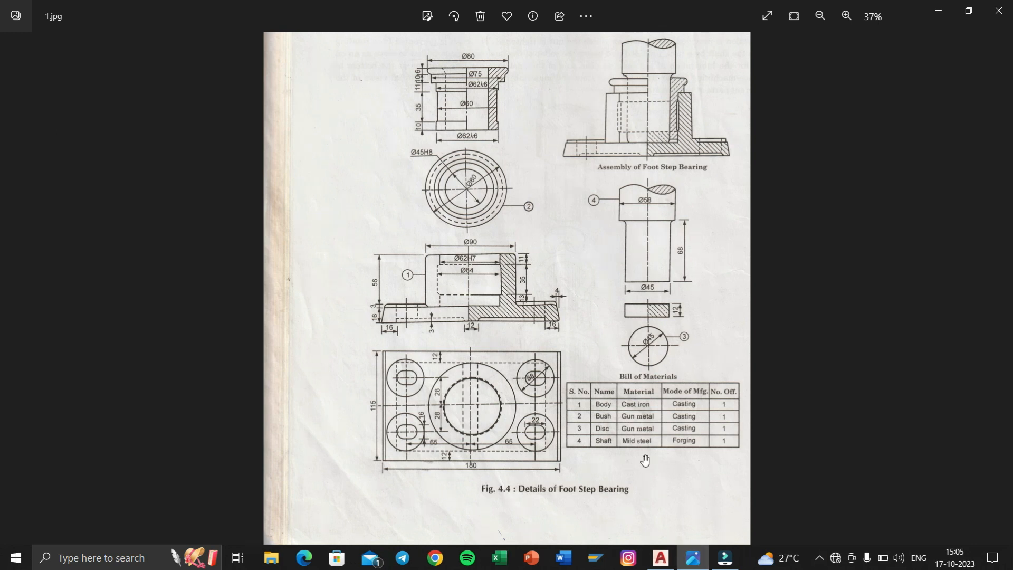
Step: Switch to the AutoCAD drawing and create a layer named Body with the color red
{"action": "key", "text": "super+Tab"}
{"action": "left_click", "coordinate": [473, 175]}
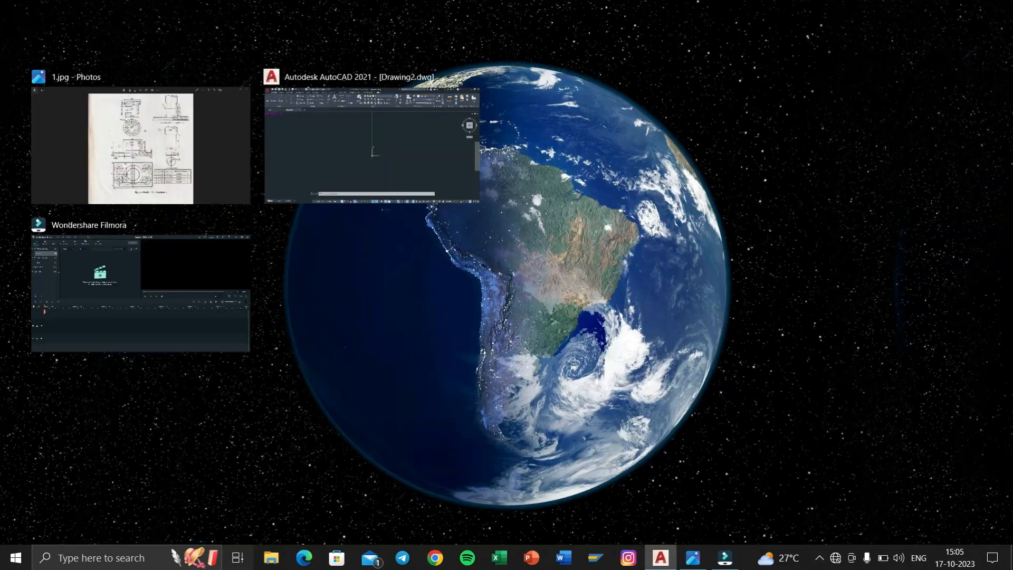
{"action": "middle_click_drag", "start_coordinate": [589, 188], "coordinate": [485, 306]}
{"action": "middle_click_drag", "start_coordinate": [586, 139], "coordinate": [455, 271]}
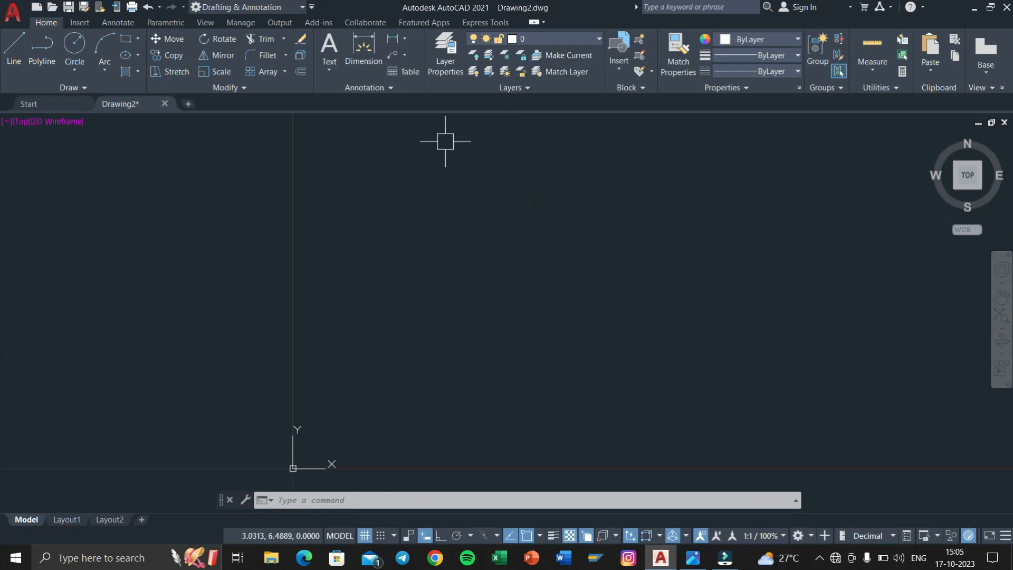
{"action": "left_click", "coordinate": [449, 66]}
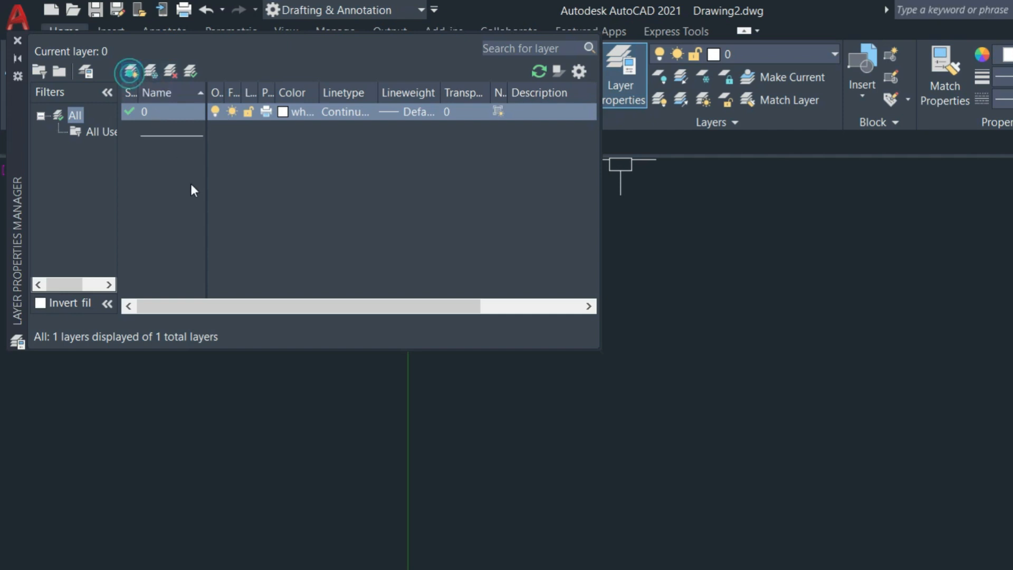
{"action": "left_click", "coordinate": [130, 71]}
{"action": "type", "text": "Body"}
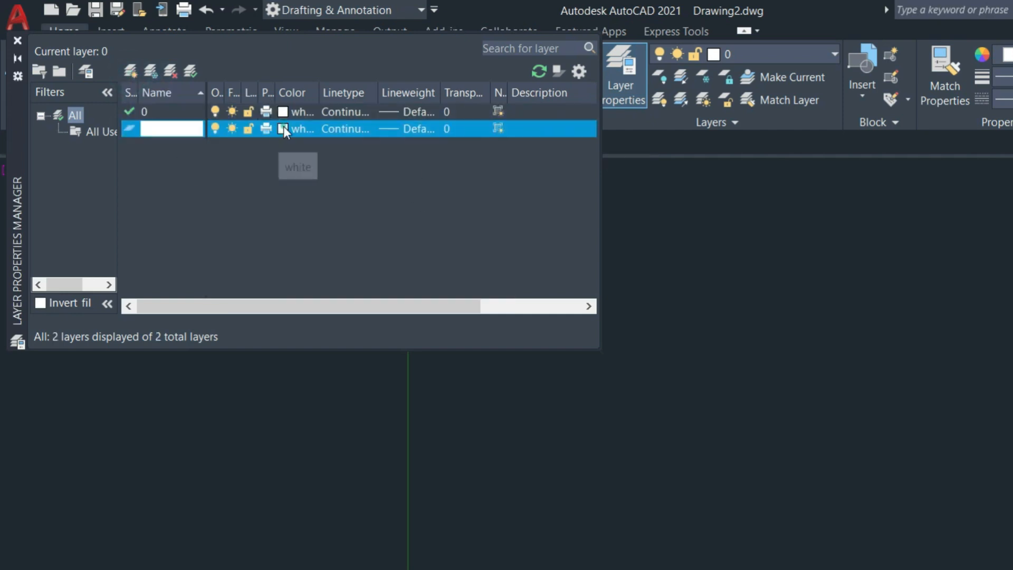
{"action": "left_click", "coordinate": [294, 128]}
{"action": "left_click", "coordinate": [551, 425]}
{"action": "left_click", "coordinate": [699, 532]}
Step: Add a layer named Bush and set its color to green
{"action": "left_click", "coordinate": [137, 74]}
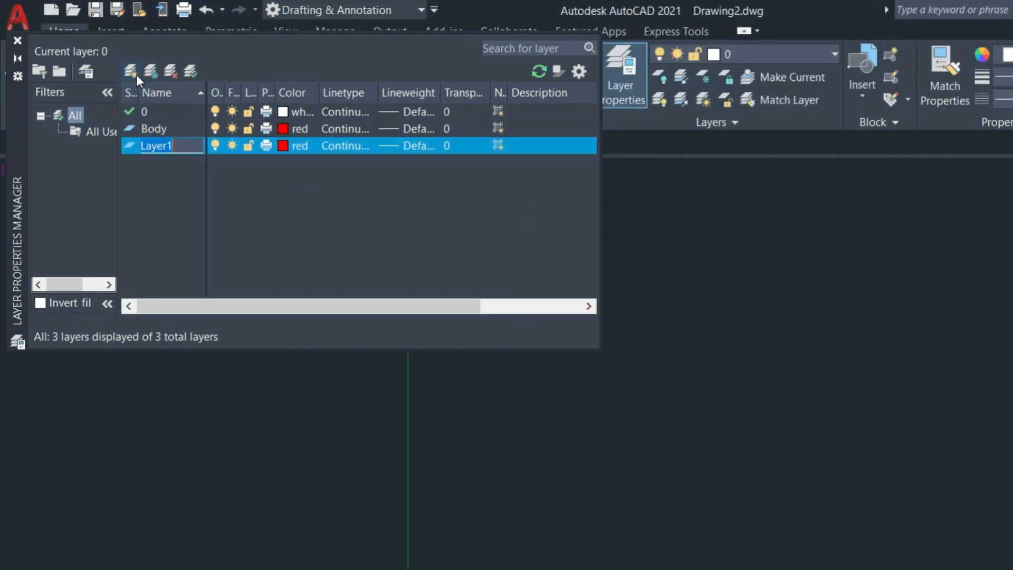
{"action": "type", "text": "Bus"}
{"action": "left_click", "coordinate": [266, 174]}
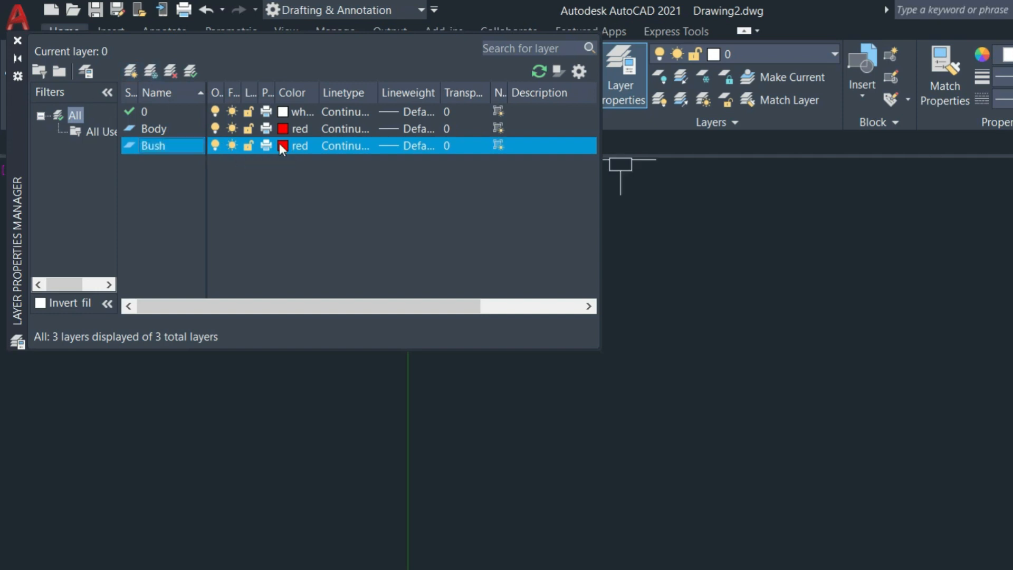
{"action": "left_click", "coordinate": [281, 147]}
{"action": "left_click", "coordinate": [594, 432]}
{"action": "left_click", "coordinate": [669, 530]}
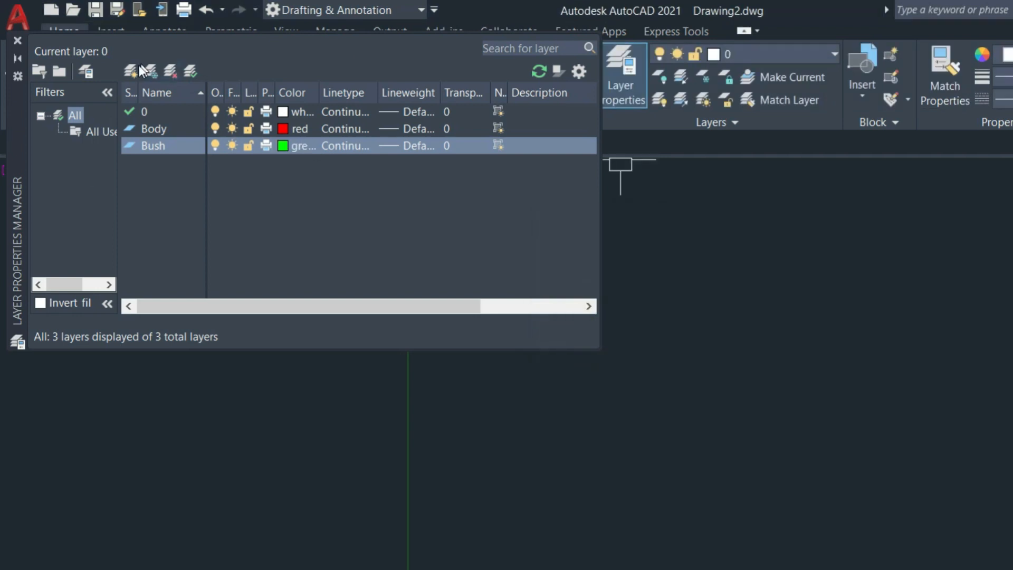
Step: Add a layer named Shaft and set its color to cyan
{"action": "left_click", "coordinate": [131, 71]}
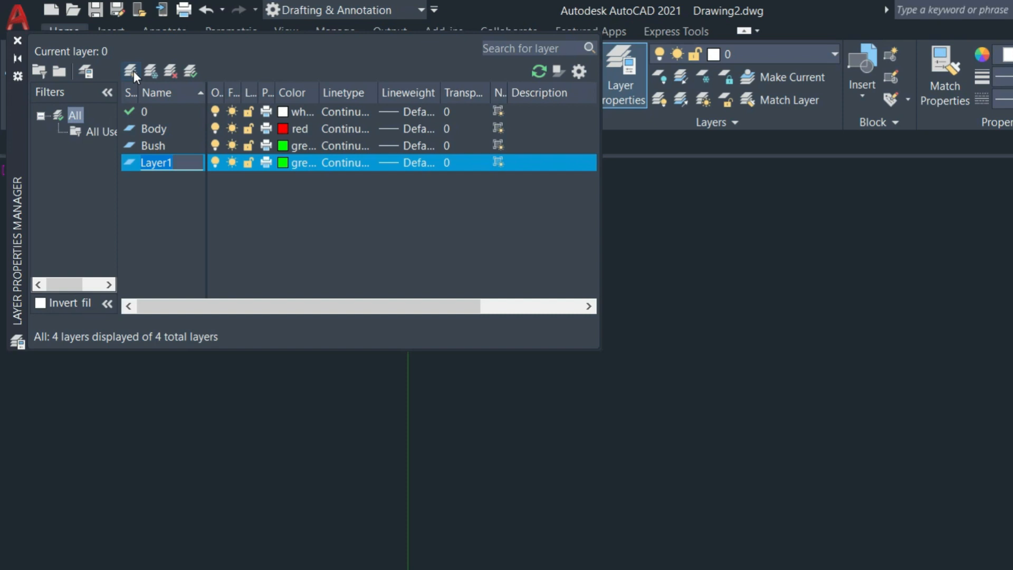
{"action": "type", "text": "Sh"}
{"action": "left_click", "coordinate": [284, 163]}
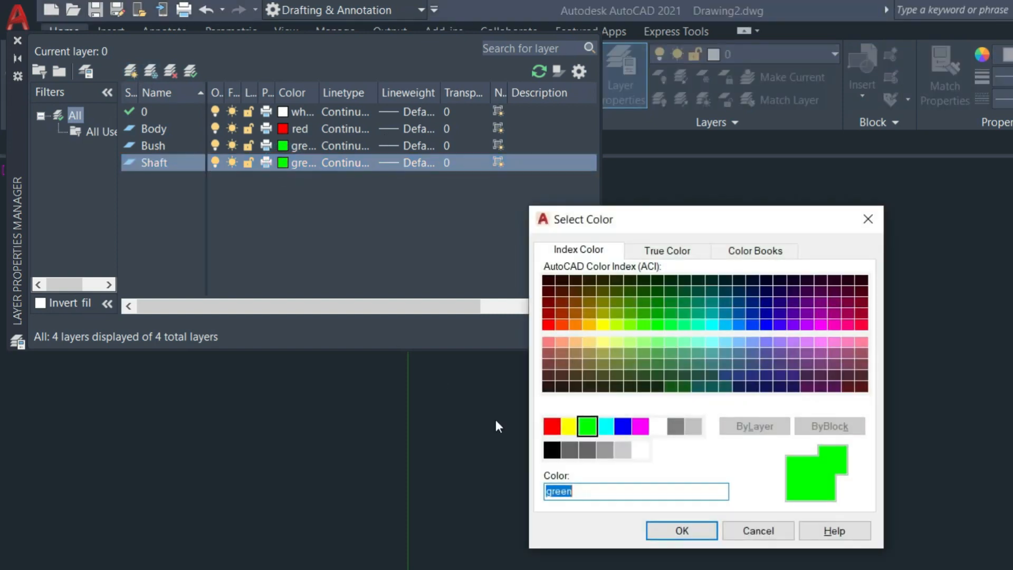
{"action": "left_click", "coordinate": [605, 426]}
{"action": "left_click", "coordinate": [681, 530]}
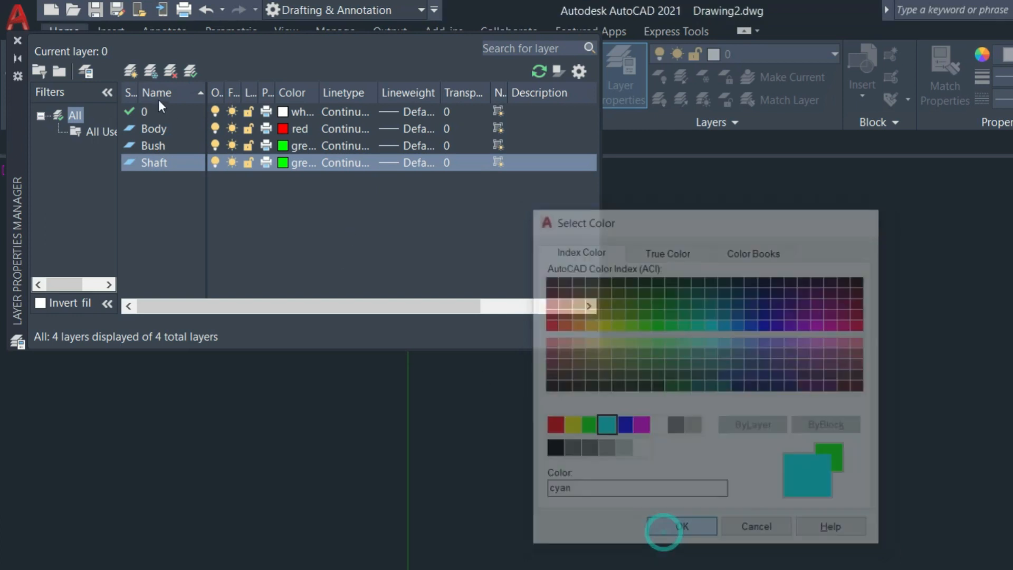
Step: Add a layer named Disc with the color magenta and close the layer manager
{"action": "left_click", "coordinate": [130, 71]}
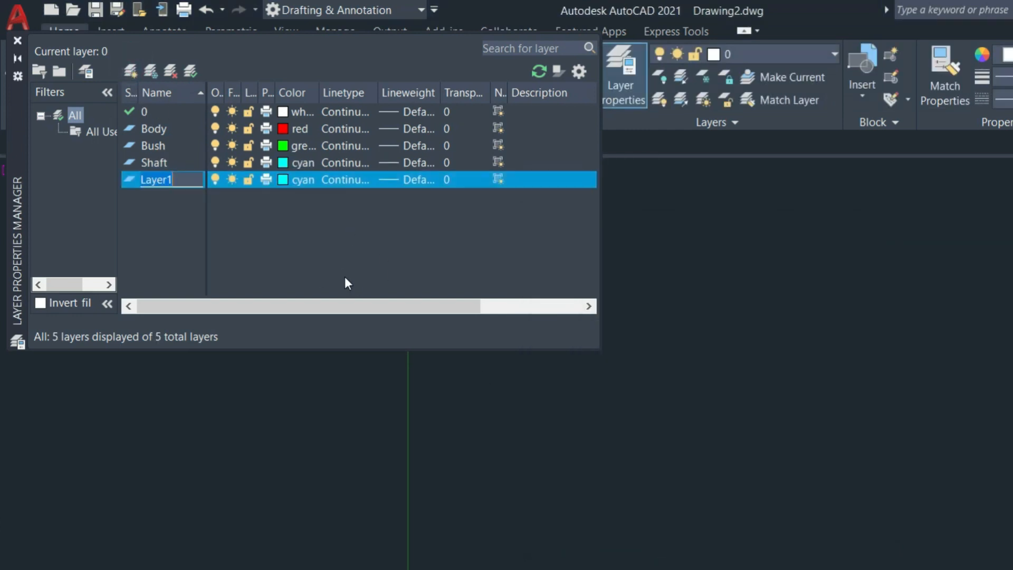
{"action": "type", "text": "D"}
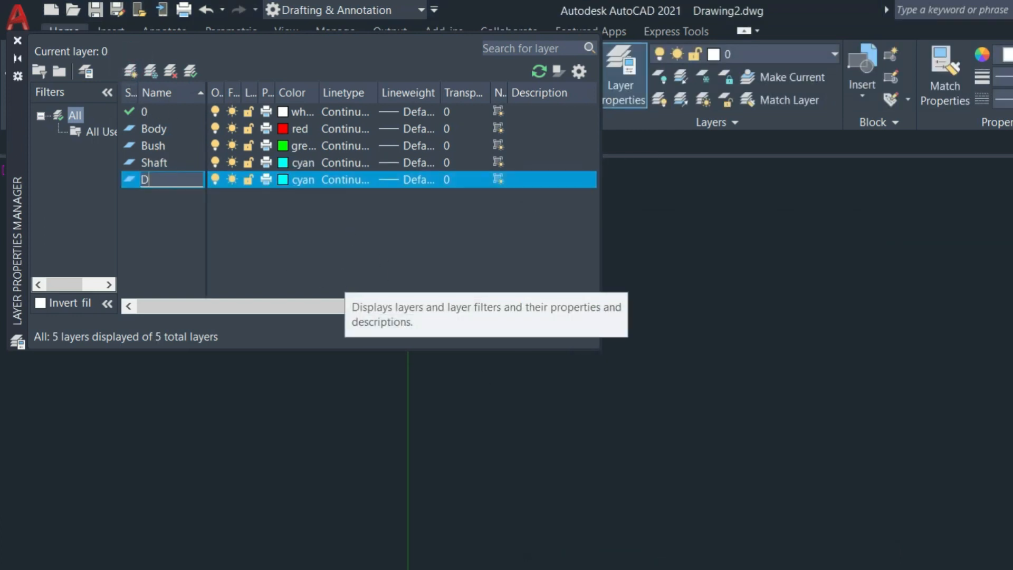
{"action": "left_click", "coordinate": [283, 179]}
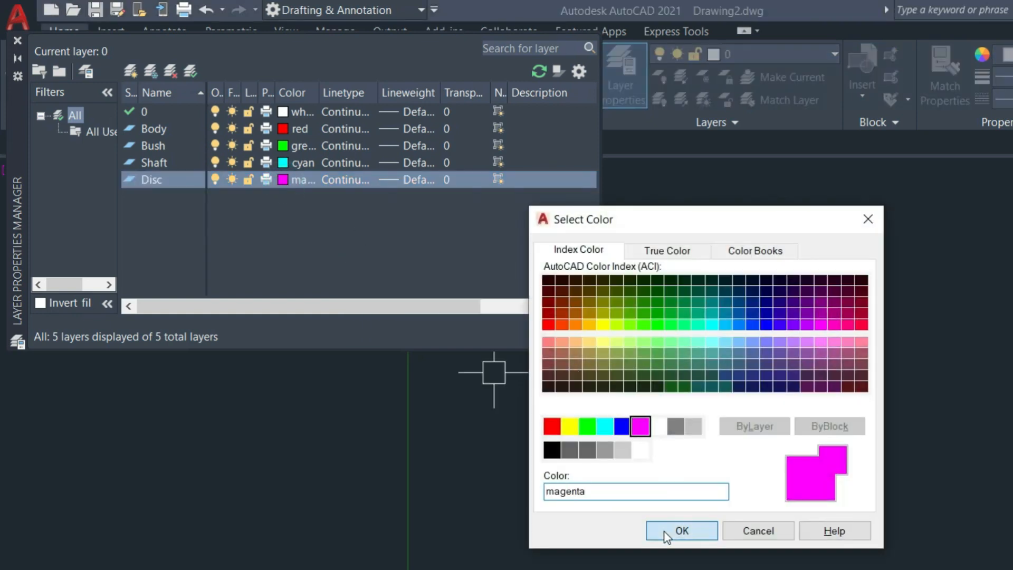
{"action": "left_click", "coordinate": [681, 531]}
{"action": "left_click", "coordinate": [15, 31]}
Step: Make the Bush layer current for drawing
{"action": "scroll", "coordinate": [566, 238], "scroll_direction": "down", "scroll_amount": 5}
{"action": "middle_click_drag", "start_coordinate": [518, 270], "coordinate": [275, 421]}
{"action": "scroll", "coordinate": [444, 270], "scroll_direction": "down", "scroll_amount": 5}
{"action": "middle_click_drag", "start_coordinate": [413, 277], "coordinate": [223, 364]}
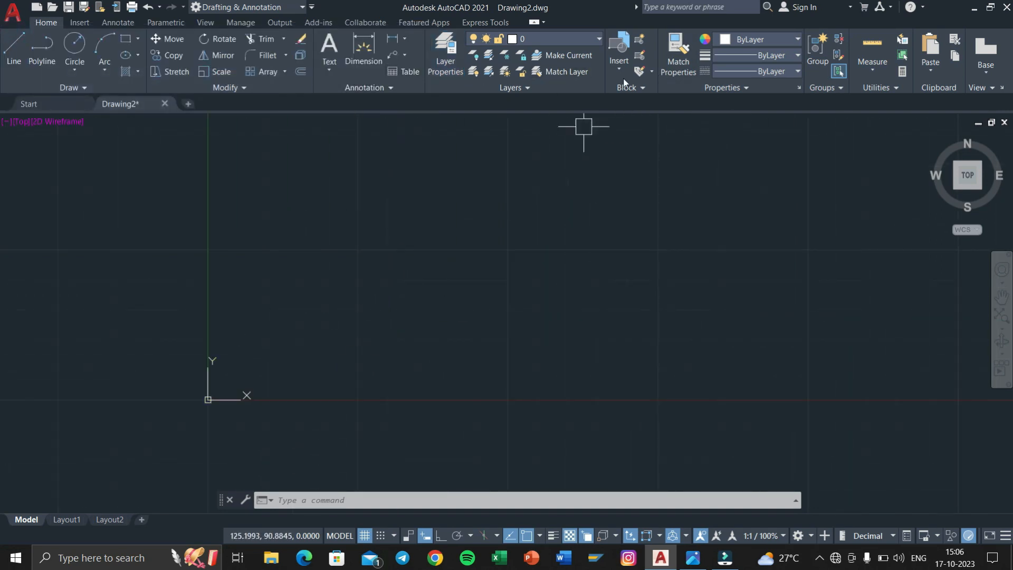
{"action": "left_click", "coordinate": [537, 39]}
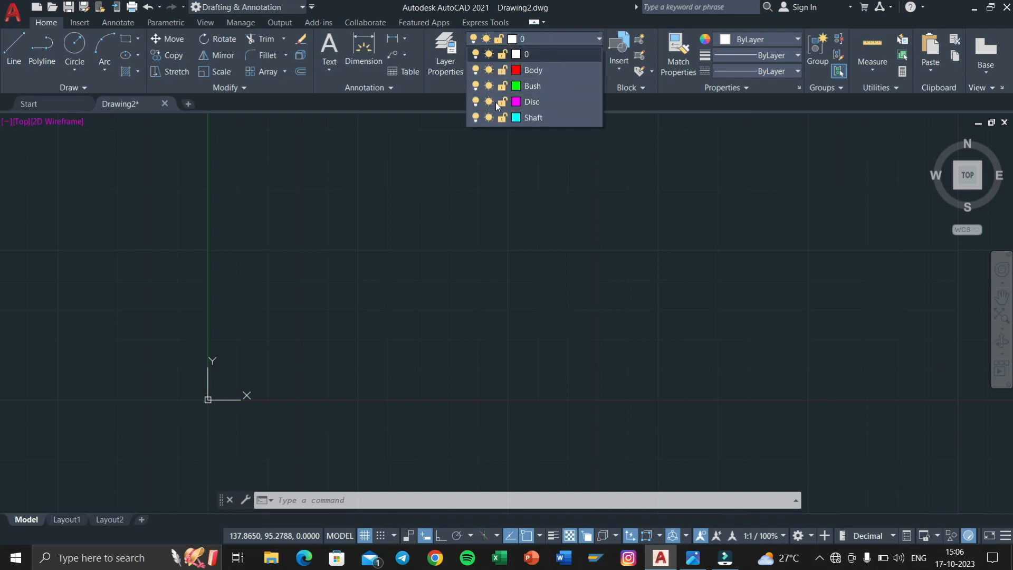
{"action": "left_click", "coordinate": [532, 86]}
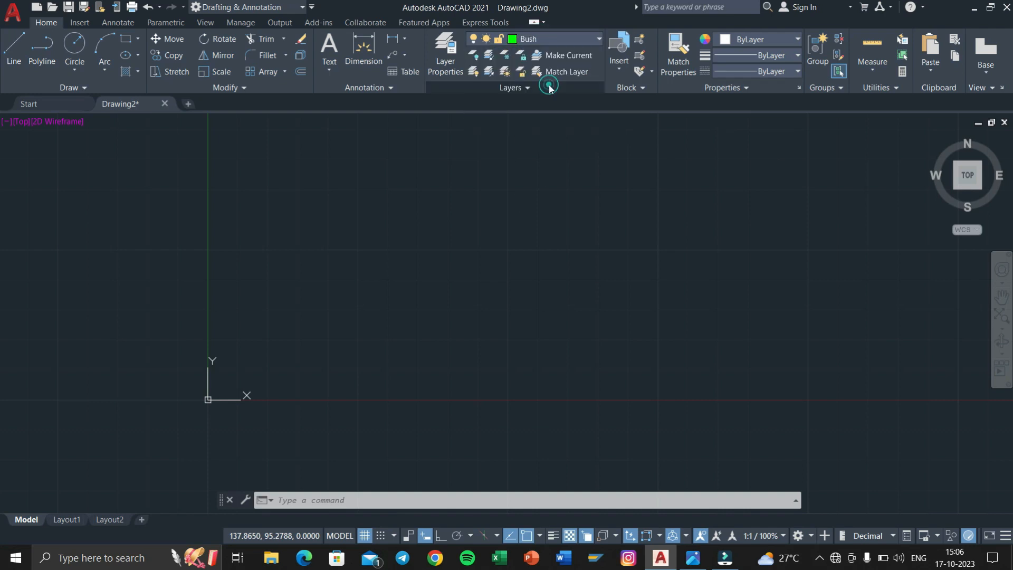
Step: Start the Line command, then switch to the reference image 1.jpg in Photos and examine the bush's dimensions up close
{"action": "left_click", "coordinate": [13, 50]}
{"action": "scroll", "coordinate": [428, 196], "scroll_direction": "down", "scroll_amount": 4}
{"action": "middle_click_drag", "start_coordinate": [457, 175], "coordinate": [373, 432]}
{"action": "scroll", "coordinate": [502, 283], "scroll_direction": "up", "scroll_amount": 4}
{"action": "key", "text": "alt+Tab"}
{"action": "left_click", "coordinate": [368, 168]}
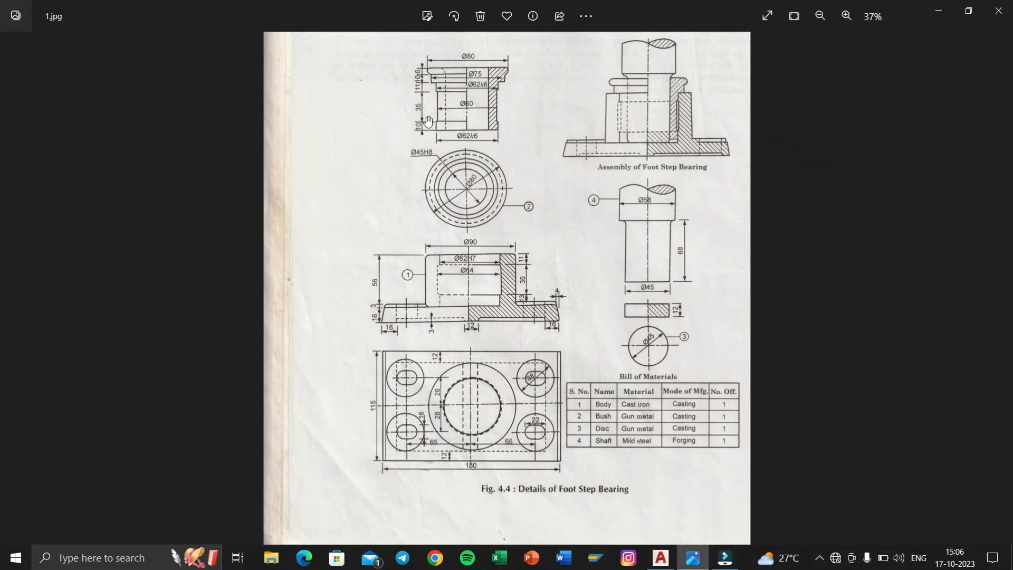
{"action": "scroll", "coordinate": [468, 100], "scroll_direction": "up", "scroll_amount": 5}
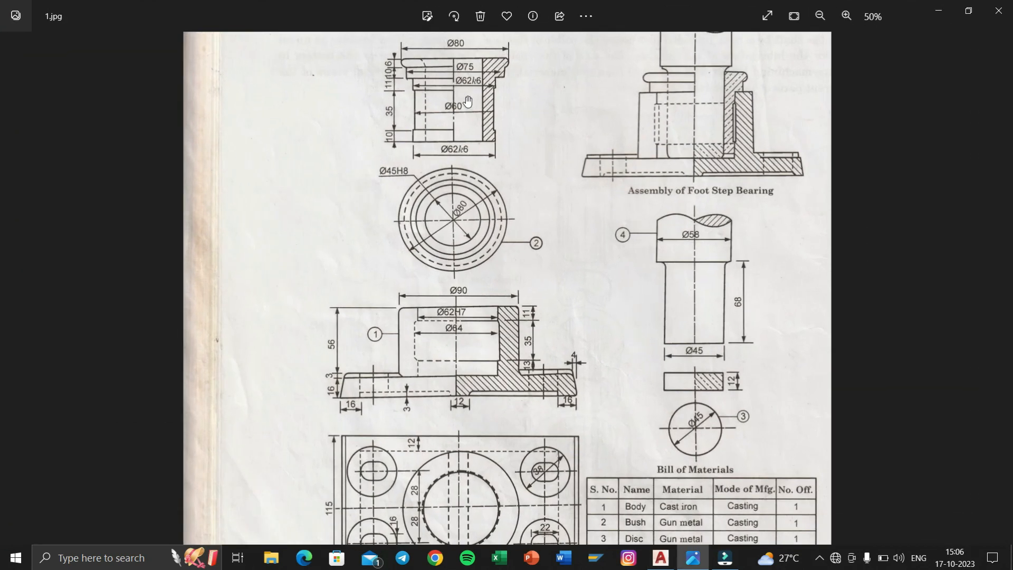
{"action": "scroll", "coordinate": [467, 102], "scroll_direction": "up", "scroll_amount": 1}
{"action": "scroll", "coordinate": [464, 102], "scroll_direction": "down", "scroll_amount": 1}
{"action": "left_click_drag", "start_coordinate": [417, 128], "coordinate": [437, 276]}
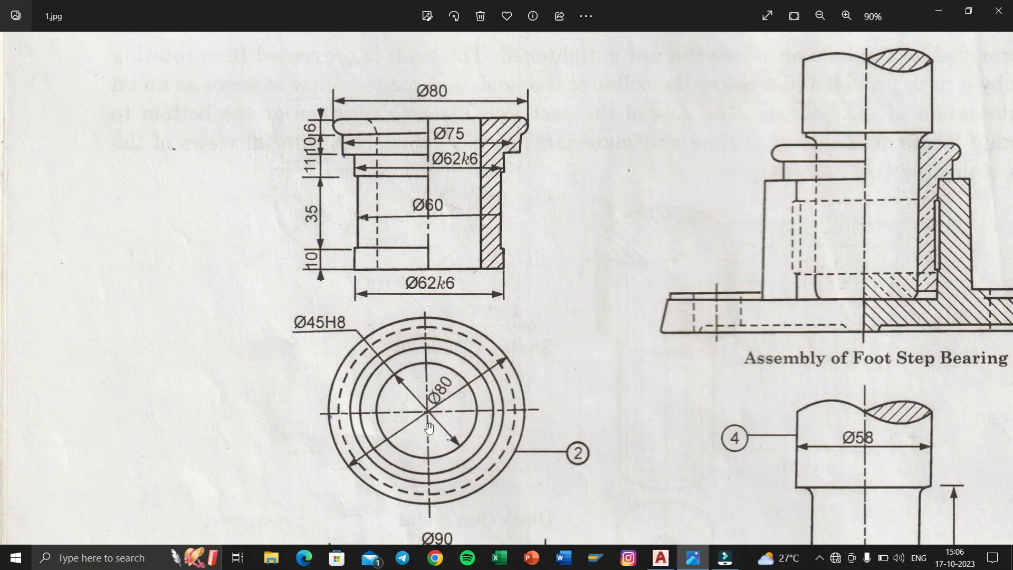
Step: Return to AutoCAD and, with Ortho on, draw the bush's top edge as a 40-unit horizontal line toward the left
{"action": "key", "text": "super+Tab"}
{"action": "left_click", "coordinate": [284, 134]}
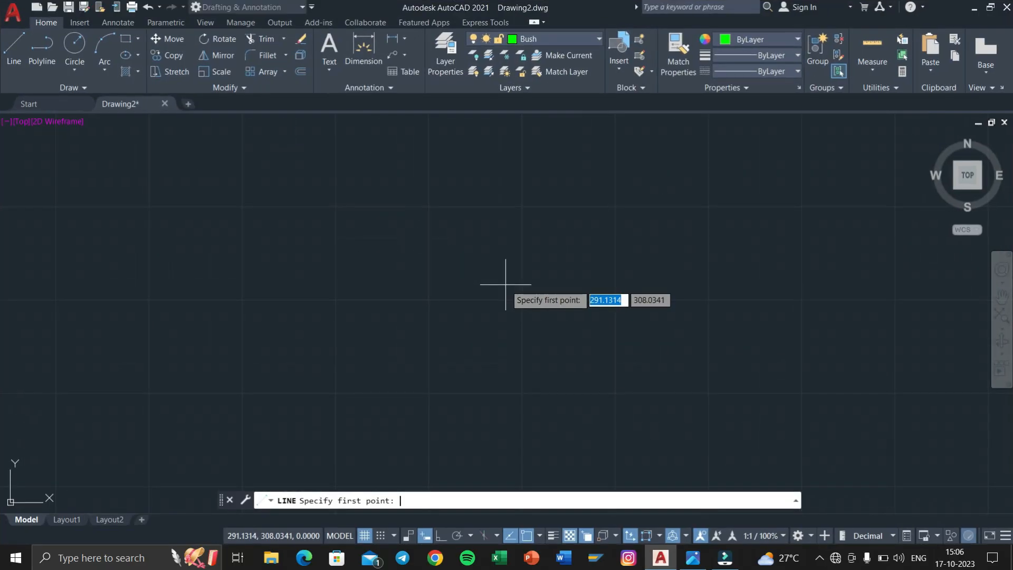
{"action": "scroll", "coordinate": [472, 244], "scroll_direction": "down", "scroll_amount": 2}
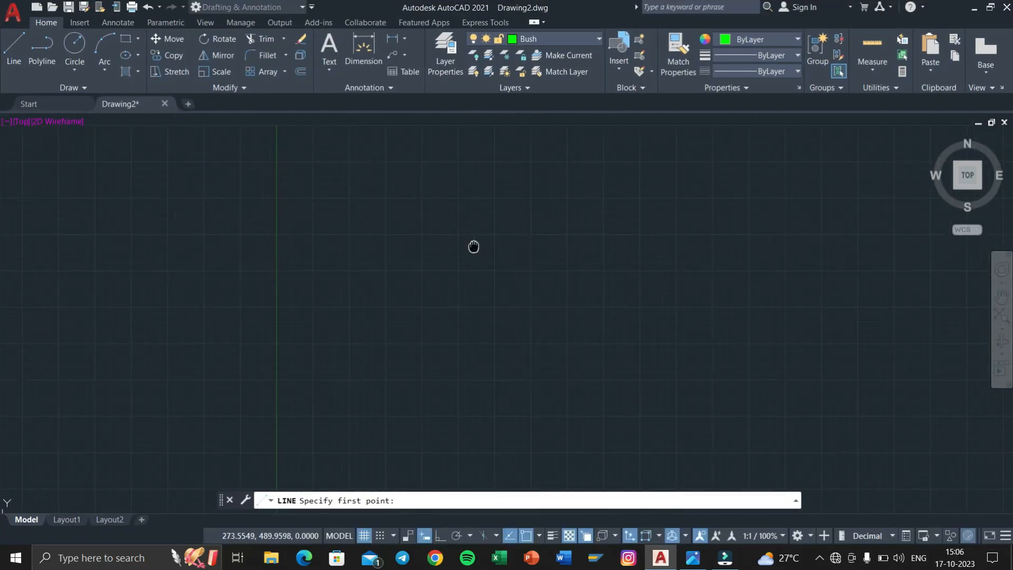
{"action": "left_click", "coordinate": [523, 244]}
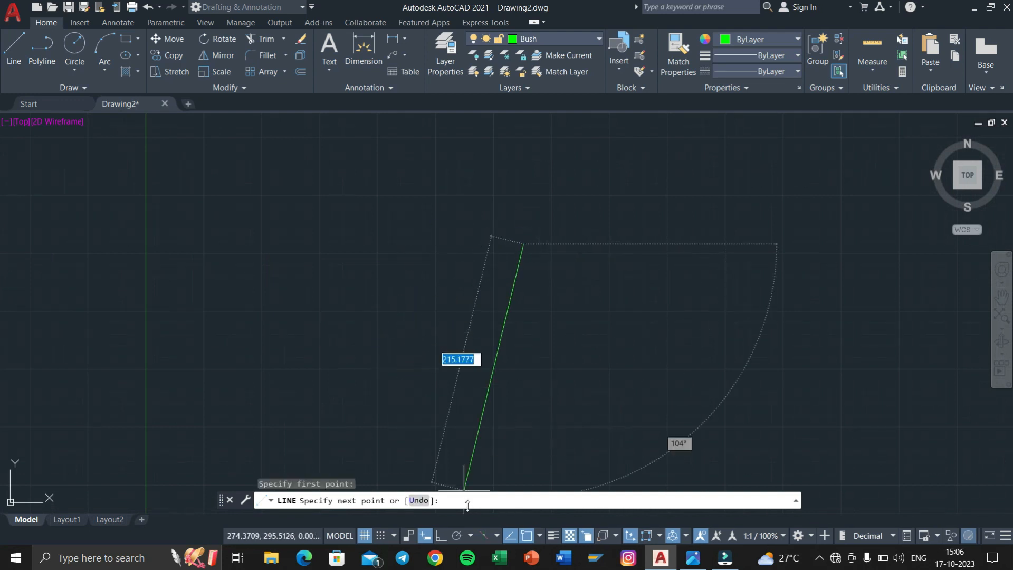
{"action": "left_click", "coordinate": [442, 535]}
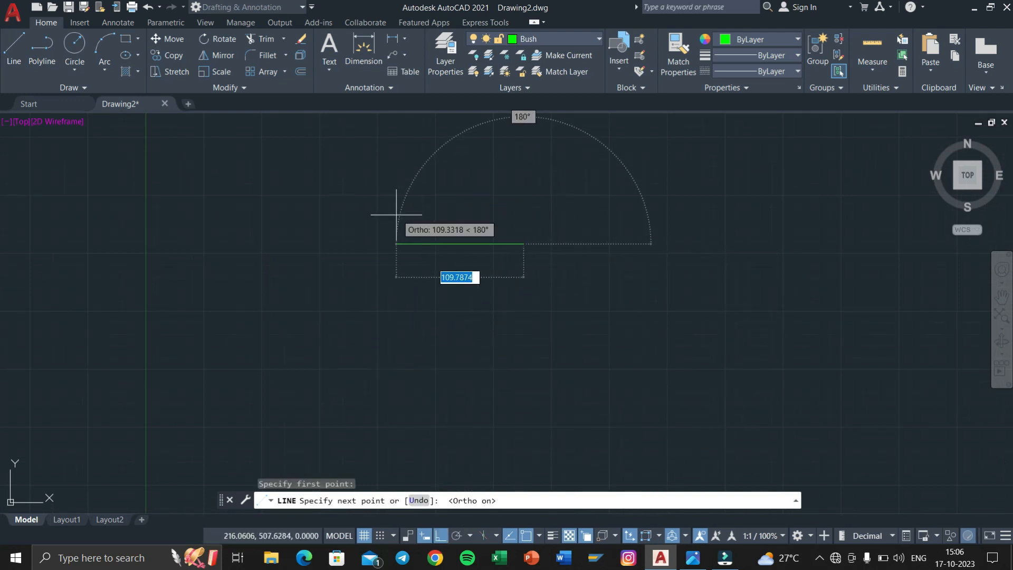
{"action": "type", "text": "40"}
{"action": "key", "text": "Return"}
{"action": "scroll", "coordinate": [422, 301], "scroll_direction": "up", "scroll_amount": 4}
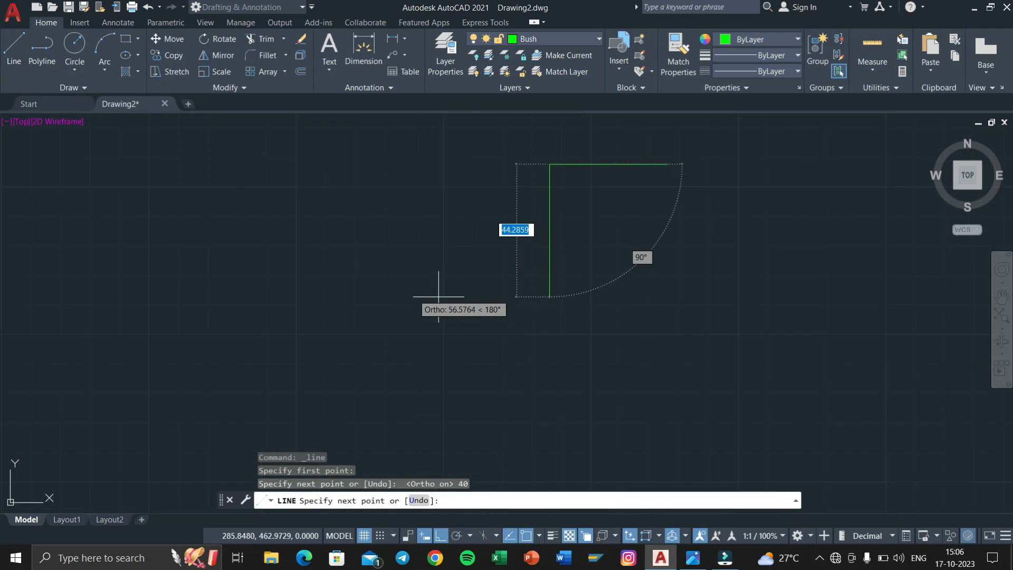
Step: Check the flange height in the reference image and continue the bush outline 6 units straight down in AutoCAD
{"action": "key", "text": "super+Tab"}
{"action": "left_click", "coordinate": [343, 183]}
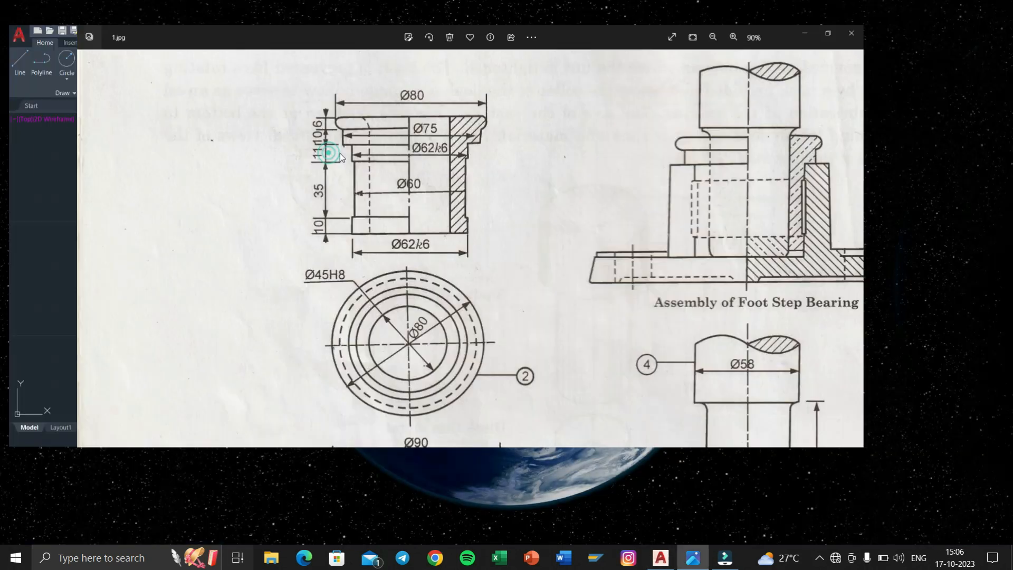
{"action": "key", "text": "super+Tab"}
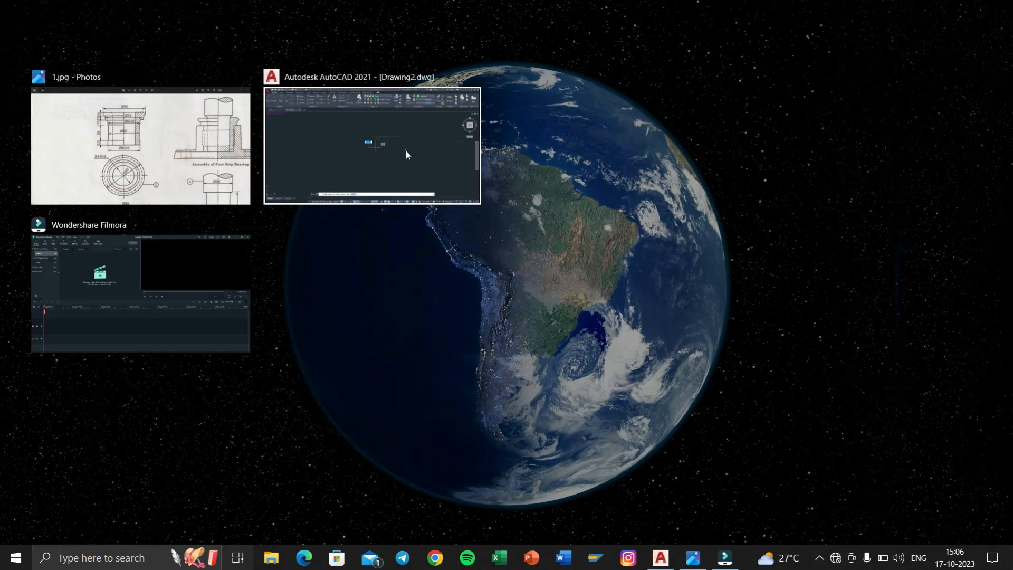
{"action": "left_click", "coordinate": [406, 152]}
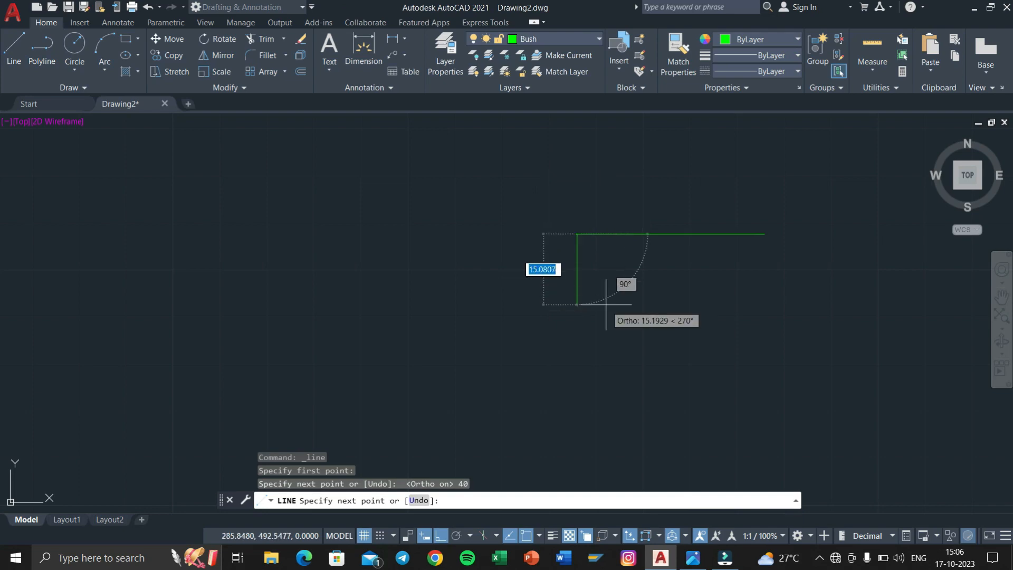
{"action": "type", "text": "6"}
{"action": "key", "text": "Return"}
Step: Check the diameter change below the flange in the reference image and continue the outline 2.5 units inward in AutoCAD
{"action": "key", "text": "super+Tab"}
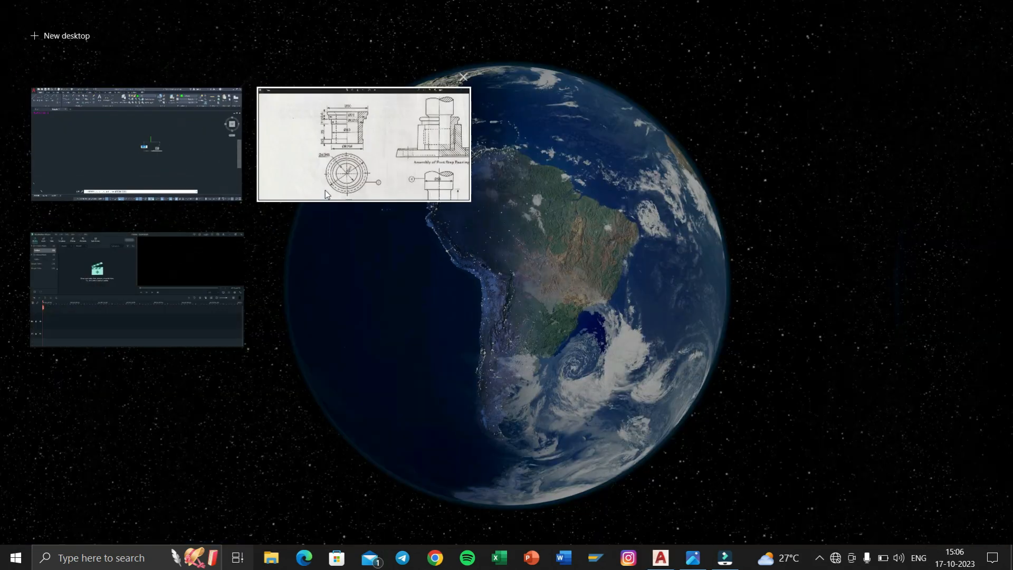
{"action": "left_click", "coordinate": [325, 190]}
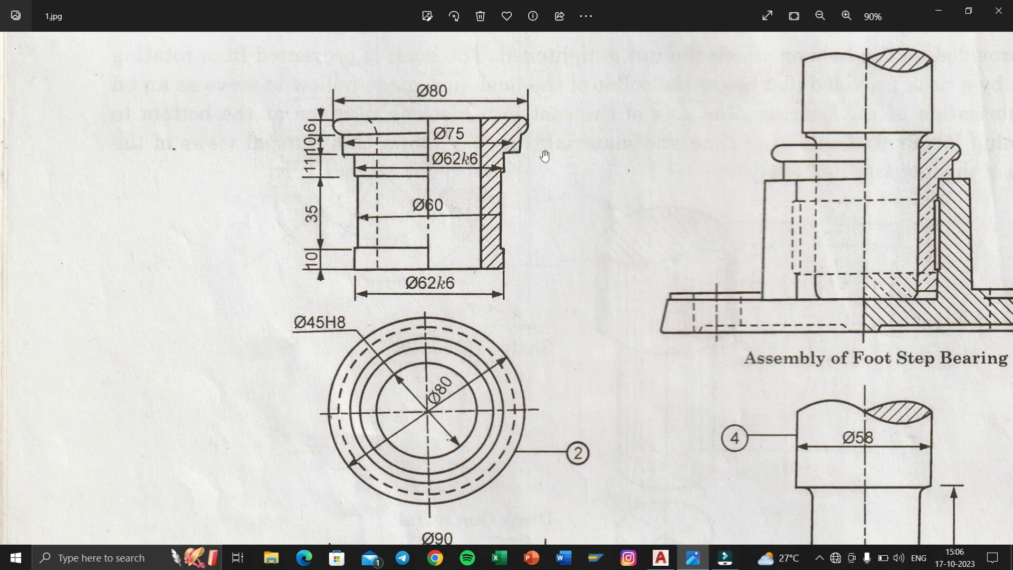
{"action": "key", "text": "super+Tab"}
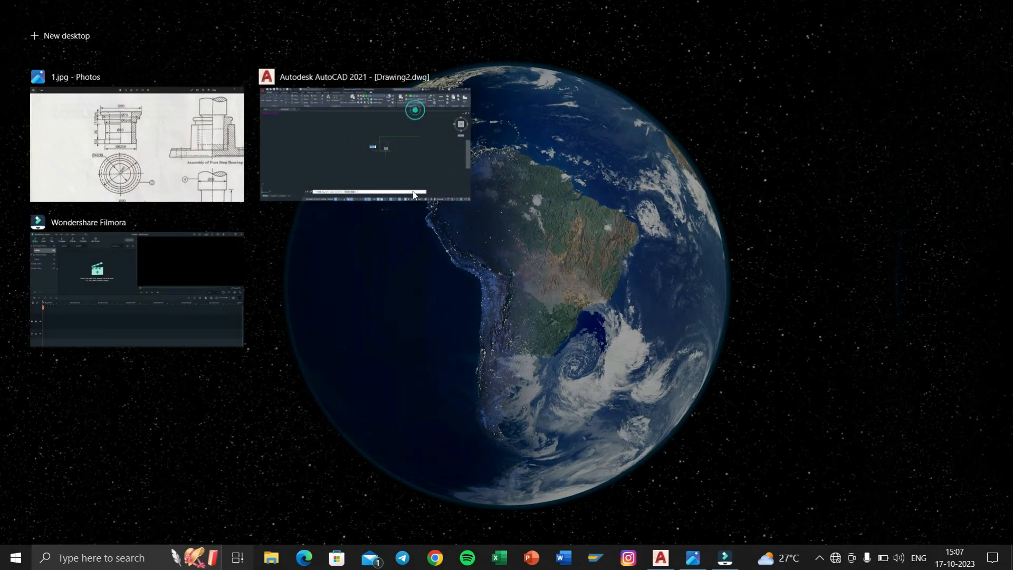
{"action": "left_click", "coordinate": [413, 125]}
{"action": "type", "text": "2.5"}
{"action": "key", "text": "Return"}
Step: Check the heights below the flange in the reference image and continue the bush outline 10 units straight down in AutoCAD
{"action": "key", "text": "super+Tab"}
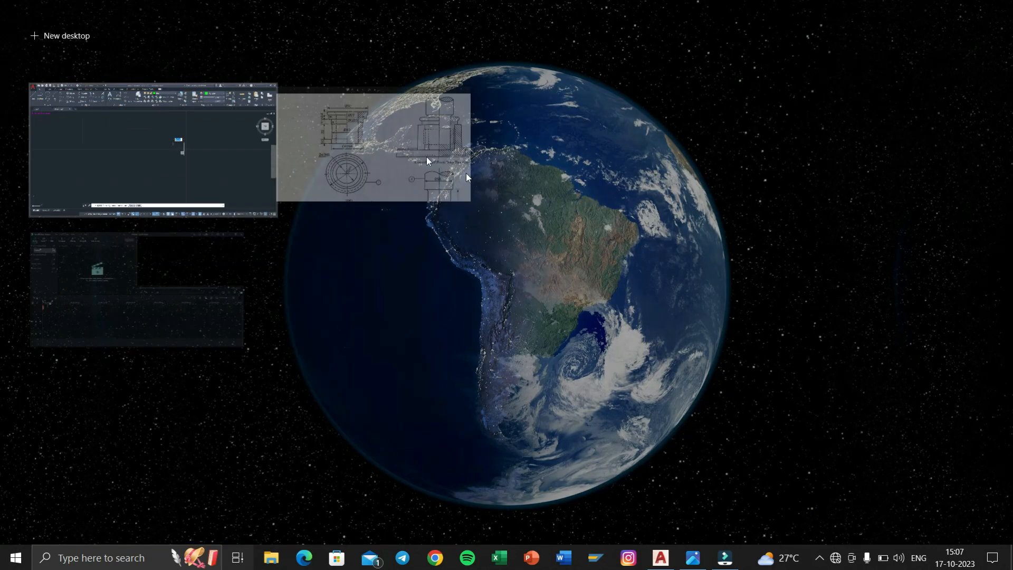
{"action": "left_click", "coordinate": [466, 173]}
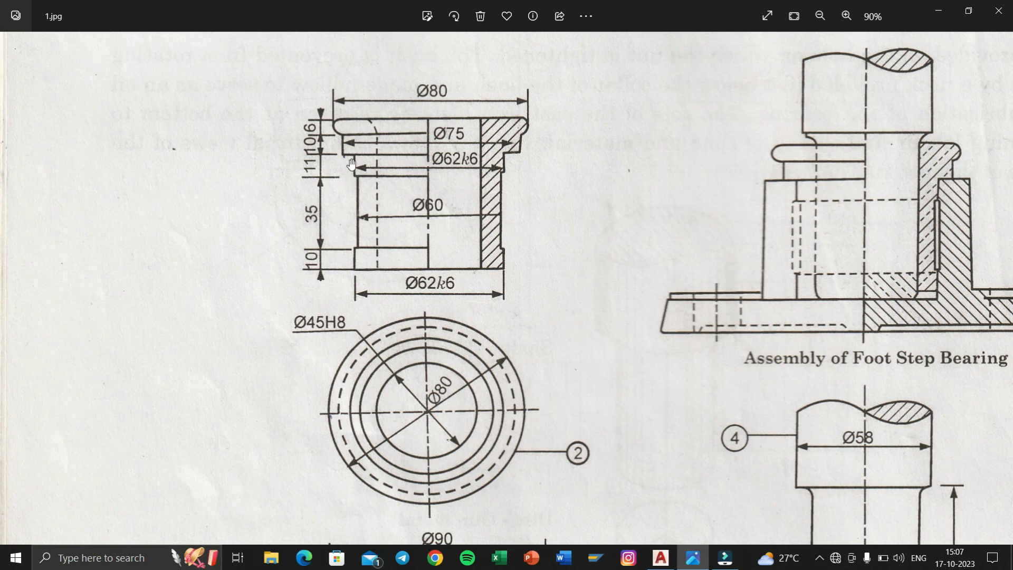
{"action": "key", "text": "super+Tab"}
{"action": "left_click", "coordinate": [390, 161]}
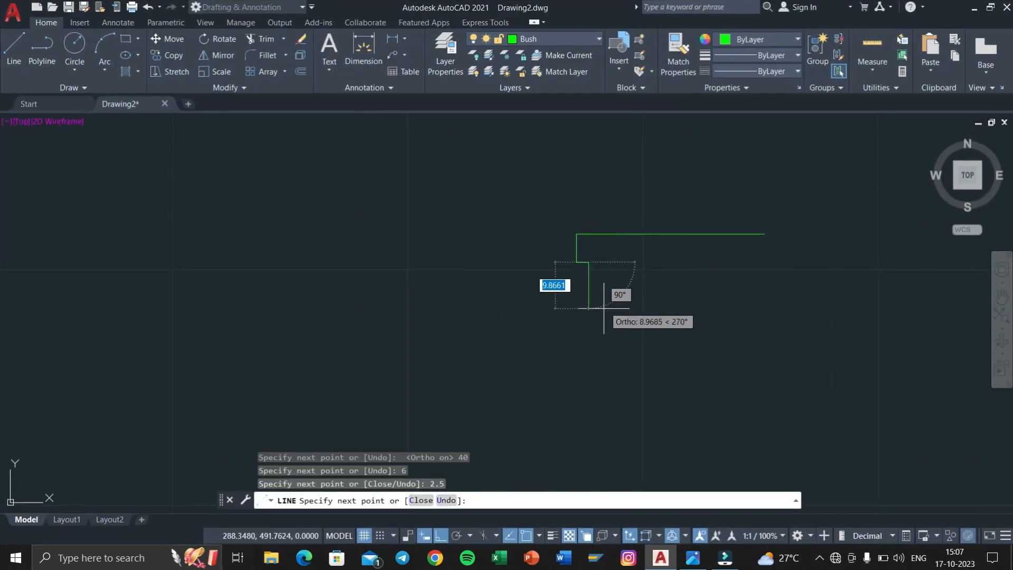
{"action": "key", "text": "super+Tab"}
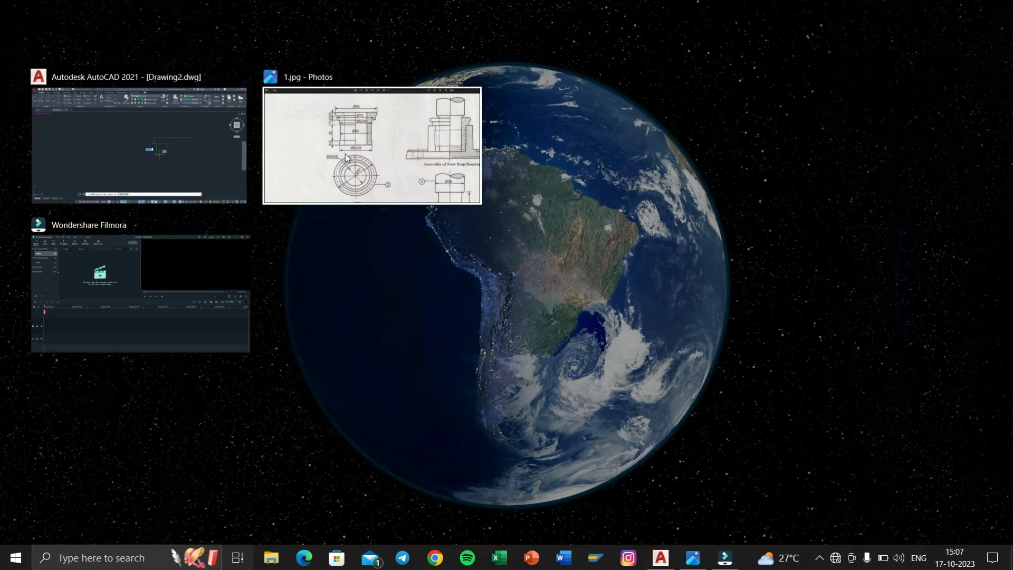
{"action": "left_click", "coordinate": [375, 179]}
{"action": "key", "text": "super"}
{"action": "key", "text": "super"}
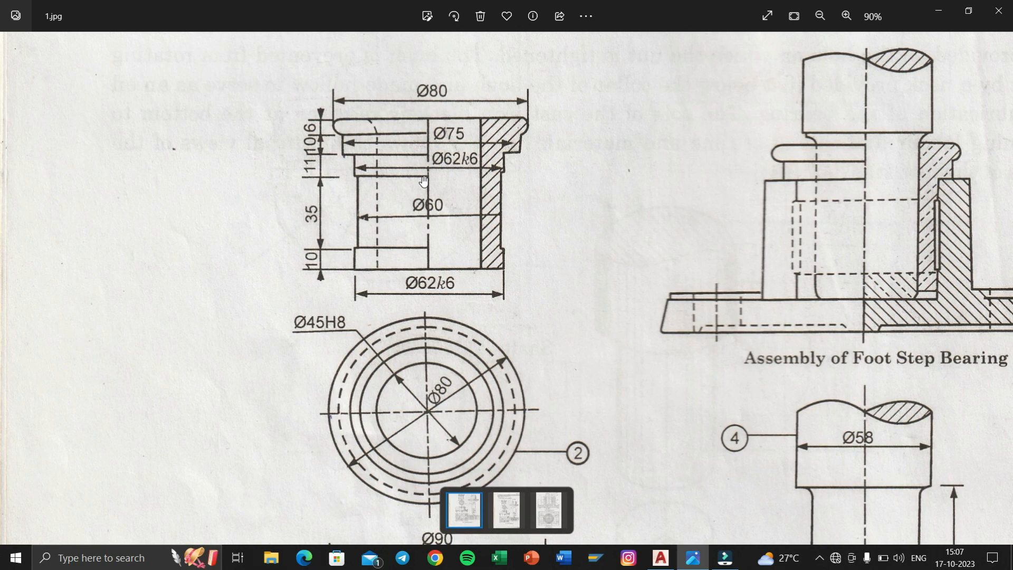
{"action": "key", "text": "super+Tab"}
{"action": "left_click", "coordinate": [406, 158]}
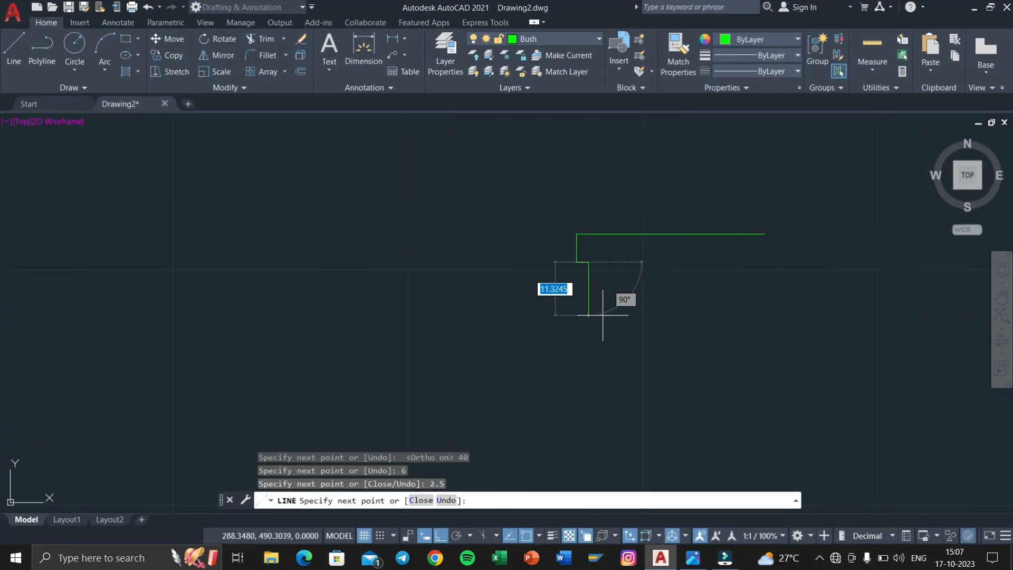
{"action": "type", "text": "10"}
{"action": "key", "text": "Return"}
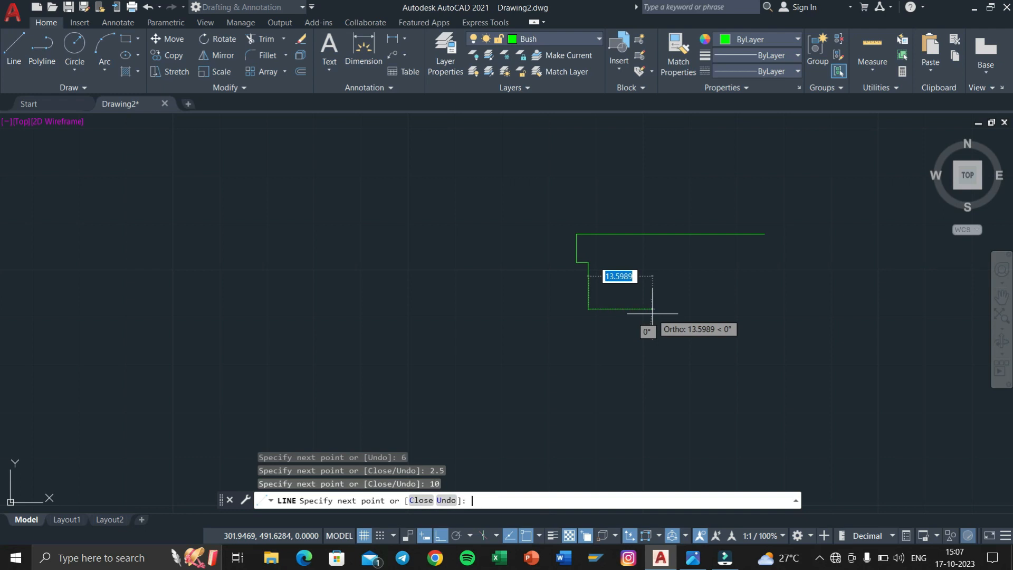
Step: Check the next diameter in the reference image, then continue the outline 6.5 units inward and 11 units down in AutoCAD
{"action": "key", "text": "super+Tab"}
{"action": "left_click", "coordinate": [346, 172]}
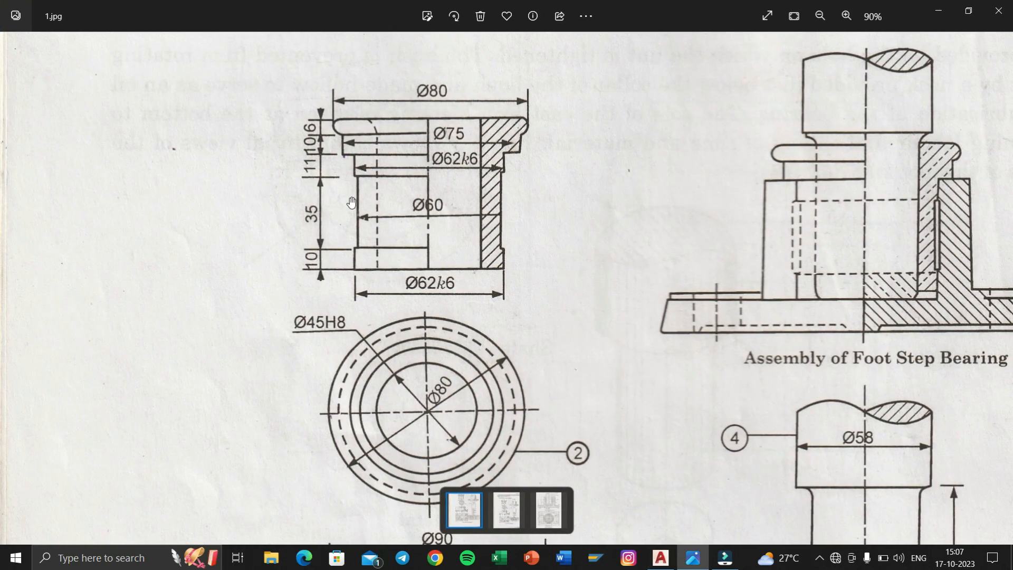
{"action": "key", "text": "super+Tab"}
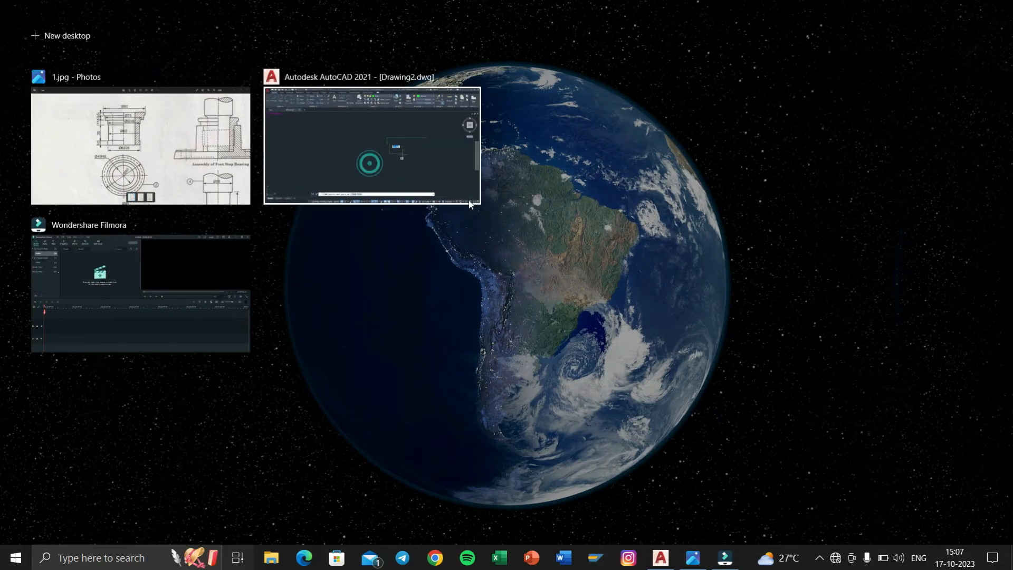
{"action": "left_click", "coordinate": [432, 188]}
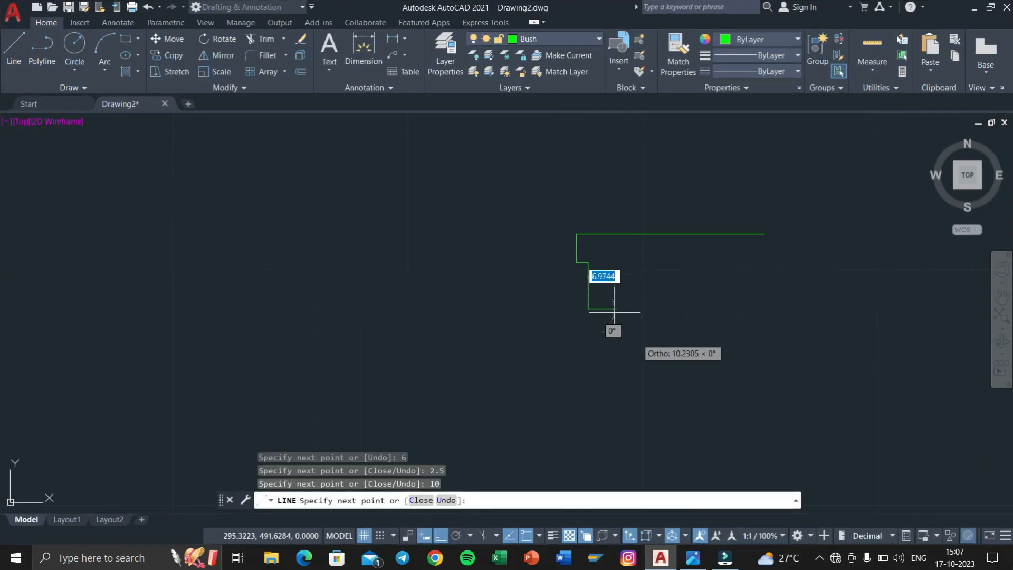
{"action": "type", "text": "6"}
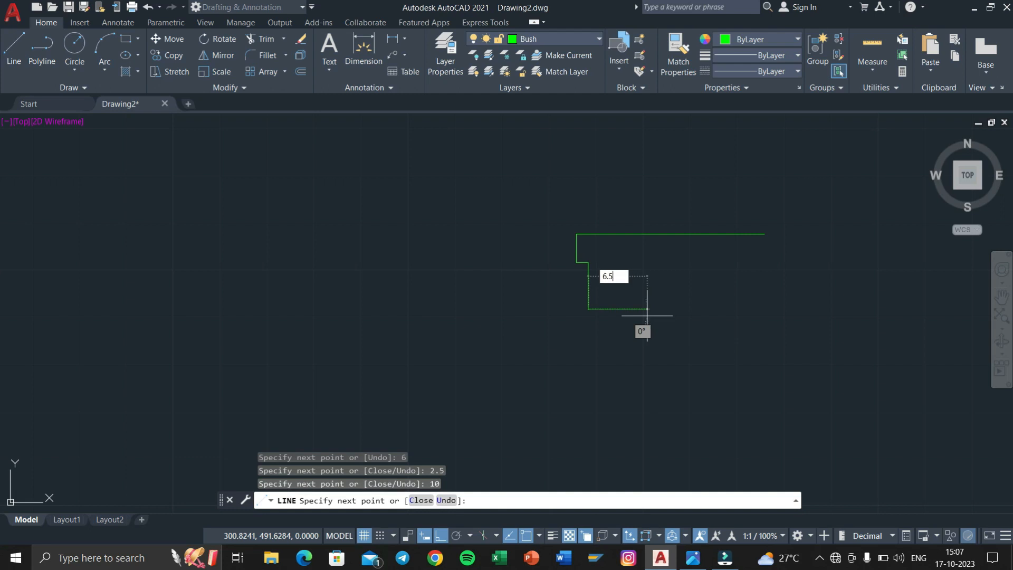
{"action": "type", "text": ".5"}
{"action": "key", "text": "Return"}
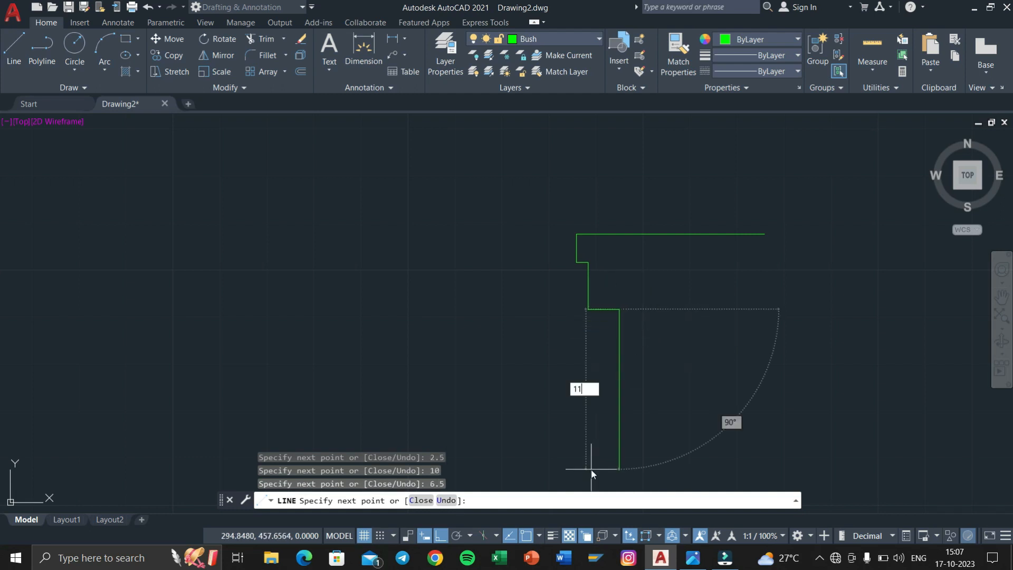
Step: Check the bush's middle section in the reference image, then continue the outline 1 unit inward and 35 units down in AutoCAD
{"action": "key", "text": "super+Tab"}
{"action": "left_click", "coordinate": [412, 157]}
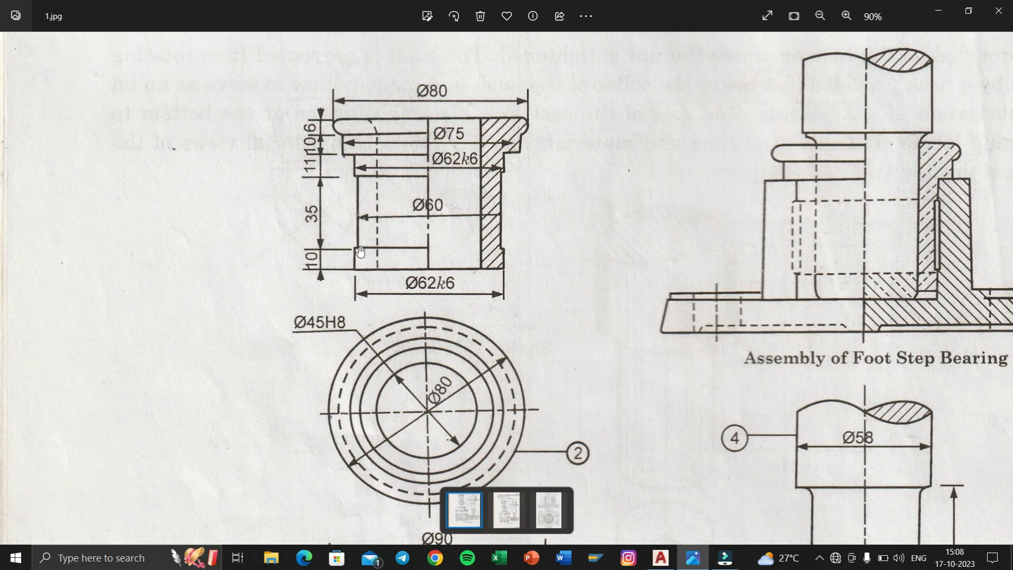
{"action": "key", "text": "super+Tab"}
{"action": "left_click", "coordinate": [379, 167]}
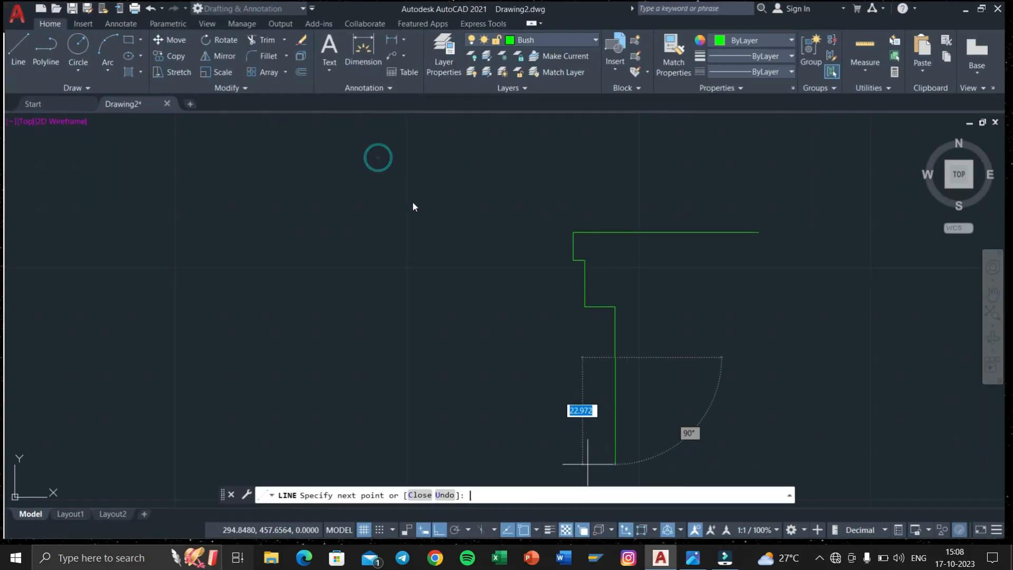
{"action": "type", "text": "1"}
{"action": "key", "text": "Return"}
{"action": "type", "text": "35"}
{"action": "key", "text": "Return"}
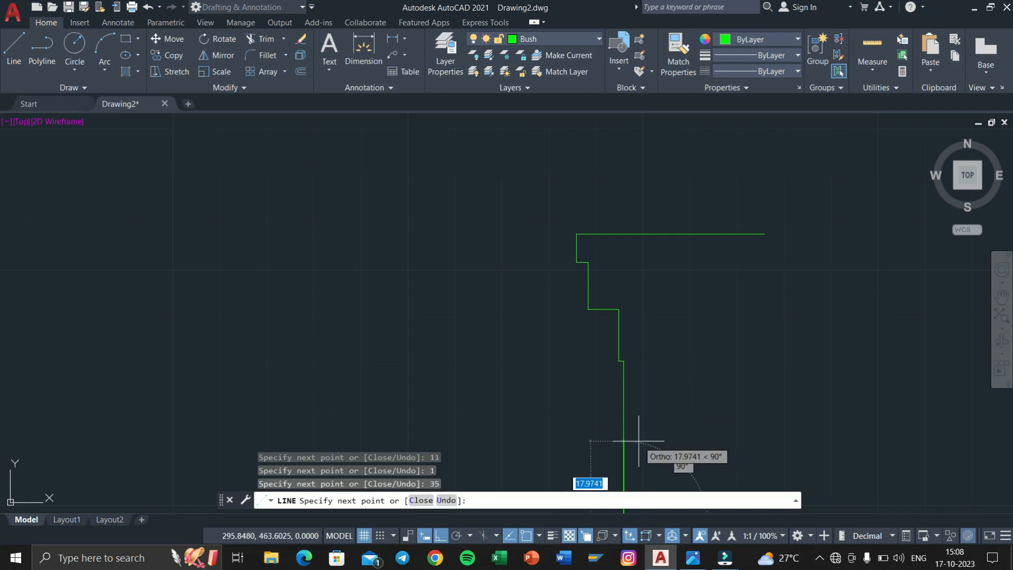
Step: Check the base section in the reference image, then continue the outline 1 unit outward and 10 units down in AutoCAD
{"action": "middle_click_drag", "start_coordinate": [639, 440], "coordinate": [645, 314]}
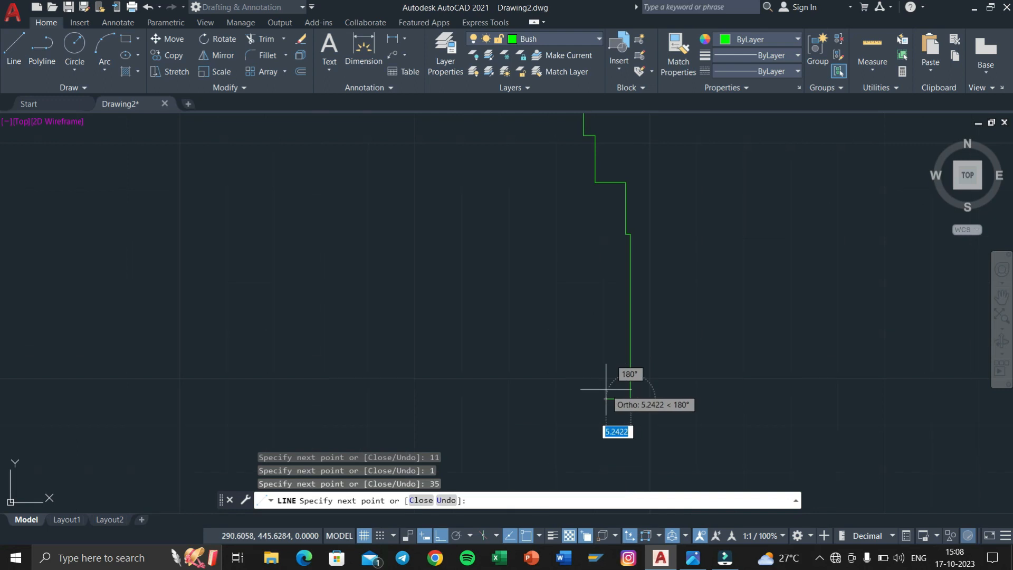
{"action": "key", "text": "super+Tab"}
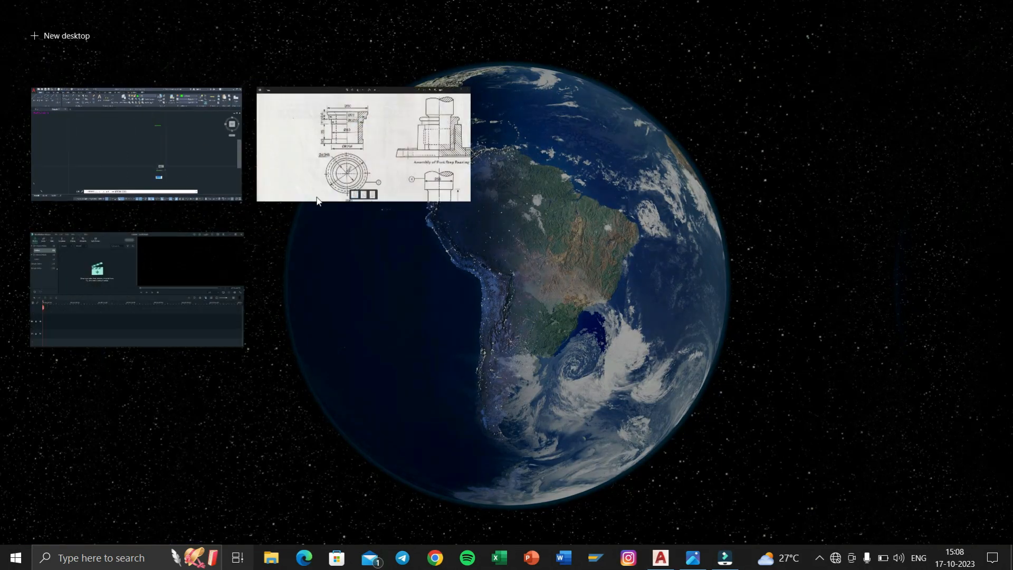
{"action": "left_click", "coordinate": [337, 200]}
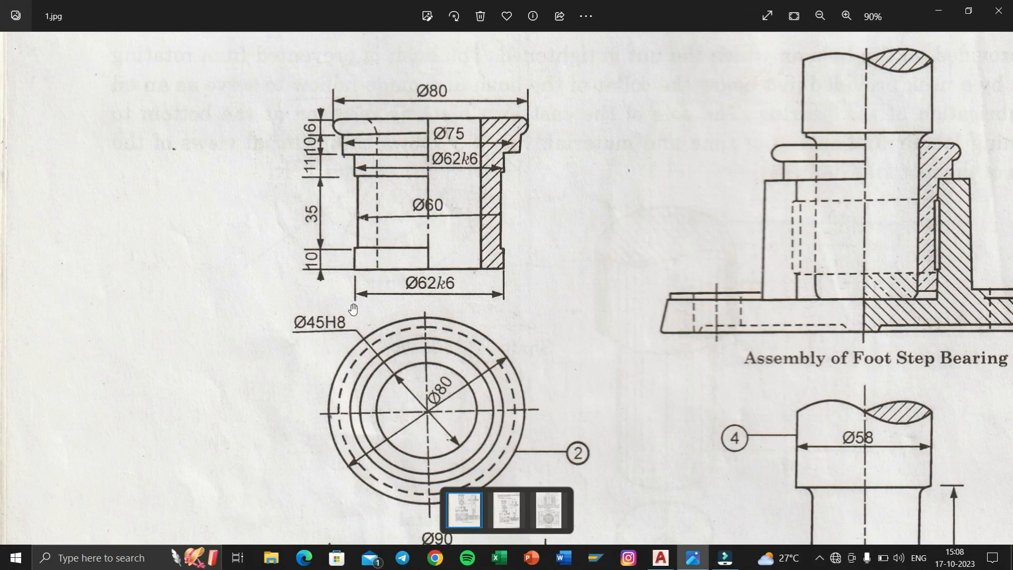
{"action": "key", "text": "super+Tab"}
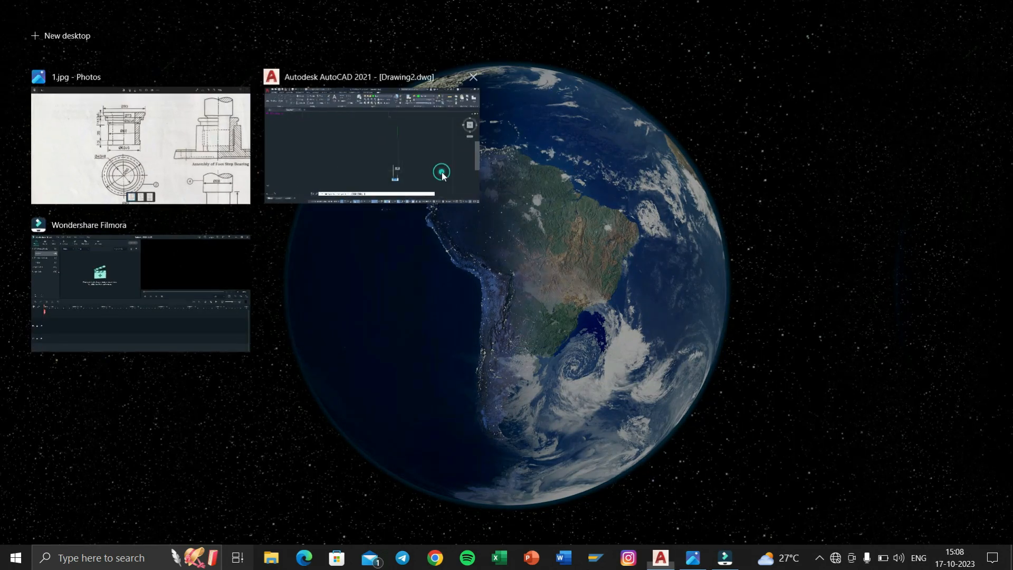
{"action": "left_click", "coordinate": [369, 148]}
{"action": "scroll", "coordinate": [606, 389], "scroll_direction": "down", "scroll_amount": 2}
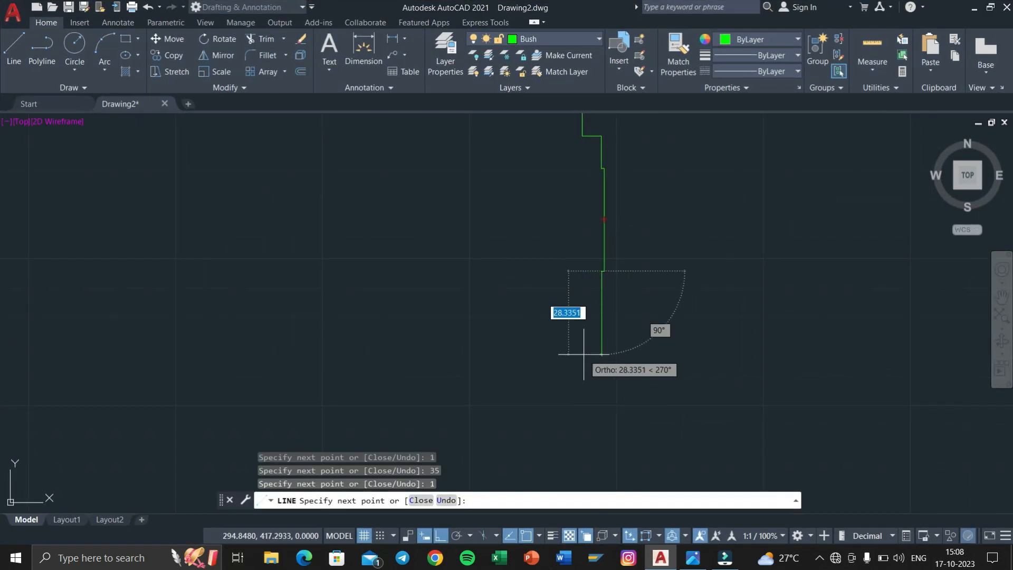
{"action": "type", "text": "10"}
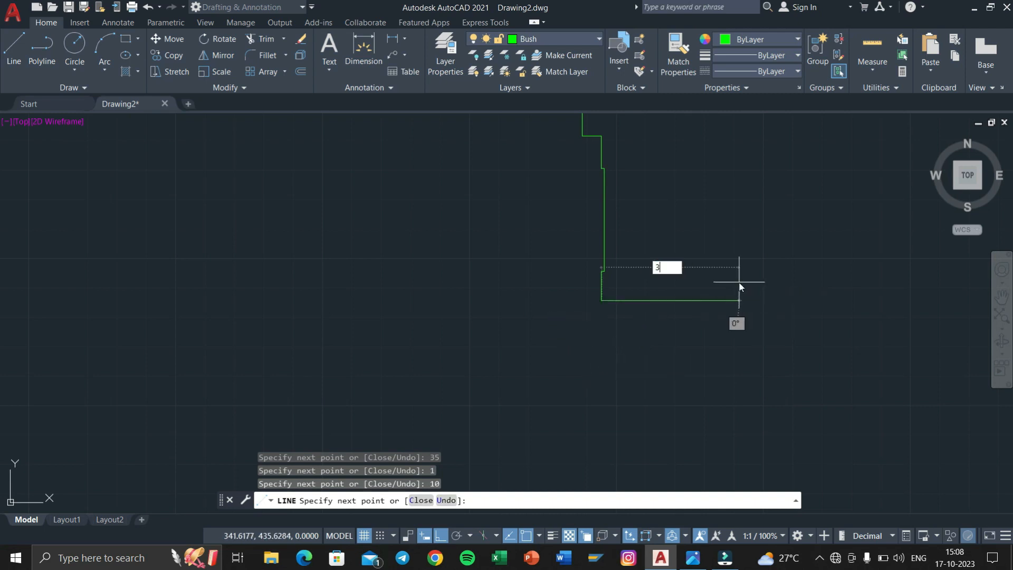
Step: Draw the 31-unit bottom edge toward the bush's axis and close the half profile up to the top edge's endpoint, ending the line
{"action": "type", "text": "1"}
{"action": "key", "text": "Return"}
{"action": "scroll", "coordinate": [725, 258], "scroll_direction": "down", "scroll_amount": 2}
{"action": "middle_click_drag", "start_coordinate": [719, 231], "coordinate": [680, 355]}
{"action": "scroll", "coordinate": [679, 314], "scroll_direction": "up", "scroll_amount": 2}
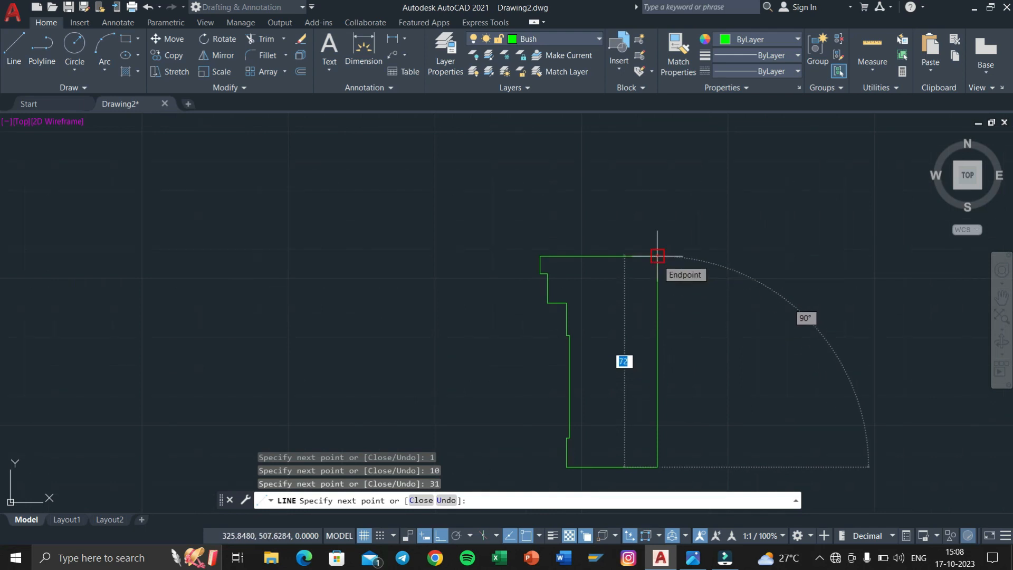
{"action": "right_click", "coordinate": [657, 255]}
{"action": "left_click", "coordinate": [678, 269]}
Step: Examine the rounded edge of the flange in the reference image, then return to AutoCAD and cancel the active command
{"action": "scroll", "coordinate": [559, 264], "scroll_direction": "up", "scroll_amount": 3}
{"action": "middle_click_drag", "start_coordinate": [559, 264], "coordinate": [566, 207]}
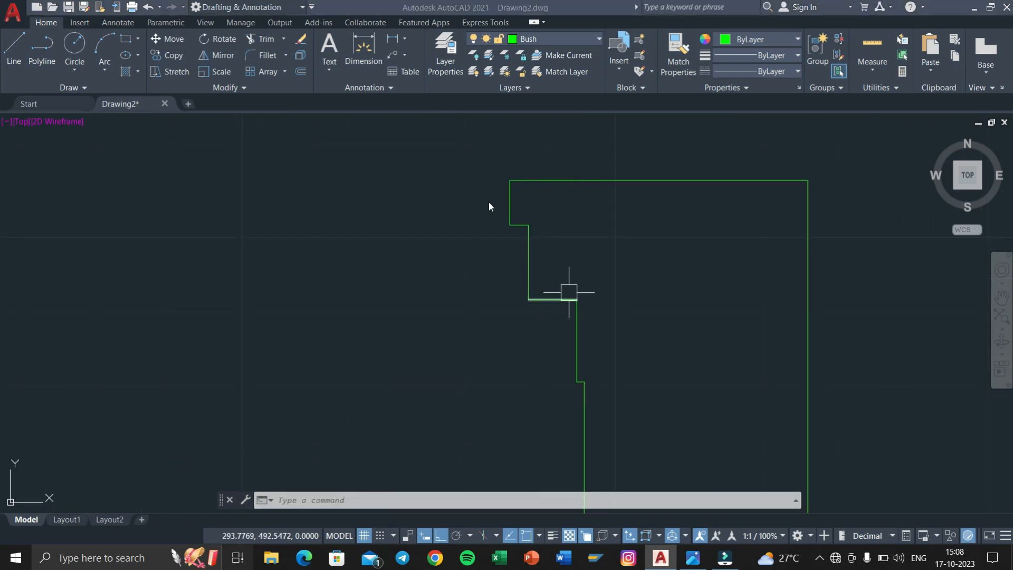
{"action": "key", "text": "super+Tab"}
{"action": "left_click", "coordinate": [360, 130]}
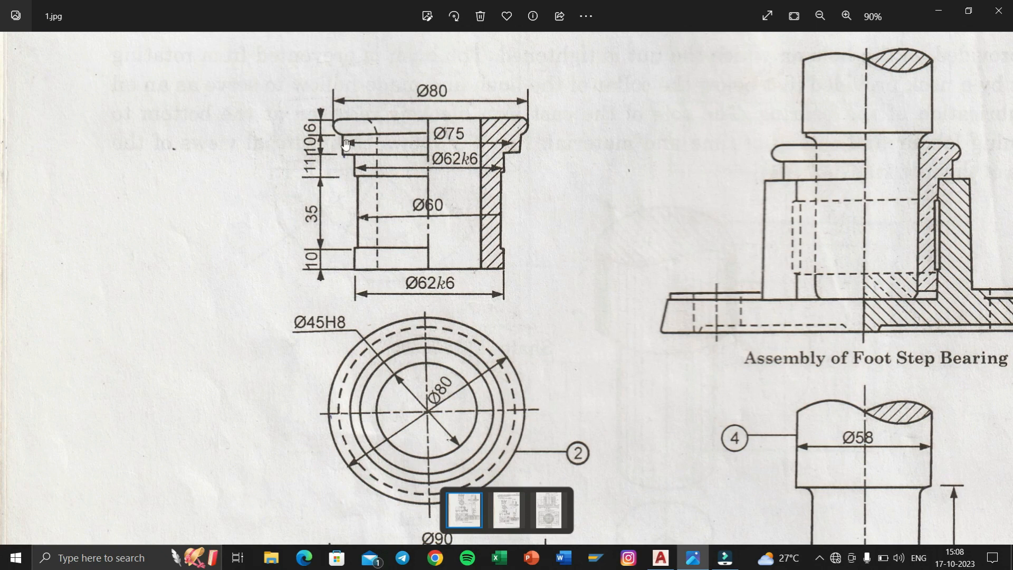
{"action": "key", "text": "super+Tab"}
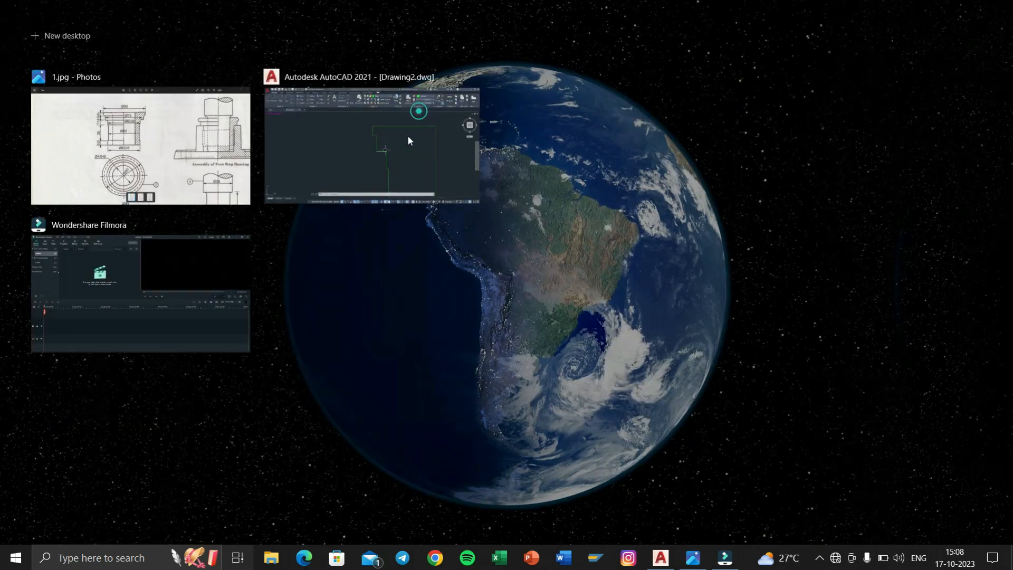
{"action": "left_click", "coordinate": [417, 110]}
{"action": "key", "text": "Escape"}
Step: Fillet the lower and upper outer corners of the bush's flange with a radius of 2.5
{"action": "middle_click_drag", "start_coordinate": [517, 187], "coordinate": [515, 131]}
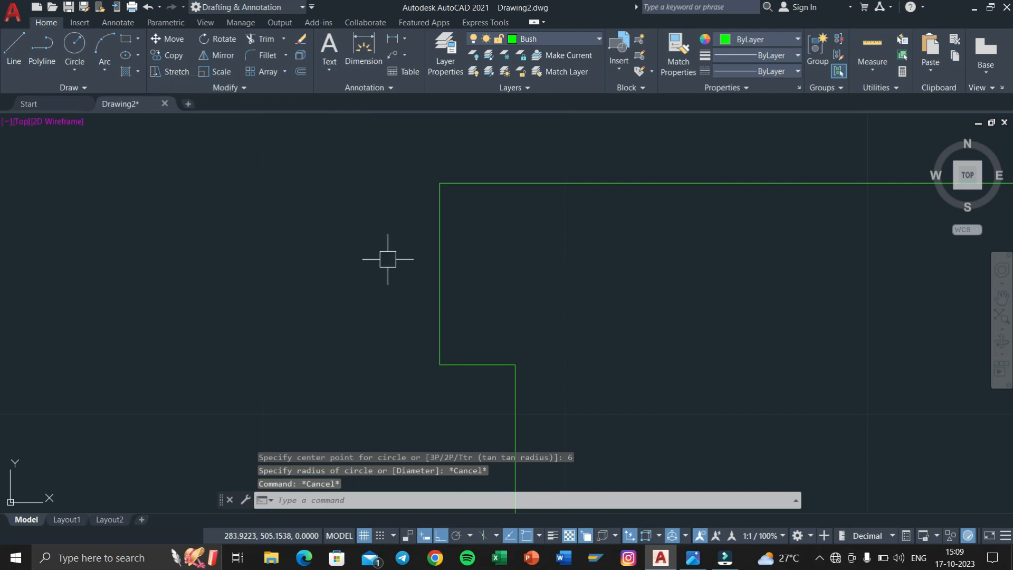
{"action": "middle_click_drag", "start_coordinate": [387, 260], "coordinate": [366, 242]}
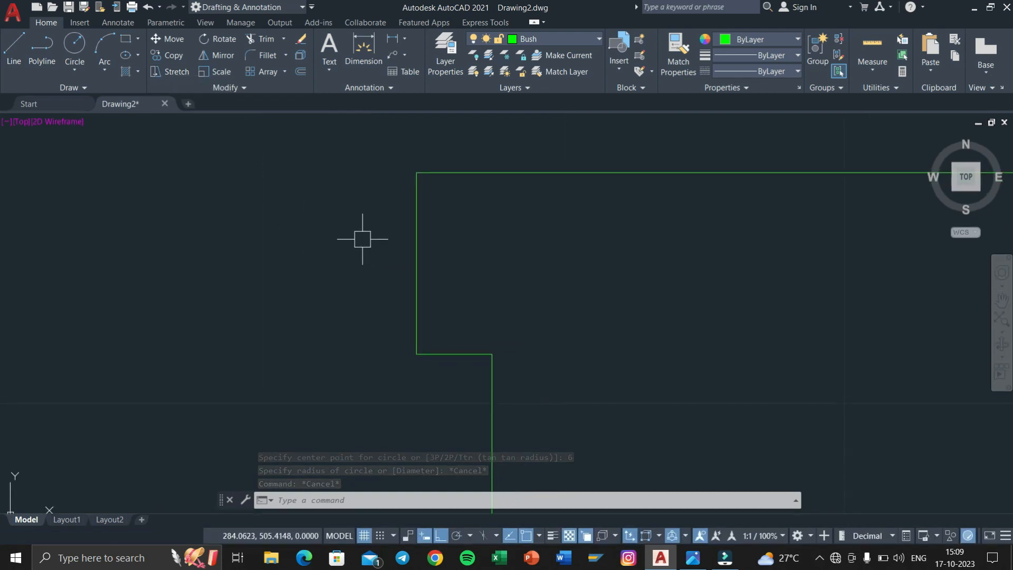
{"action": "type", "text": "f"}
{"action": "key", "text": "Return"}
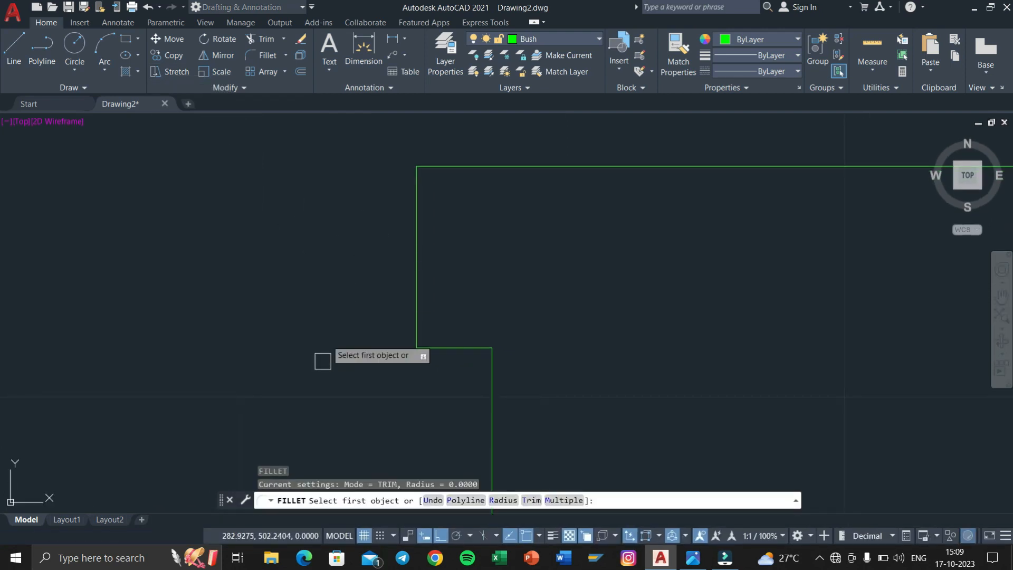
{"action": "left_click", "coordinate": [503, 500]}
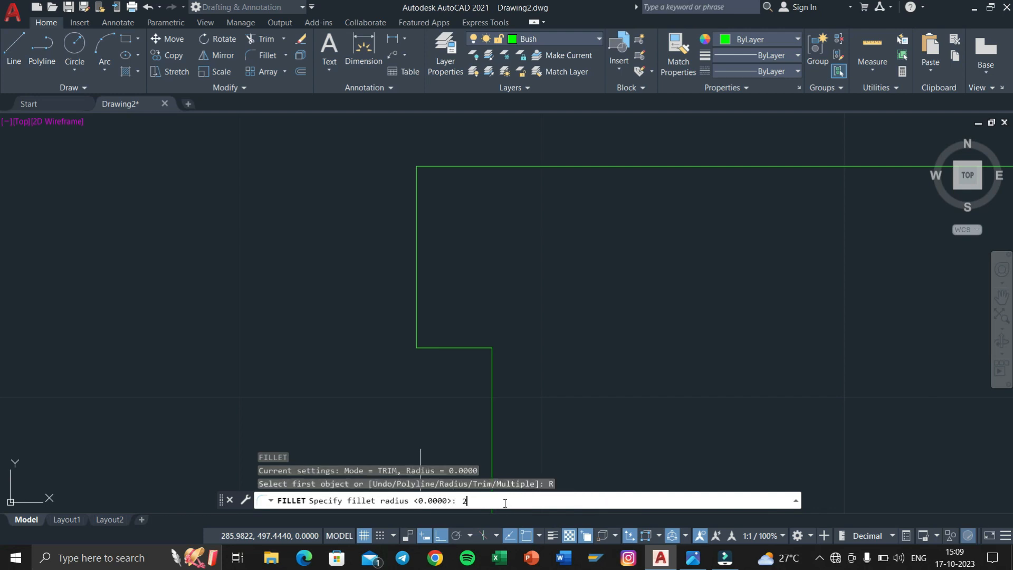
{"action": "key", "text": "Return"}
{"action": "left_click", "coordinate": [467, 346]}
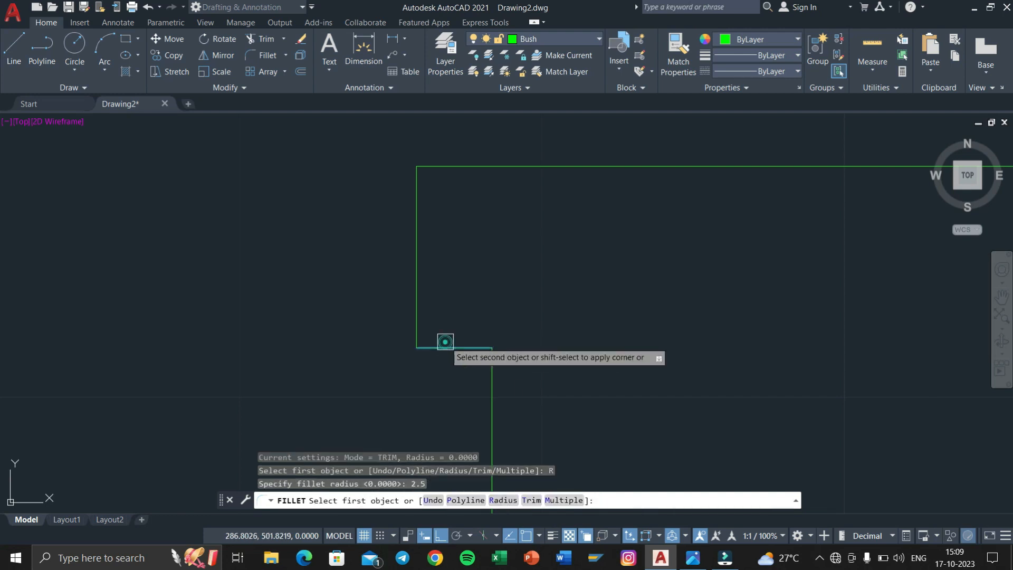
{"action": "left_click", "coordinate": [412, 292]}
{"action": "key", "text": "Return"}
{"action": "left_click", "coordinate": [418, 210]}
{"action": "left_click", "coordinate": [452, 167]}
Step: Mirror the bush's half profile, without its centre line, about the vertical centre line to form the full front view
{"action": "scroll", "coordinate": [519, 238], "scroll_direction": "down", "scroll_amount": 2}
{"action": "scroll", "coordinate": [402, 253], "scroll_direction": "down", "scroll_amount": 4}
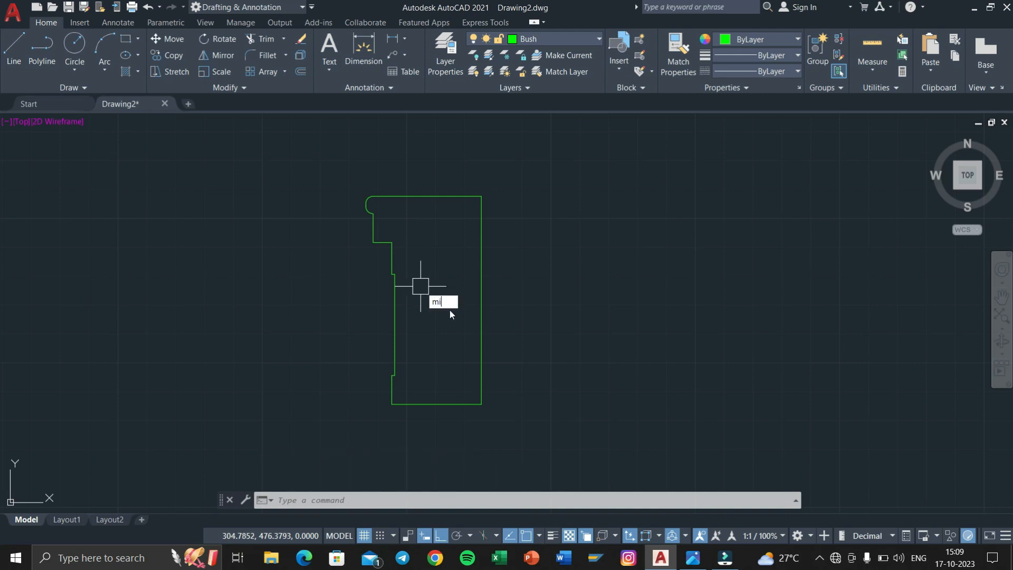
{"action": "key", "text": "Return"}
{"action": "left_click", "coordinate": [475, 404]}
{"action": "left_click", "coordinate": [306, 168]}
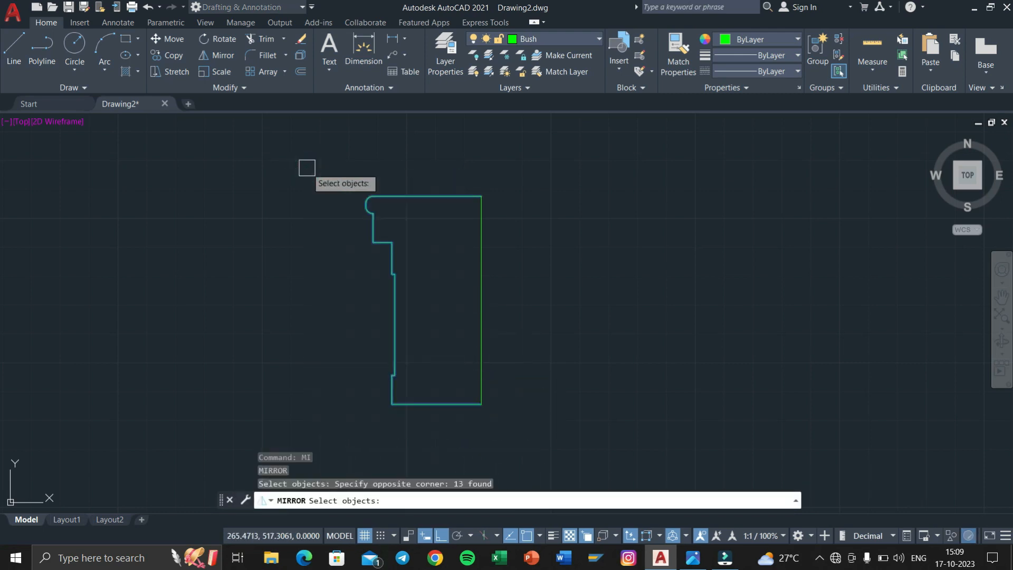
{"action": "key", "text": "Return"}
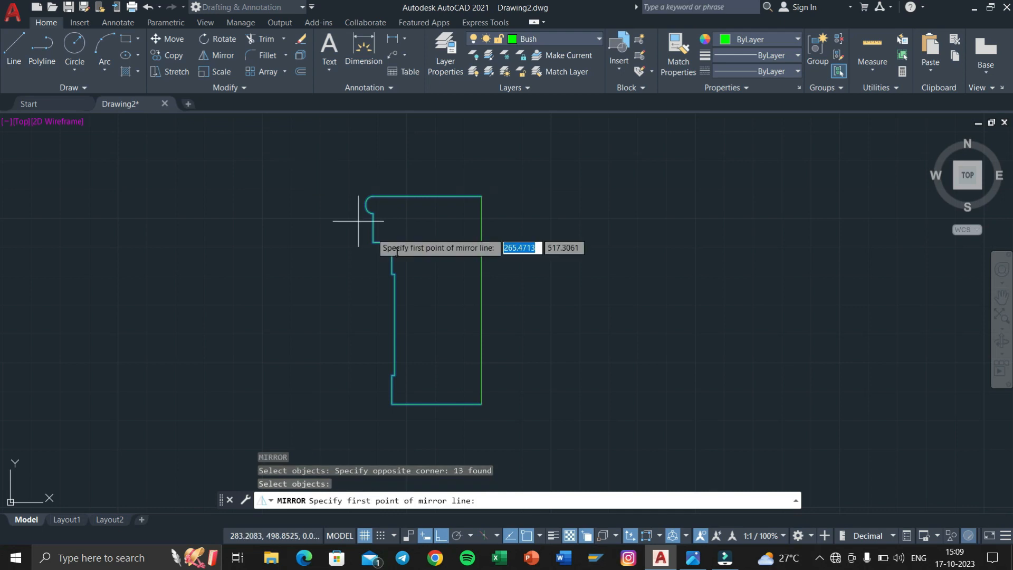
{"action": "left_click", "coordinate": [481, 403]}
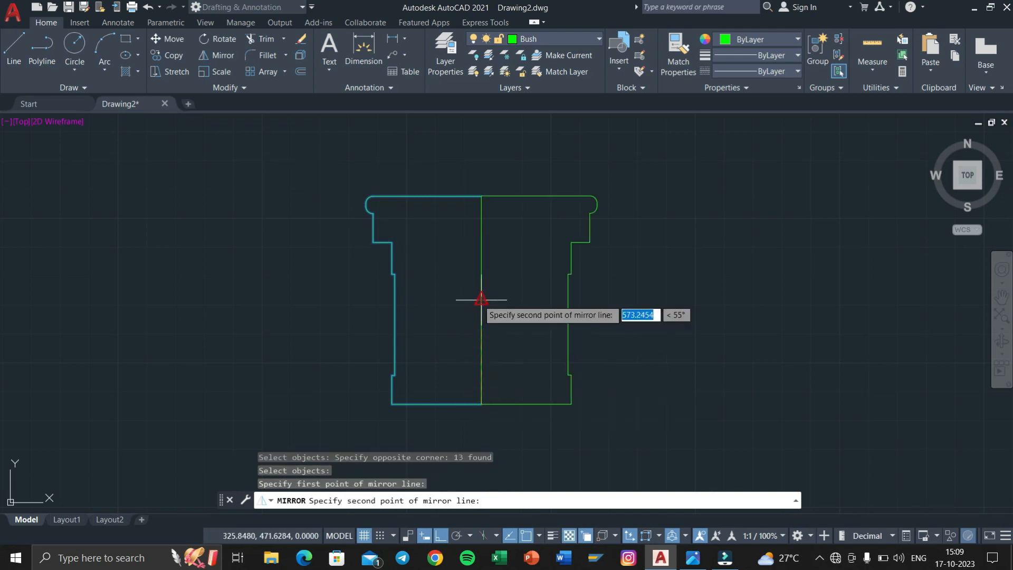
Step: Examine the bush's front view in the reference image, then return to AutoCAD and cancel the mirror
{"action": "key", "text": "super+Tab"}
{"action": "left_click", "coordinate": [457, 169]}
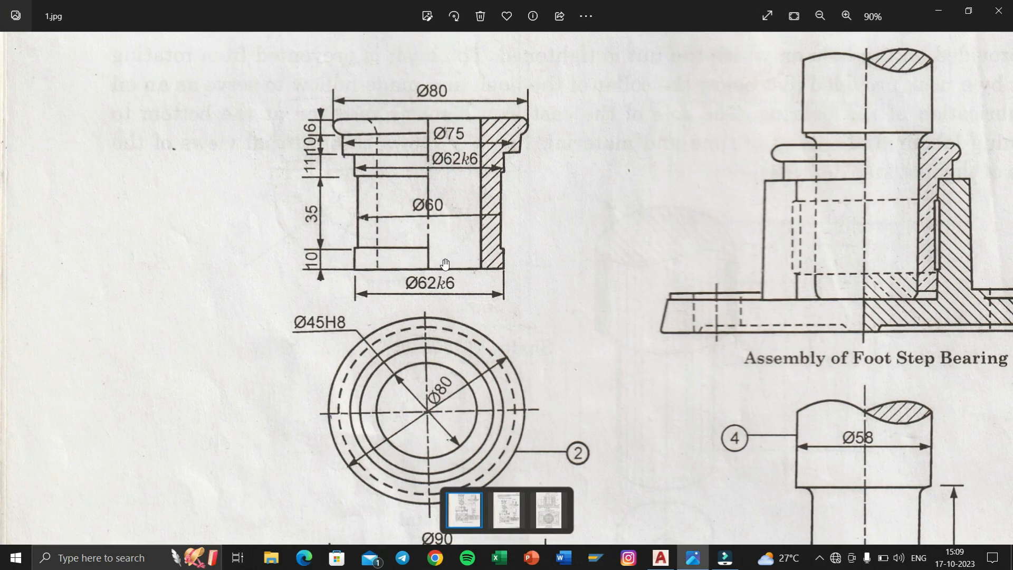
{"action": "key", "text": "super+Tab"}
{"action": "left_click", "coordinate": [401, 178]}
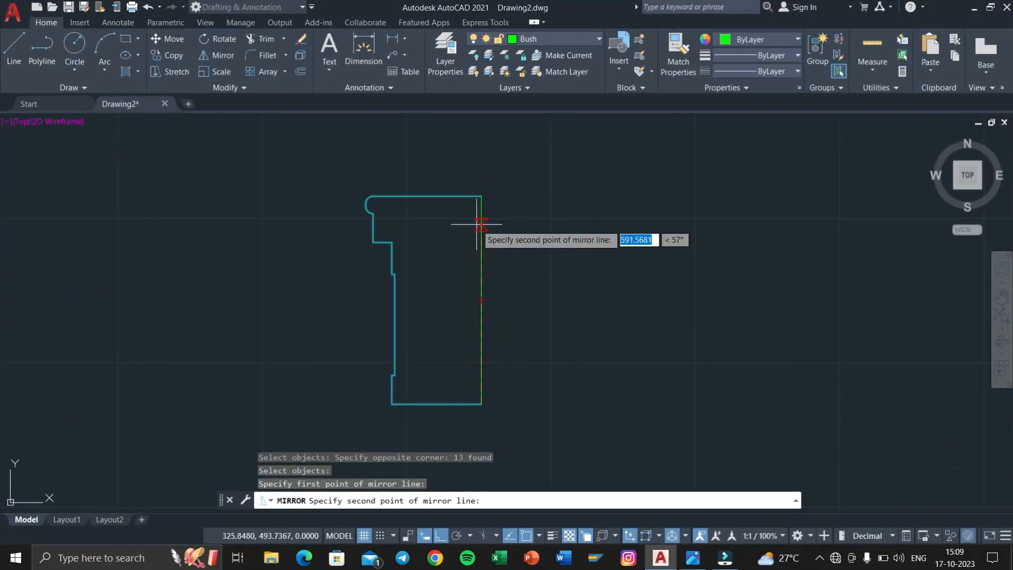
{"action": "key", "text": "Escape"}
{"action": "key", "text": "Escape"}
Step: Draw horizontal lines from the flange's lower edge and from the collar's lower step to the bush's vertical centre line
{"action": "type", "text": "l"}
{"action": "key", "text": "Return"}
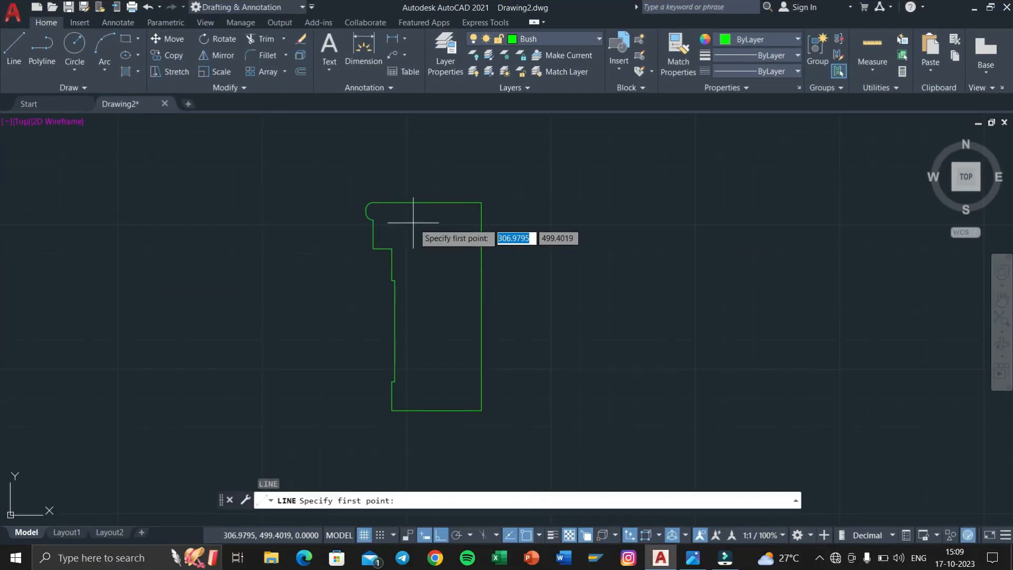
{"action": "left_click", "coordinate": [373, 220]}
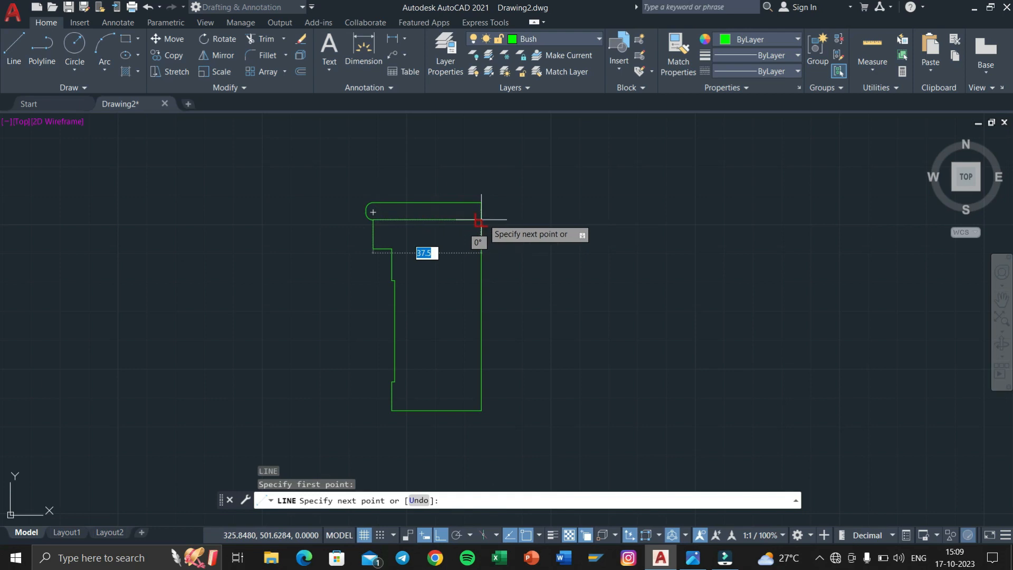
{"action": "left_click", "coordinate": [481, 220]}
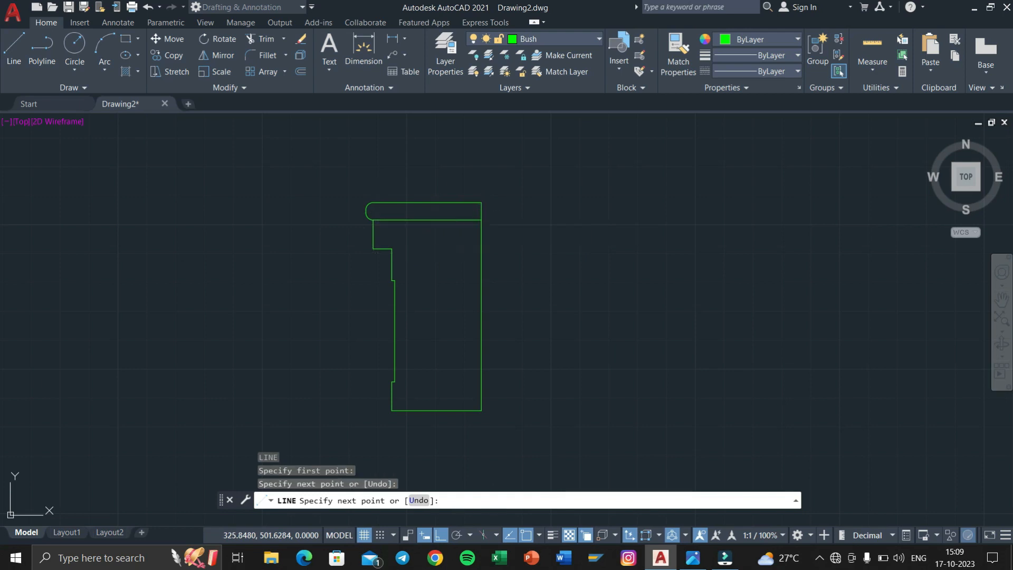
{"action": "key", "text": "Return"}
{"action": "key", "text": "Return"}
{"action": "left_click", "coordinate": [392, 242]}
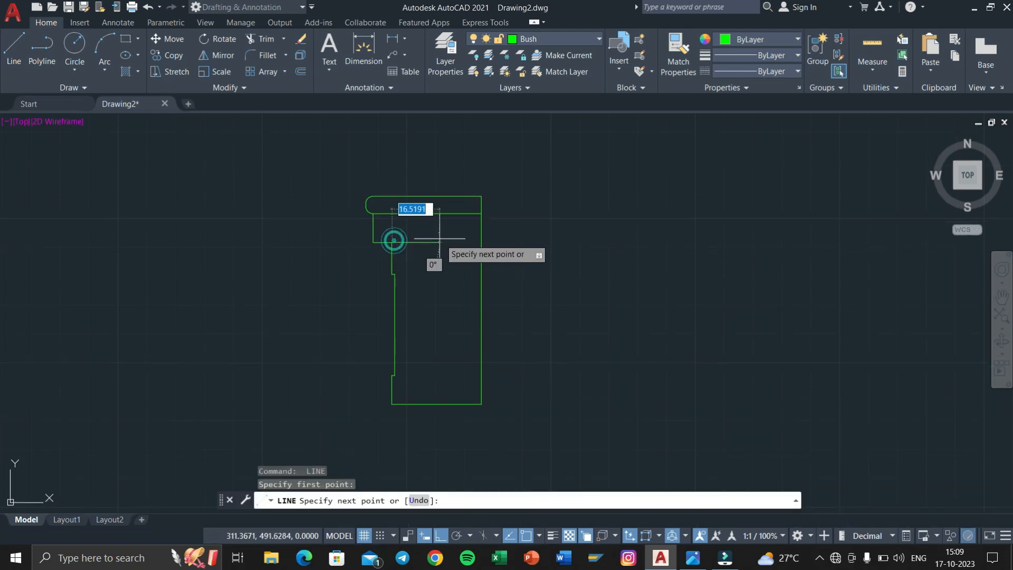
{"action": "left_click", "coordinate": [478, 243]}
{"action": "key", "text": "Return"}
Step: Draw horizontal lines to the centre line from the two ends of the recessed lower section of the bush's half profile
{"action": "key", "text": "Return"}
{"action": "left_click", "coordinate": [395, 274]}
{"action": "left_click", "coordinate": [480, 274]}
{"action": "key", "text": "Return"}
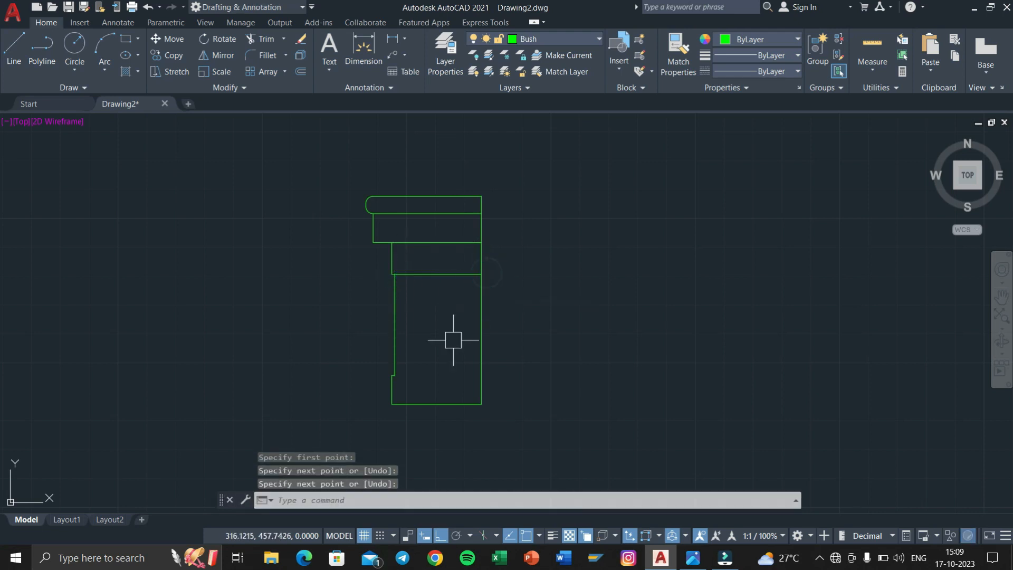
{"action": "key", "text": "Return"}
{"action": "left_click", "coordinate": [394, 375]}
{"action": "left_click", "coordinate": [481, 375]}
{"action": "key", "text": "Return"}
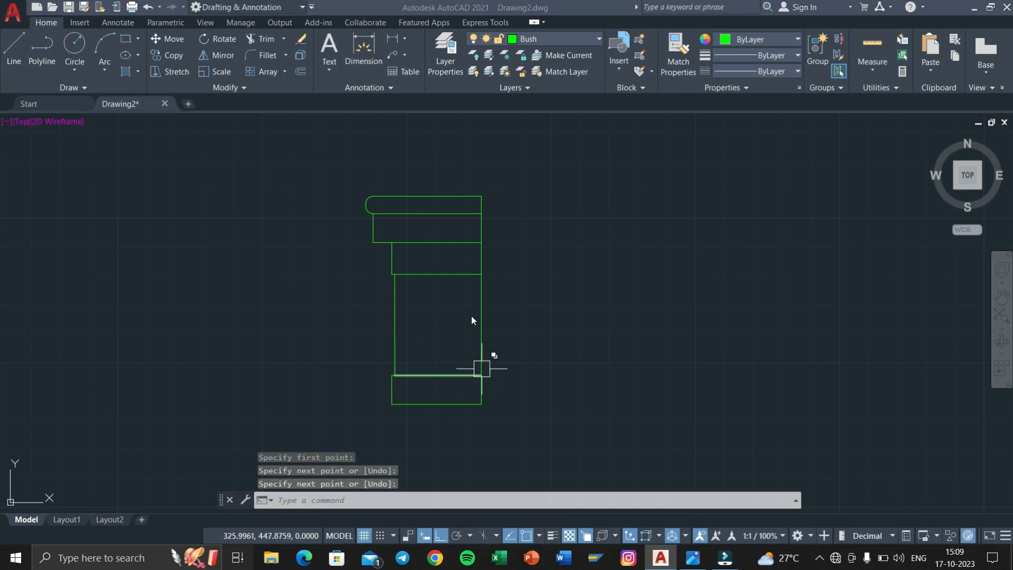
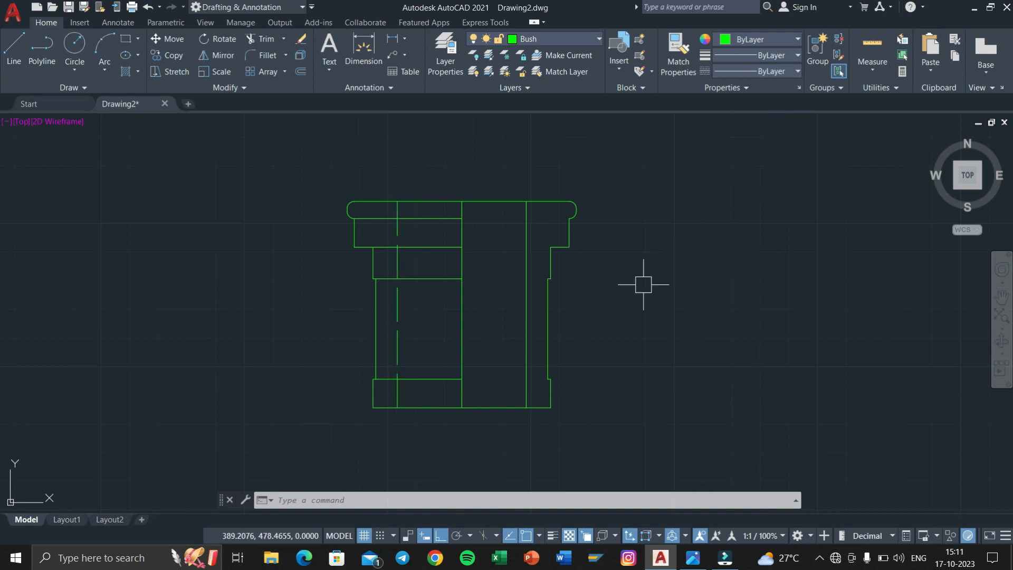
Step: Hatch the sectioned wall on the right half of the bush with the ANSI31 pattern at scale 1 and angle 0
{"action": "type", "text": "h"}
{"action": "key", "text": "Return"}
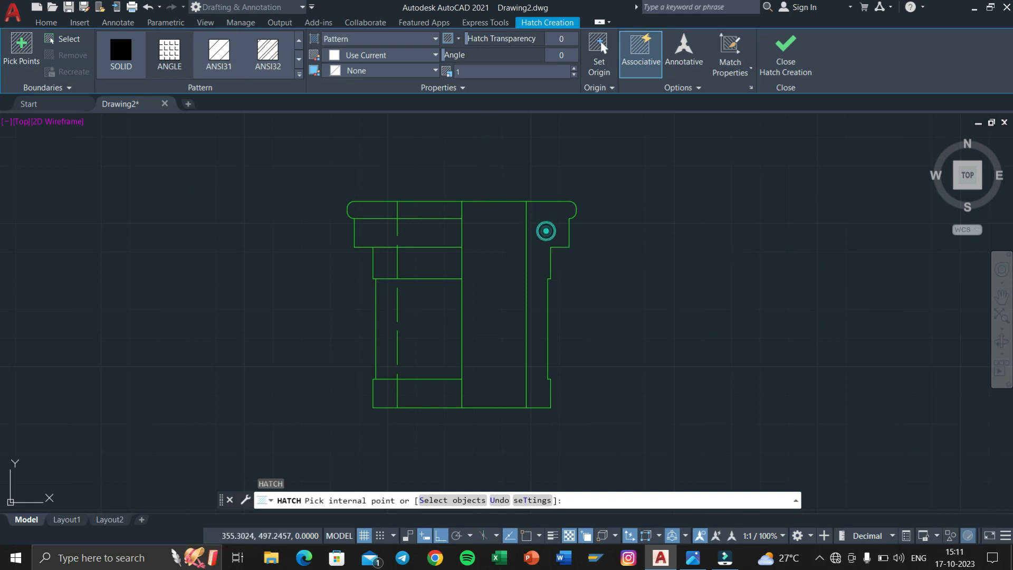
{"action": "left_click", "coordinate": [544, 228]}
{"action": "left_click", "coordinate": [226, 48]}
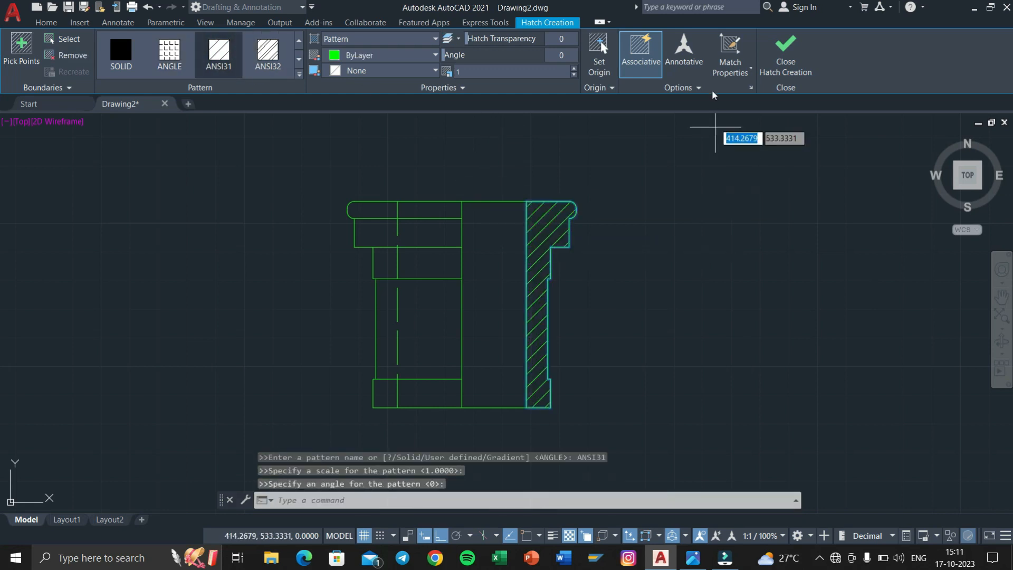
{"action": "key", "text": "Return"}
{"action": "scroll", "coordinate": [752, 226], "scroll_direction": "down", "scroll_amount": 8}
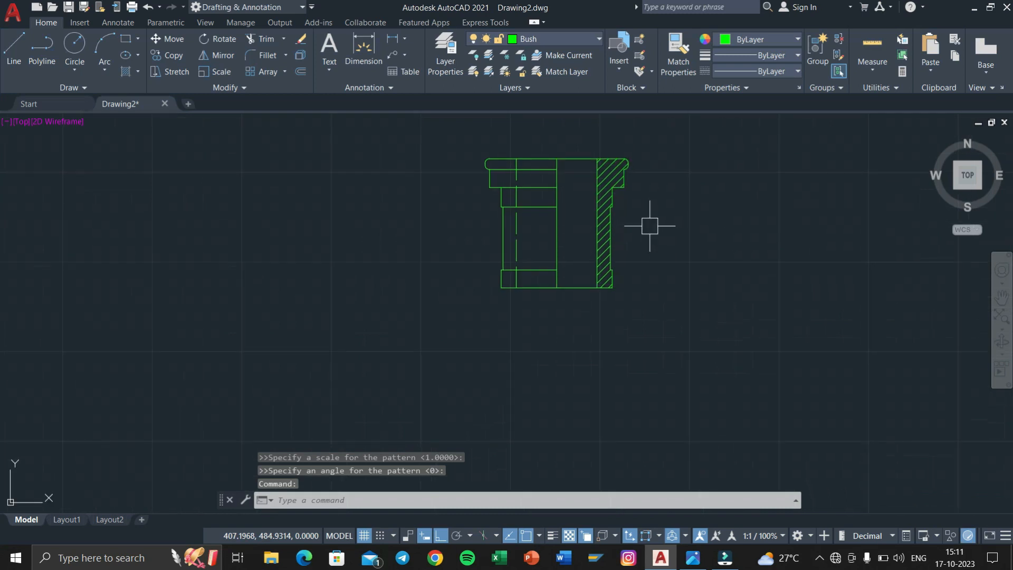
{"action": "scroll", "coordinate": [638, 233], "scroll_direction": "up", "scroll_amount": 6}
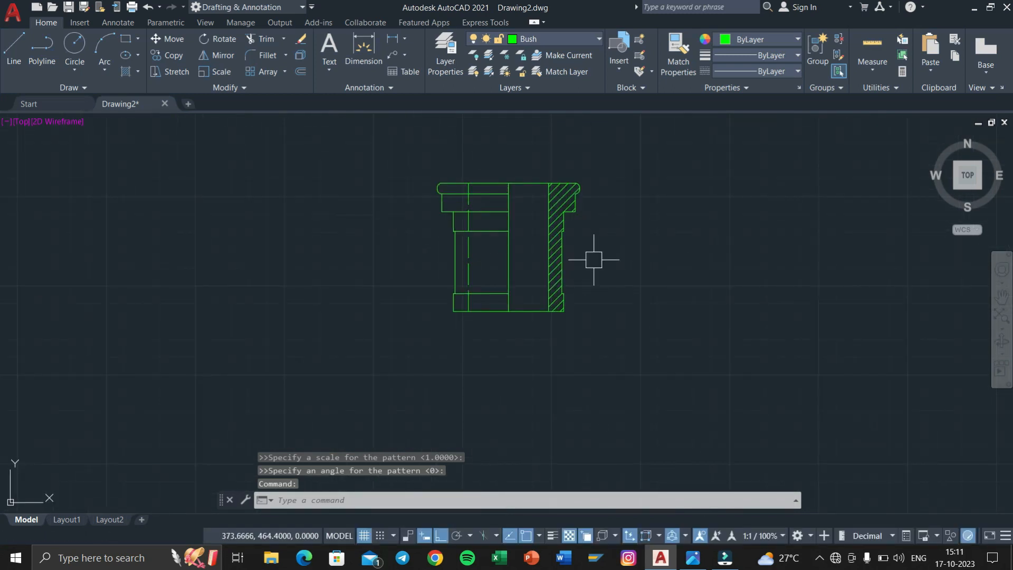
Step: Examine the bush's circular top view in the reference image, then return to AutoCAD
{"action": "key", "text": "super+Tab"}
{"action": "left_click", "coordinate": [384, 186]}
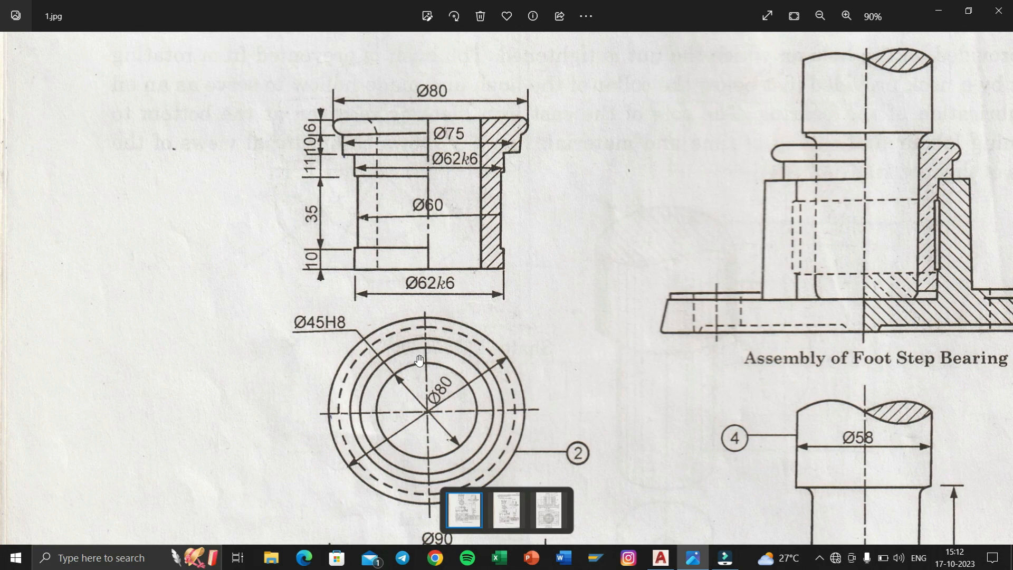
{"action": "key", "text": "super+Tab"}
{"action": "left_click", "coordinate": [426, 192]}
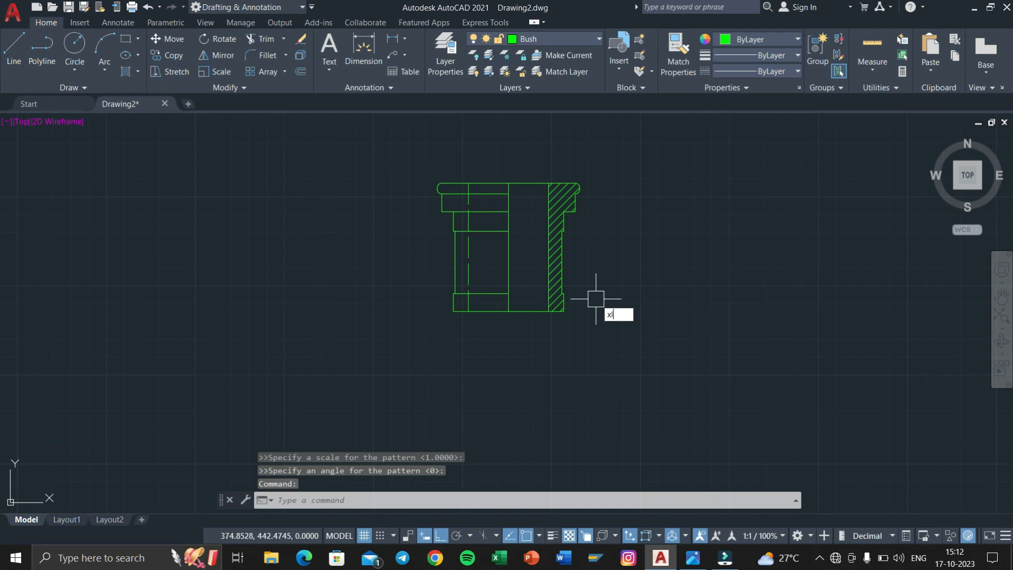
Step: Project vertical construction lines through the flange, collar and body step edges on the left side of the bush's front view
{"action": "key", "text": "Return"}
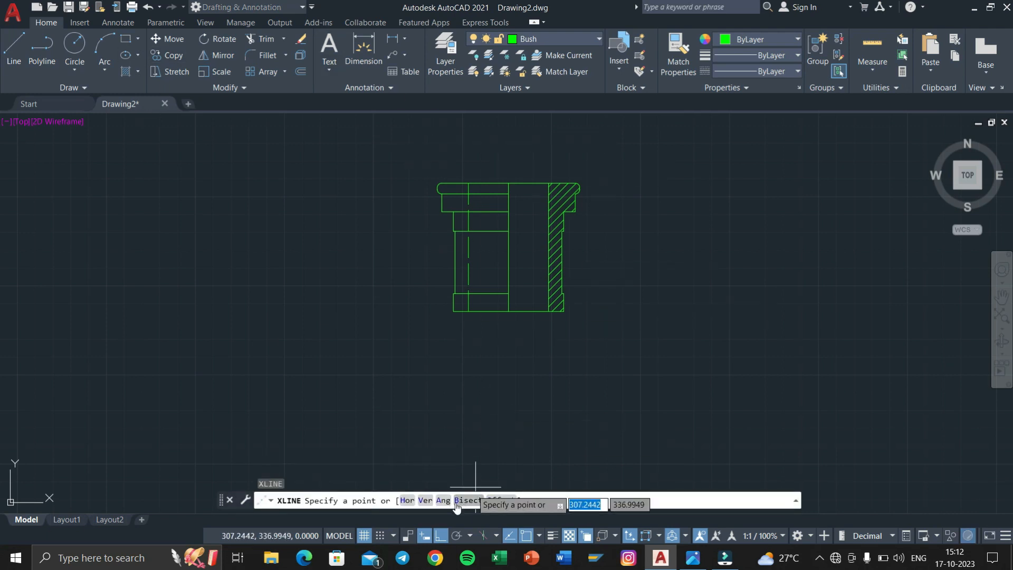
{"action": "left_click", "coordinate": [425, 501]}
{"action": "scroll", "coordinate": [439, 178], "scroll_direction": "up", "scroll_amount": 4}
{"action": "left_click", "coordinate": [418, 184]}
{"action": "left_click", "coordinate": [429, 243]}
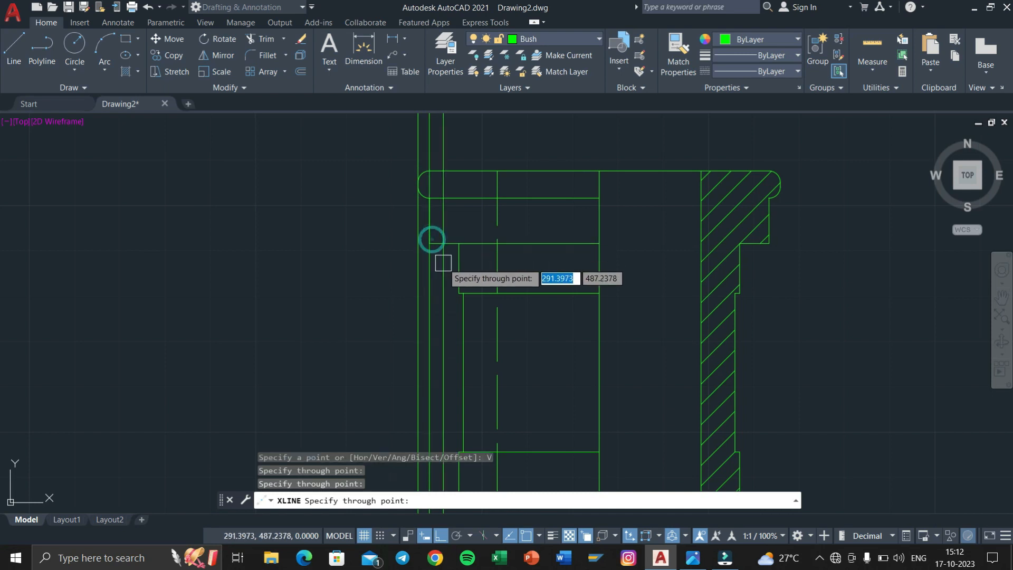
{"action": "left_click", "coordinate": [458, 289]}
{"action": "middle_click_drag", "start_coordinate": [461, 250], "coordinate": [463, 132]}
{"action": "scroll", "coordinate": [622, 210], "scroll_direction": "up", "scroll_amount": 2}
{"action": "scroll", "coordinate": [368, 343], "scroll_direction": "up", "scroll_amount": 2}
{"action": "scroll", "coordinate": [367, 344], "scroll_direction": "down", "scroll_amount": 5}
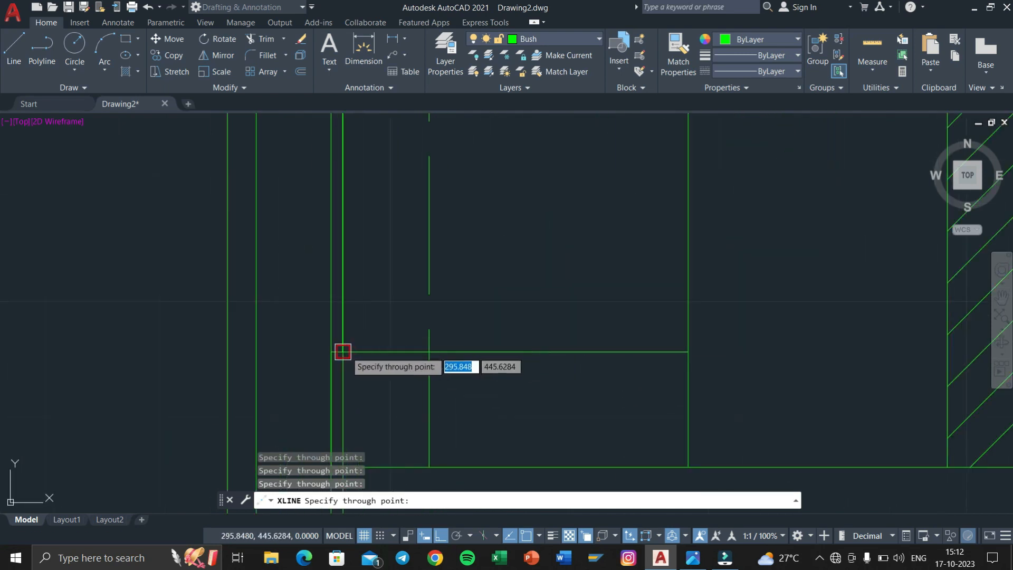
Step: Add matching vertical construction lines through the flange, collar and body step edges on the right side, then end the command
{"action": "scroll", "coordinate": [462, 235], "scroll_direction": "up", "scroll_amount": 4}
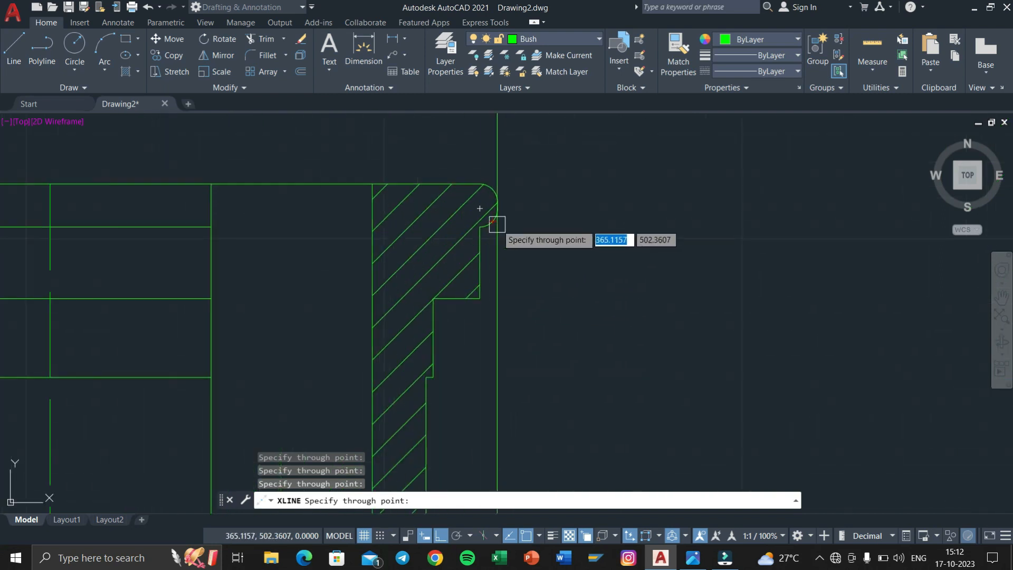
{"action": "left_click", "coordinate": [497, 202]}
{"action": "left_click", "coordinate": [480, 298]}
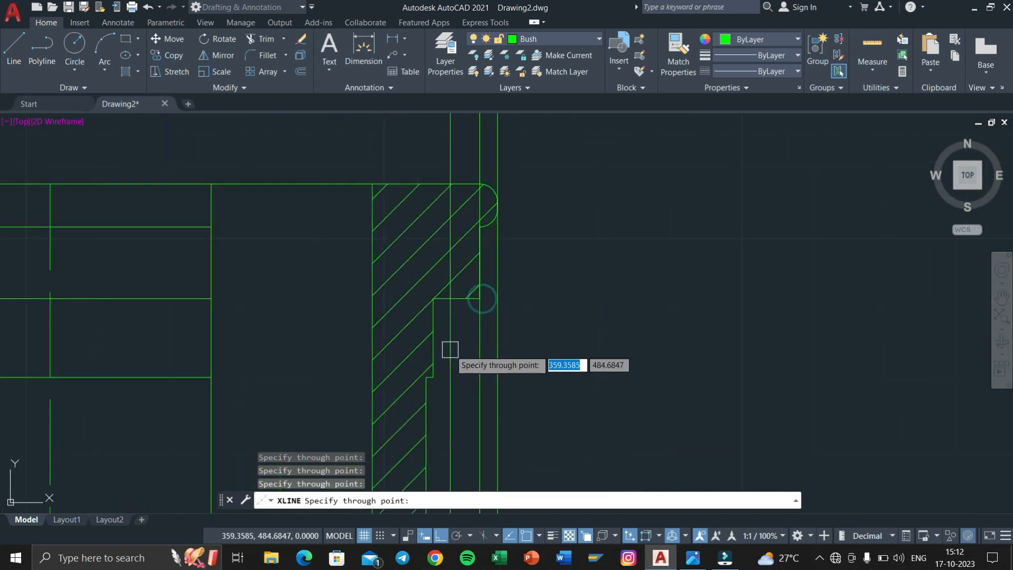
{"action": "left_click", "coordinate": [432, 375]}
{"action": "scroll", "coordinate": [428, 376], "scroll_direction": "up", "scroll_amount": 3}
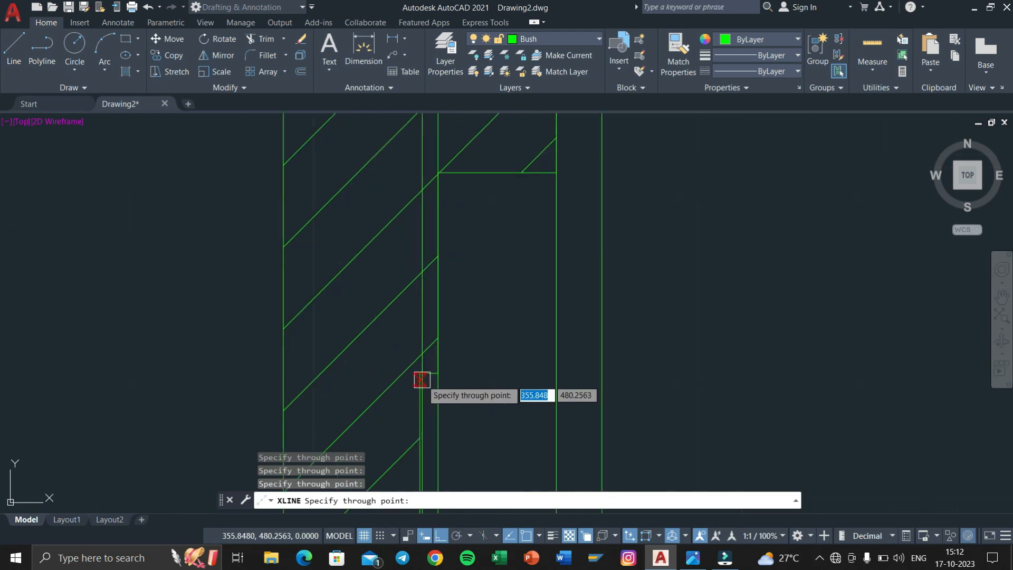
{"action": "scroll", "coordinate": [422, 373], "scroll_direction": "down", "scroll_amount": 5}
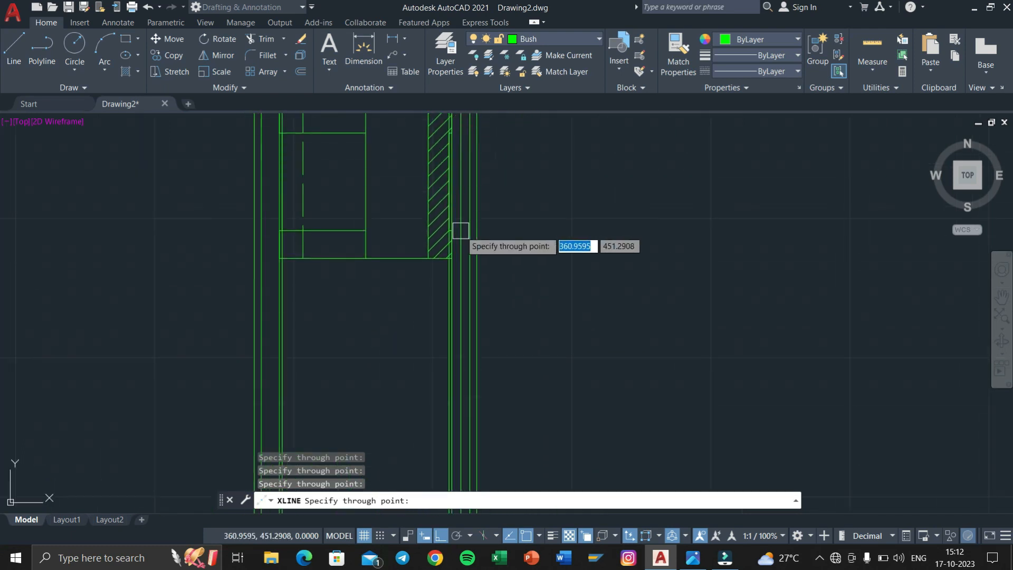
{"action": "key", "text": "Escape"}
{"action": "key", "text": "Escape"}
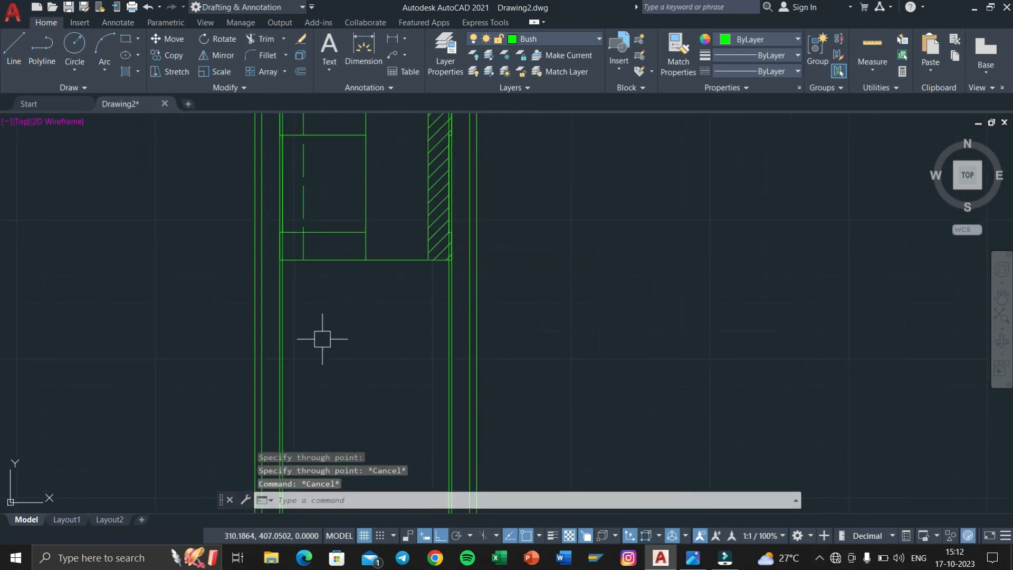
Step: Draw a two-point circle of radius 40 below the front view, spanning the two outermost construction lines
{"action": "middle_click_drag", "start_coordinate": [309, 299], "coordinate": [319, 208]}
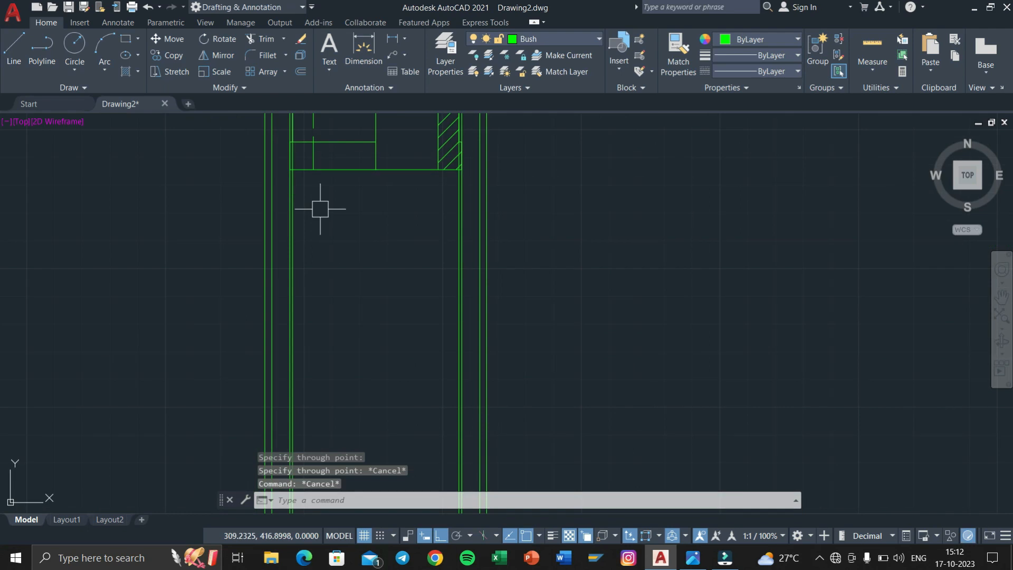
{"action": "left_click", "coordinate": [77, 72]}
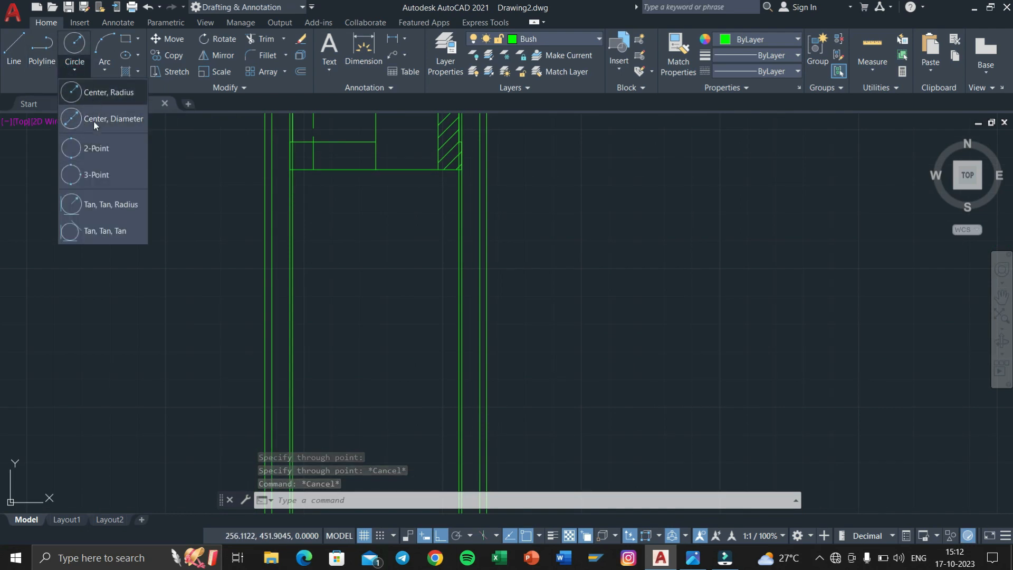
{"action": "left_click", "coordinate": [124, 153]}
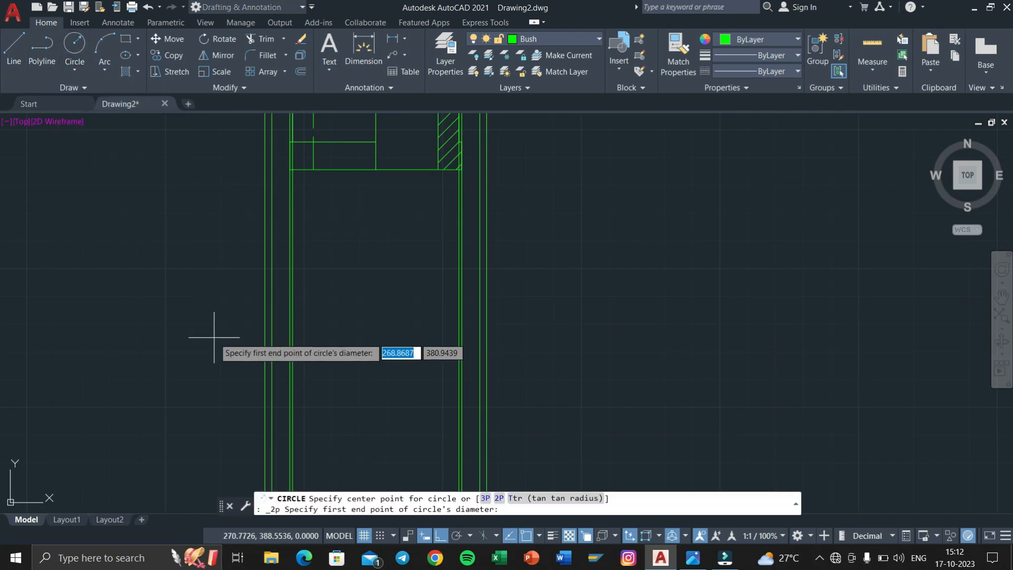
{"action": "left_click", "coordinate": [265, 366]}
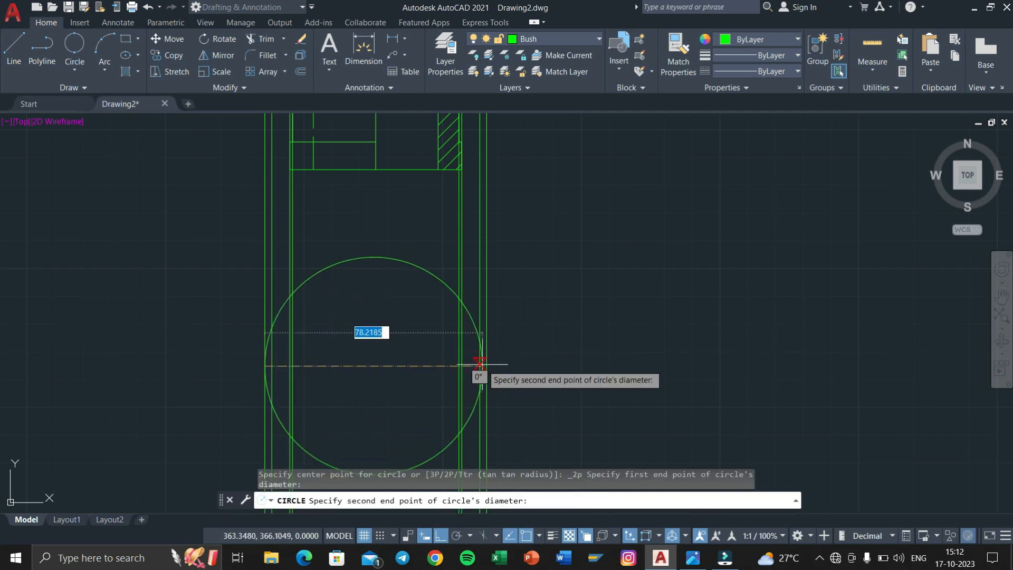
{"action": "scroll", "coordinate": [486, 365], "scroll_direction": "up", "scroll_amount": 5}
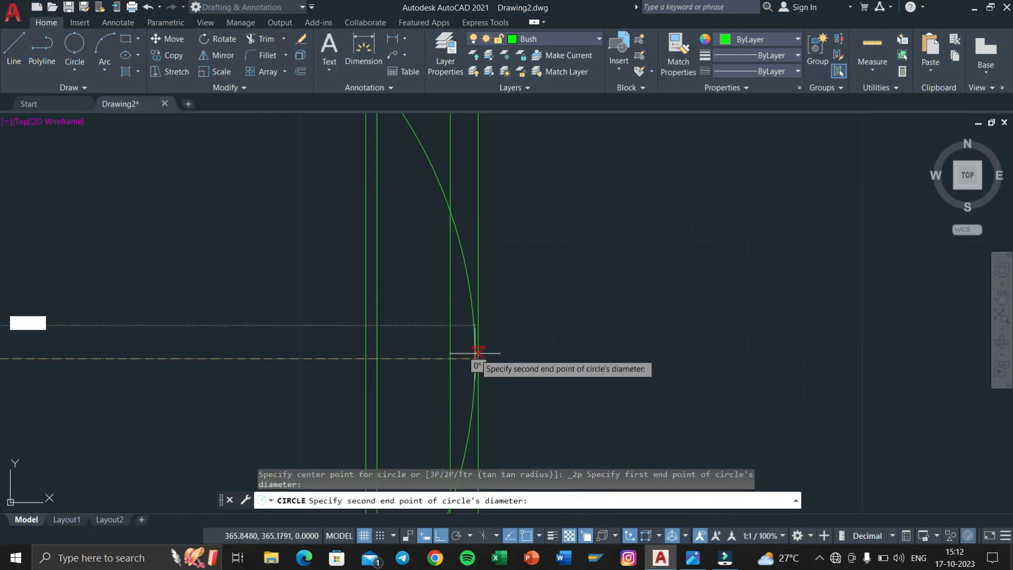
{"action": "left_click", "coordinate": [478, 361]}
{"action": "scroll", "coordinate": [478, 361], "scroll_direction": "down", "scroll_amount": 5}
{"action": "scroll", "coordinate": [403, 249], "scroll_direction": "up", "scroll_amount": 3}
Step: Draw a concentric circle of radius about 37.5 from the outer circle's centre to the collar's construction line
{"action": "left_click", "coordinate": [83, 66]}
{"action": "left_click", "coordinate": [103, 92]}
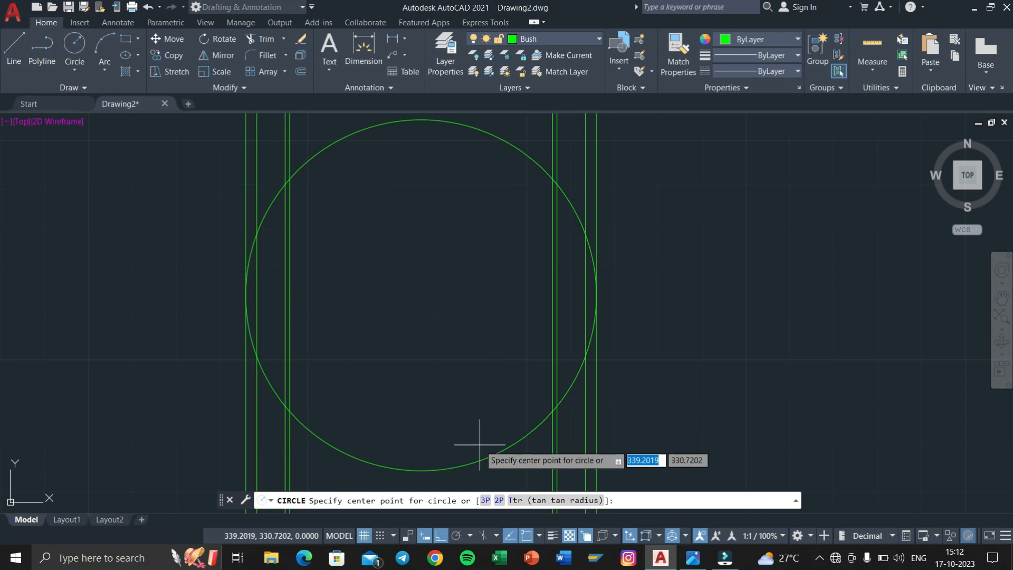
{"action": "left_click", "coordinate": [416, 293]}
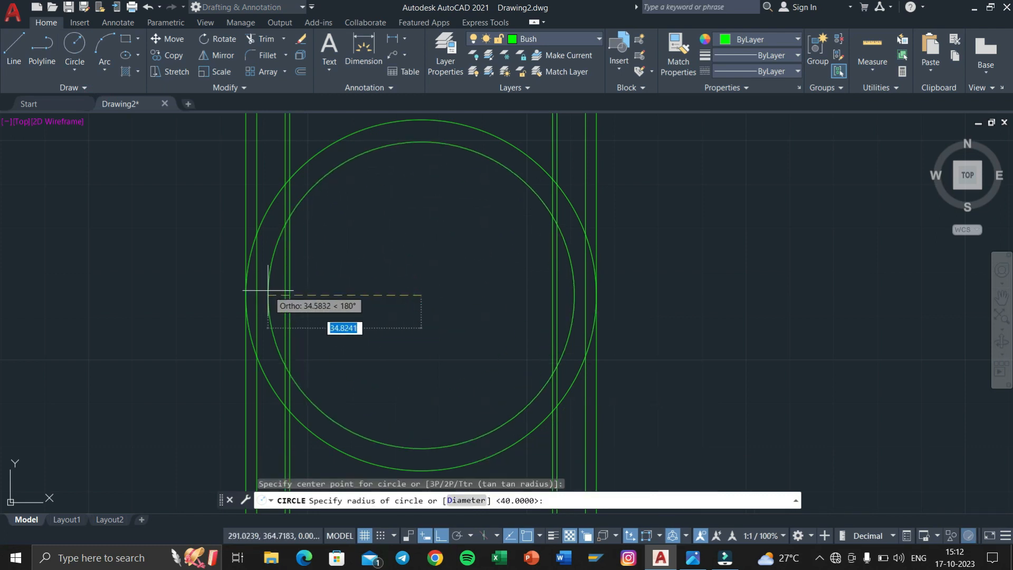
{"action": "scroll", "coordinate": [257, 292], "scroll_direction": "up", "scroll_amount": 4}
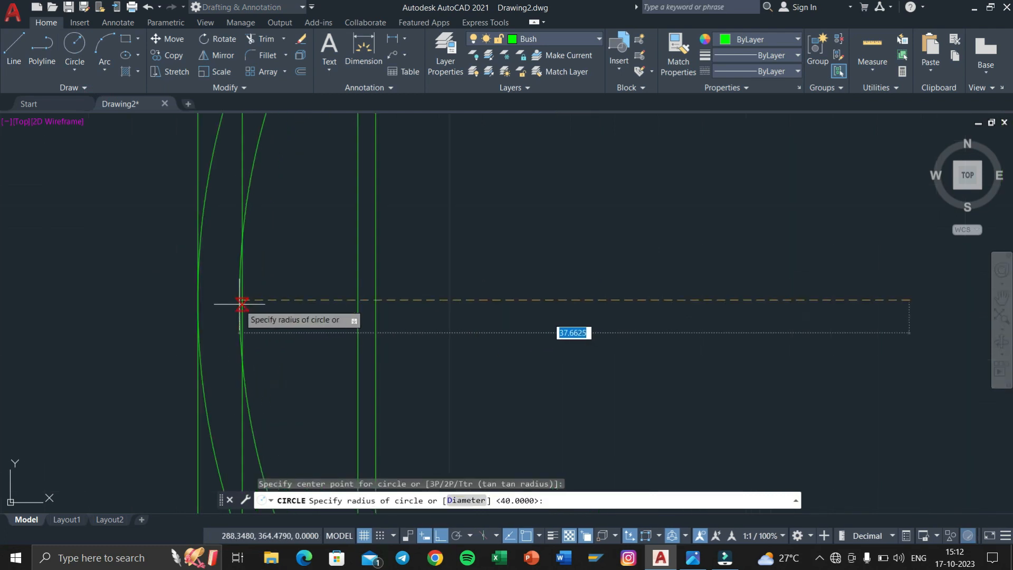
{"action": "left_click", "coordinate": [242, 299]}
{"action": "scroll", "coordinate": [346, 291], "scroll_direction": "down", "scroll_amount": 4}
Step: Draw a third concentric circle of radius about 31 out to the outer of the two body construction lines
{"action": "key", "text": "Return"}
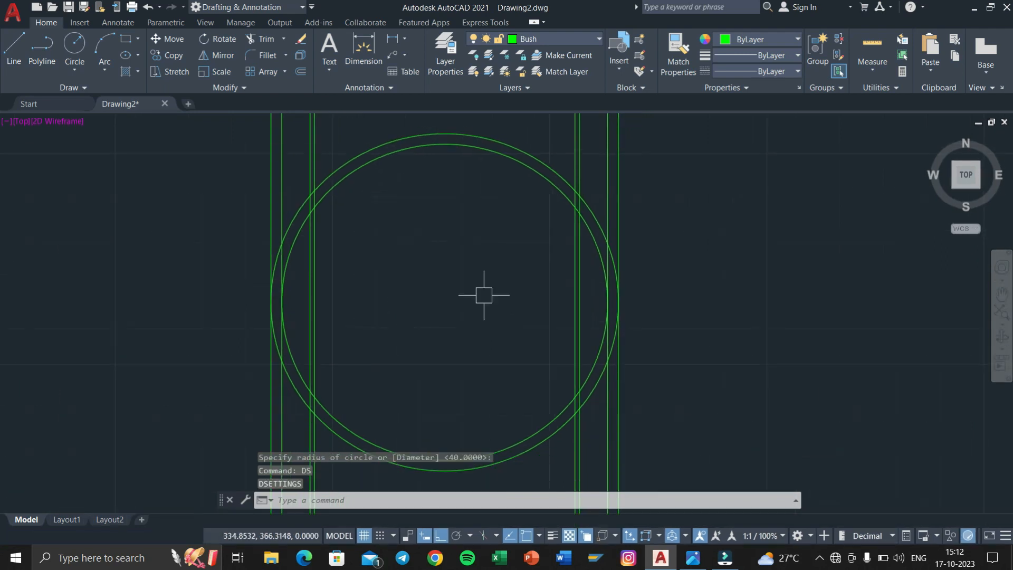
{"action": "left_click", "coordinate": [445, 302]}
{"action": "scroll", "coordinate": [338, 303], "scroll_direction": "up", "scroll_amount": 4}
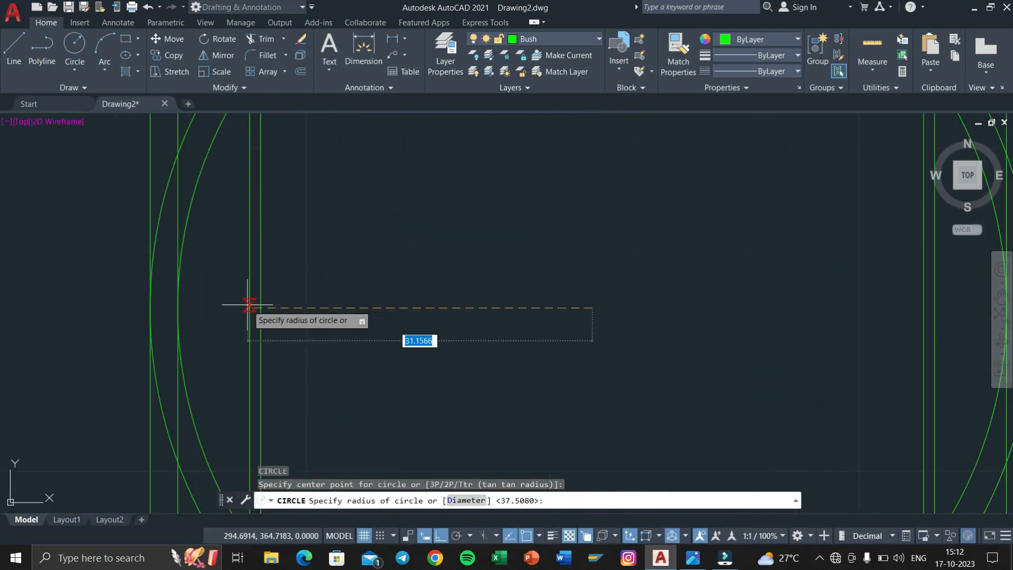
{"action": "left_click", "coordinate": [248, 309]}
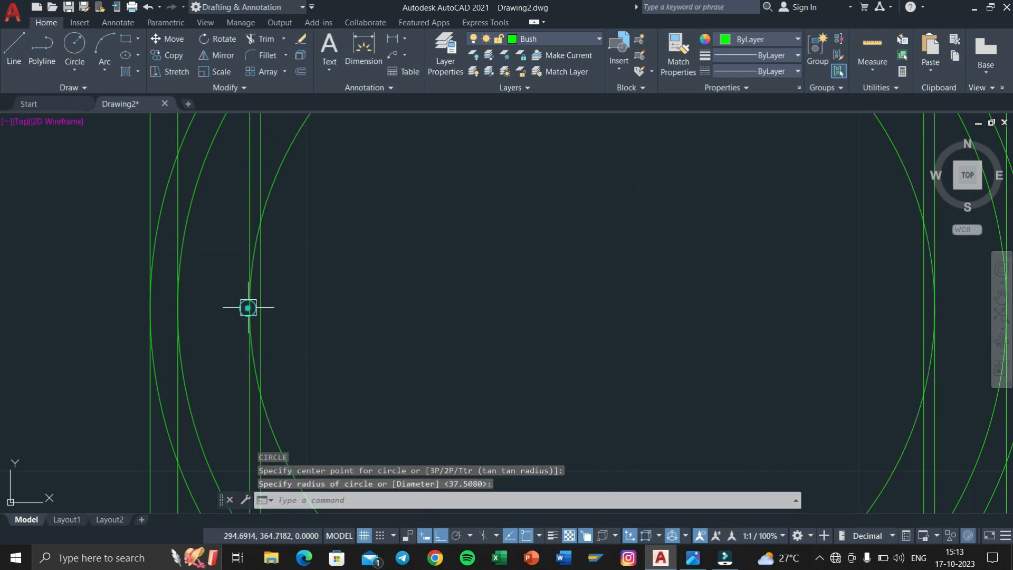
Step: Draw a fourth concentric circle of radius about 30 out to the inner body construction line and end the command
{"action": "key", "text": "Return"}
{"action": "scroll", "coordinate": [593, 407], "scroll_direction": "down", "scroll_amount": 3}
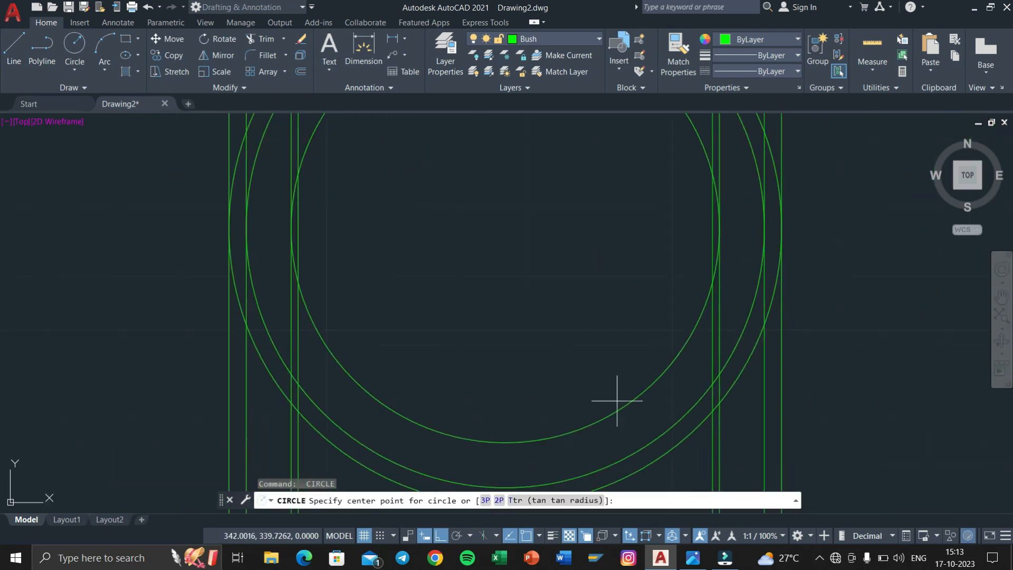
{"action": "left_click", "coordinate": [508, 226]}
{"action": "left_click", "coordinate": [299, 224]}
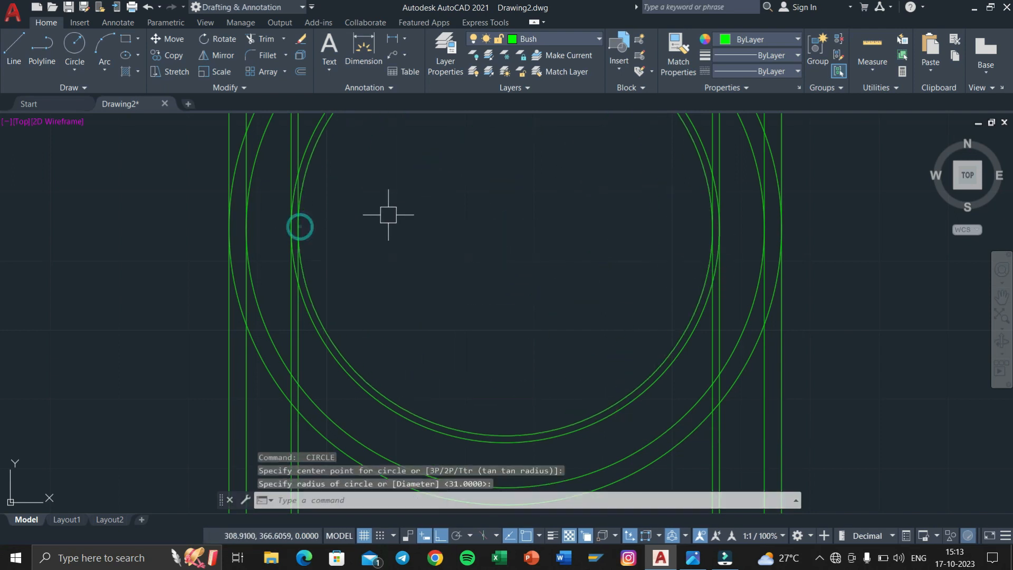
{"action": "scroll", "coordinate": [389, 214], "scroll_direction": "down", "scroll_amount": 3}
{"action": "key", "text": "Return"}
{"action": "middle_click_drag", "start_coordinate": [418, 220], "coordinate": [444, 289]}
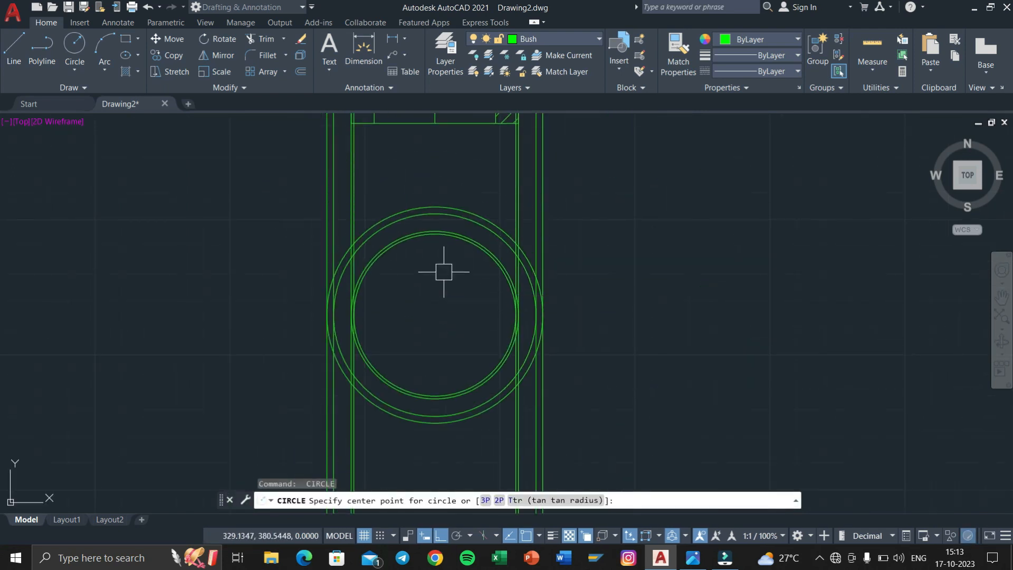
{"action": "key", "text": "Escape"}
{"action": "key", "text": "Escape"}
{"action": "key", "text": "Escape"}
Step: Erase all the vertical construction lines running through the bush's front and top views
{"action": "left_click", "coordinate": [579, 196]}
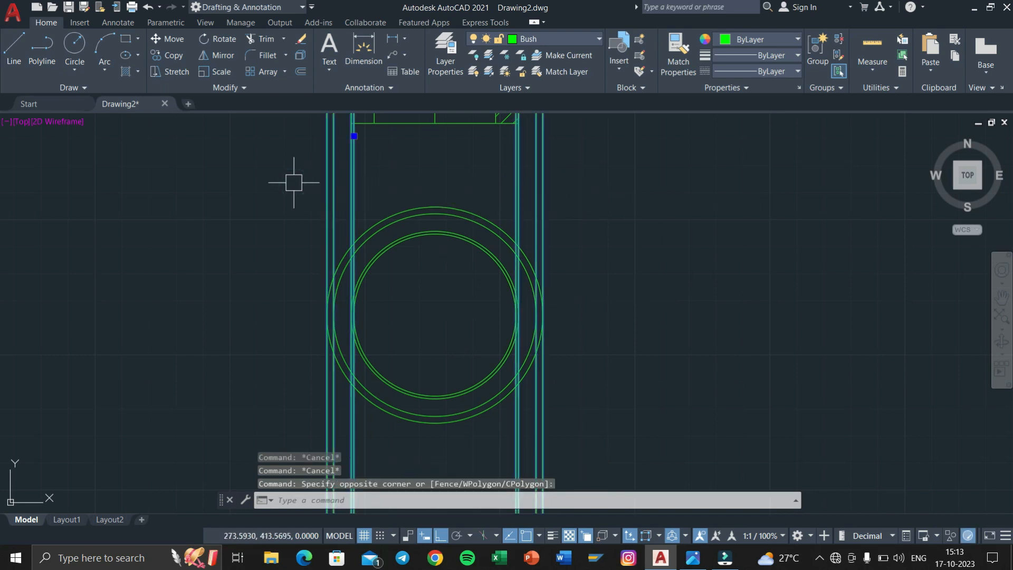
{"action": "key", "text": "Delete"}
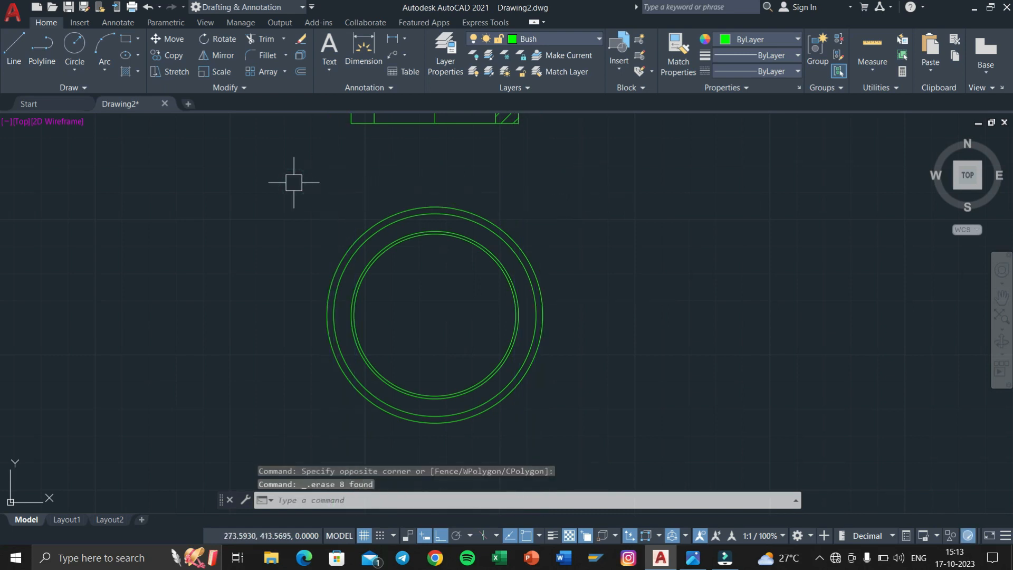
Step: Check the bore size in the reference image and draw a concentric circle of diameter 45 in the bush's top view
{"action": "type", "text": "DS"}
{"action": "key", "text": "Return"}
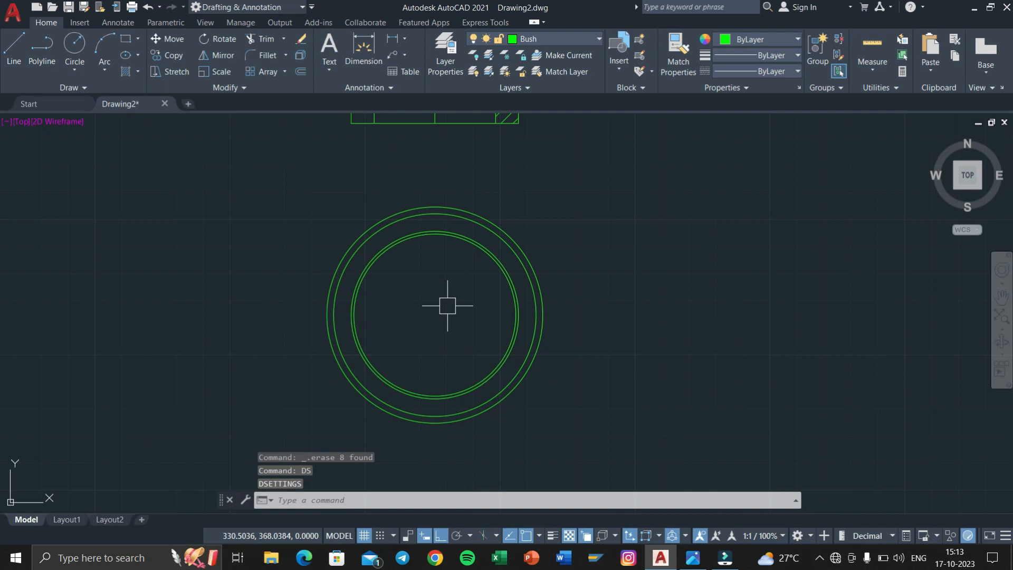
{"action": "key", "text": "super+Tab"}
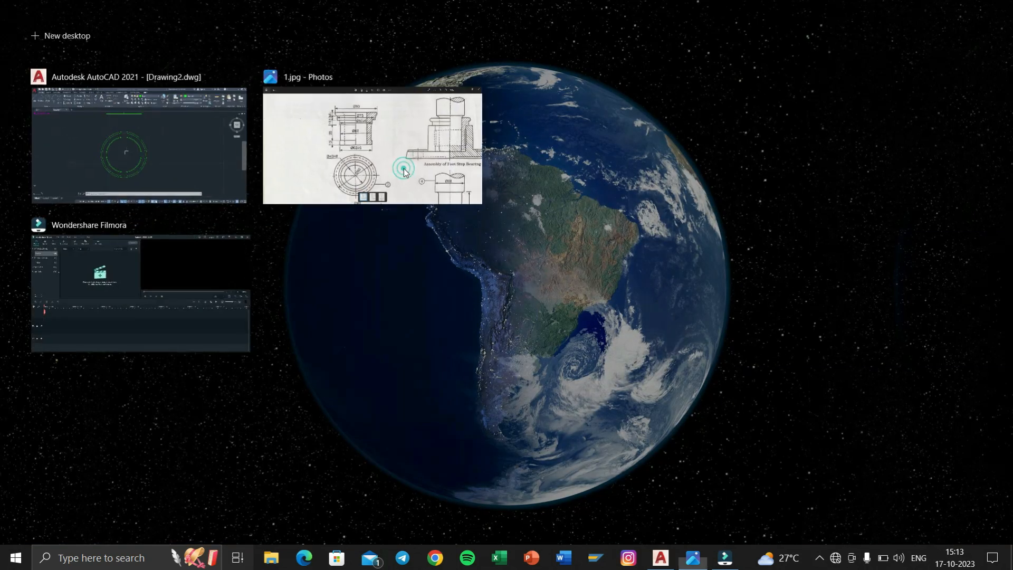
{"action": "left_click", "coordinate": [453, 194]}
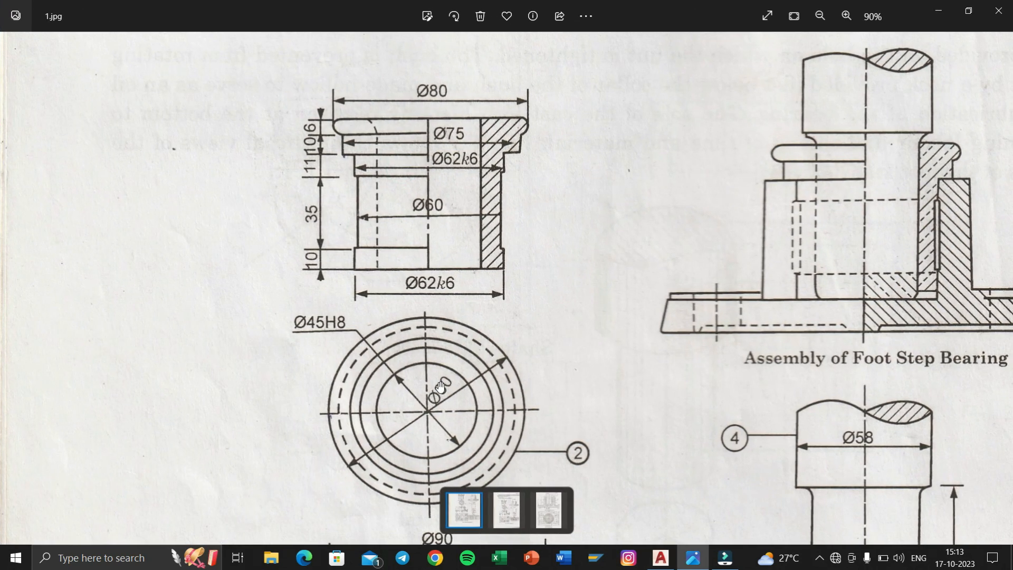
{"action": "key", "text": "super+Tab"}
{"action": "left_click", "coordinate": [412, 165]}
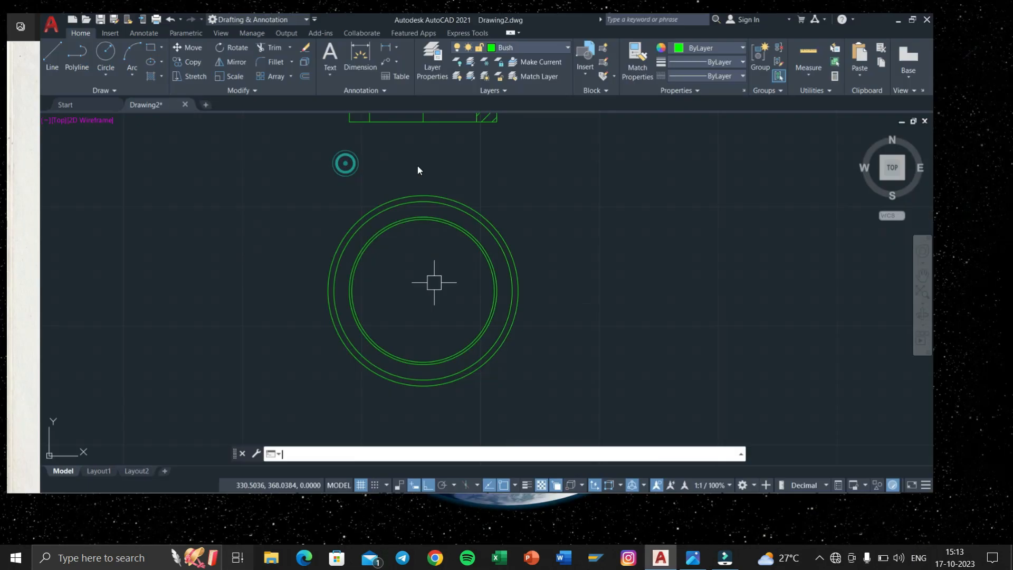
{"action": "left_click", "coordinate": [83, 47]}
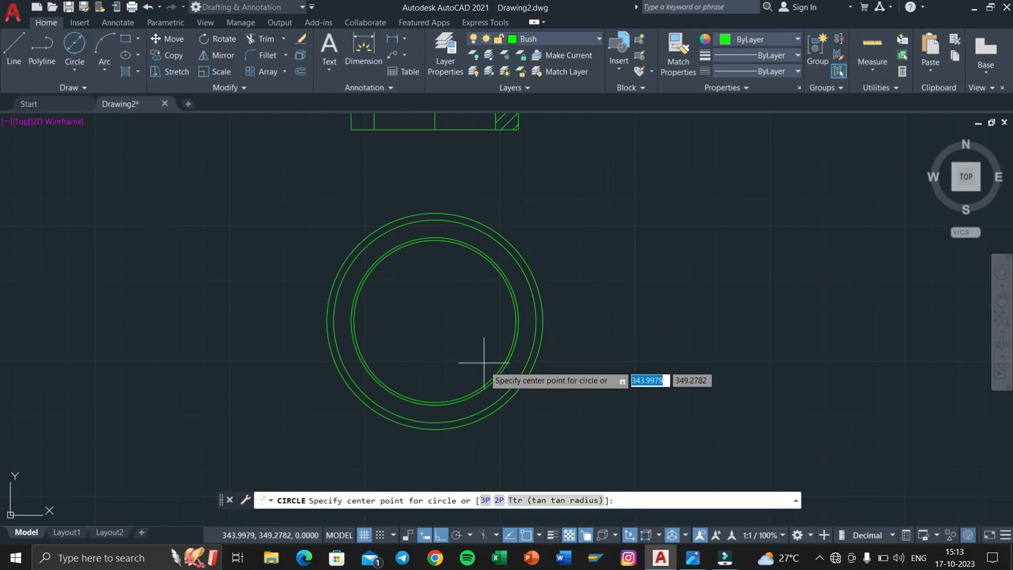
{"action": "left_click", "coordinate": [441, 316]}
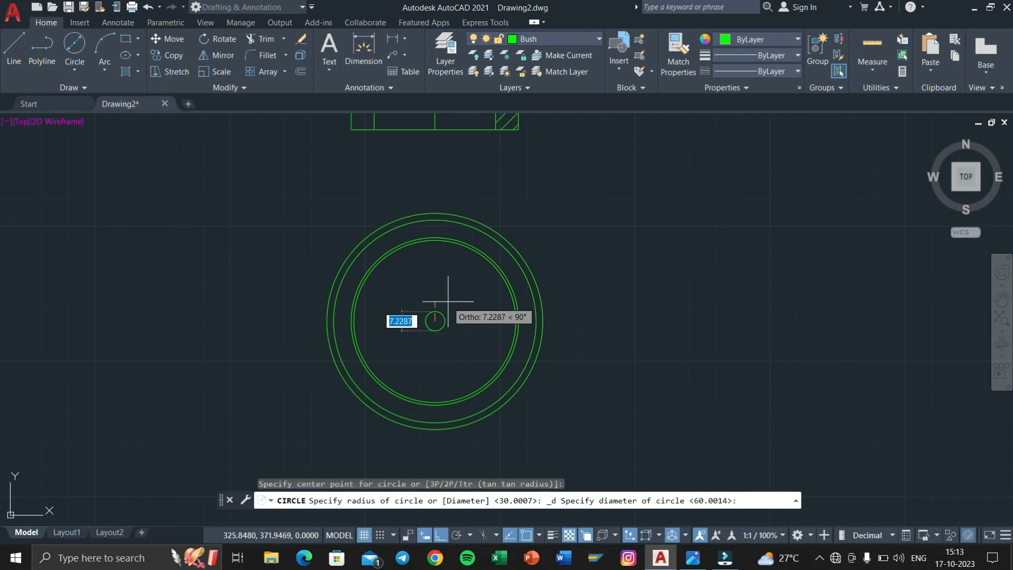
{"action": "key", "text": "Return"}
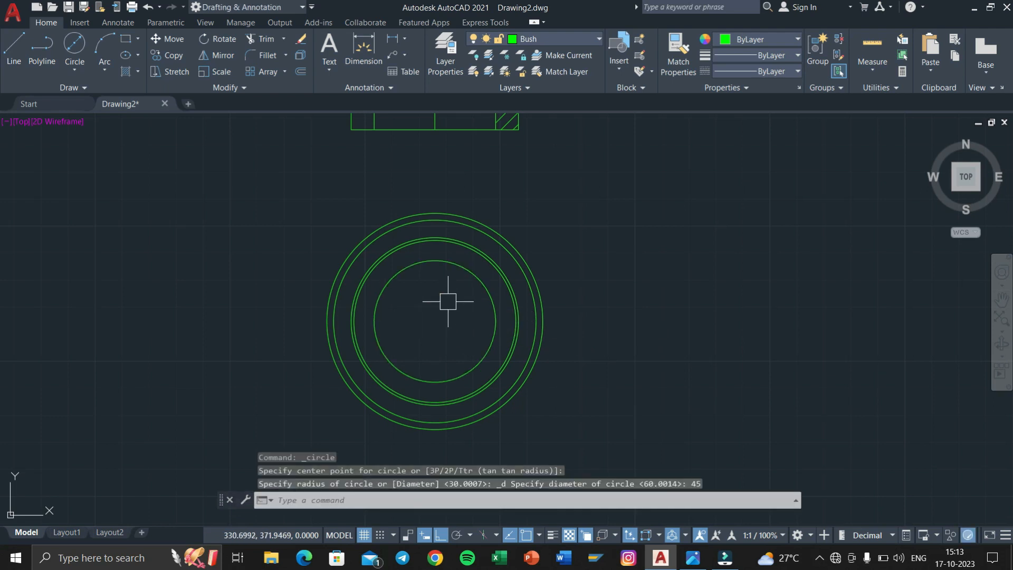
Step: Compare the step edges of the bush's front view with the concentric circles of its top view
{"action": "scroll", "coordinate": [451, 282], "scroll_direction": "down", "scroll_amount": 3}
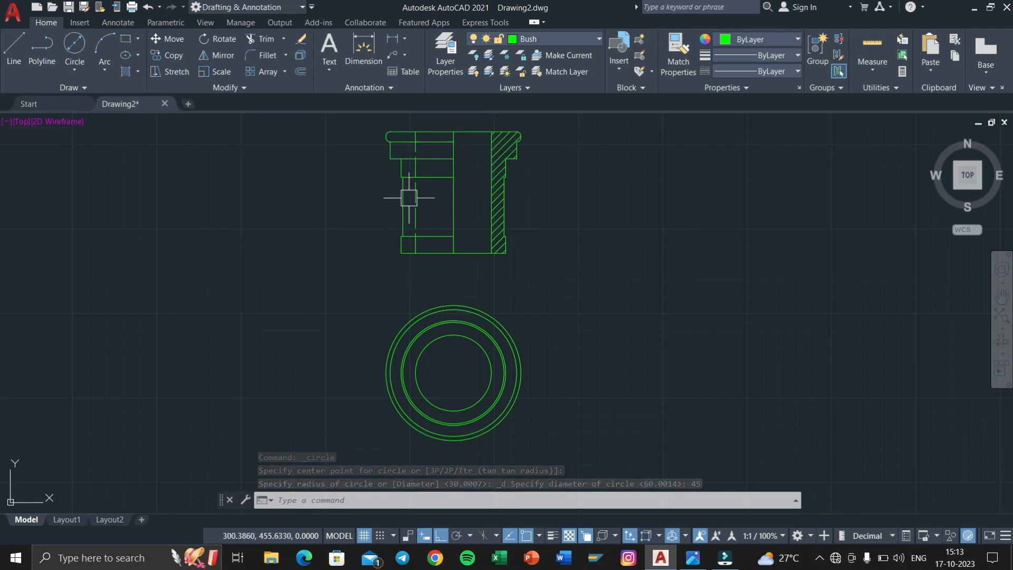
{"action": "scroll", "coordinate": [385, 135], "scroll_direction": "up", "scroll_amount": 2}
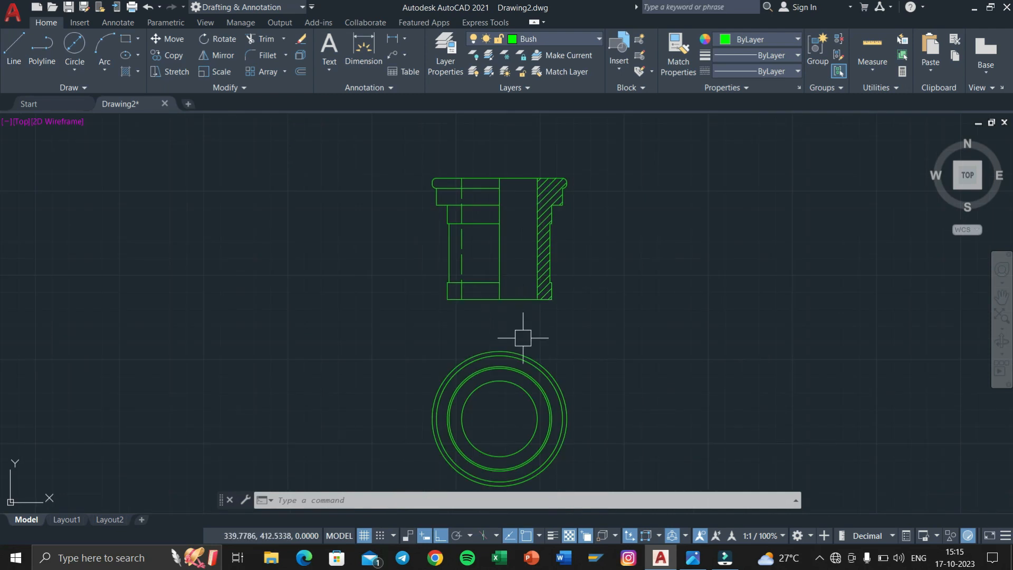
{"action": "scroll", "coordinate": [523, 337], "scroll_direction": "up", "scroll_amount": 4}
{"action": "middle_click_drag", "start_coordinate": [523, 337], "coordinate": [525, 219]}
{"action": "scroll", "coordinate": [480, 315], "scroll_direction": "up", "scroll_amount": 2}
{"action": "middle_click_drag", "start_coordinate": [486, 310], "coordinate": [531, 482]}
{"action": "scroll", "coordinate": [501, 314], "scroll_direction": "down", "scroll_amount": 4}
{"action": "middle_click_drag", "start_coordinate": [486, 262], "coordinate": [502, 366]}
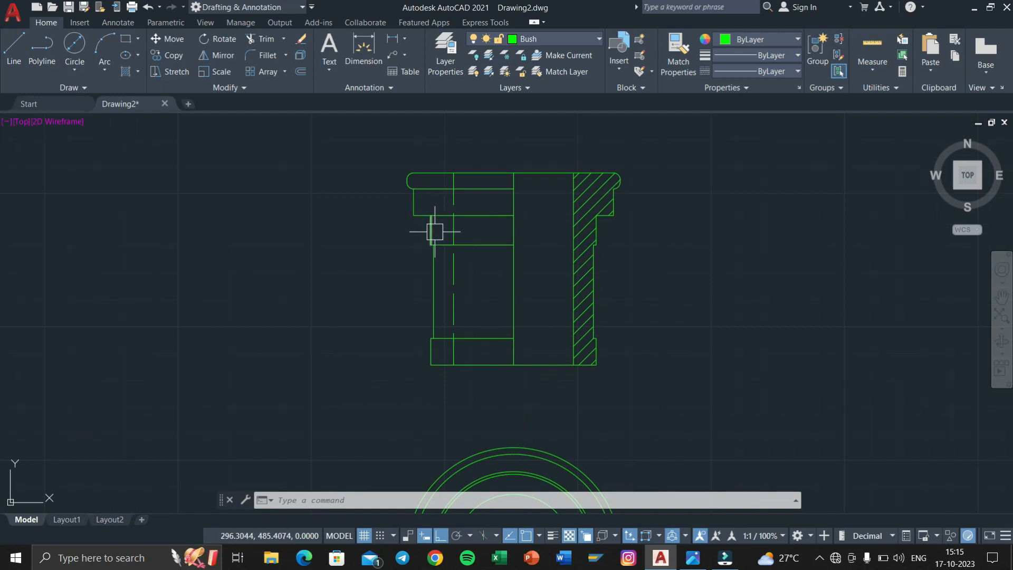
{"action": "middle_click_drag", "start_coordinate": [429, 323], "coordinate": [427, 230]}
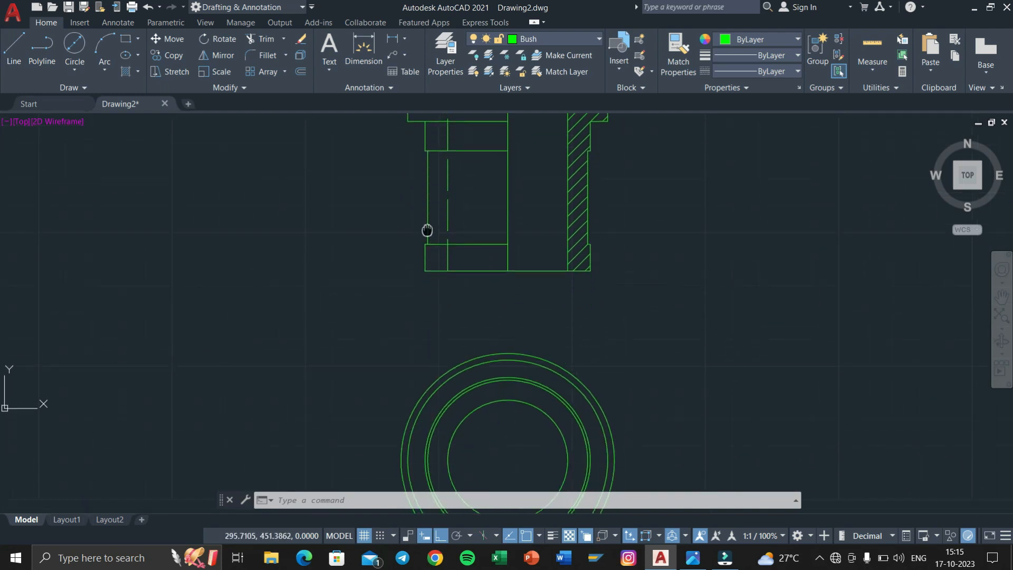
{"action": "middle_click_drag", "start_coordinate": [492, 312], "coordinate": [490, 247]}
Step: Change the three circles between the outermost circle and the bore to the dashed ACAD linetype, then clear the selection
{"action": "scroll", "coordinate": [512, 310], "scroll_direction": "up", "scroll_amount": 2}
{"action": "left_click", "coordinate": [520, 333]}
{"action": "scroll", "coordinate": [521, 334], "scroll_direction": "up", "scroll_amount": 2}
{"action": "left_click", "coordinate": [521, 337]}
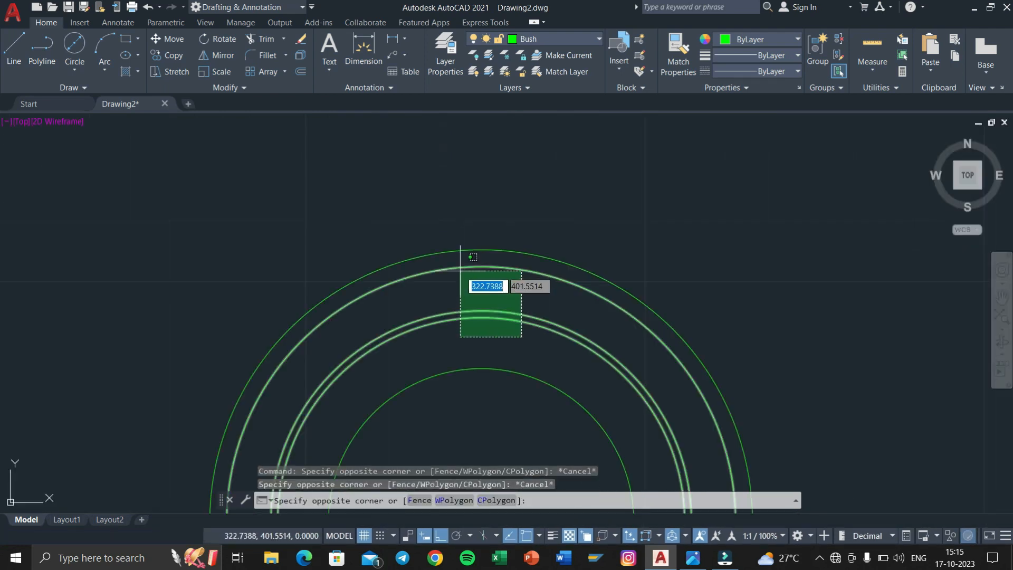
{"action": "left_click", "coordinate": [460, 268]}
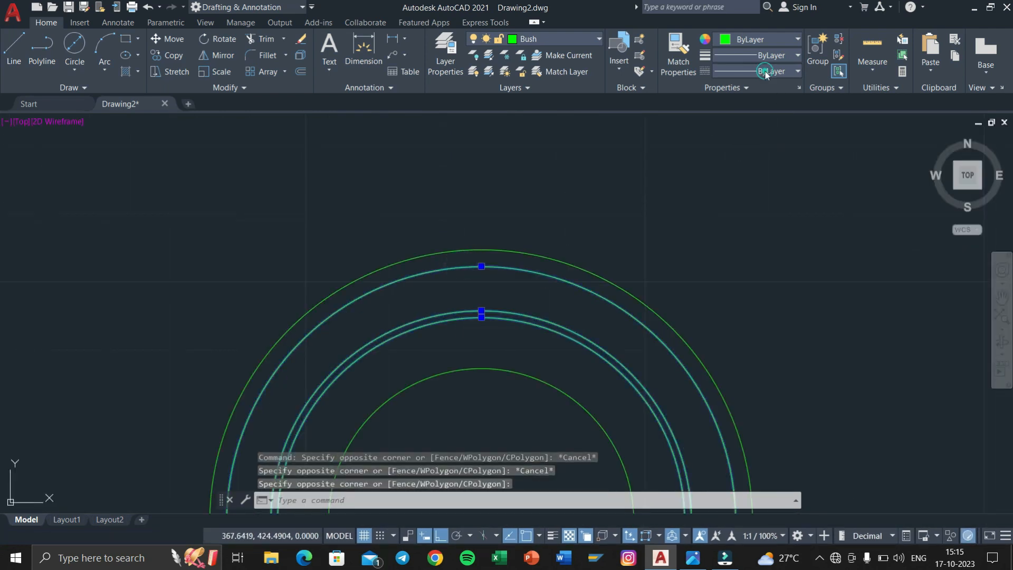
{"action": "left_click", "coordinate": [766, 73]}
{"action": "left_click", "coordinate": [767, 119]}
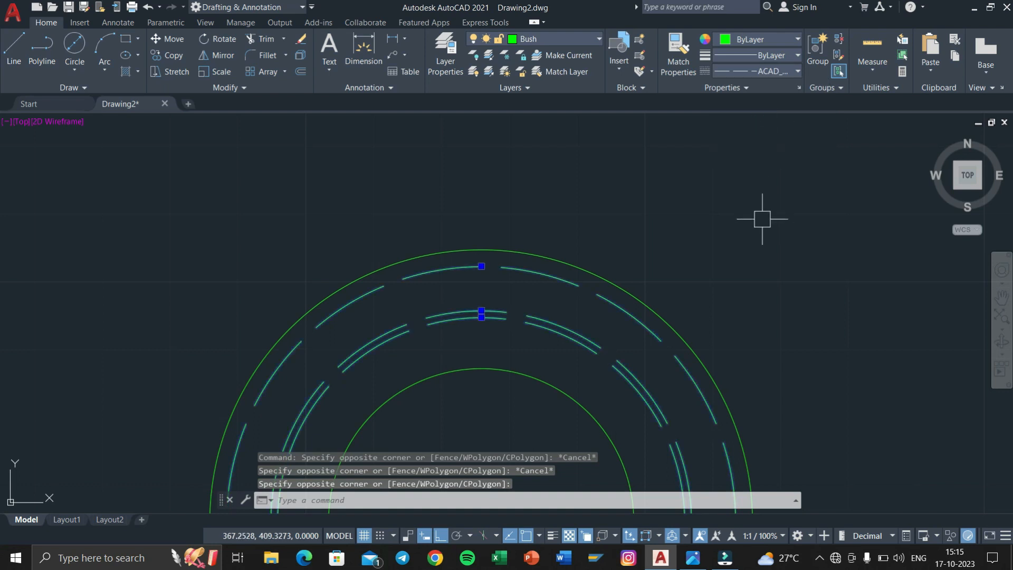
{"action": "key", "text": "Escape"}
{"action": "key", "text": "Escape"}
{"action": "scroll", "coordinate": [761, 229], "scroll_direction": "down", "scroll_amount": 5}
{"action": "middle_click_drag", "start_coordinate": [690, 245], "coordinate": [616, 321]}
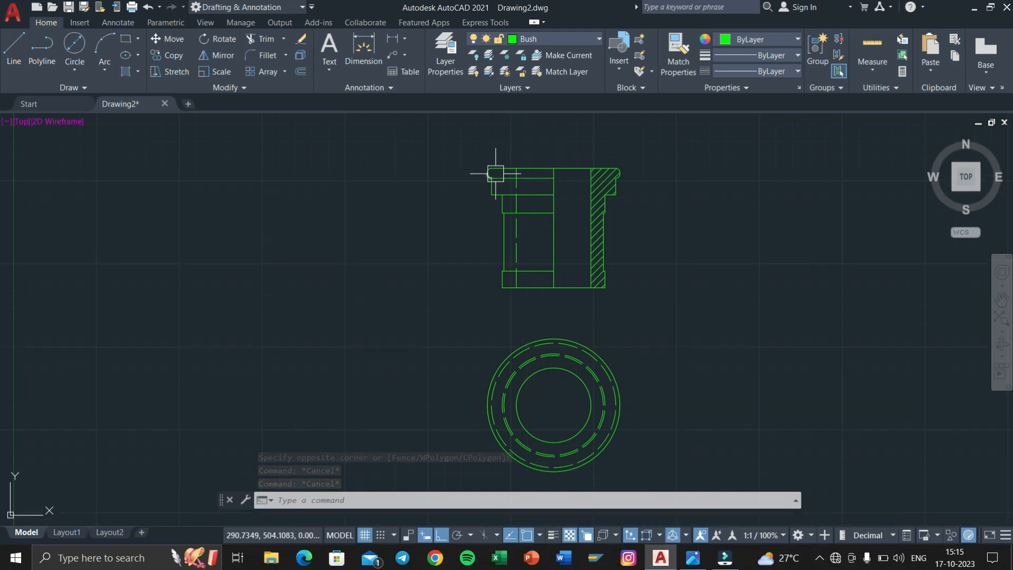
Step: Look up the body's plan dimensions in the reference image and make Body the current layer
{"action": "scroll", "coordinate": [496, 170], "scroll_direction": "down", "scroll_amount": 2}
{"action": "middle_click_drag", "start_coordinate": [572, 215], "coordinate": [446, 204]}
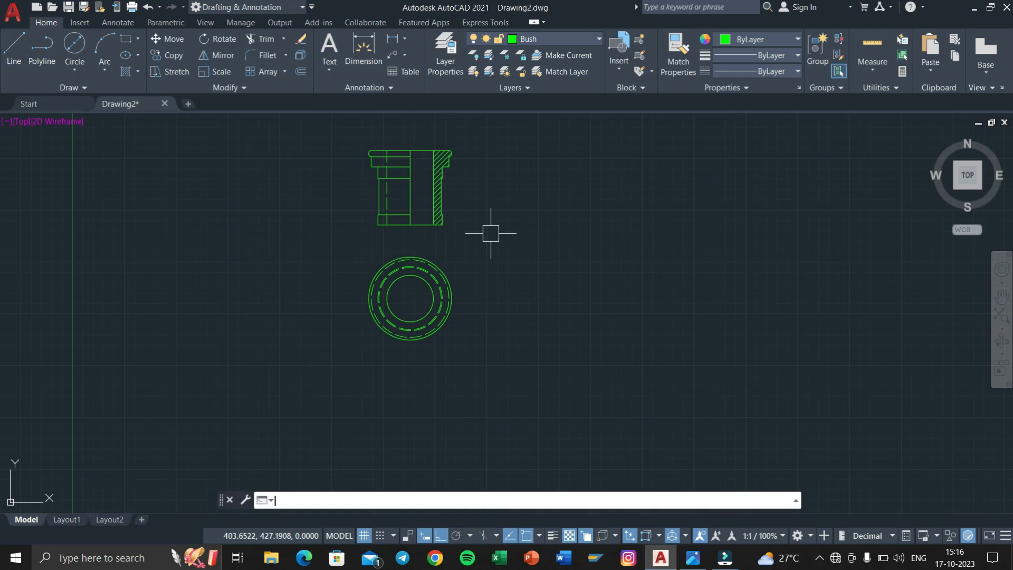
{"action": "key", "text": "super+Tab"}
{"action": "left_click", "coordinate": [414, 190]}
{"action": "scroll", "coordinate": [448, 200], "scroll_direction": "down", "scroll_amount": 10}
{"action": "left_click_drag", "start_coordinate": [486, 285], "coordinate": [471, 78]}
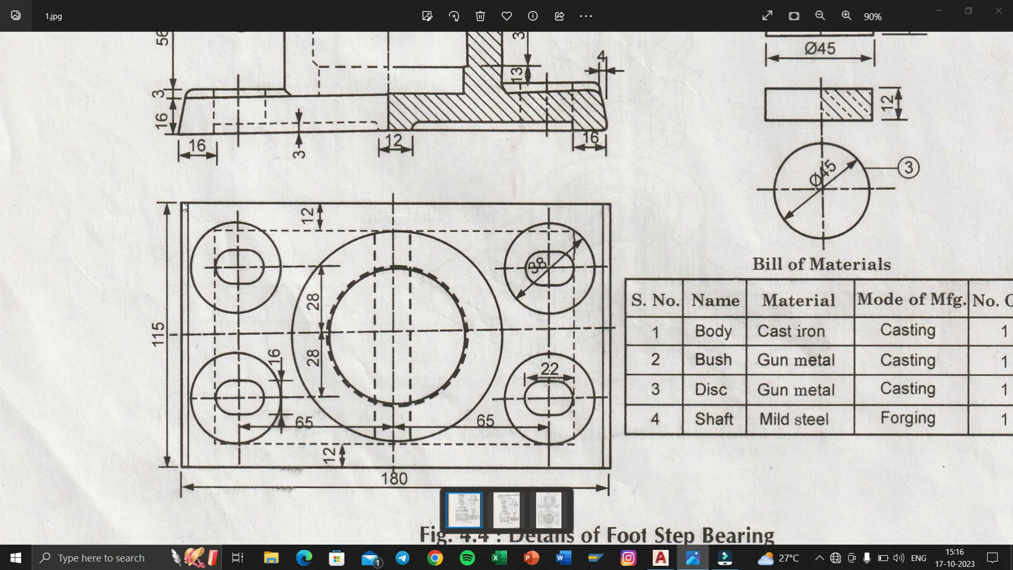
{"action": "key", "text": "super+Tab"}
{"action": "left_click", "coordinate": [291, 167]}
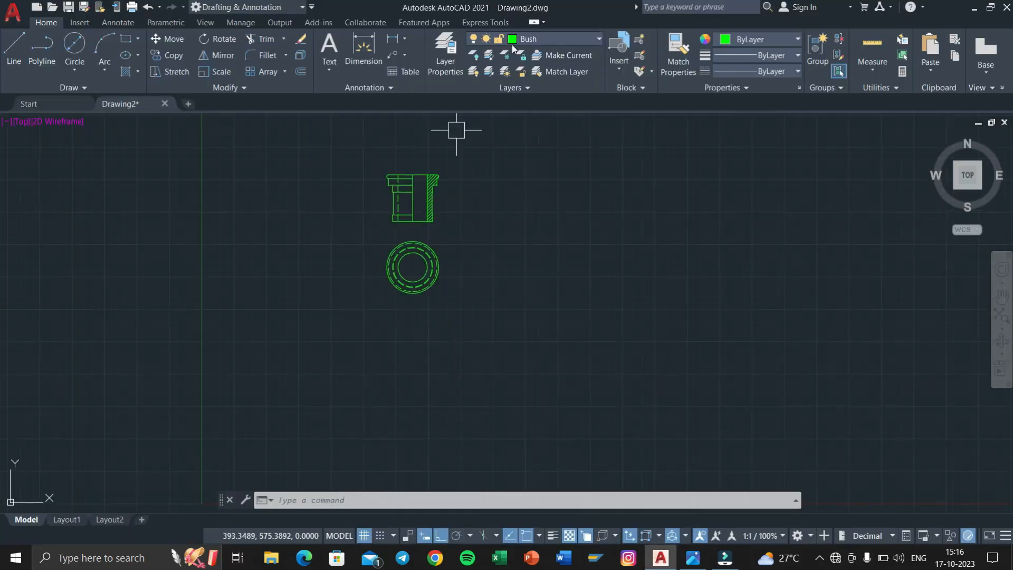
{"action": "left_click", "coordinate": [547, 44]}
{"action": "left_click", "coordinate": [547, 70]}
Step: Draw a 180 by 115 rectangle below the bush's top view as the outline of the body's base
{"action": "middle_click_drag", "start_coordinate": [448, 304], "coordinate": [464, 238]}
{"action": "scroll", "coordinate": [440, 313], "scroll_direction": "up", "scroll_amount": 2}
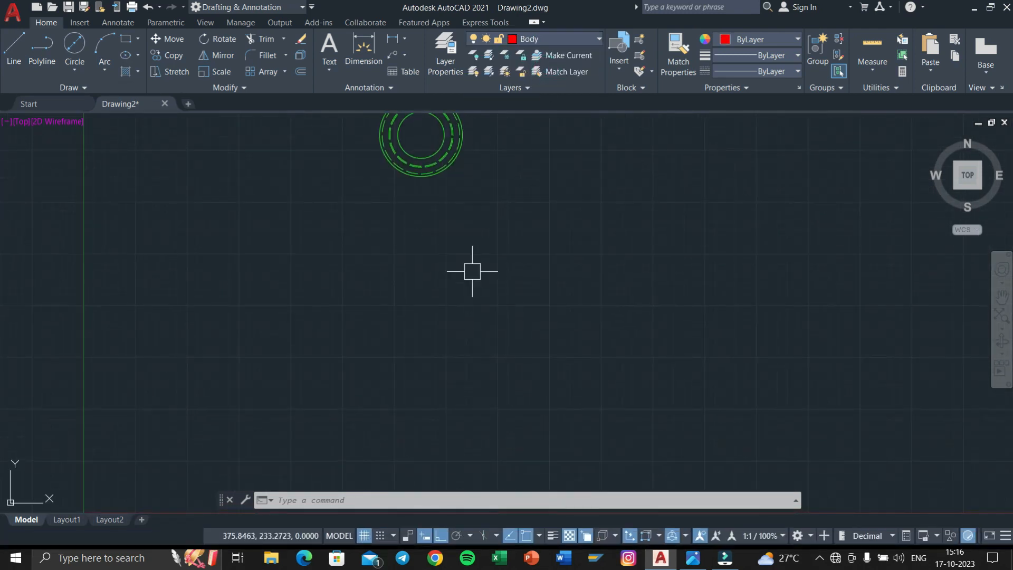
{"action": "key", "text": "Return"}
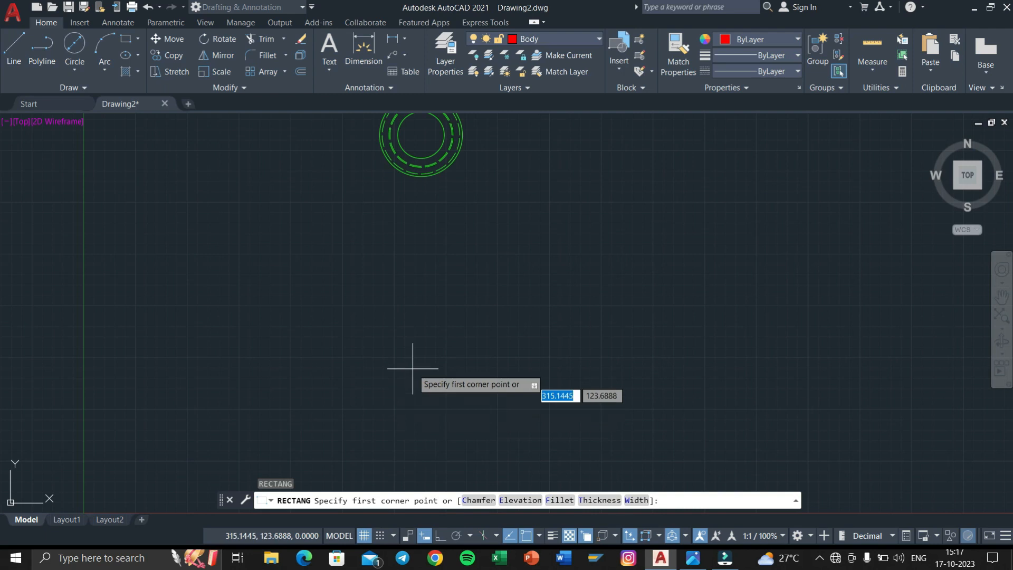
{"action": "left_click", "coordinate": [381, 421]}
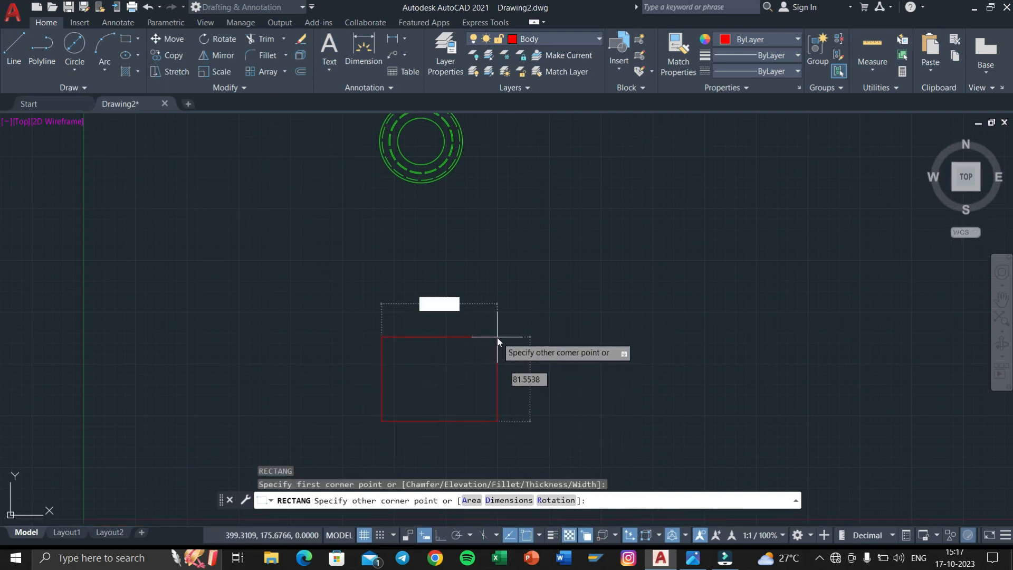
{"action": "key", "text": "Tab"}
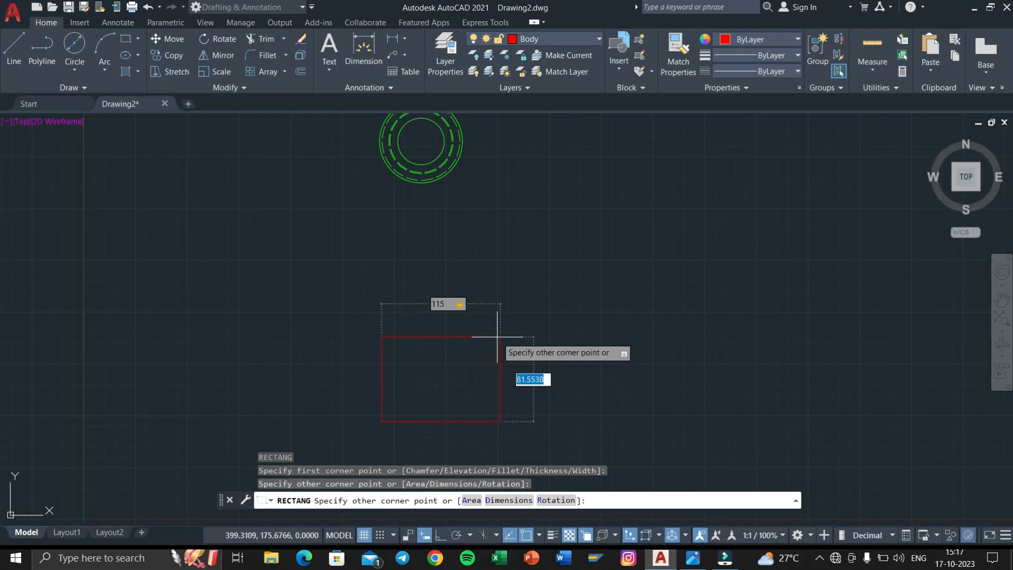
{"action": "type", "text": "115"}
{"action": "key", "text": "Tab"}
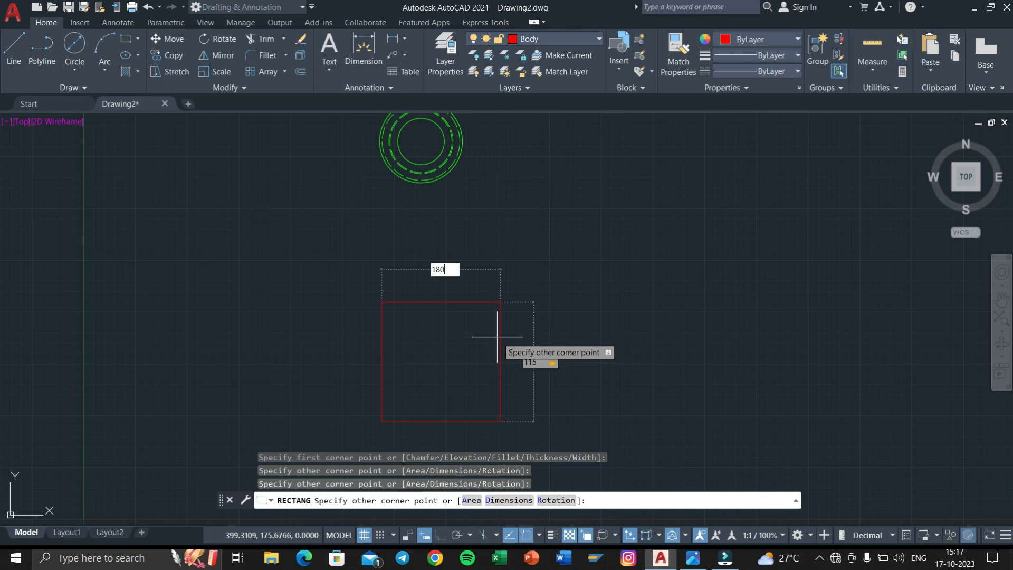
{"action": "key", "text": "Return"}
{"action": "scroll", "coordinate": [497, 337], "scroll_direction": "down", "scroll_amount": 5}
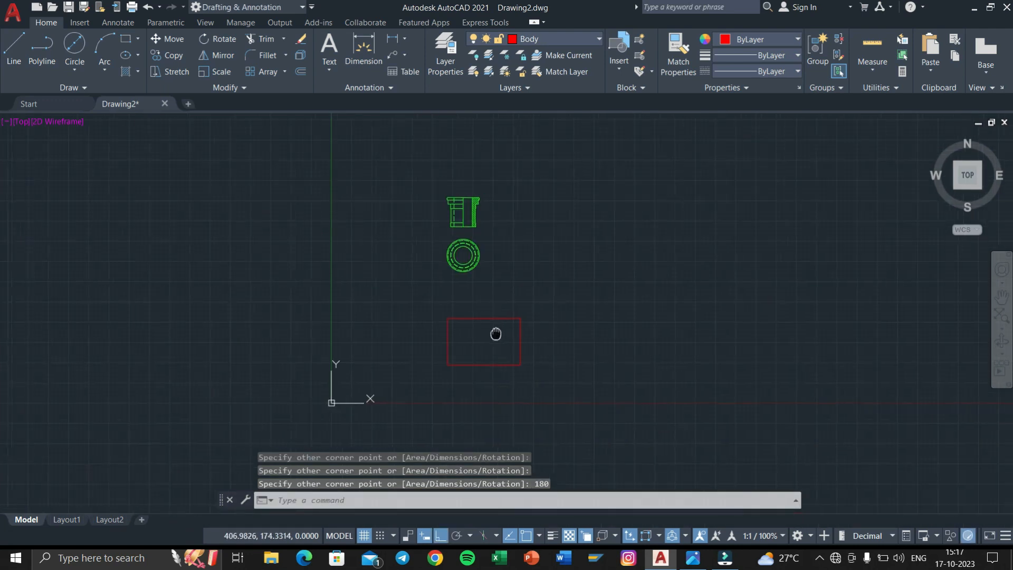
Step: Move the base rectangle into the empty area above the bush's views
{"action": "scroll", "coordinate": [232, 357], "scroll_direction": "up", "scroll_amount": 2}
{"action": "middle_click_drag", "start_coordinate": [195, 345], "coordinate": [302, 369]}
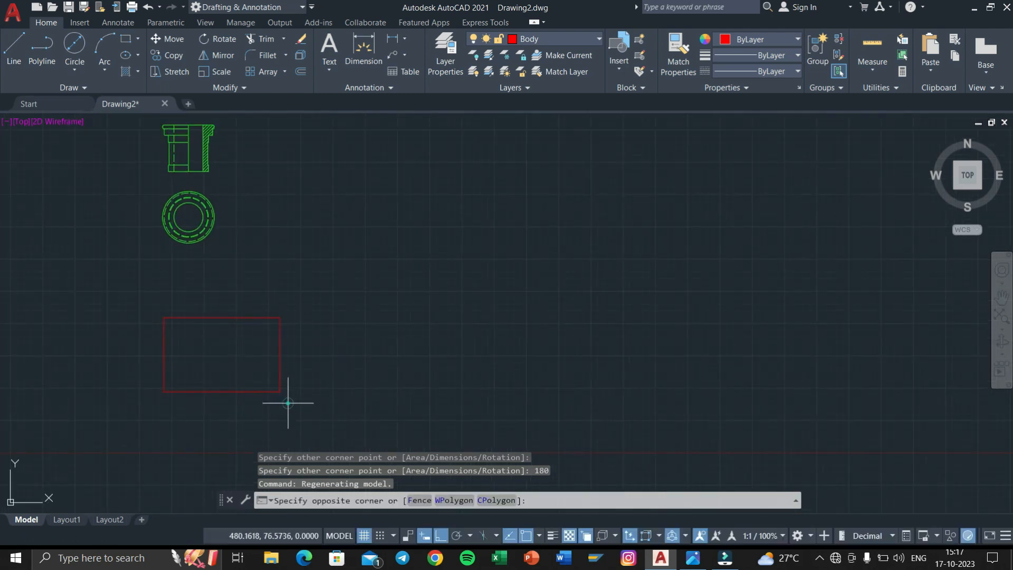
{"action": "left_click", "coordinate": [159, 305]}
{"action": "type", "text": "m"}
{"action": "key", "text": "Return"}
{"action": "left_click", "coordinate": [245, 379]}
{"action": "middle_click_drag", "start_coordinate": [222, 148], "coordinate": [305, 377]}
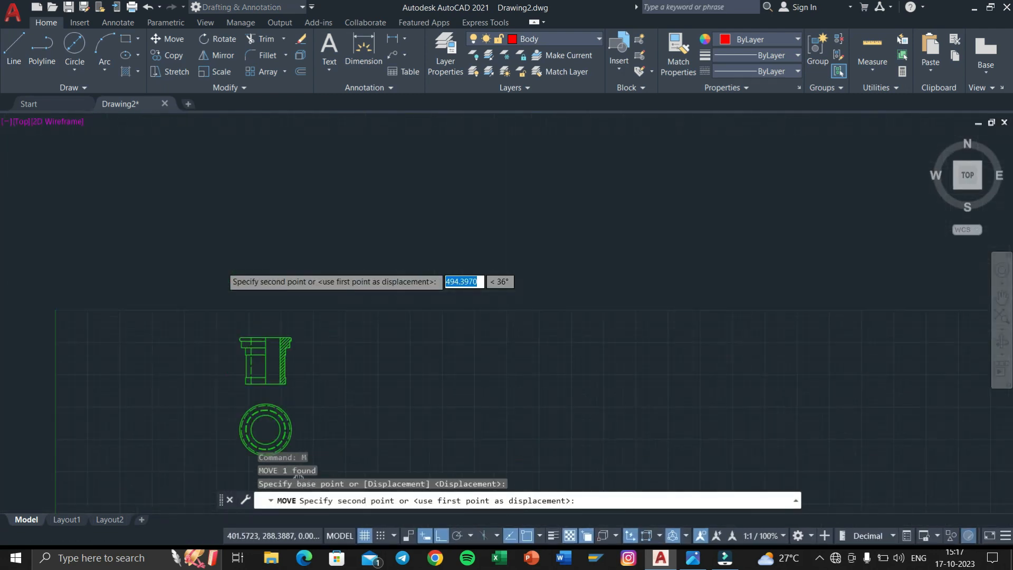
{"action": "left_click", "coordinate": [321, 329]}
{"action": "scroll", "coordinate": [320, 285], "scroll_direction": "up", "scroll_amount": 2}
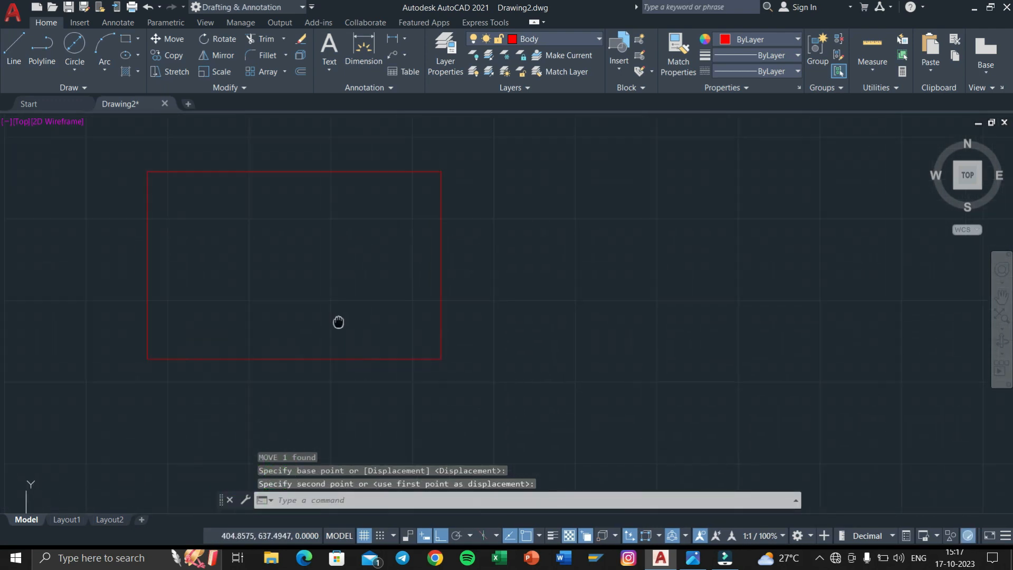
Step: Switch to the reference image in Photos and examine the dimensions of the body's front view and plan
{"action": "key", "text": "super+Tab"}
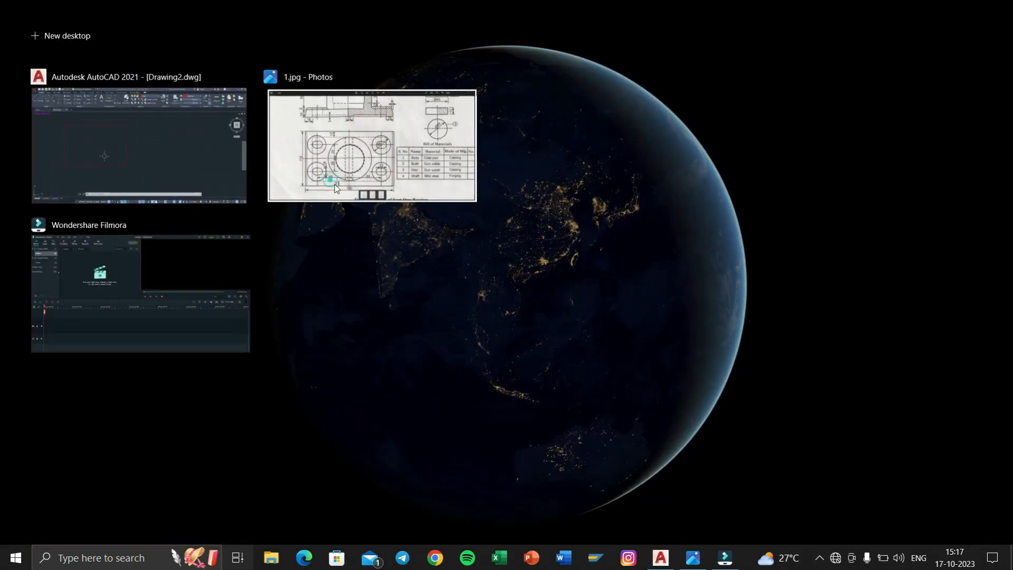
{"action": "left_click", "coordinate": [334, 185]}
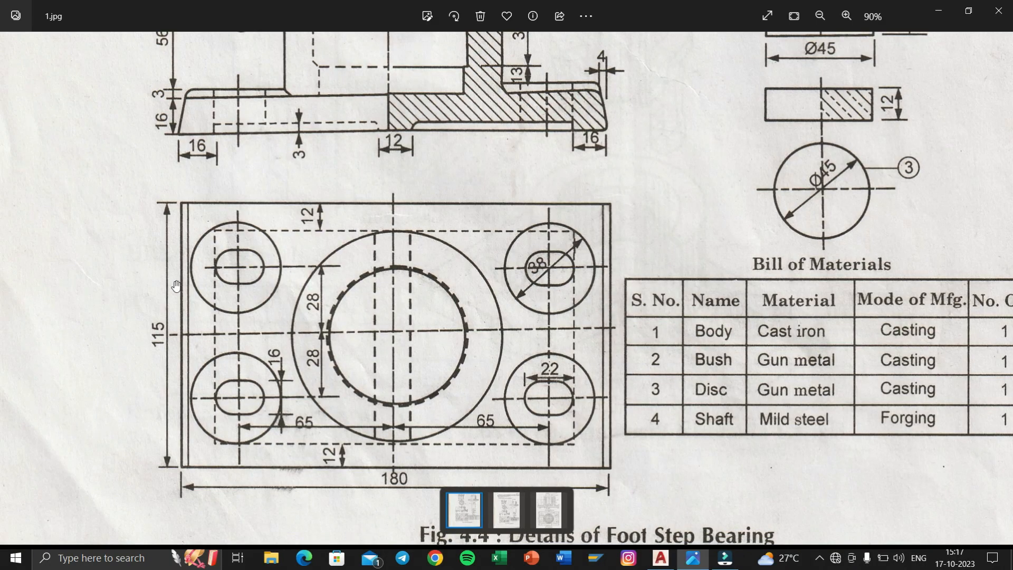
{"action": "scroll", "coordinate": [195, 248], "scroll_direction": "up", "scroll_amount": 1}
{"action": "scroll", "coordinate": [181, 95], "scroll_direction": "up", "scroll_amount": 2}
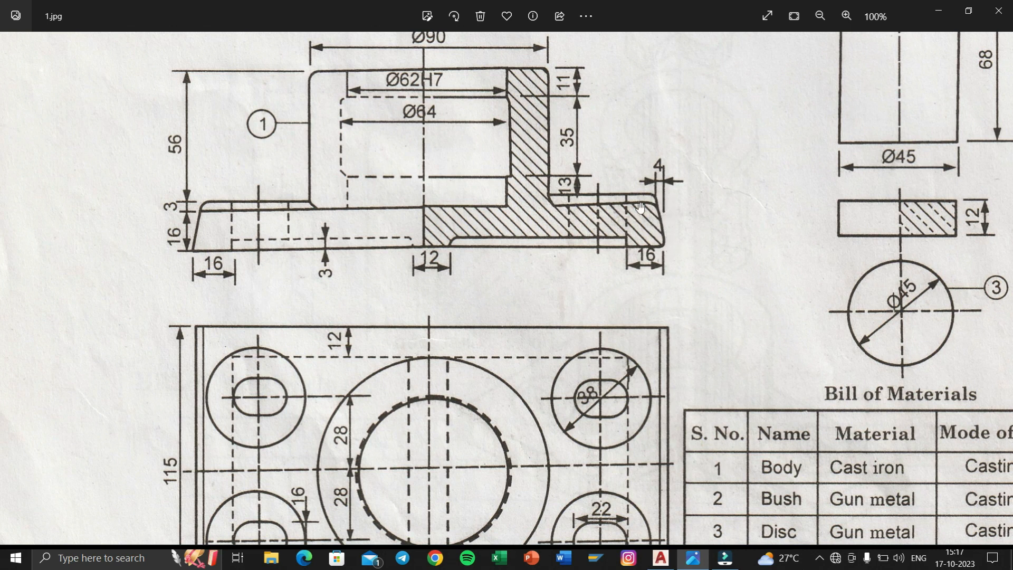
Step: Switch to AutoCAD and try to offset the whole base rectangle by 4
{"action": "key", "text": "super+Tab"}
{"action": "left_click", "coordinate": [382, 170]}
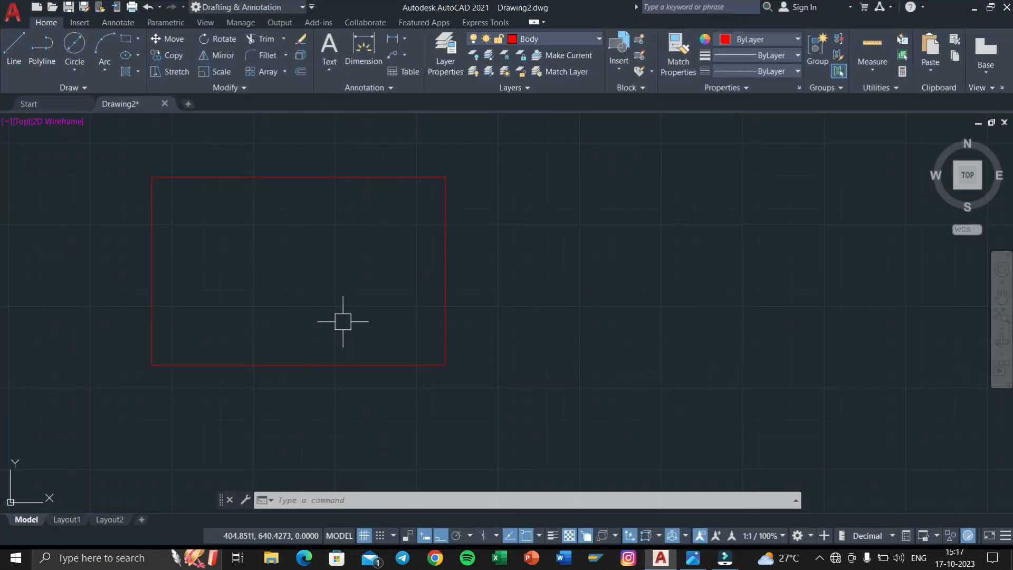
{"action": "type", "text": "o"}
{"action": "key", "text": "Return"}
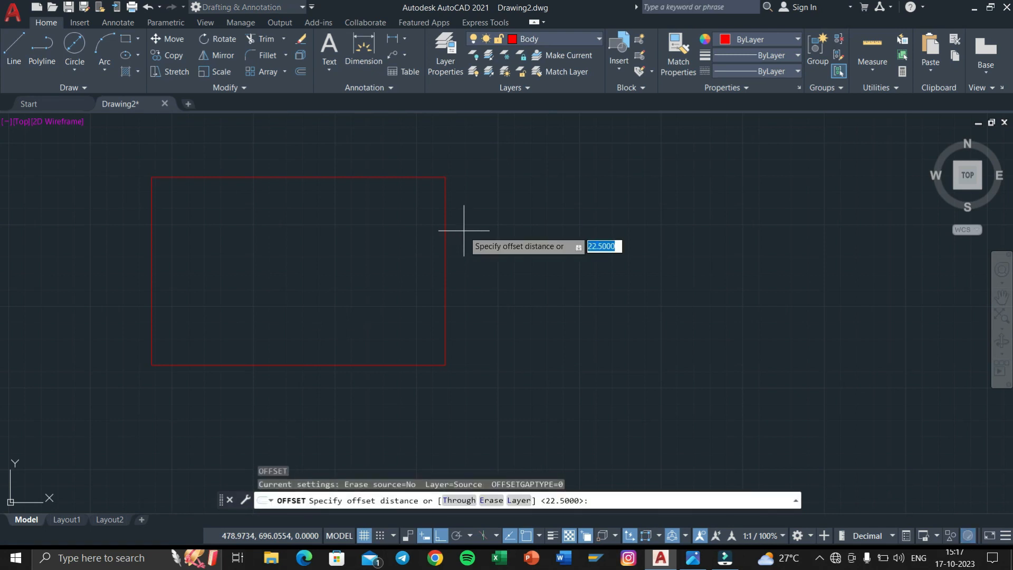
{"action": "type", "text": "4"}
{"action": "key", "text": "Return"}
{"action": "left_click", "coordinate": [446, 267]}
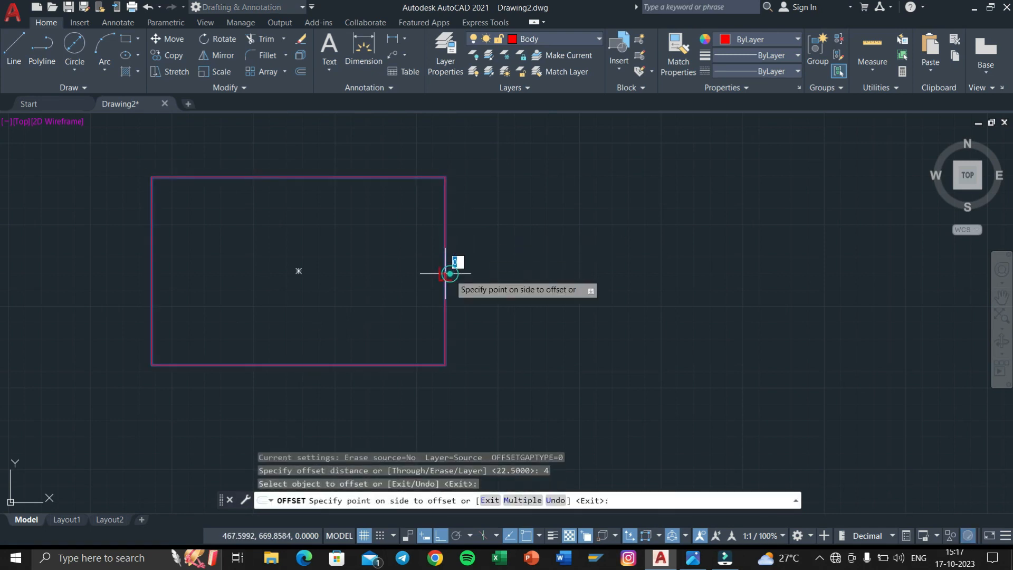
{"action": "key", "text": "Escape"}
{"action": "key", "text": "Escape"}
Step: Explode the base rectangle into separate lines
{"action": "left_click", "coordinate": [445, 306]}
{"action": "type", "text": "x"}
{"action": "key", "text": "Return"}
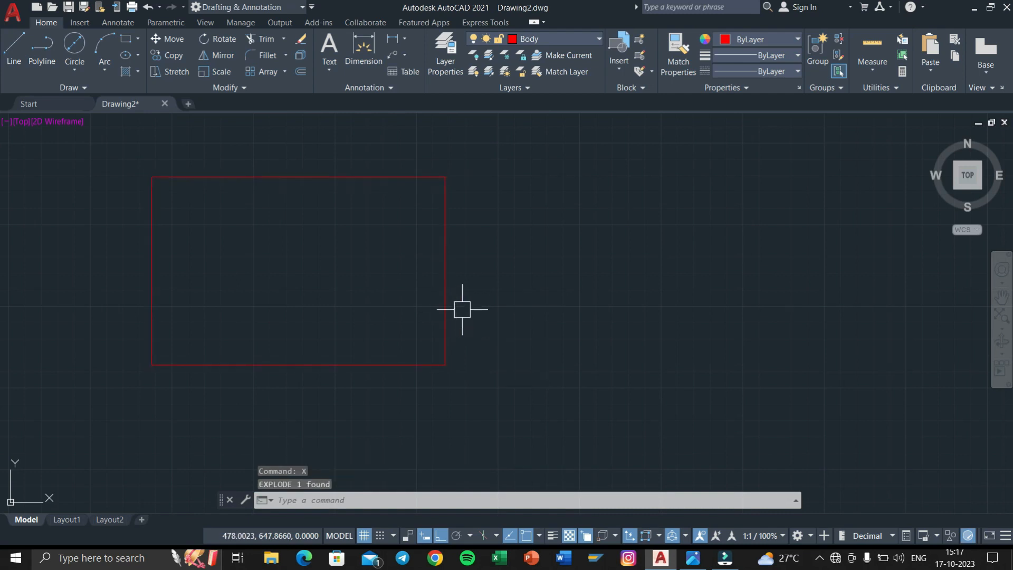
Step: Offset the left and right edges of the base inward by 4
{"action": "type", "text": "o"}
{"action": "key", "text": "Return"}
{"action": "key", "text": "Return"}
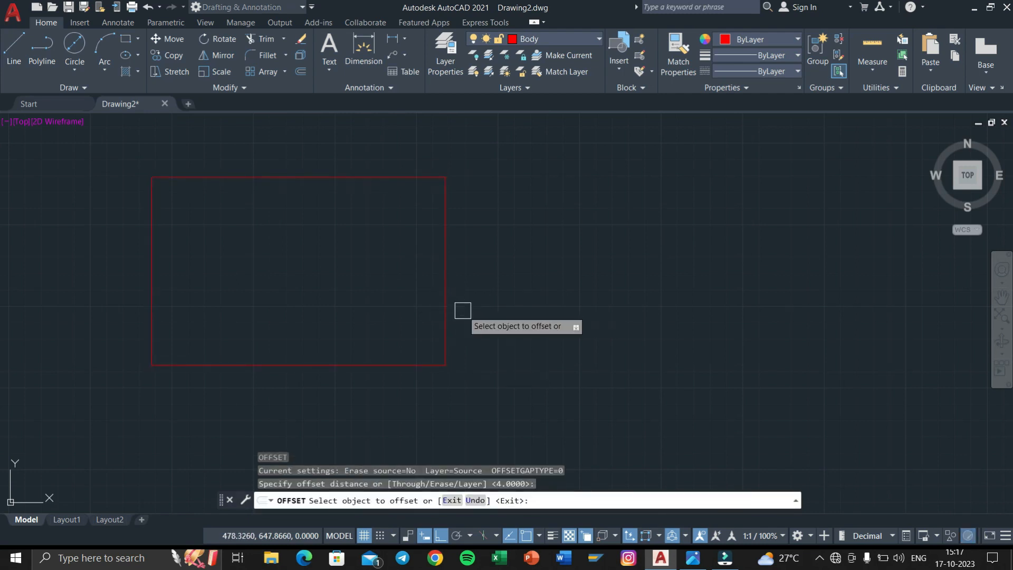
{"action": "left_click", "coordinate": [446, 323]}
{"action": "left_click", "coordinate": [406, 318]}
{"action": "left_click", "coordinate": [152, 332]}
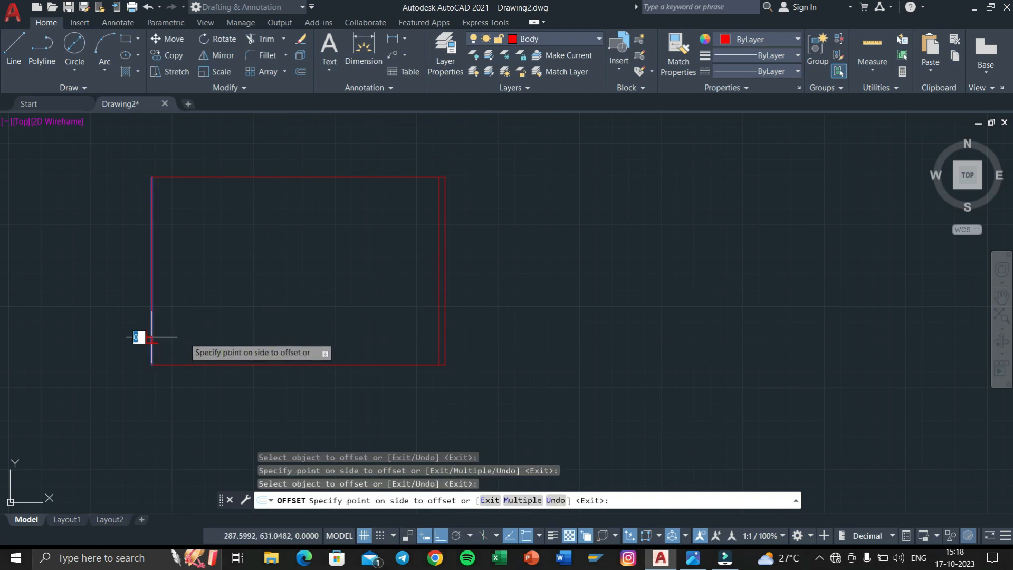
{"action": "left_click", "coordinate": [192, 334]}
{"action": "key", "text": "Escape"}
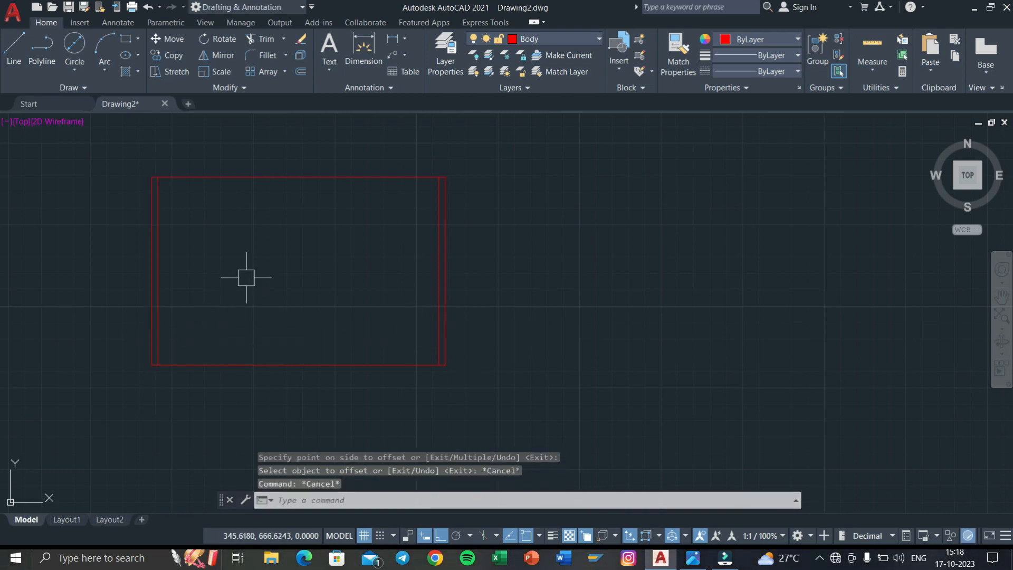
Step: Switch to the reference image in Photos and examine the body's plan for the positions of the corner bosses and slots
{"action": "key", "text": "super+Tab"}
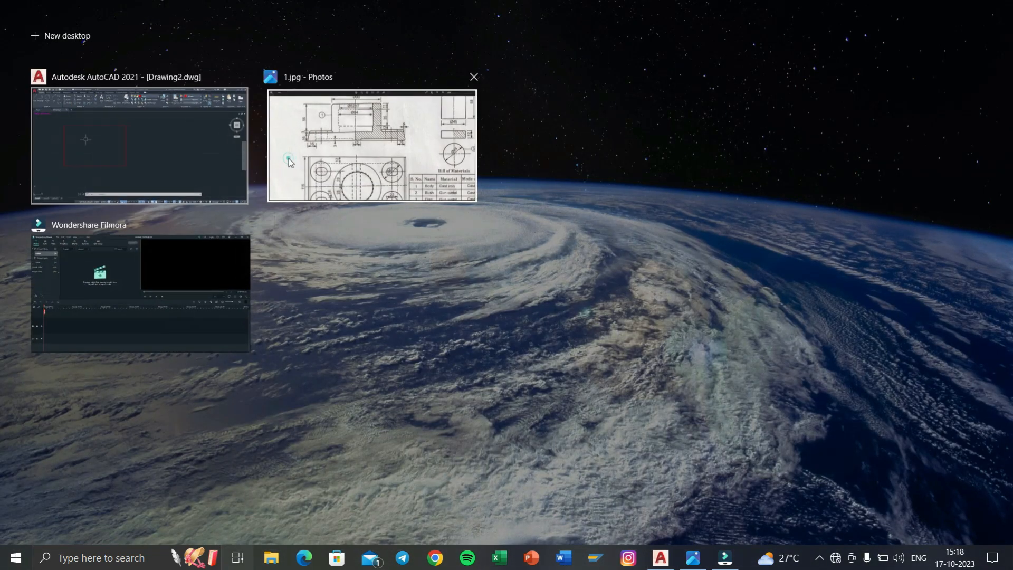
{"action": "left_click", "coordinate": [370, 148]}
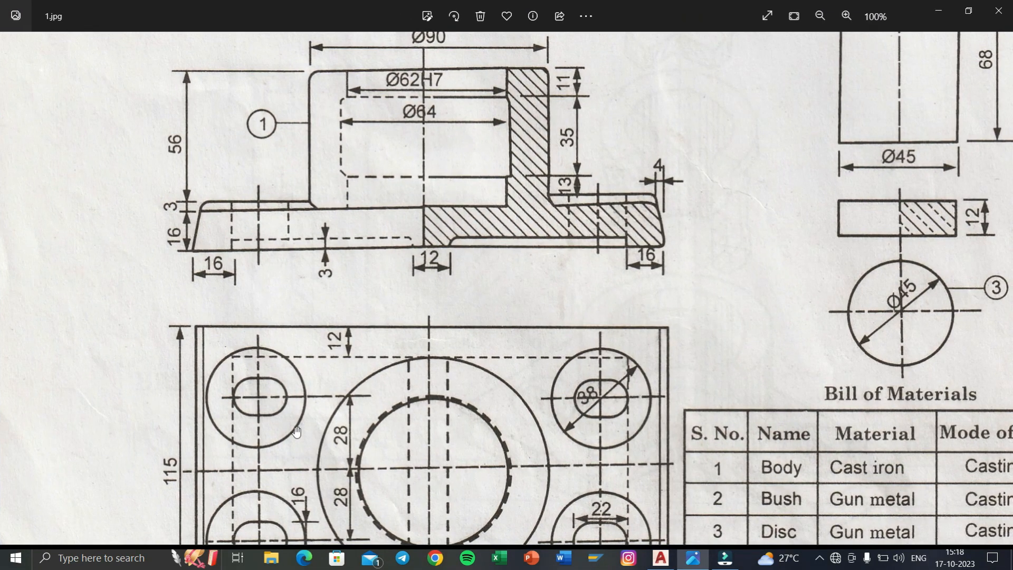
{"action": "mouse_move", "coordinate": [295, 445]}
{"action": "left_mouse_down"}
{"action": "mouse_move", "coordinate": [288, 400]}
{"action": "mouse_move", "coordinate": [284, 457]}
{"action": "left_mouse_up"}
{"action": "mouse_move", "coordinate": [287, 353]}
{"action": "left_mouse_down"}
{"action": "mouse_move", "coordinate": [293, 444]}
{"action": "mouse_move", "coordinate": [271, 263]}
{"action": "left_mouse_up"}
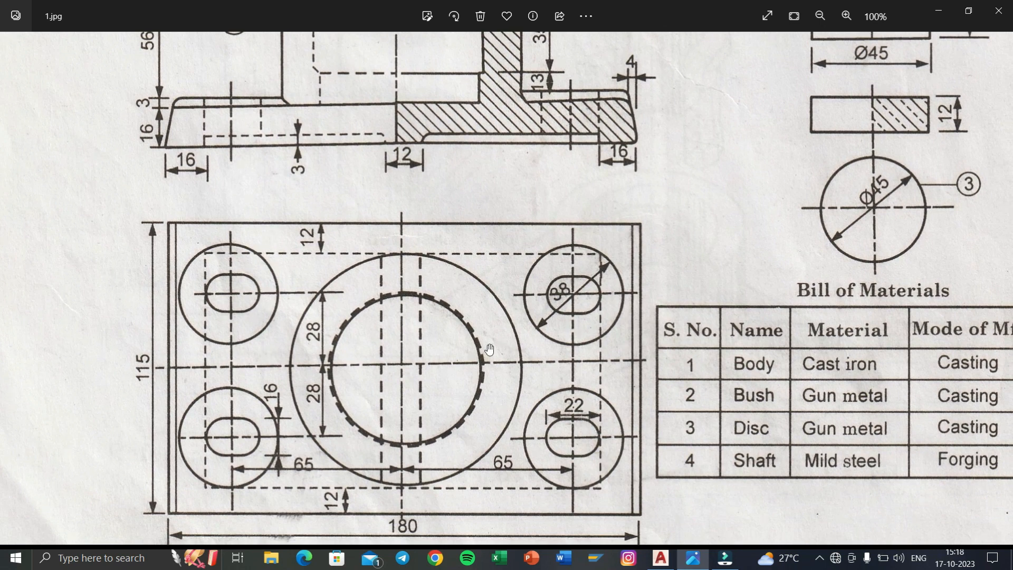
{"action": "mouse_move", "coordinate": [555, 321]}
{"action": "left_mouse_down"}
{"action": "mouse_move", "coordinate": [556, 501]}
{"action": "mouse_move", "coordinate": [518, 276]}
{"action": "left_mouse_up"}
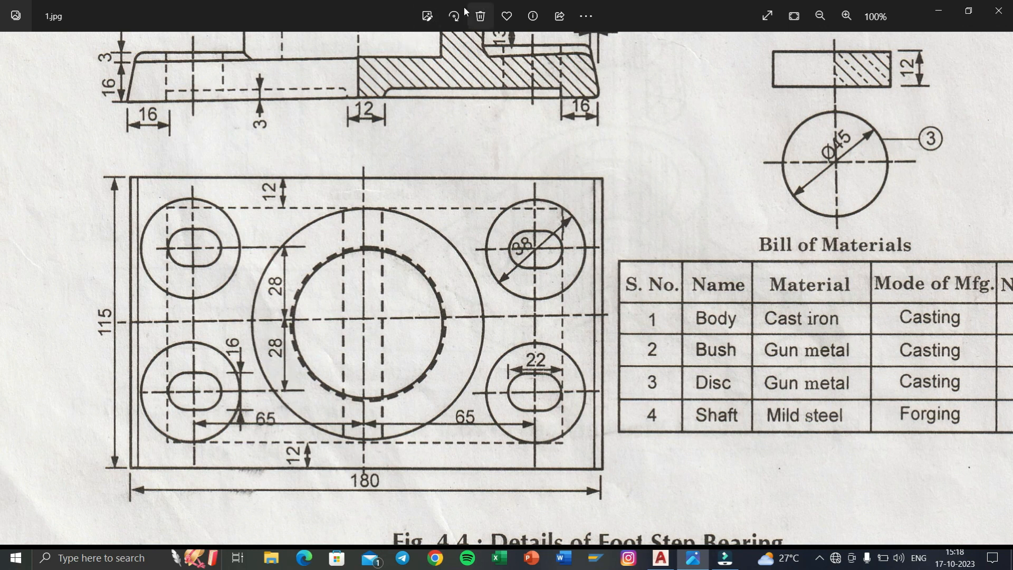
Step: Switch to AutoCAD and draw a vertical centre line between the midpoints of the base's bottom and top edges
{"action": "key", "text": "super+Tab"}
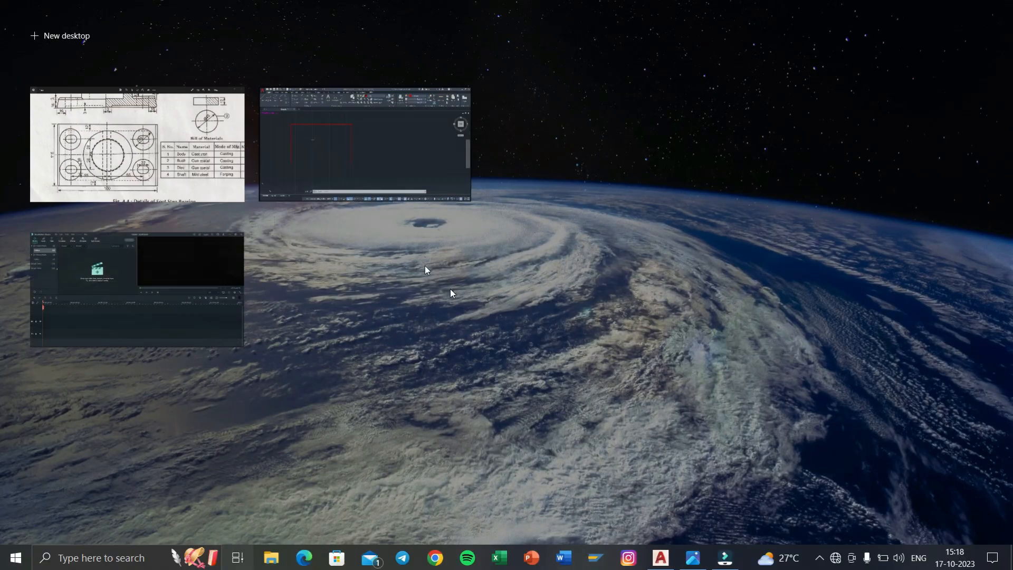
{"action": "left_click", "coordinate": [366, 163]}
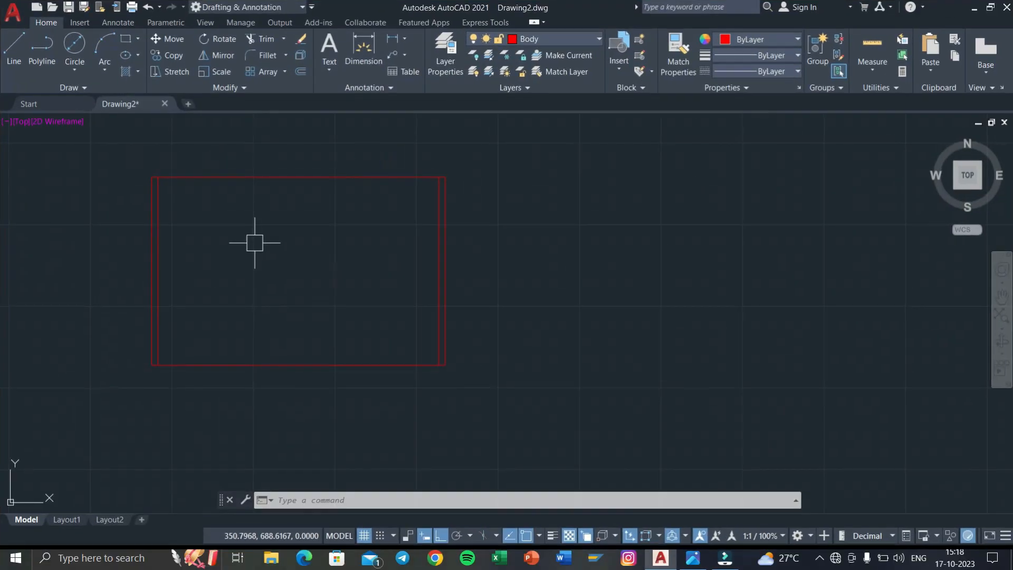
{"action": "left_click", "coordinate": [15, 47]}
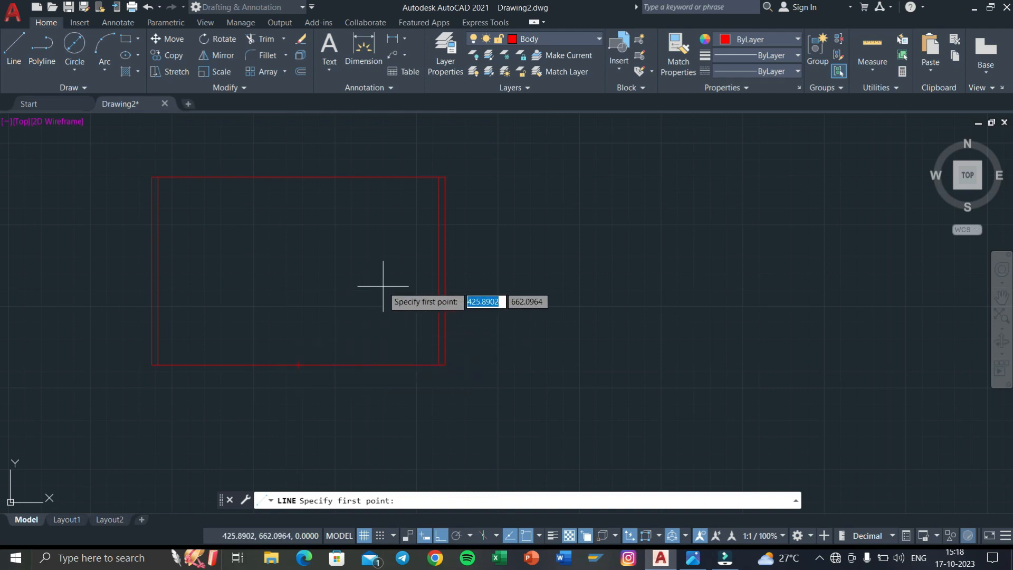
{"action": "left_click", "coordinate": [13, 46]}
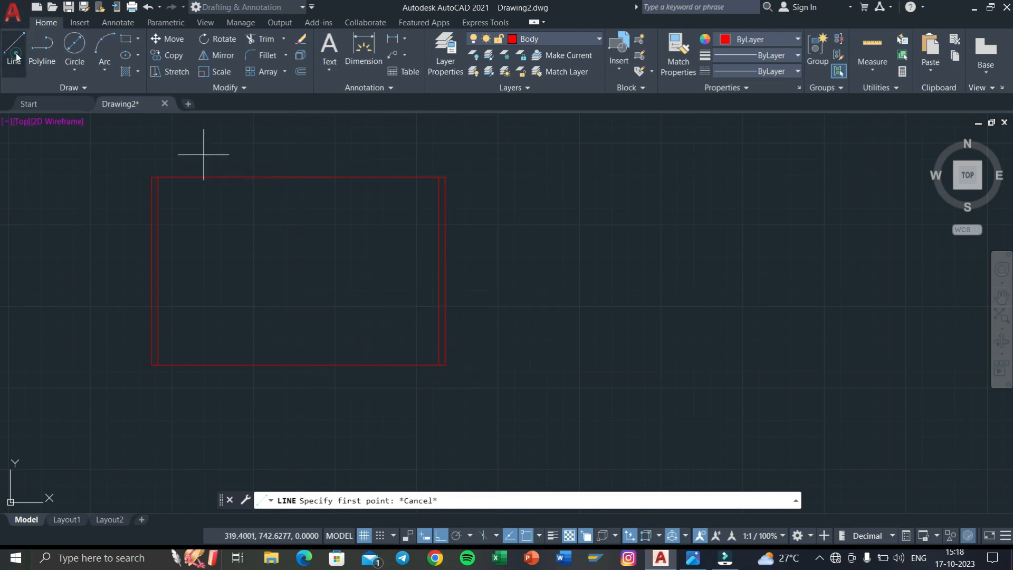
{"action": "left_click", "coordinate": [298, 365]}
{"action": "left_click", "coordinate": [299, 177]}
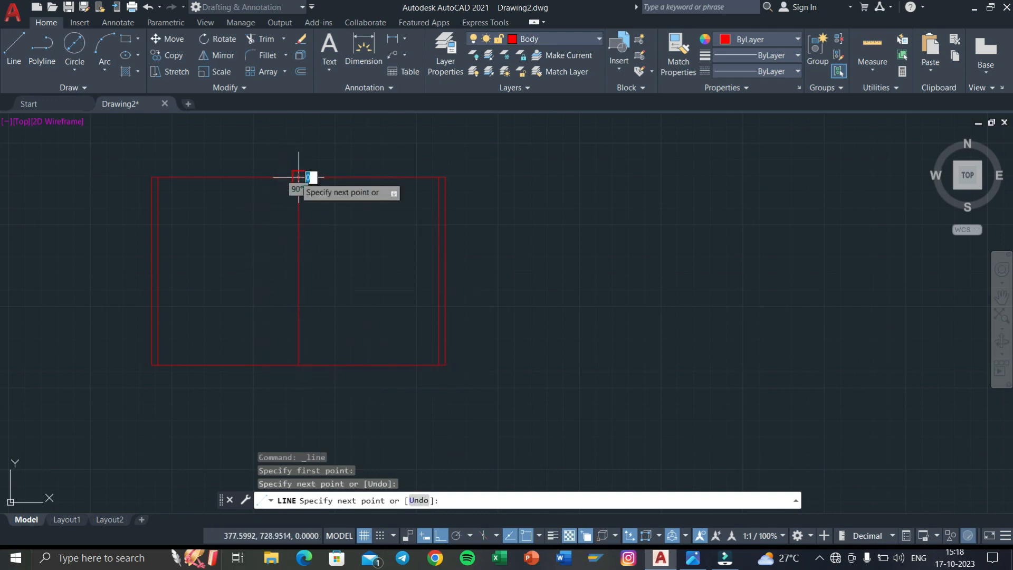
{"action": "key", "text": "Return"}
Step: Draw a line from the centre line's midpoint 65 to the right and continue it 28 downward to locate the lower-right boss
{"action": "key", "text": "Return"}
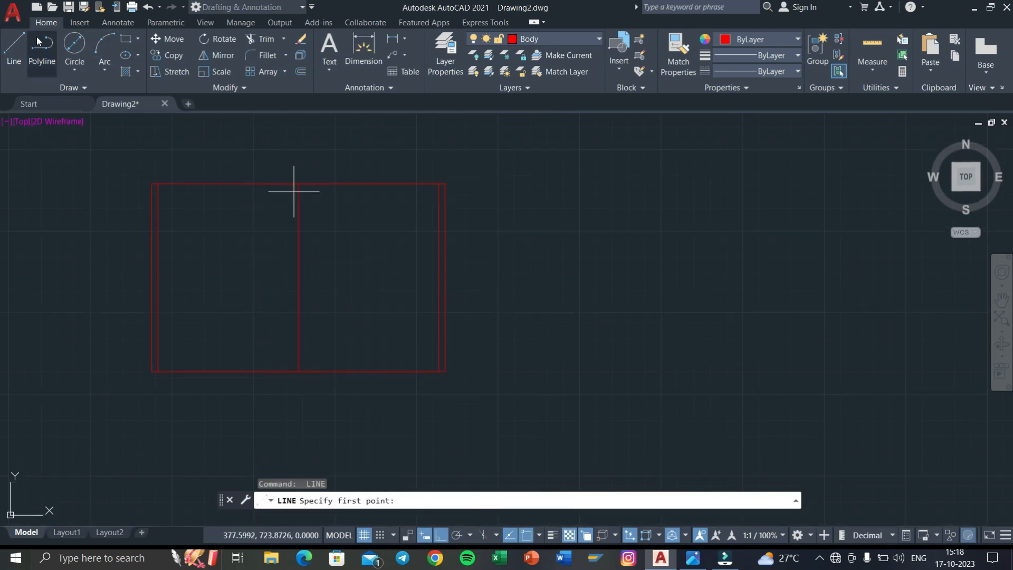
{"action": "left_click", "coordinate": [19, 53]}
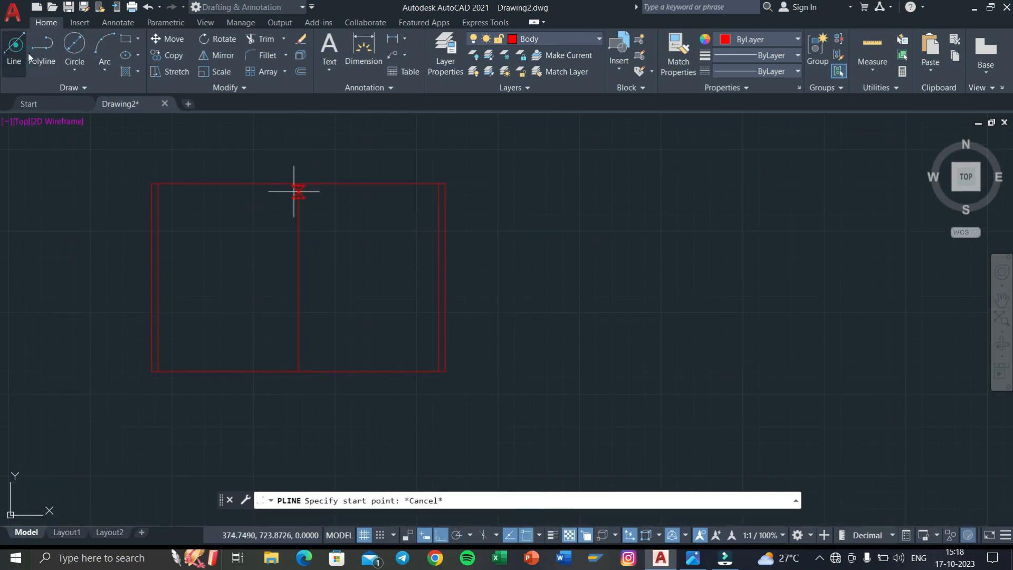
{"action": "left_click", "coordinate": [299, 276]}
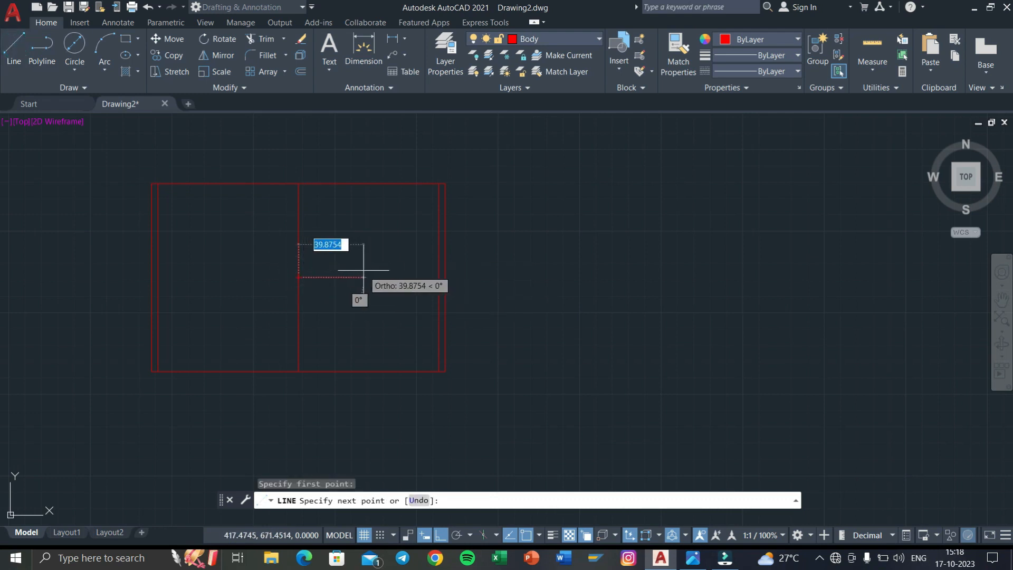
{"action": "type", "text": "65"}
{"action": "key", "text": "Return"}
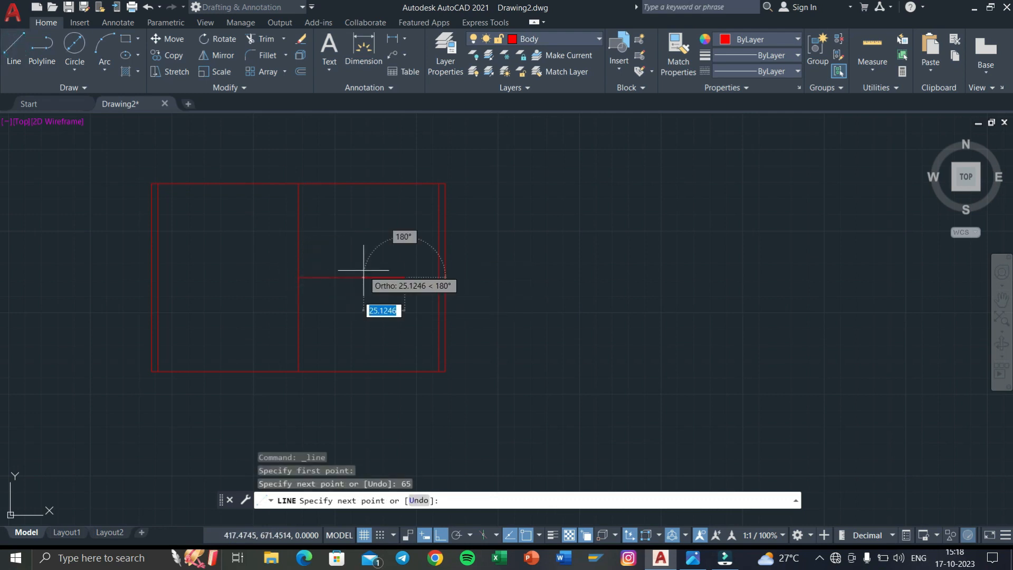
{"action": "type", "text": "28"}
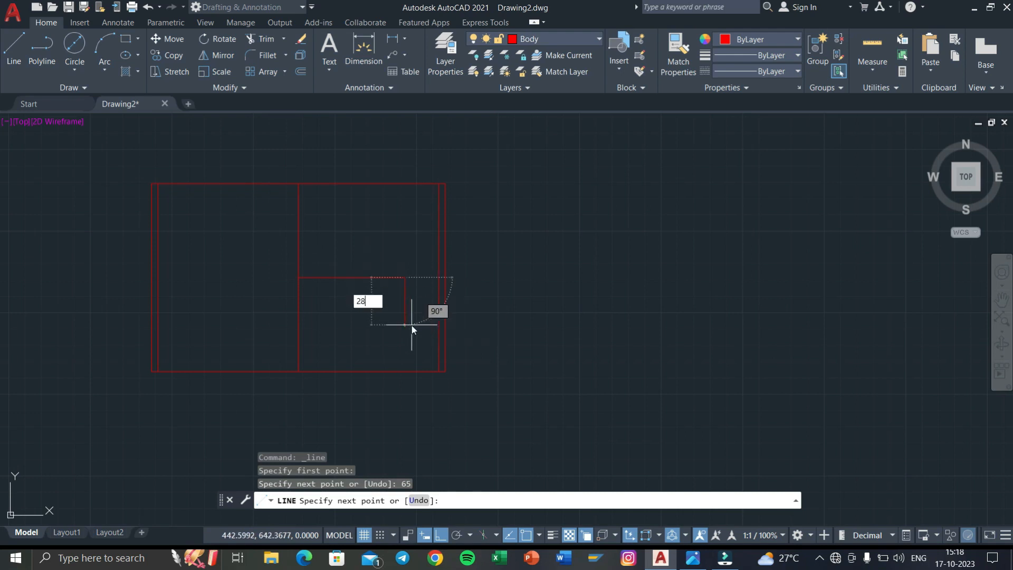
{"action": "key", "text": "Return"}
{"action": "key", "text": "Escape"}
Step: Switch to the reference image in Photos and look up the diameter of the corner bosses in the plan
{"action": "key", "text": "super+Tab"}
{"action": "left_click", "coordinate": [373, 159]}
{"action": "key", "text": "super+Tab"}
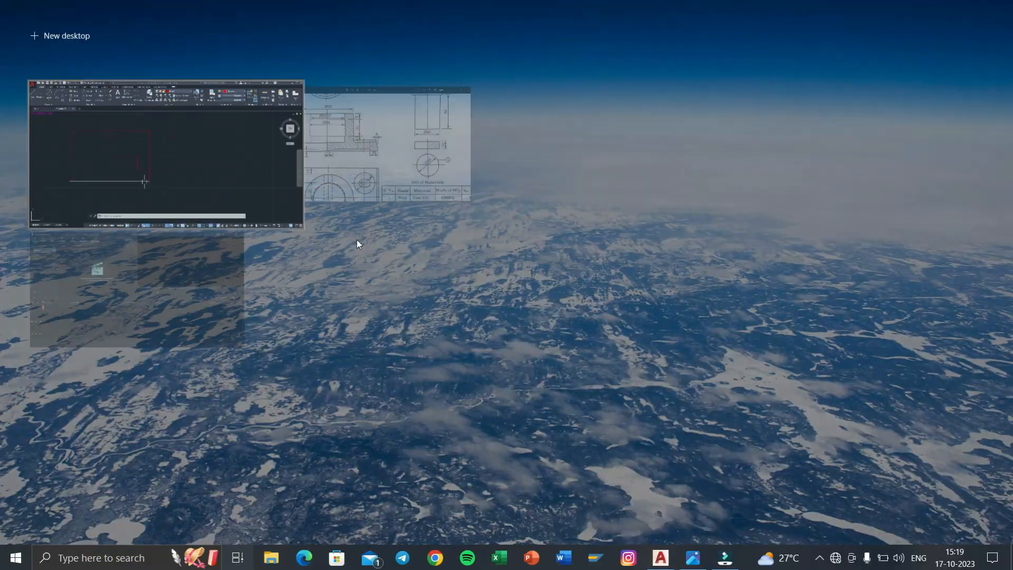
{"action": "left_click", "coordinate": [372, 174]}
{"action": "left_click_drag", "start_coordinate": [471, 416], "coordinate": [399, 176]}
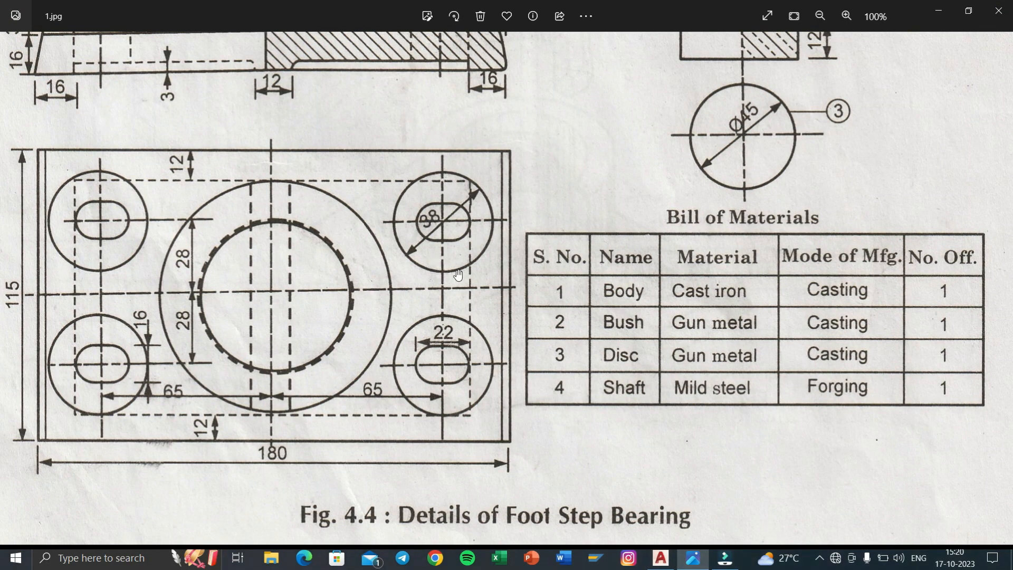
Step: Switch to AutoCAD and draw a circle of diameter 38 centred on the lower end of the 28-long line
{"action": "key", "text": "super+Tab"}
{"action": "left_click", "coordinate": [308, 144]}
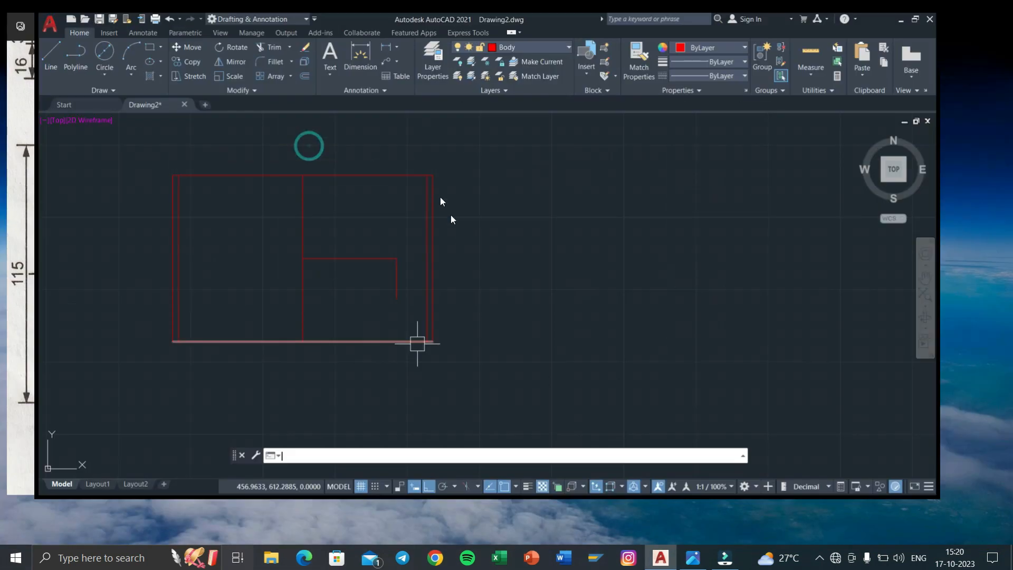
{"action": "left_click", "coordinate": [74, 44]}
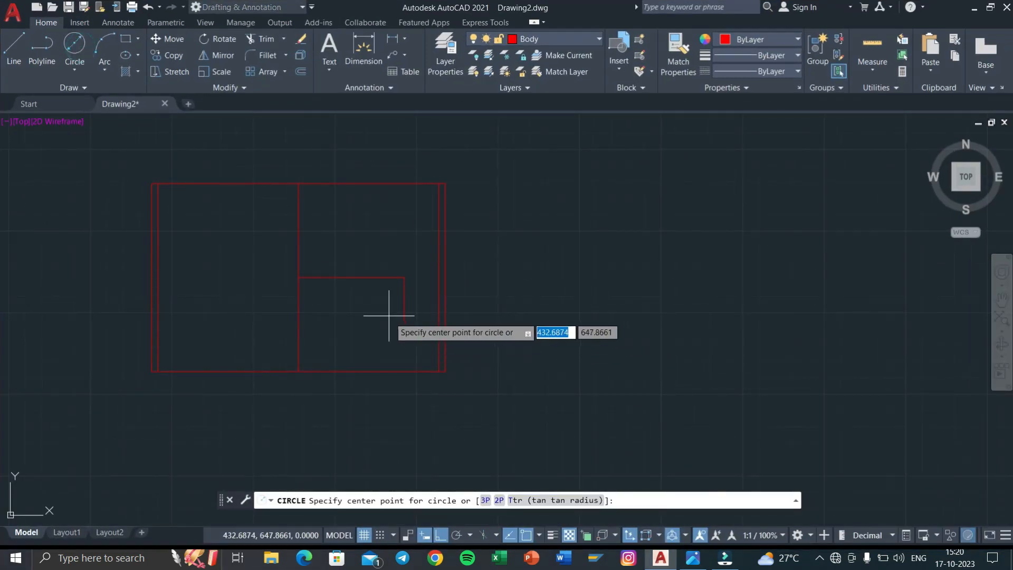
{"action": "left_click", "coordinate": [404, 322]}
{"action": "type", "text": "38"}
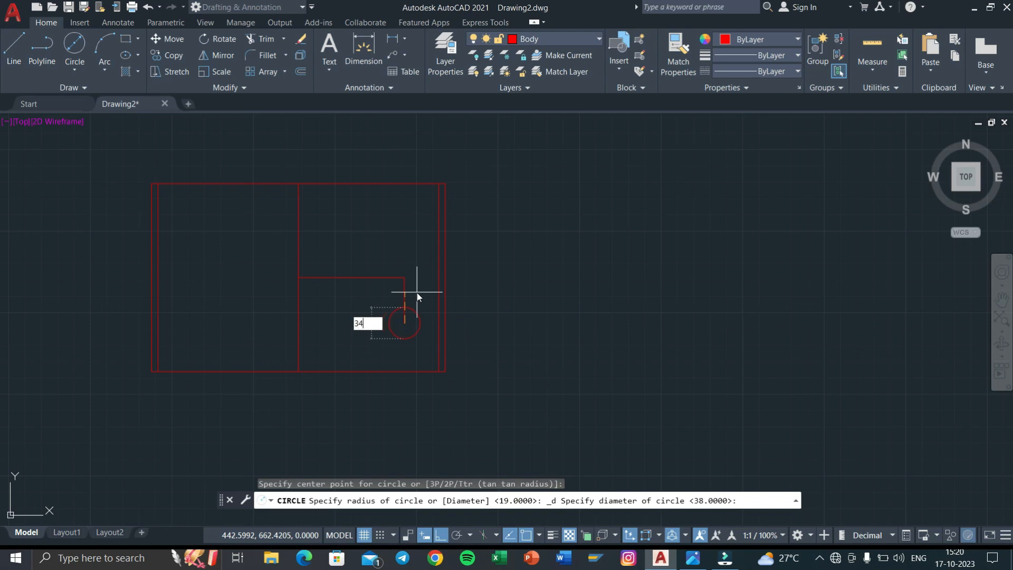
{"action": "key", "text": "Return"}
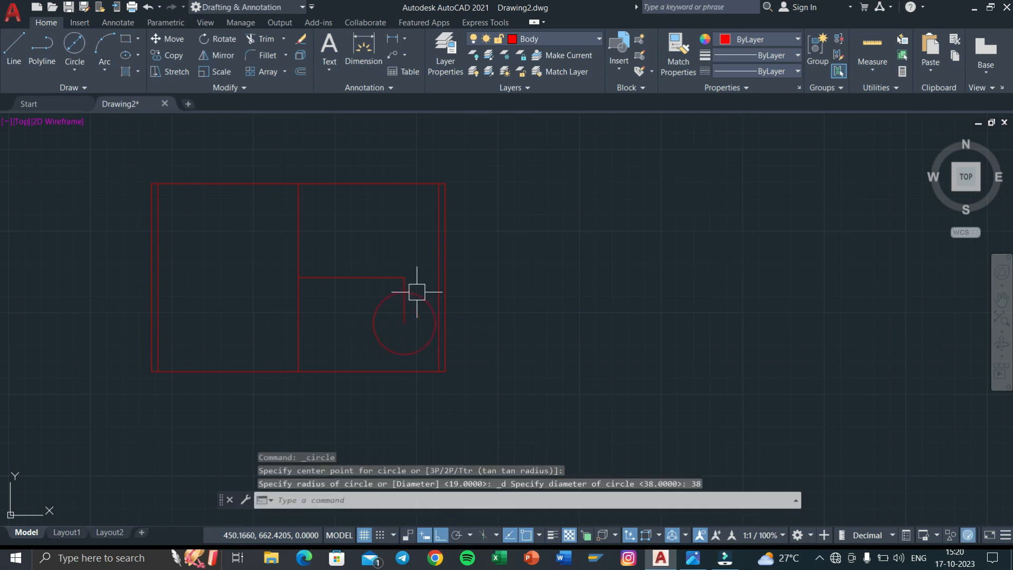
Step: Return to the reference image in Photos and examine the length and width of the slots inside the corner bosses
{"action": "key", "text": "super+Tab"}
{"action": "left_click", "coordinate": [357, 185]}
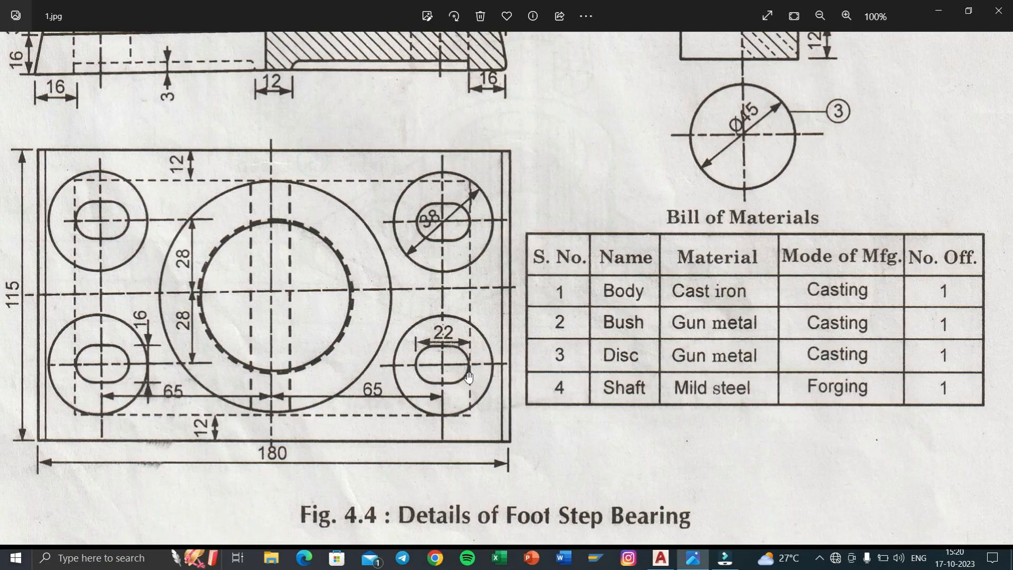
{"action": "key", "text": "alt+Tab"}
{"action": "key", "text": "super+Tab"}
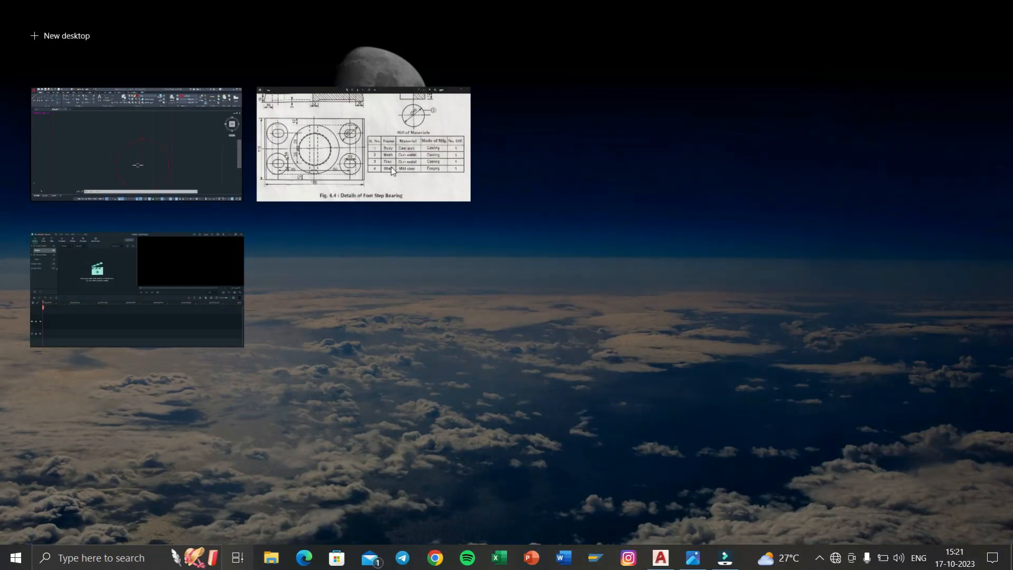
{"action": "left_click", "coordinate": [391, 166]}
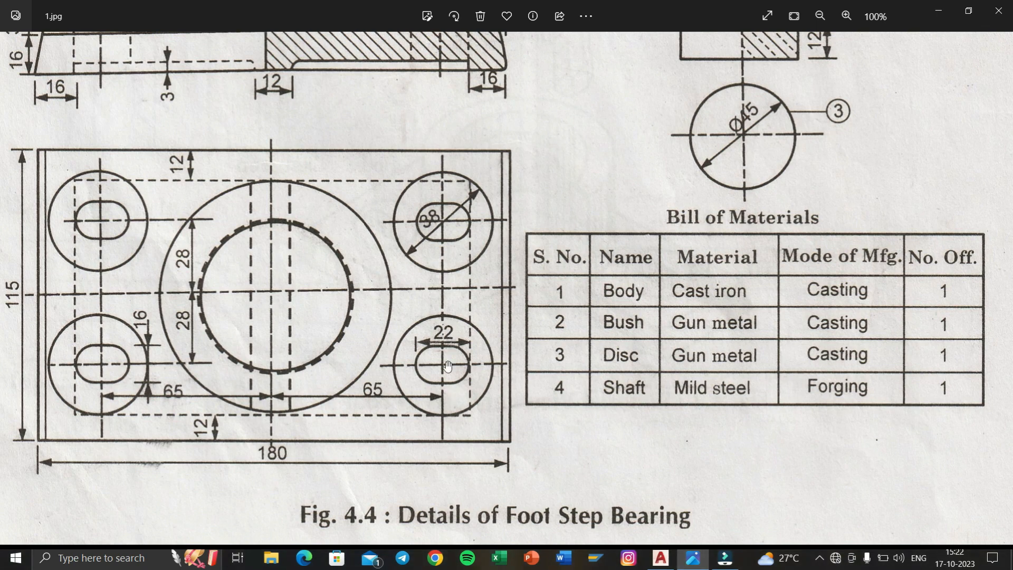
Step: Switch to AutoCAD and draw two horizontal lines 3 long from the boss circle's centre, one to the right and one to the left
{"action": "key", "text": "super+Tab"}
{"action": "left_click", "coordinate": [364, 179]}
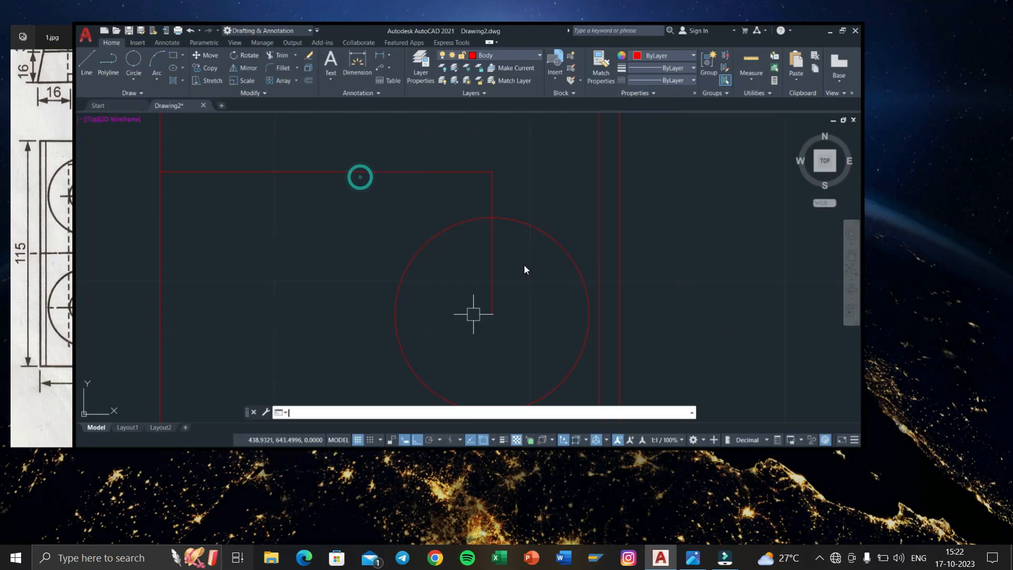
{"action": "type", "text": "l"}
{"action": "key", "text": "Return"}
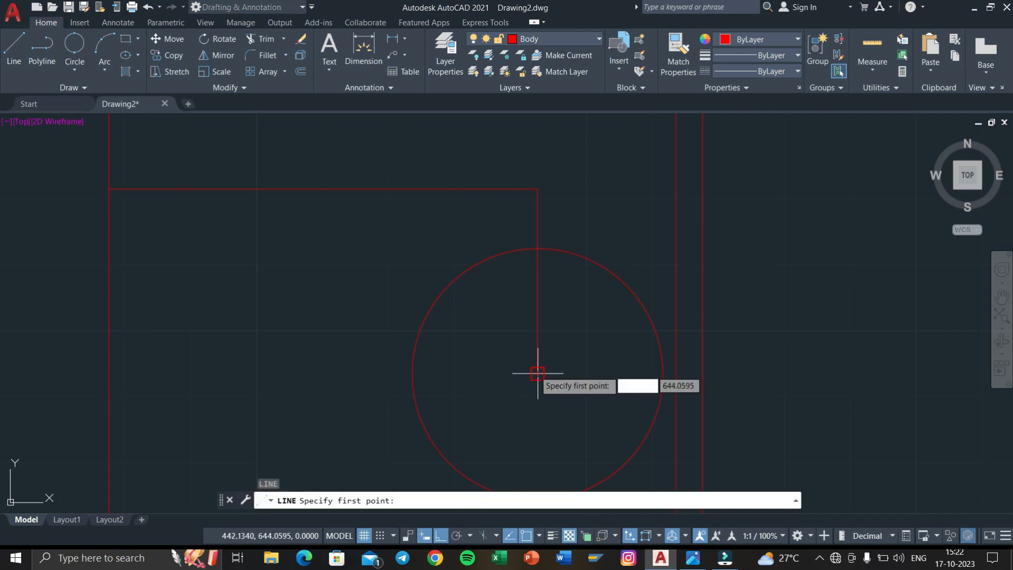
{"action": "left_click", "coordinate": [537, 374]}
{"action": "key", "text": "Return"}
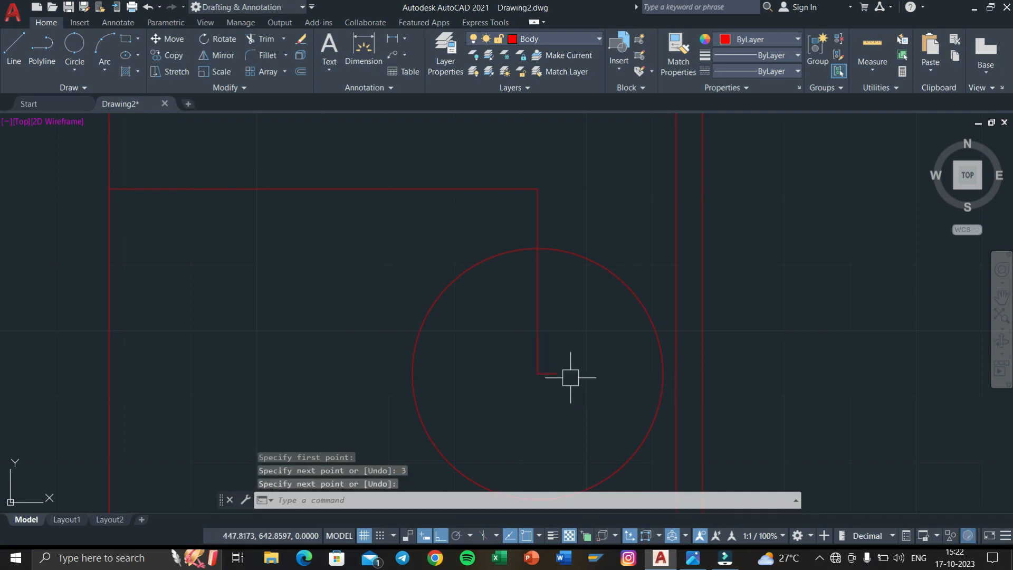
{"action": "key", "text": "Return"}
{"action": "left_click", "coordinate": [537, 373]}
{"action": "type", "text": "3"}
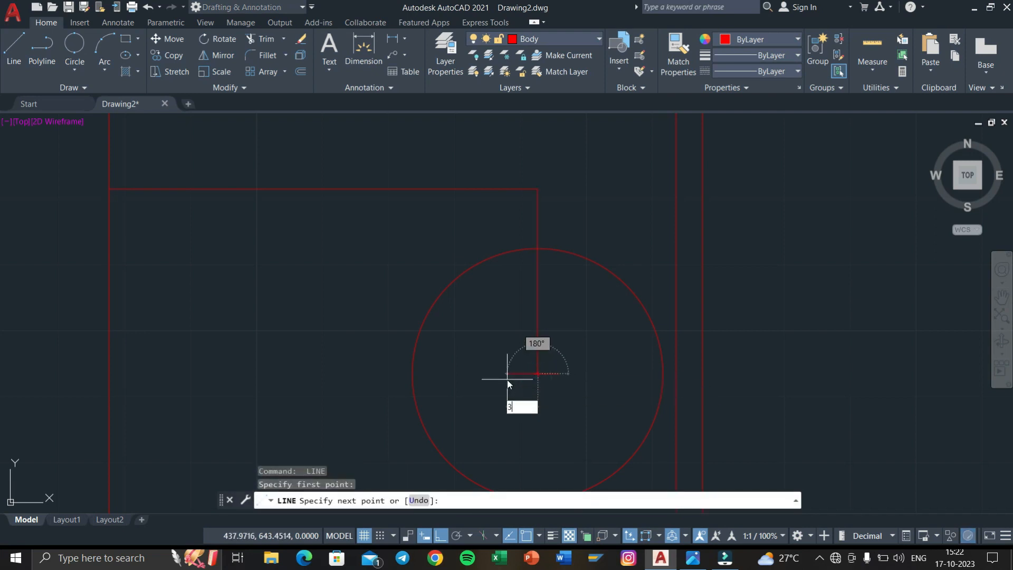
{"action": "key", "text": "Return"}
{"action": "key", "text": "Escape"}
Step: Delete the vertical 28-long construction line and the horizontal construction line joined to its upper end
{"action": "left_click", "coordinate": [538, 332]}
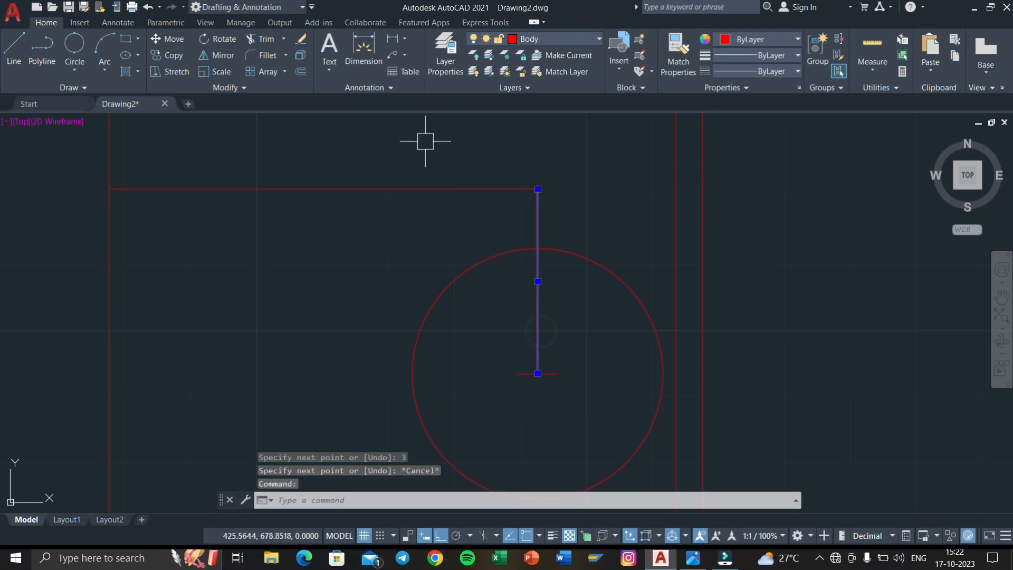
{"action": "left_click", "coordinate": [435, 188]}
{"action": "key", "text": "Delete"}
Step: Join the two 3-long horizontal lines inside the boss circle into one line
{"action": "left_click", "coordinate": [561, 400]}
{"action": "left_click", "coordinate": [481, 355]}
{"action": "type", "text": "j"}
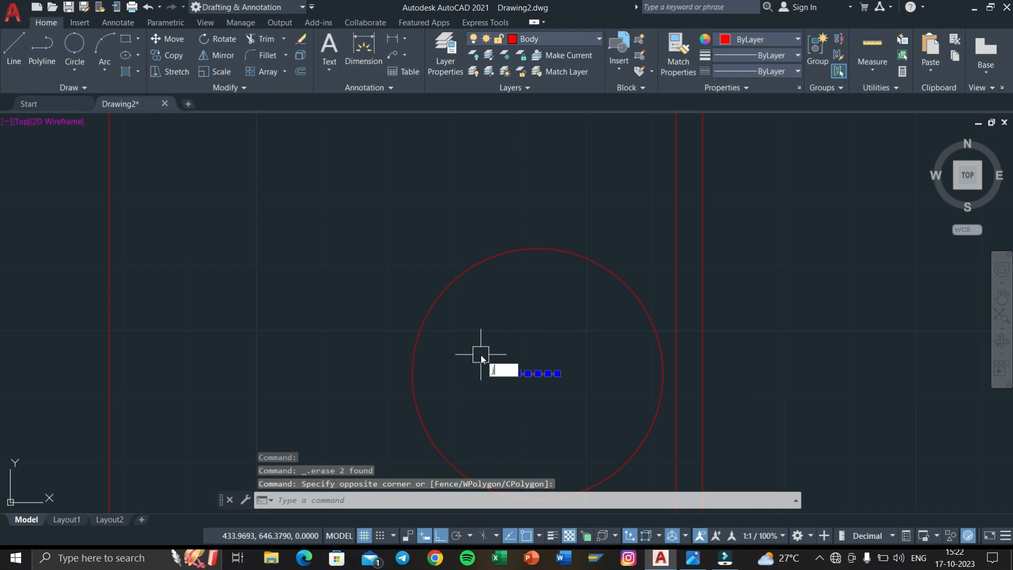
{"action": "key", "text": "Return"}
Step: Offset the short horizontal line 8 above and 8 below, and delete the original line at the boss centre
{"action": "key", "text": "Return"}
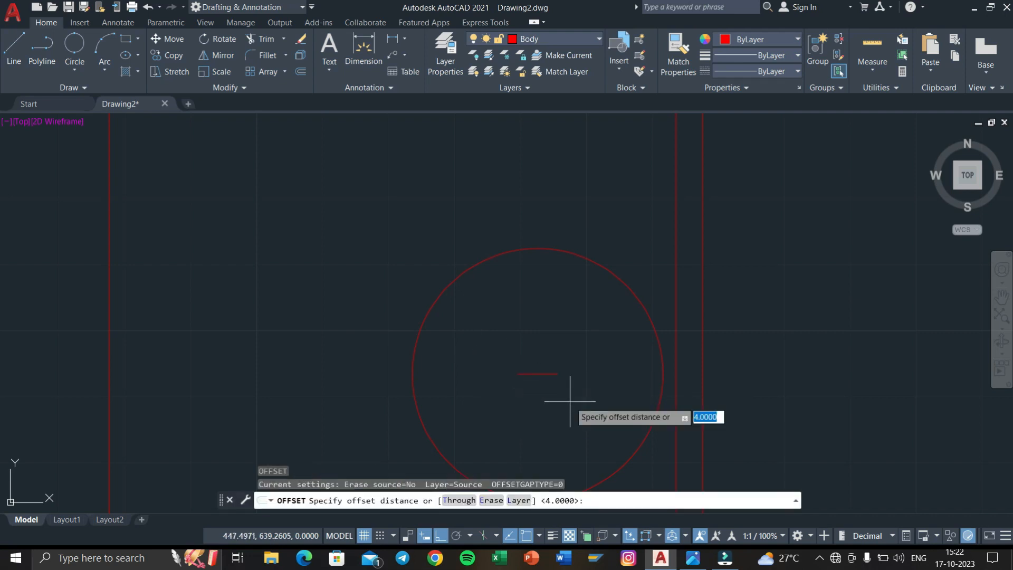
{"action": "type", "text": "8"}
{"action": "key", "text": "Return"}
{"action": "left_click", "coordinate": [541, 374]}
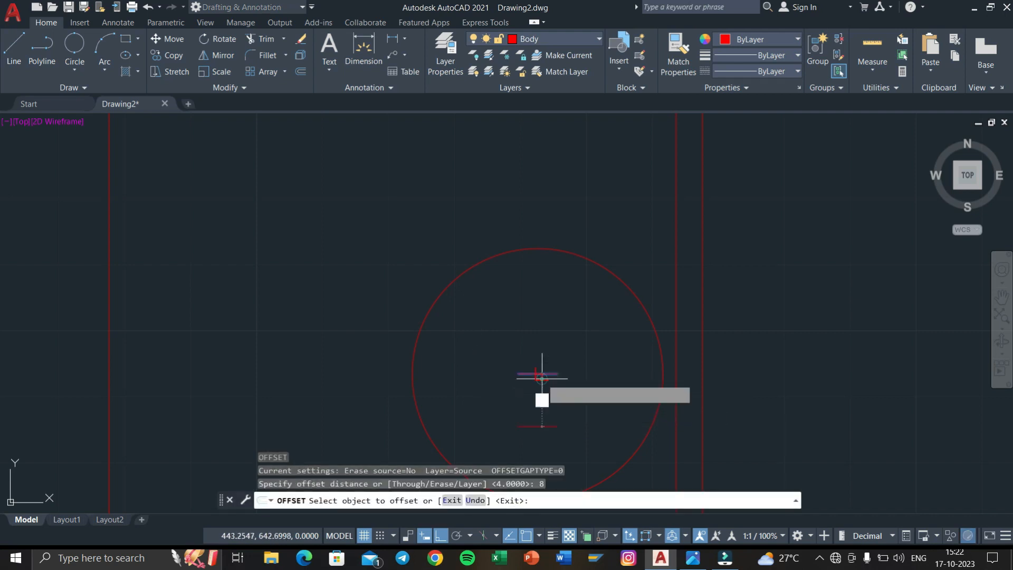
{"action": "left_click", "coordinate": [547, 359]}
{"action": "left_click", "coordinate": [543, 373]}
{"action": "left_click", "coordinate": [546, 414]}
{"action": "key", "text": "Escape"}
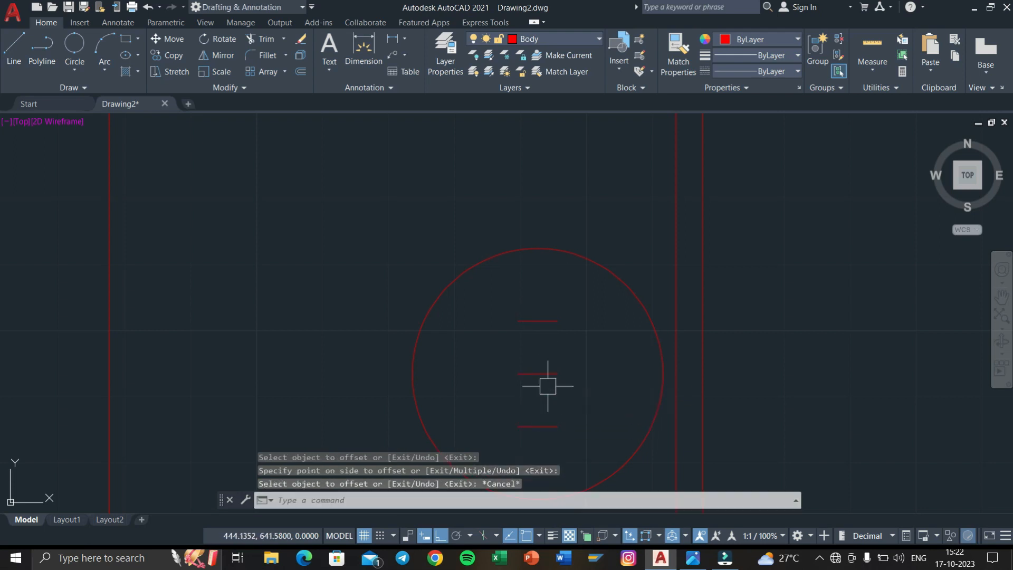
{"action": "key", "text": "Escape"}
{"action": "left_click", "coordinate": [547, 375]}
{"action": "key", "text": "Delete"}
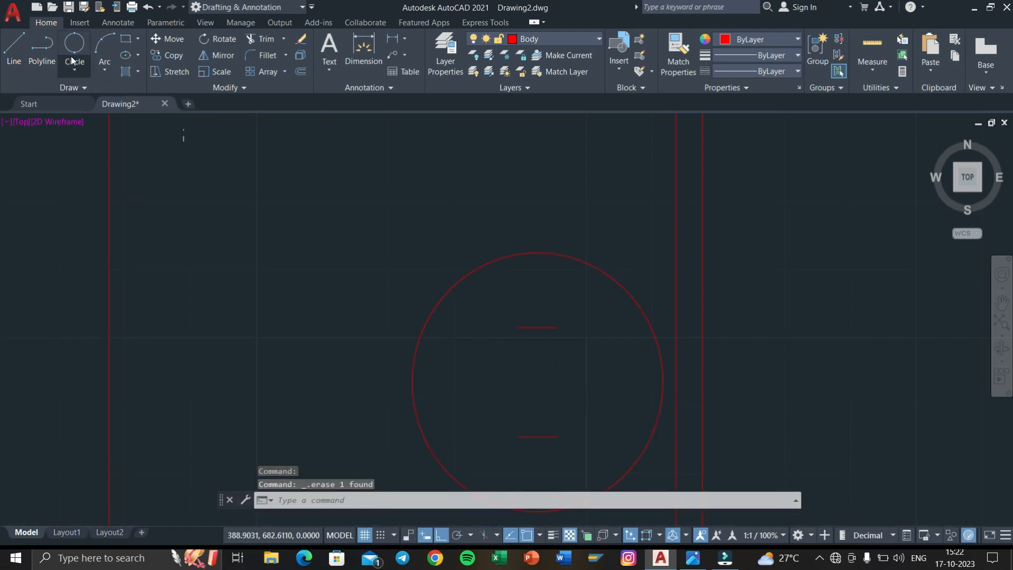
Step: Draw two 2-point circles spanning the offset lines, one through their left ends and one through their right ends
{"action": "left_click", "coordinate": [72, 45]}
{"action": "left_click", "coordinate": [518, 327]}
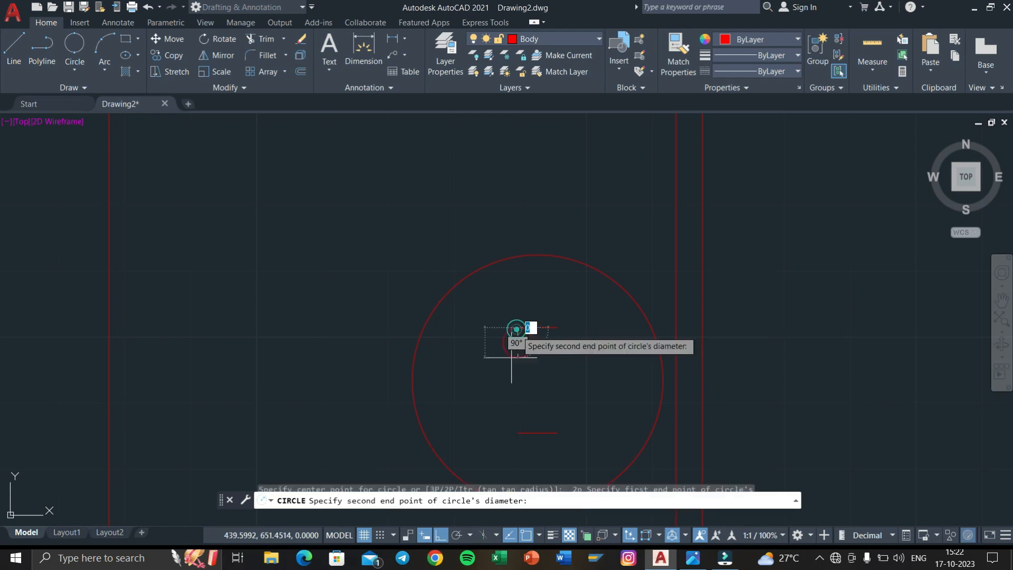
{"action": "left_click", "coordinate": [517, 432]}
{"action": "key", "text": "Return"}
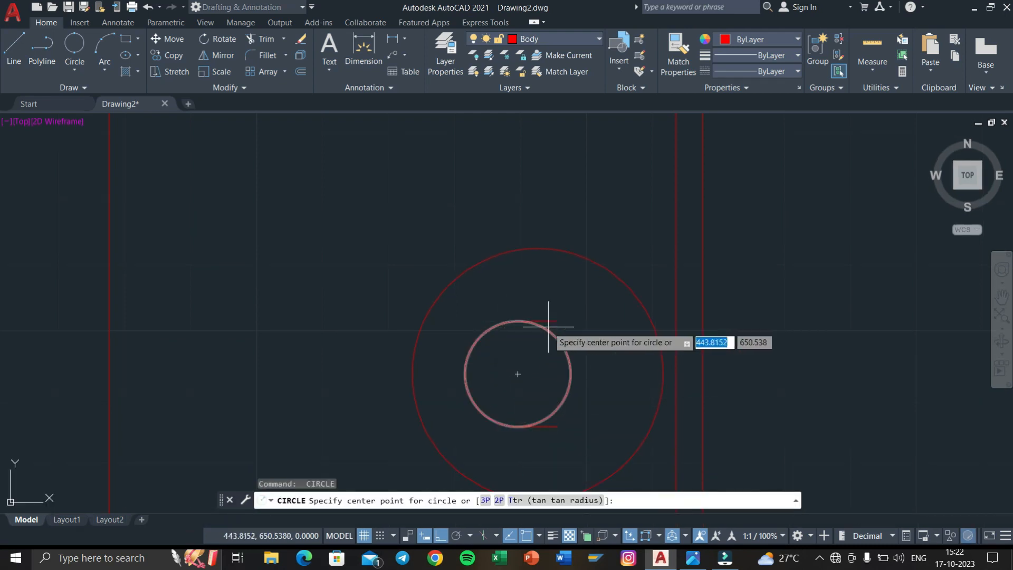
{"action": "left_click", "coordinate": [73, 47]}
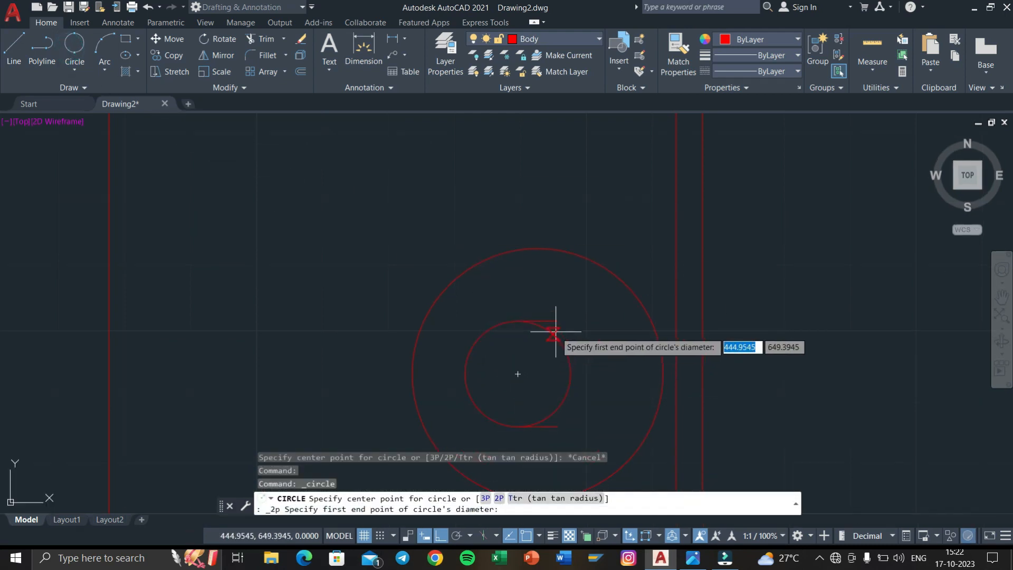
{"action": "left_click", "coordinate": [557, 321]}
{"action": "left_click", "coordinate": [556, 425]}
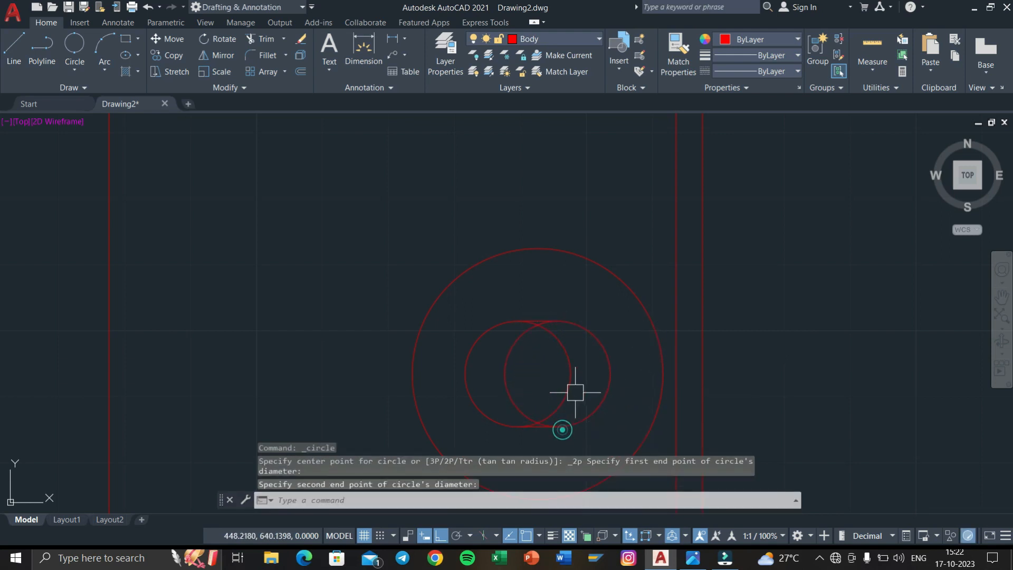
Step: Trim the overlapping inner arcs of the two small circles to leave a rounded slot outline
{"action": "type", "text": "tr"}
{"action": "key", "text": "Return"}
{"action": "scroll", "coordinate": [578, 377], "scroll_direction": "up", "scroll_amount": 4}
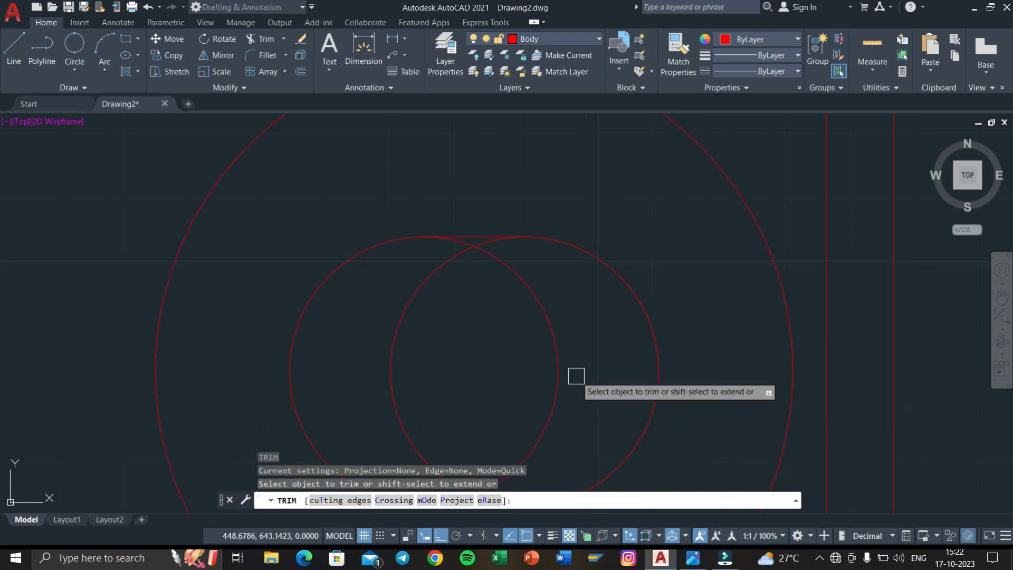
{"action": "left_click", "coordinate": [418, 305]}
{"action": "left_click", "coordinate": [464, 252]}
{"action": "scroll", "coordinate": [465, 322], "scroll_direction": "down", "scroll_amount": 3}
{"action": "scroll", "coordinate": [475, 369], "scroll_direction": "up", "scroll_amount": 3}
{"action": "left_click", "coordinate": [467, 385]}
{"action": "key", "text": "Return"}
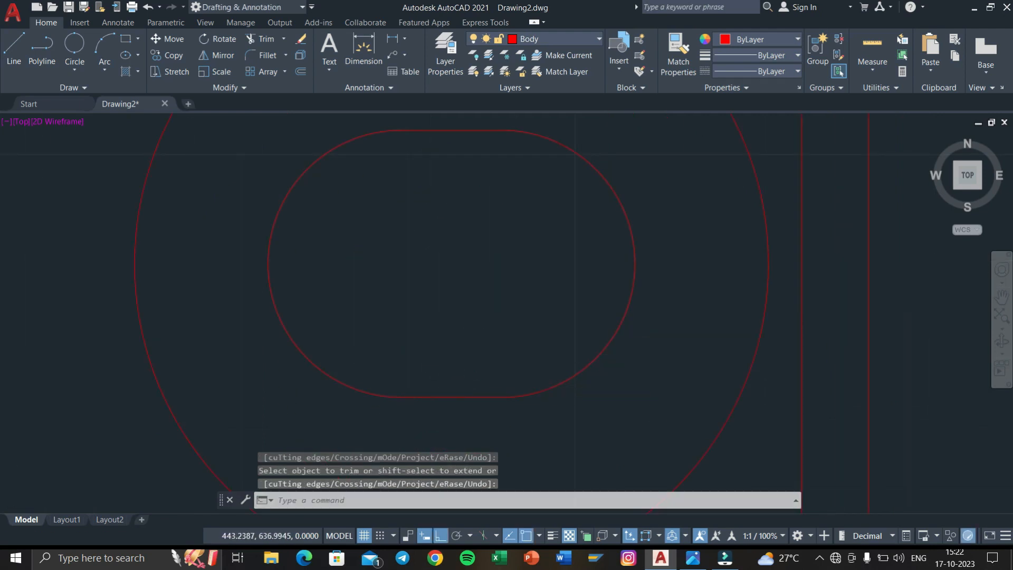
{"action": "key", "text": "Escape"}
{"action": "key", "text": "Escape"}
Step: Mirror the boss circle and slot about the plate's vertical centre line, keeping the source objects
{"action": "scroll", "coordinate": [477, 352], "scroll_direction": "down", "scroll_amount": 3}
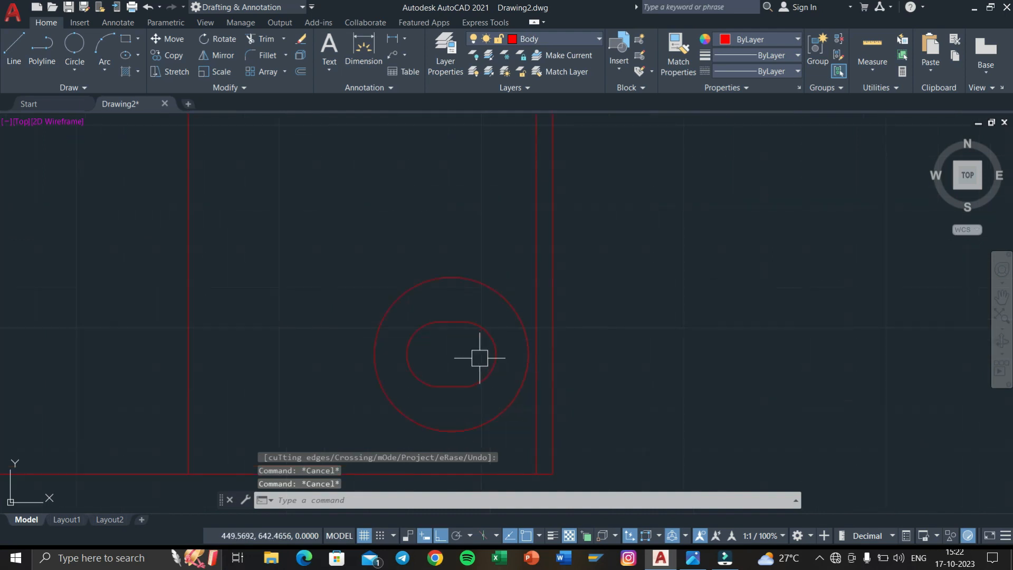
{"action": "left_click", "coordinate": [498, 403]}
{"action": "left_click", "coordinate": [369, 239]}
{"action": "scroll", "coordinate": [384, 294], "scroll_direction": "down", "scroll_amount": 3}
{"action": "scroll", "coordinate": [384, 294], "scroll_direction": "up", "scroll_amount": 2}
{"action": "key", "text": "Return"}
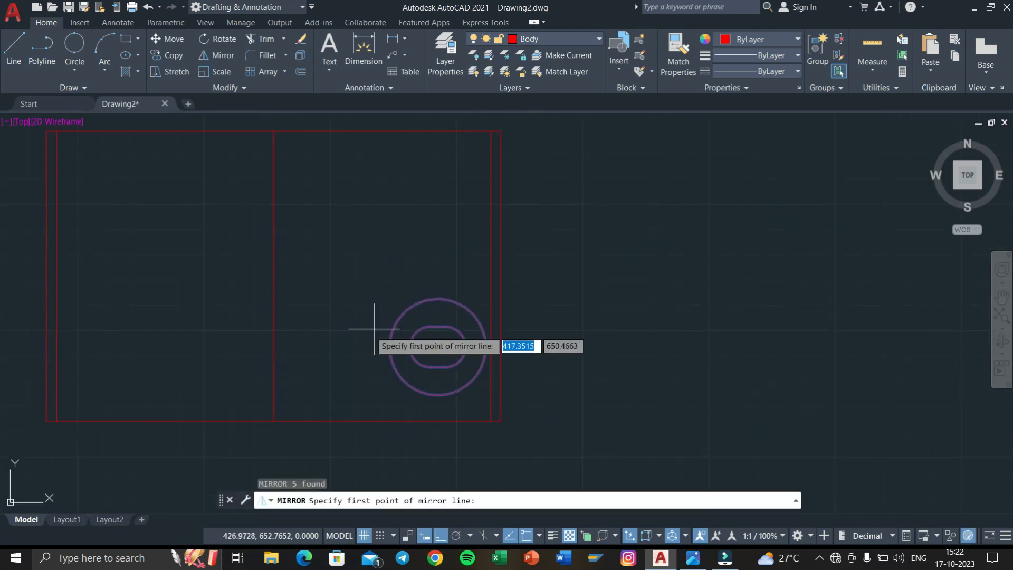
{"action": "left_click", "coordinate": [274, 366]}
{"action": "left_click", "coordinate": [267, 288]}
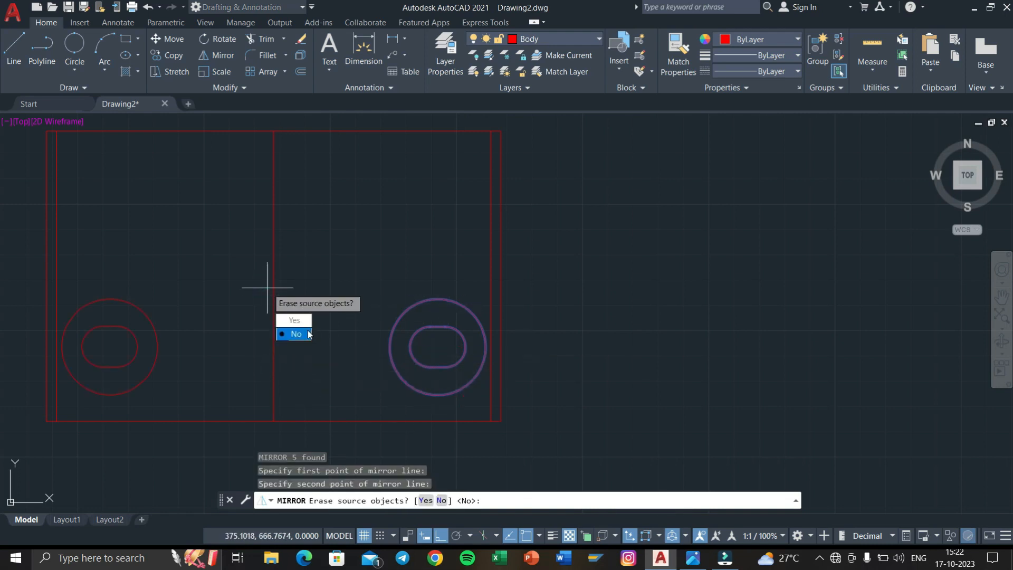
{"action": "left_click", "coordinate": [301, 333]}
Step: Draw a short horizontal line to the right from the midpoint of the vertical centre line
{"action": "key", "text": "Return"}
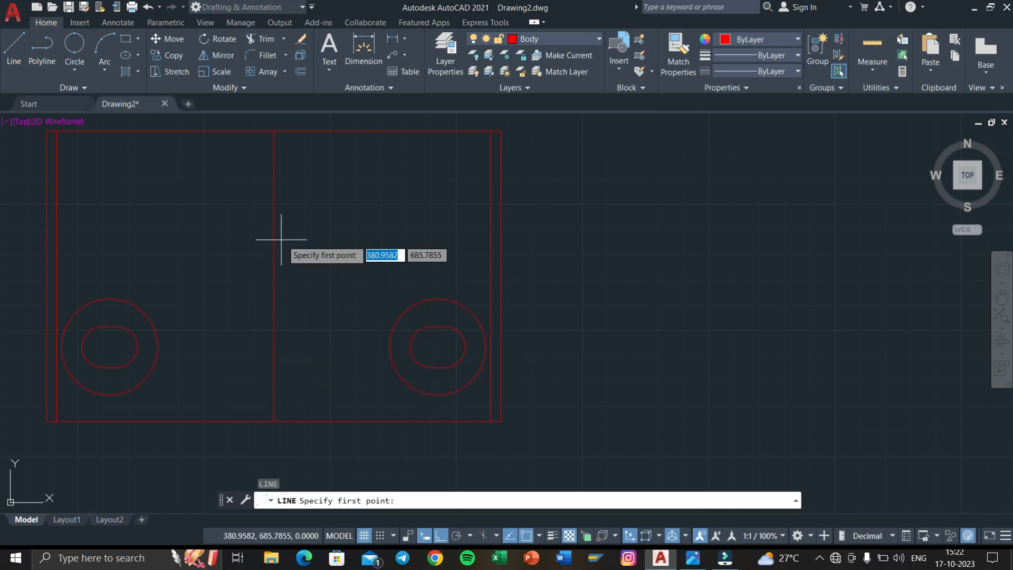
{"action": "left_click", "coordinate": [275, 275]}
{"action": "left_click", "coordinate": [336, 275]}
{"action": "right_click", "coordinate": [337, 274]}
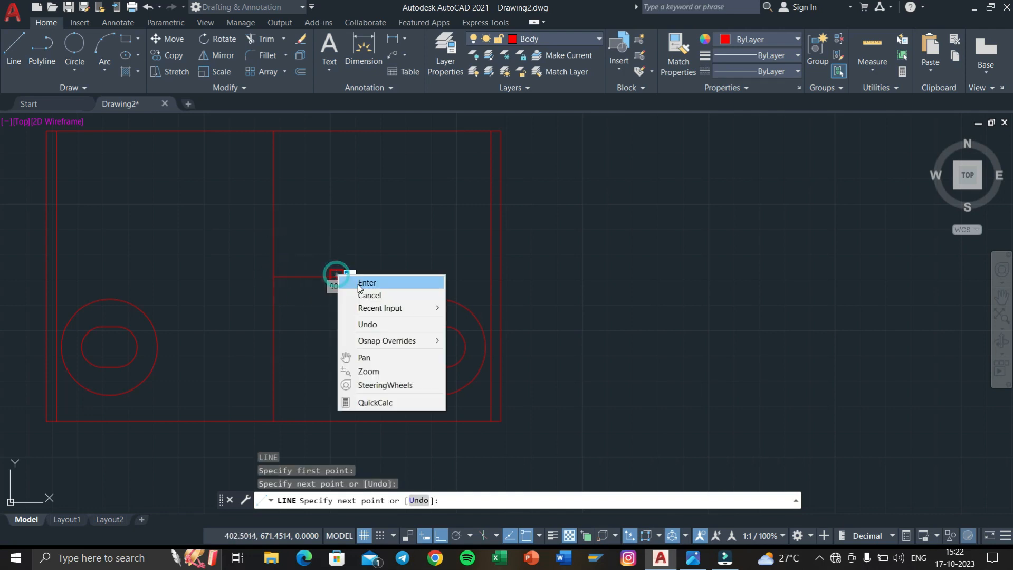
{"action": "left_click", "coordinate": [364, 280]}
Step: Mirror both lower bosses with their slots about the horizontal centre line, keeping the source objects
{"action": "left_click", "coordinate": [459, 403]}
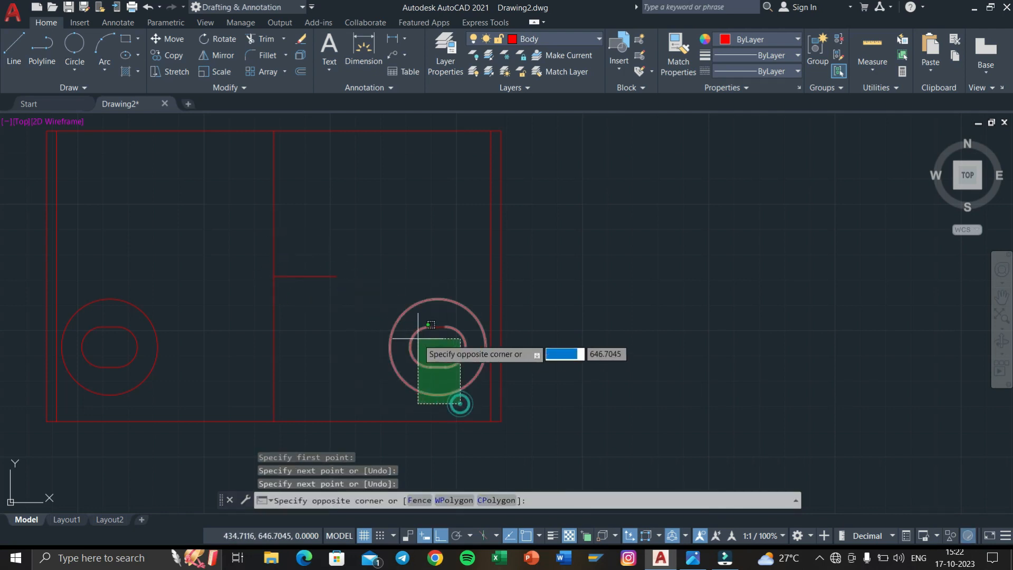
{"action": "left_click", "coordinate": [396, 323]}
{"action": "left_click", "coordinate": [211, 370]}
{"action": "left_click", "coordinate": [123, 287]}
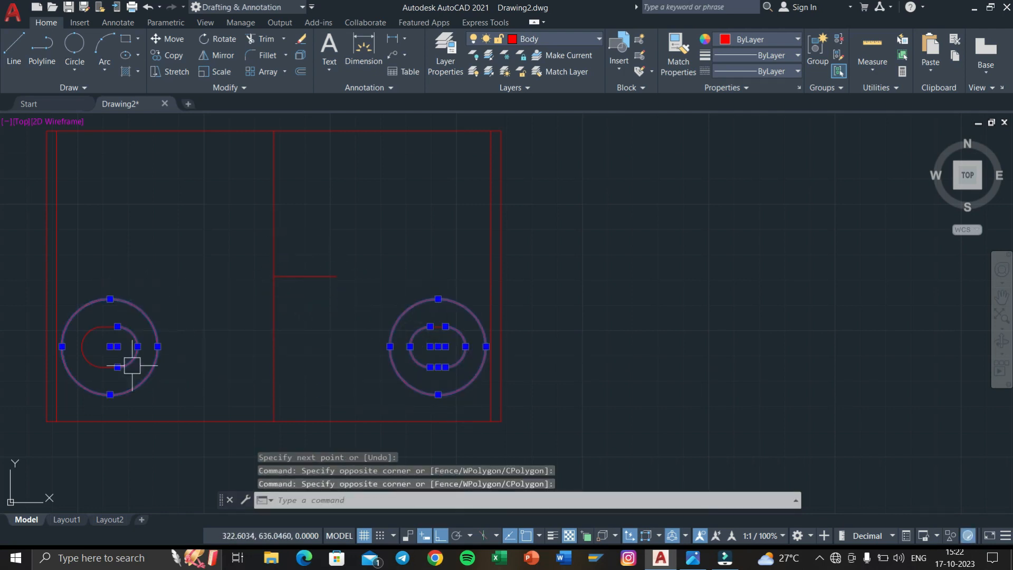
{"action": "left_click", "coordinate": [95, 334]}
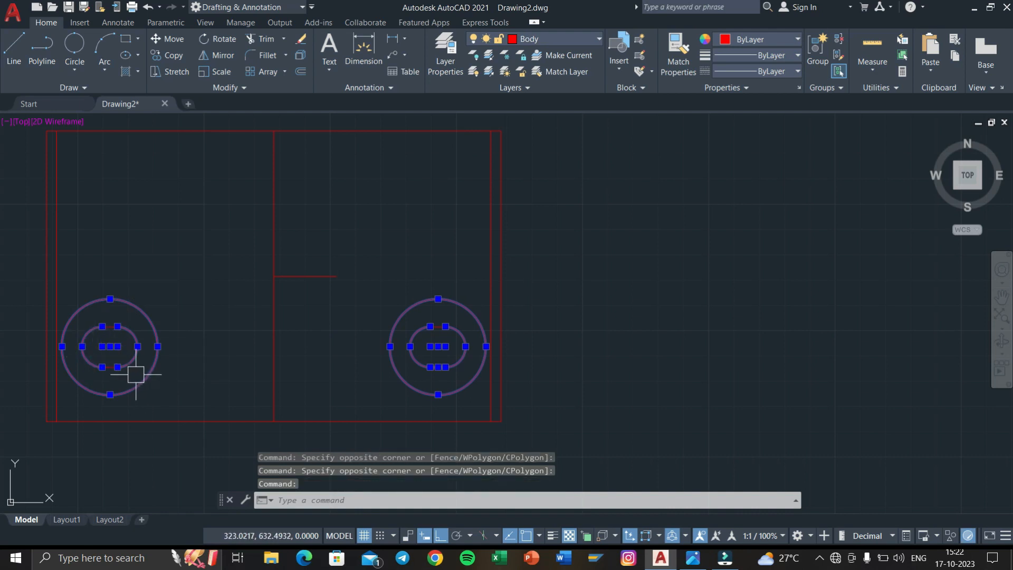
{"action": "left_click", "coordinate": [98, 315]}
{"action": "left_click", "coordinate": [131, 372]}
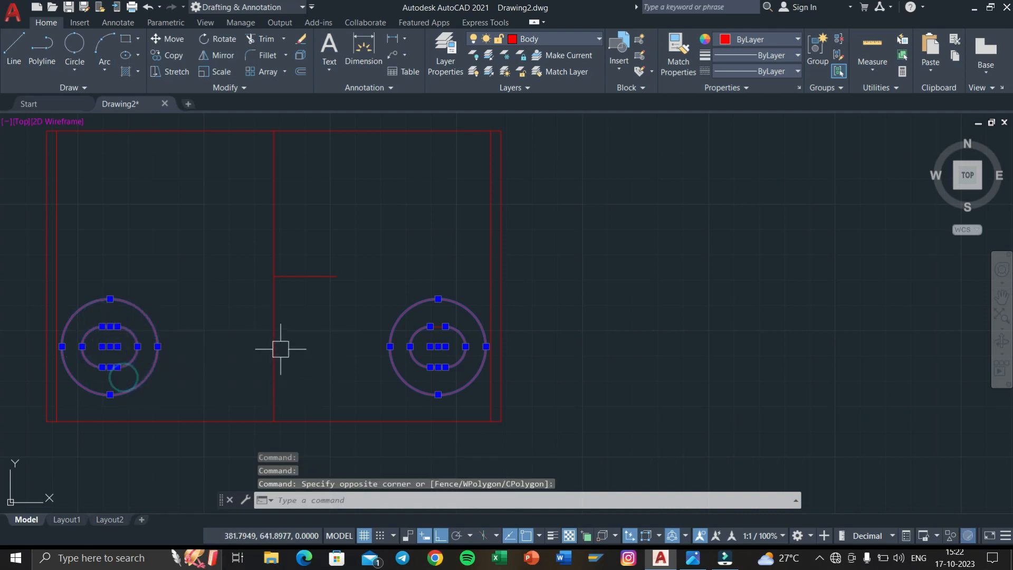
{"action": "type", "text": "Mi"}
{"action": "key", "text": "Return"}
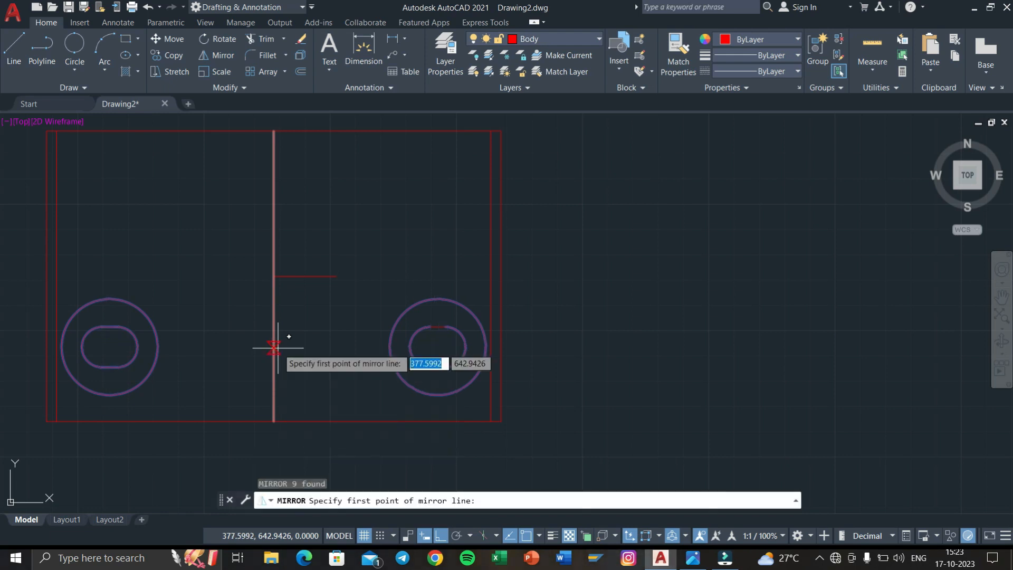
{"action": "left_click", "coordinate": [273, 275]}
{"action": "left_click", "coordinate": [313, 276]}
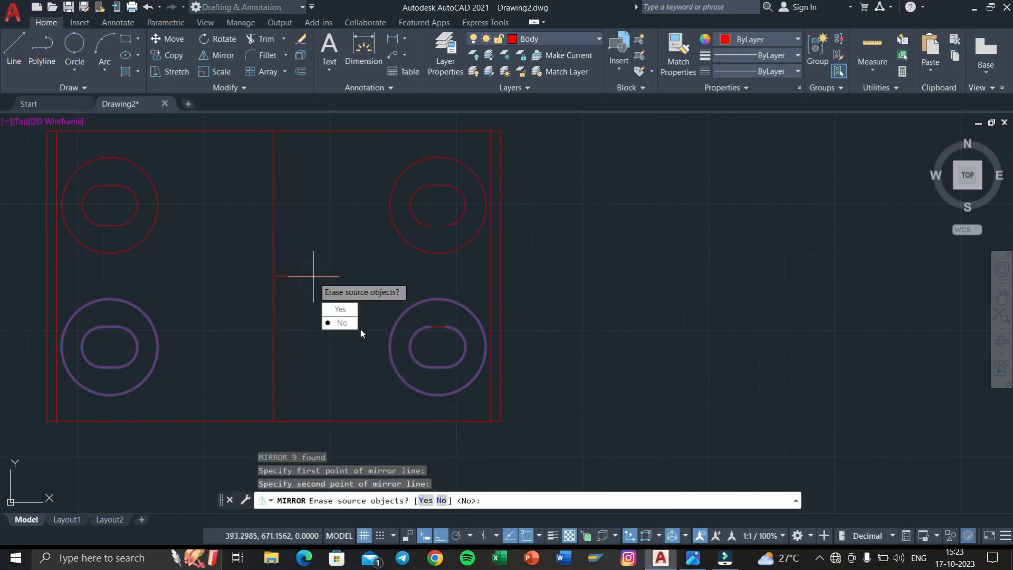
{"action": "left_click", "coordinate": [350, 322]}
Step: Delete the vertical centre line and the short horizontal line used as mirror axes
{"action": "left_click", "coordinate": [321, 300]}
{"action": "left_click", "coordinate": [257, 236]}
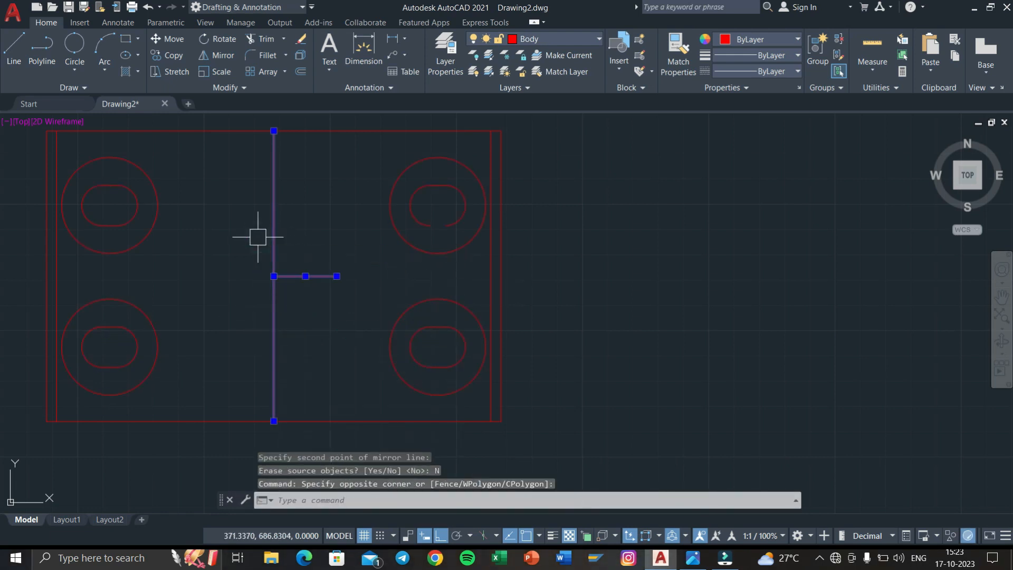
{"action": "key", "text": "Delete"}
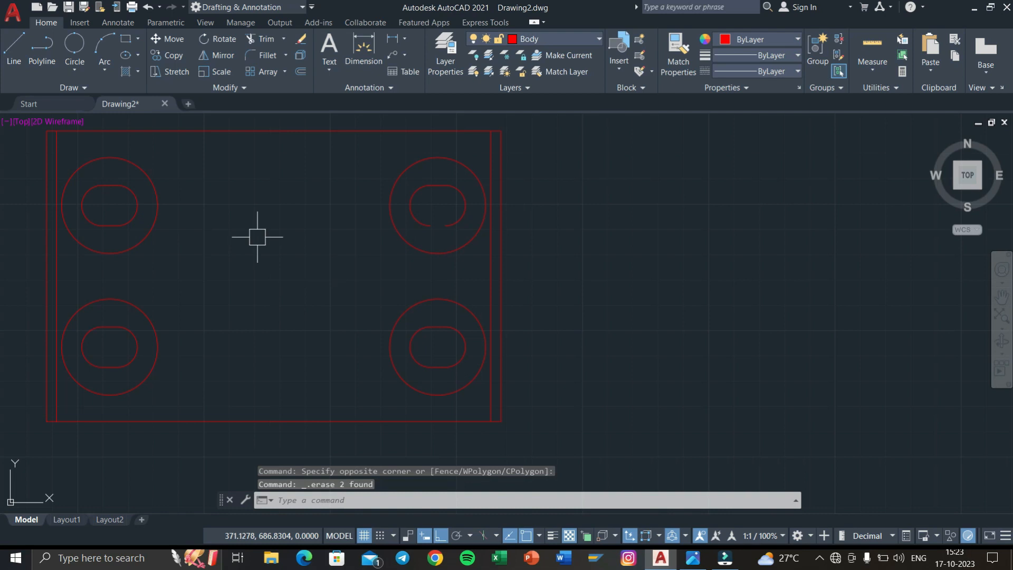
Step: Draw a line closing the gap in the lower edge of the upper-right slot
{"action": "left_click", "coordinate": [14, 47]}
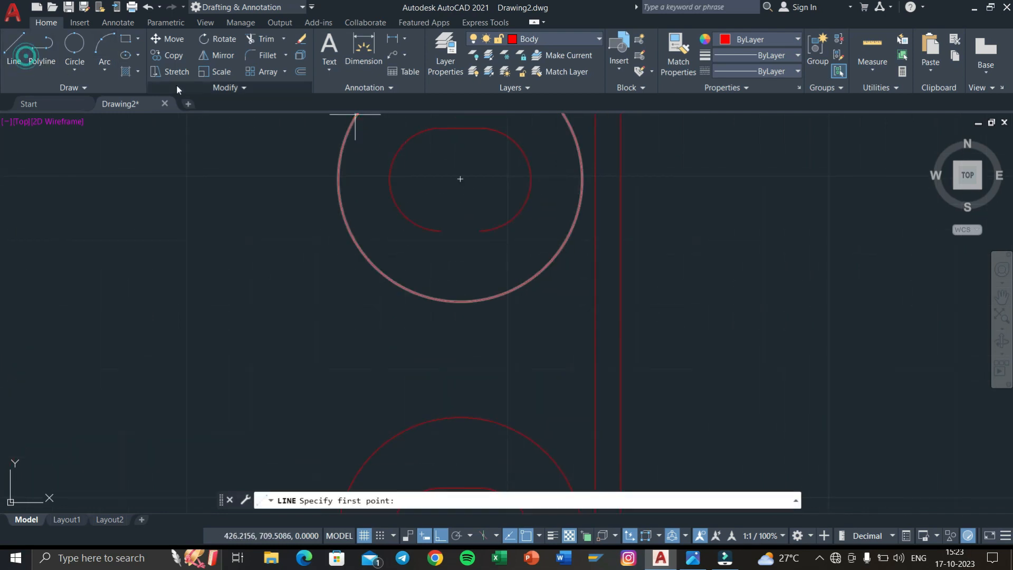
{"action": "left_click", "coordinate": [441, 231]}
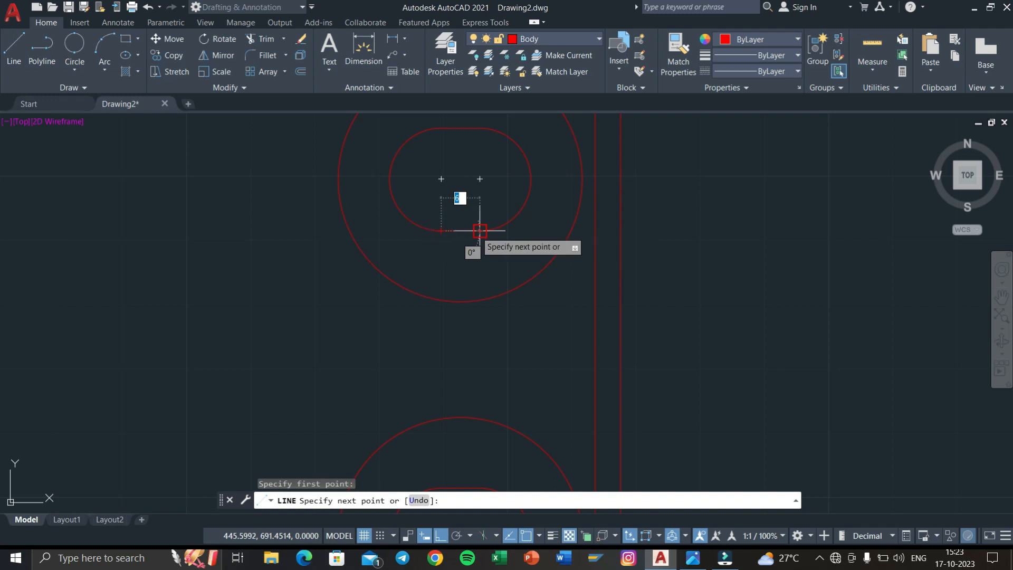
{"action": "left_click", "coordinate": [475, 229]}
{"action": "key", "text": "Return"}
{"action": "scroll", "coordinate": [466, 267], "scroll_direction": "down", "scroll_amount": 6}
{"action": "middle_click_drag", "start_coordinate": [421, 263], "coordinate": [504, 264]}
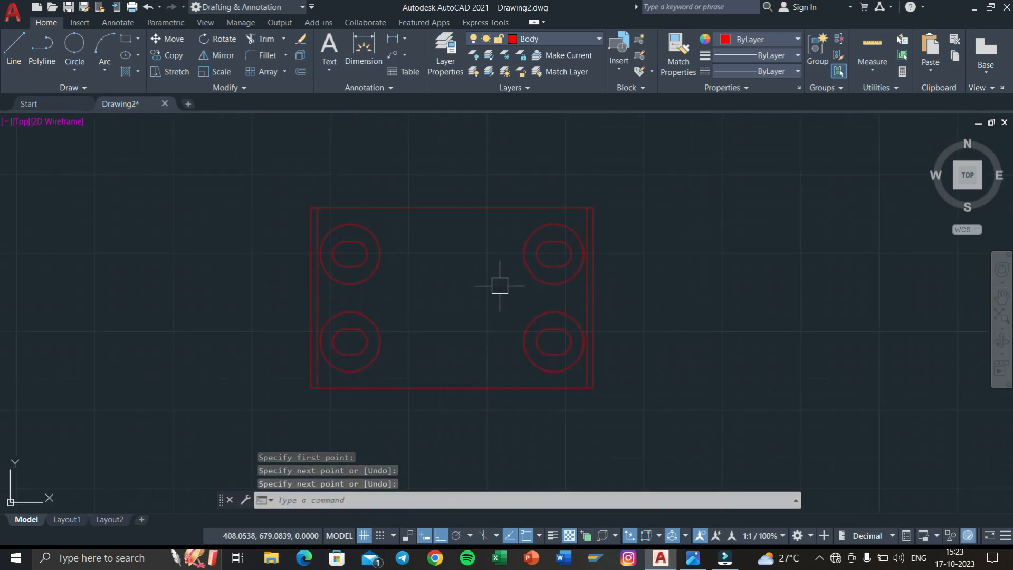
Step: Switch to the reference image in Photos and examine the body's sectional elevation and plan for the remaining dimensions
{"action": "key", "text": "alt+Tab"}
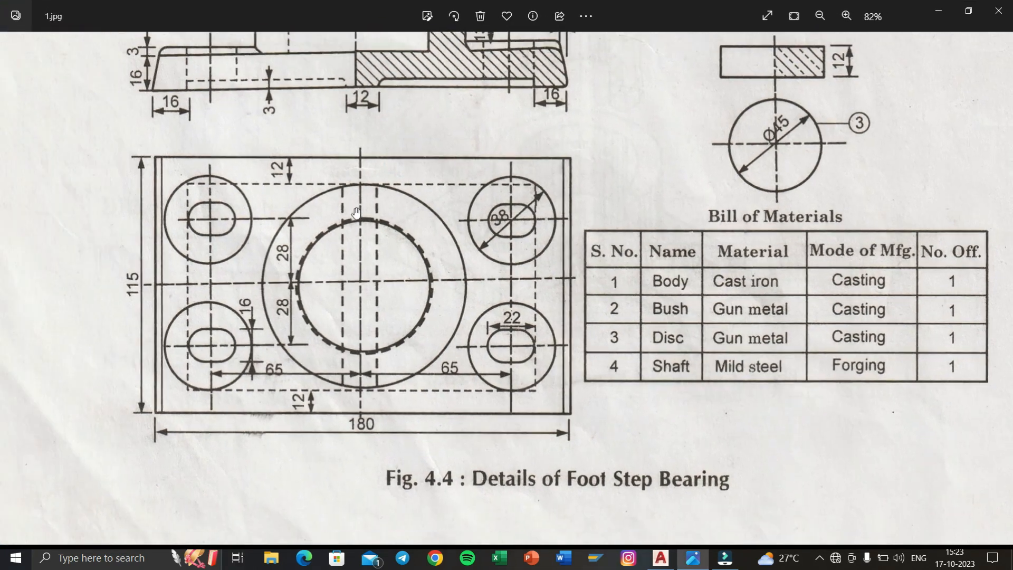
{"action": "left_click_drag", "start_coordinate": [357, 212], "coordinate": [447, 311]}
{"action": "left_click_drag", "start_coordinate": [452, 212], "coordinate": [453, 327]}
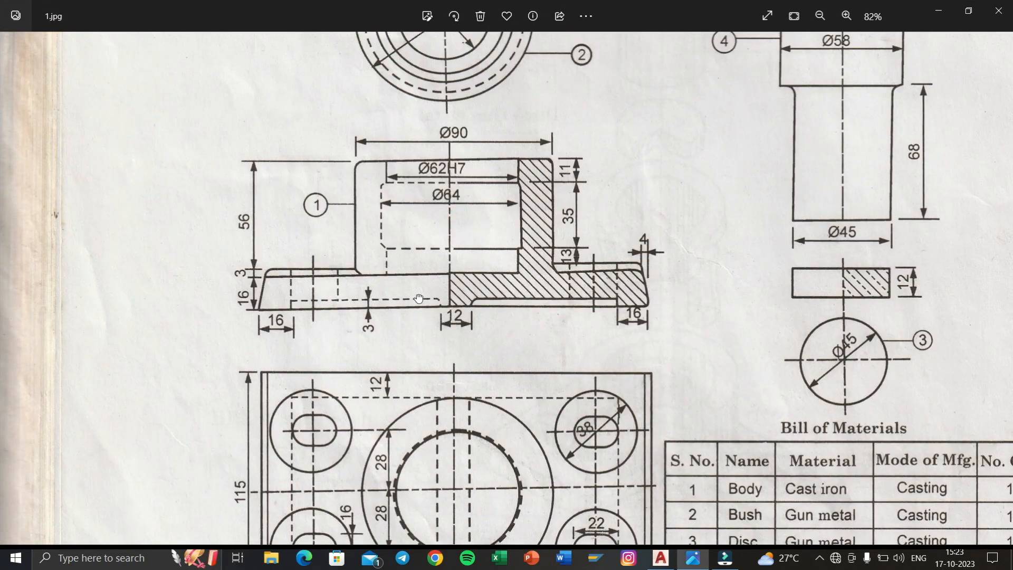
{"action": "left_click_drag", "start_coordinate": [418, 299], "coordinate": [415, 167]}
{"action": "left_click_drag", "start_coordinate": [442, 128], "coordinate": [481, 186]}
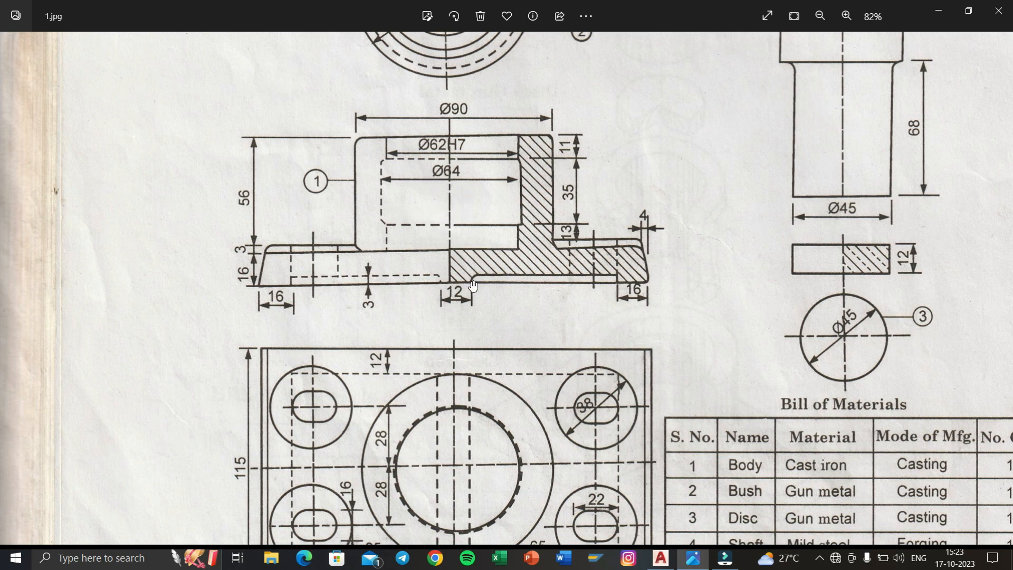
Step: Switch to AutoCAD and join the plate's four outer edges into one polyline
{"action": "key", "text": "super+Tab"}
{"action": "left_click", "coordinate": [376, 170]}
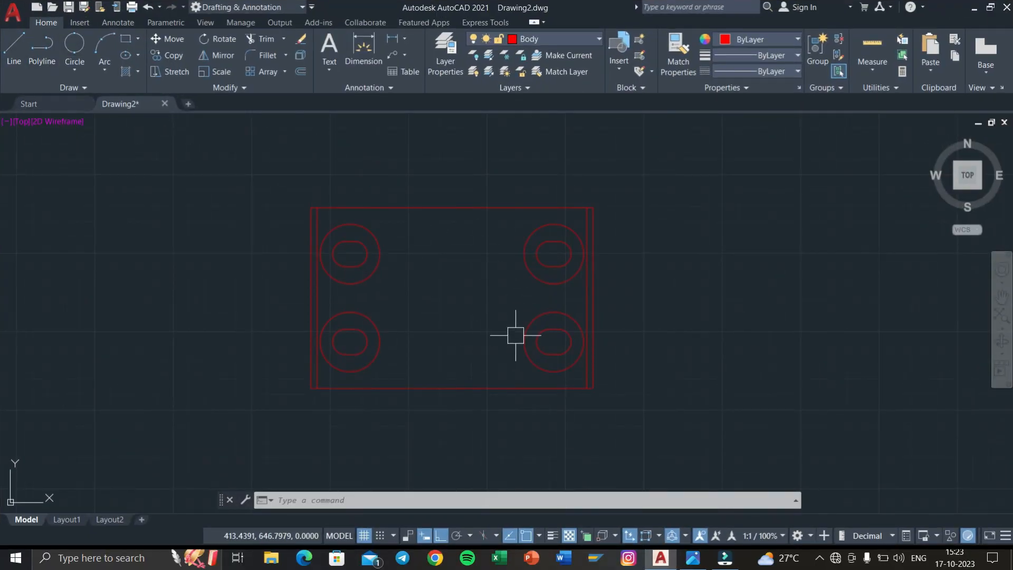
{"action": "left_click", "coordinate": [497, 387]}
{"action": "left_click", "coordinate": [593, 301]}
{"action": "left_click", "coordinate": [478, 207]}
{"action": "left_click", "coordinate": [306, 290]}
{"action": "type", "text": "j"}
{"action": "key", "text": "Return"}
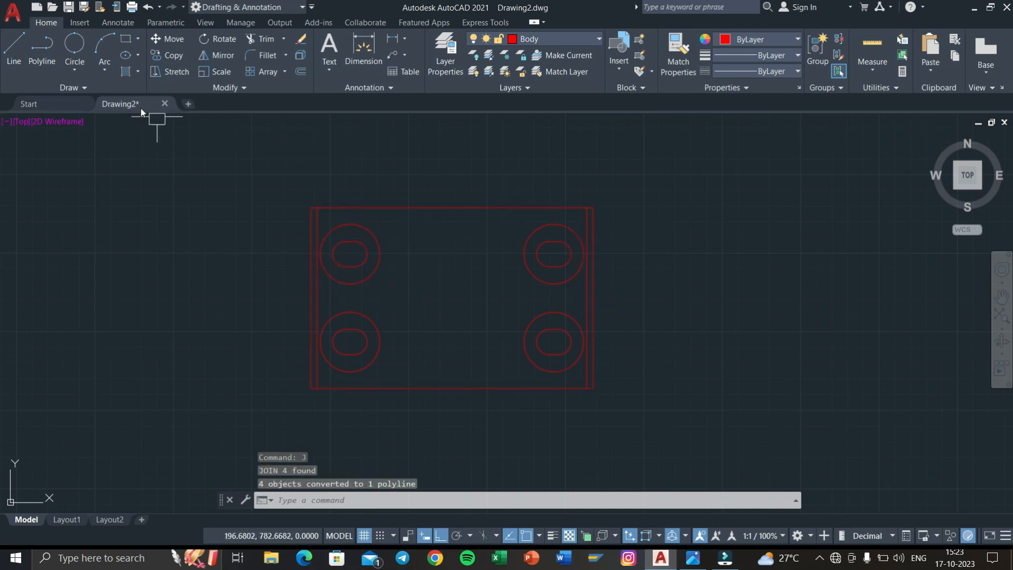
Step: Draw a 90 diameter circle at the centre of the plate
{"action": "left_click", "coordinate": [81, 70]}
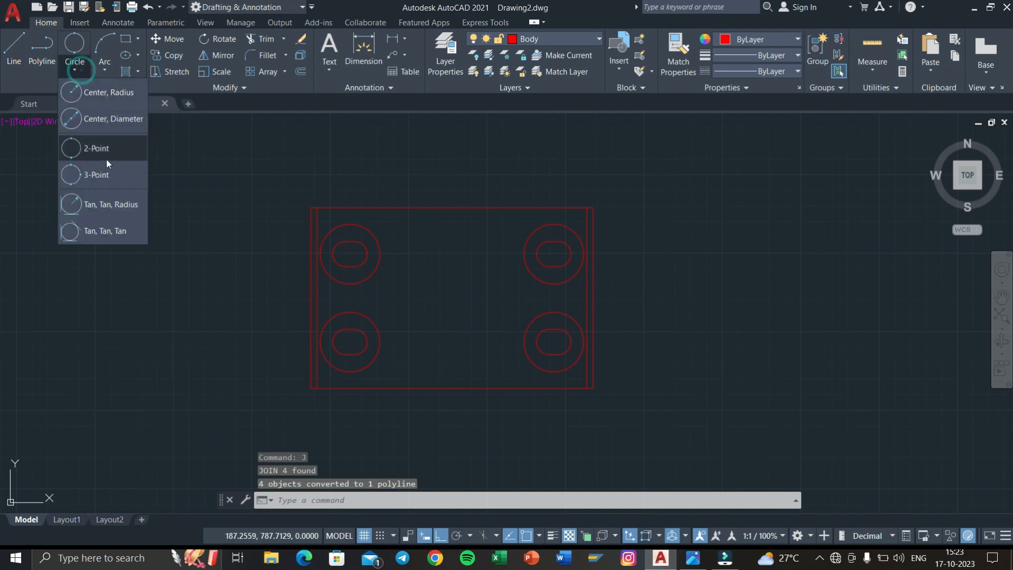
{"action": "left_click", "coordinate": [102, 116]}
{"action": "left_click", "coordinate": [452, 299]}
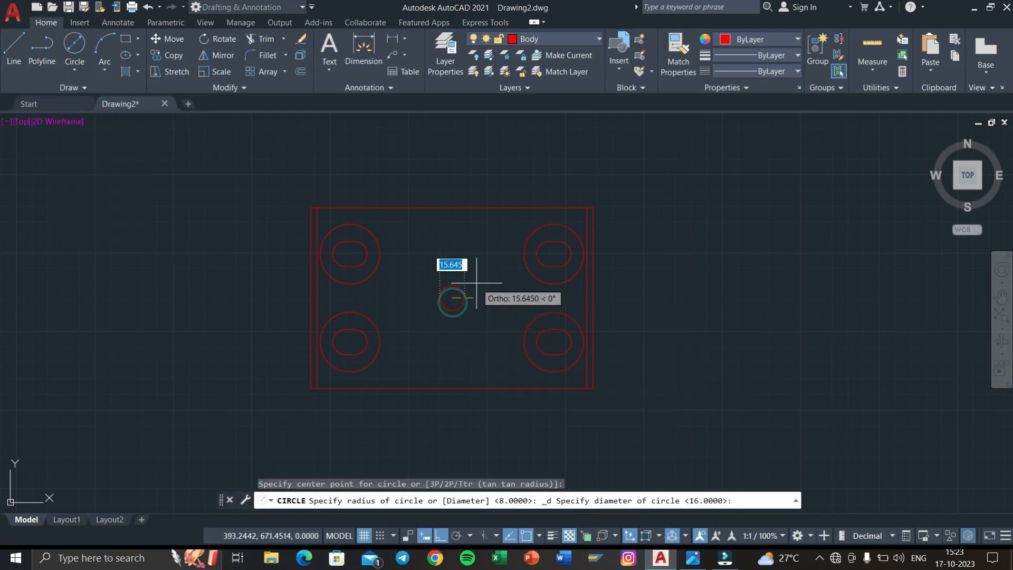
{"action": "type", "text": "90"}
{"action": "key", "text": "Return"}
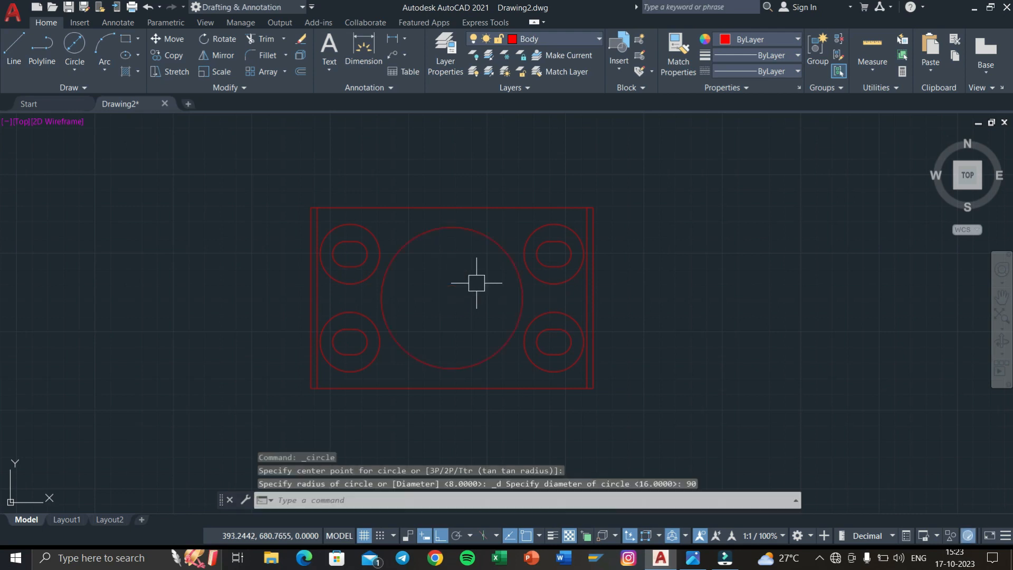
Step: Check the bore diameters on the reference image in Photos, return to AutoCAD and draw a concentric 64 diameter circle
{"action": "key", "text": "alt+Tab"}
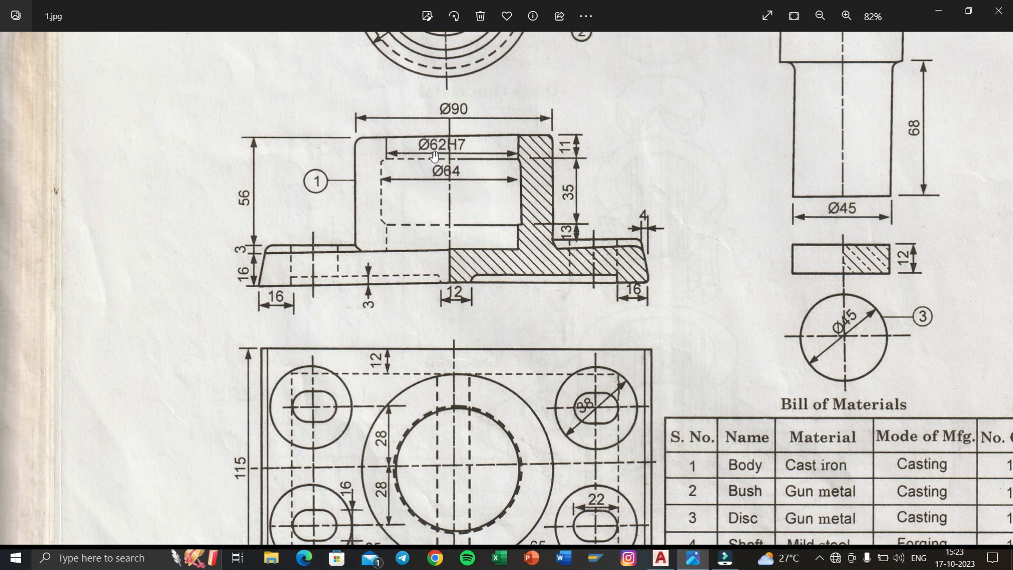
{"action": "key", "text": "alt+Tab"}
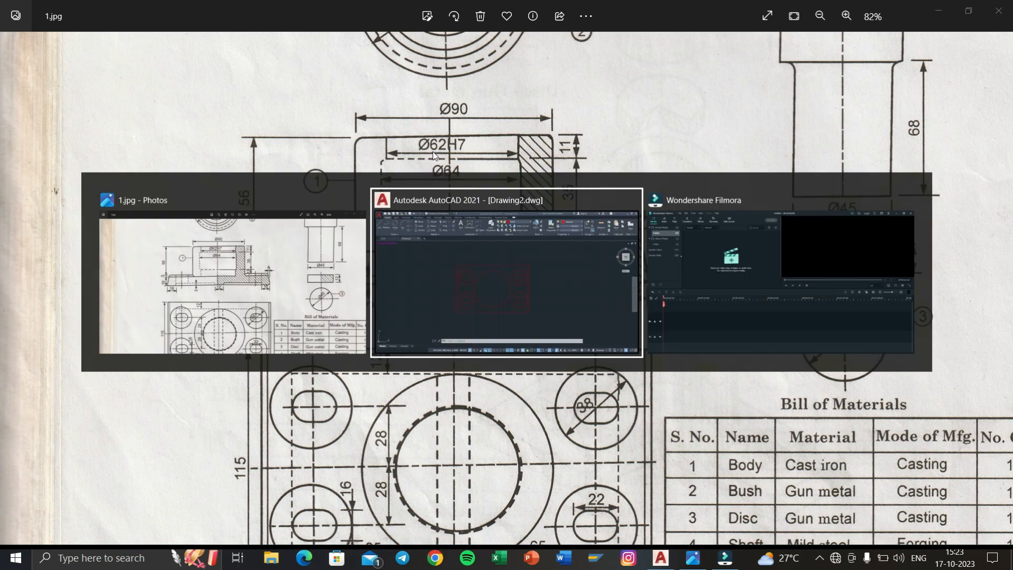
{"action": "left_click", "coordinate": [488, 236]}
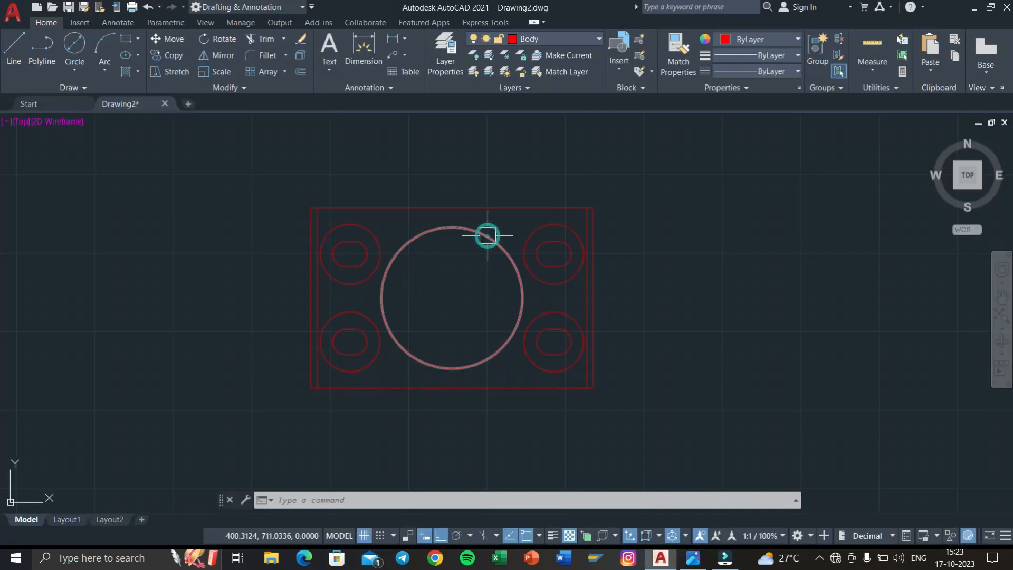
{"action": "left_click", "coordinate": [81, 42]}
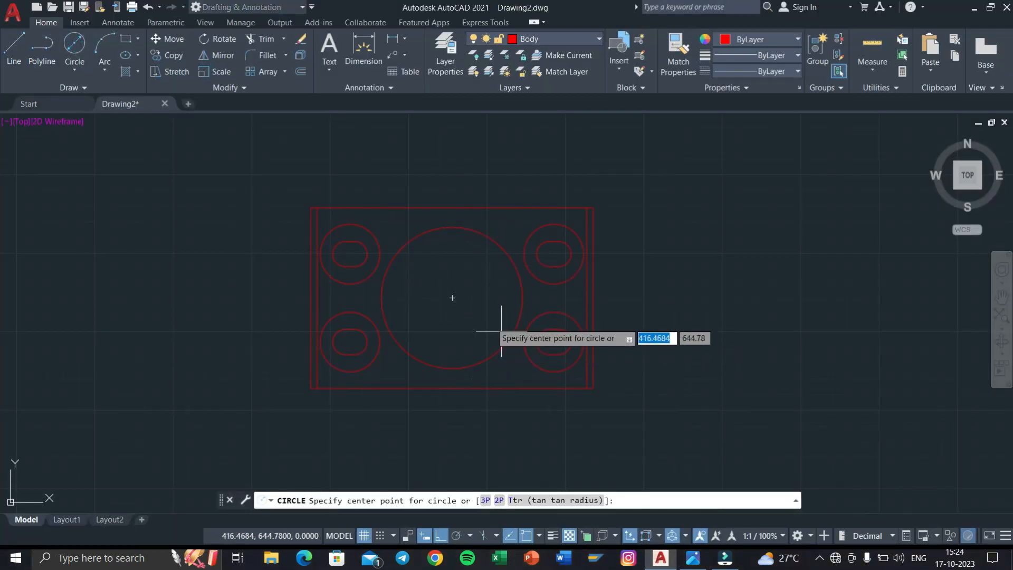
{"action": "left_click", "coordinate": [452, 297]}
{"action": "type", "text": "64"}
{"action": "key", "text": "Return"}
Step: Try a concentric circle of radius 62 at the plate's centre and undo it
{"action": "key", "text": "Return"}
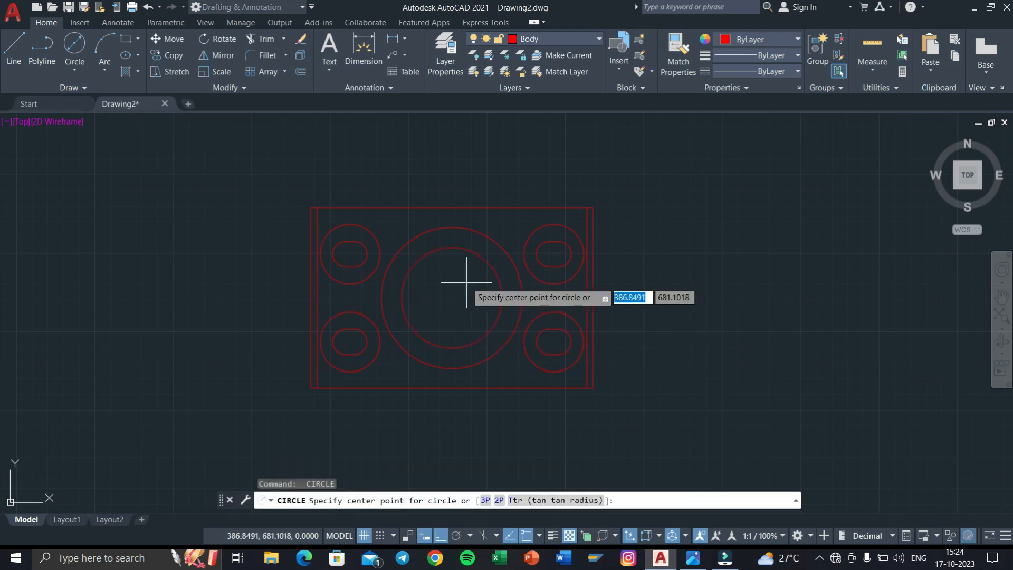
{"action": "left_click", "coordinate": [452, 297]}
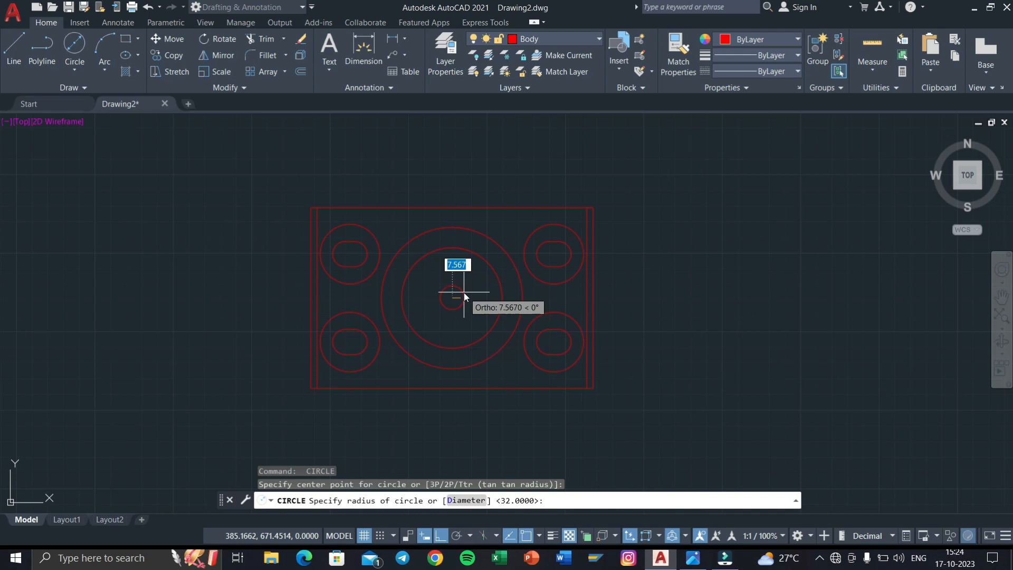
{"action": "type", "text": "62"}
{"action": "key", "text": "Return"}
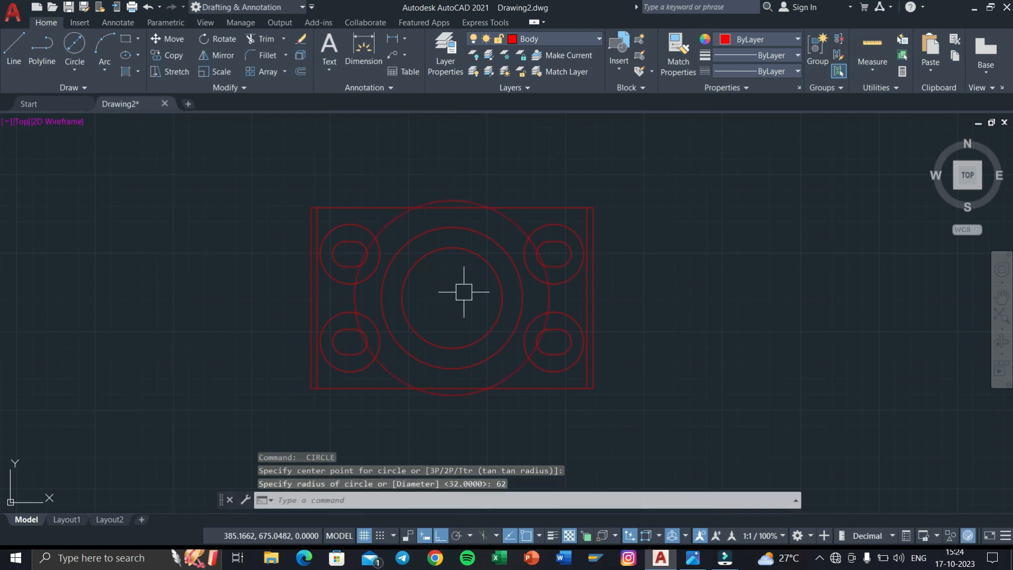
{"action": "key", "text": "ctrl+z"}
Step: Draw a 62 diameter circle concentric with the central circles
{"action": "left_click", "coordinate": [71, 51]}
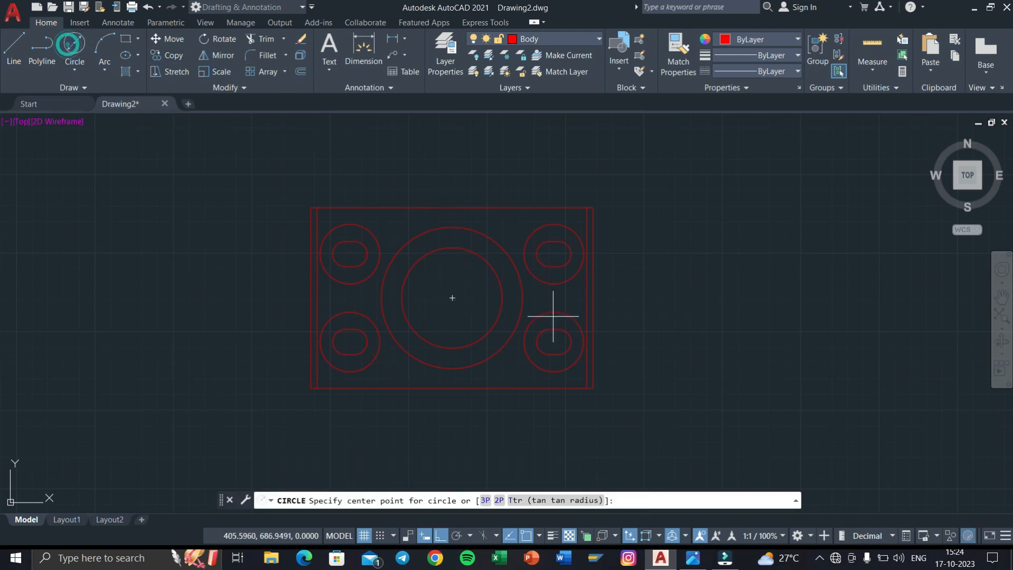
{"action": "left_click", "coordinate": [452, 298]}
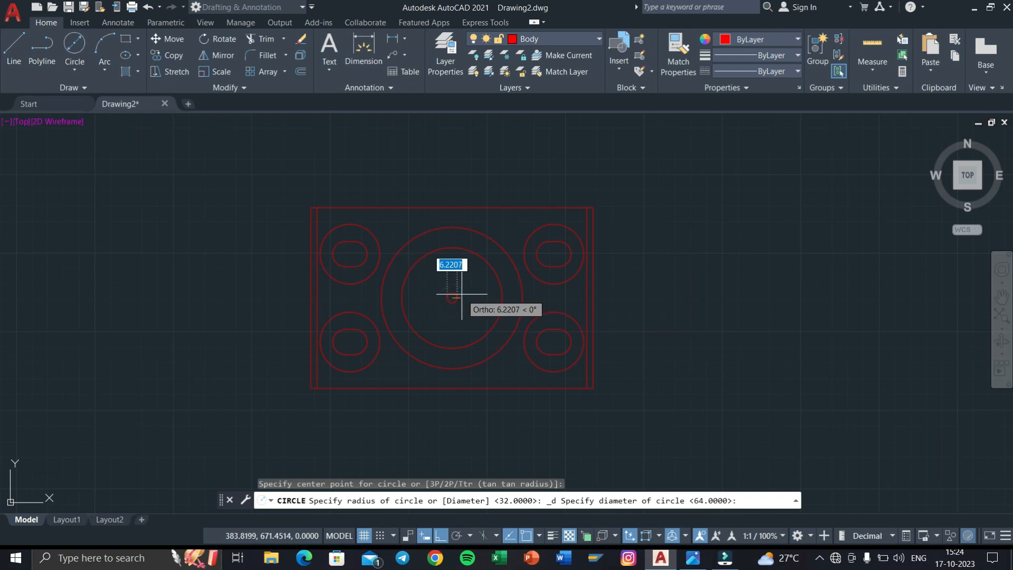
{"action": "key", "text": "Return"}
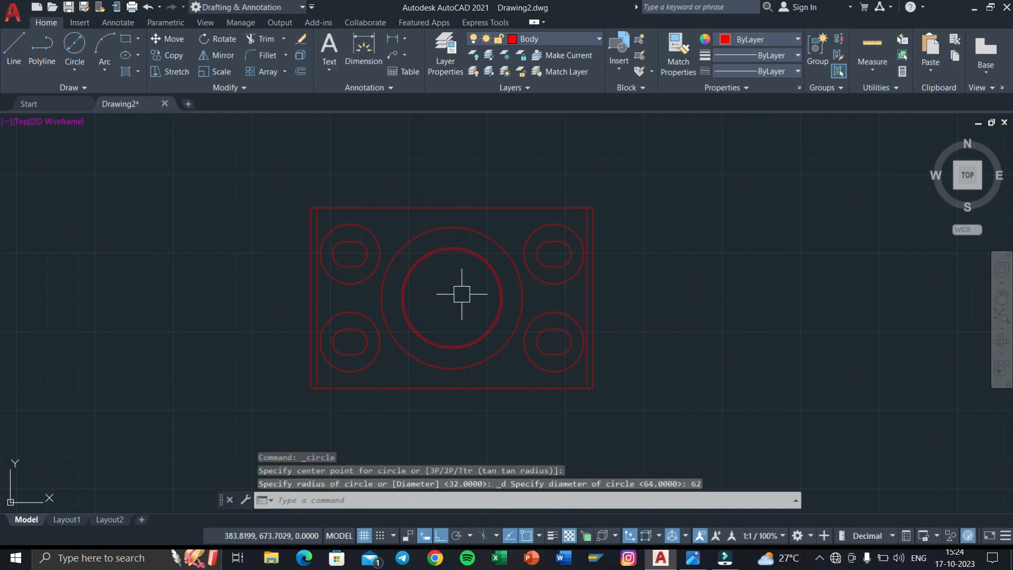
Step: Check the bore's hidden edge on the reference image in Photos, return to AutoCAD and give the 64 diameter circle a dashed ACAD linetype
{"action": "key", "text": "alt+Tab"}
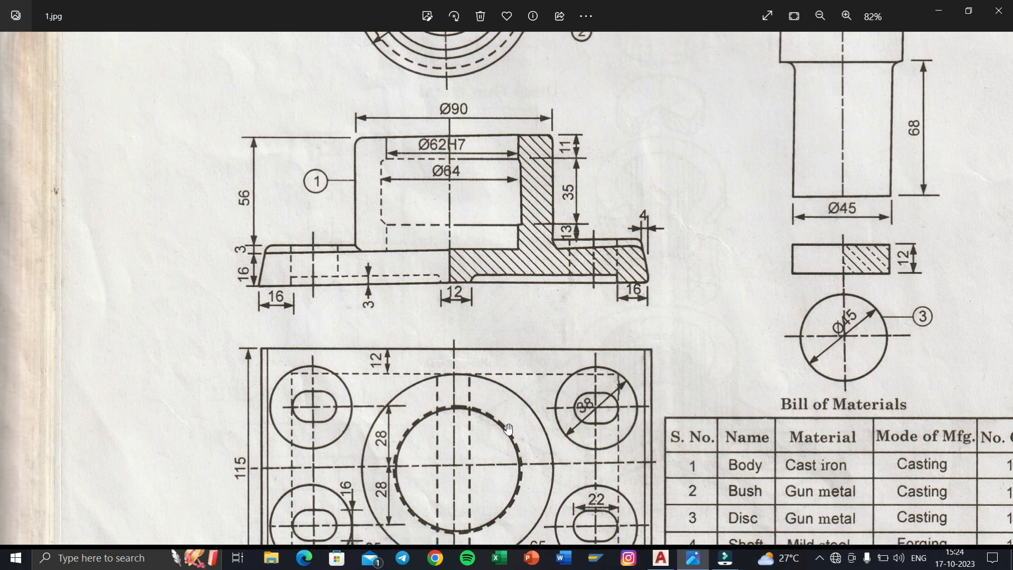
{"action": "key", "text": "alt+Tab"}
{"action": "scroll", "coordinate": [515, 290], "scroll_direction": "up", "scroll_amount": 6}
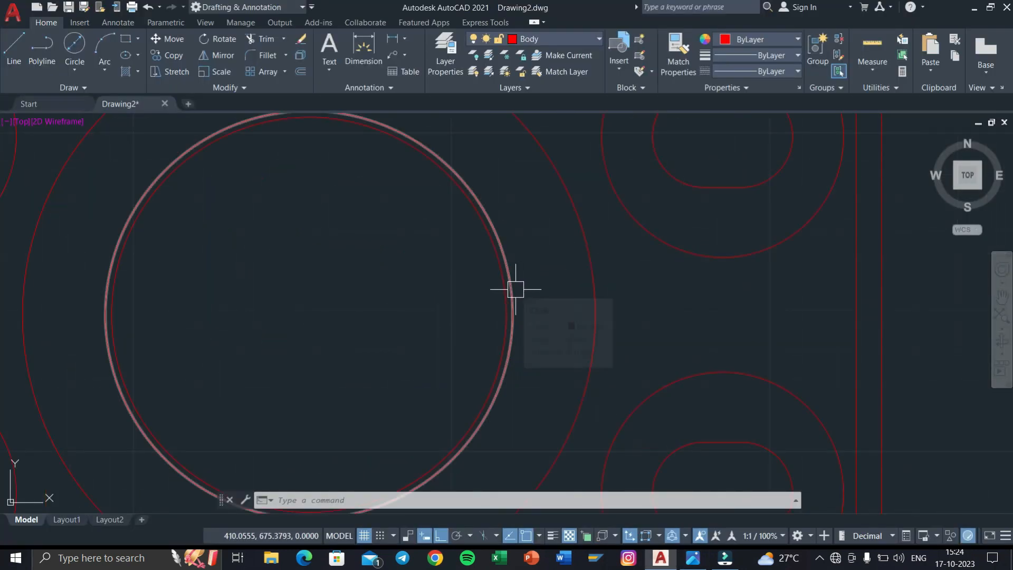
{"action": "left_click", "coordinate": [514, 290]}
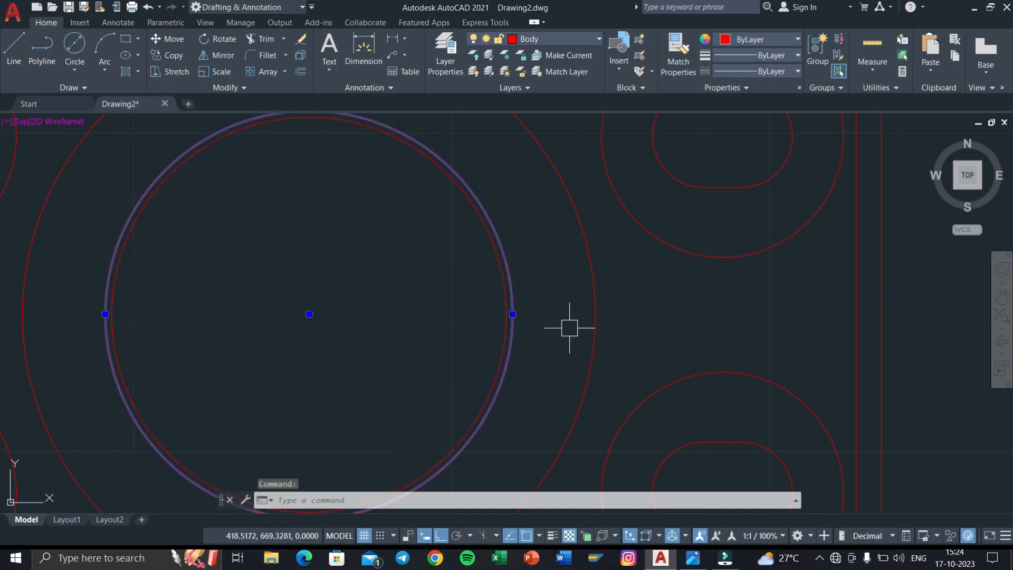
{"action": "left_click", "coordinate": [754, 73]}
{"action": "left_click", "coordinate": [753, 121]}
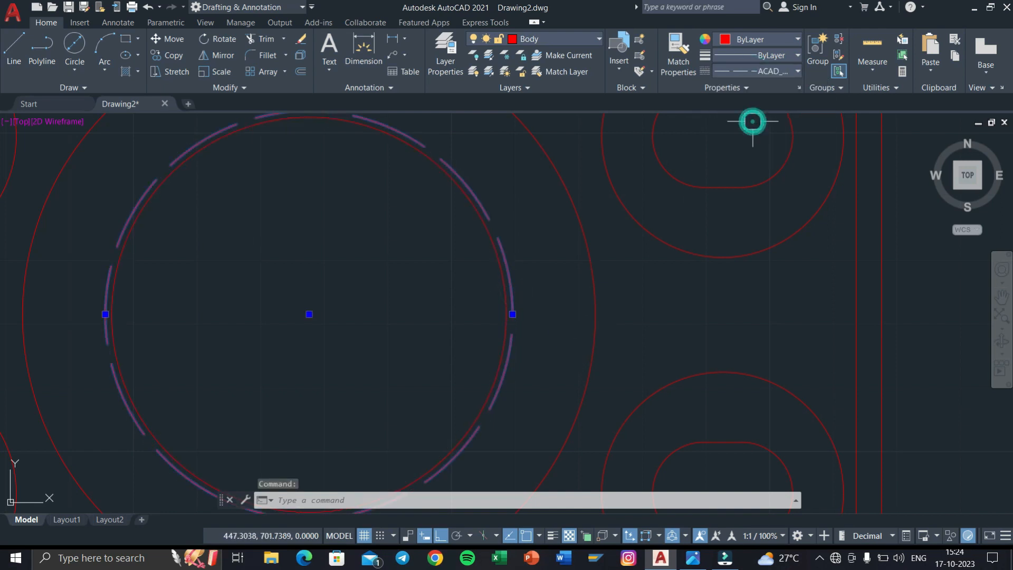
{"action": "key", "text": "Escape"}
{"action": "key", "text": "Escape"}
{"action": "key", "text": "Escape"}
{"action": "scroll", "coordinate": [533, 314], "scroll_direction": "down", "scroll_amount": 4}
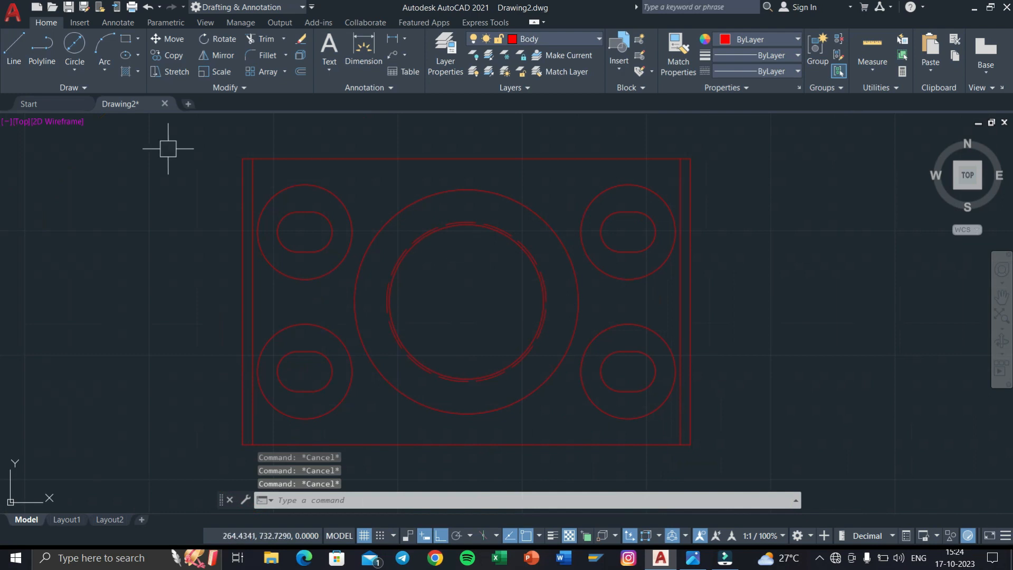
Step: Add centre marks to the four corner circles around the slots
{"action": "left_click", "coordinate": [74, 23]}
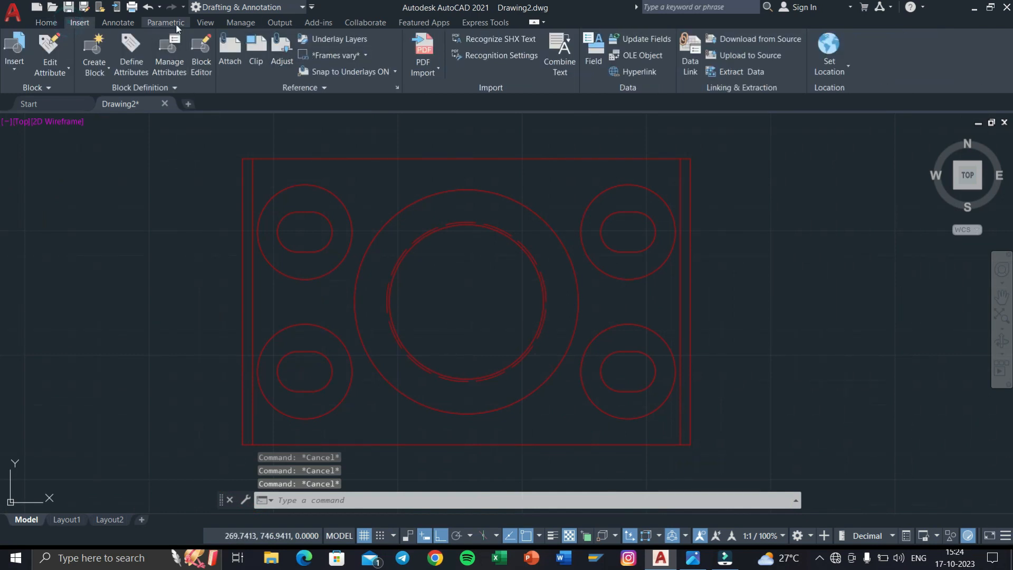
{"action": "left_click", "coordinate": [117, 23]}
{"action": "left_click", "coordinate": [433, 50]}
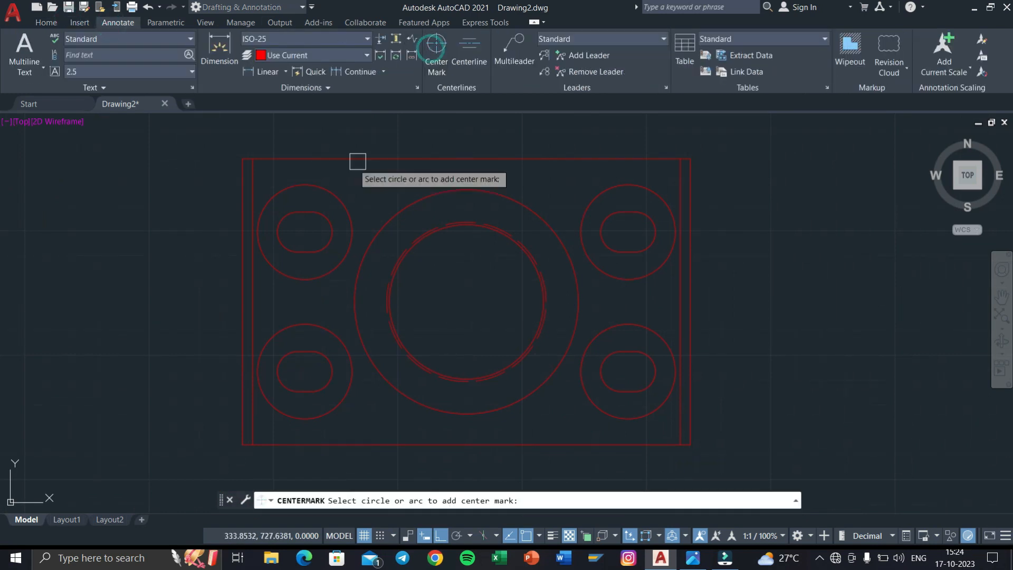
{"action": "left_click", "coordinate": [325, 201]}
{"action": "left_click", "coordinate": [644, 187]}
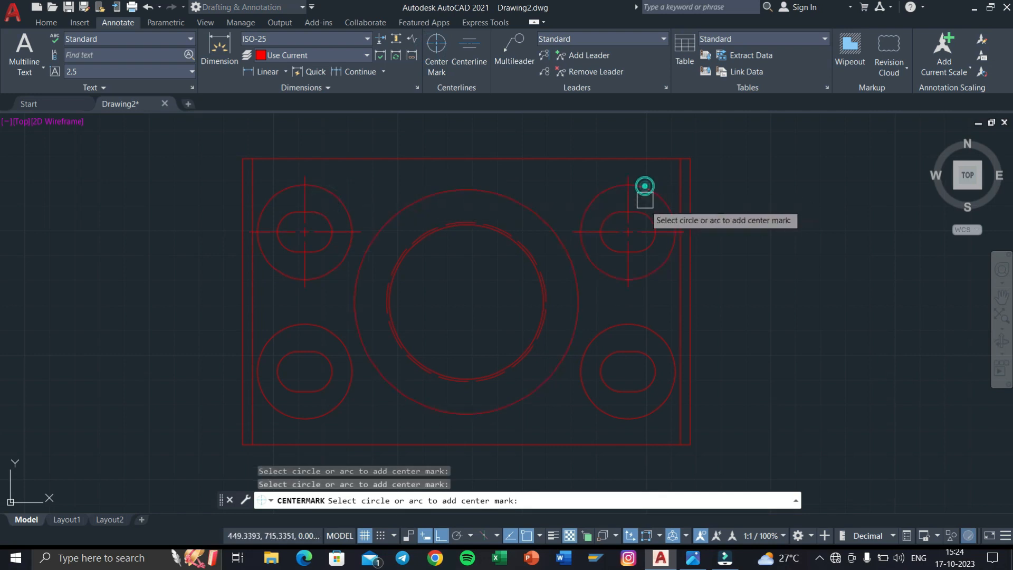
{"action": "left_click", "coordinate": [640, 321]}
{"action": "left_click", "coordinate": [332, 341]}
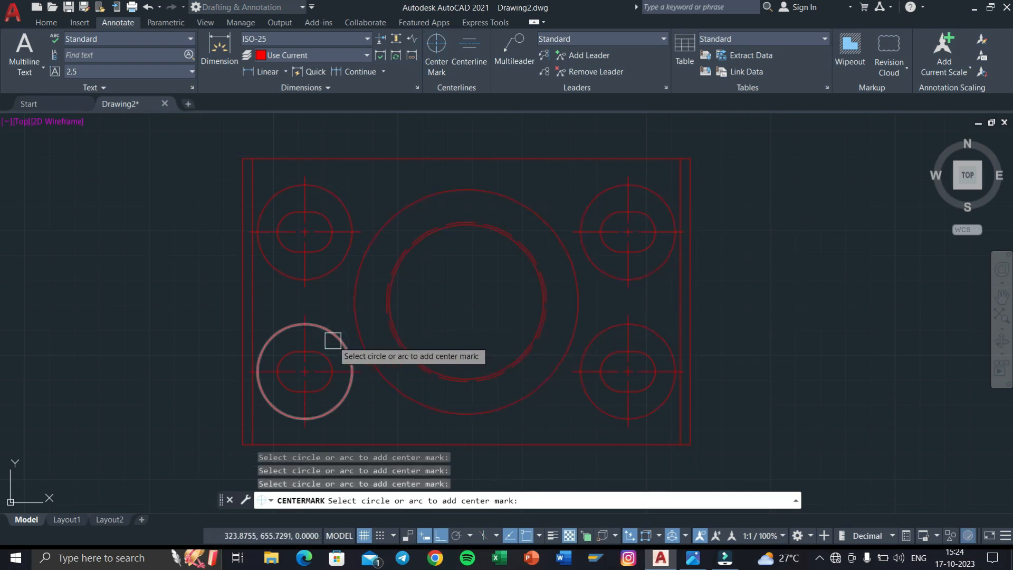
{"action": "key", "text": "Escape"}
{"action": "key", "text": "Escape"}
{"action": "key", "text": "Escape"}
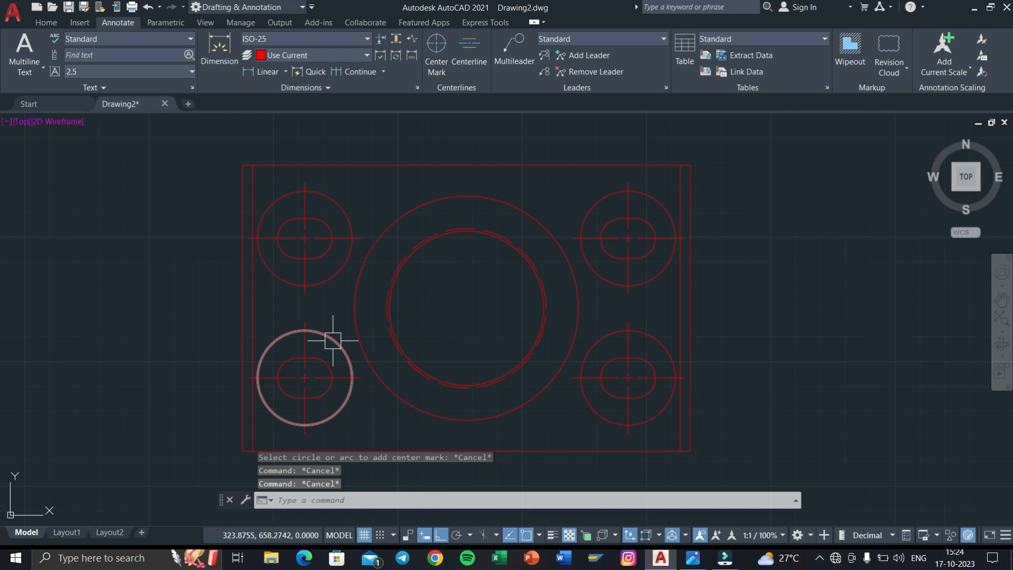
Step: Add vertical and horizontal centrelines through the plate, each between a pair of its opposite outer edges
{"action": "left_click", "coordinate": [469, 49]}
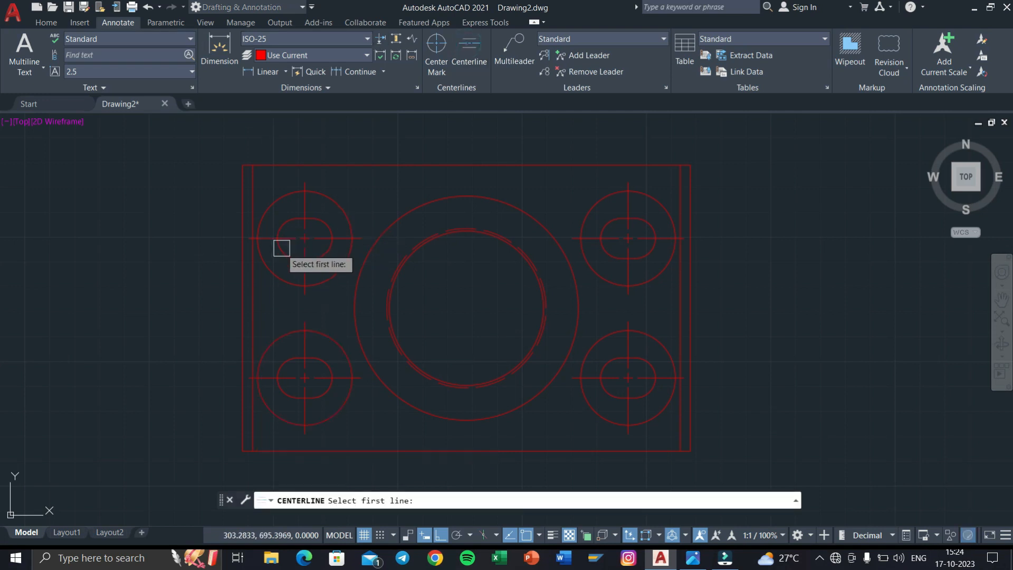
{"action": "left_click", "coordinate": [239, 292]}
{"action": "left_click", "coordinate": [684, 305]}
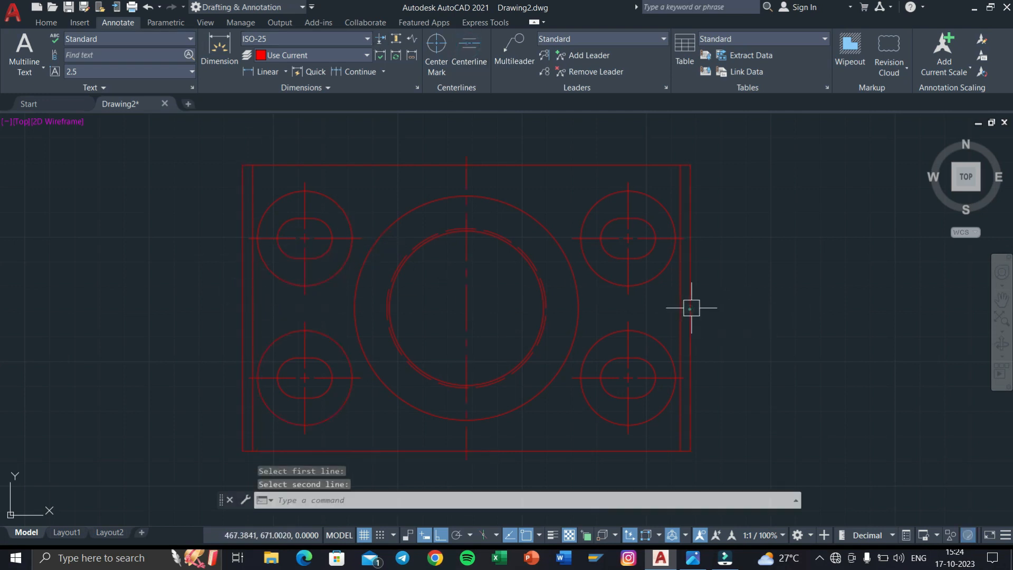
{"action": "left_click", "coordinate": [472, 49]}
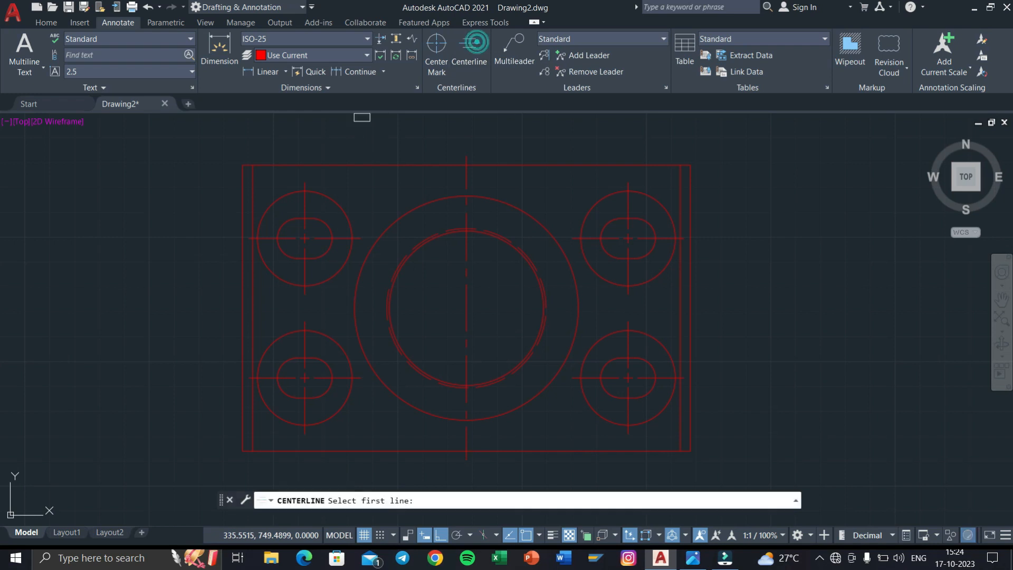
{"action": "left_click", "coordinate": [519, 161]}
{"action": "left_click", "coordinate": [551, 164]}
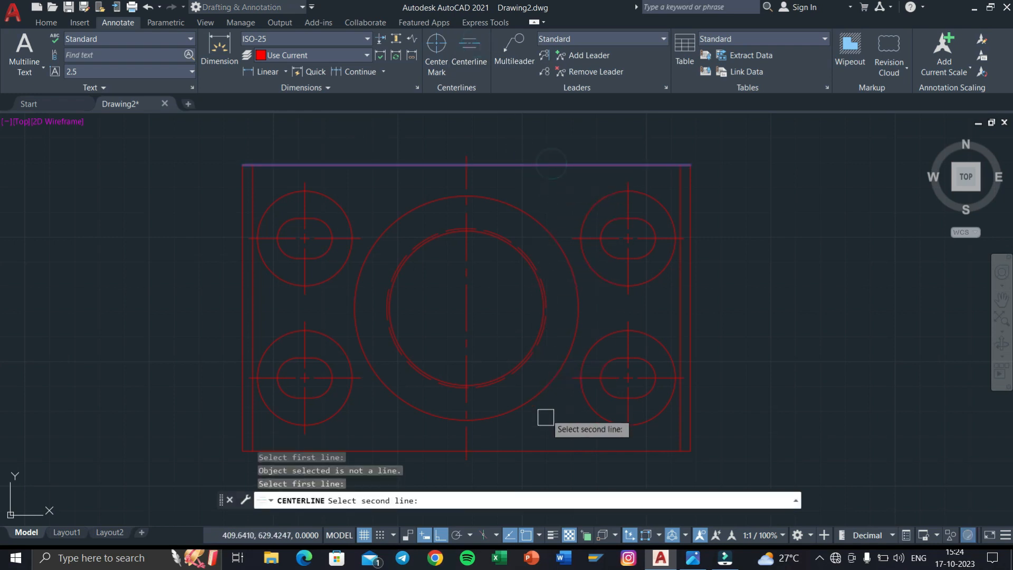
{"action": "left_click", "coordinate": [542, 451]}
{"action": "middle_click_drag", "start_coordinate": [542, 420], "coordinate": [557, 369]}
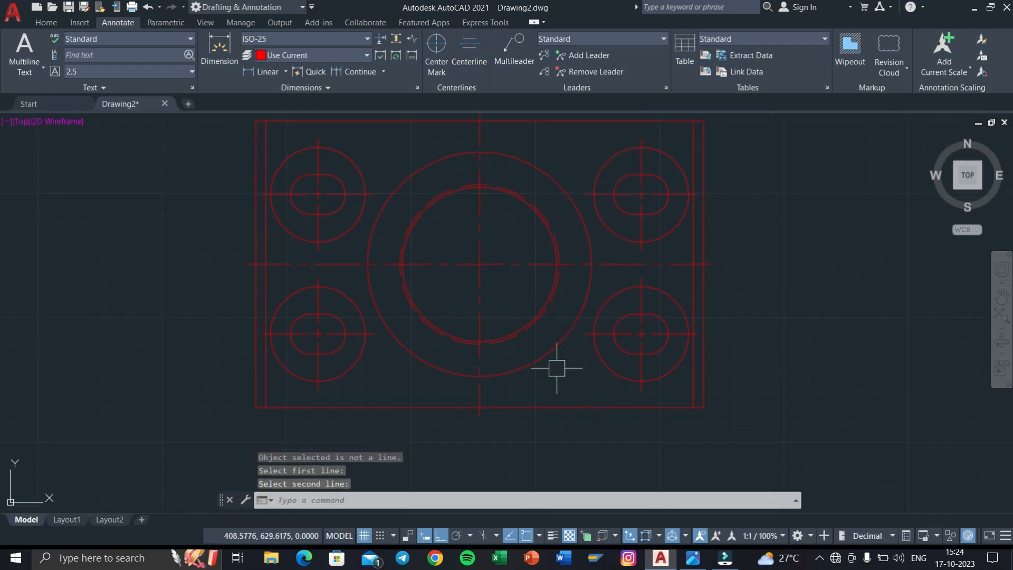
Step: Review the plan's hidden-line dimensions on the reference image in Photos, and return to AutoCAD to explode the plate's outer polyline
{"action": "key", "text": "alt+Tab"}
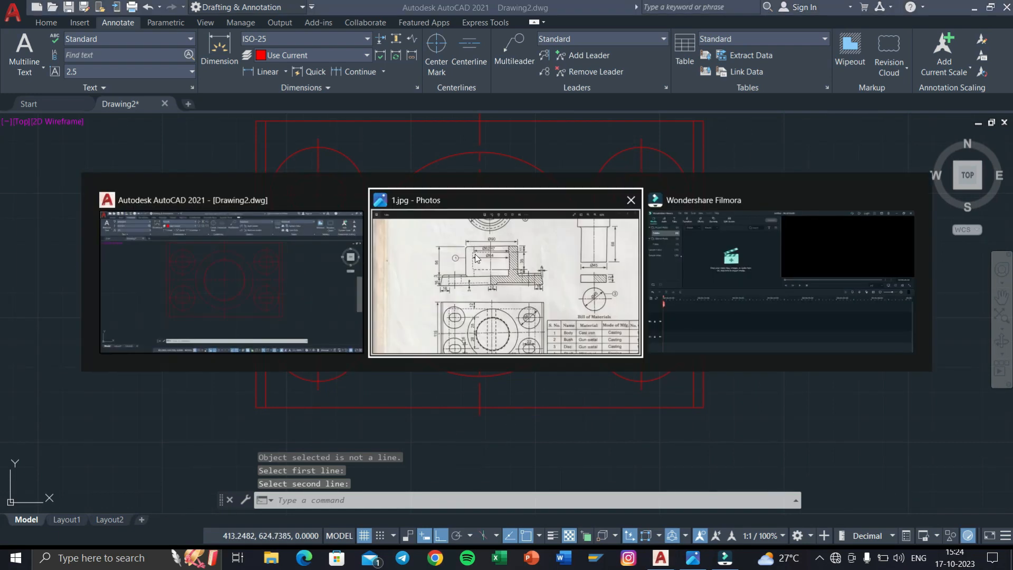
{"action": "scroll", "coordinate": [520, 295], "scroll_direction": "up", "scroll_amount": 2}
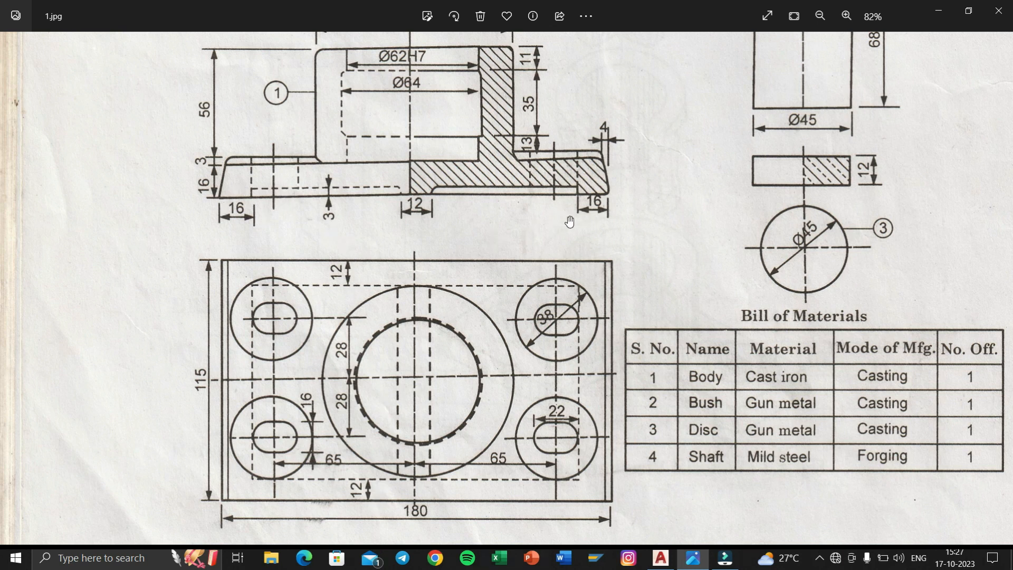
{"action": "key", "text": "super+Tab"}
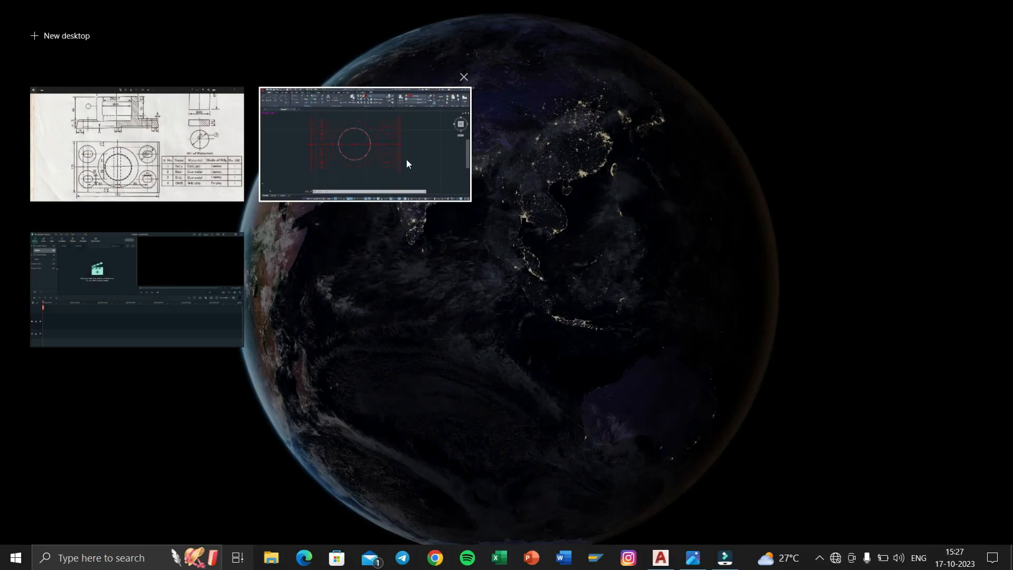
{"action": "left_click", "coordinate": [406, 159]}
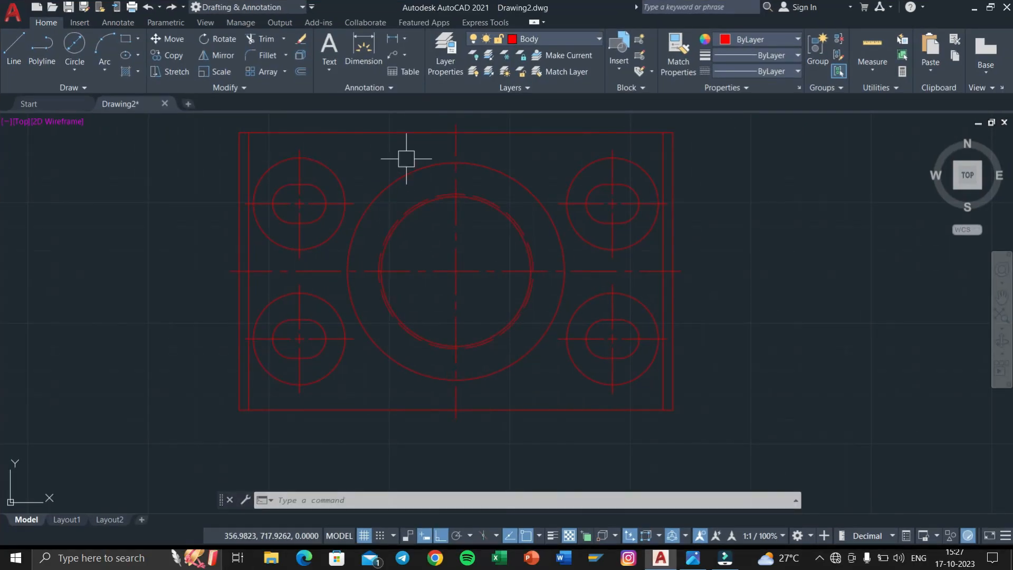
{"action": "left_click", "coordinate": [401, 133]}
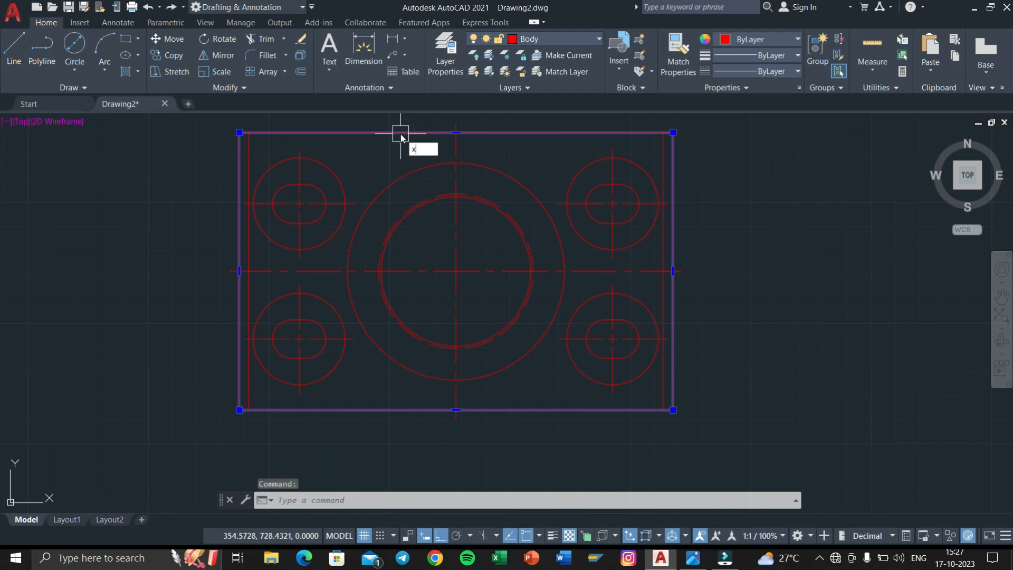
{"action": "key", "text": "Return"}
Step: Offset the plate's upper and lower outer edges 12 mm inwards
{"action": "type", "text": "o"}
{"action": "key", "text": "Return"}
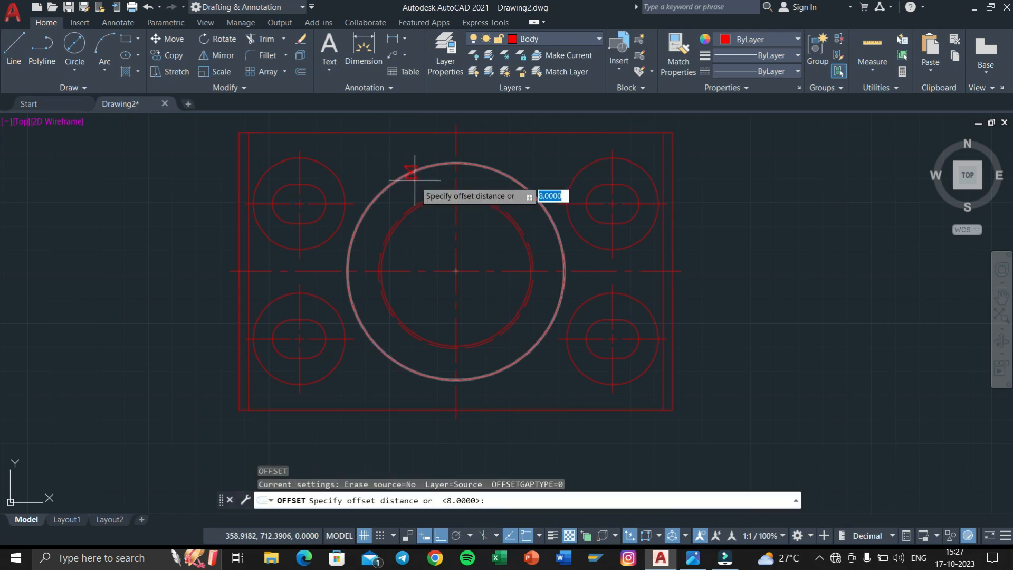
{"action": "middle_click_drag", "start_coordinate": [384, 173], "coordinate": [384, 172]}
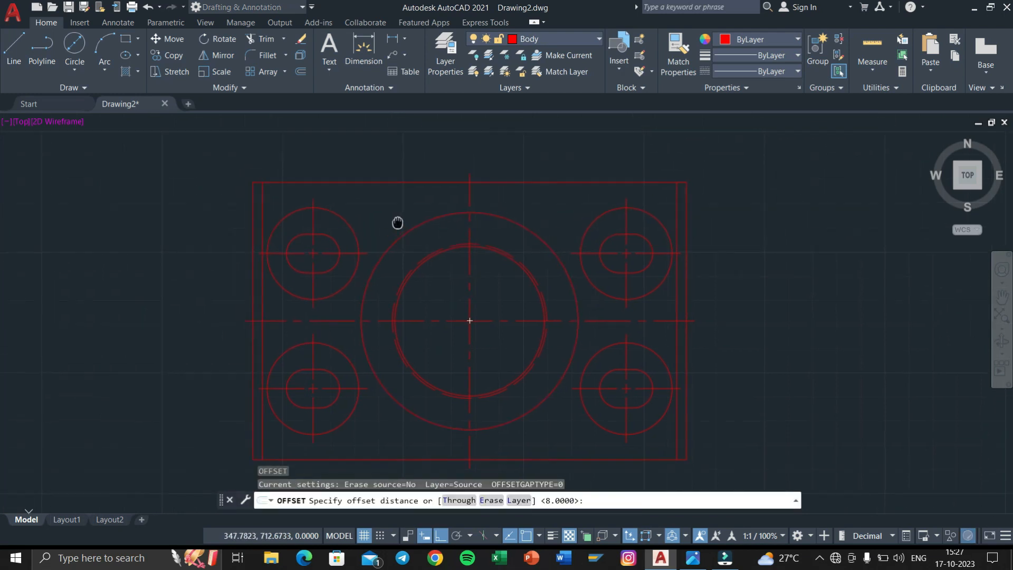
{"action": "middle_click_drag", "start_coordinate": [397, 222], "coordinate": [398, 216]}
{"action": "type", "text": "12"}
{"action": "key", "text": "Return"}
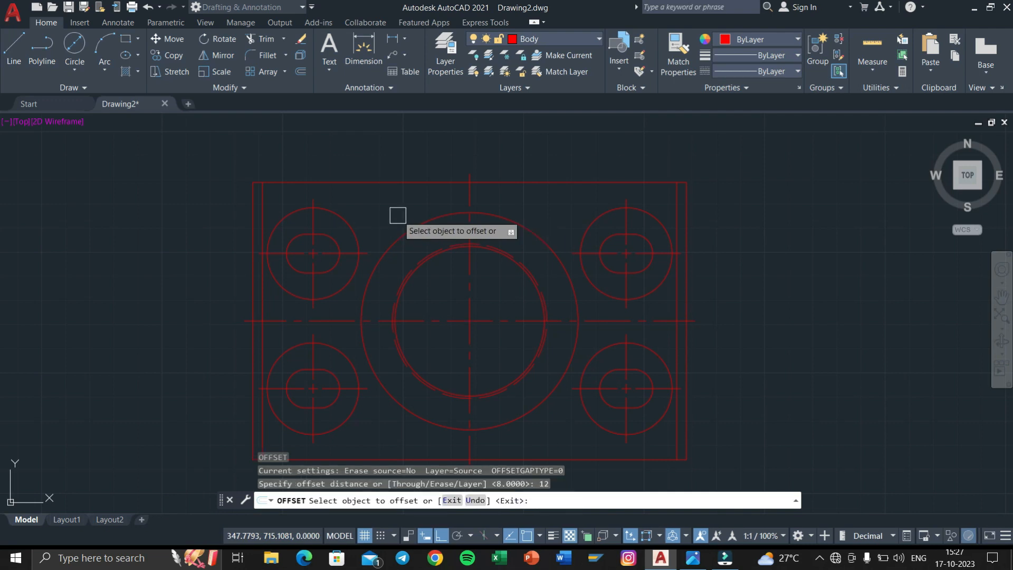
{"action": "left_click", "coordinate": [393, 182]}
{"action": "left_click", "coordinate": [394, 215]}
{"action": "middle_click_drag", "start_coordinate": [392, 376], "coordinate": [379, 269]}
{"action": "left_click", "coordinate": [378, 349]}
{"action": "middle_click_drag", "start_coordinate": [386, 327], "coordinate": [333, 416]}
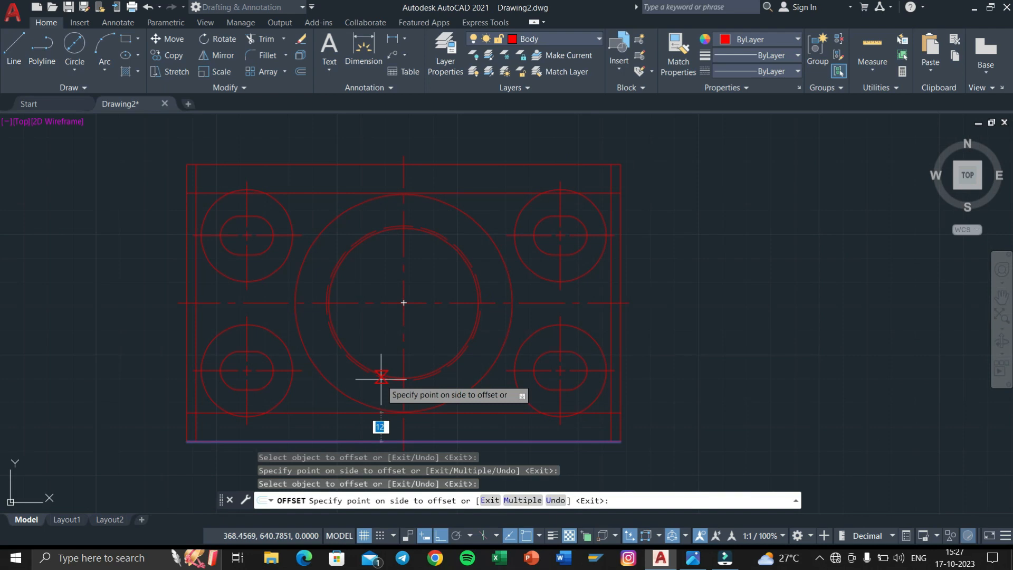
{"action": "left_click", "coordinate": [384, 375]}
{"action": "key", "text": "Return"}
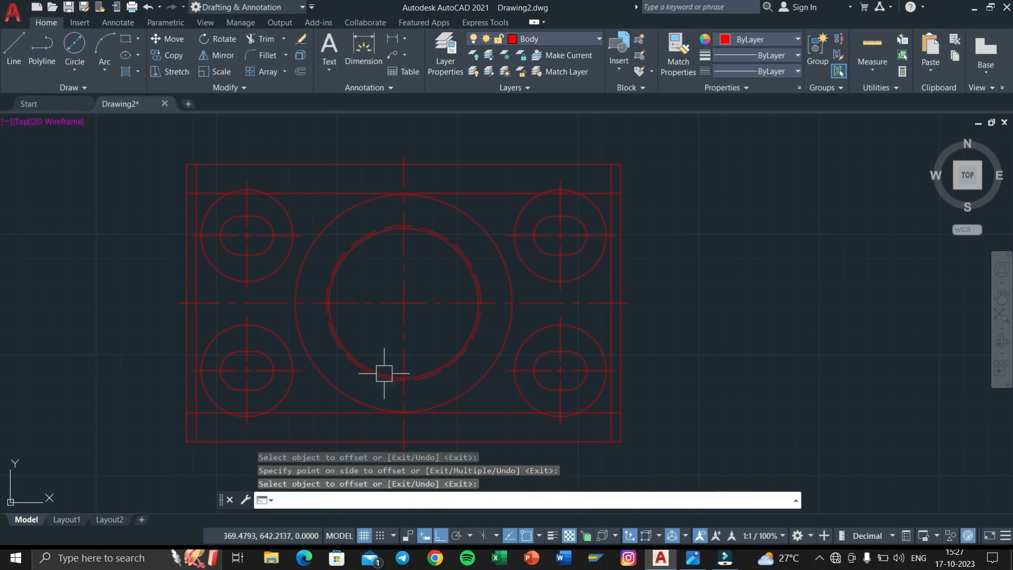
Step: Check the side offset of the plan's hidden rectangle on the reference image in Photos, and return to AutoCAD
{"action": "key", "text": "super+Tab"}
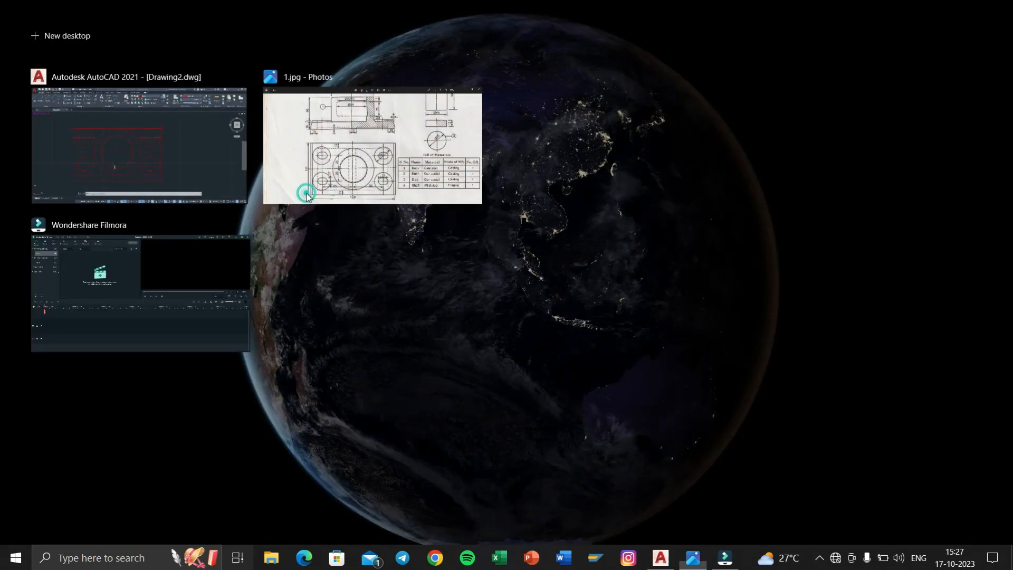
{"action": "left_click", "coordinate": [305, 193]}
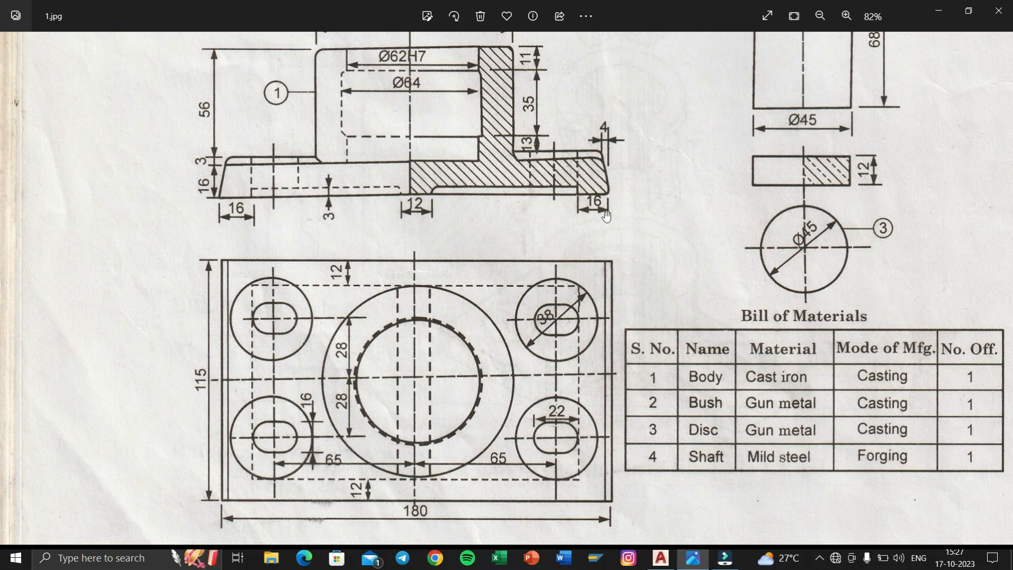
{"action": "key", "text": "super+Tab"}
{"action": "left_click", "coordinate": [449, 174]}
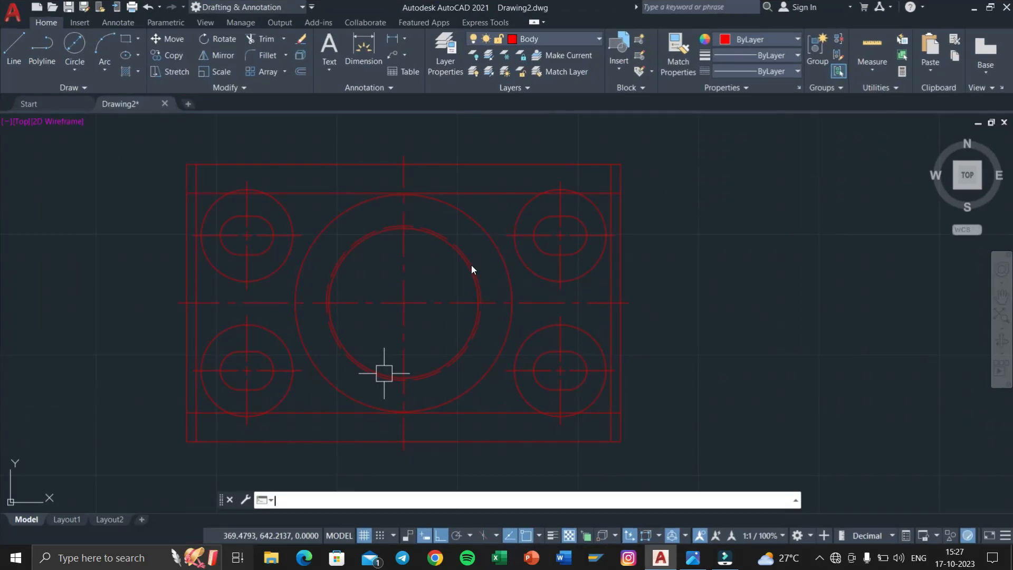
Step: Offset the plate's two vertical outer edges 16 mm inwards
{"action": "type", "text": "o"}
{"action": "key", "text": "Return"}
{"action": "type", "text": "1"}
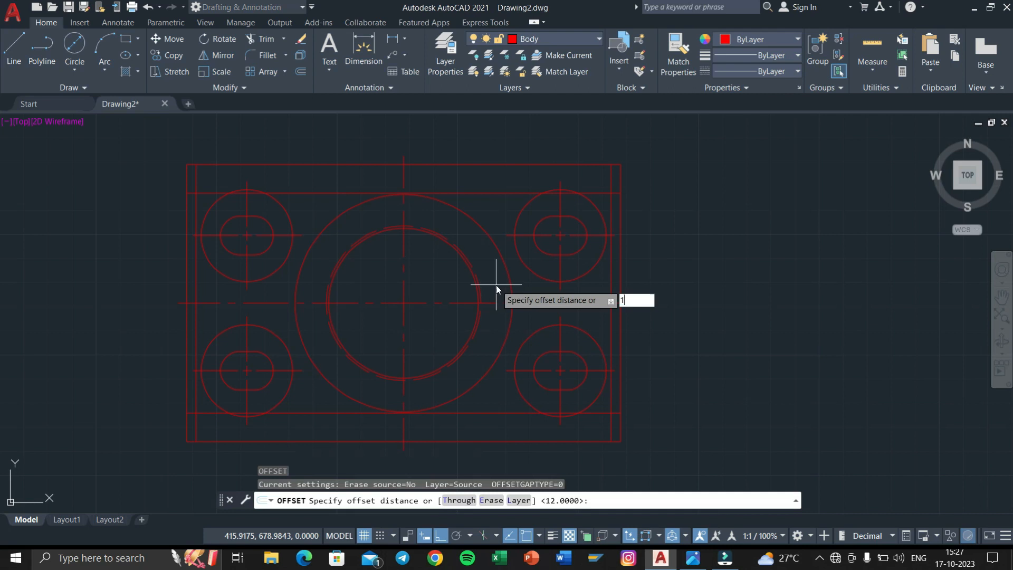
{"action": "key", "text": "Return"}
{"action": "left_click", "coordinate": [620, 285]}
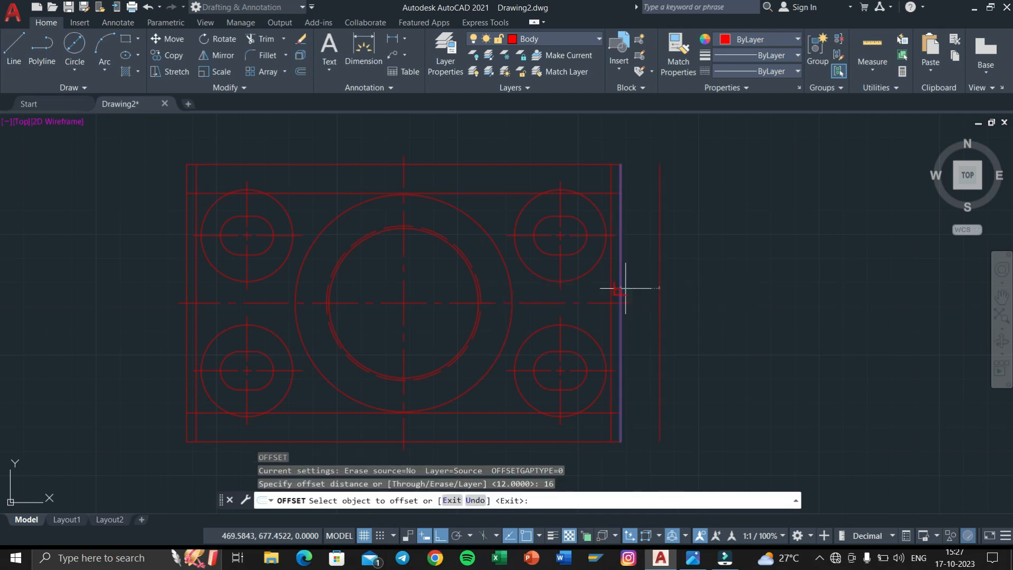
{"action": "left_click", "coordinate": [606, 290]}
{"action": "left_click", "coordinate": [186, 338]}
{"action": "left_click", "coordinate": [257, 343]}
{"action": "key", "text": "Escape"}
{"action": "key", "text": "Escape"}
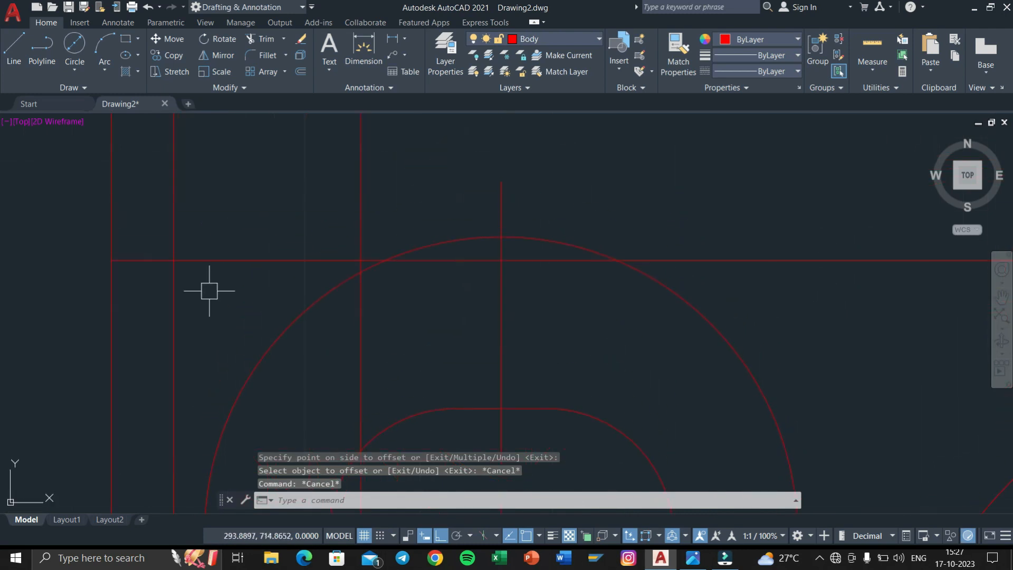
Step: Trim the overhanging ends of the four offset lines around the corners of the inner rectangle
{"action": "type", "text": "tr"}
{"action": "key", "text": "Return"}
{"action": "left_click", "coordinate": [141, 260]}
{"action": "left_click", "coordinate": [244, 260]}
{"action": "scroll", "coordinate": [355, 226], "scroll_direction": "down", "scroll_amount": 5}
{"action": "scroll", "coordinate": [336, 255], "scroll_direction": "up", "scroll_amount": 2}
{"action": "scroll", "coordinate": [514, 307], "scroll_direction": "up", "scroll_amount": 5}
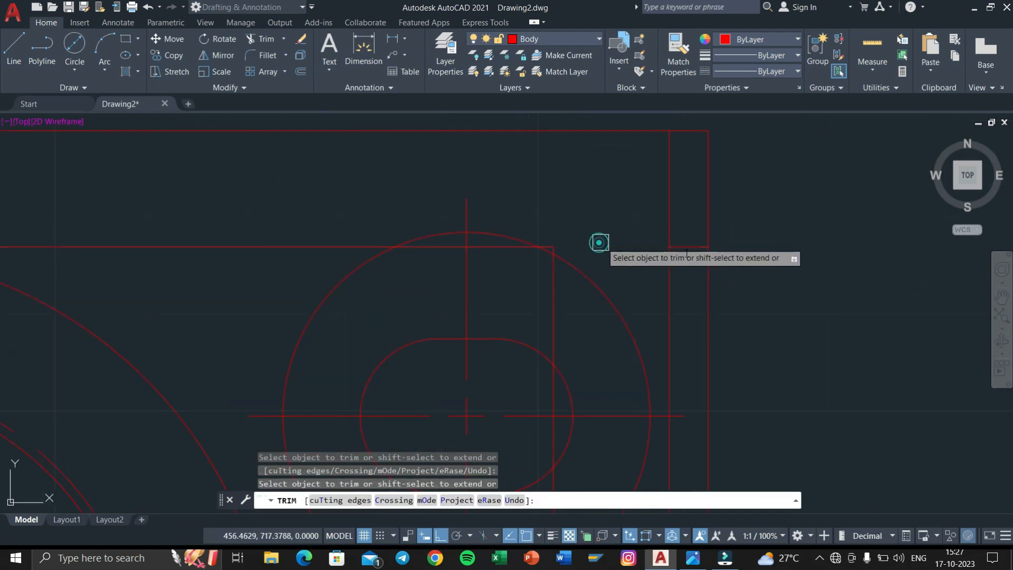
{"action": "scroll", "coordinate": [683, 322], "scroll_direction": "down", "scroll_amount": 6}
{"action": "scroll", "coordinate": [684, 366], "scroll_direction": "up", "scroll_amount": 5}
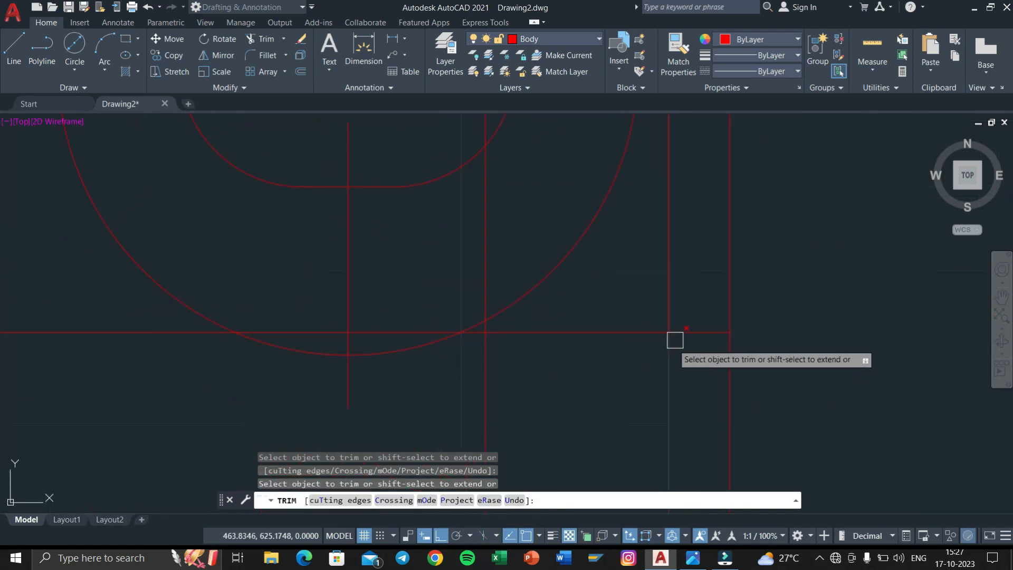
{"action": "scroll", "coordinate": [499, 395], "scroll_direction": "down", "scroll_amount": 4}
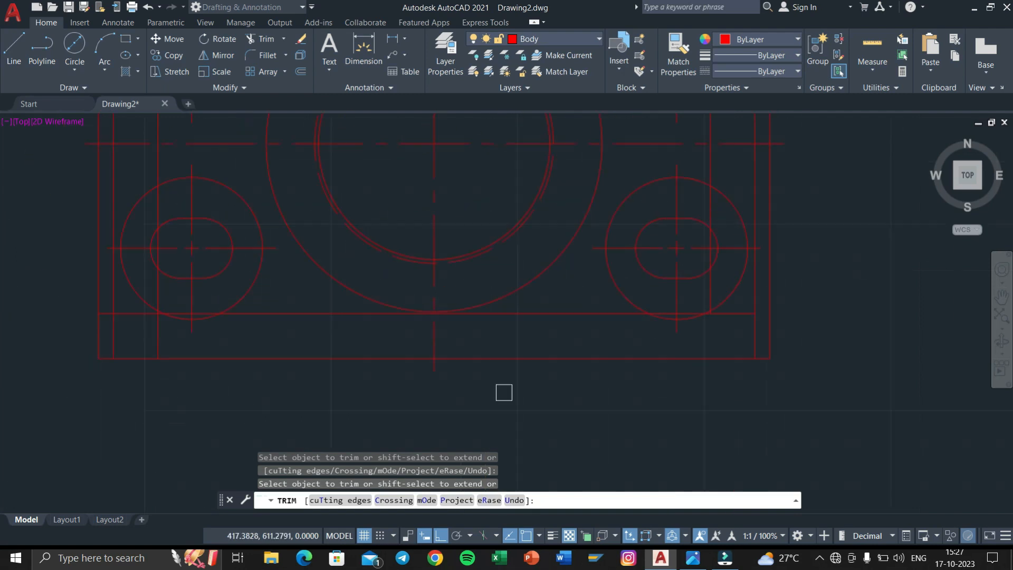
{"action": "scroll", "coordinate": [522, 351], "scroll_direction": "up", "scroll_amount": 4}
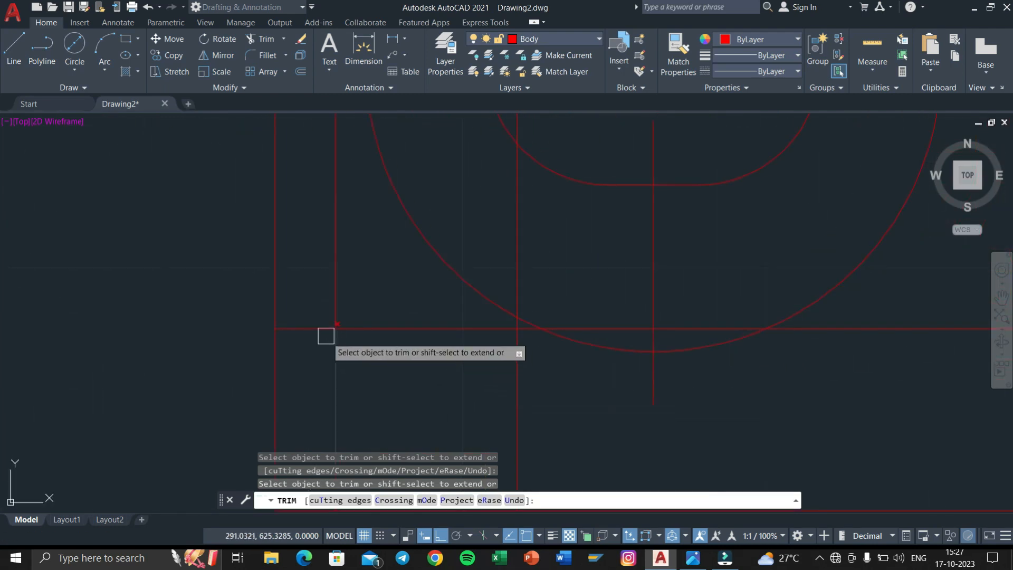
{"action": "left_click", "coordinate": [410, 329]}
{"action": "left_click", "coordinate": [519, 401]}
{"action": "key", "text": "Return"}
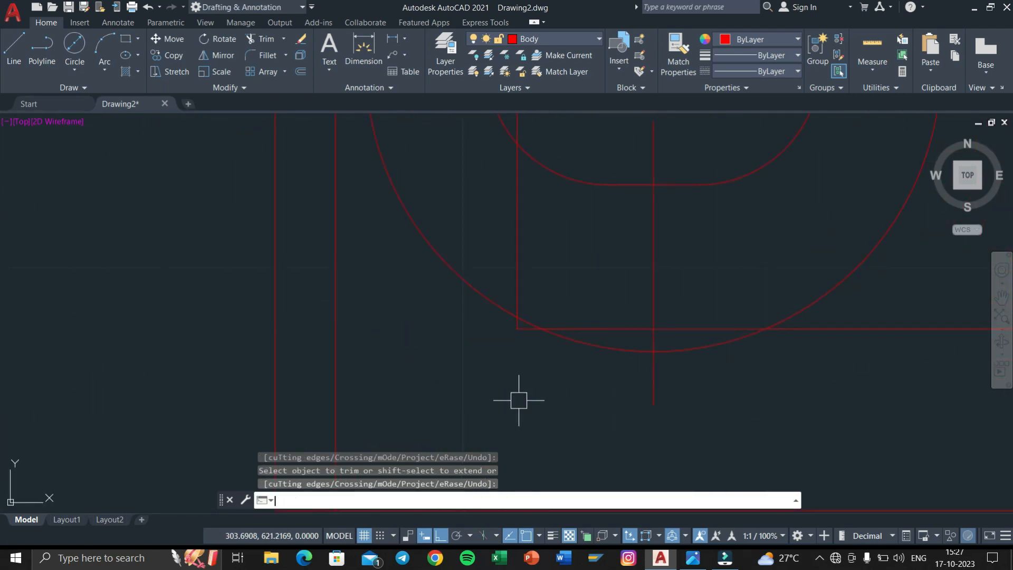
{"action": "key", "text": "Return"}
{"action": "scroll", "coordinate": [555, 403], "scroll_direction": "down", "scroll_amount": 5}
{"action": "scroll", "coordinate": [610, 400], "scroll_direction": "down", "scroll_amount": 3}
{"action": "scroll", "coordinate": [516, 384], "scroll_direction": "up", "scroll_amount": 6}
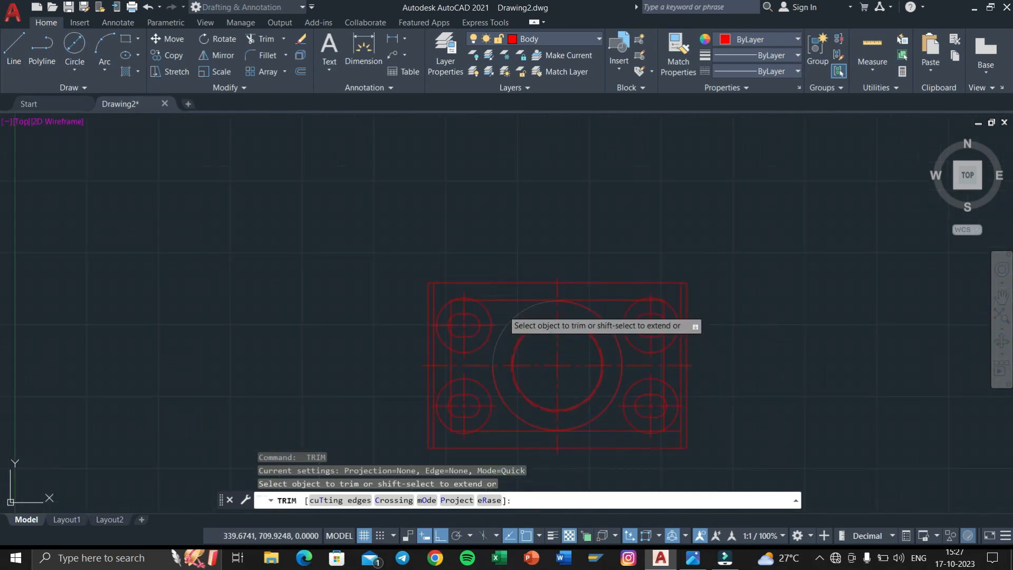
{"action": "key", "text": "Escape"}
Step: Give the four lines of the inner rectangle the dashed ACAD_ISO02W100 linetype
{"action": "left_click", "coordinate": [485, 305]}
{"action": "left_click", "coordinate": [429, 377]}
{"action": "middle_click_drag", "start_coordinate": [546, 334], "coordinate": [457, 279]}
{"action": "left_click", "coordinate": [674, 344]}
{"action": "left_click", "coordinate": [601, 449]}
{"action": "left_click", "coordinate": [766, 71]}
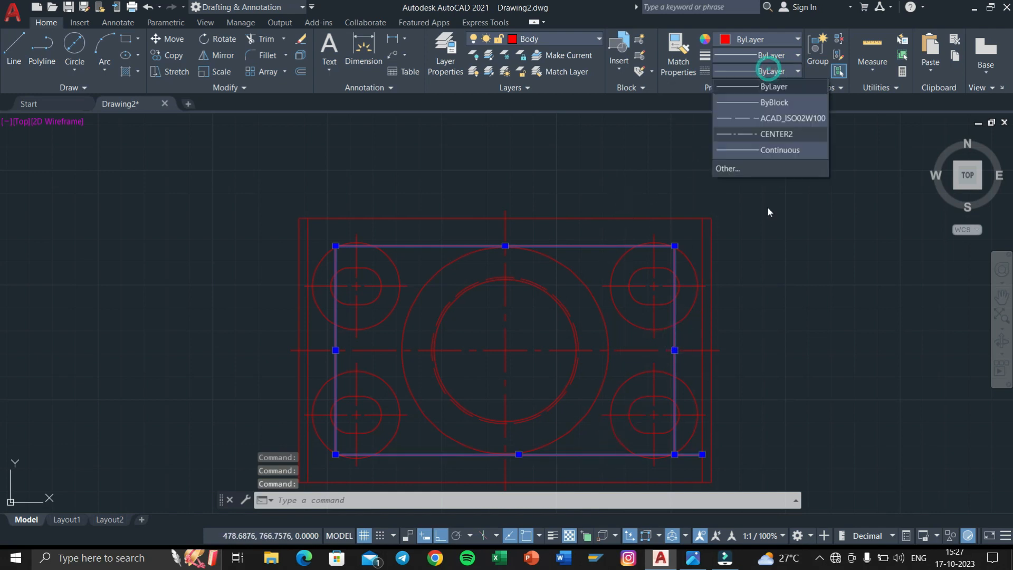
{"action": "left_click", "coordinate": [762, 118]}
{"action": "key", "text": "Escape"}
{"action": "key", "text": "Escape"}
{"action": "key", "text": "Escape"}
Step: Start the Line command, check the central hidden strip's width on the reference image in Photos, and return to AutoCAD
{"action": "scroll", "coordinate": [556, 304], "scroll_direction": "up", "scroll_amount": 2}
{"action": "type", "text": "l"}
{"action": "key", "text": "Return"}
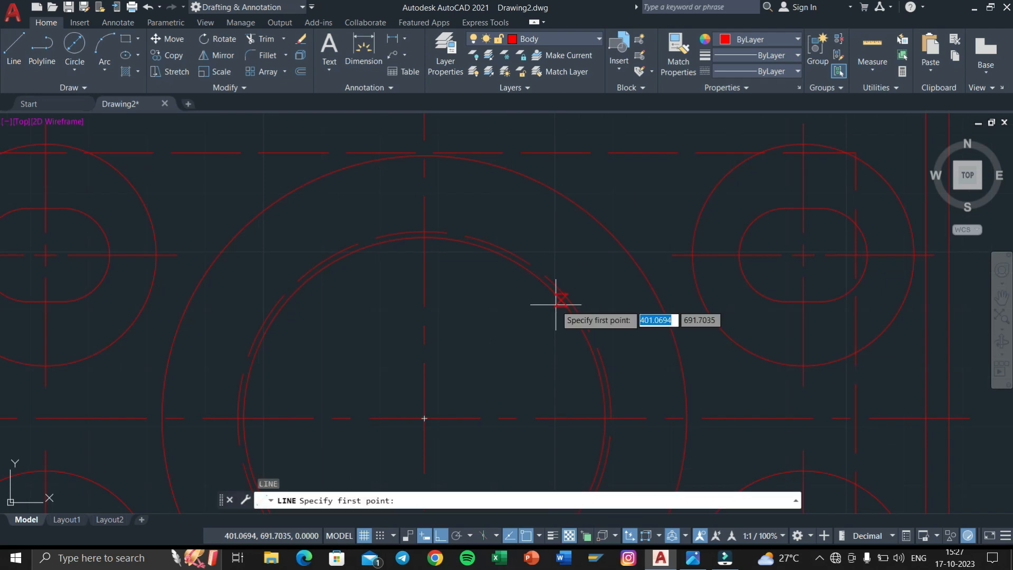
{"action": "key", "text": "super+Tab"}
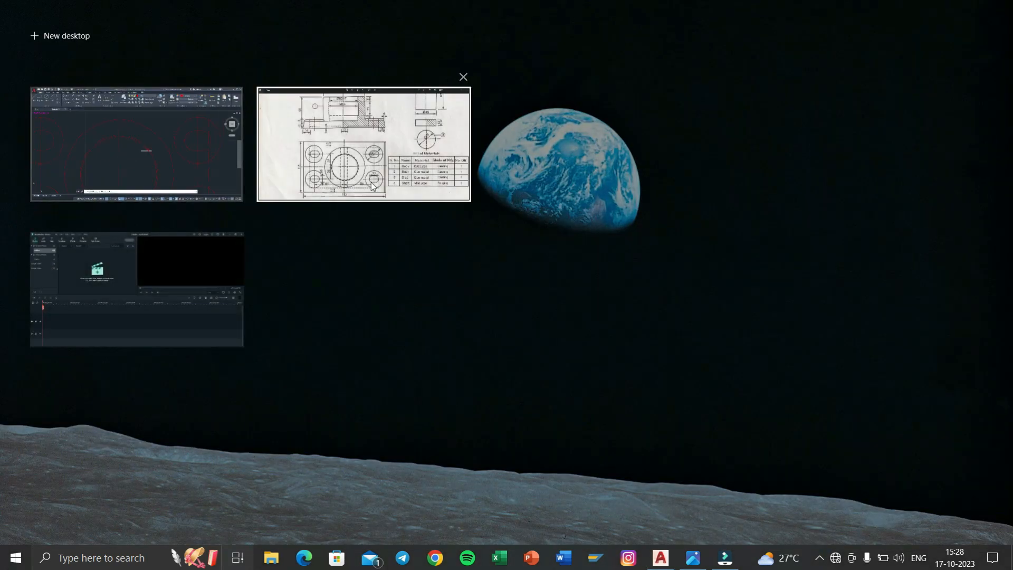
{"action": "left_click", "coordinate": [411, 190]}
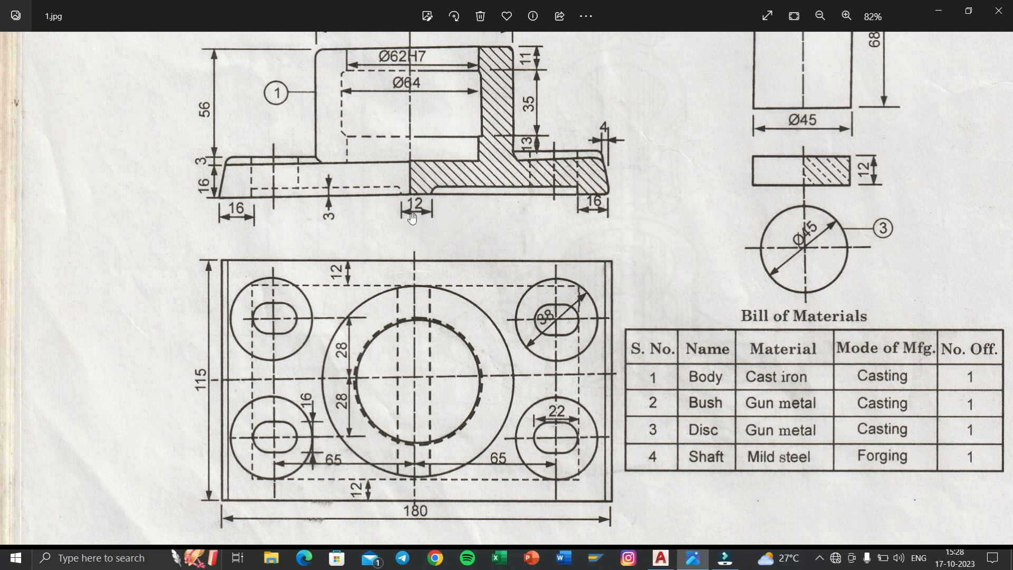
{"action": "key", "text": "super+Tab"}
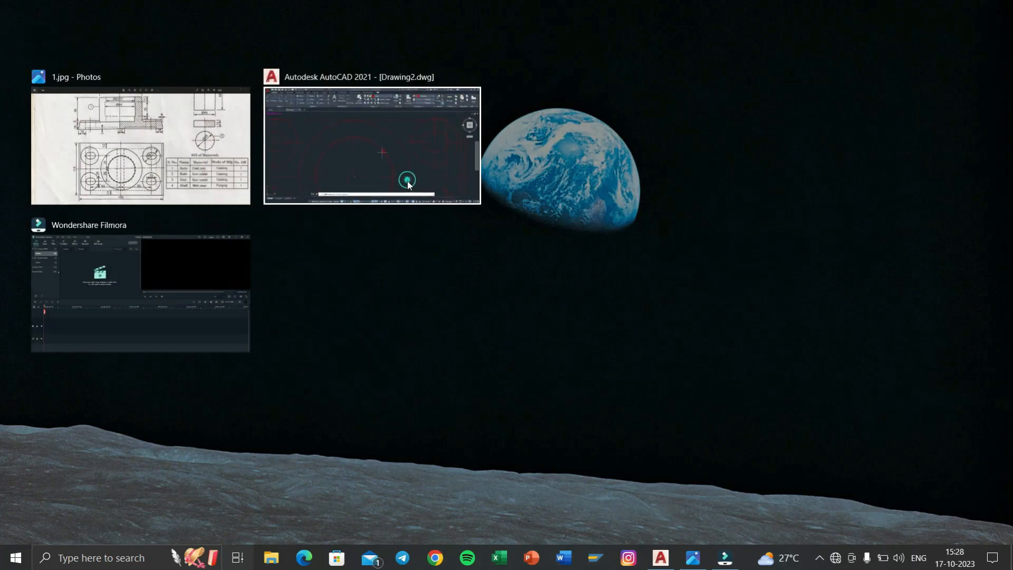
{"action": "left_click", "coordinate": [407, 176]}
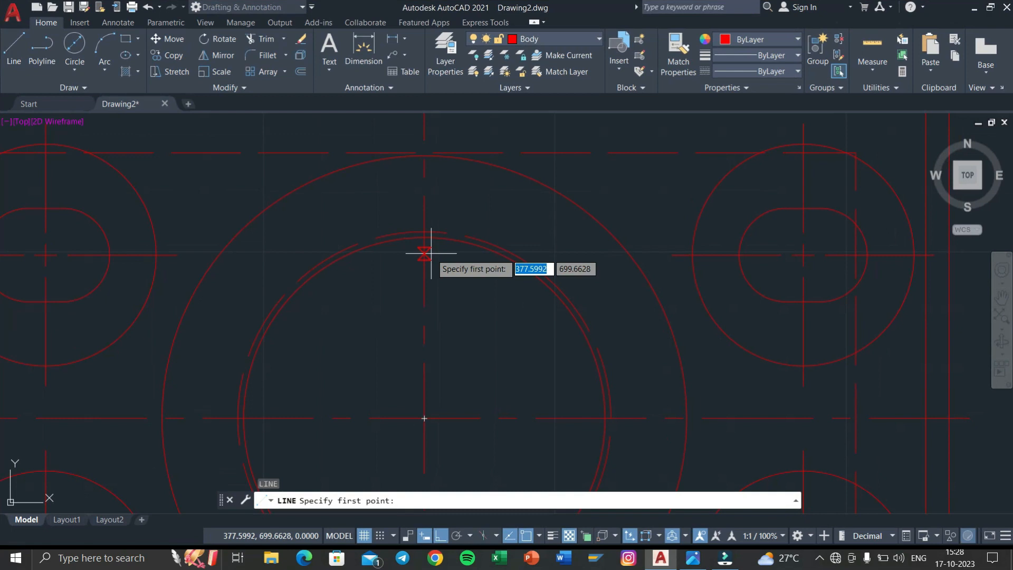
Step: Draw a line 6 mm to the right from the upper dashed edge's midpoint, continuing vertically down to the lower dashed edge
{"action": "left_click", "coordinate": [425, 151]}
{"action": "type", "text": "6"}
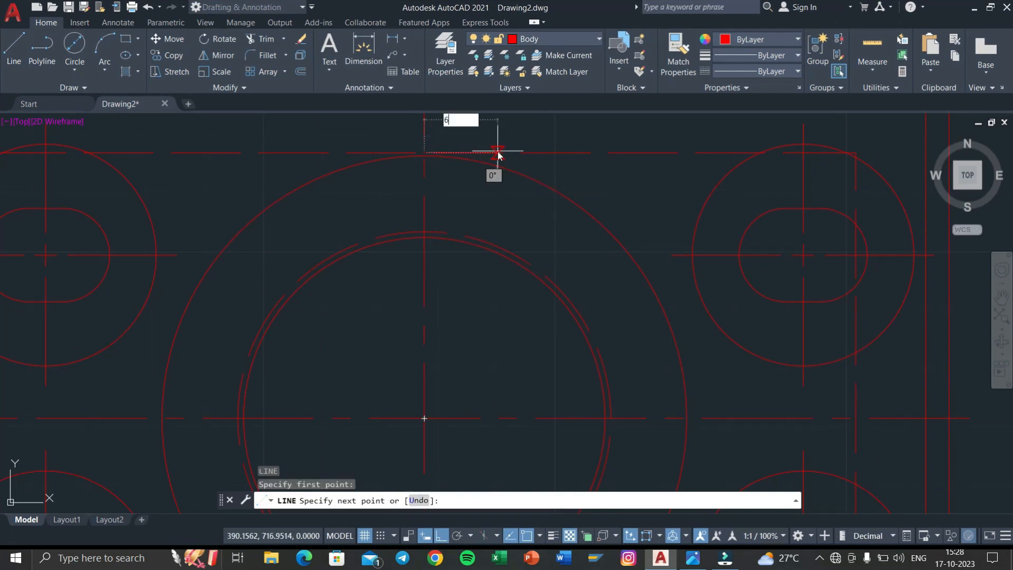
{"action": "key", "text": "Return"}
{"action": "middle_click_drag", "start_coordinate": [517, 339], "coordinate": [505, 175]}
{"action": "scroll", "coordinate": [485, 343], "scroll_direction": "down", "scroll_amount": 5}
{"action": "scroll", "coordinate": [481, 364], "scroll_direction": "up", "scroll_amount": 5}
{"action": "left_click", "coordinate": [463, 404]}
{"action": "right_click", "coordinate": [462, 405]}
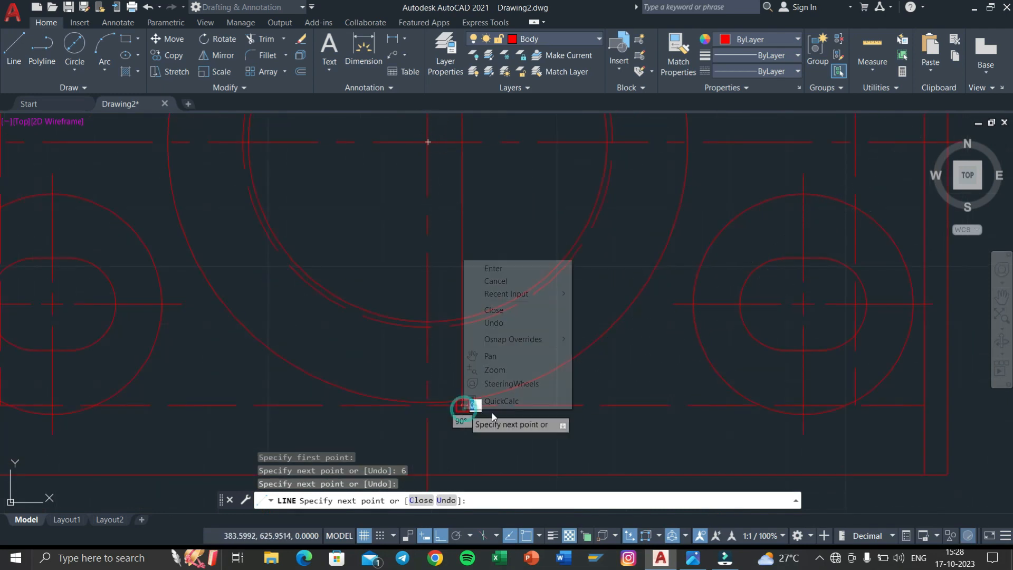
{"action": "left_click", "coordinate": [501, 266]}
Step: Delete the short 6 mm construction segment at the upper dashed edge
{"action": "scroll", "coordinate": [499, 243], "scroll_direction": "down", "scroll_amount": 4}
{"action": "middle_click_drag", "start_coordinate": [499, 243], "coordinate": [504, 374]}
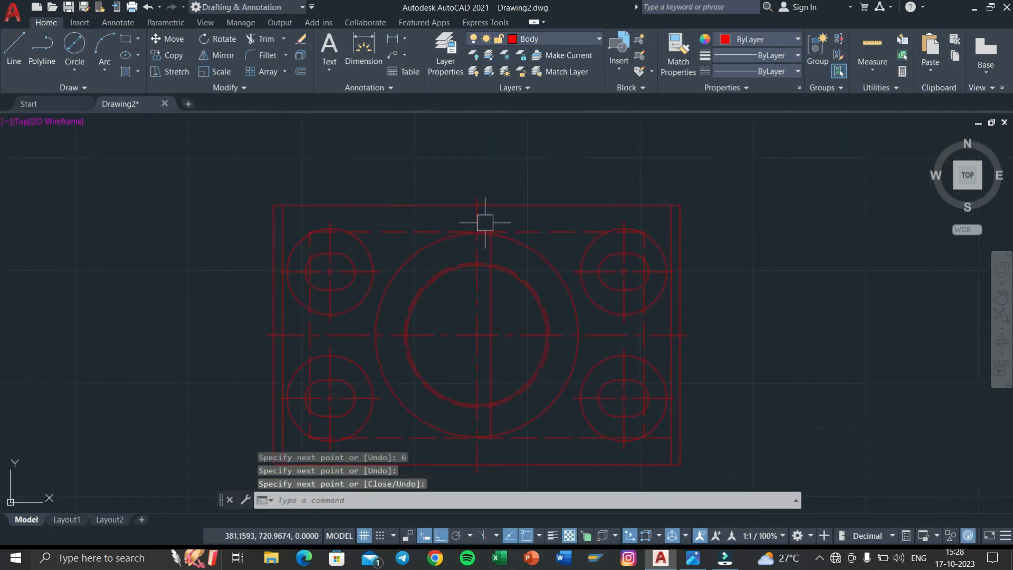
{"action": "key", "text": "Escape"}
{"action": "left_click", "coordinate": [485, 245]}
{"action": "key", "text": "Delete"}
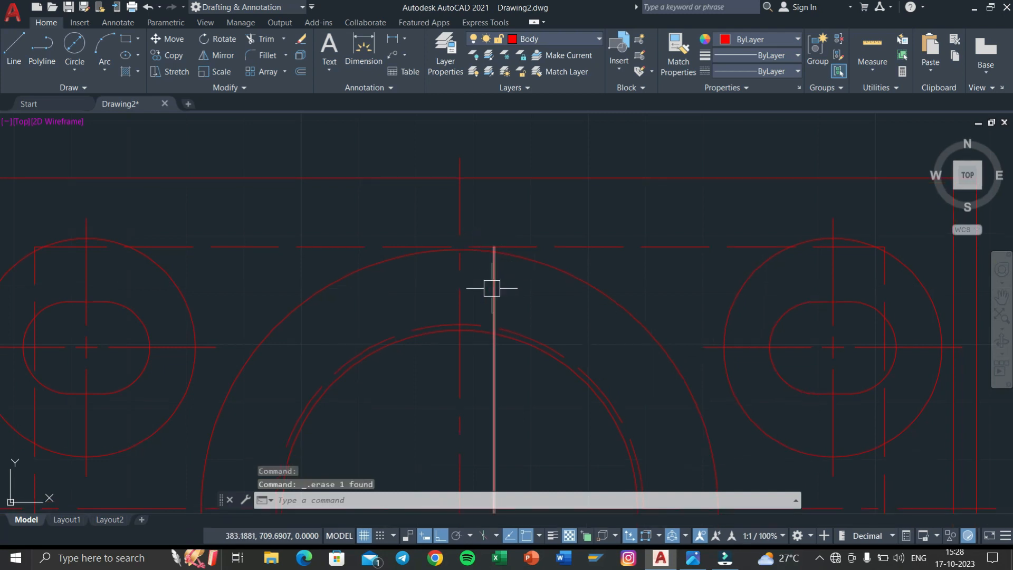
Step: Give the new vertical line beside the centreline the dashed ACAD_ISO02W100 linetype
{"action": "left_click", "coordinate": [492, 288]}
{"action": "left_click", "coordinate": [760, 71]}
{"action": "left_click", "coordinate": [760, 119]}
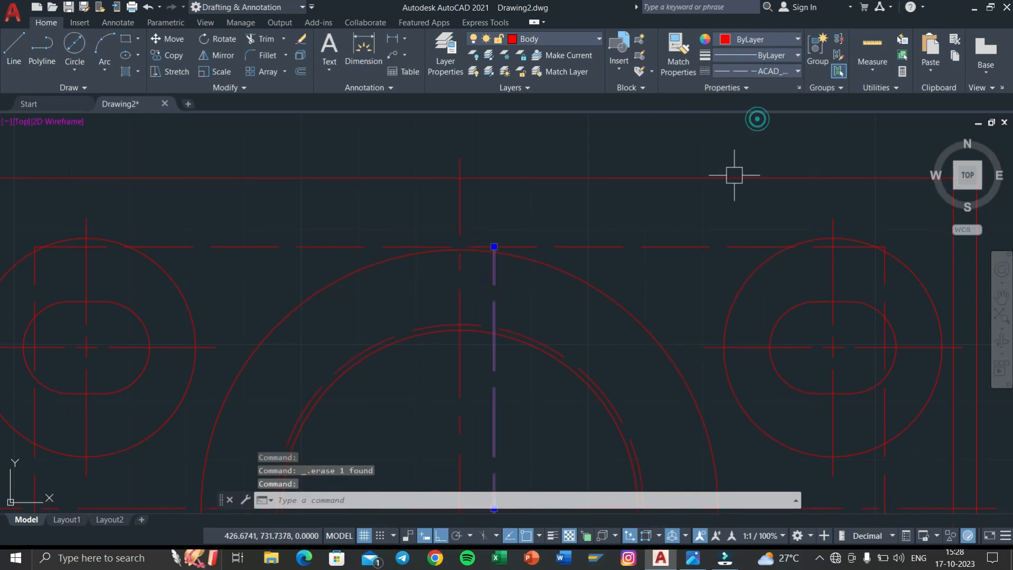
{"action": "key", "text": "Escape"}
{"action": "key", "text": "Escape"}
Step: Mirror the dashed vertical line about the plate's vertical centreline, keeping the source line
{"action": "left_click", "coordinate": [494, 367]}
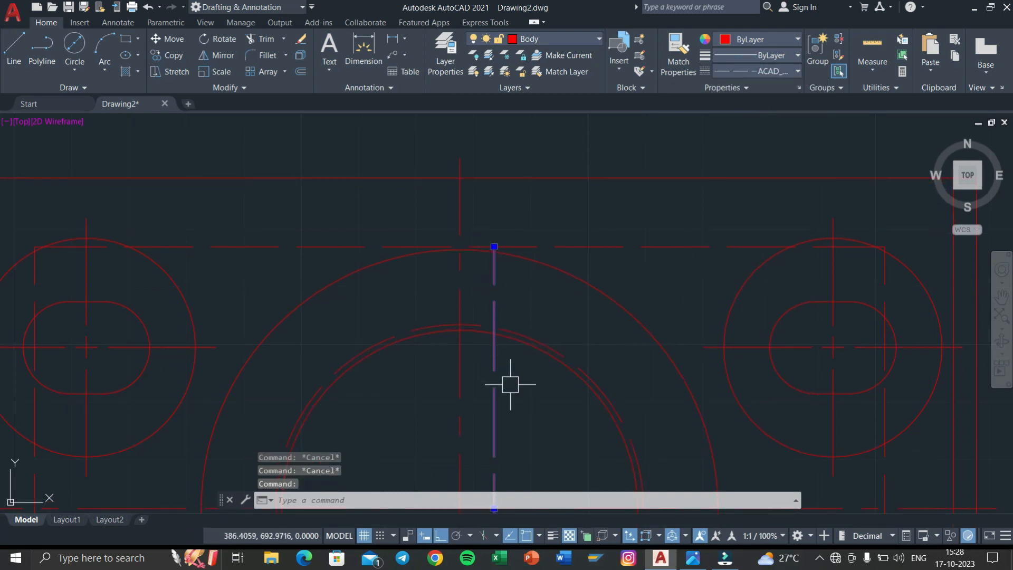
{"action": "type", "text": "mi"}
{"action": "key", "text": "Return"}
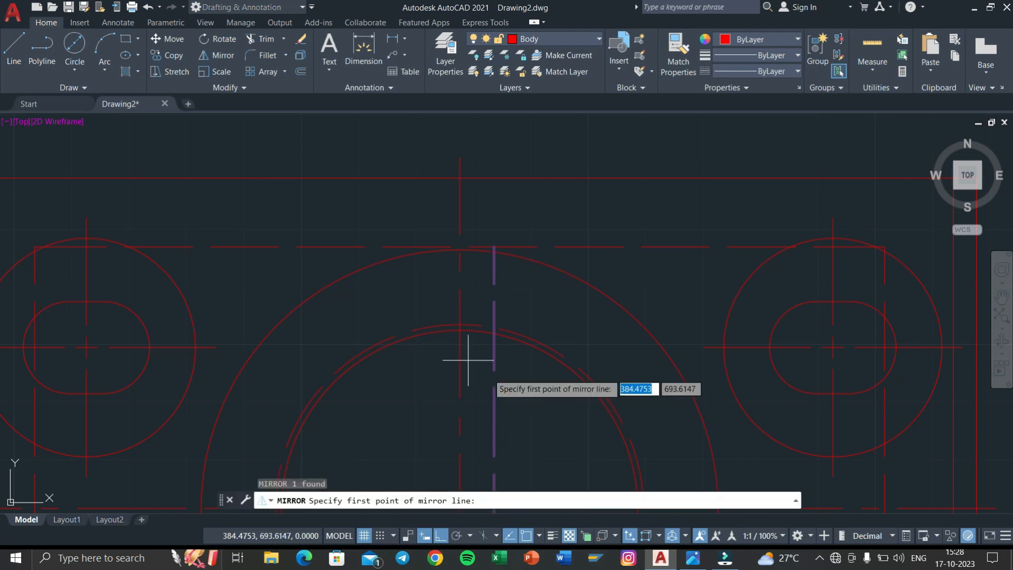
{"action": "left_click", "coordinate": [460, 273]}
{"action": "left_click", "coordinate": [459, 364]}
{"action": "type", "text": "N"}
{"action": "key", "text": "Return"}
{"action": "scroll", "coordinate": [459, 362], "scroll_direction": "down", "scroll_amount": 6}
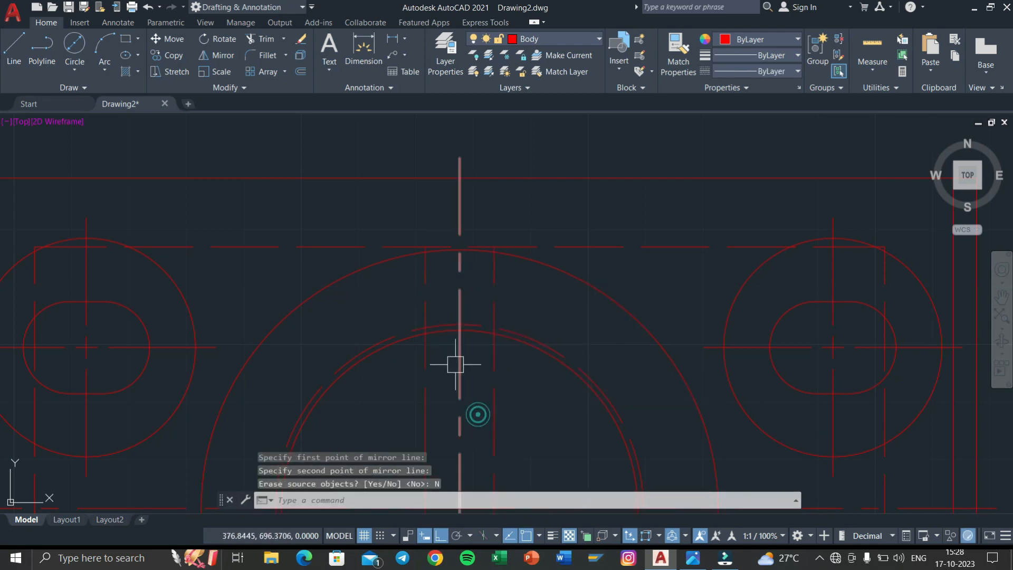
{"action": "middle_click_drag", "start_coordinate": [489, 333], "coordinate": [488, 282]}
Step: Review the body's front and plan views on the reference image in Photos, and return to AutoCAD
{"action": "key", "text": "alt+Tab"}
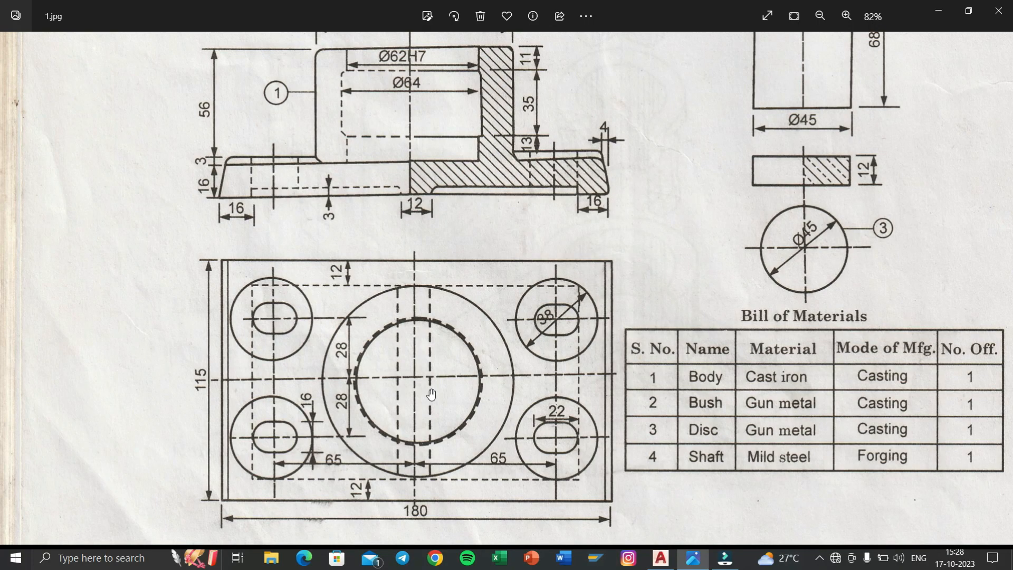
{"action": "left_click_drag", "start_coordinate": [412, 284], "coordinate": [392, 426]}
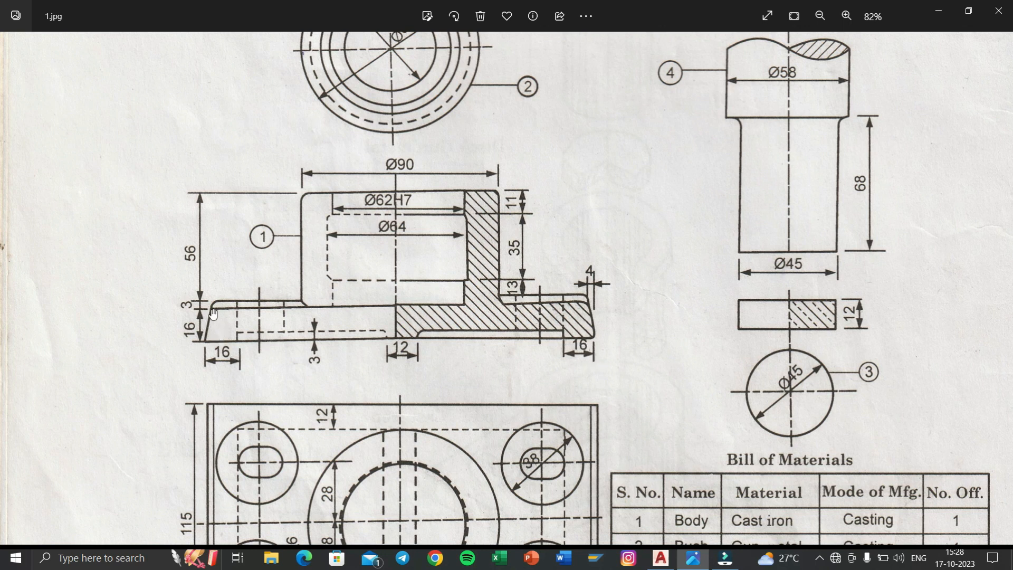
{"action": "left_click_drag", "start_coordinate": [479, 454], "coordinate": [440, 232]}
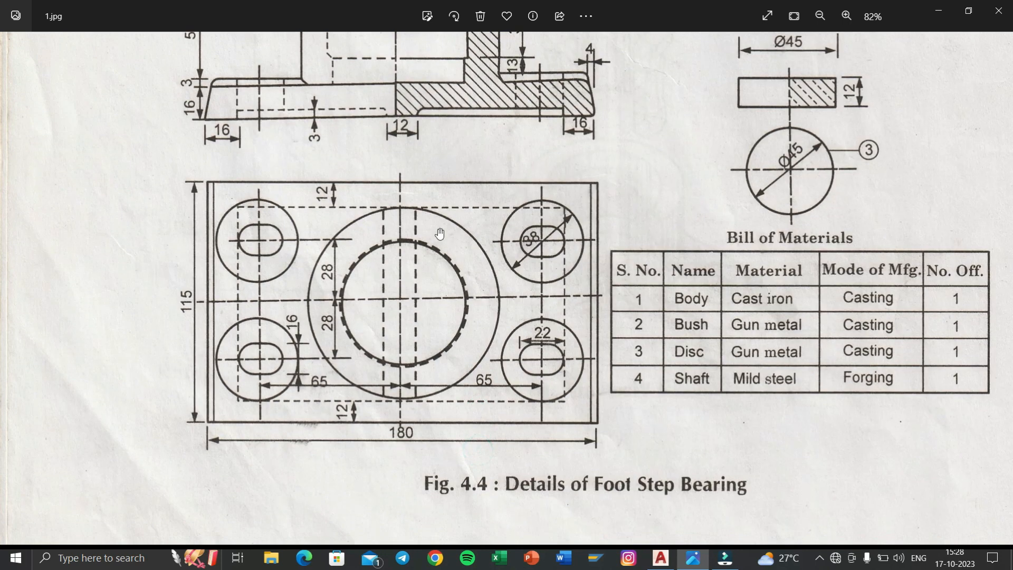
{"action": "key", "text": "super+Tab"}
{"action": "left_click", "coordinate": [411, 175]}
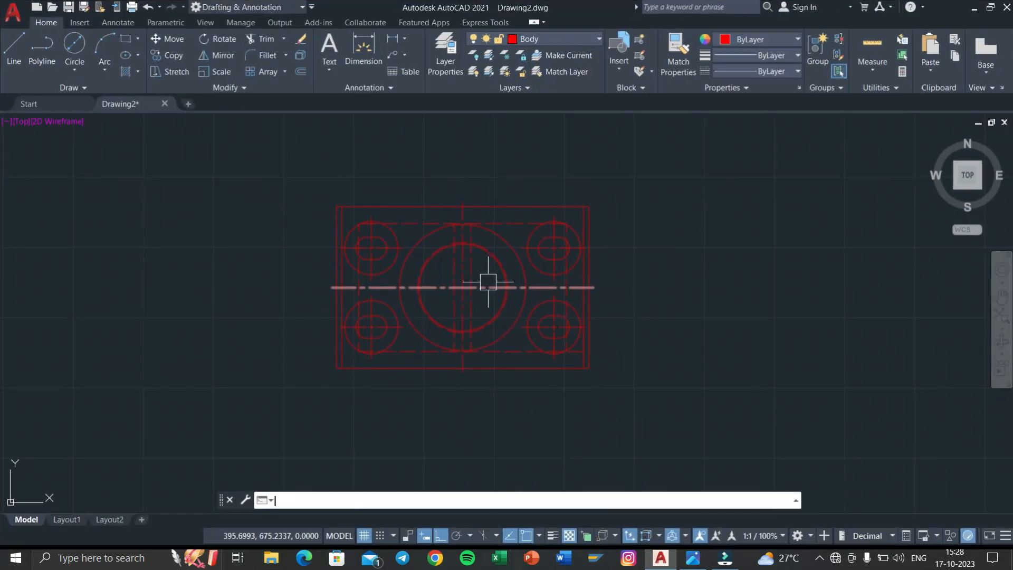
Step: Draw a 180 by 16 mm rectangle above the plan view, with its left edge aligned to the plate's left edge
{"action": "type", "text": "rec"}
{"action": "key", "text": "Return"}
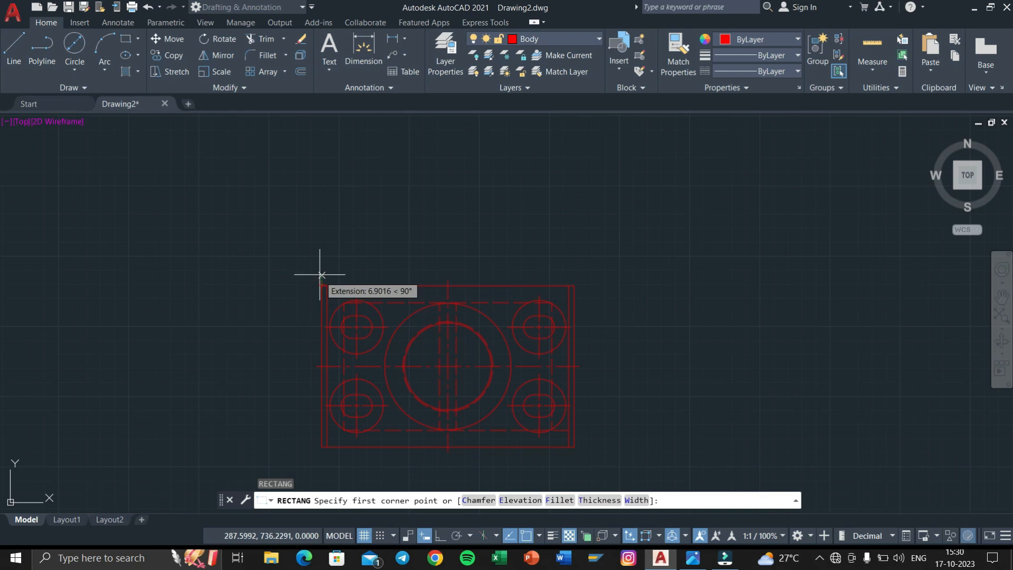
{"action": "left_click", "coordinate": [322, 231]}
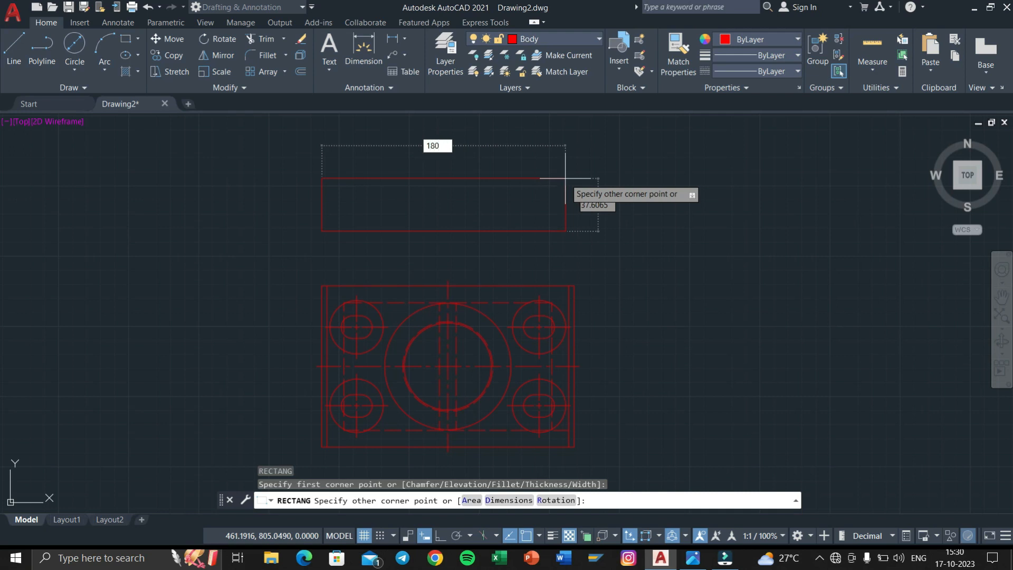
{"action": "type", "text": "180"}
{"action": "key", "text": "Tab"}
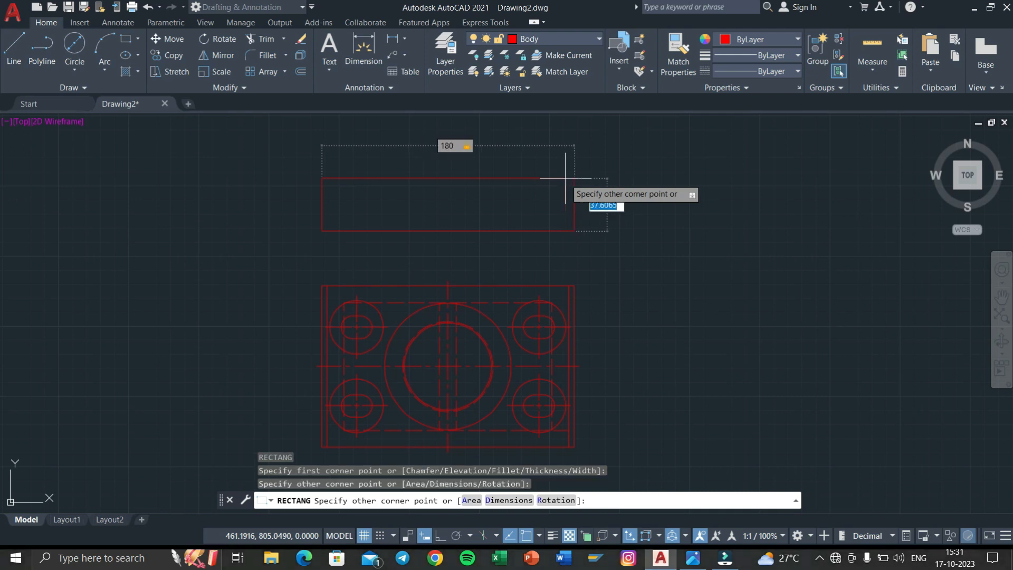
{"action": "type", "text": "16"}
{"action": "key", "text": "Return"}
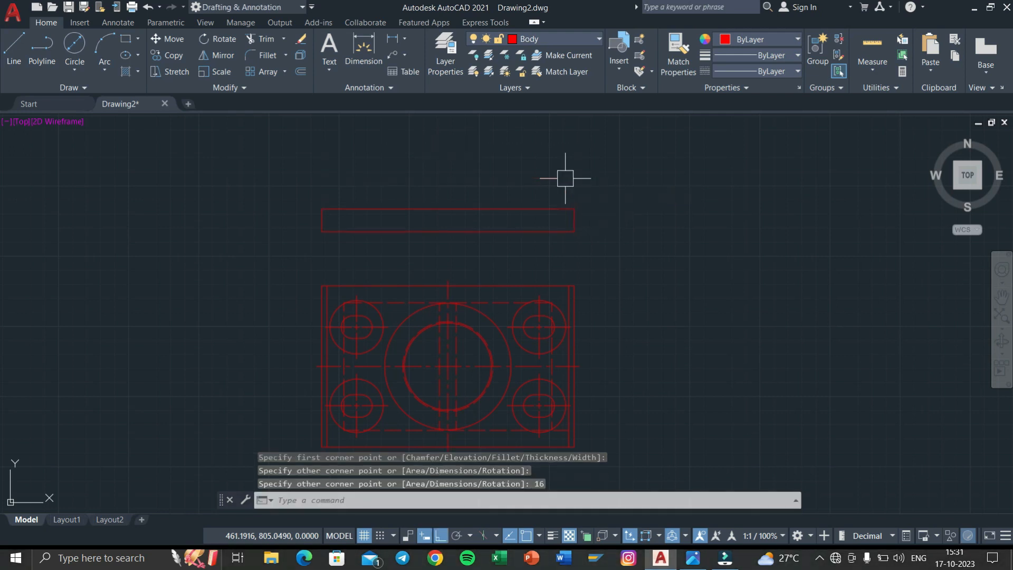
Step: Chamfer the rectangle's upper right corner with distances of 4 mm along the top edge and 16 mm along the side
{"action": "scroll", "coordinate": [575, 207], "scroll_direction": "up", "scroll_amount": 6}
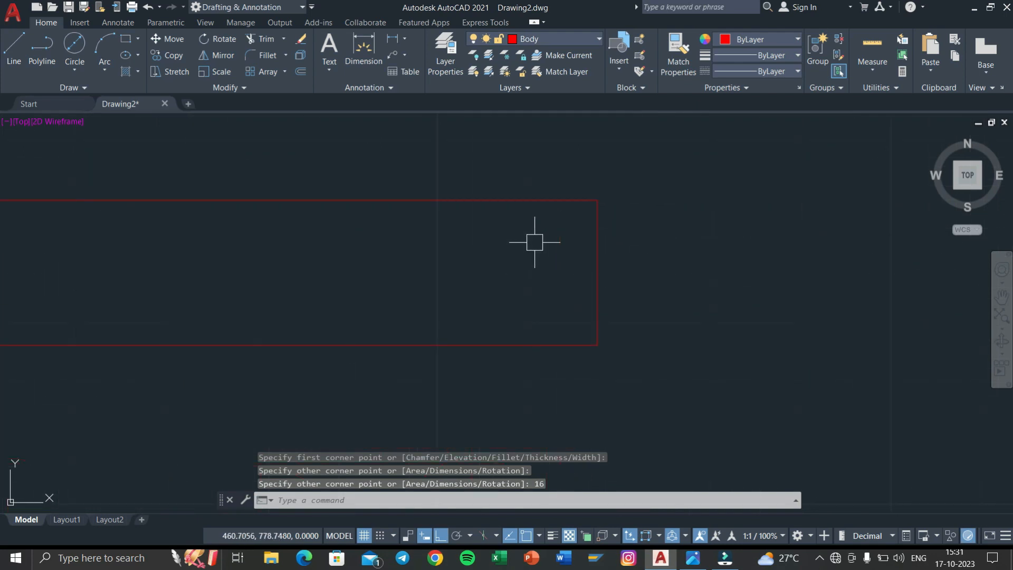
{"action": "key", "text": "Return"}
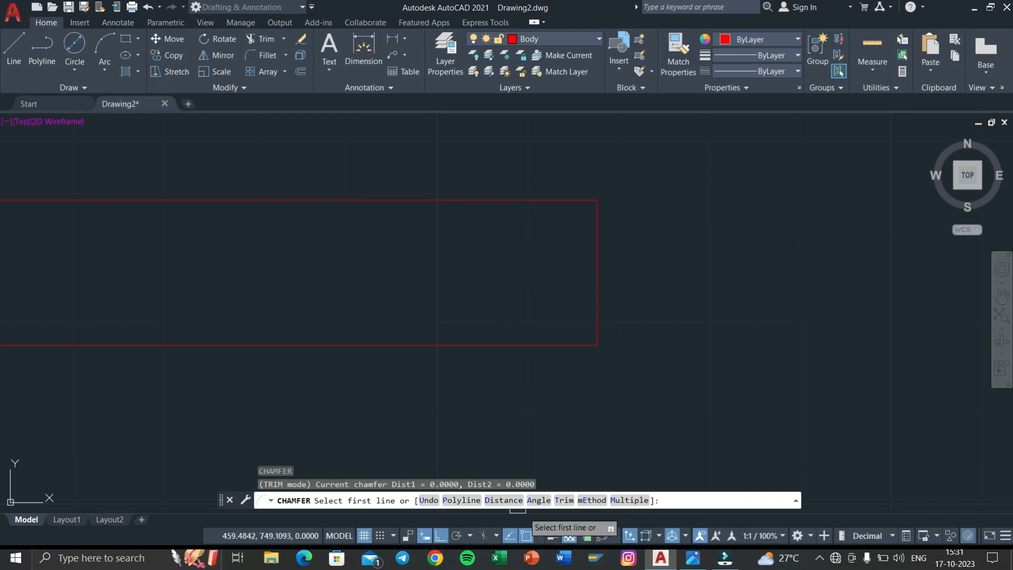
{"action": "left_click", "coordinate": [504, 500]}
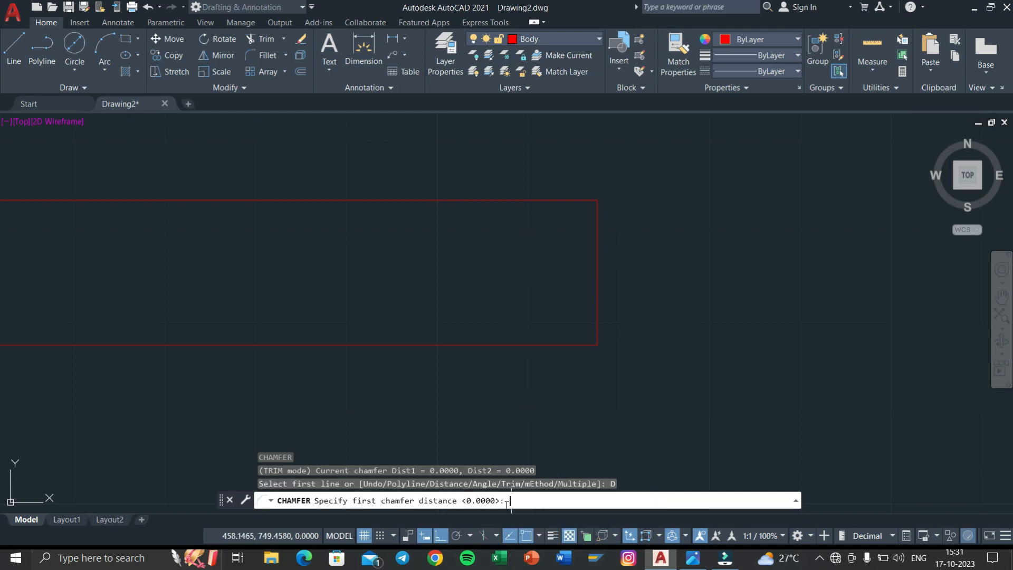
{"action": "type", "text": "4"}
{"action": "key", "text": "Return"}
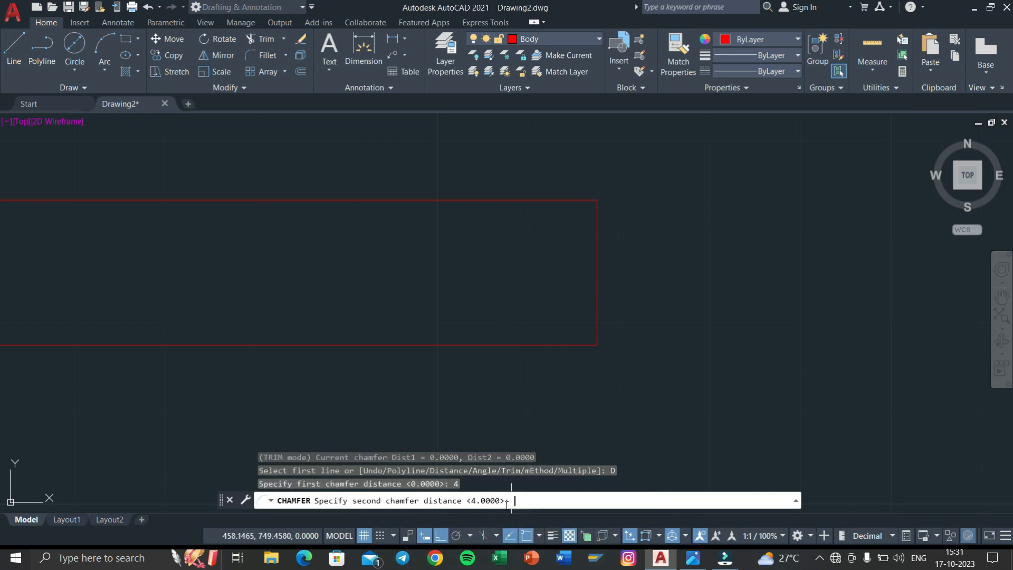
{"action": "key", "text": "Return"}
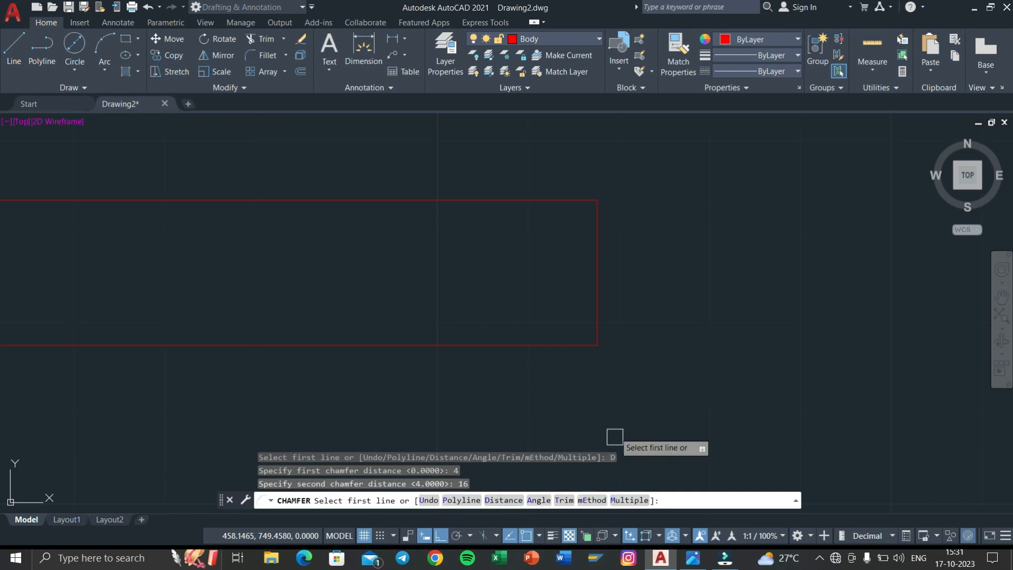
{"action": "left_click", "coordinate": [569, 197]}
{"action": "left_click", "coordinate": [596, 234]}
Step: Chamfer the rectangle's upper left corner with the same 4 mm and 16 mm distances
{"action": "scroll", "coordinate": [528, 275], "scroll_direction": "down", "scroll_amount": 3}
{"action": "middle_click_drag", "start_coordinate": [516, 285], "coordinate": [782, 287]}
{"action": "key", "text": "Return"}
{"action": "left_click", "coordinate": [376, 252]}
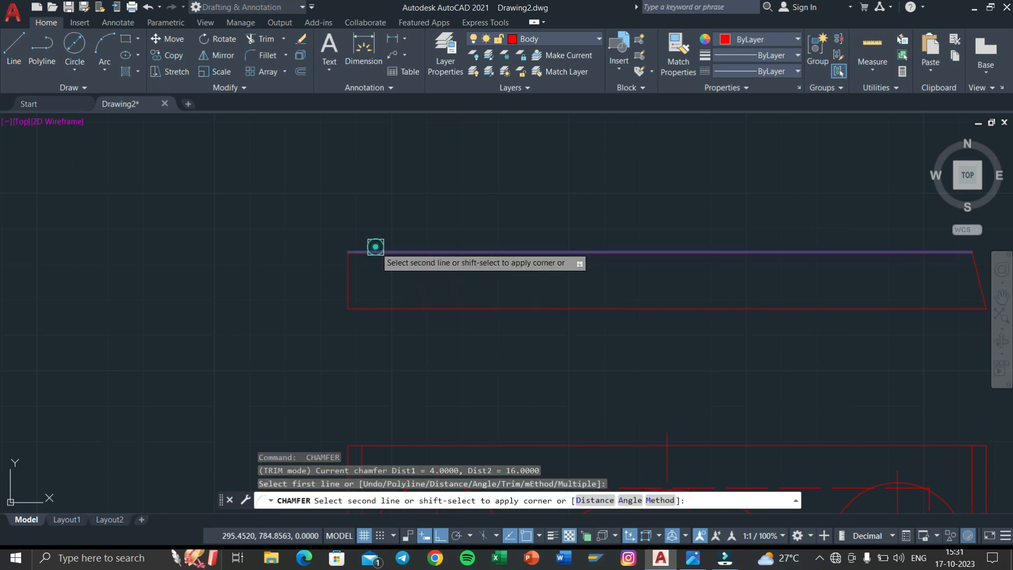
{"action": "left_click", "coordinate": [351, 286]}
Step: Check the body's front view dimensions on the reference image in Photos, and return to AutoCAD
{"action": "scroll", "coordinate": [462, 285], "scroll_direction": "down", "scroll_amount": 4}
{"action": "middle_click_drag", "start_coordinate": [534, 285], "coordinate": [381, 298]}
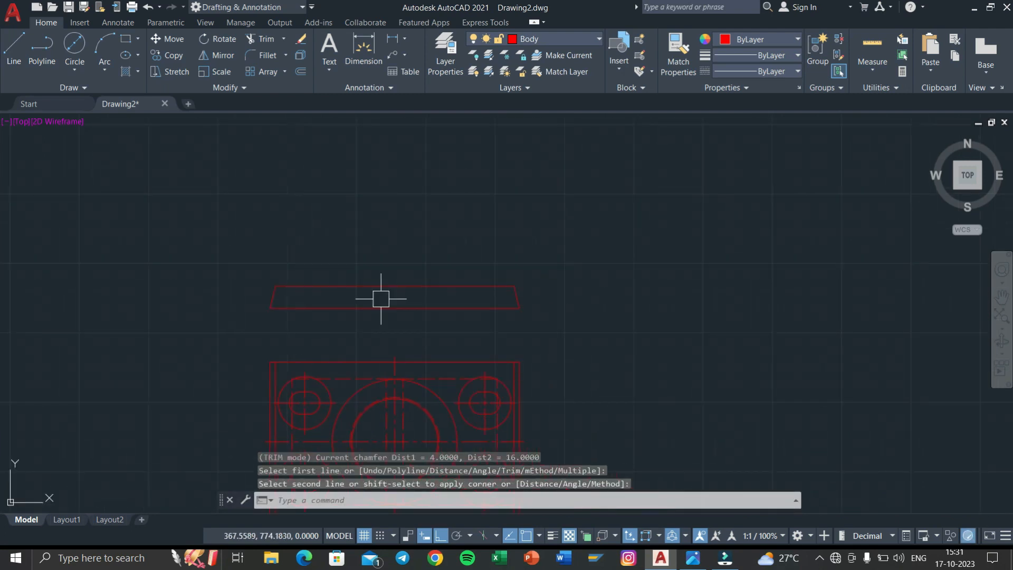
{"action": "key", "text": "super+Tab"}
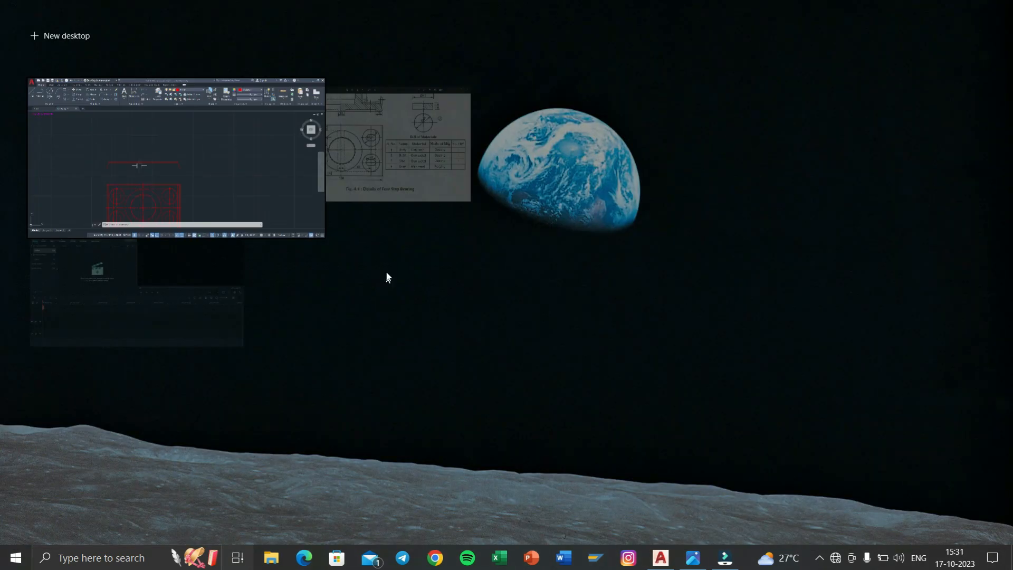
{"action": "left_click", "coordinate": [422, 195]}
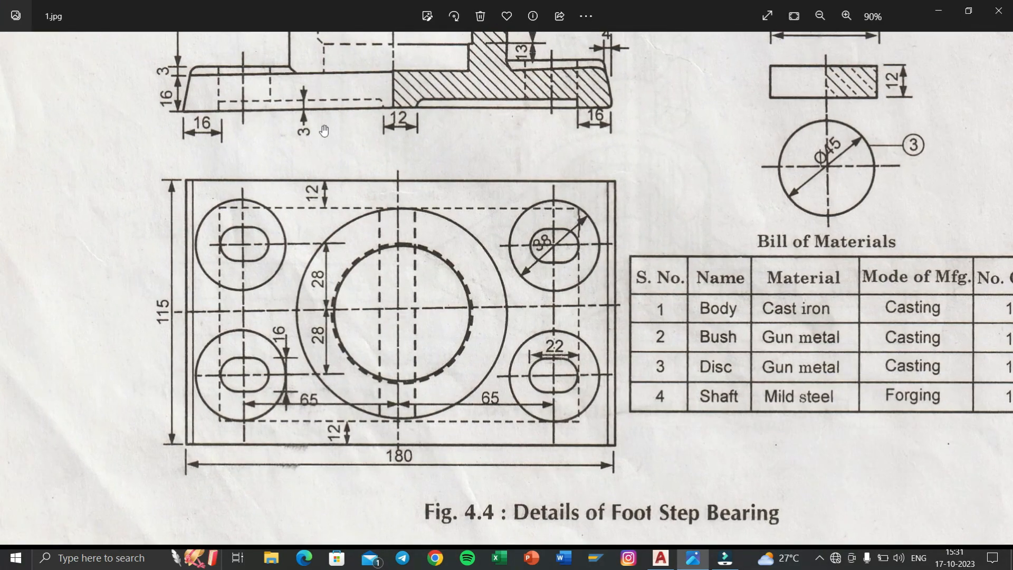
{"action": "scroll", "coordinate": [308, 116], "scroll_direction": "up", "scroll_amount": 2}
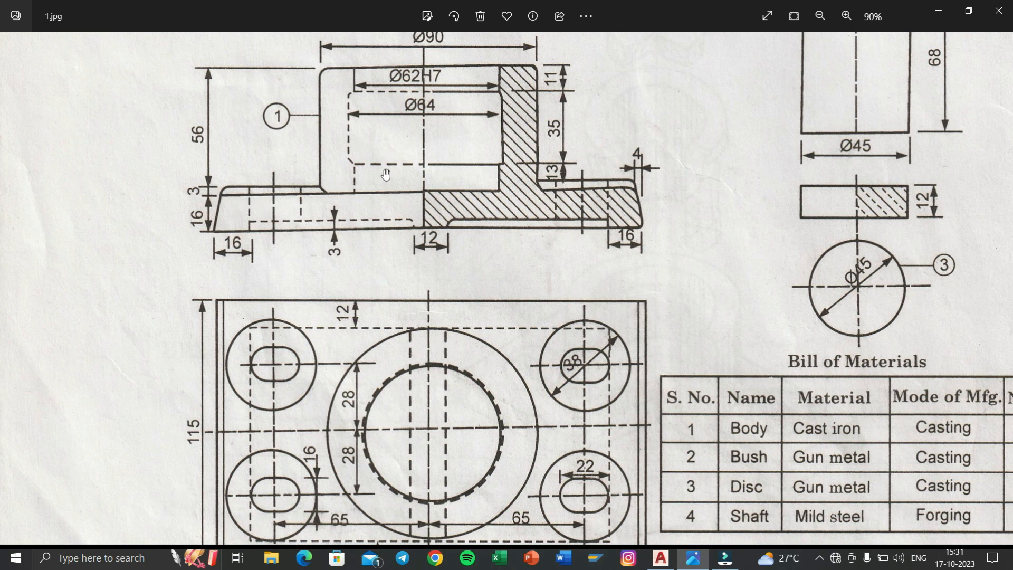
{"action": "key", "text": "super"}
{"action": "key", "text": "alt+Tab"}
{"action": "left_click", "coordinate": [294, 253]}
{"action": "key", "text": "alt+Tab"}
Step: Draw vertical construction lines through the left and right edges of the plan view's upper right boss circle
{"action": "scroll", "coordinate": [454, 299], "scroll_direction": "up", "scroll_amount": 2}
{"action": "type", "text": "xl"}
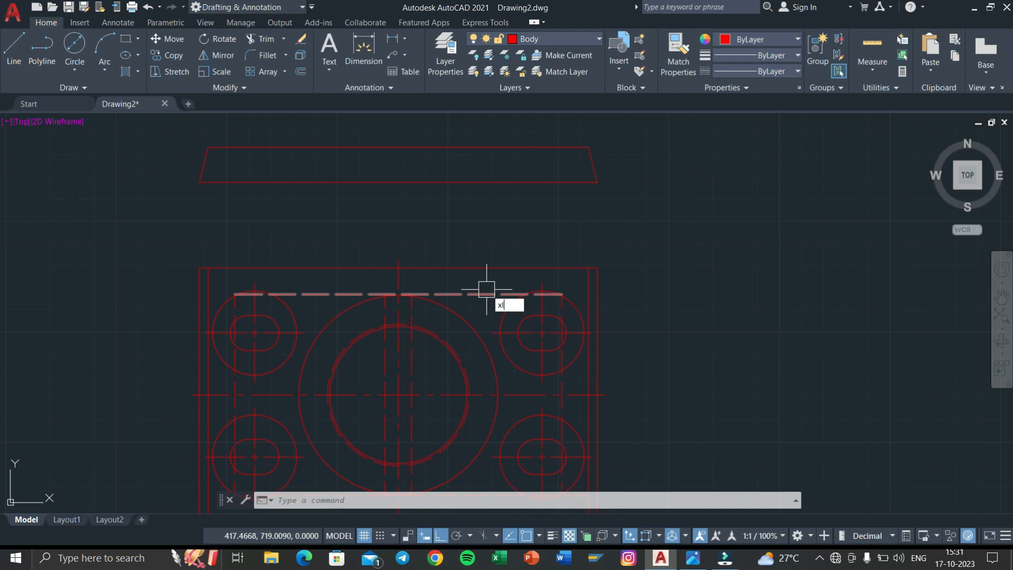
{"action": "key", "text": "Return"}
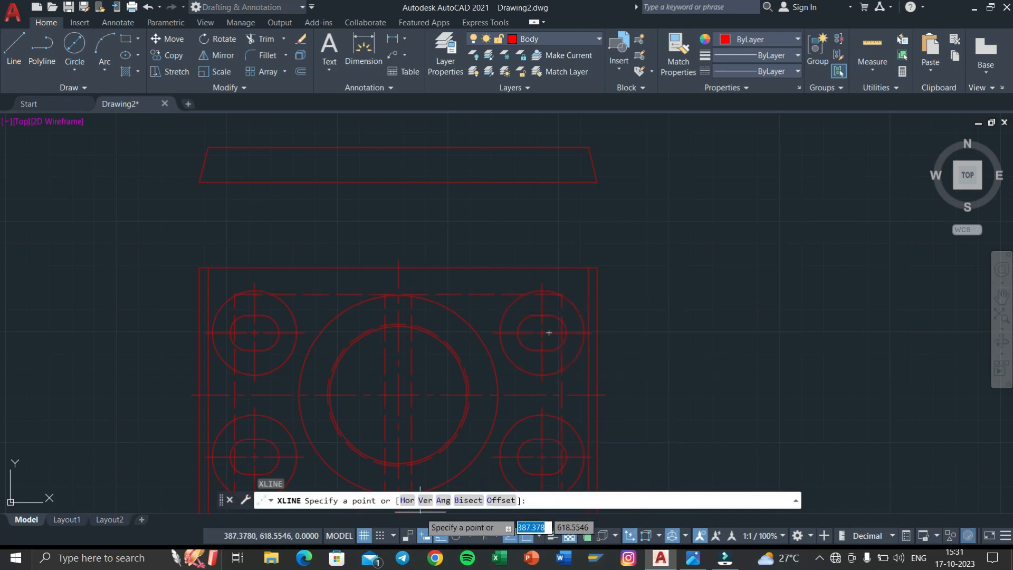
{"action": "type", "text": "v"}
{"action": "key", "text": "Return"}
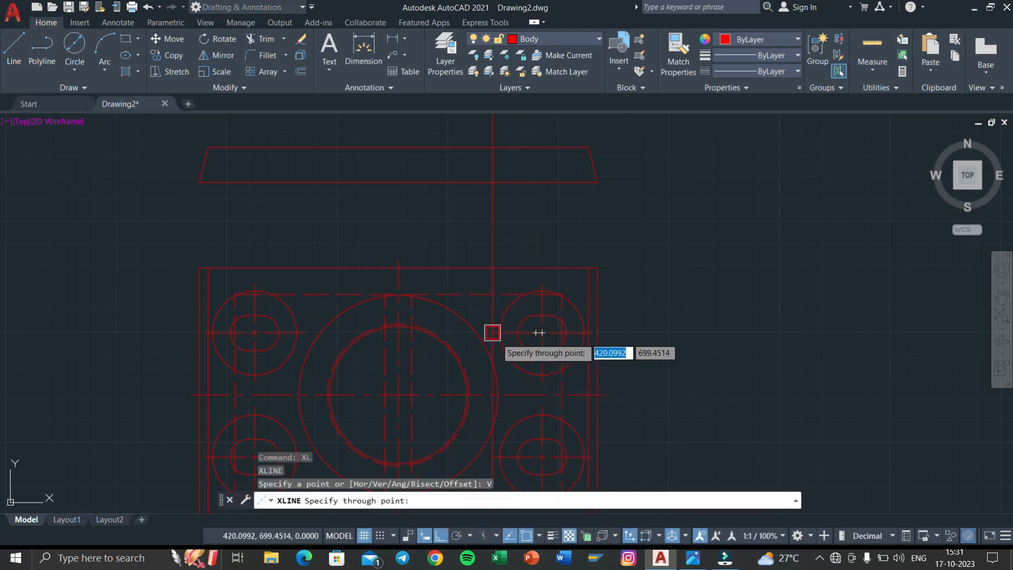
{"action": "left_click", "coordinate": [537, 333]}
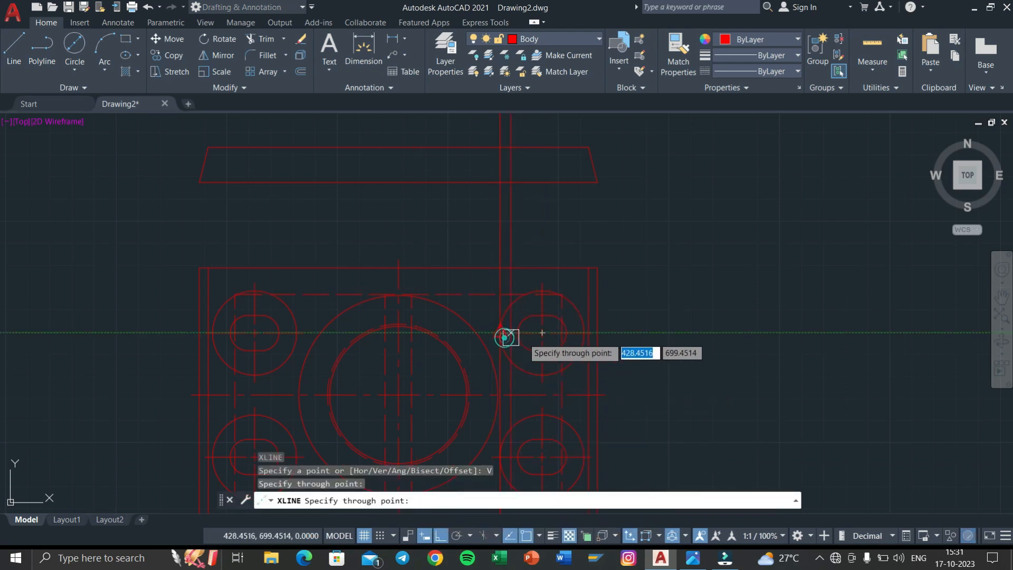
{"action": "left_click", "coordinate": [584, 332]}
{"action": "middle_click_drag", "start_coordinate": [623, 260], "coordinate": [667, 419]}
{"action": "key", "text": "Escape"}
{"action": "key", "text": "Escape"}
Step: Draw the 3 mm high boss outline on the base's top edge between the two vertical construction lines
{"action": "type", "text": "l"}
{"action": "key", "text": "Return"}
{"action": "scroll", "coordinate": [549, 301], "scroll_direction": "up", "scroll_amount": 4}
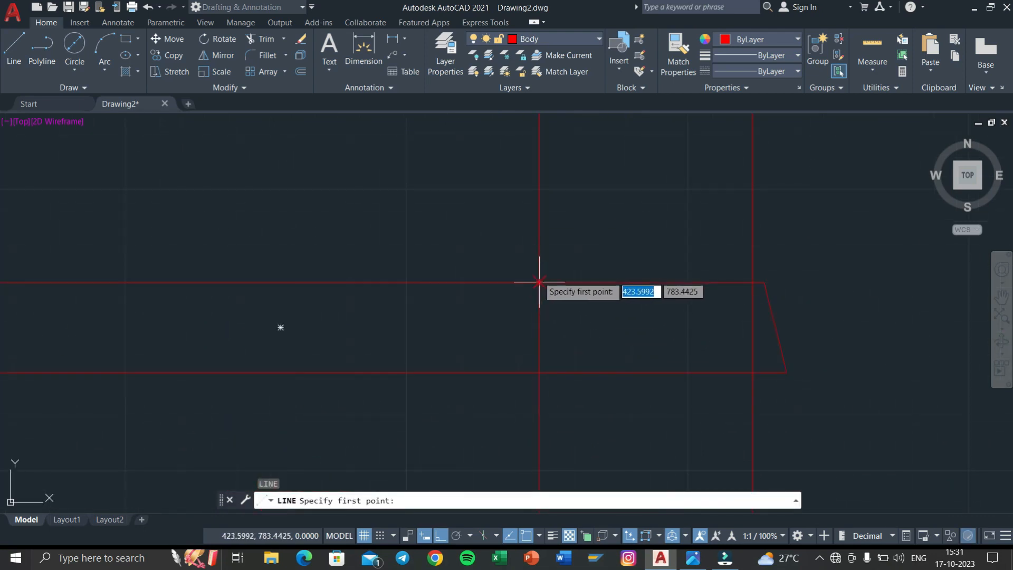
{"action": "left_click", "coordinate": [538, 281]}
{"action": "type", "text": "3"}
{"action": "key", "text": "Return"}
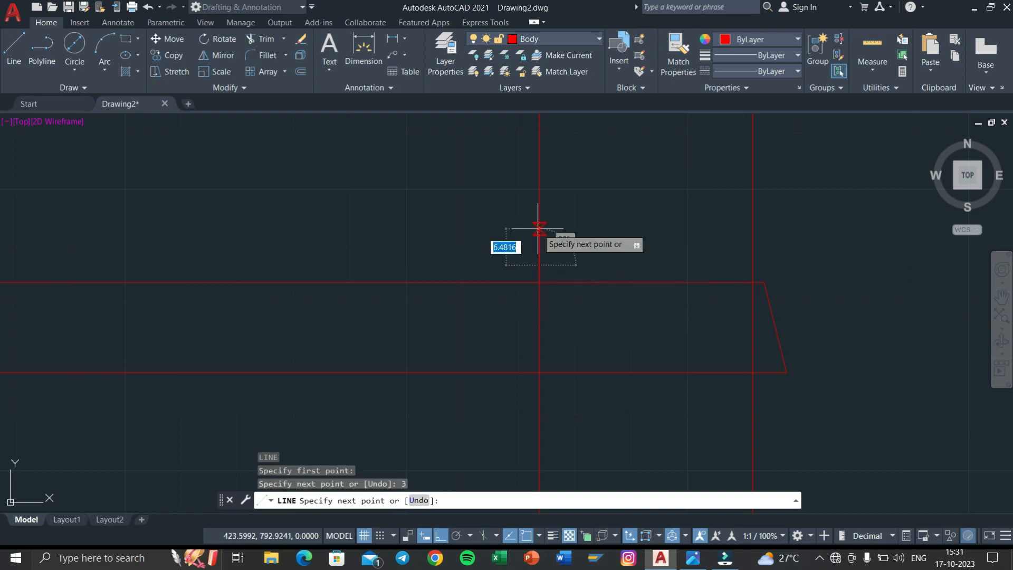
{"action": "left_click", "coordinate": [753, 265]}
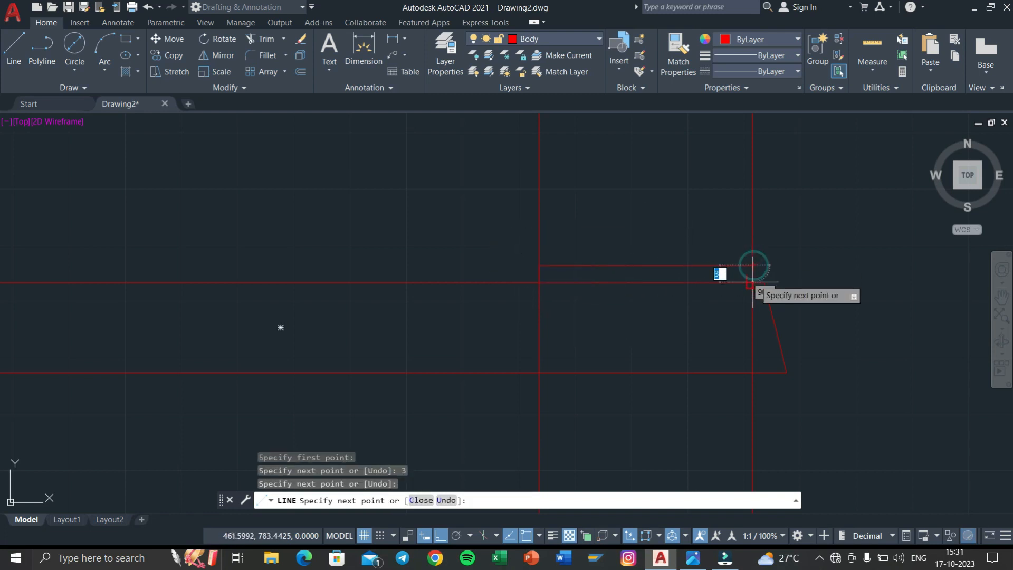
{"action": "right_click", "coordinate": [753, 282]}
{"action": "left_click", "coordinate": [770, 287]}
Step: Delete the two vertical construction lines at the boss
{"action": "left_click", "coordinate": [792, 200]}
{"action": "left_click", "coordinate": [441, 223]}
{"action": "key", "text": "Delete"}
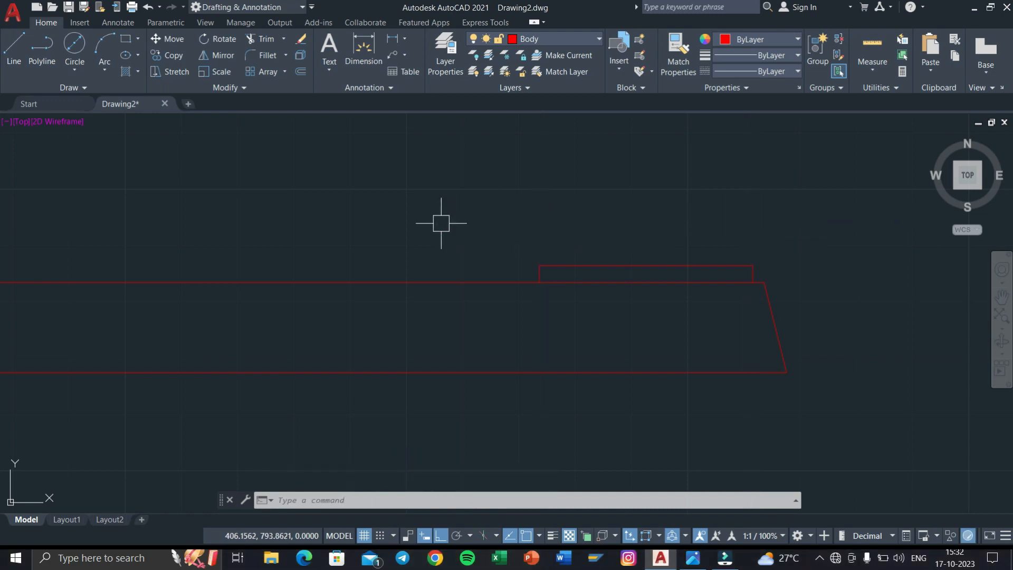
Step: Check the underside recess dimensions in the front view on the reference image in Photos, and return to AutoCAD
{"action": "key", "text": "alt+Tab"}
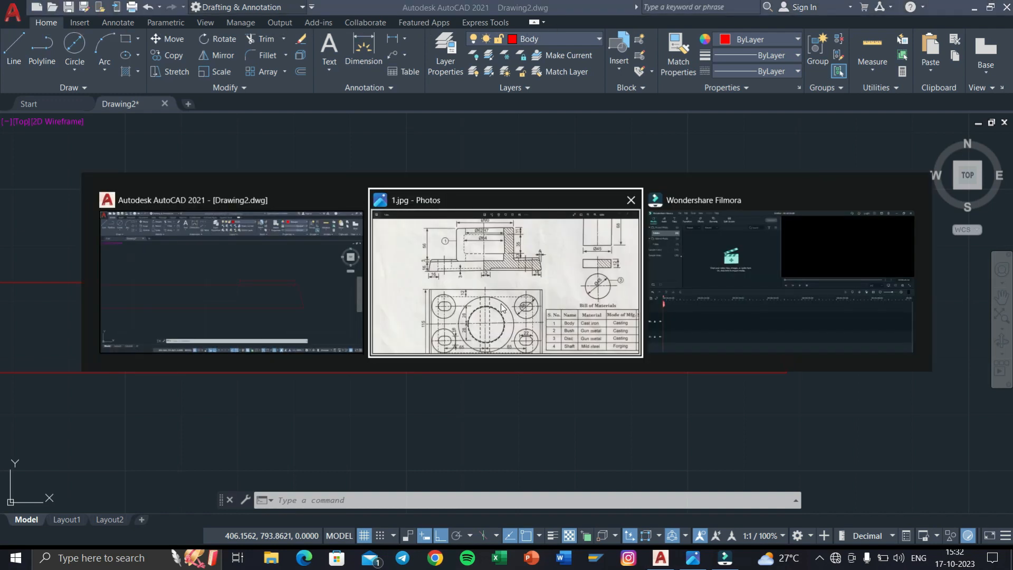
{"action": "mouse_move", "coordinate": [499, 302]}
{"action": "left_mouse_down"}
{"action": "mouse_move", "coordinate": [519, 370]}
{"action": "mouse_move", "coordinate": [518, 360]}
{"action": "left_mouse_up"}
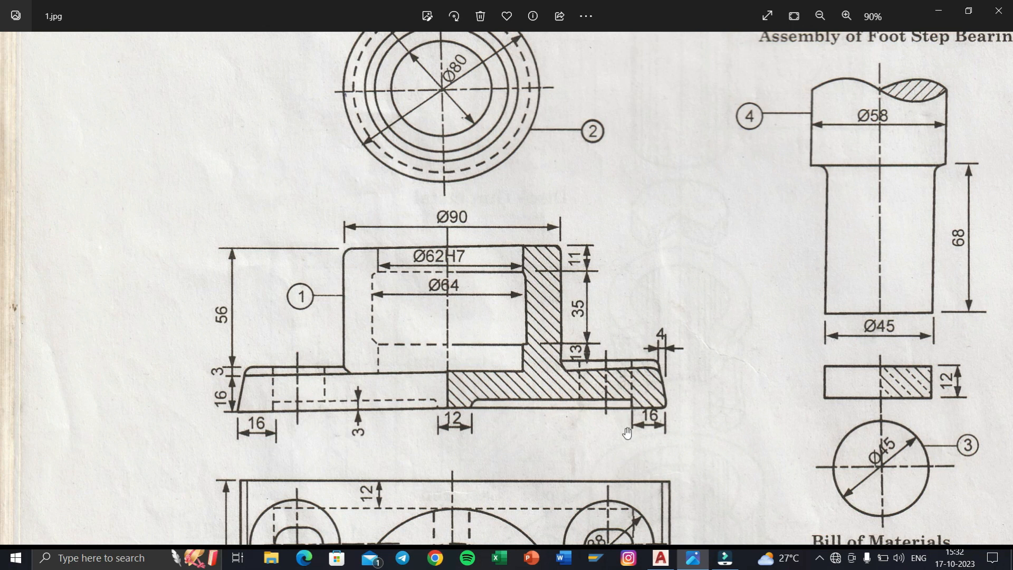
{"action": "key", "text": "alt+Tab"}
Step: Draw a 16 mm guide line along the base's bottom edge, inward from the lower right corner
{"action": "type", "text": "l"}
{"action": "key", "text": "Return"}
{"action": "left_click", "coordinate": [786, 371]}
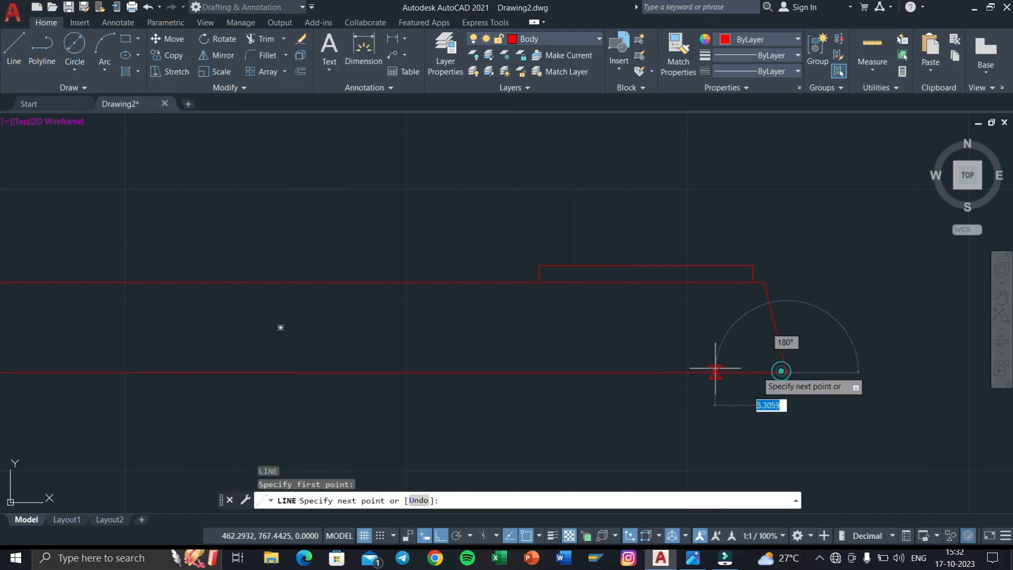
{"action": "type", "text": "16"}
{"action": "key", "text": "Return"}
{"action": "key", "text": "Return"}
Step: Draw the 3 mm high underside recess from 6 mm right of the bottom edge's midpoint to the 16 mm guide line's end, and erase that guide
{"action": "key", "text": "Return"}
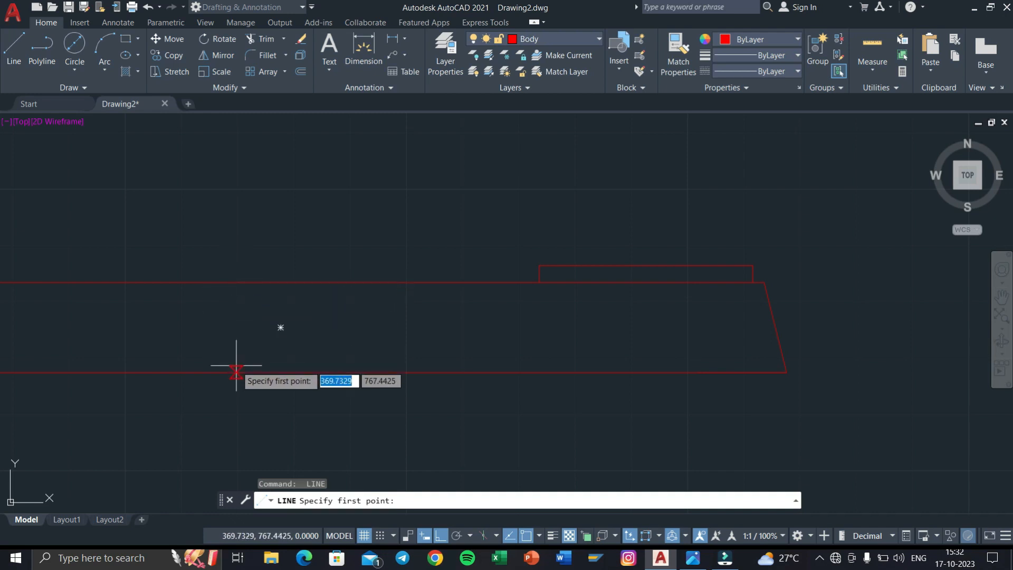
{"action": "left_click", "coordinate": [280, 371]}
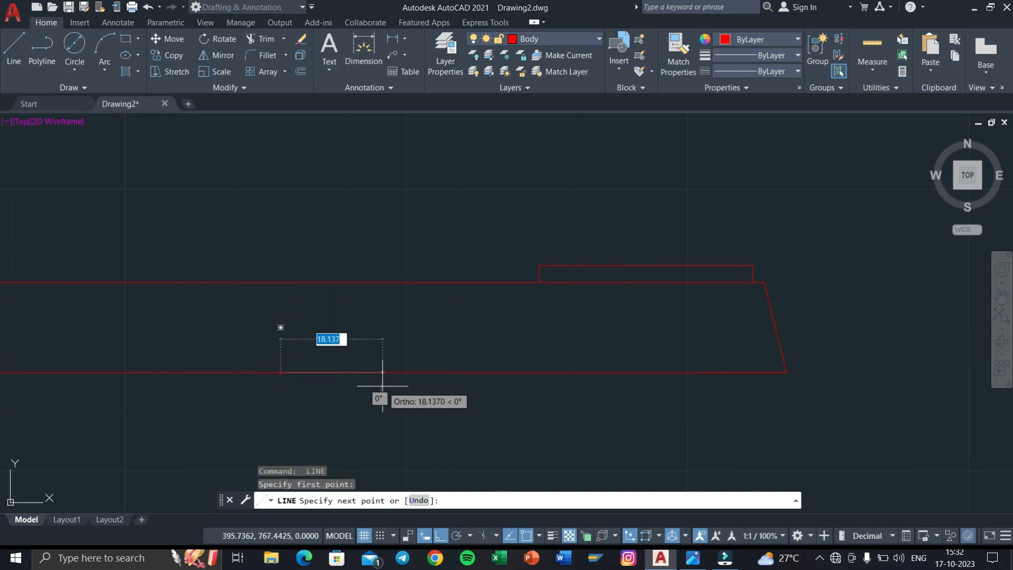
{"action": "type", "text": "6"}
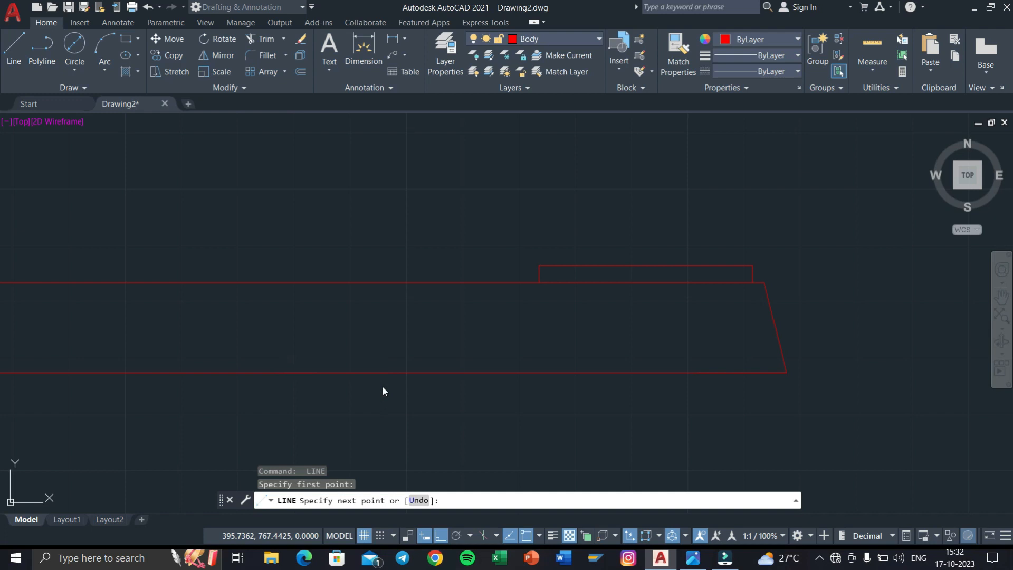
{"action": "key", "text": "Return"}
{"action": "type", "text": "3"}
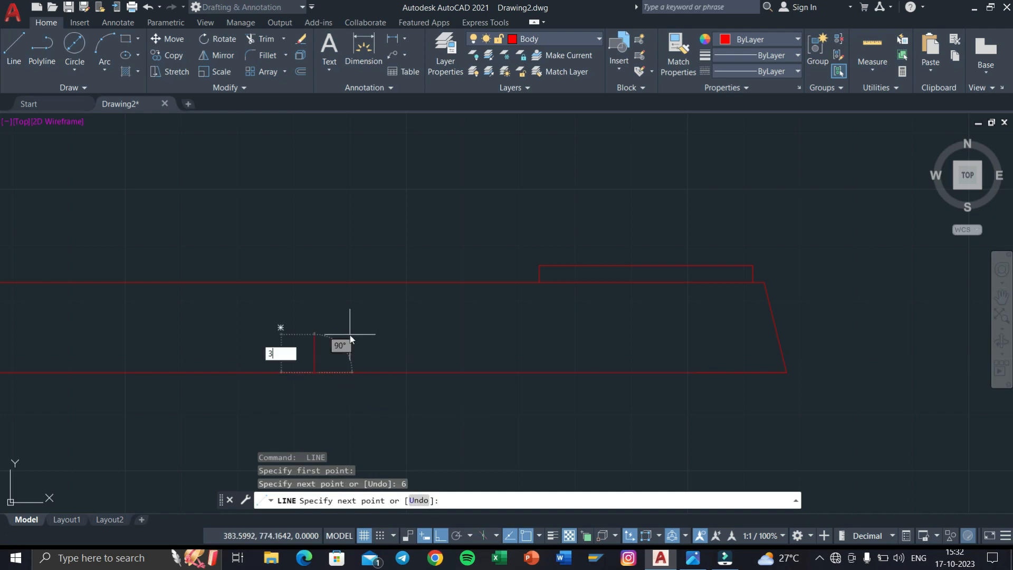
{"action": "key", "text": "Return"}
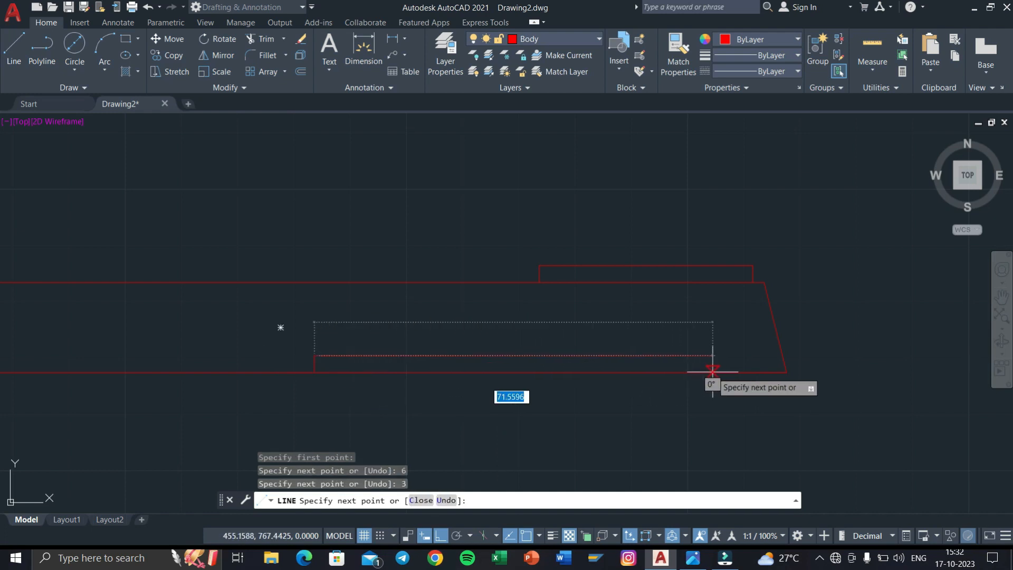
{"action": "left_click", "coordinate": [696, 360]}
{"action": "left_click", "coordinate": [696, 371]}
{"action": "right_click", "coordinate": [696, 372]}
{"action": "left_click", "coordinate": [700, 376]}
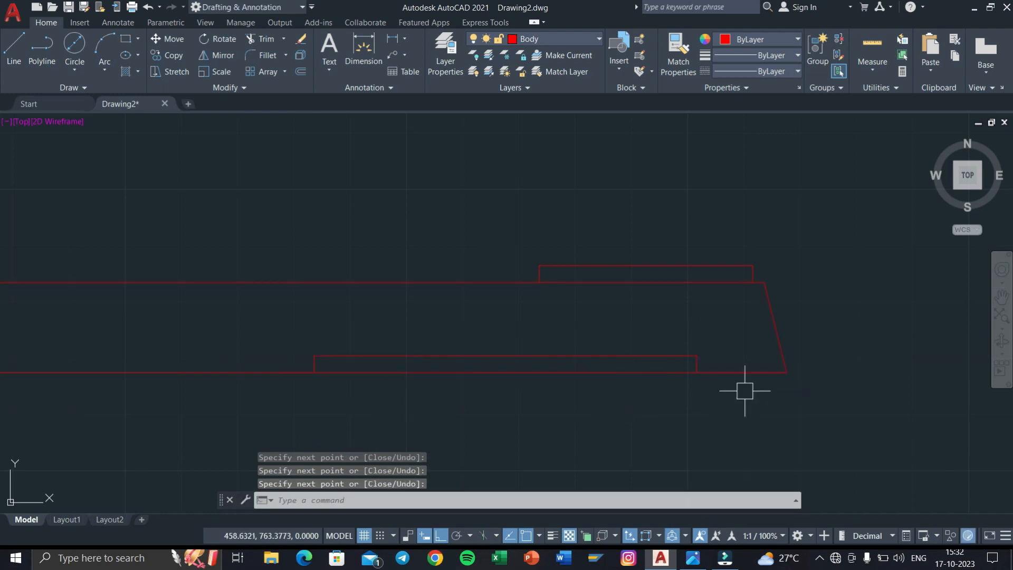
{"action": "left_click", "coordinate": [746, 373]}
{"action": "key", "text": "Delete"}
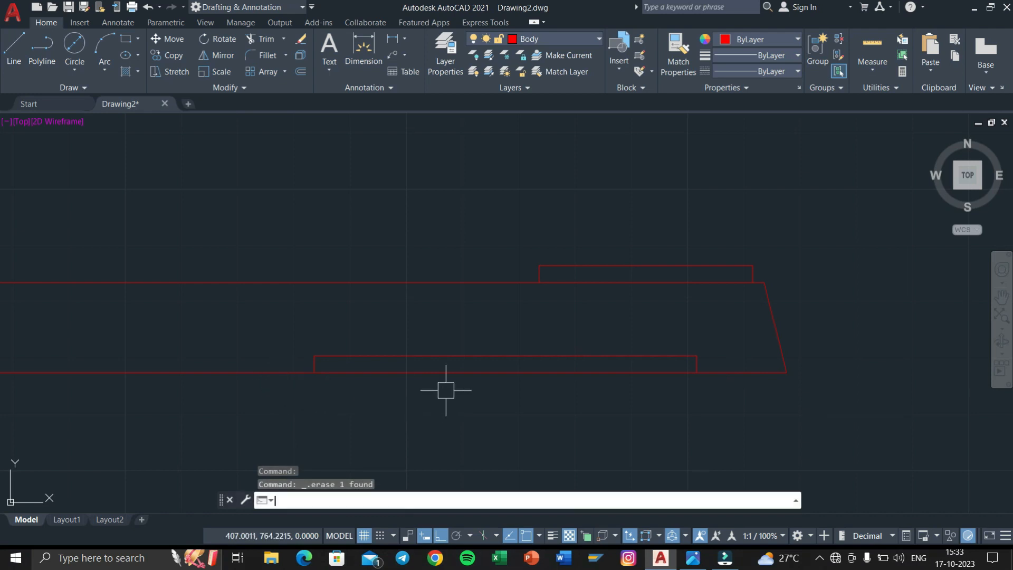
Step: Review the recess in the body's front view on the reference image in Photos, and return to AutoCAD
{"action": "key", "text": "super+Tab"}
{"action": "left_click", "coordinate": [413, 185]}
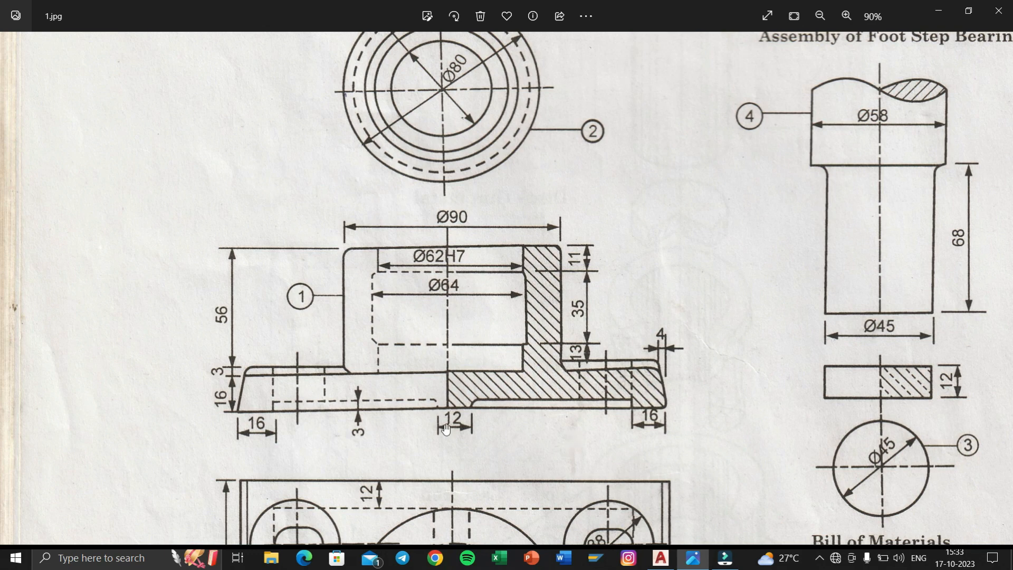
{"action": "mouse_move", "coordinate": [523, 443]}
{"action": "left_mouse_down"}
{"action": "mouse_move", "coordinate": [486, 344]}
{"action": "mouse_move", "coordinate": [364, 322]}
{"action": "mouse_move", "coordinate": [377, 360]}
{"action": "left_mouse_up"}
{"action": "key", "text": "super+Tab"}
{"action": "left_click", "coordinate": [415, 251]}
{"action": "left_click", "coordinate": [399, 186]}
{"action": "key", "text": "super+Tab"}
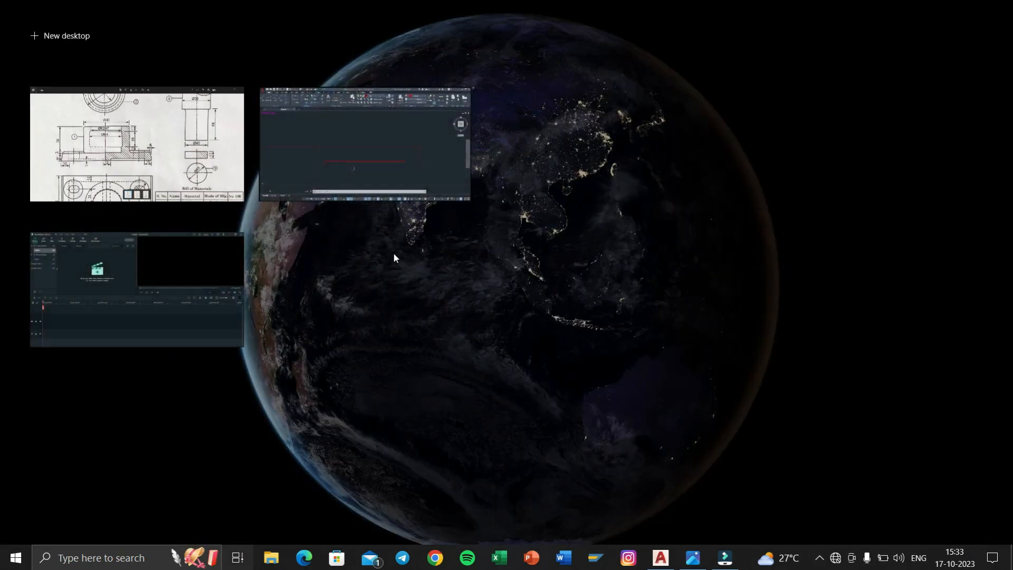
{"action": "left_click", "coordinate": [389, 192]}
Step: Trim the base's bottom edge between the two sides of the underside recess
{"action": "type", "text": "tr"}
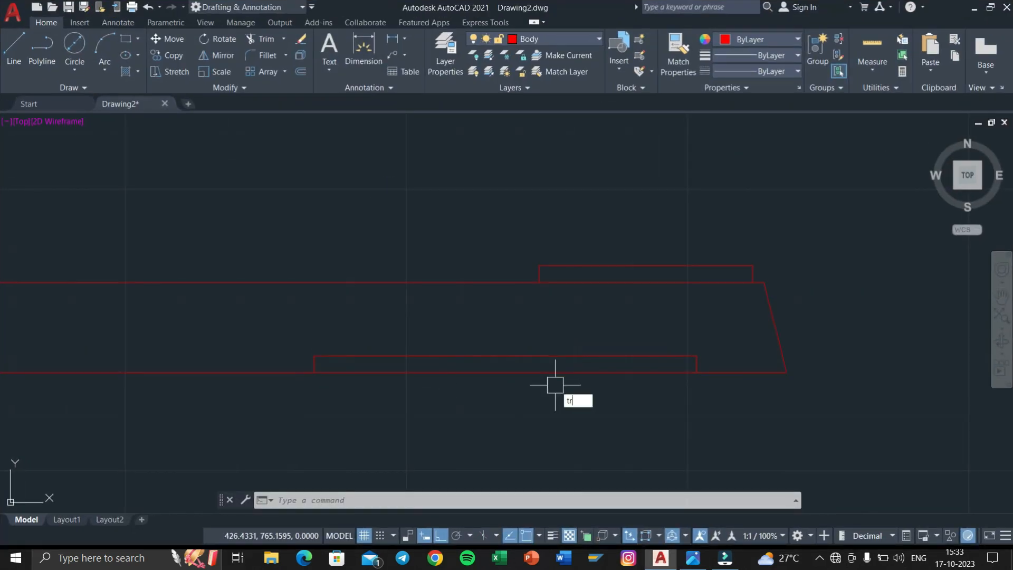
{"action": "key", "text": "Return"}
{"action": "left_click", "coordinate": [527, 372]}
Step: Draw a vertical line at the middle of the base from its top edge to its bottom edge
{"action": "middle_click_drag", "start_coordinate": [486, 420], "coordinate": [648, 409]}
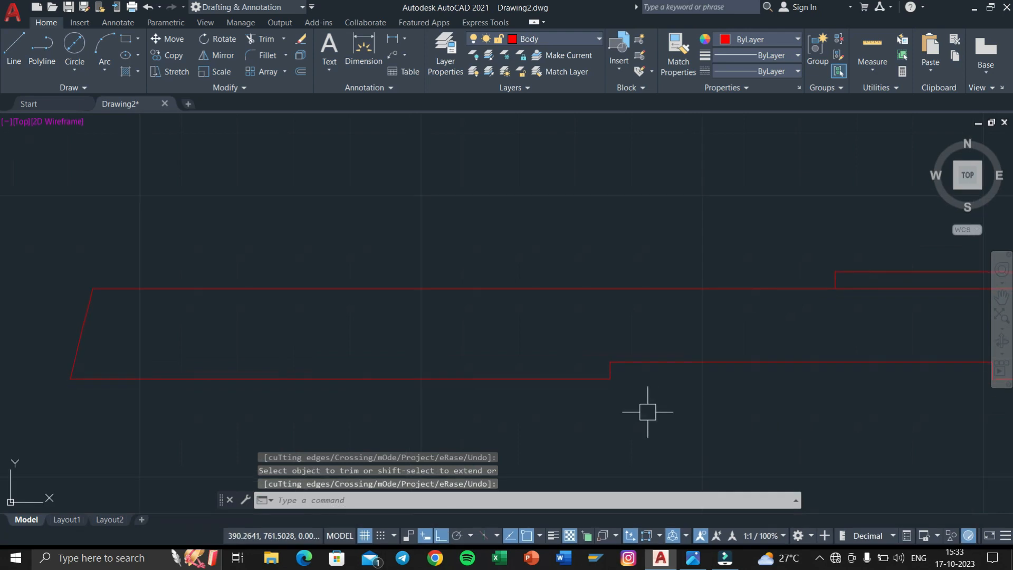
{"action": "type", "text": "l"}
{"action": "key", "text": "Return"}
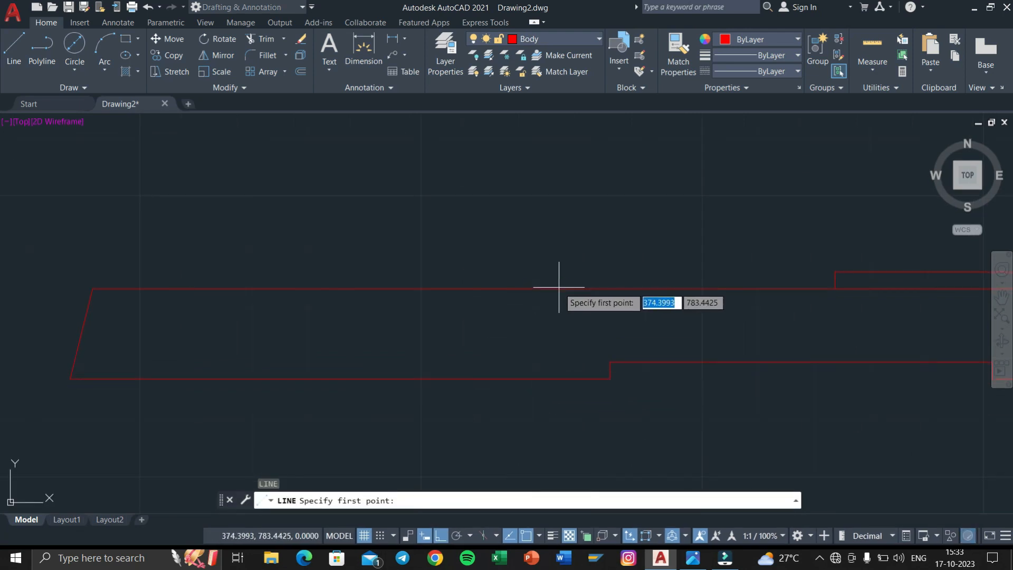
{"action": "left_click", "coordinate": [576, 288]}
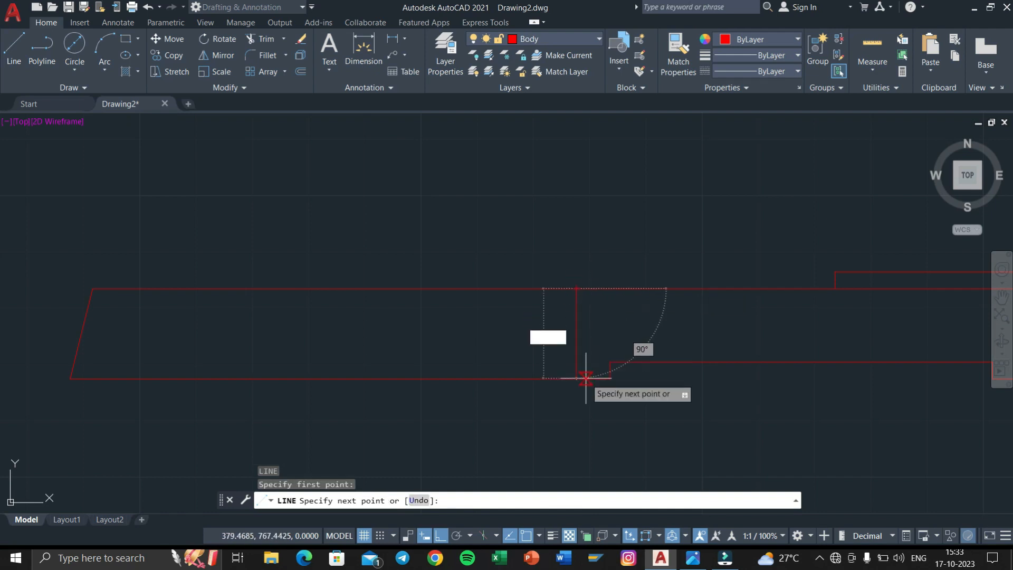
{"action": "left_click", "coordinate": [577, 376]}
{"action": "right_click", "coordinate": [577, 378]}
{"action": "left_click", "coordinate": [607, 387]}
Step: Switch to the reference image in Photos
{"action": "scroll", "coordinate": [622, 397], "scroll_direction": "down", "scroll_amount": 5}
{"action": "scroll", "coordinate": [596, 391], "scroll_direction": "up", "scroll_amount": 3}
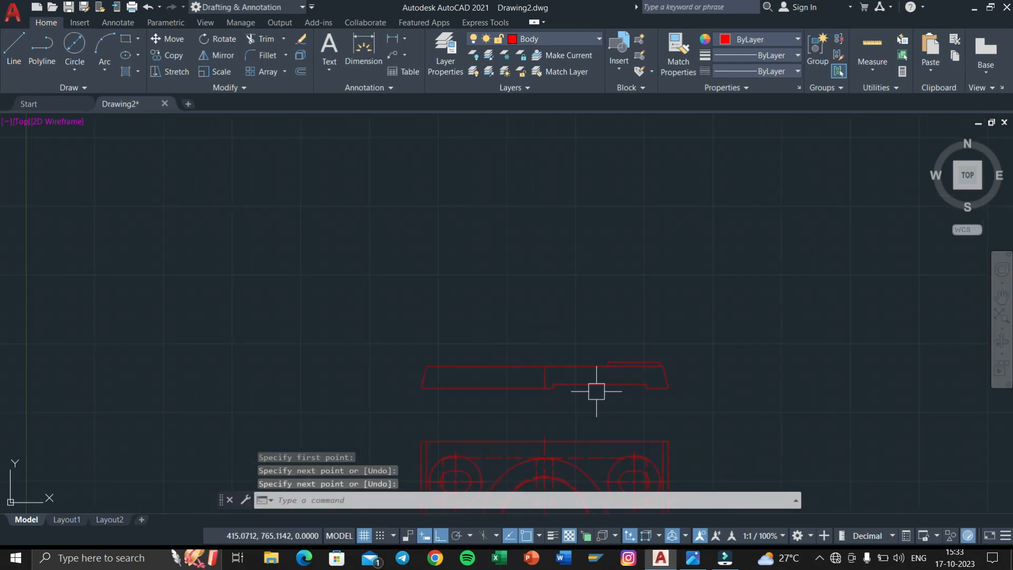
{"action": "key", "text": "super+Tab"}
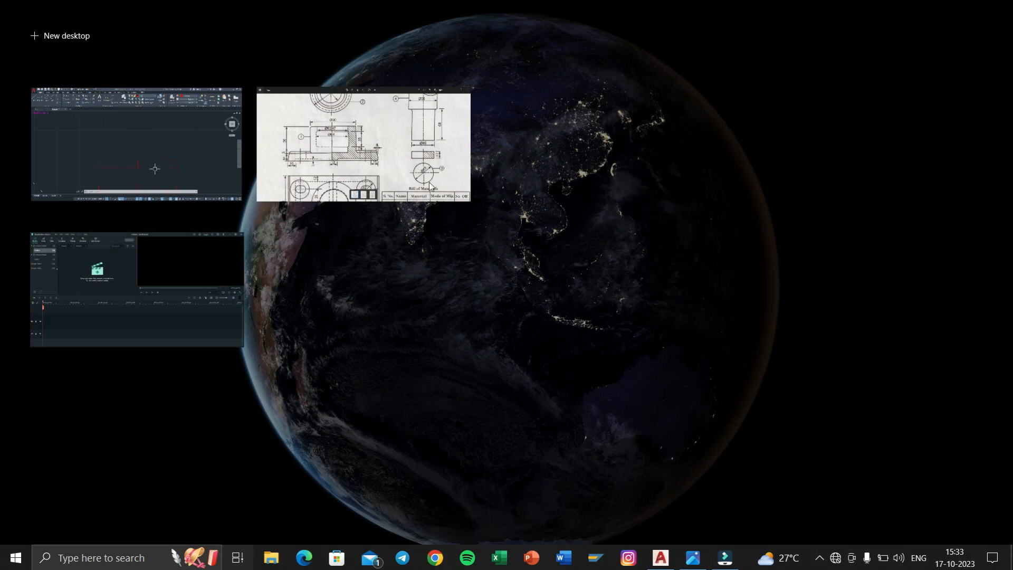
Step: Consult the 1.jpg reference drawing, return to AutoCAD and draw a 59-unit vertical line up from the base's top edge at its centreline
{"action": "left_click", "coordinate": [364, 144]}
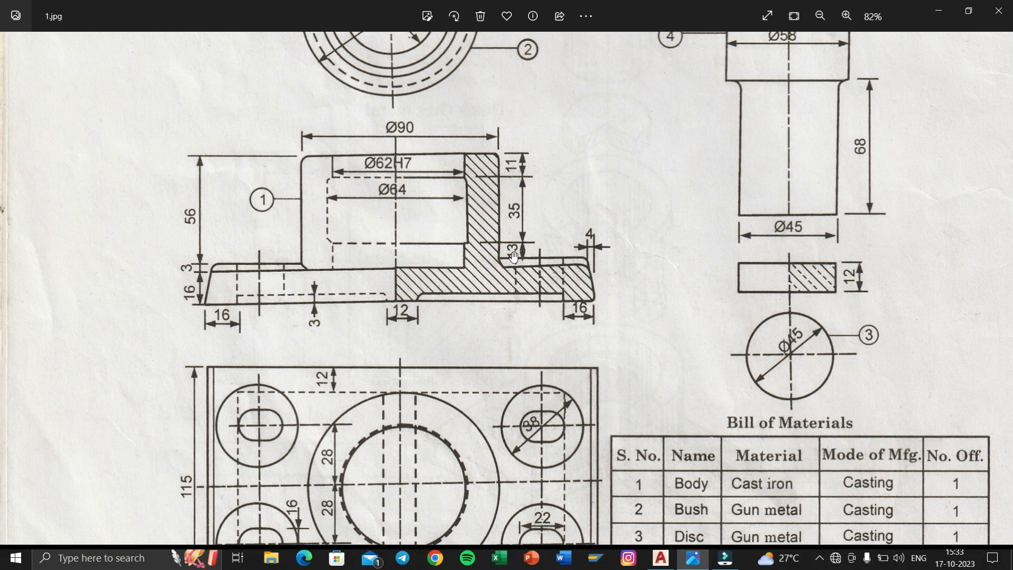
{"action": "key", "text": "super+Tab"}
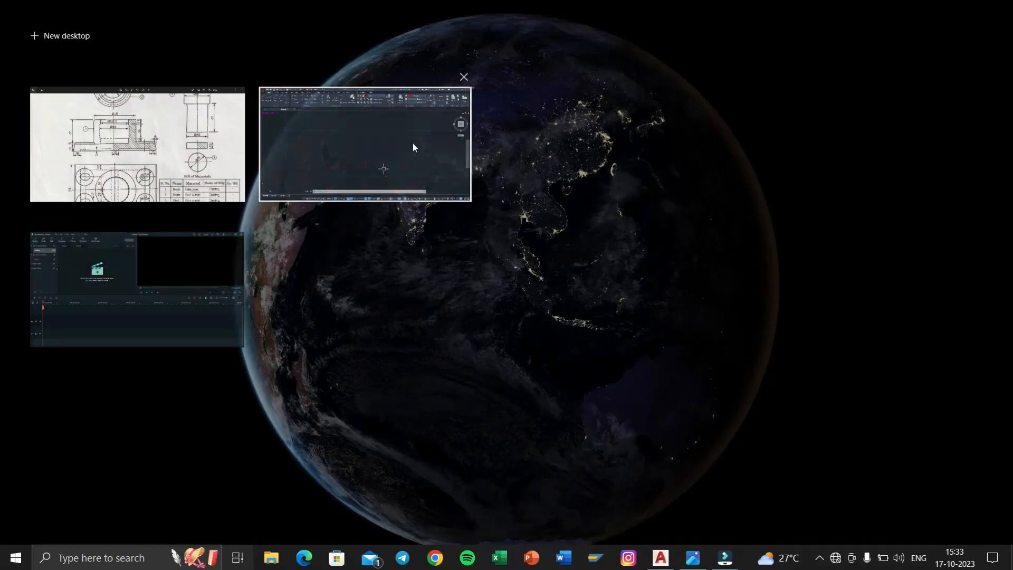
{"action": "left_click", "coordinate": [413, 144]}
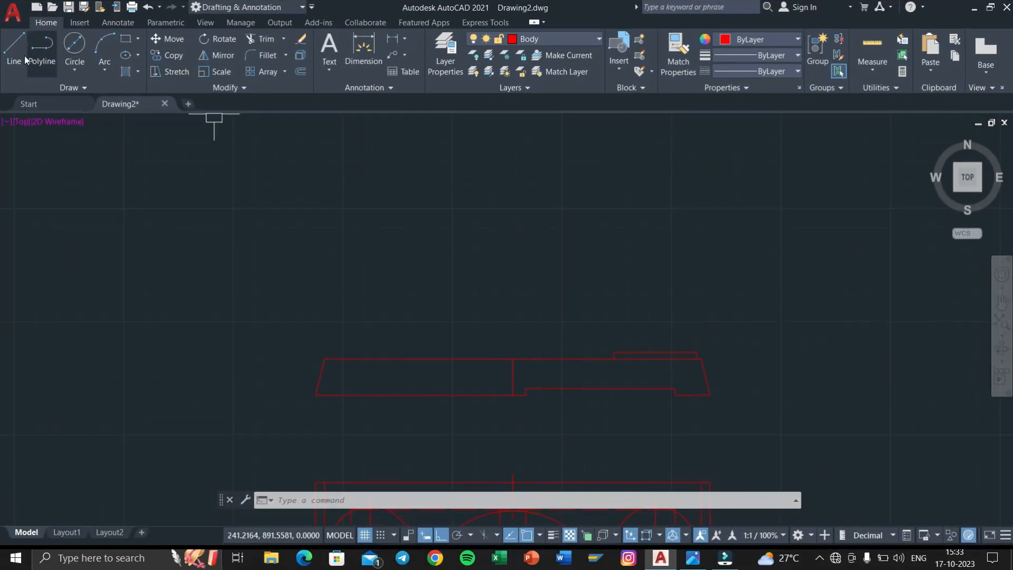
{"action": "left_click", "coordinate": [13, 50]}
{"action": "left_click", "coordinate": [513, 358]}
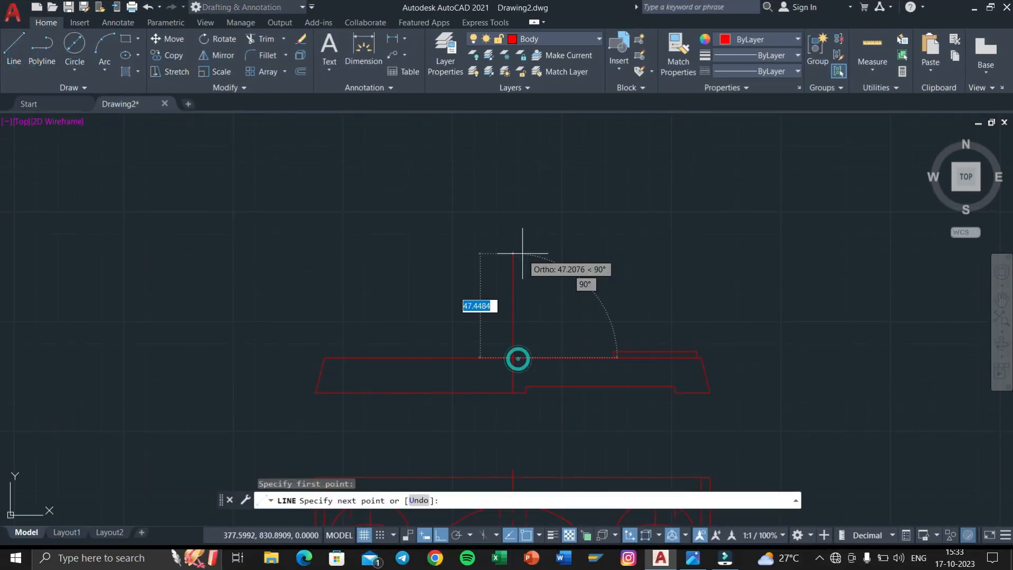
{"action": "type", "text": "59"}
{"action": "key", "text": "Return"}
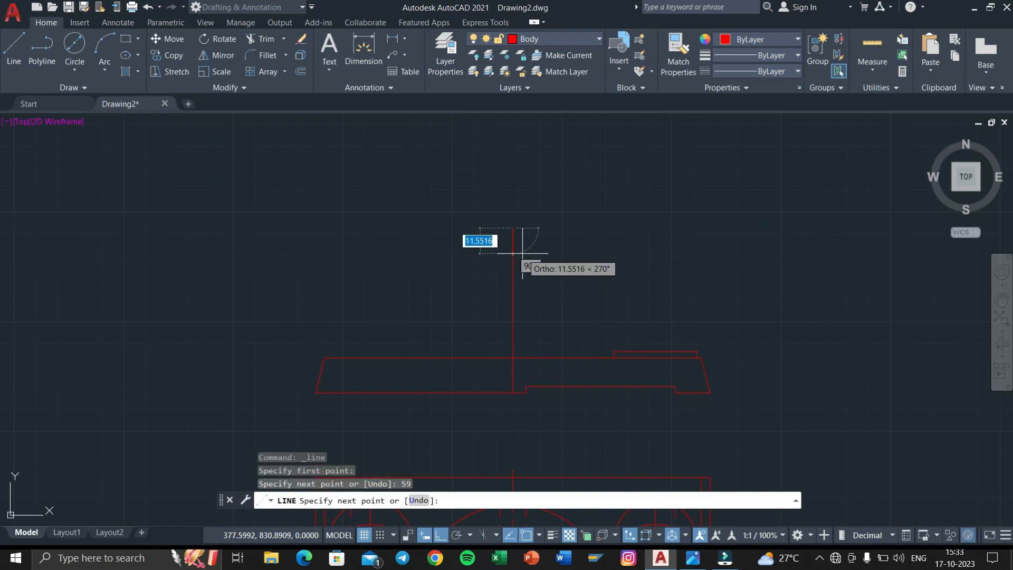
Step: Continue the boss outline 45 units to the right and 59 units down to the base
{"action": "type", "text": "4"}
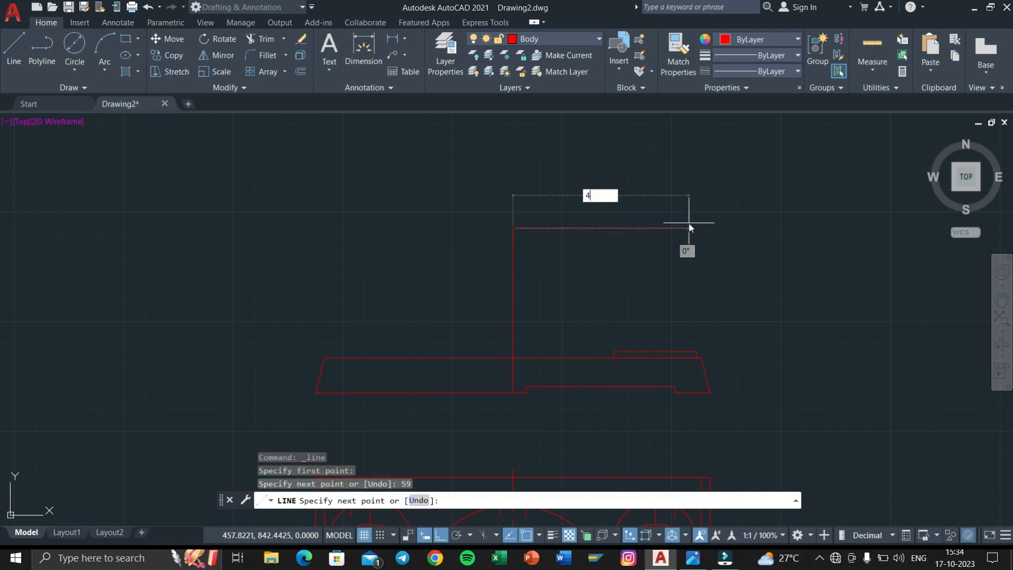
{"action": "type", "text": "5"}
{"action": "key", "text": "Return"}
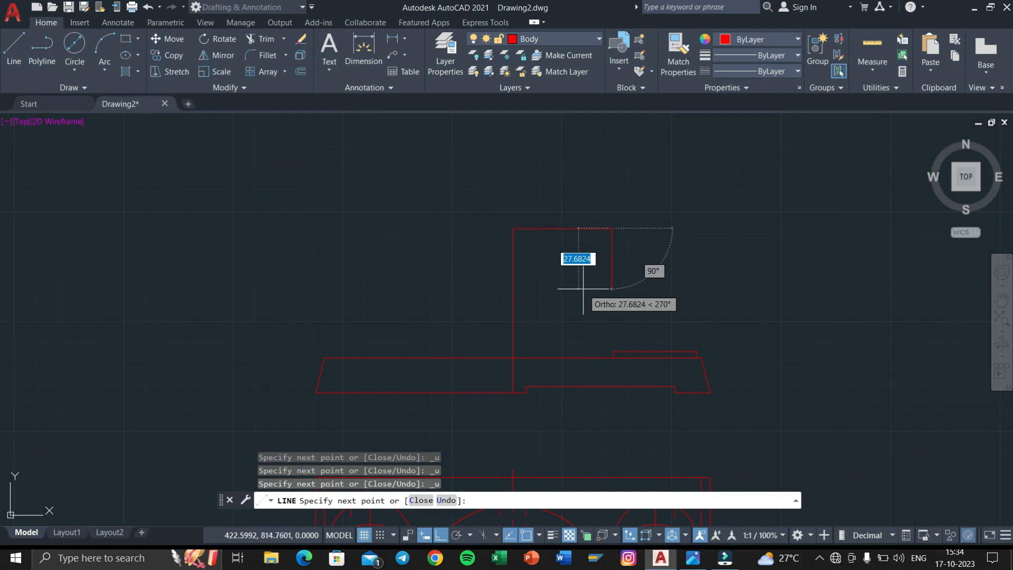
{"action": "type", "text": "59"}
{"action": "key", "text": "Return"}
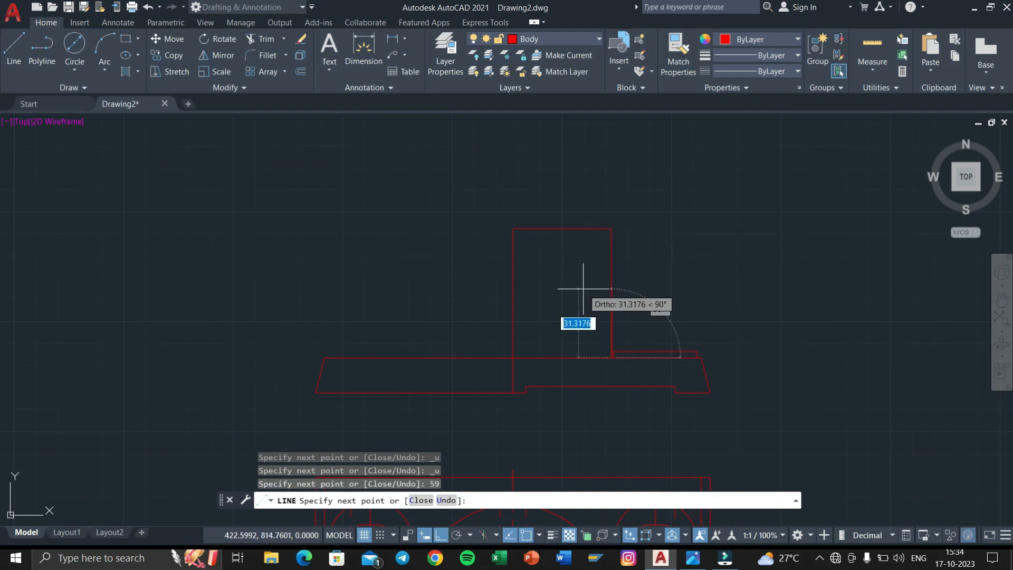
{"action": "key", "text": "Escape"}
{"action": "key", "text": "Escape"}
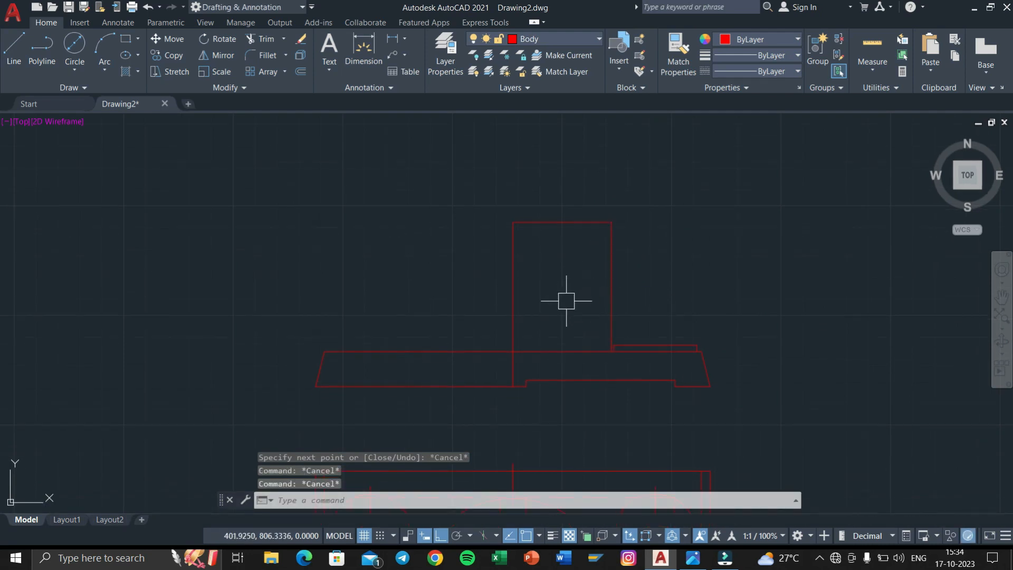
Step: Examine the body's bore diameters and step depths in the 1.jpg reference drawing and return to AutoCAD
{"action": "key", "text": "super+Tab"}
{"action": "left_click", "coordinate": [478, 174]}
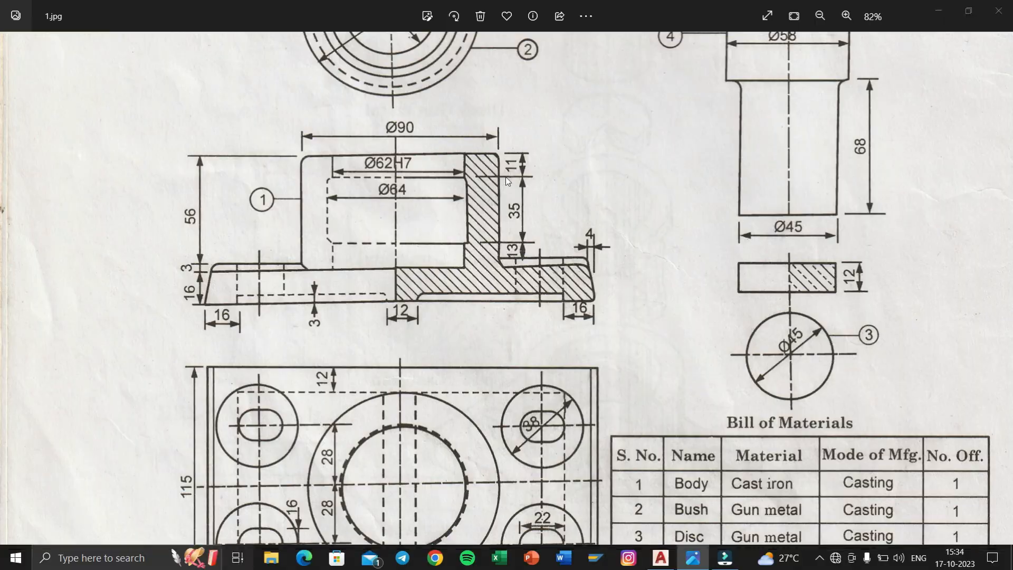
{"action": "key", "text": "super+Tab"}
{"action": "left_click", "coordinate": [144, 138]}
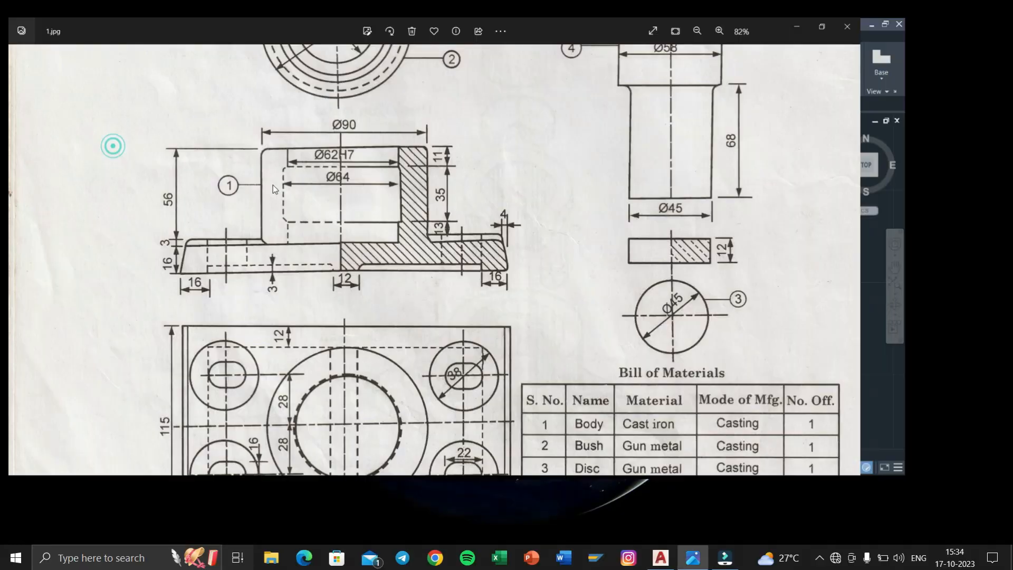
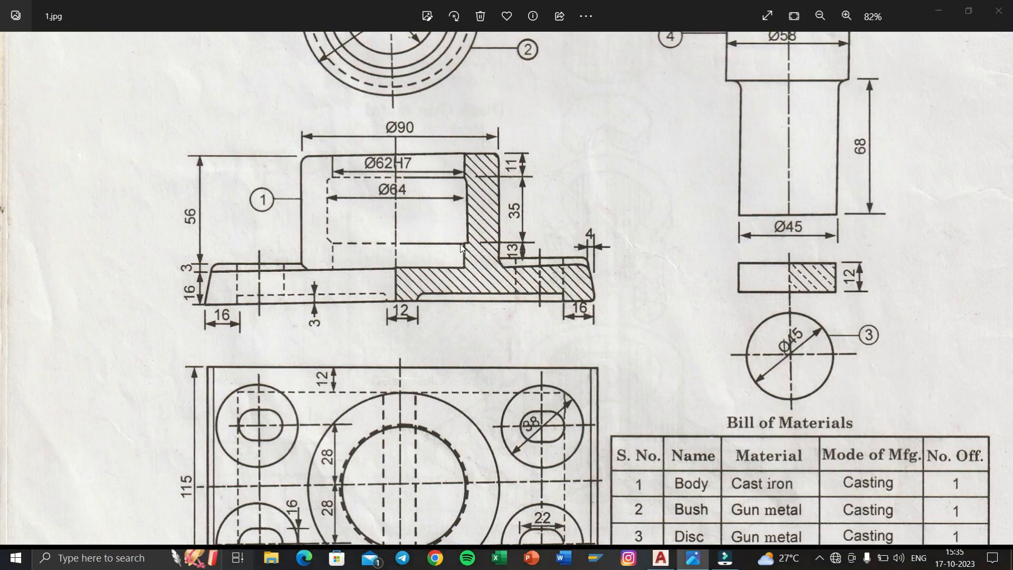
{"action": "key", "text": "super+Tab"}
{"action": "left_click", "coordinate": [464, 181]}
Step: Fillet the boss's upper outer corner with a radius of 2.5
{"action": "scroll", "coordinate": [566, 301], "scroll_direction": "up", "scroll_amount": 4}
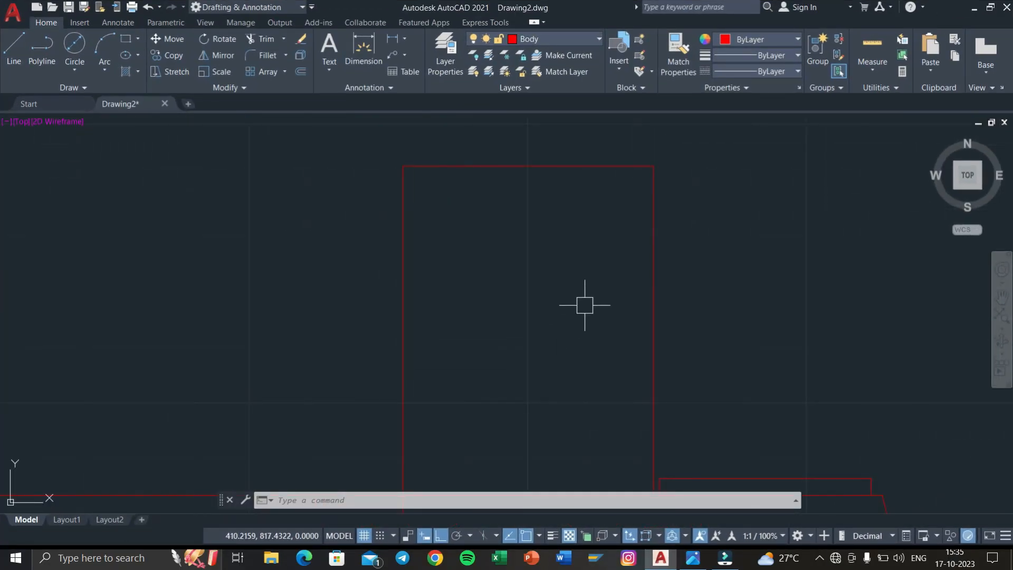
{"action": "type", "text": "f"}
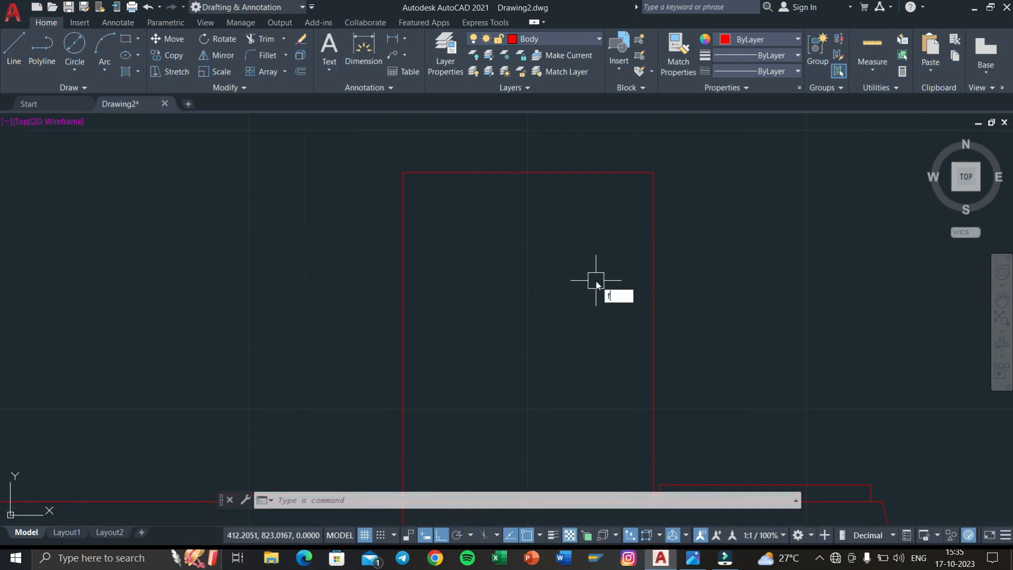
{"action": "key", "text": "Return"}
{"action": "type", "text": "r"}
{"action": "key", "text": "Return"}
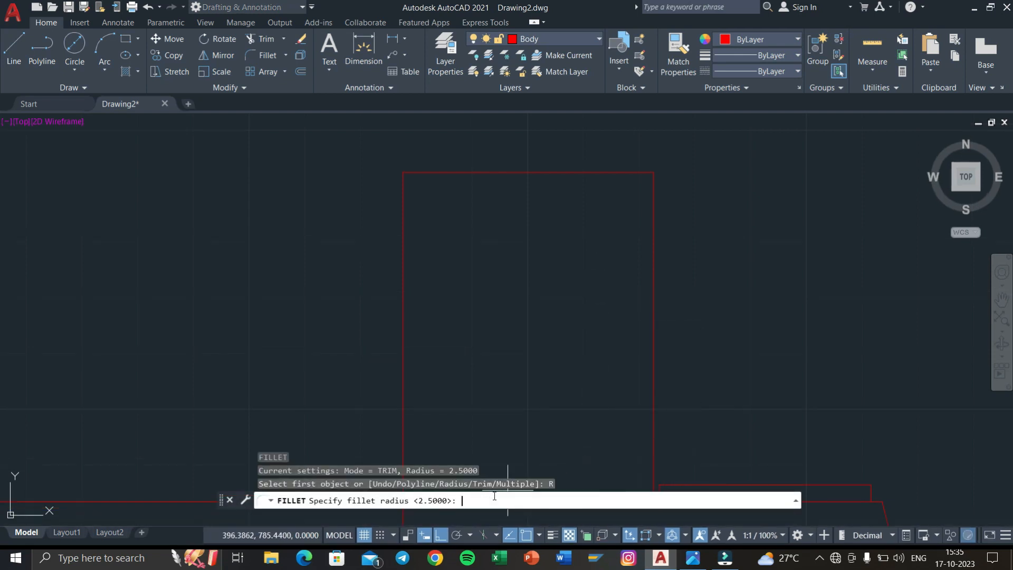
{"action": "type", "text": "2.5"}
{"action": "key", "text": "Return"}
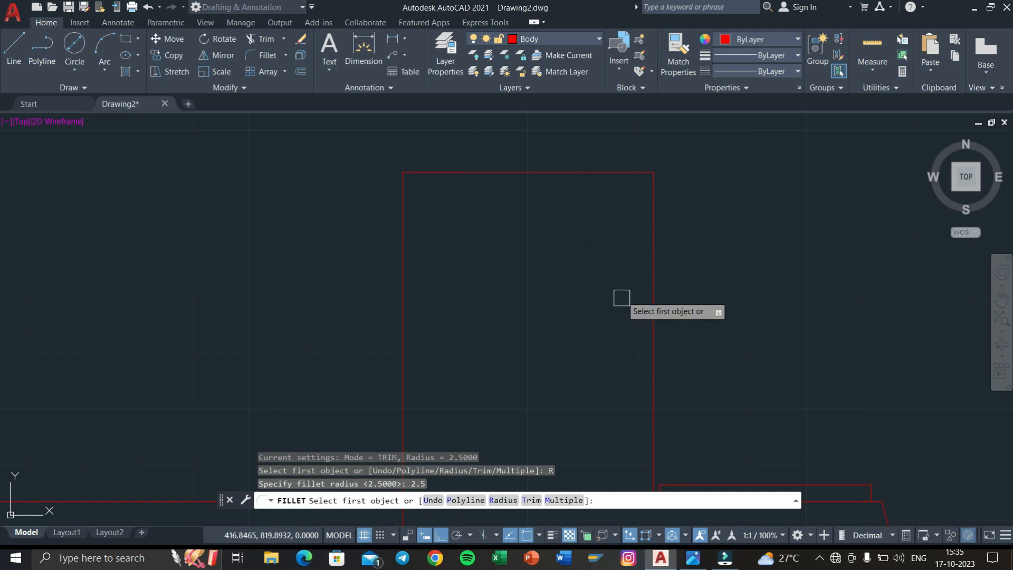
{"action": "left_click", "coordinate": [635, 174]}
{"action": "left_click", "coordinate": [651, 196]}
Step: Start the bore profile at the boss's upper centreline endpoint with lines 31 units right and 11 units down
{"action": "scroll", "coordinate": [598, 228], "scroll_direction": "down", "scroll_amount": 4}
{"action": "type", "text": "l"}
{"action": "key", "text": "Return"}
{"action": "scroll", "coordinate": [517, 219], "scroll_direction": "up", "scroll_amount": 2}
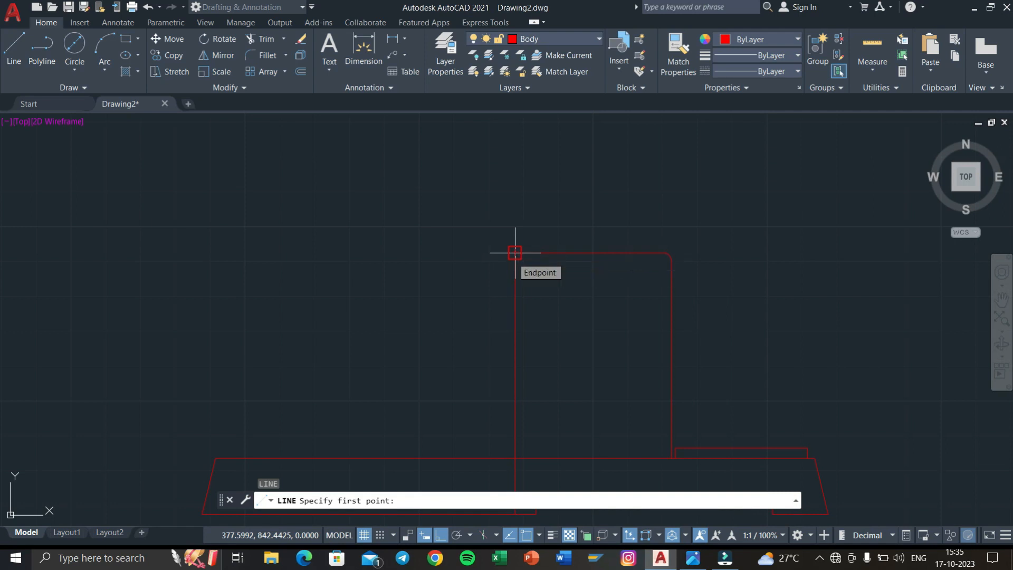
{"action": "left_click", "coordinate": [514, 252]}
{"action": "type", "text": "31"}
{"action": "key", "text": "Return"}
{"action": "type", "text": "11"}
{"action": "key", "text": "Return"}
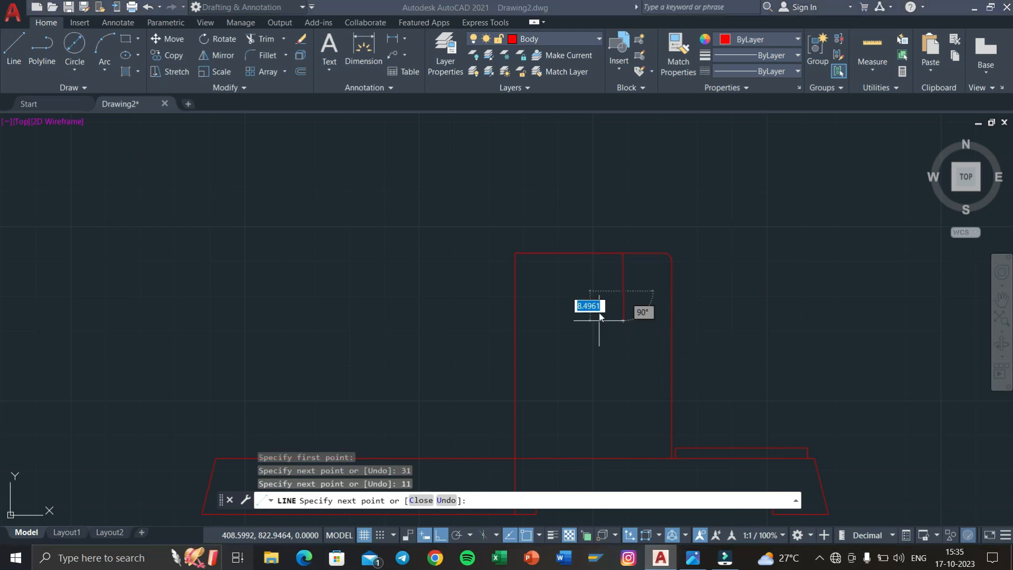
Step: Check the recess dimensions in the reference drawing and continue the bore profile 1 unit outward and 35 units down
{"action": "key", "text": "alt+Tab"}
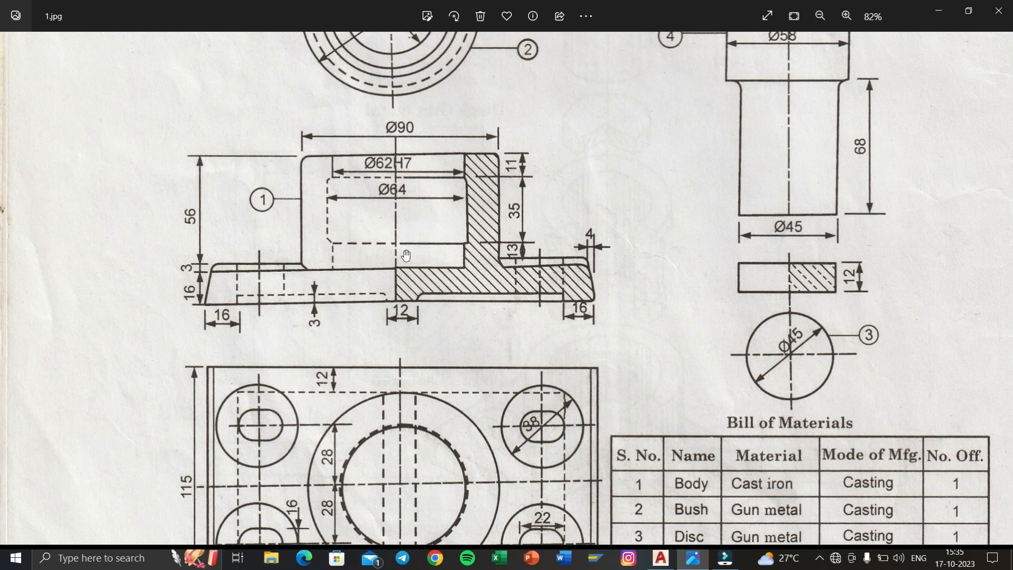
{"action": "key", "text": "alt+Tab"}
{"action": "scroll", "coordinate": [633, 296], "scroll_direction": "up", "scroll_amount": 2}
{"action": "type", "text": "1"}
{"action": "key", "text": "Return"}
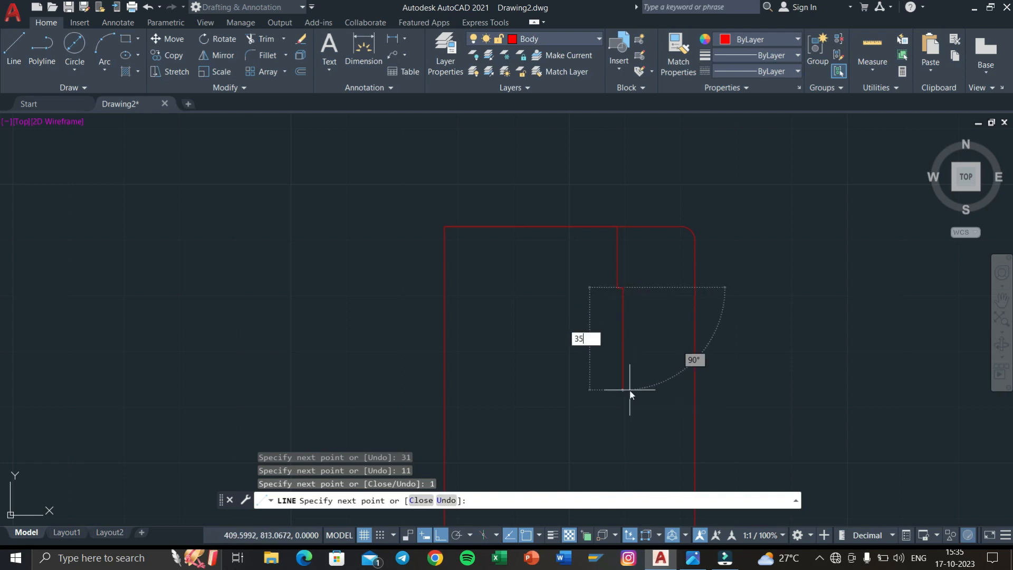
{"action": "key", "text": "Return"}
Step: Step the bore profile 1 unit back inward and finish it straight down at the base's top edge
{"action": "middle_click_drag", "start_coordinate": [606, 406], "coordinate": [620, 262]}
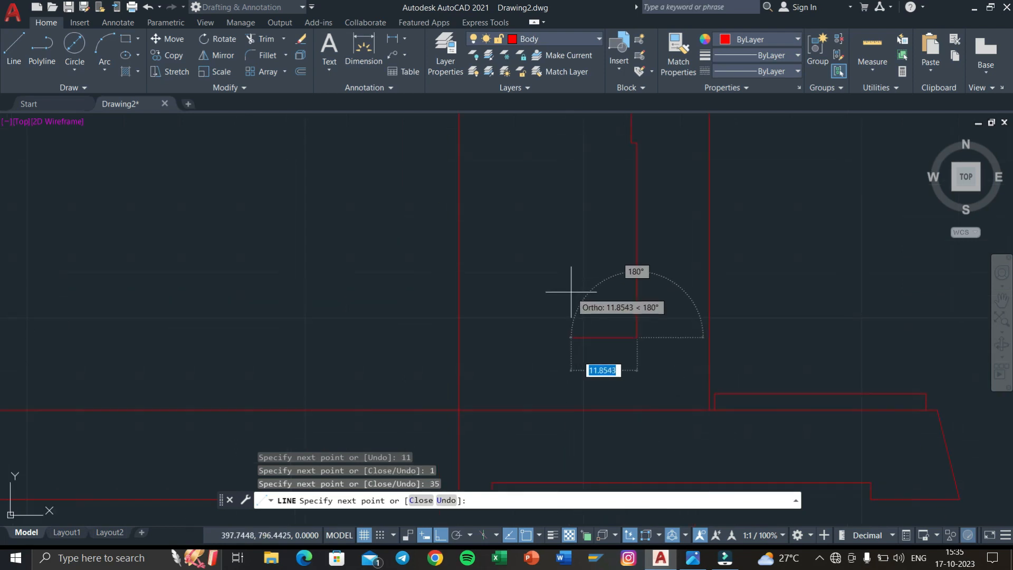
{"action": "type", "text": "1"}
{"action": "key", "text": "Return"}
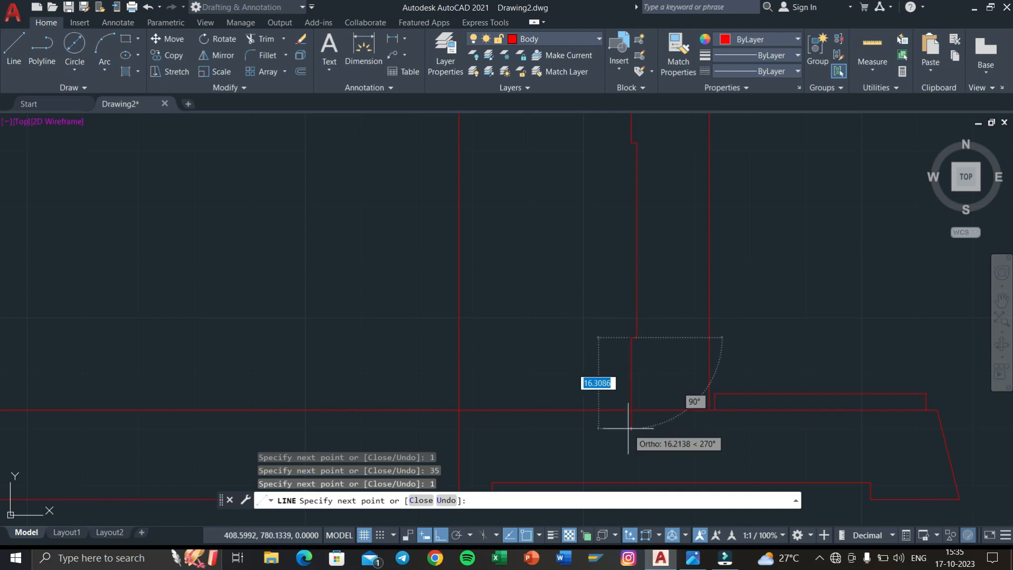
{"action": "right_click", "coordinate": [632, 410]}
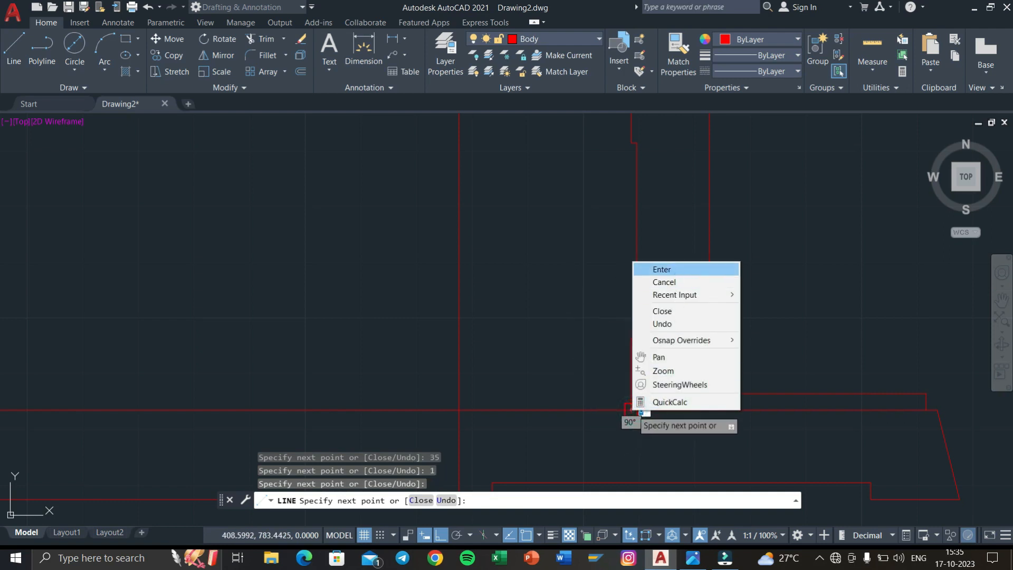
{"action": "left_click", "coordinate": [670, 268]}
Step: Fillet the upper step corner of the bore recess with a radius of 1
{"action": "scroll", "coordinate": [672, 262], "scroll_direction": "down", "scroll_amount": 4}
{"action": "scroll", "coordinate": [601, 285], "scroll_direction": "up", "scroll_amount": 5}
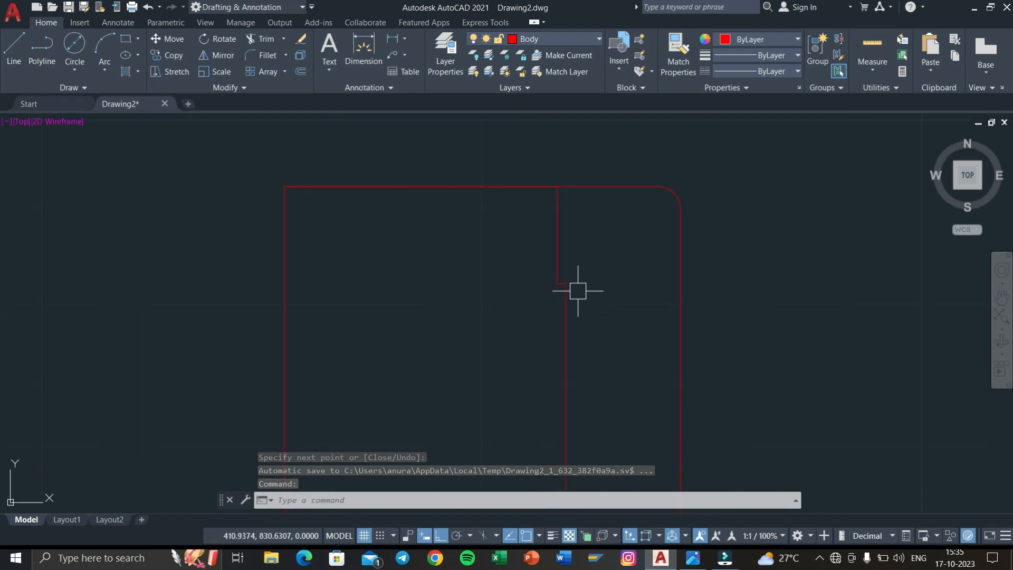
{"action": "type", "text": "f"}
{"action": "key", "text": "Return"}
{"action": "scroll", "coordinate": [562, 295], "scroll_direction": "up", "scroll_amount": 4}
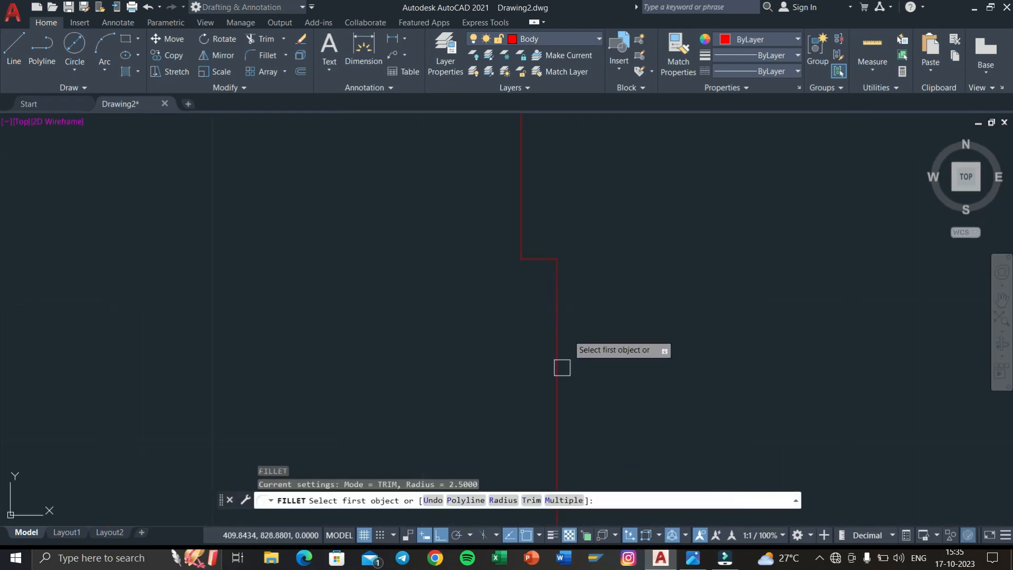
{"action": "left_click", "coordinate": [501, 499]}
{"action": "type", "text": "1"}
{"action": "key", "text": "Return"}
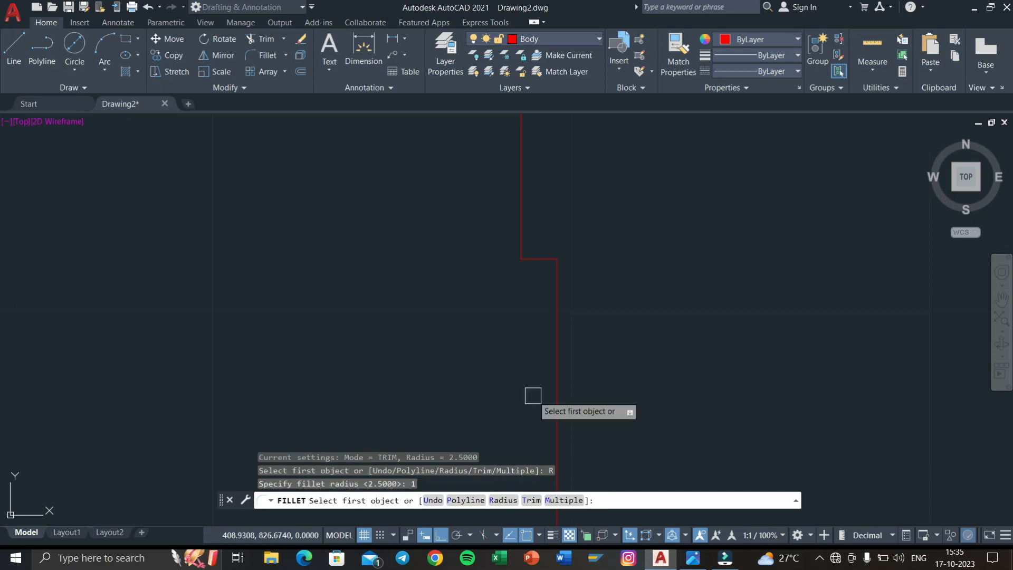
{"action": "left_click", "coordinate": [552, 277]}
{"action": "left_click", "coordinate": [551, 259]}
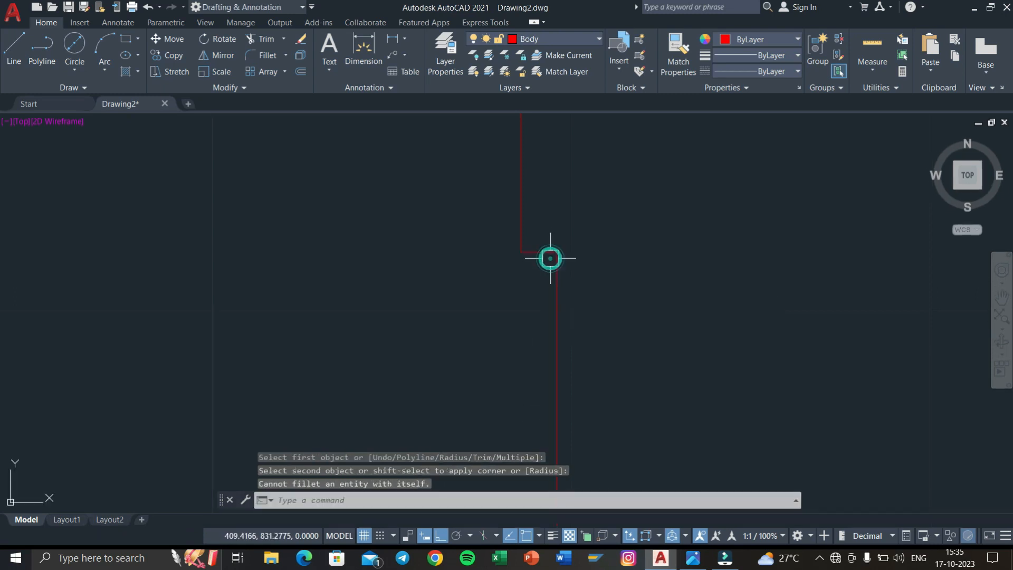
{"action": "key", "text": "Return"}
{"action": "left_click", "coordinate": [556, 296]}
{"action": "left_click", "coordinate": [542, 252]}
Step: Fillet the lower step corner of the bore recess with the same radius of 1
{"action": "scroll", "coordinate": [554, 211], "scroll_direction": "up", "scroll_amount": 5}
{"action": "key", "text": "Return"}
{"action": "left_click", "coordinate": [529, 295]}
{"action": "left_click", "coordinate": [520, 328]}
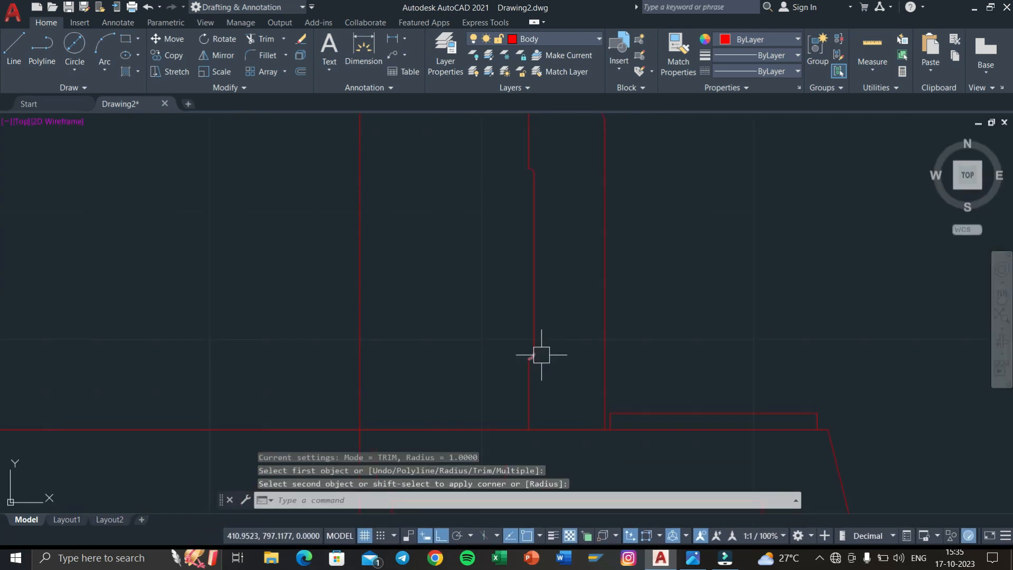
Step: Compare with the reference section and trim the base's top edge between the bore line and the boss's outer wall
{"action": "key", "text": "super+Tab"}
{"action": "left_click", "coordinate": [458, 192]}
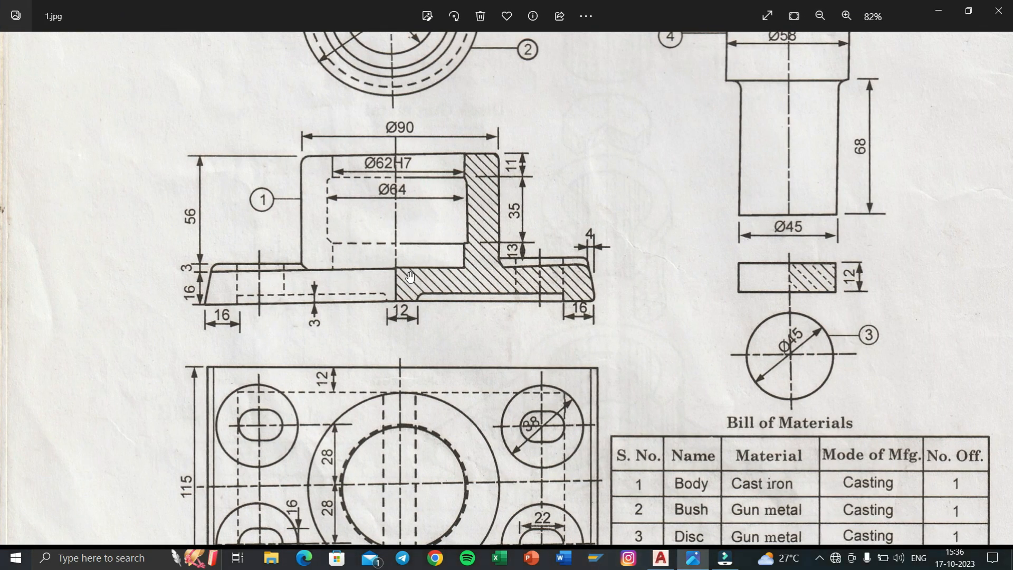
{"action": "key", "text": "super+Tab"}
{"action": "left_click", "coordinate": [442, 155]}
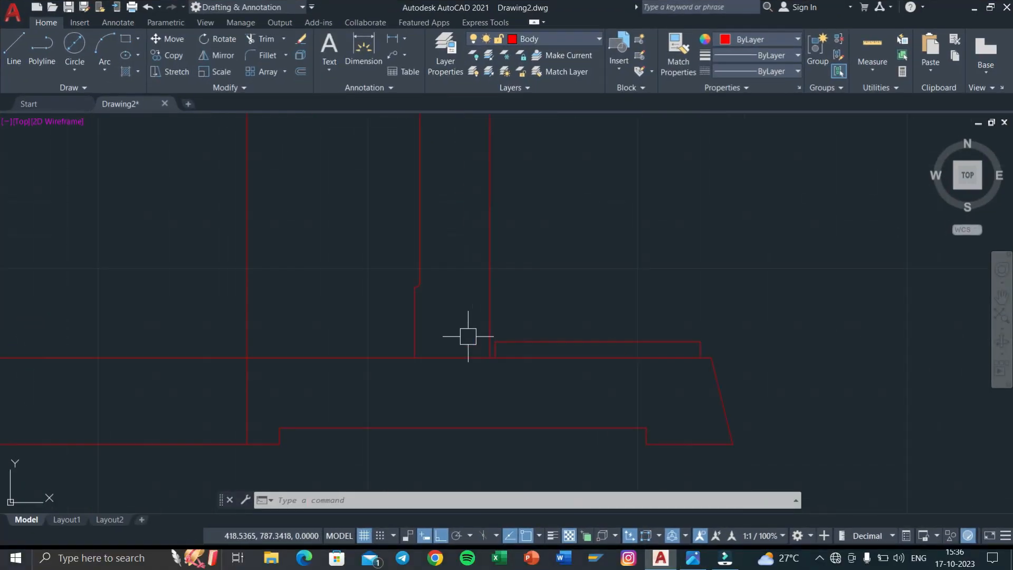
{"action": "type", "text": "tr"}
{"action": "key", "text": "Return"}
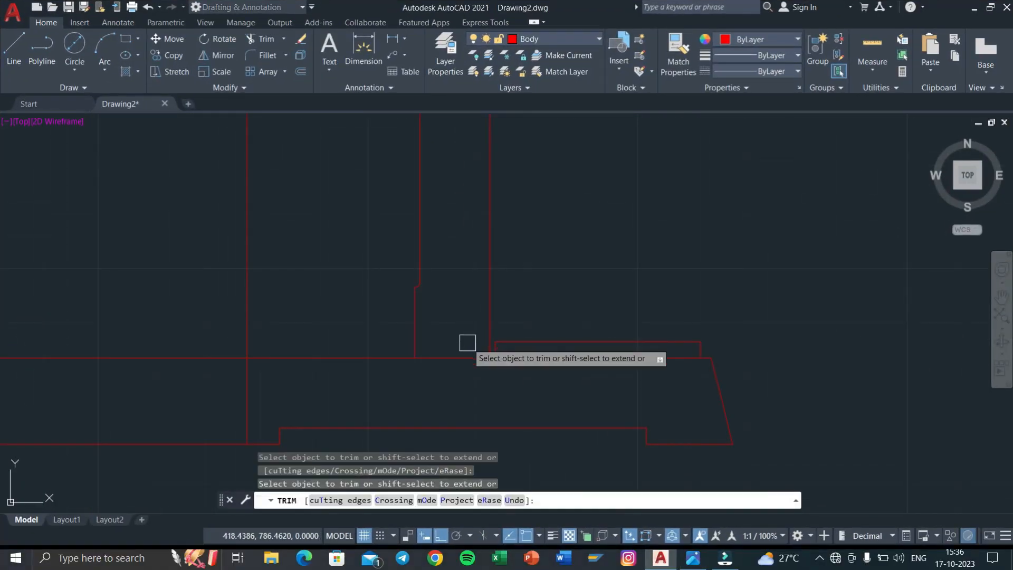
{"action": "left_click", "coordinate": [468, 357]}
{"action": "scroll", "coordinate": [467, 357], "scroll_direction": "down", "scroll_amount": 2}
{"action": "middle_click_drag", "start_coordinate": [468, 357], "coordinate": [485, 360]}
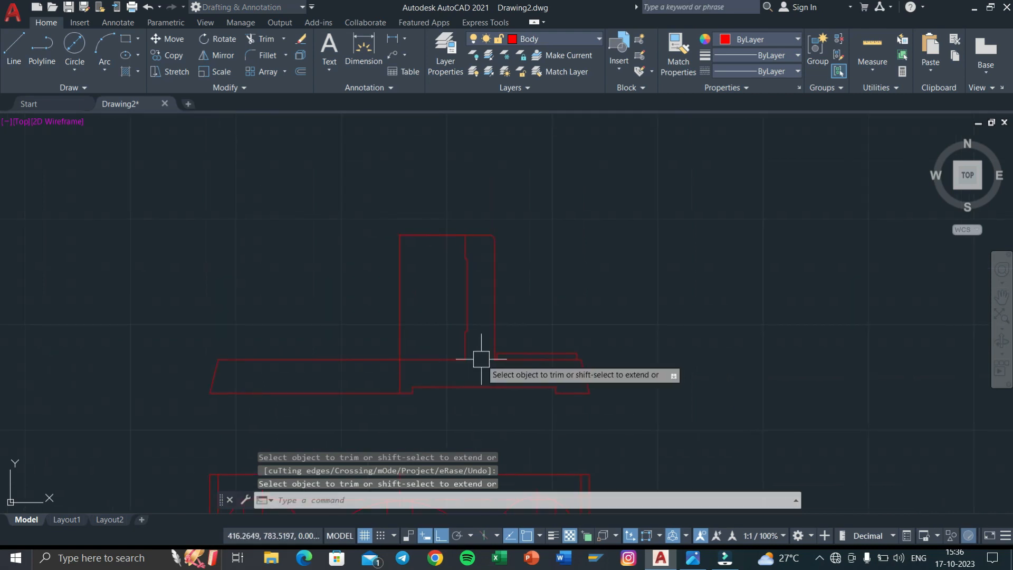
{"action": "key", "text": "Escape"}
{"action": "key", "text": "Escape"}
{"action": "key", "text": "Escape"}
Step: Mirror the boss outline, bore profile and raised pad about the vertical centre line, keeping the originals, and erase that line above the base
{"action": "scroll", "coordinate": [510, 342], "scroll_direction": "up", "scroll_amount": 2}
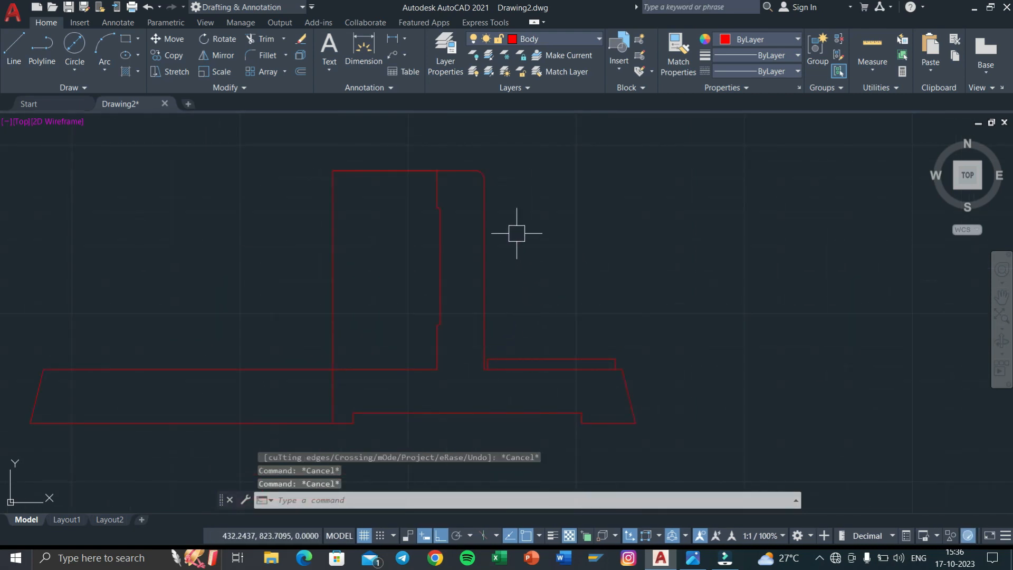
{"action": "left_click", "coordinate": [531, 309]}
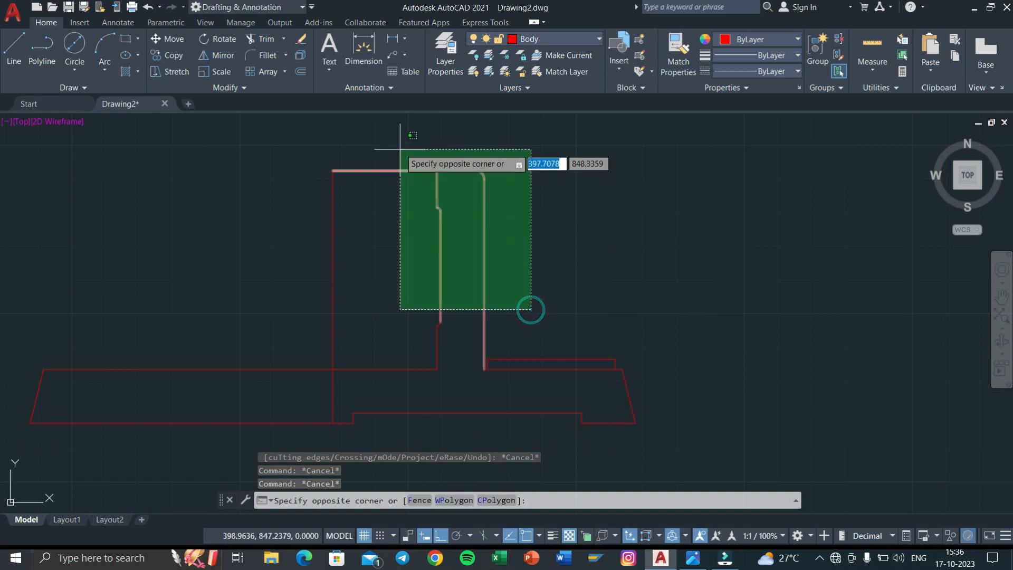
{"action": "left_click", "coordinate": [397, 154]}
{"action": "scroll", "coordinate": [414, 230], "scroll_direction": "up", "scroll_amount": 5}
{"action": "middle_click_drag", "start_coordinate": [463, 357], "coordinate": [462, 224]}
{"action": "left_click", "coordinate": [538, 260]}
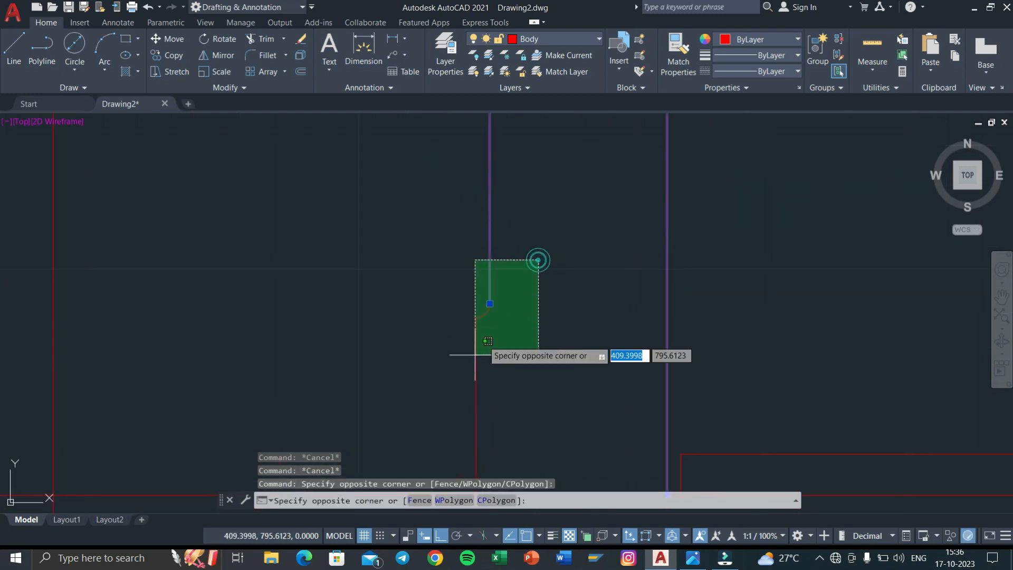
{"action": "left_click", "coordinate": [455, 385]}
{"action": "middle_click_drag", "start_coordinate": [741, 413], "coordinate": [699, 286]}
{"action": "middle_click_drag", "start_coordinate": [935, 291], "coordinate": [639, 291]}
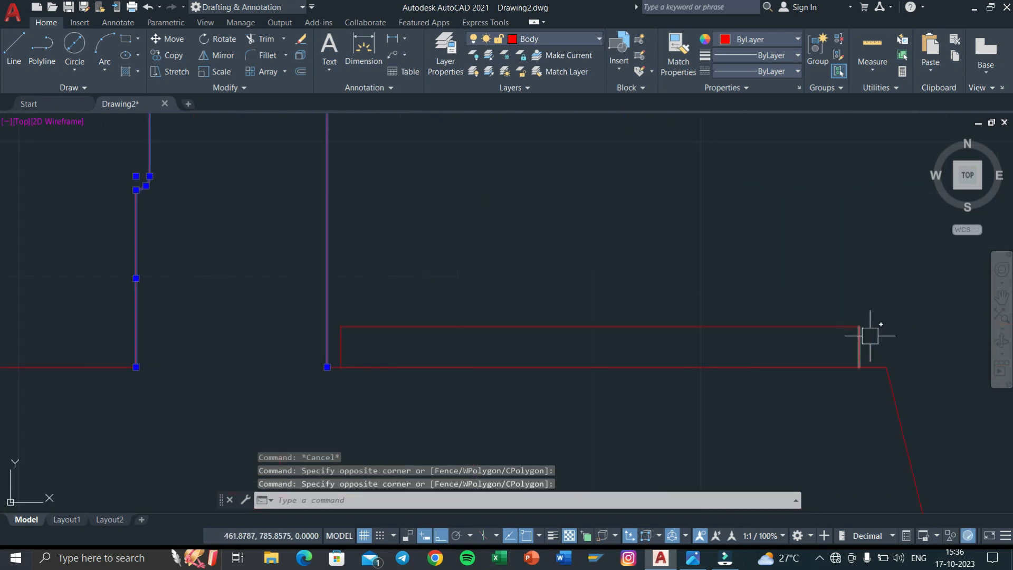
{"action": "left_click", "coordinate": [897, 345]}
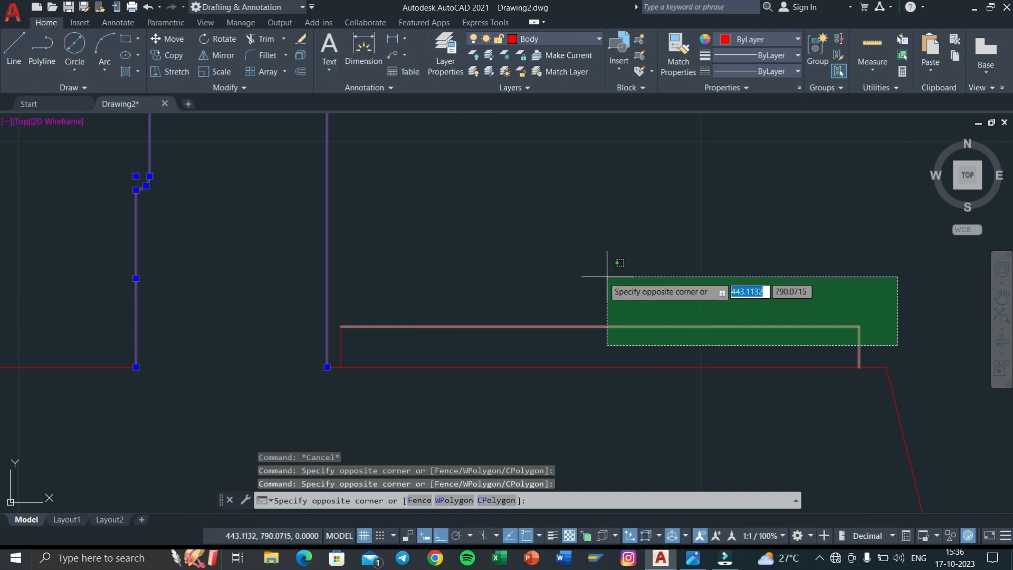
{"action": "left_click", "coordinate": [340, 237]}
{"action": "scroll", "coordinate": [572, 287], "scroll_direction": "down", "scroll_amount": 6}
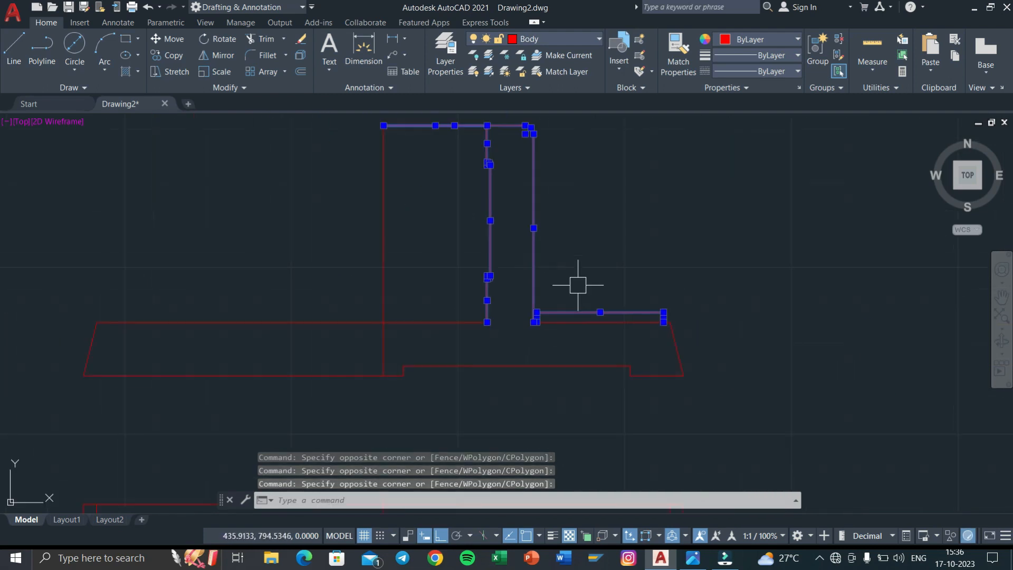
{"action": "key", "text": "Return"}
{"action": "left_click", "coordinate": [383, 154]}
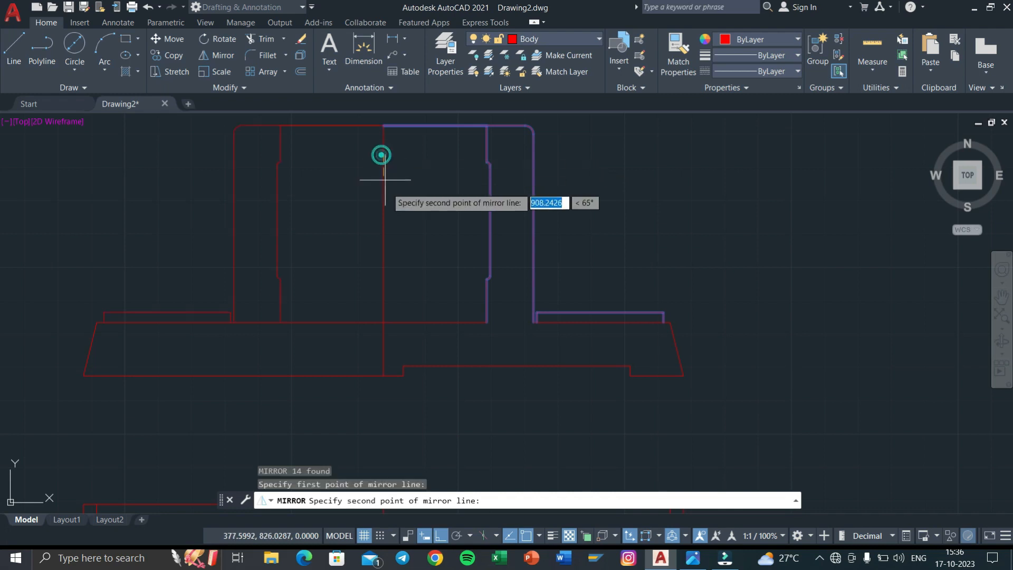
{"action": "left_click", "coordinate": [386, 245]}
{"action": "left_click", "coordinate": [421, 290]}
{"action": "middle_click_drag", "start_coordinate": [398, 219], "coordinate": [393, 245]}
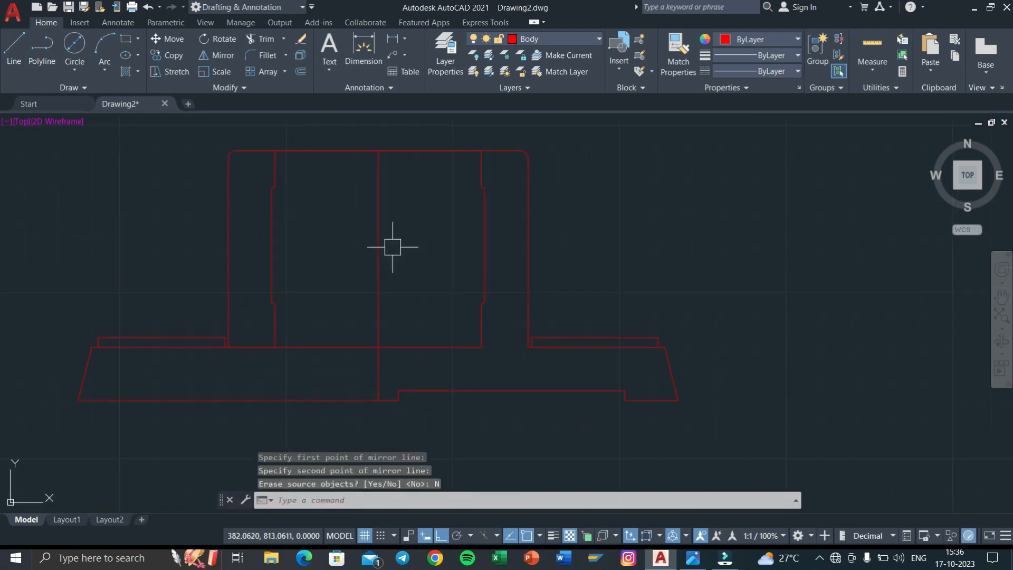
{"action": "left_click", "coordinate": [383, 251]}
{"action": "key", "text": "Delete"}
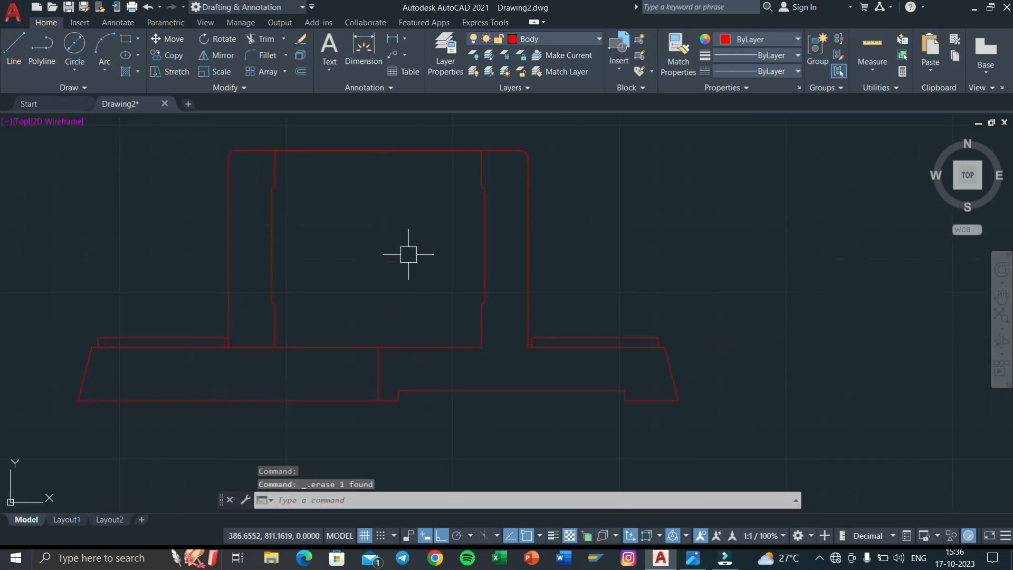
Step: Hatch the sectioned right half of the front view, comparing it with the reference section
{"action": "type", "text": "h"}
{"action": "key", "text": "Return"}
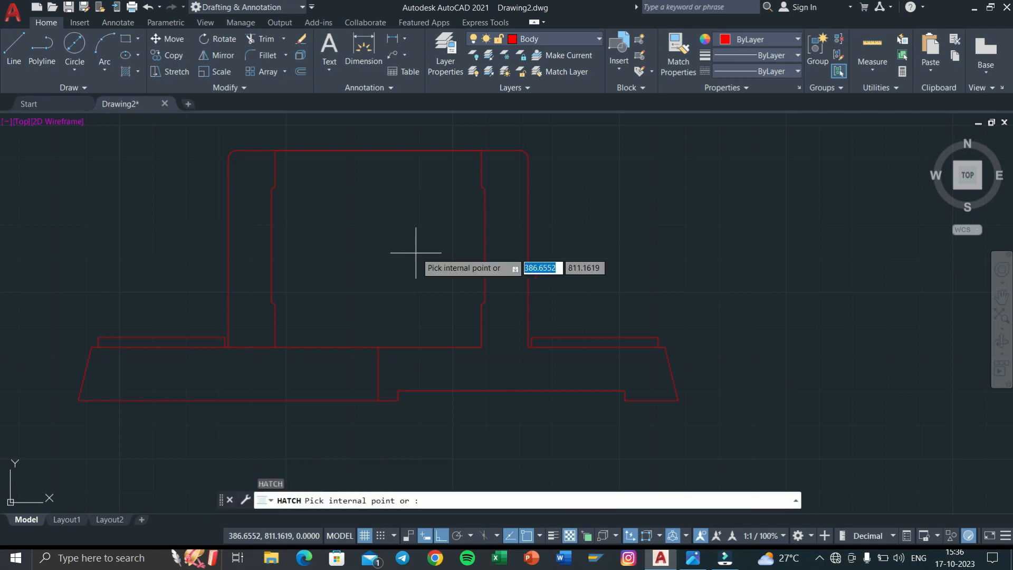
{"action": "left_click", "coordinate": [509, 346]}
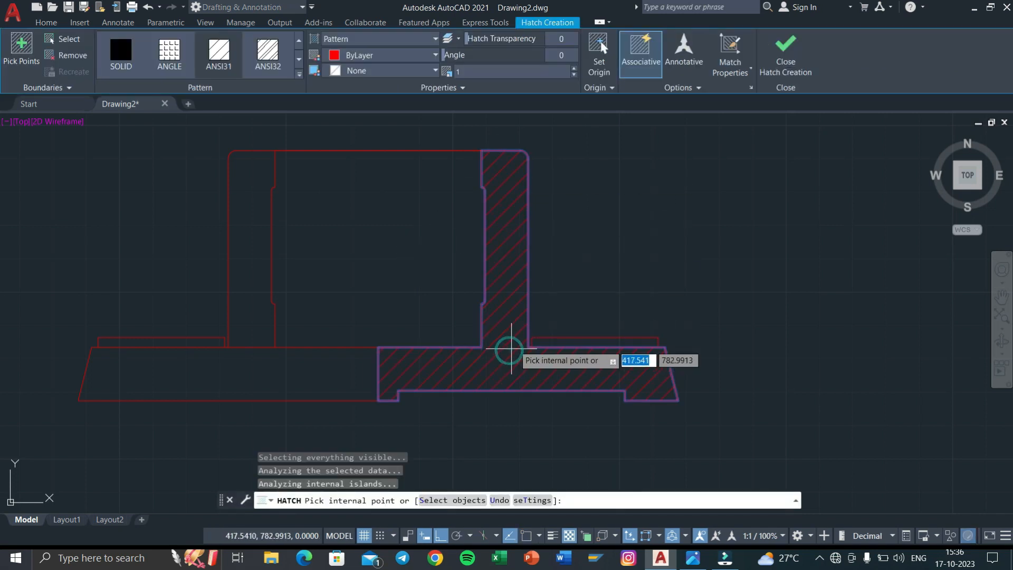
{"action": "key", "text": "super+Tab"}
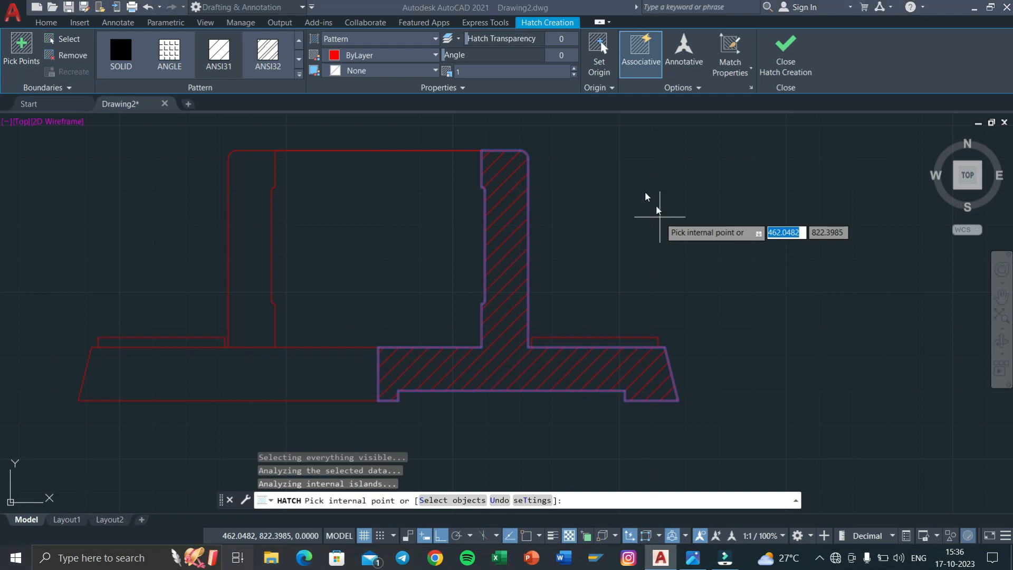
{"action": "left_click", "coordinate": [425, 141]}
{"action": "key", "text": "super+Tab"}
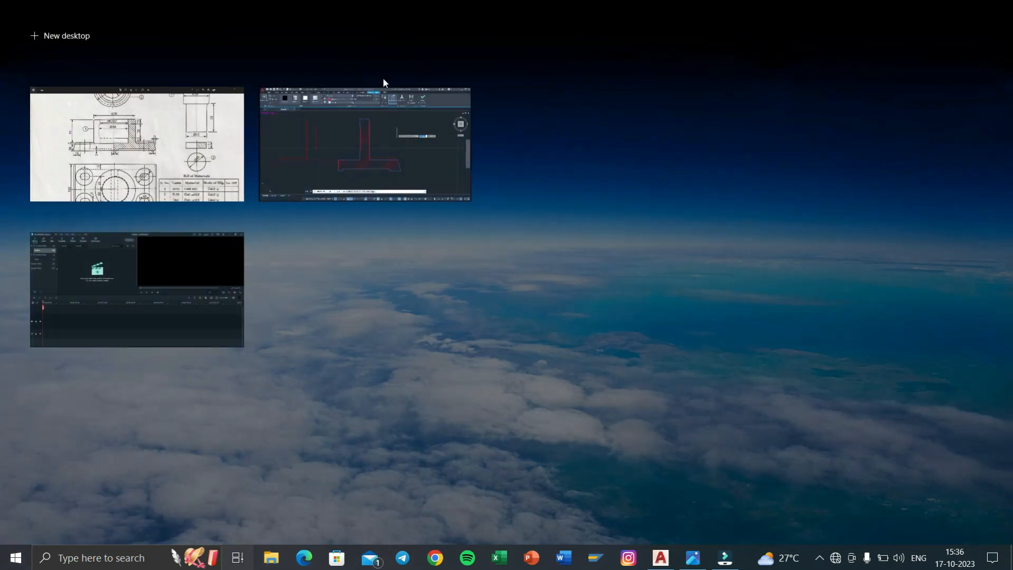
{"action": "left_click", "coordinate": [382, 164]}
{"action": "scroll", "coordinate": [556, 280], "scroll_direction": "down", "scroll_amount": 4}
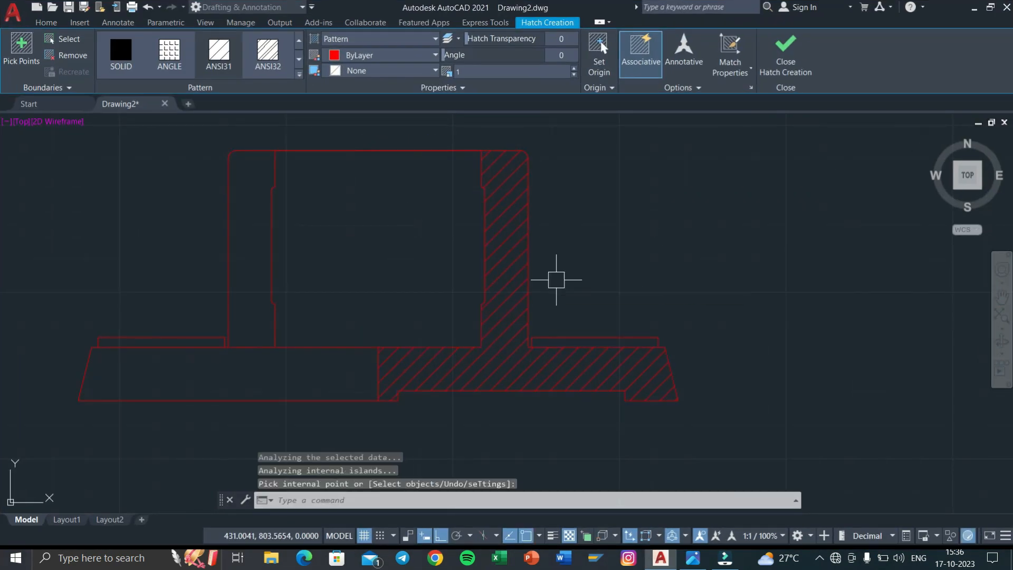
{"action": "key", "text": "Return"}
{"action": "scroll", "coordinate": [549, 369], "scroll_direction": "up", "scroll_amount": 4}
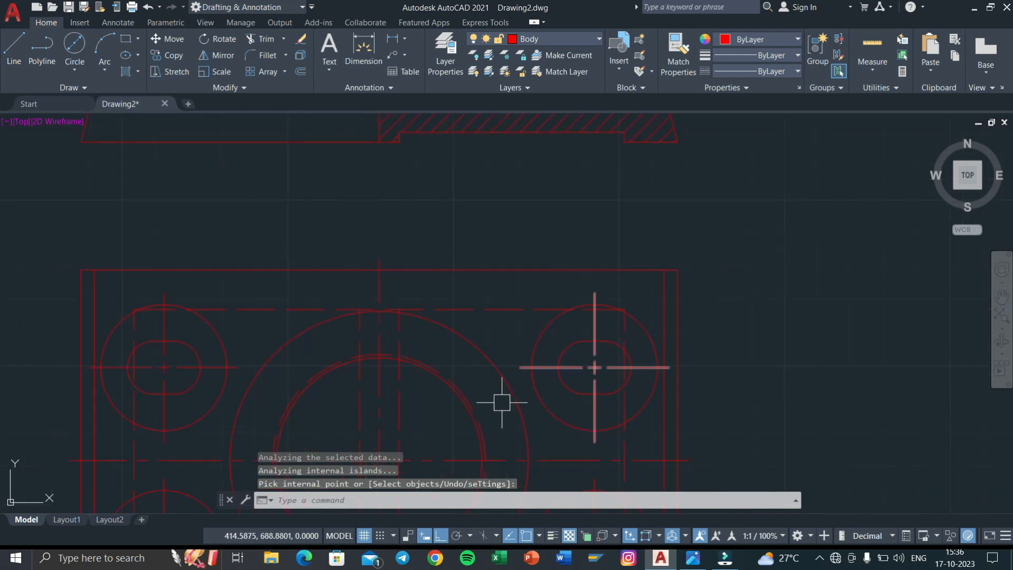
{"action": "type", "text": "xl"}
{"action": "key", "text": "Return"}
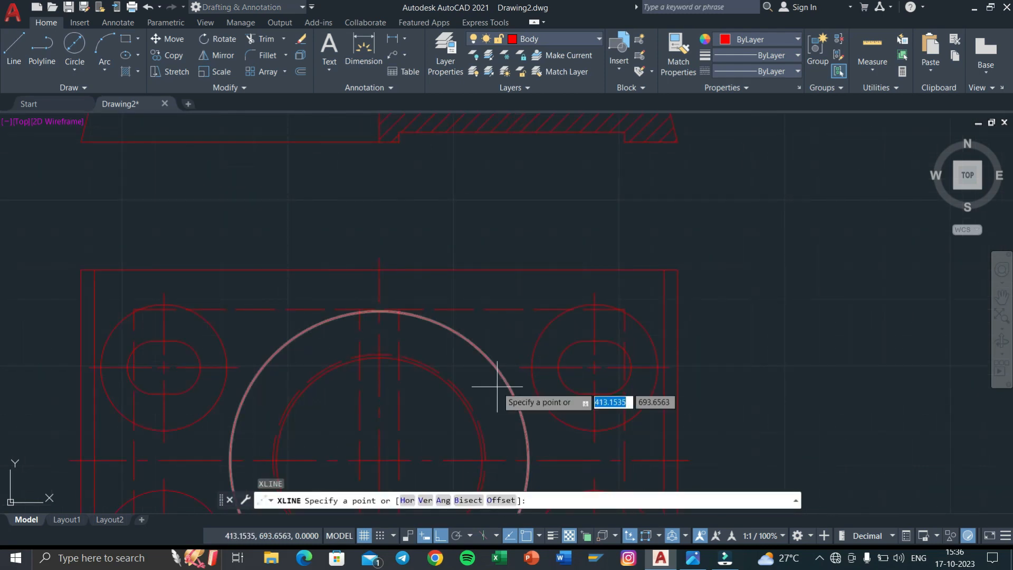
{"action": "left_click", "coordinate": [425, 499]}
{"action": "left_click", "coordinate": [558, 370]}
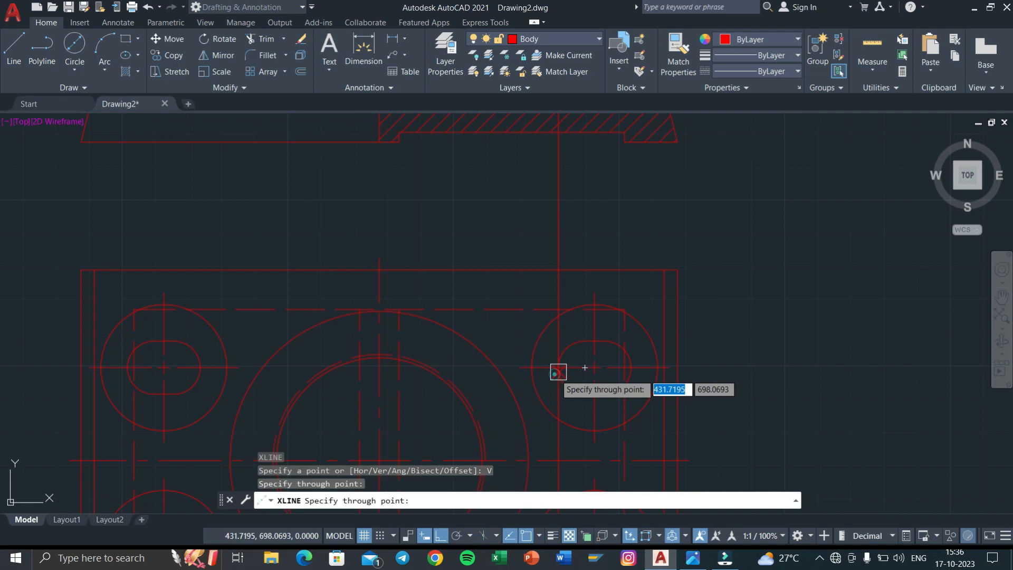
{"action": "scroll", "coordinate": [624, 367], "scroll_direction": "up", "scroll_amount": 5}
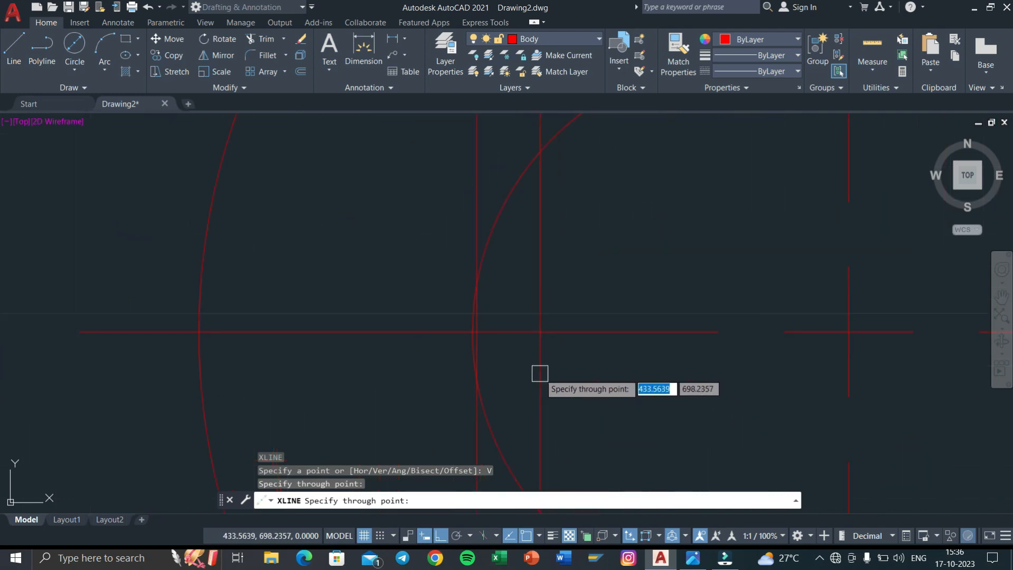
{"action": "key", "text": "Escape"}
{"action": "left_click", "coordinate": [476, 429]}
{"action": "key", "text": "Delete"}
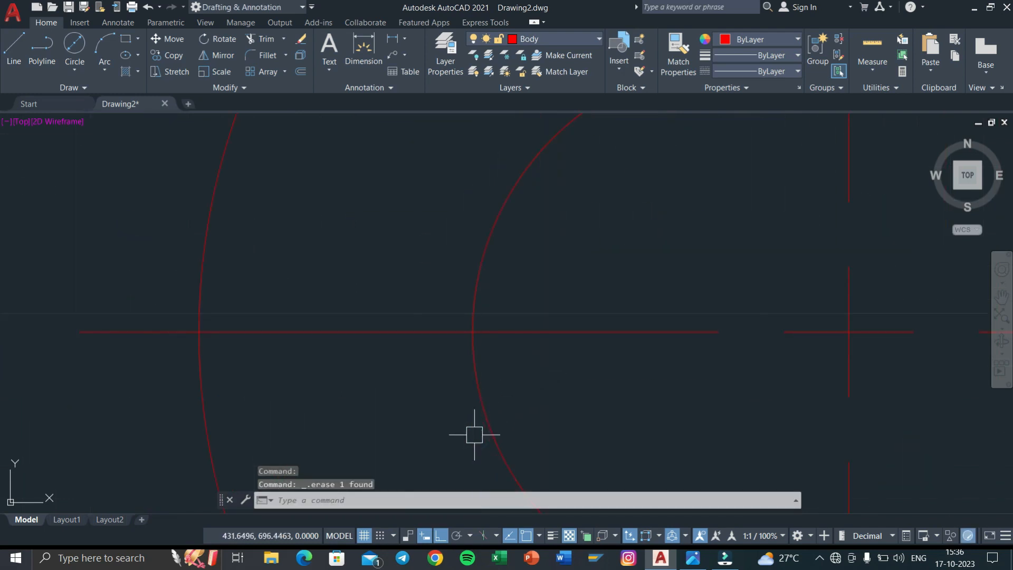
Step: Project vertical construction lines into the front view from both ends of the upper-right slot in the top view
{"action": "type", "text": "xl"}
{"action": "key", "text": "Return"}
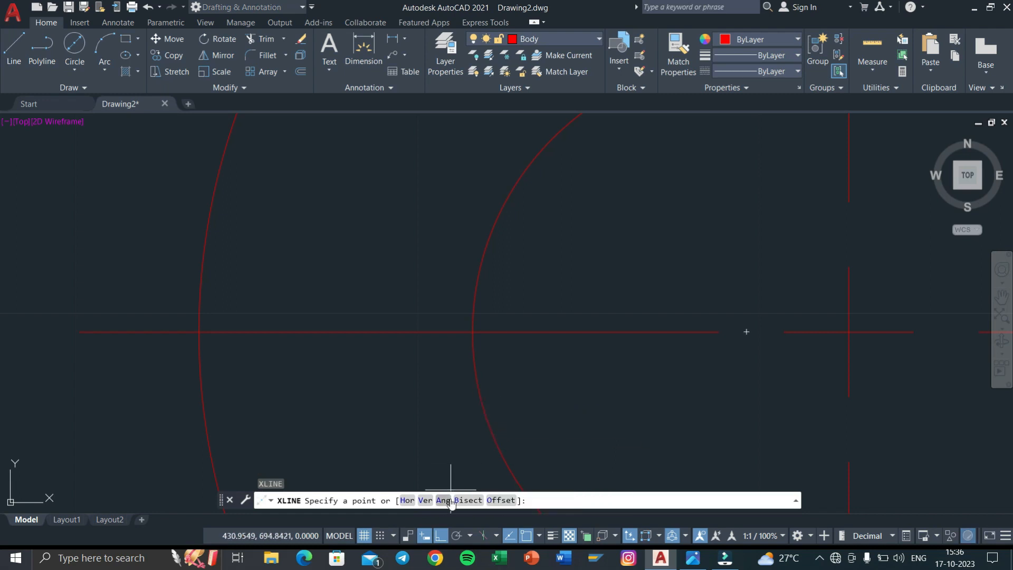
{"action": "left_click", "coordinate": [424, 500]}
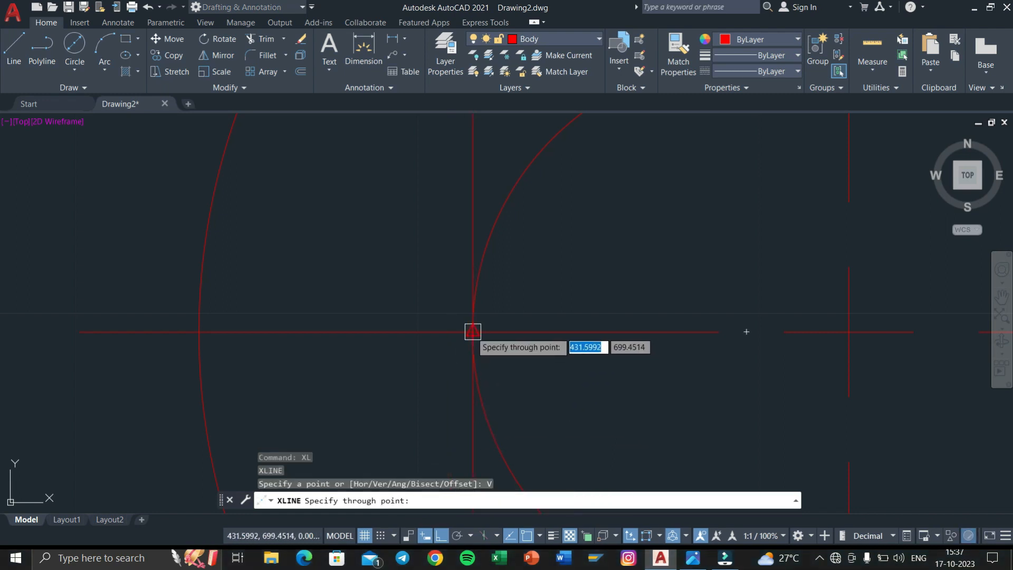
{"action": "scroll", "coordinate": [495, 333], "scroll_direction": "down", "scroll_amount": 2}
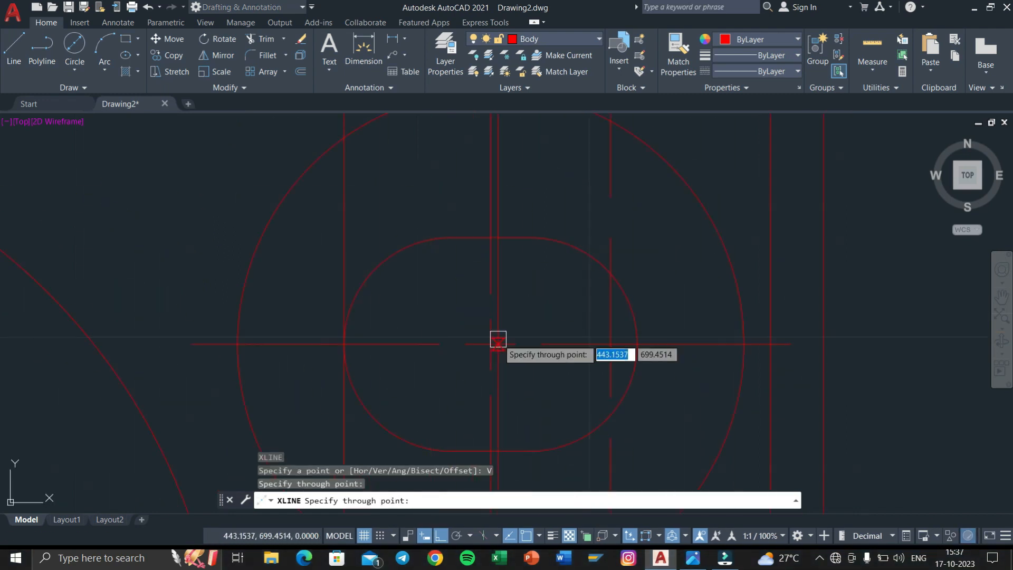
{"action": "left_click", "coordinate": [638, 342]}
{"action": "scroll", "coordinate": [633, 285], "scroll_direction": "down", "scroll_amount": 2}
{"action": "middle_click_drag", "start_coordinate": [633, 286], "coordinate": [611, 392]}
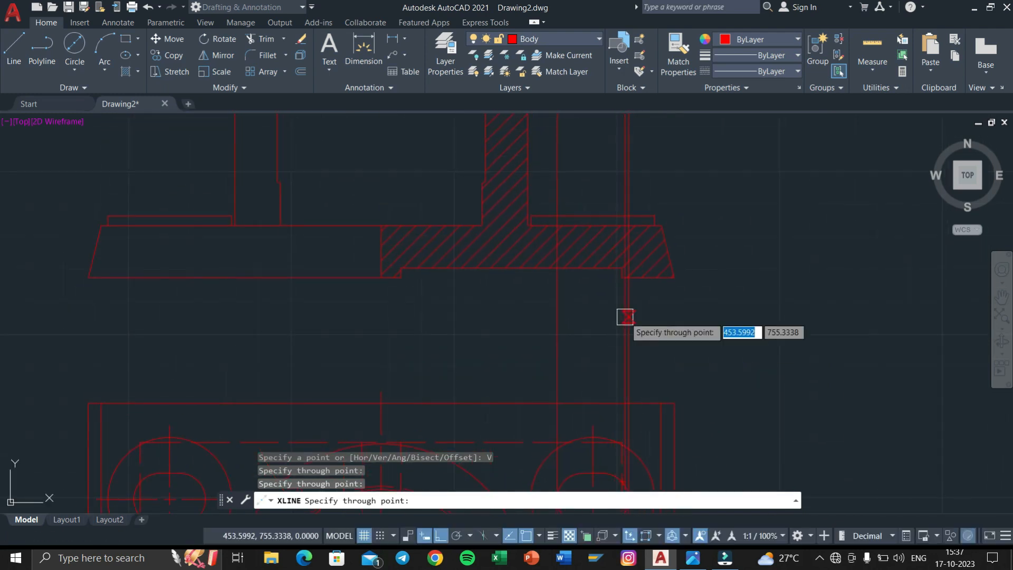
{"action": "key", "text": "Escape"}
{"action": "key", "text": "Escape"}
{"action": "key", "text": "Escape"}
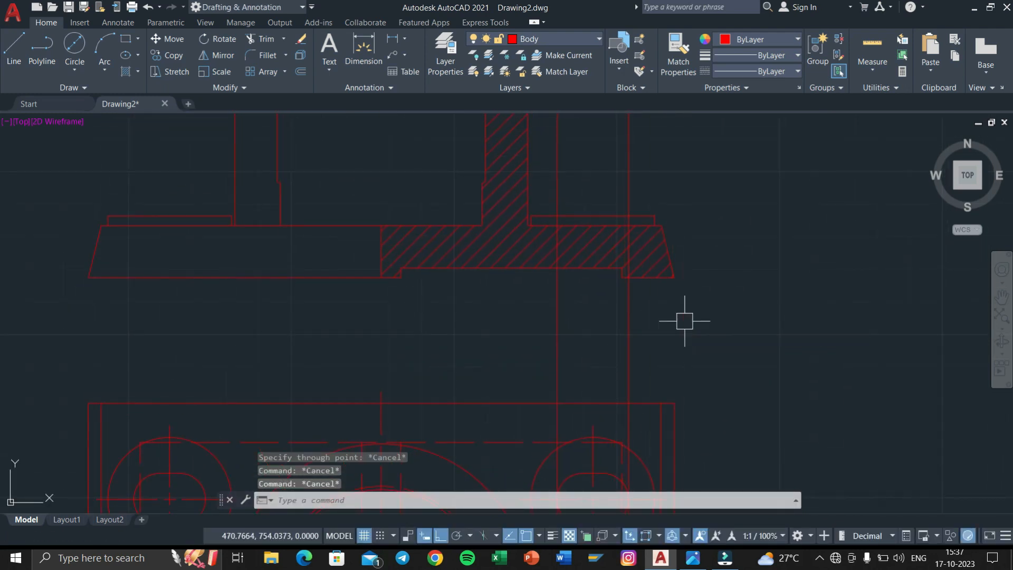
Step: Trim the two slot projection lines at the base's top edge and above the raised pad
{"action": "type", "text": "tr"}
{"action": "key", "text": "Return"}
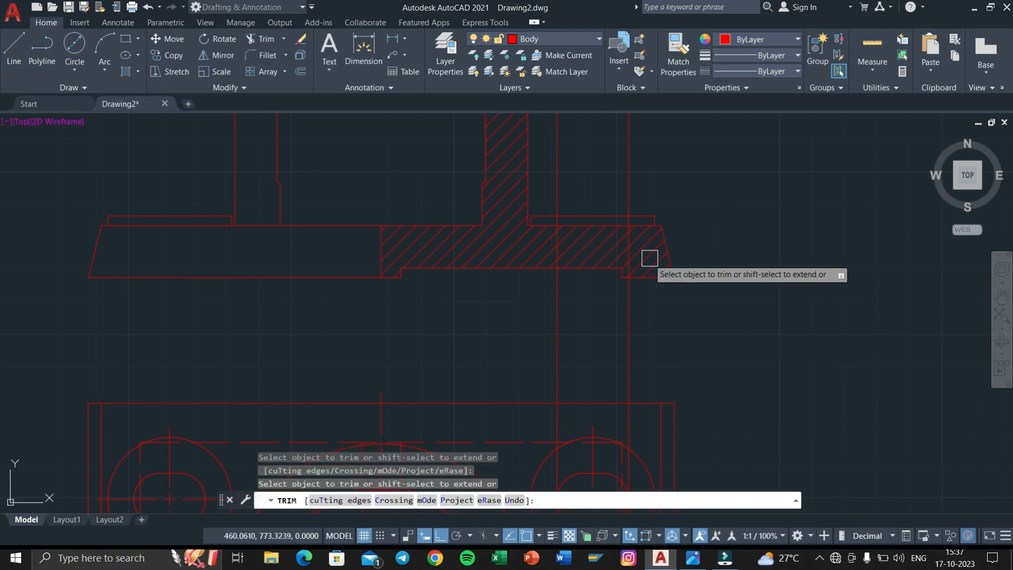
{"action": "scroll", "coordinate": [649, 258], "scroll_direction": "up", "scroll_amount": 5}
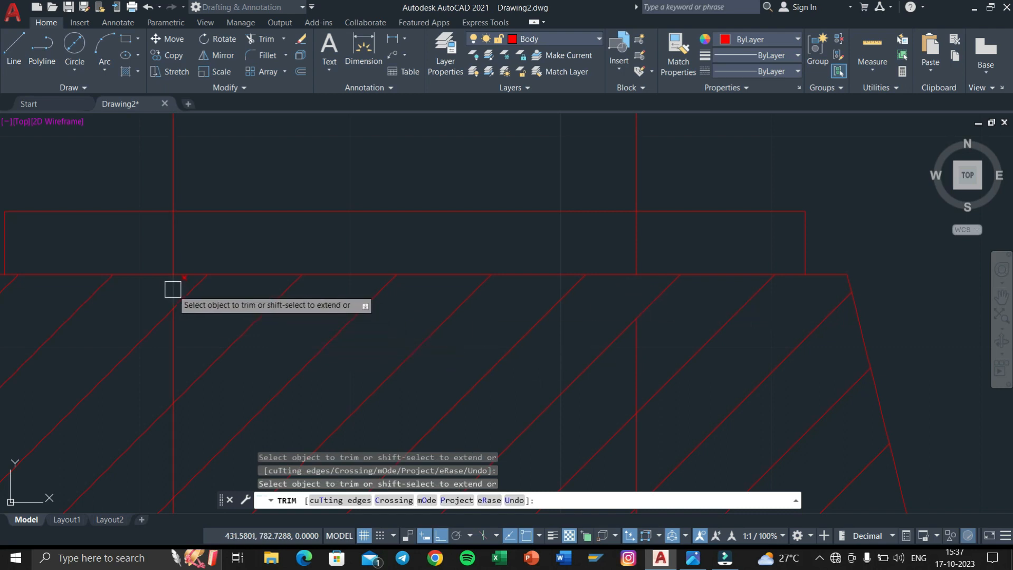
{"action": "scroll", "coordinate": [373, 331], "scroll_direction": "down", "scroll_amount": 6}
{"action": "left_click", "coordinate": [481, 289]}
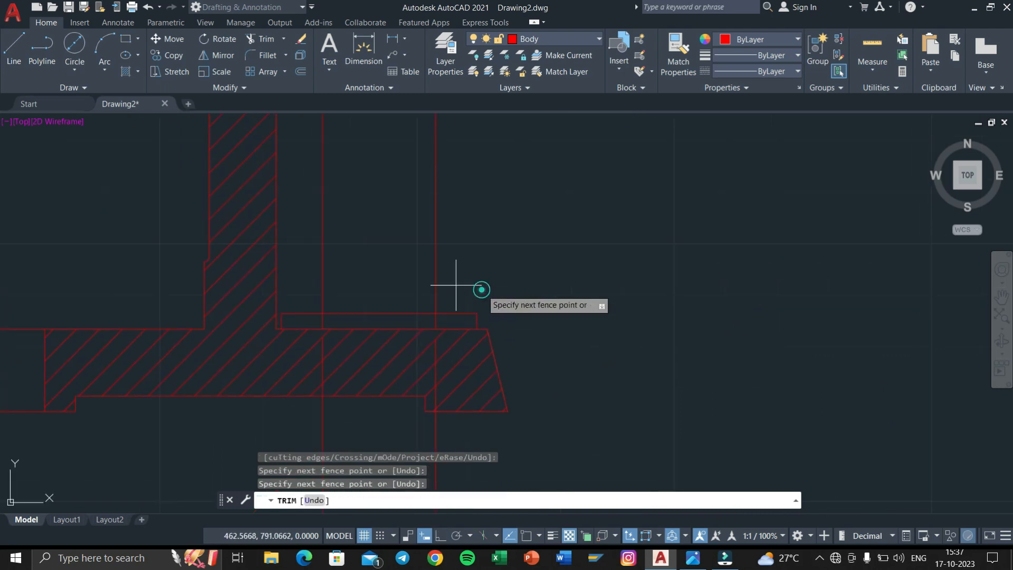
{"action": "key", "text": "Return"}
{"action": "key", "text": "Escape"}
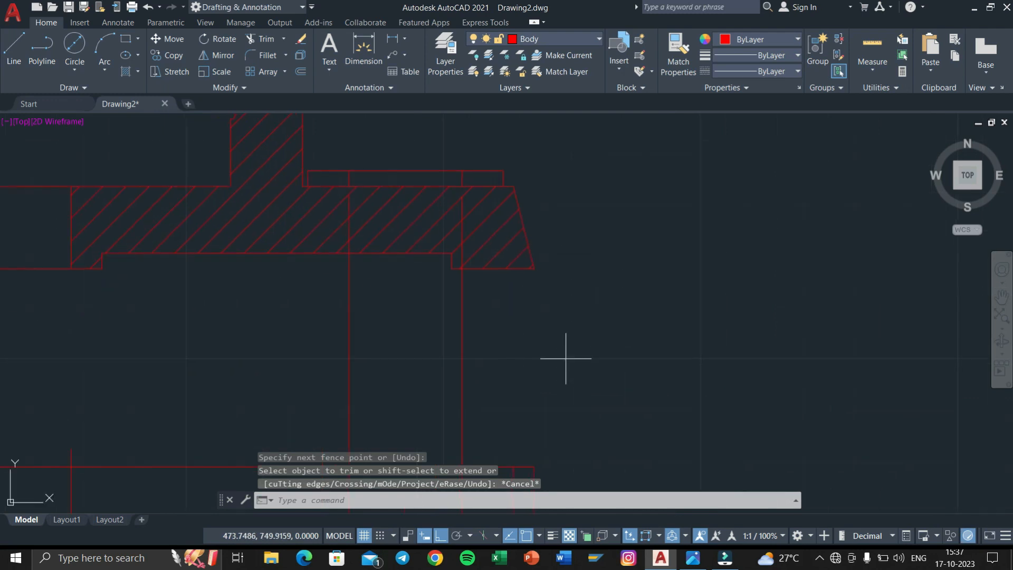
Step: Erase the leftover pieces of both slot projection lines below the raised pad
{"action": "left_click", "coordinate": [566, 358]}
{"action": "left_click", "coordinate": [375, 389]}
{"action": "left_click", "coordinate": [417, 360]}
{"action": "left_click", "coordinate": [322, 393]}
{"action": "key", "text": "Delete"}
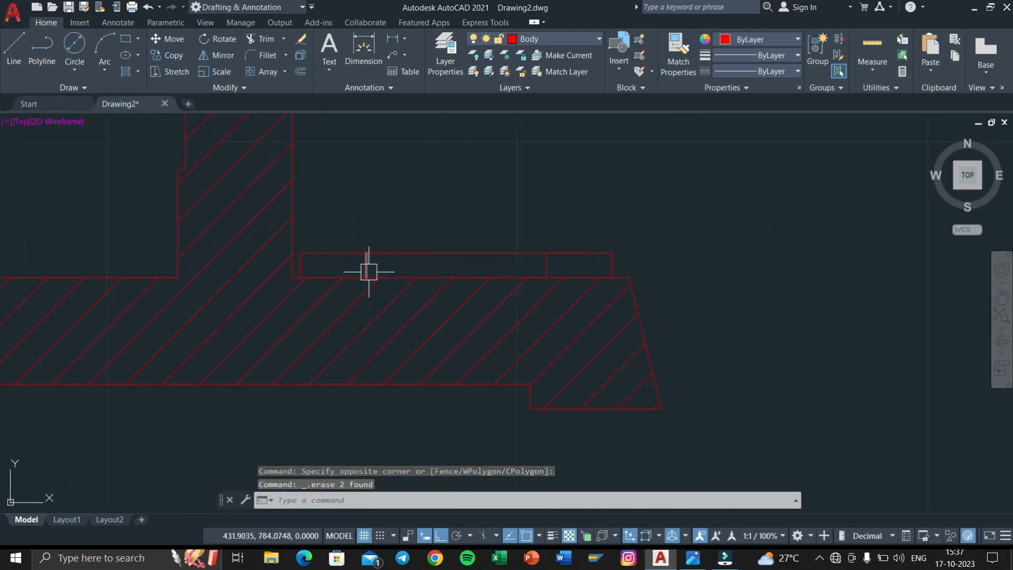
{"action": "key", "text": "Return"}
{"action": "key", "text": "Escape"}
{"action": "key", "text": "Escape"}
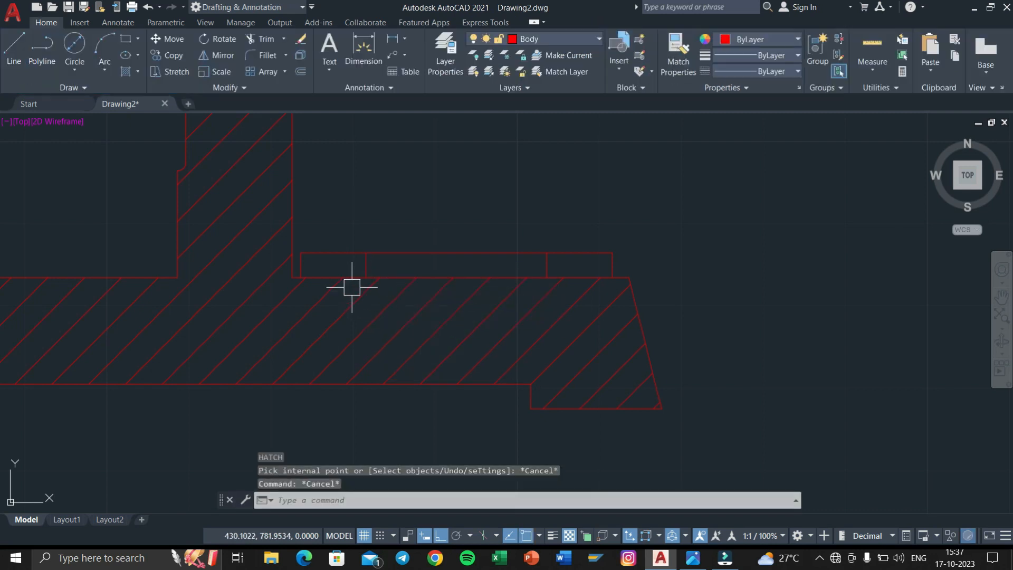
Step: Delete the section hatch from the right half of the front view
{"action": "scroll", "coordinate": [351, 284], "scroll_direction": "up", "scroll_amount": 2}
{"action": "left_click", "coordinate": [421, 309]}
{"action": "key", "text": "Delete"}
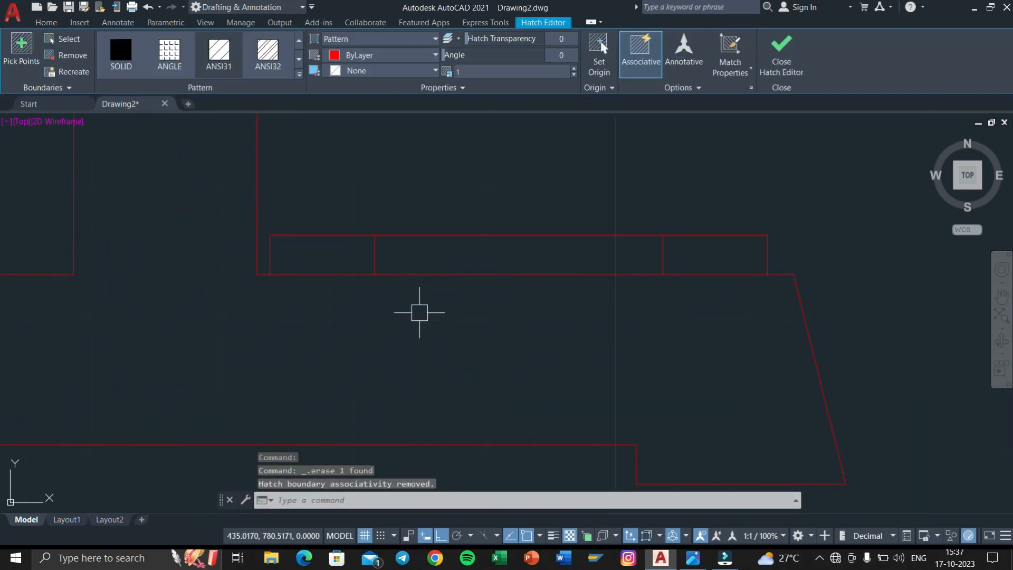
Step: Trim the base's top edge beneath the raised pad on both sides of the slot
{"action": "type", "text": "tr"}
{"action": "key", "text": "Return"}
{"action": "left_click", "coordinate": [348, 278]}
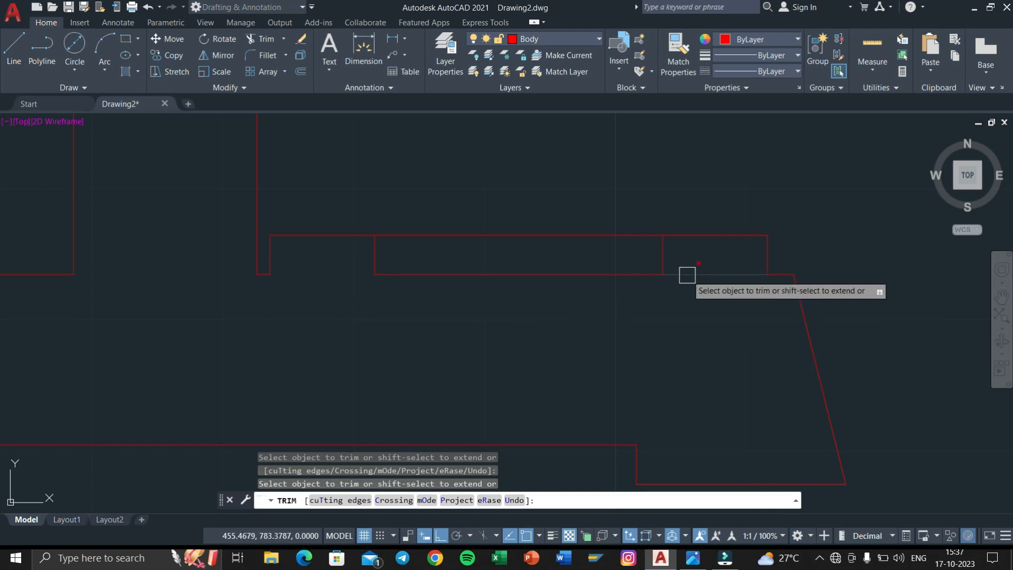
{"action": "left_click", "coordinate": [687, 274]}
{"action": "key", "text": "Return"}
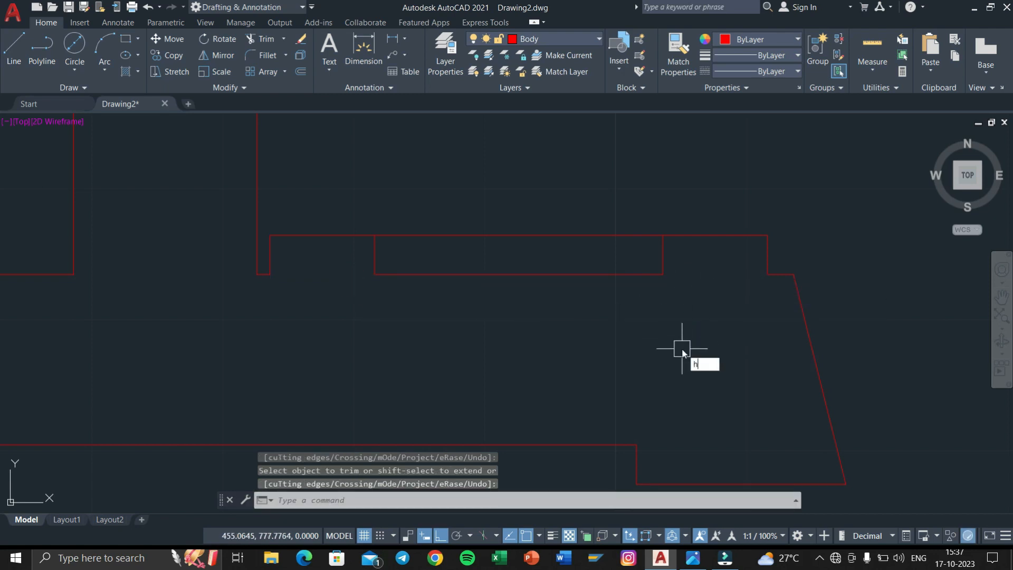
Step: Hatch the sectioned right half of the front view, including the base and upright wall, with the ANSI31 pattern
{"action": "key", "text": "Return"}
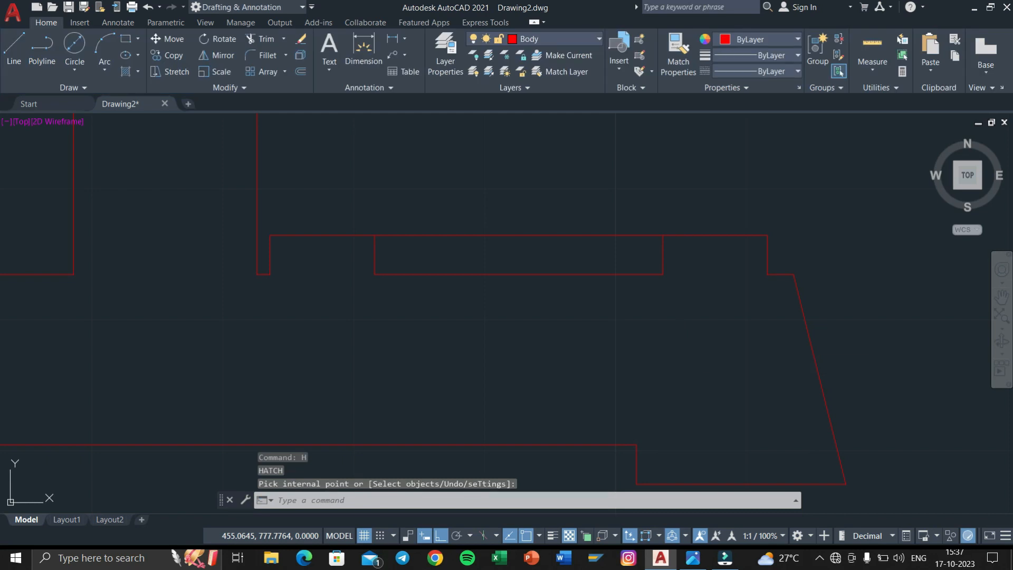
{"action": "left_click", "coordinate": [682, 347]}
{"action": "left_click", "coordinate": [636, 292]}
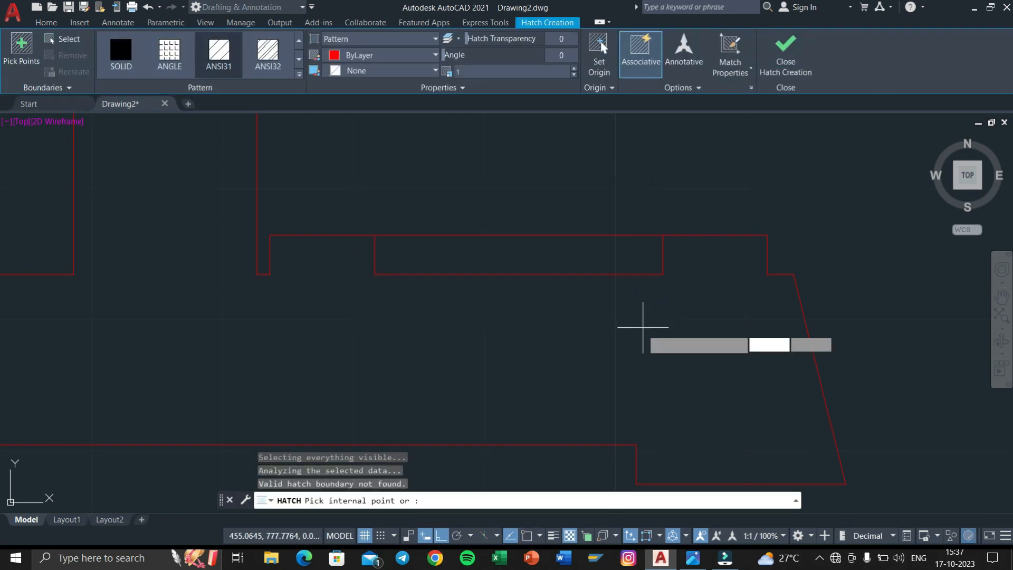
{"action": "scroll", "coordinate": [704, 362], "scroll_direction": "down", "scroll_amount": 5}
{"action": "middle_click_drag", "start_coordinate": [704, 362], "coordinate": [696, 412]}
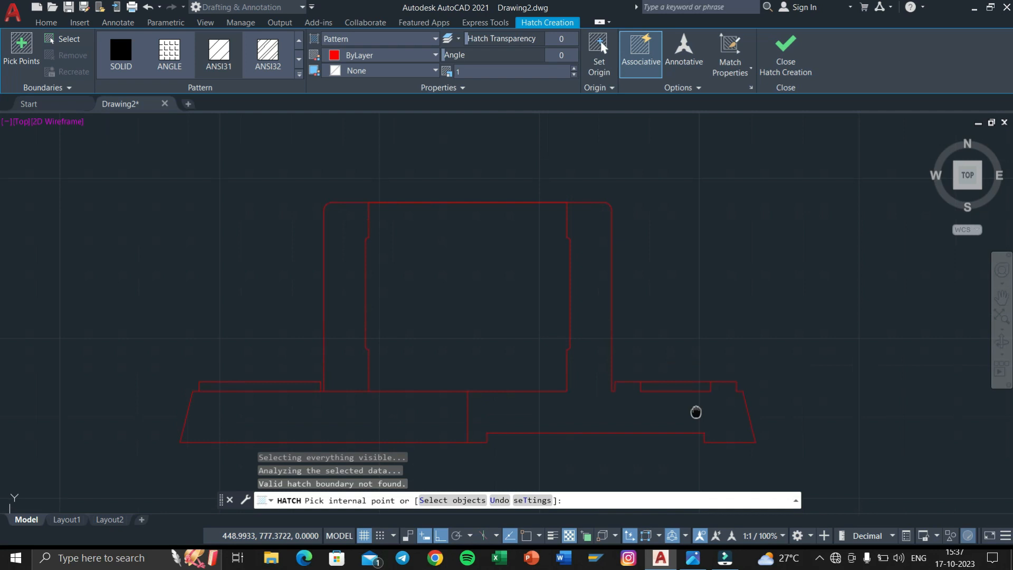
{"action": "left_click", "coordinate": [702, 411]}
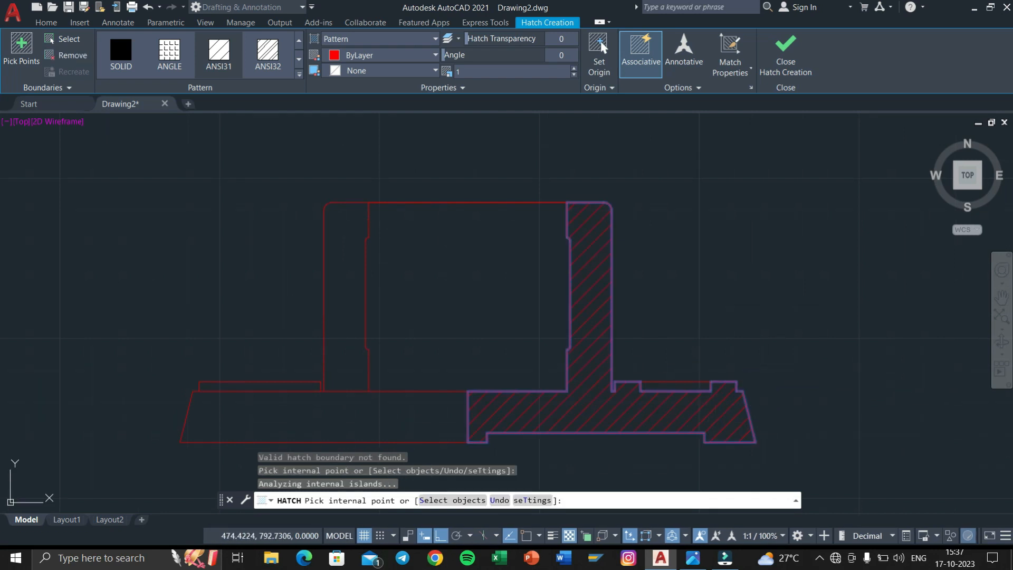
{"action": "key", "text": "Return"}
Step: Trim the raised pad's top edge across the slot opening on the right half of the front view
{"action": "scroll", "coordinate": [682, 384], "scroll_direction": "up", "scroll_amount": 5}
{"action": "middle_click_drag", "start_coordinate": [682, 385], "coordinate": [576, 363]}
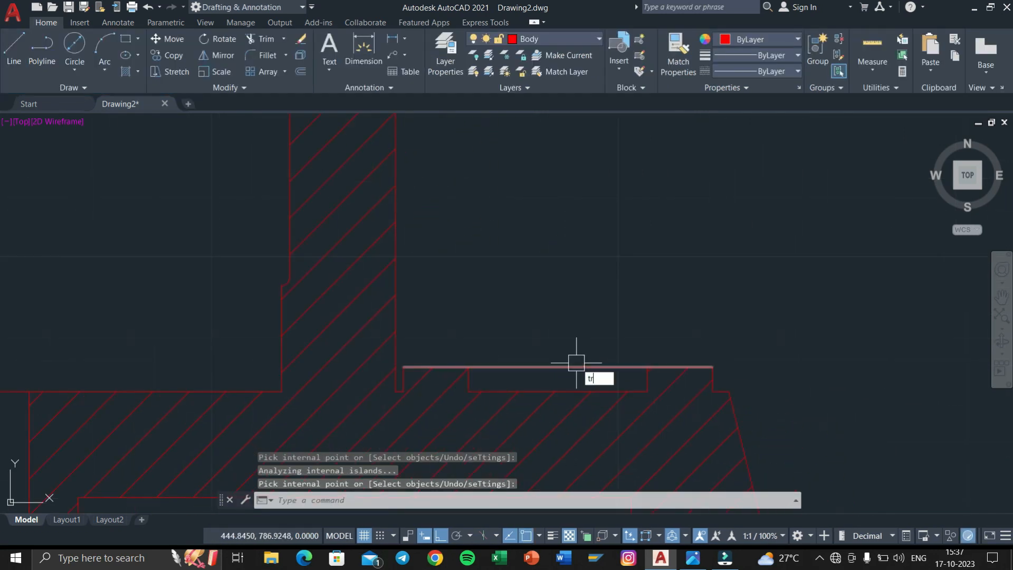
{"action": "key", "text": "Return"}
{"action": "left_click", "coordinate": [572, 367]}
{"action": "scroll", "coordinate": [585, 350], "scroll_direction": "down", "scroll_amount": 3}
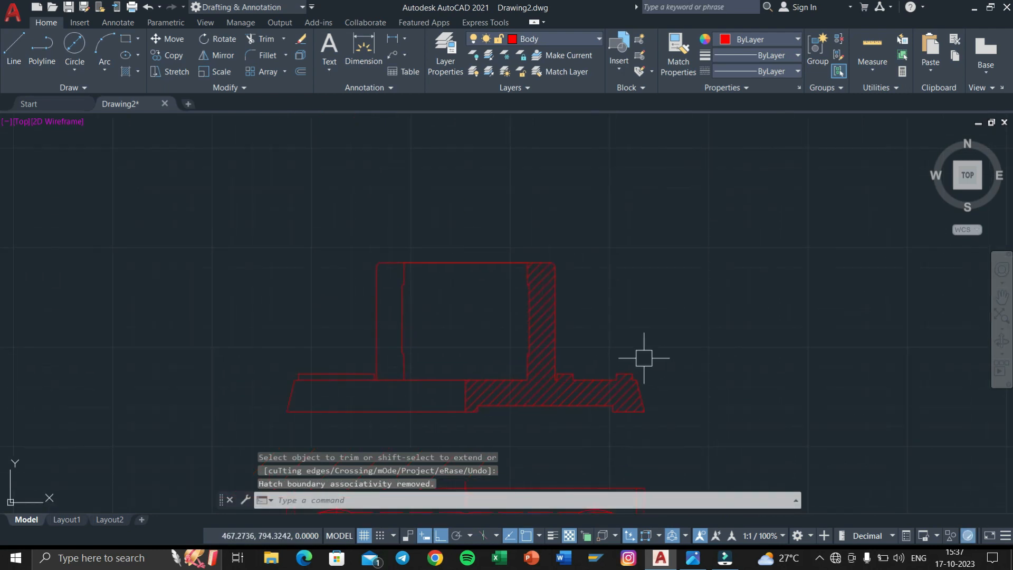
Step: Check the hidden bore edges in 1.jpg and set the left bore outline's linetype to ACAD_ISO02W100
{"action": "middle_click_drag", "start_coordinate": [644, 357], "coordinate": [637, 356]}
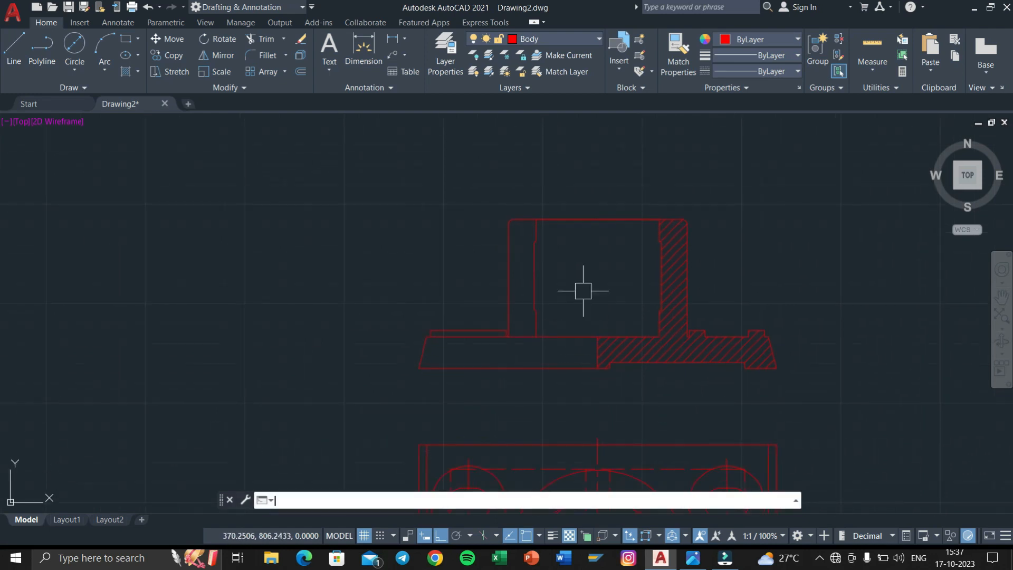
{"action": "key", "text": "super+Tab"}
{"action": "left_click", "coordinate": [396, 160]}
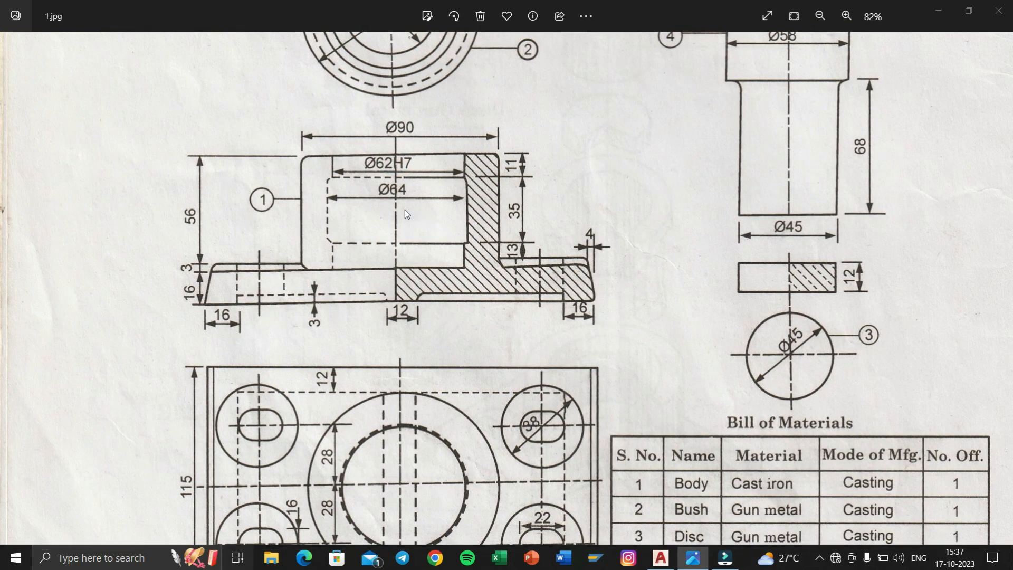
{"action": "key", "text": "super+Tab"}
{"action": "left_click", "coordinate": [360, 164]}
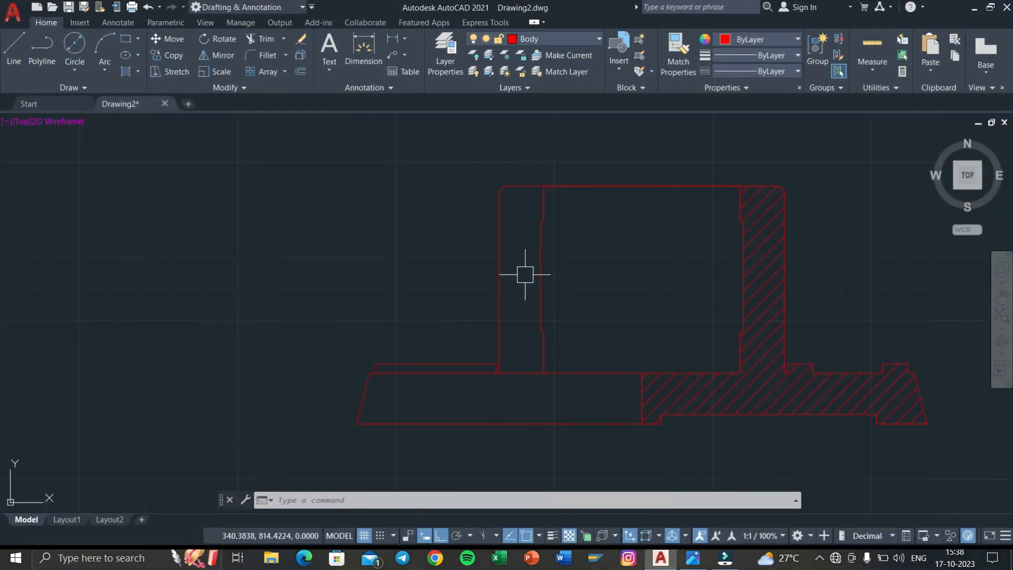
{"action": "left_click", "coordinate": [563, 203]}
{"action": "left_click", "coordinate": [528, 355]}
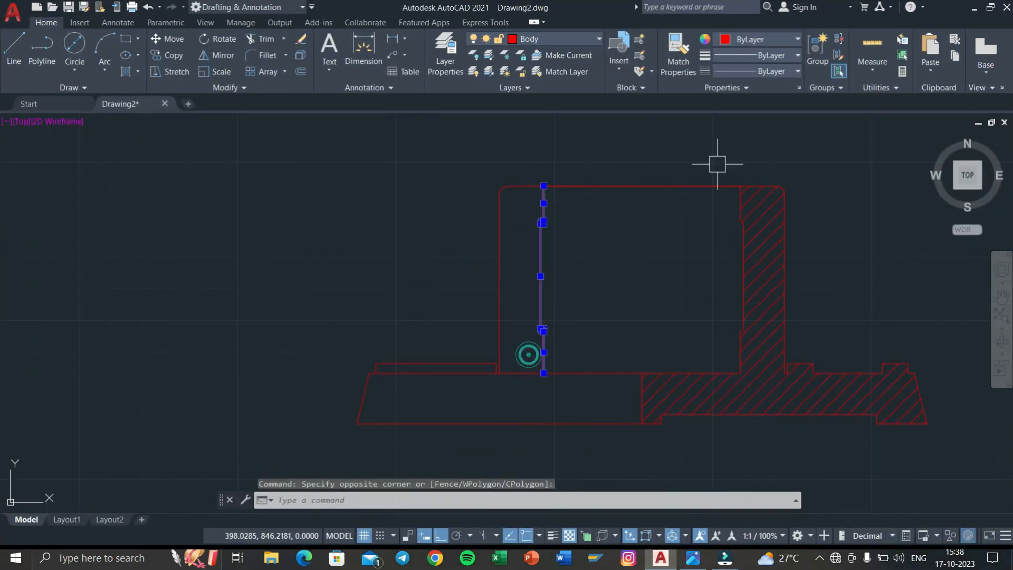
{"action": "left_click", "coordinate": [748, 71]}
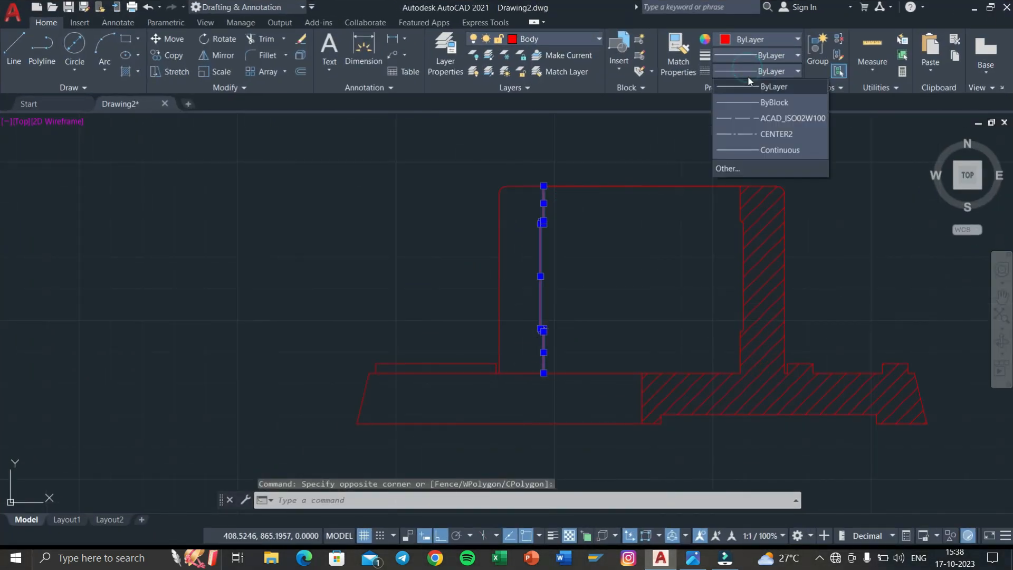
{"action": "left_click", "coordinate": [754, 119]}
{"action": "middle_click_drag", "start_coordinate": [611, 294], "coordinate": [481, 280]}
{"action": "key", "text": "Escape"}
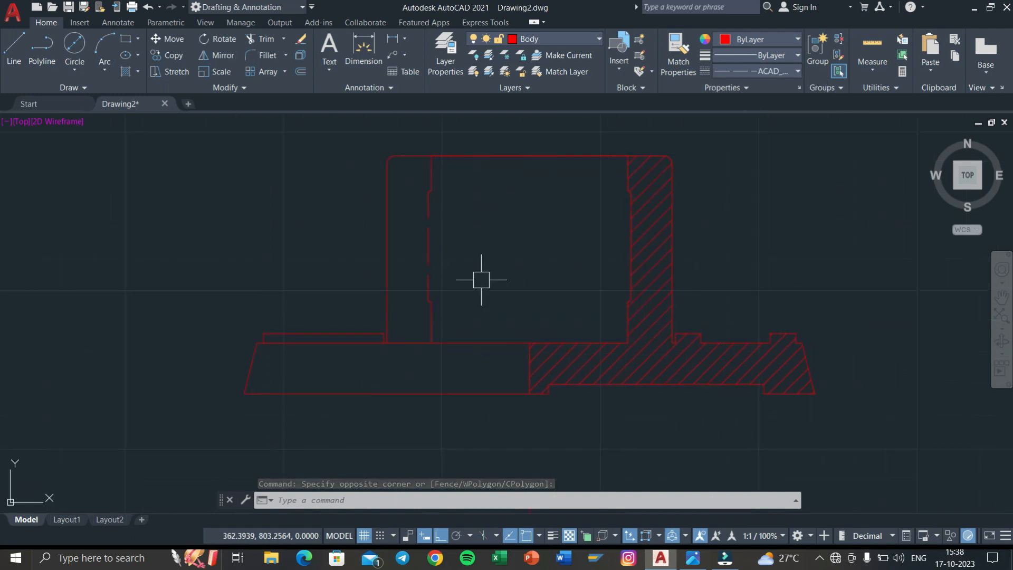
{"action": "key", "text": "Escape"}
{"action": "key", "text": "Escape"}
{"action": "scroll", "coordinate": [566, 373], "scroll_direction": "up", "scroll_amount": 6}
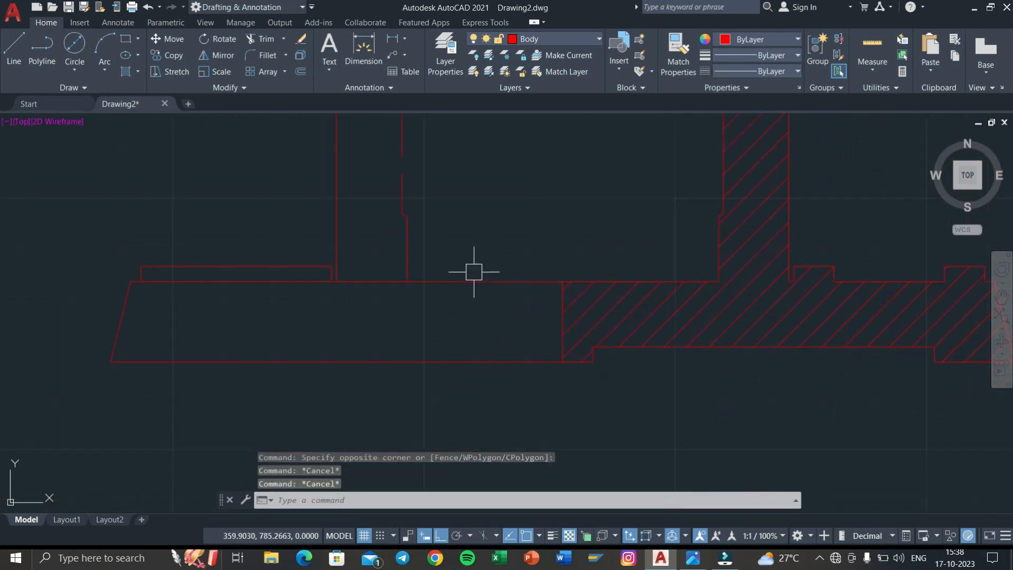
{"action": "left_click", "coordinate": [423, 248]}
{"action": "left_click", "coordinate": [396, 258]}
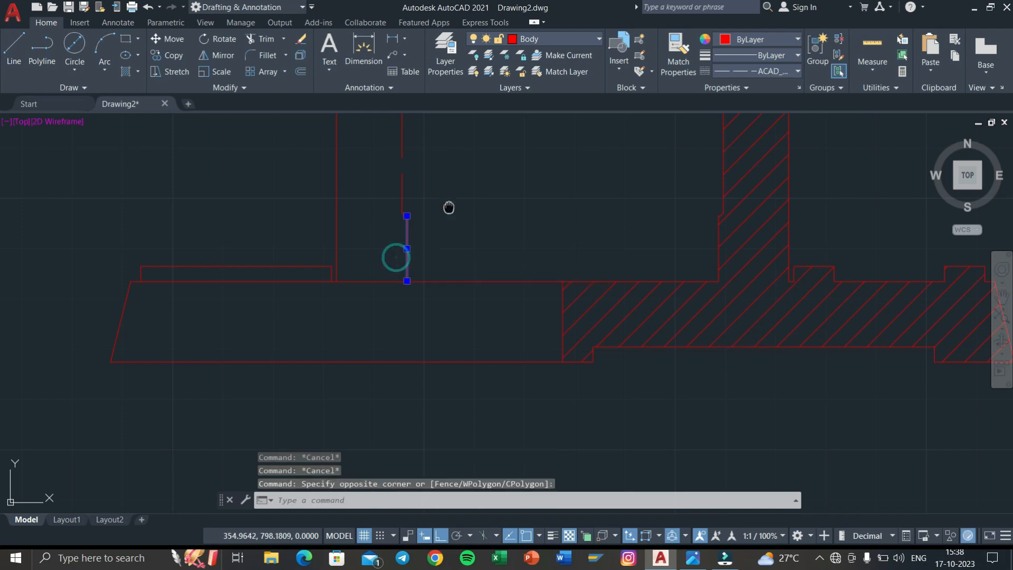
{"action": "key", "text": "Escape"}
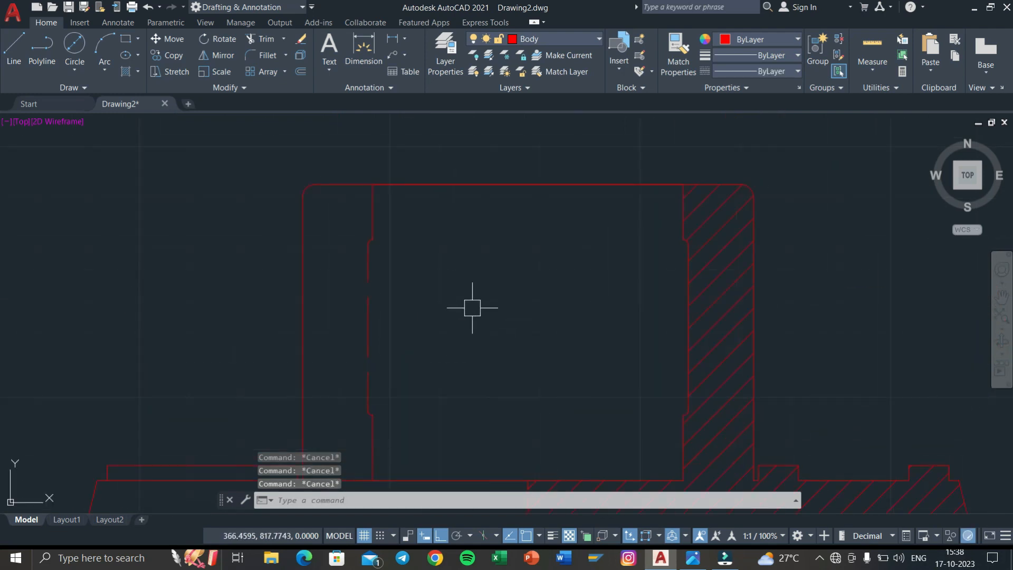
Step: Mirror the three edges of the base's underside recess onto the left half about the vertical centreline, keeping the source objects
{"action": "scroll", "coordinate": [490, 394], "scroll_direction": "up", "scroll_amount": 4}
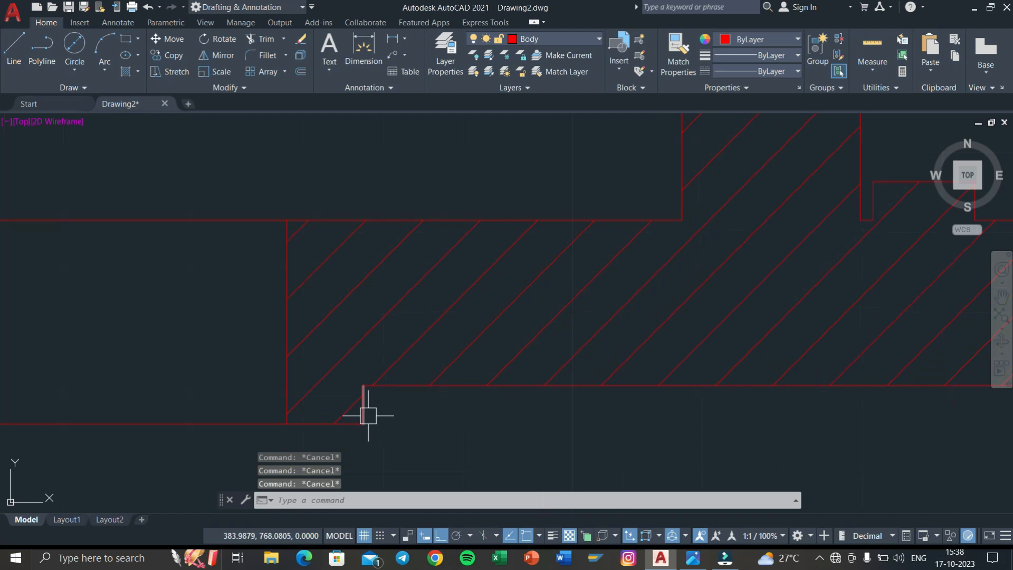
{"action": "left_click", "coordinate": [422, 386]}
{"action": "scroll", "coordinate": [533, 418], "scroll_direction": "down", "scroll_amount": 4}
{"action": "scroll", "coordinate": [693, 415], "scroll_direction": "up", "scroll_amount": 2}
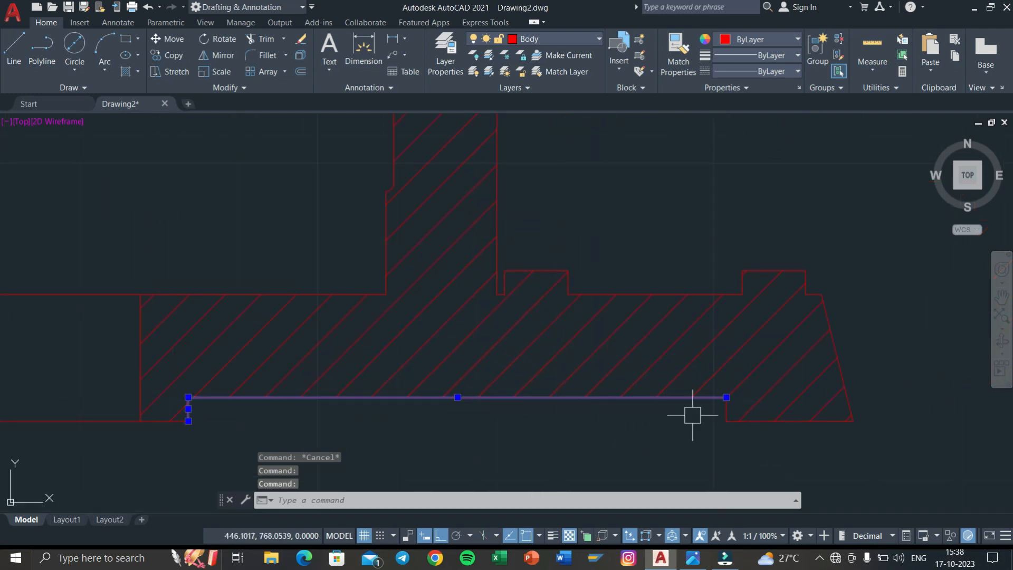
{"action": "scroll", "coordinate": [649, 421], "scroll_direction": "down", "scroll_amount": 5}
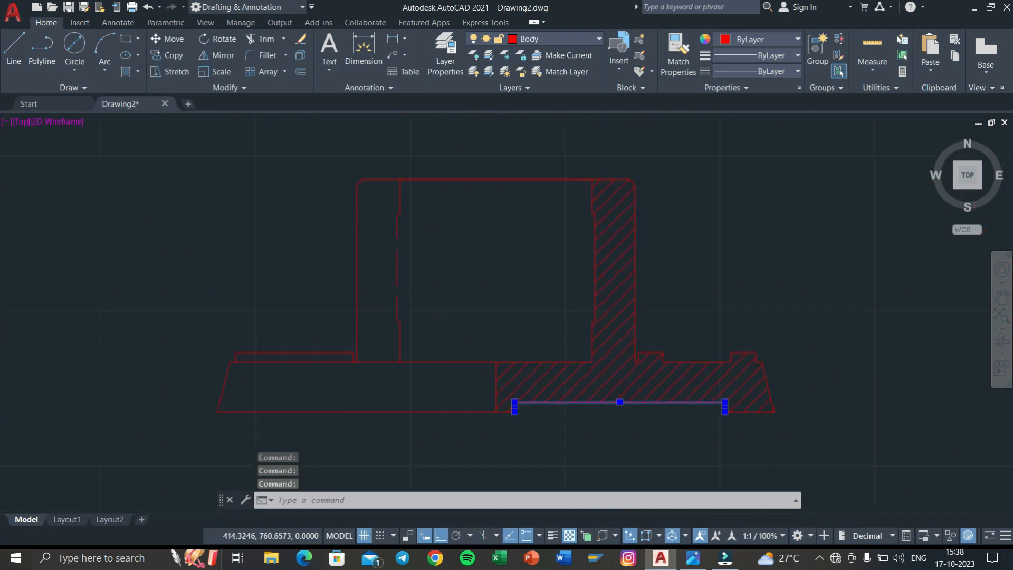
{"action": "key", "text": "Return"}
{"action": "scroll", "coordinate": [521, 414], "scroll_direction": "up", "scroll_amount": 3}
{"action": "left_click", "coordinate": [565, 277]}
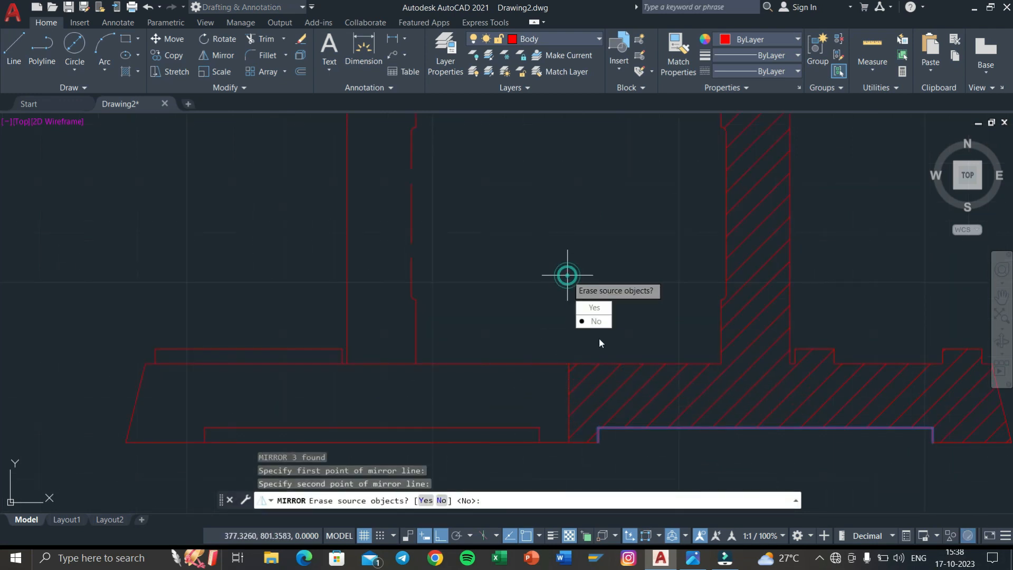
{"action": "left_click", "coordinate": [599, 324]}
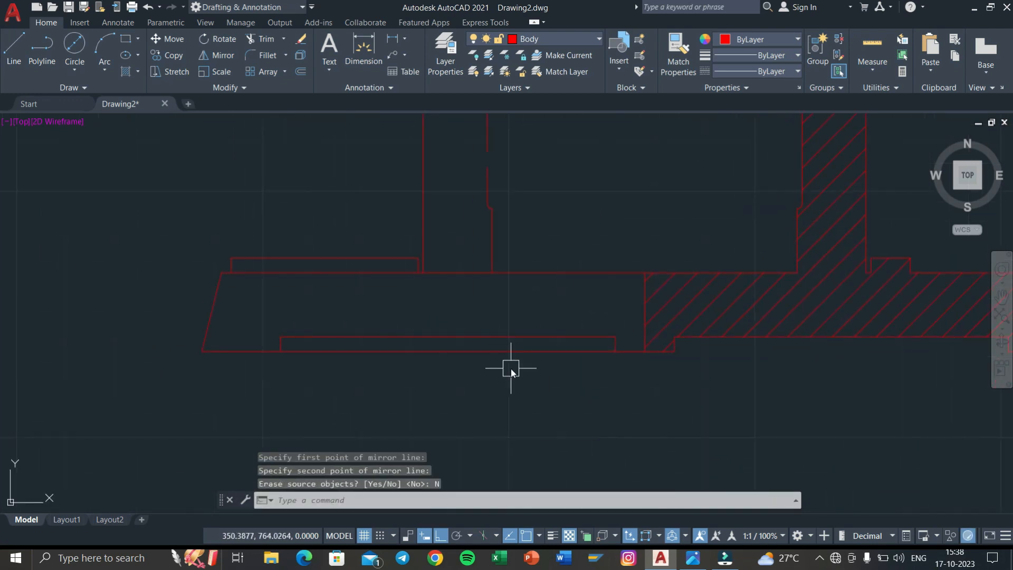
Step: Trim the base's bottom edge beneath the mirrored recess on the left half of the front view
{"action": "type", "text": "tr"}
{"action": "key", "text": "Return"}
{"action": "left_click", "coordinate": [498, 353]}
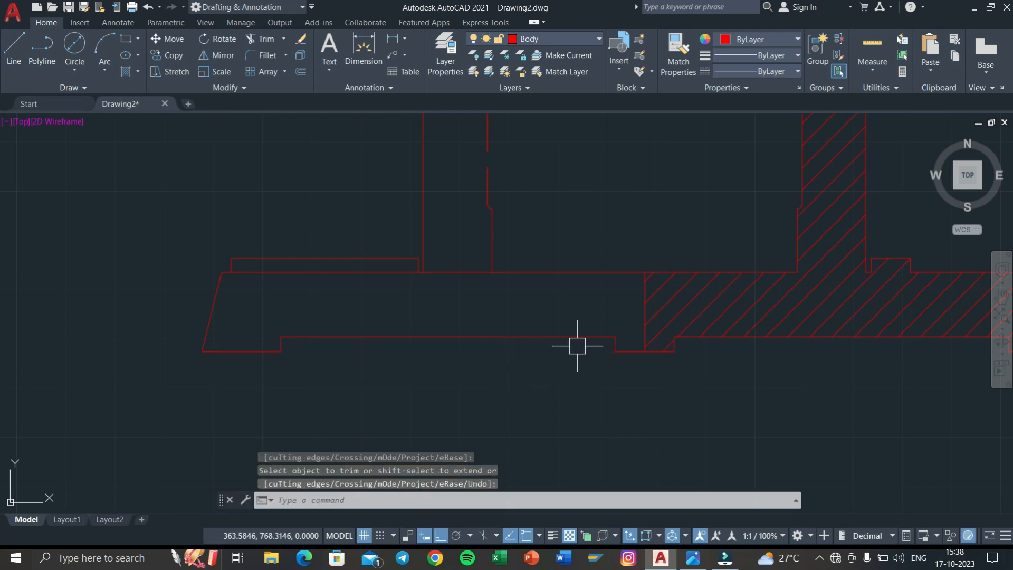
Step: Set the linetype of the left recess's three edges to ACAD_ISO02W100
{"action": "left_click", "coordinate": [627, 343]}
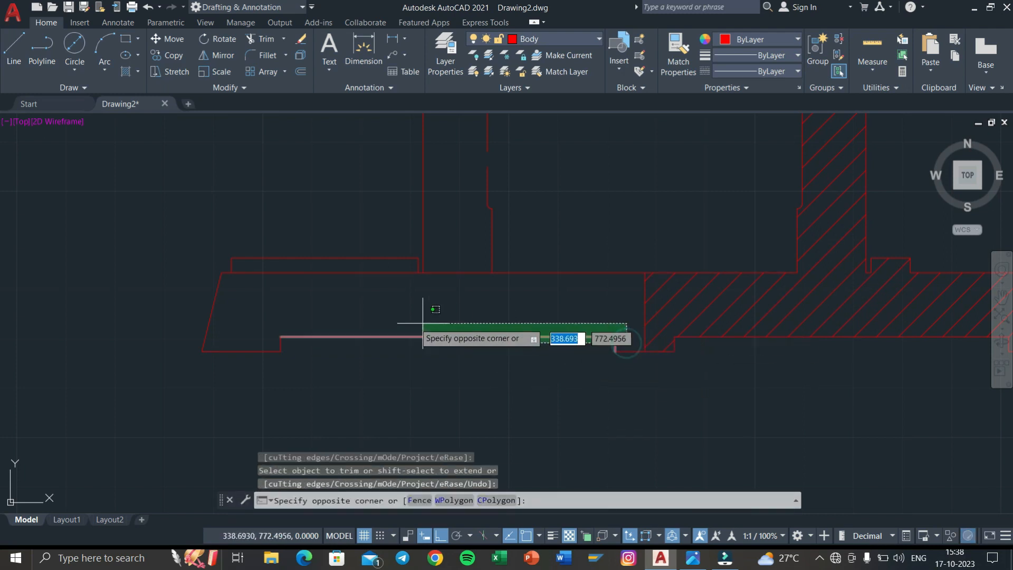
{"action": "left_click", "coordinate": [262, 317]}
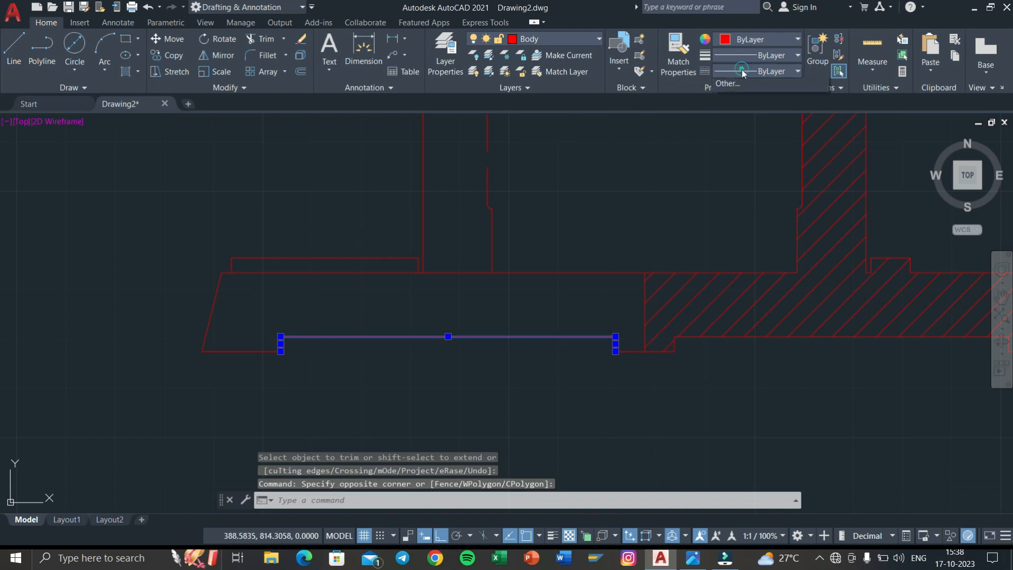
{"action": "left_click", "coordinate": [752, 118]}
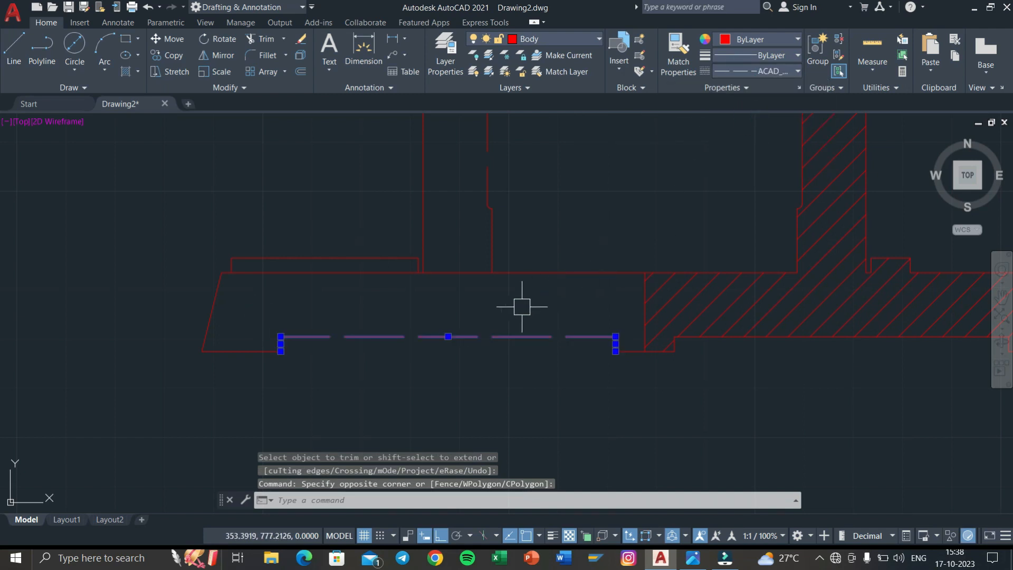
{"action": "key", "text": "Escape"}
{"action": "key", "text": "Escape"}
{"action": "scroll", "coordinate": [516, 305], "scroll_direction": "down", "scroll_amount": 2}
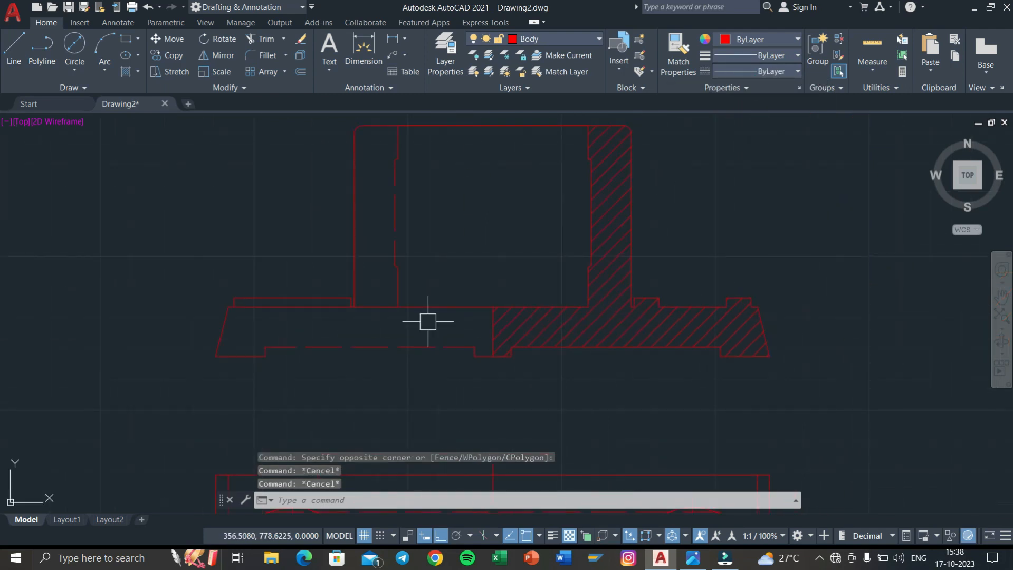
Step: Check the slot's hidden lines in 1.jpg and make ACAD_ISO02W100 the current linetype in the AutoCAD drawing
{"action": "key", "text": "super+Tab"}
{"action": "left_click", "coordinate": [328, 188]}
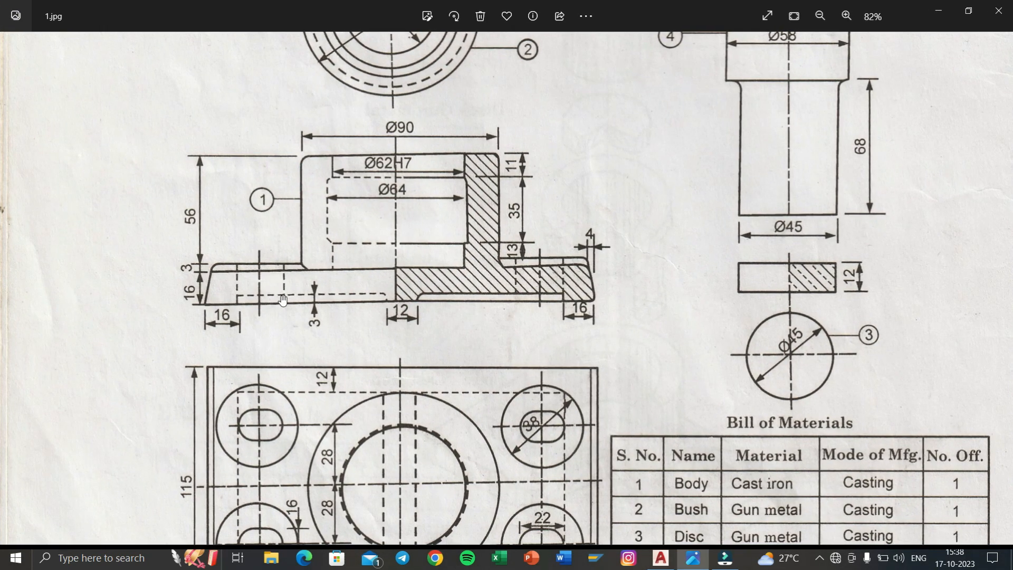
{"action": "key", "text": "super+Tab"}
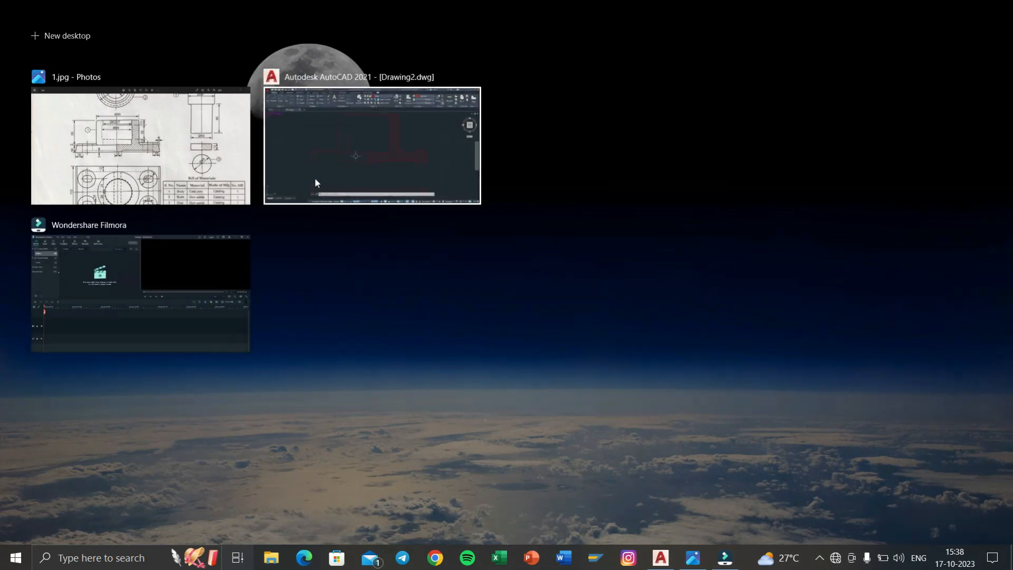
{"action": "left_click", "coordinate": [315, 177]}
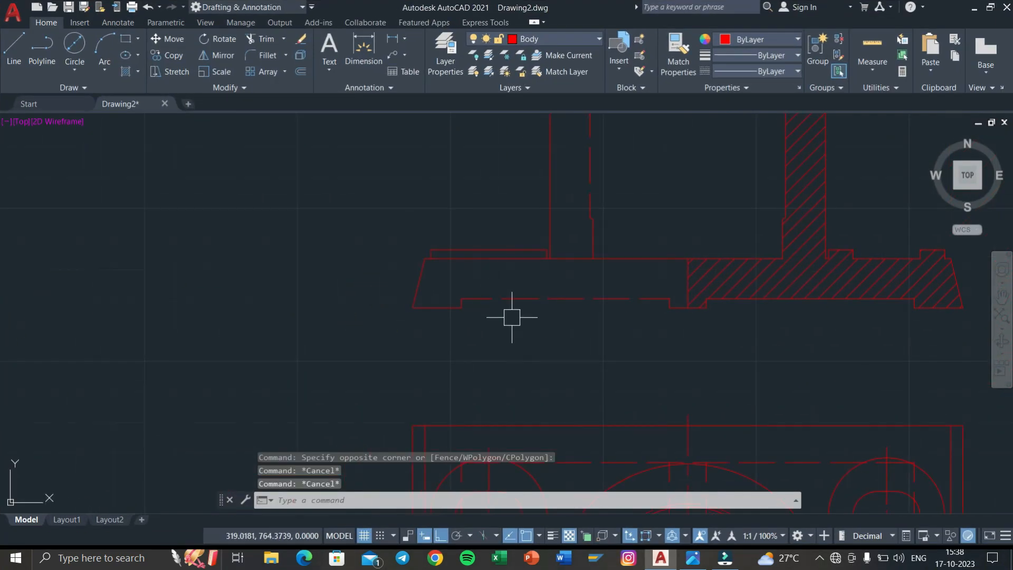
{"action": "left_click", "coordinate": [733, 72]}
{"action": "left_click", "coordinate": [740, 116]}
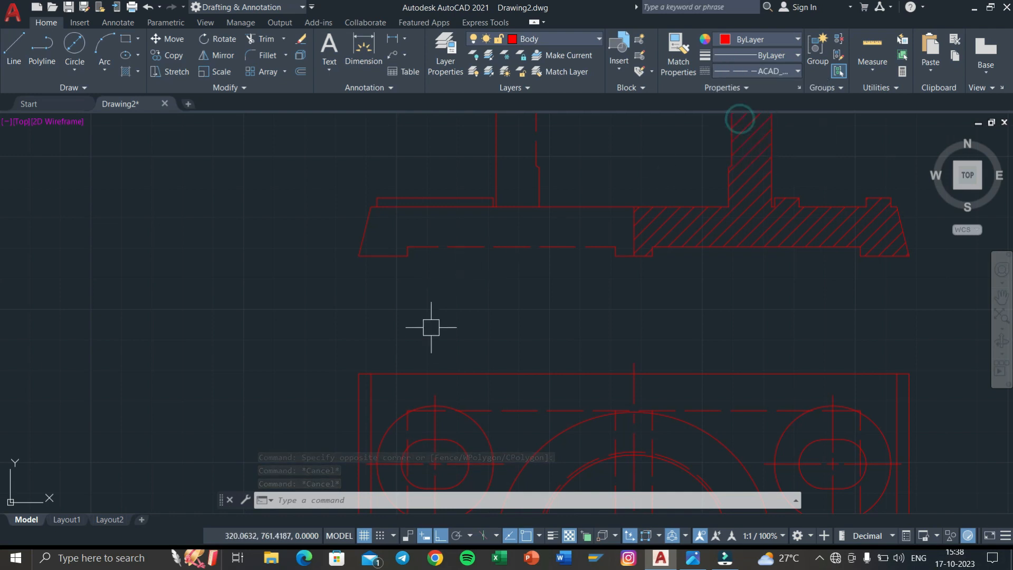
Step: Draw two vertical construction lines through both ends of the upper-left slot in the top view
{"action": "key", "text": "BackSpace"}
{"action": "type", "text": "l"}
{"action": "key", "text": "Return"}
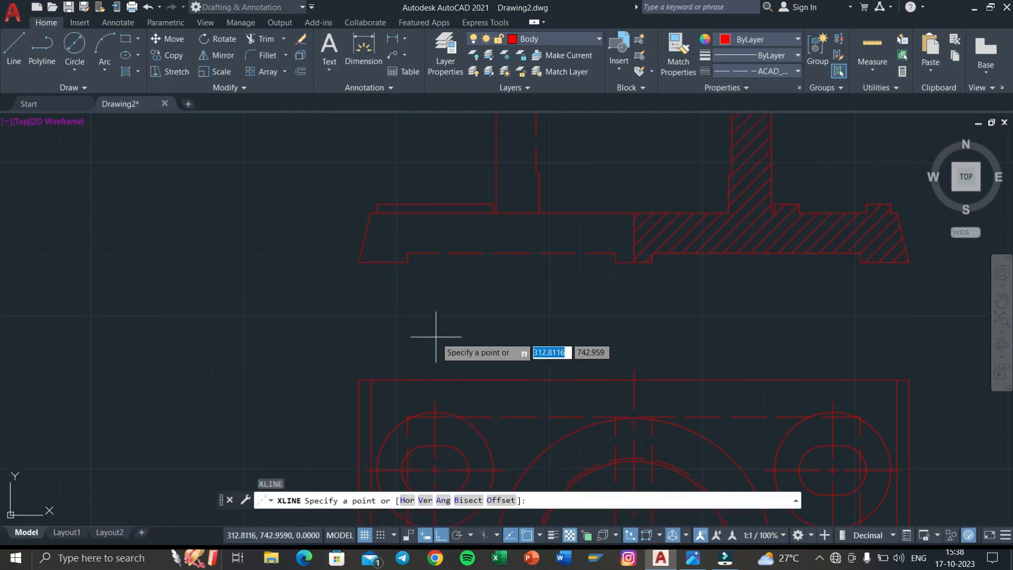
{"action": "left_click", "coordinate": [425, 500]}
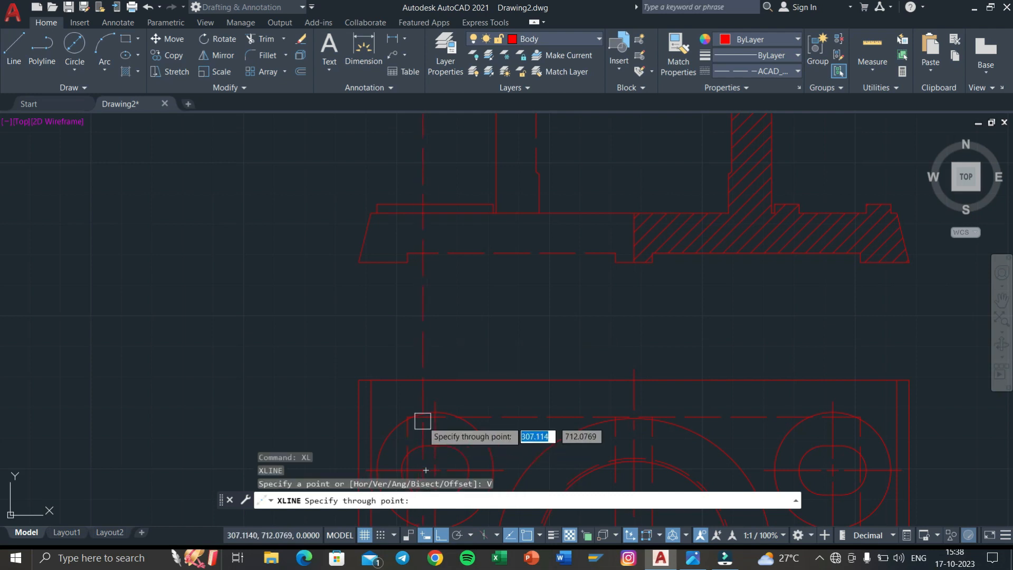
{"action": "middle_click_drag", "start_coordinate": [421, 422], "coordinate": [414, 343]}
{"action": "left_click", "coordinate": [393, 392]}
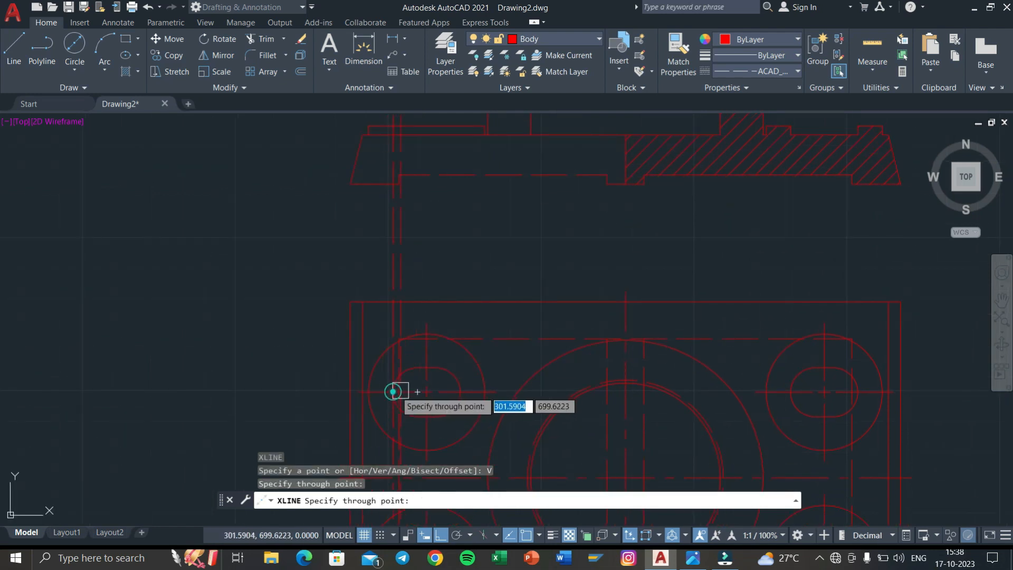
{"action": "left_click", "coordinate": [460, 391]}
{"action": "middle_click_drag", "start_coordinate": [468, 342], "coordinate": [421, 481]}
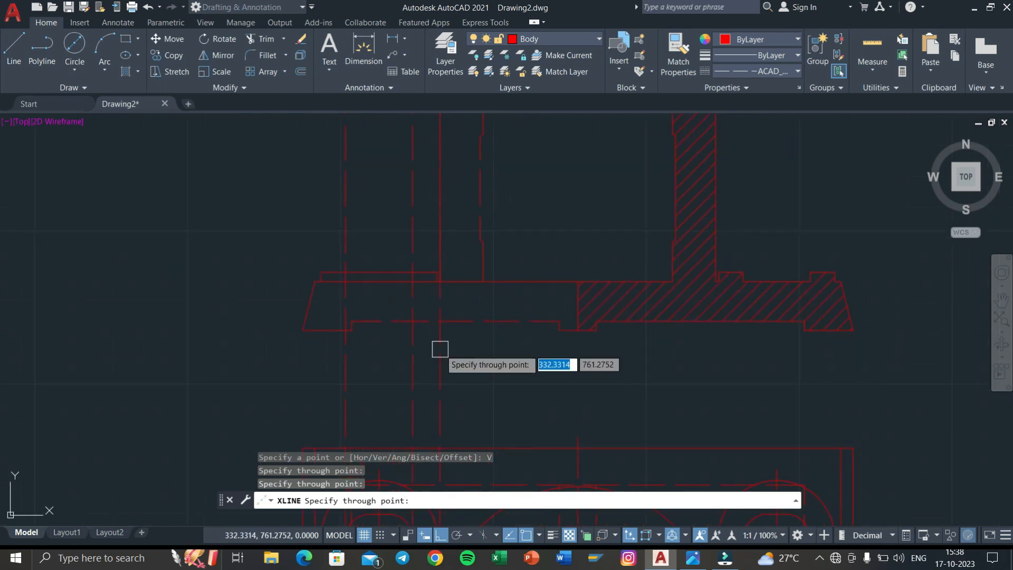
{"action": "key", "text": "Escape"}
{"action": "key", "text": "Escape"}
{"action": "key", "text": "Escape"}
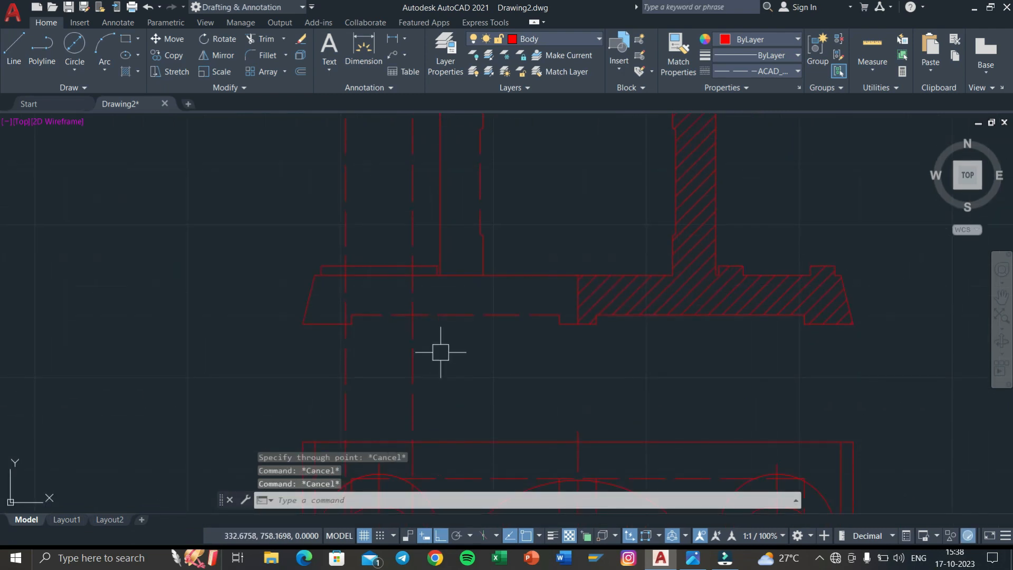
Step: Trim the slot's two vertical construction lines below the base and above the raised pad in the front view
{"action": "type", "text": "tr"}
{"action": "key", "text": "Return"}
{"action": "left_click_drag", "start_coordinate": [465, 367], "coordinate": [311, 382]}
{"action": "left_click", "coordinate": [312, 382]}
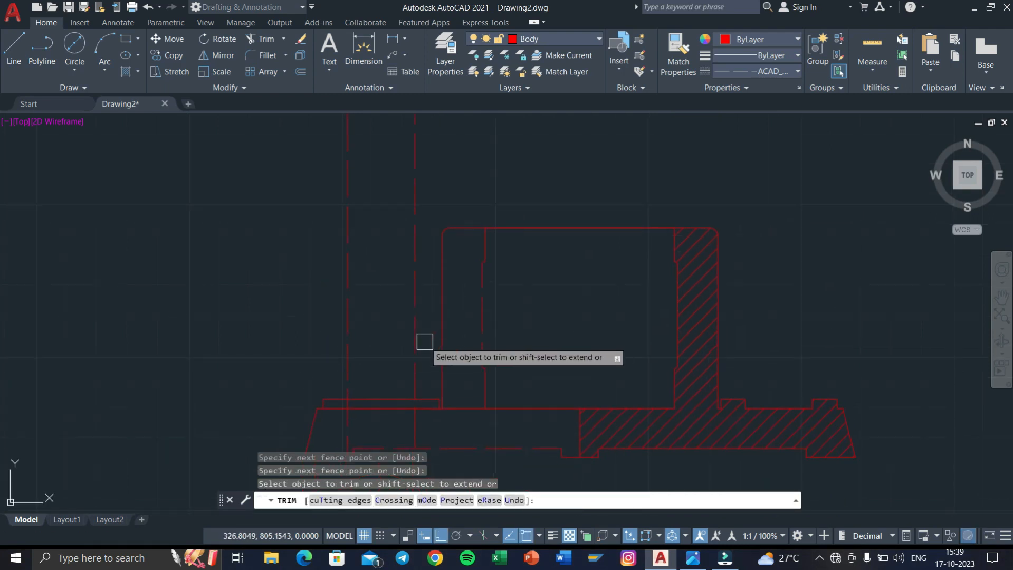
{"action": "left_click", "coordinate": [424, 342]}
{"action": "left_click", "coordinate": [335, 360]}
{"action": "middle_click_drag", "start_coordinate": [335, 360], "coordinate": [393, 140]}
{"action": "key", "text": "Escape"}
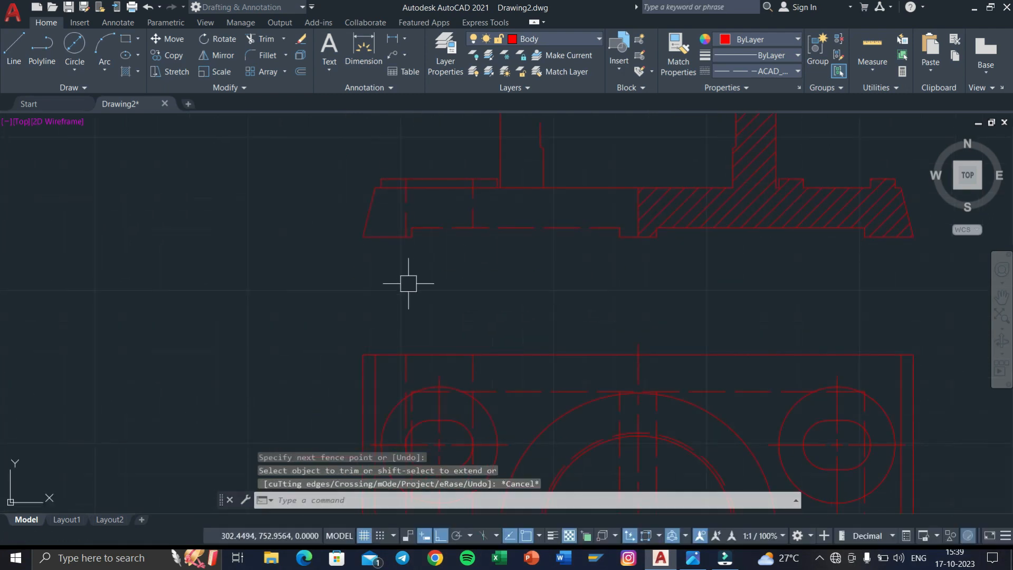
Step: Delete the two leftover construction line segments running through the upper-left slot in the top view
{"action": "middle_click_drag", "start_coordinate": [455, 358], "coordinate": [427, 174]}
{"action": "scroll", "coordinate": [459, 274], "scroll_direction": "down", "scroll_amount": 4}
{"action": "left_click", "coordinate": [475, 350]}
{"action": "left_click", "coordinate": [407, 391]}
{"action": "key", "text": "Delete"}
{"action": "scroll", "coordinate": [430, 201], "scroll_direction": "up", "scroll_amount": 4}
{"action": "middle_click_drag", "start_coordinate": [419, 242], "coordinate": [412, 351]}
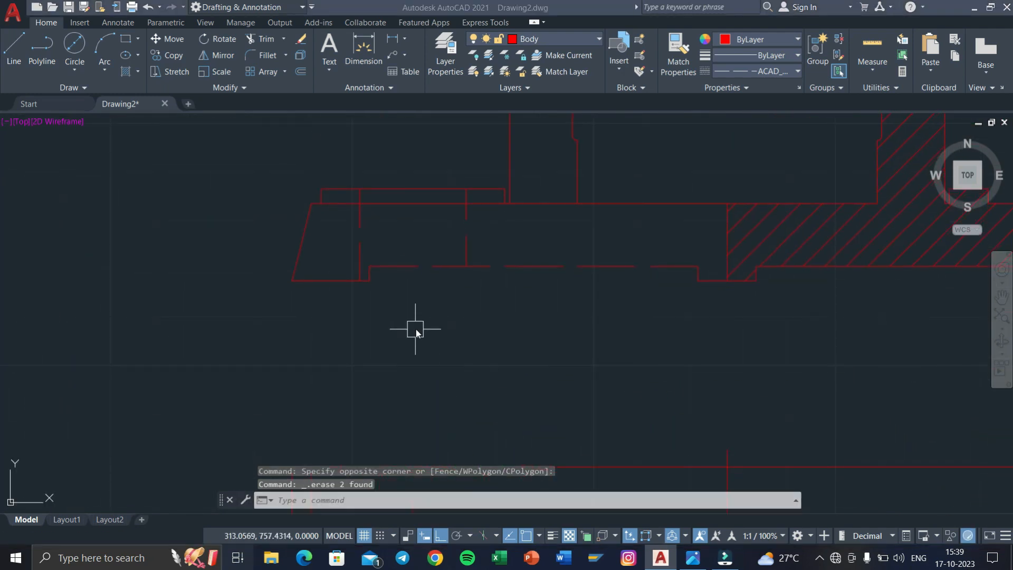
Step: Check the body's front view in the 1.jpg image and return to the AutoCAD drawing
{"action": "key", "text": "super+Tab"}
{"action": "left_click", "coordinate": [343, 192]}
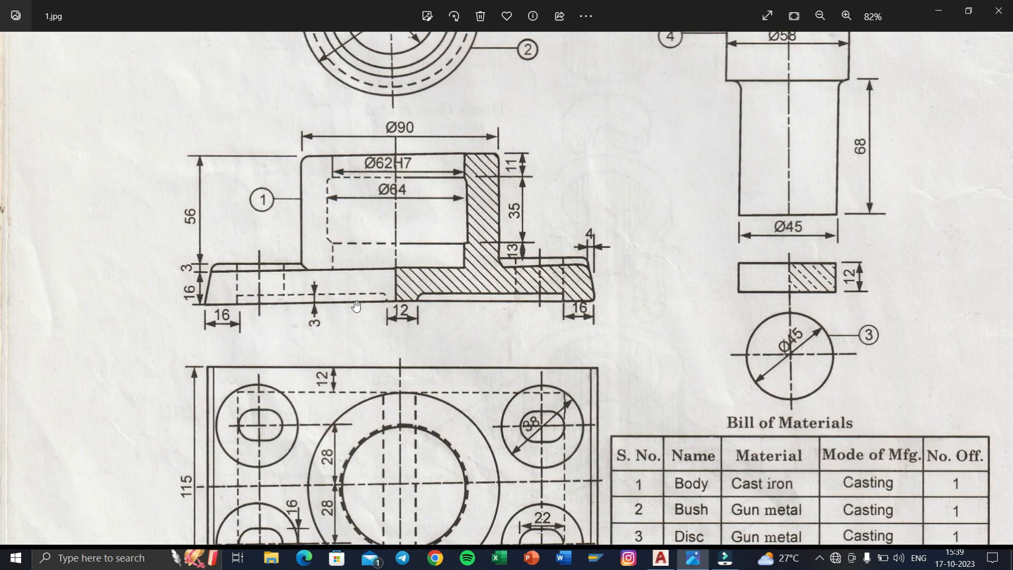
{"action": "key", "text": "super+Tab"}
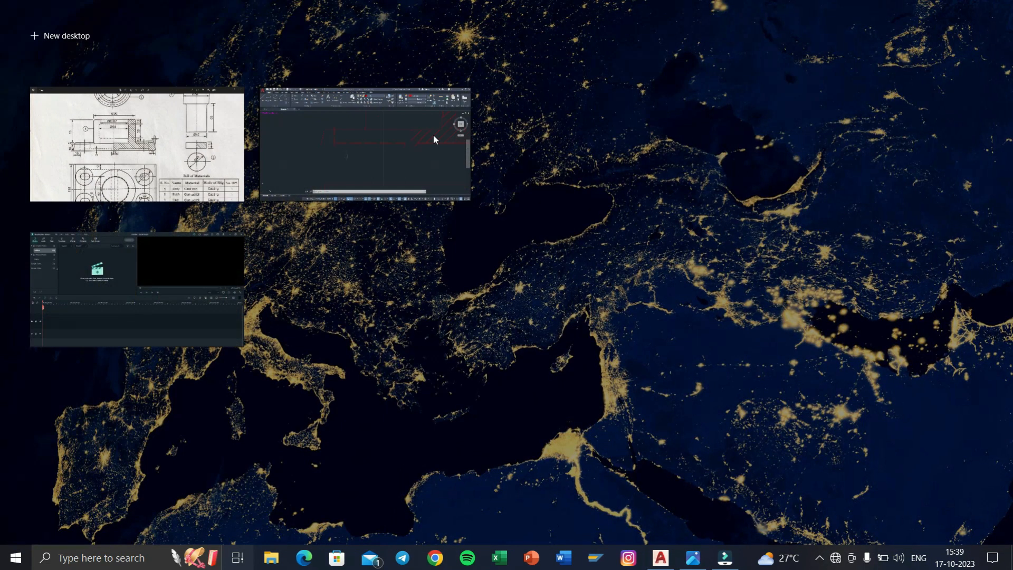
{"action": "left_click", "coordinate": [433, 134]}
{"action": "scroll", "coordinate": [542, 260], "scroll_direction": "down", "scroll_amount": 4}
{"action": "middle_click_drag", "start_coordinate": [542, 260], "coordinate": [483, 346]}
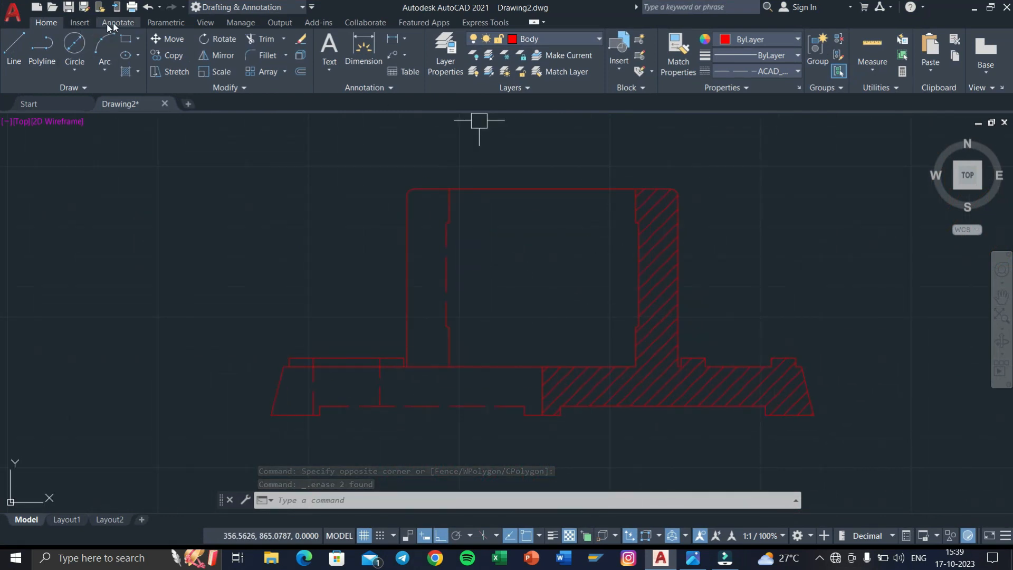
{"action": "left_click", "coordinate": [113, 22]}
{"action": "left_click", "coordinate": [441, 46]}
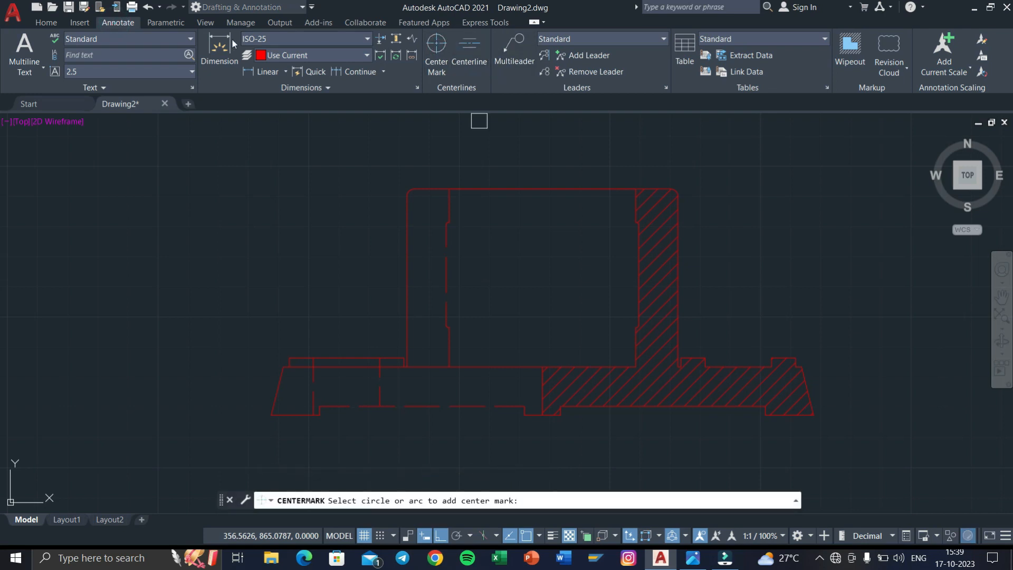
{"action": "left_click", "coordinate": [69, 22]}
{"action": "left_click", "coordinate": [47, 23]}
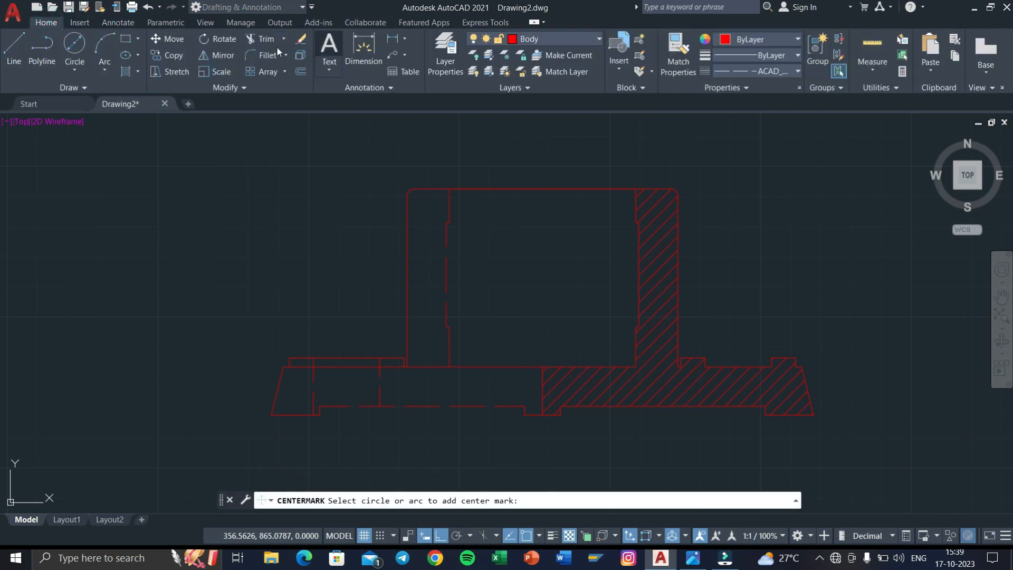
Step: Draw a vertical line along the front view's centre from the base's top edge to the boss's top edge
{"action": "left_click", "coordinate": [23, 49]}
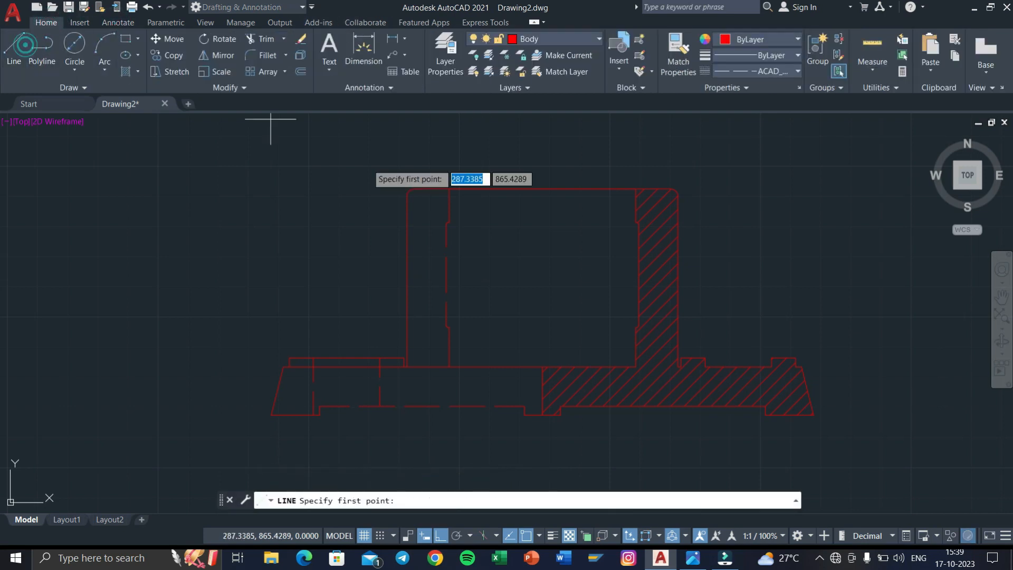
{"action": "left_click", "coordinate": [542, 366]}
{"action": "left_click", "coordinate": [546, 190]}
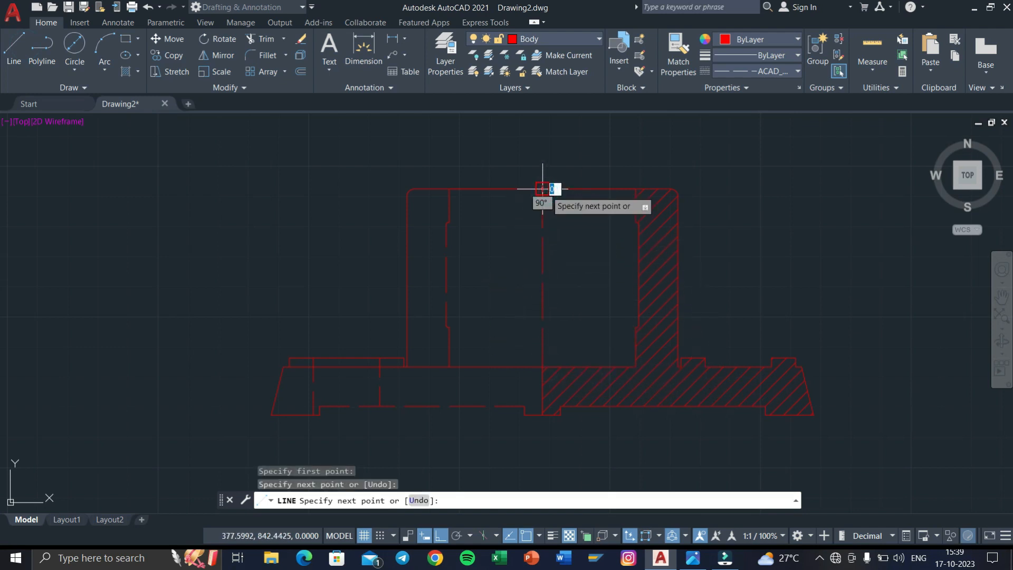
{"action": "key", "text": "Return"}
Step: Change the linetype of the new vertical centre line to ByLayer
{"action": "left_click", "coordinate": [578, 220]}
{"action": "left_click", "coordinate": [536, 248]}
{"action": "left_click", "coordinate": [752, 71]}
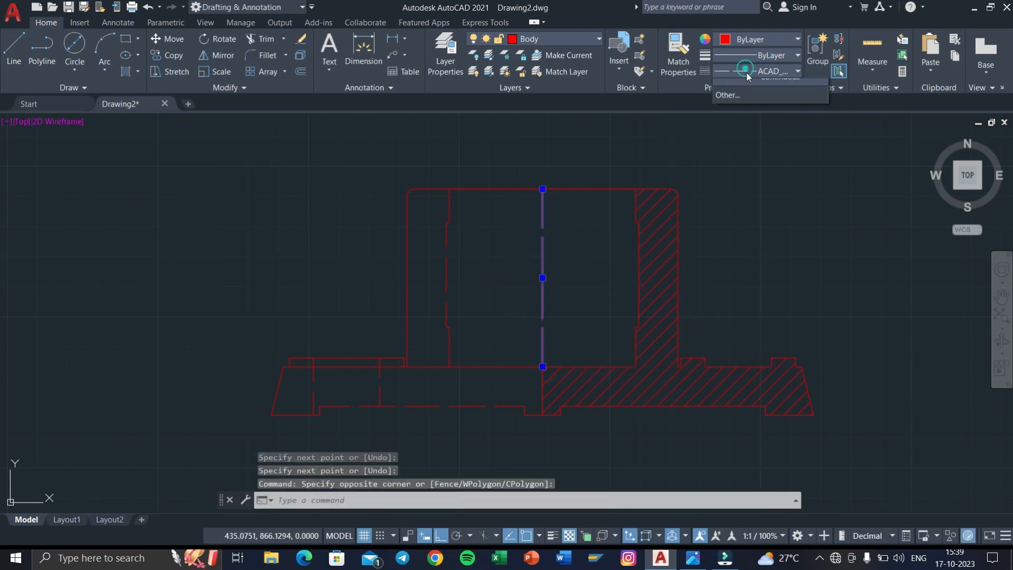
{"action": "left_click", "coordinate": [747, 86]}
{"action": "key", "text": "Escape"}
{"action": "key", "text": "Escape"}
{"action": "key", "text": "Escape"}
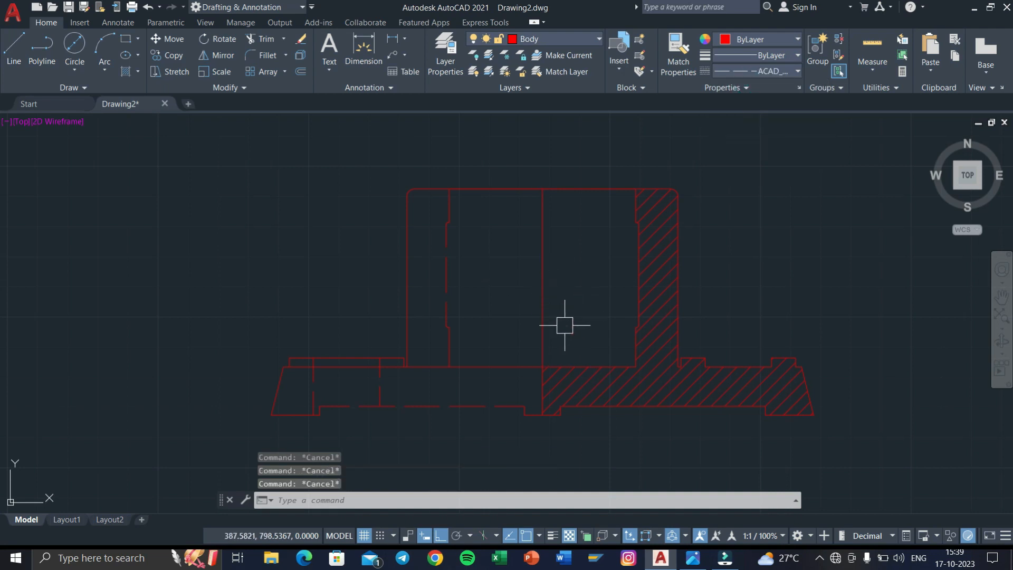
Step: Draw dashed horizontal lines from the bore recess's upper and lower corners on the left half to the vertical centre line
{"action": "left_click", "coordinate": [33, 46]}
{"action": "left_click", "coordinate": [14, 52]}
{"action": "scroll", "coordinate": [368, 228], "scroll_direction": "up", "scroll_amount": 4}
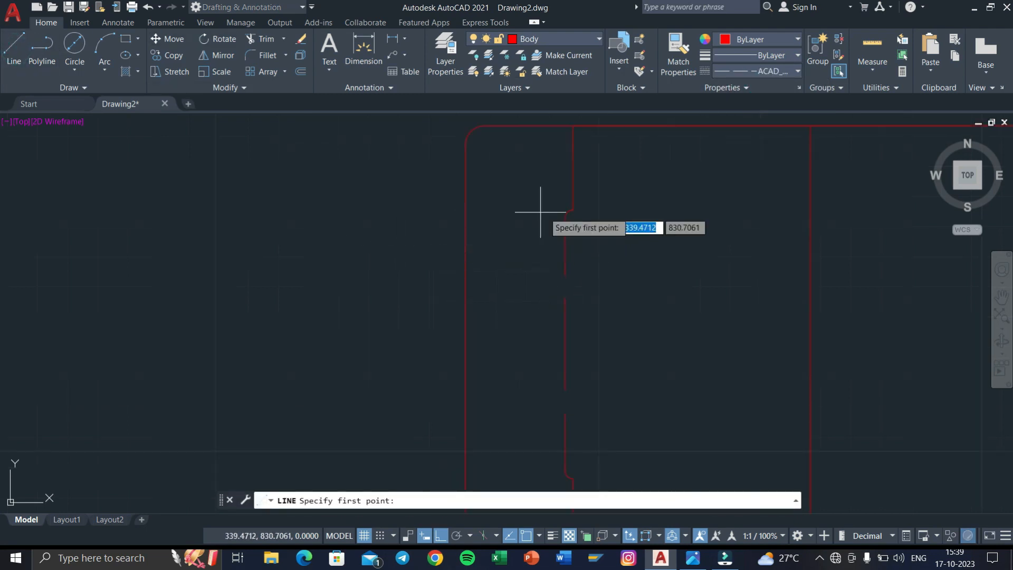
{"action": "left_click", "coordinate": [572, 210]}
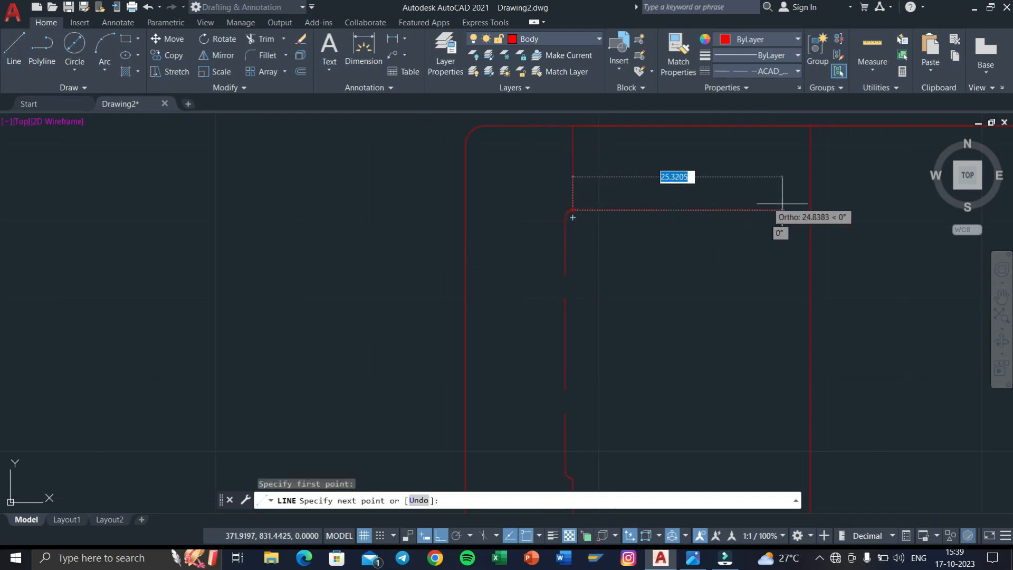
{"action": "key", "text": "Escape"}
{"action": "middle_click_drag", "start_coordinate": [807, 219], "coordinate": [683, 61]}
{"action": "key", "text": "Return"}
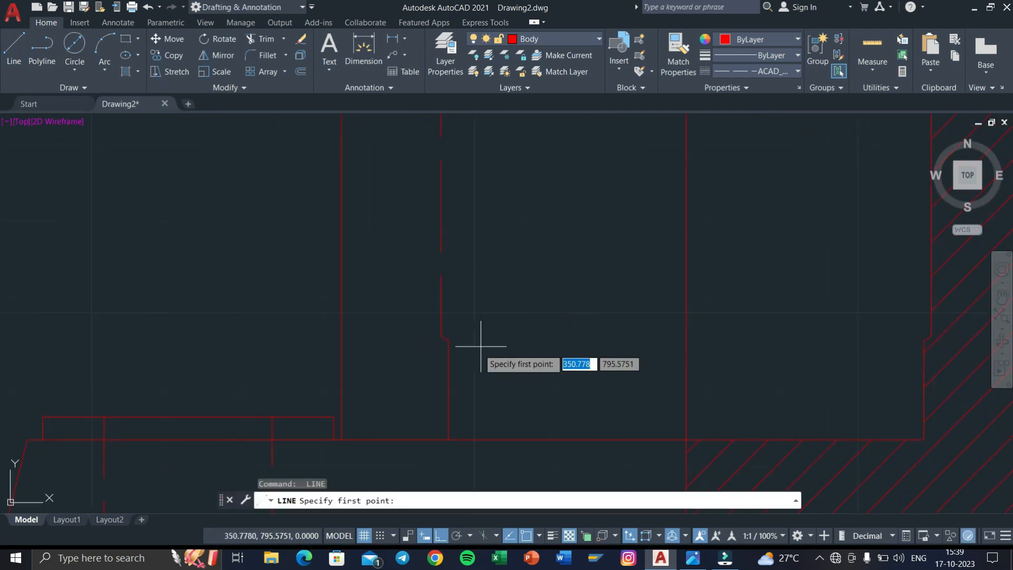
{"action": "left_click", "coordinate": [448, 339]}
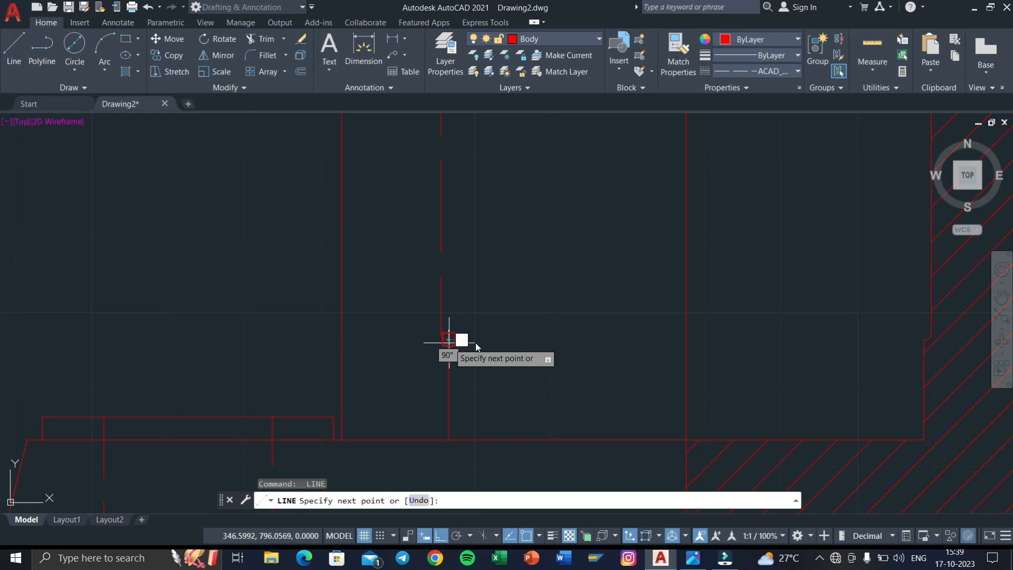
{"action": "left_click", "coordinate": [686, 340]}
{"action": "key", "text": "Return"}
Step: Make ByLayer the current linetype and draw horizontal lines from the centre line to the hatched wall's lower and upper recess corners
{"action": "left_click", "coordinate": [739, 73]}
{"action": "left_click", "coordinate": [738, 87]}
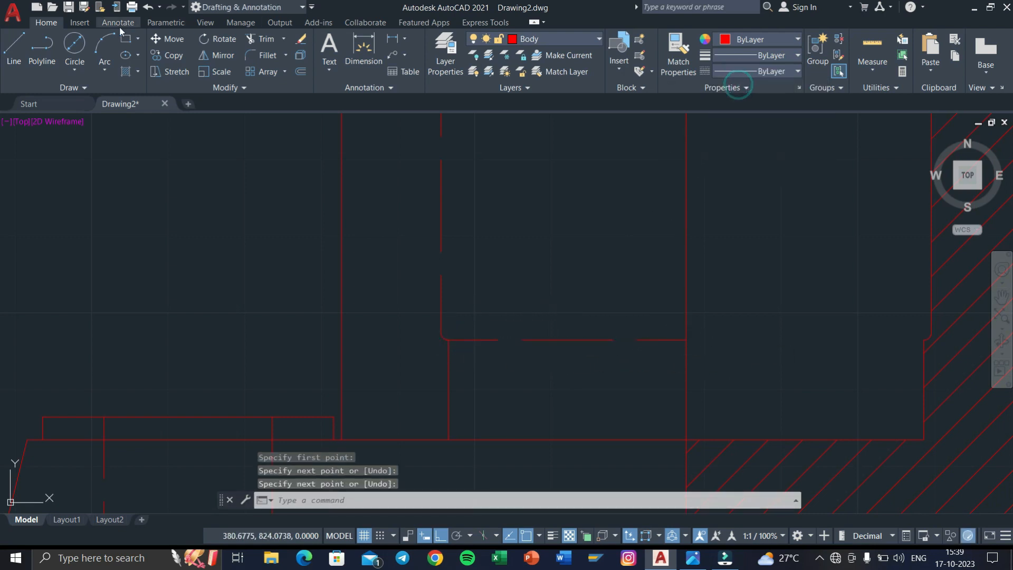
{"action": "left_click", "coordinate": [7, 58]}
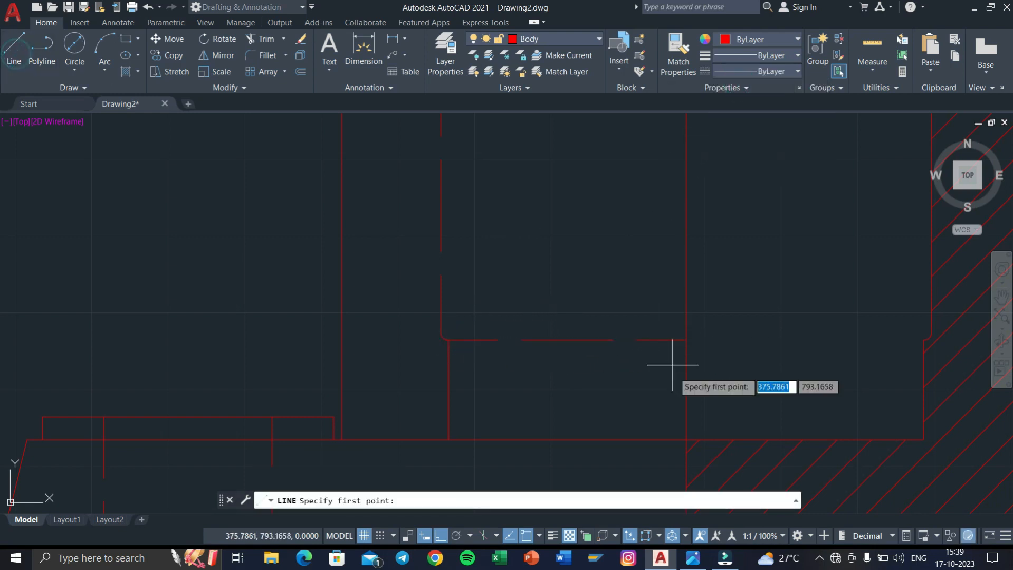
{"action": "left_click", "coordinate": [686, 339]}
{"action": "left_click", "coordinate": [923, 339]}
{"action": "key", "text": "Return"}
{"action": "middle_click_drag", "start_coordinate": [828, 275], "coordinate": [712, 492]}
{"action": "key", "text": "Return"}
{"action": "left_click", "coordinate": [569, 289]}
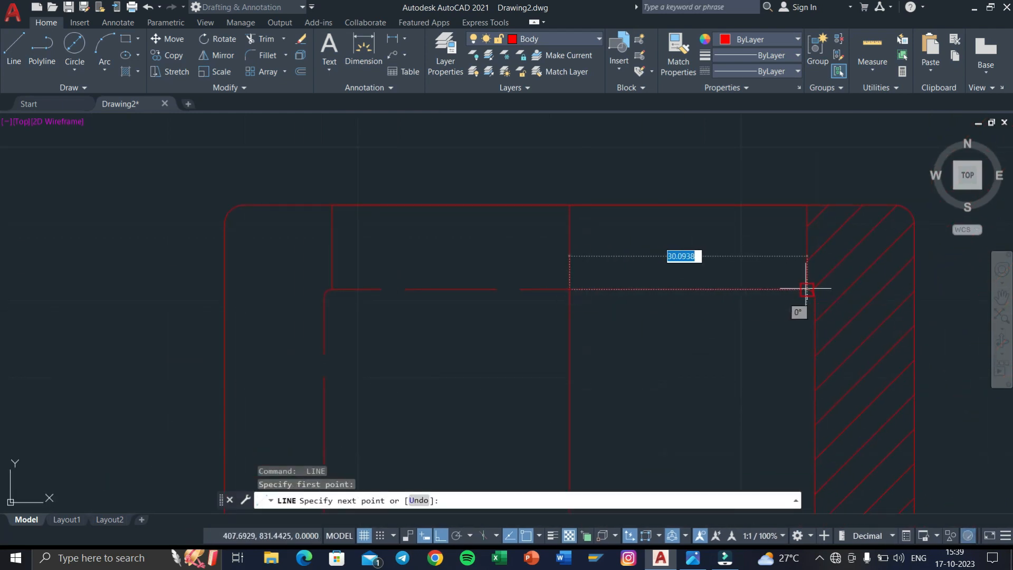
{"action": "left_click", "coordinate": [786, 302]}
{"action": "key", "text": "Return"}
{"action": "scroll", "coordinate": [739, 343], "scroll_direction": "down", "scroll_amount": 8}
{"action": "scroll", "coordinate": [694, 314], "scroll_direction": "up", "scroll_amount": 5}
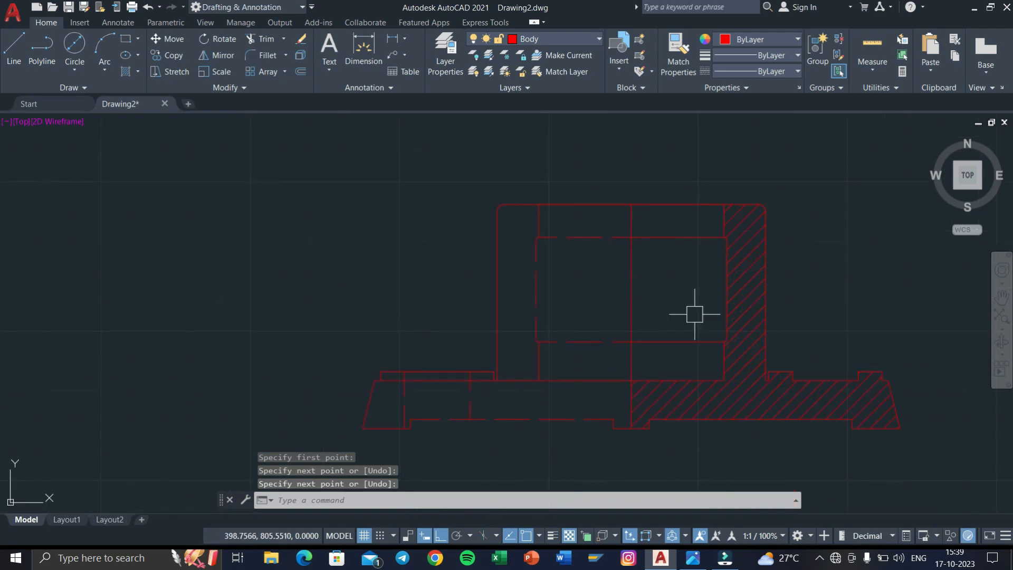
Step: Compare the body's front view against the 1.jpg image and return to the AutoCAD drawing
{"action": "key", "text": "super+Tab"}
{"action": "left_click", "coordinate": [411, 167]}
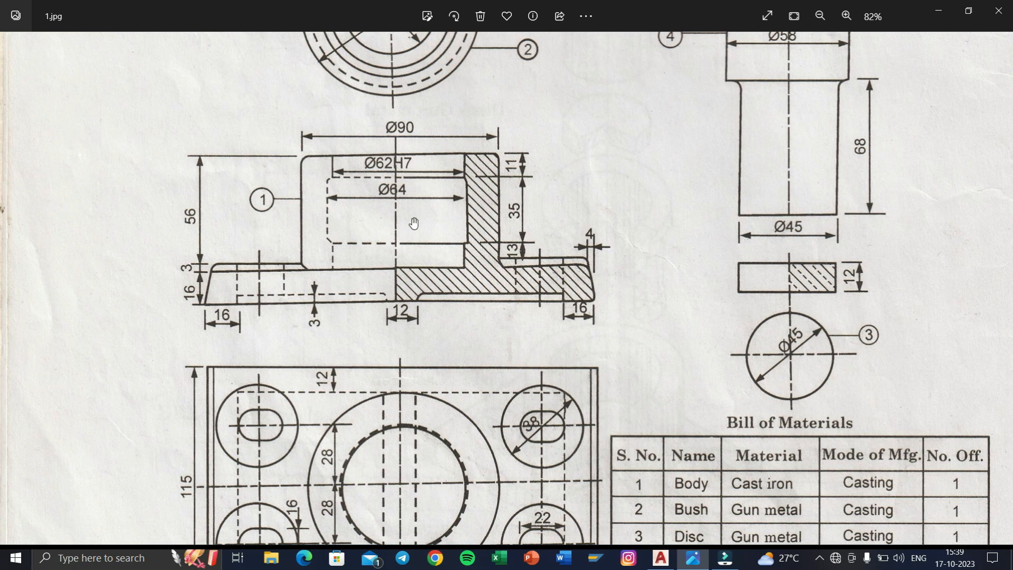
{"action": "left_click_drag", "start_coordinate": [405, 213], "coordinate": [416, 277]}
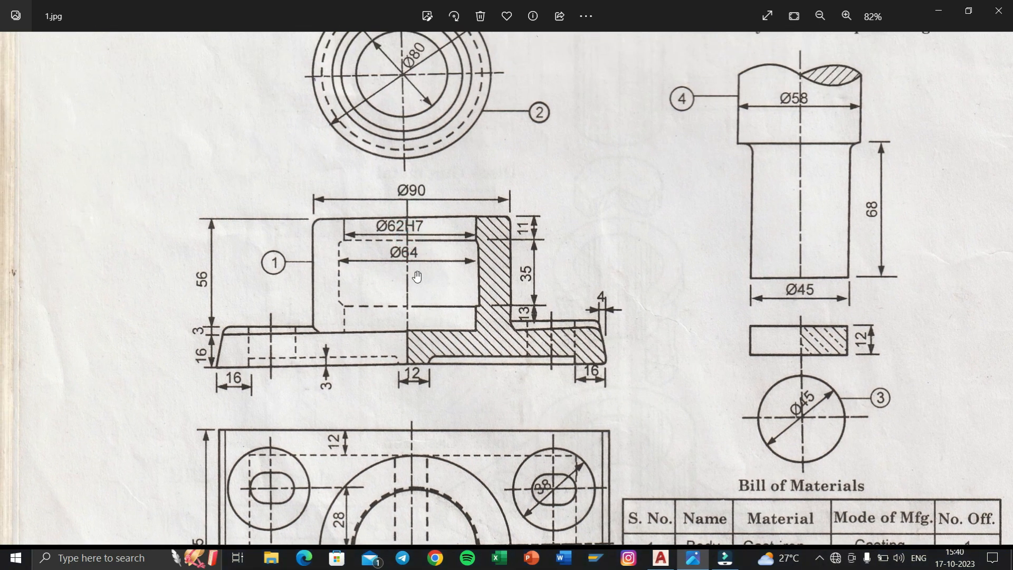
{"action": "key", "text": "super+Tab"}
{"action": "left_click", "coordinate": [368, 164]}
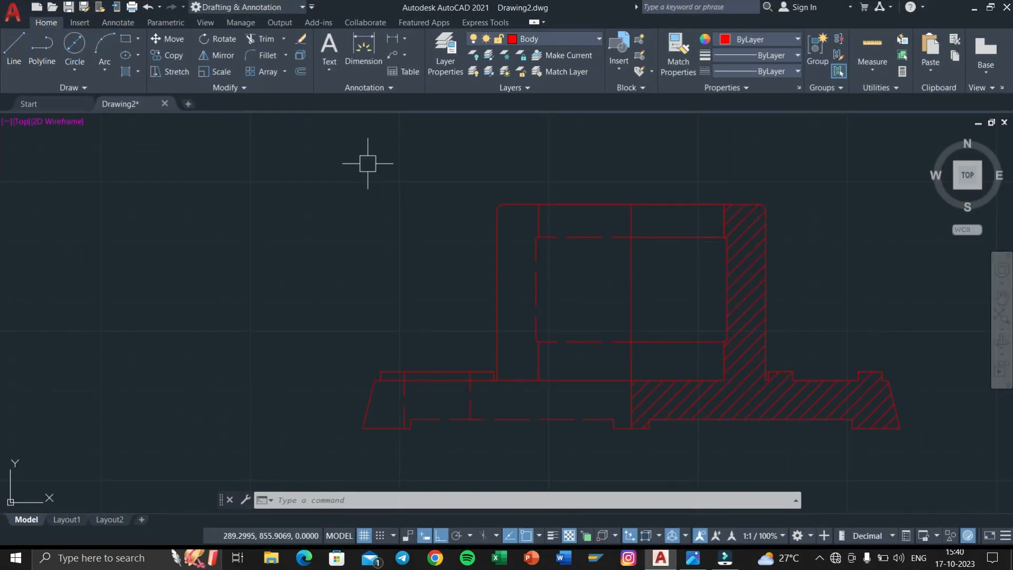
Step: Make Disc the current layer in the drawing and look up the disc's dimensions in the 1.jpg image
{"action": "scroll", "coordinate": [488, 238], "scroll_direction": "down", "scroll_amount": 8}
{"action": "scroll", "coordinate": [497, 321], "scroll_direction": "up", "scroll_amount": 4}
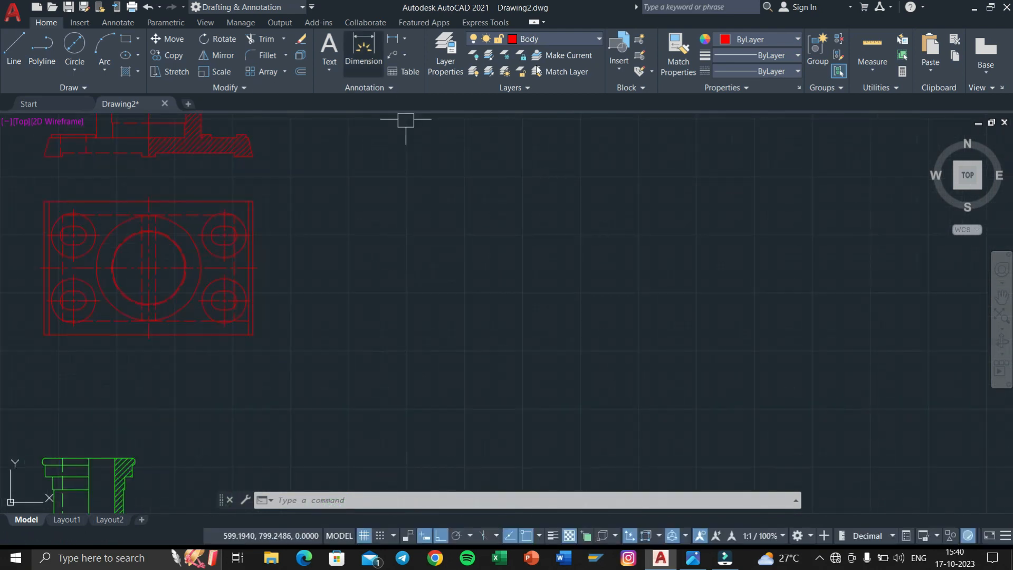
{"action": "left_click", "coordinate": [573, 39]}
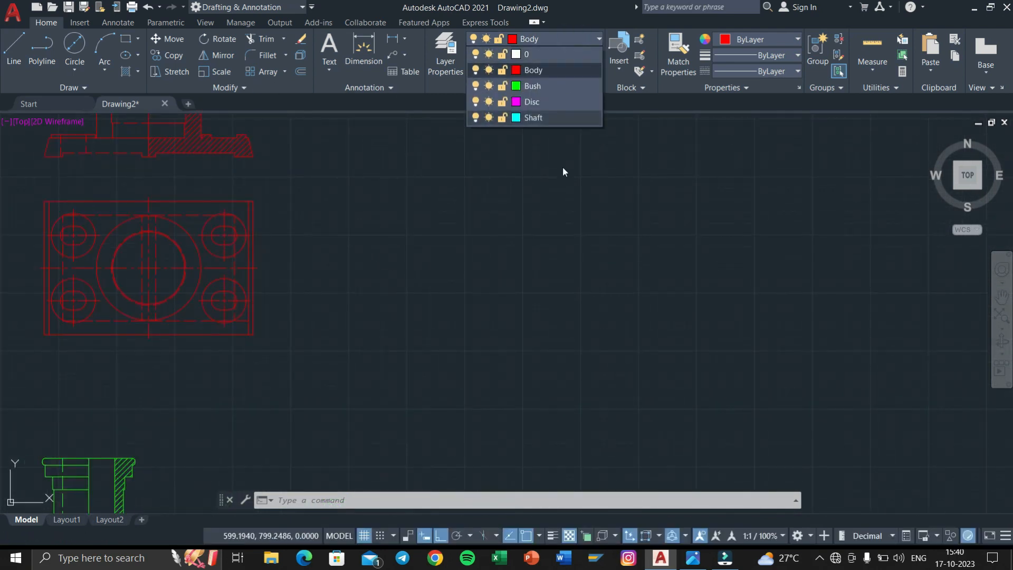
{"action": "left_click", "coordinate": [543, 105]}
{"action": "key", "text": "super+Tab"}
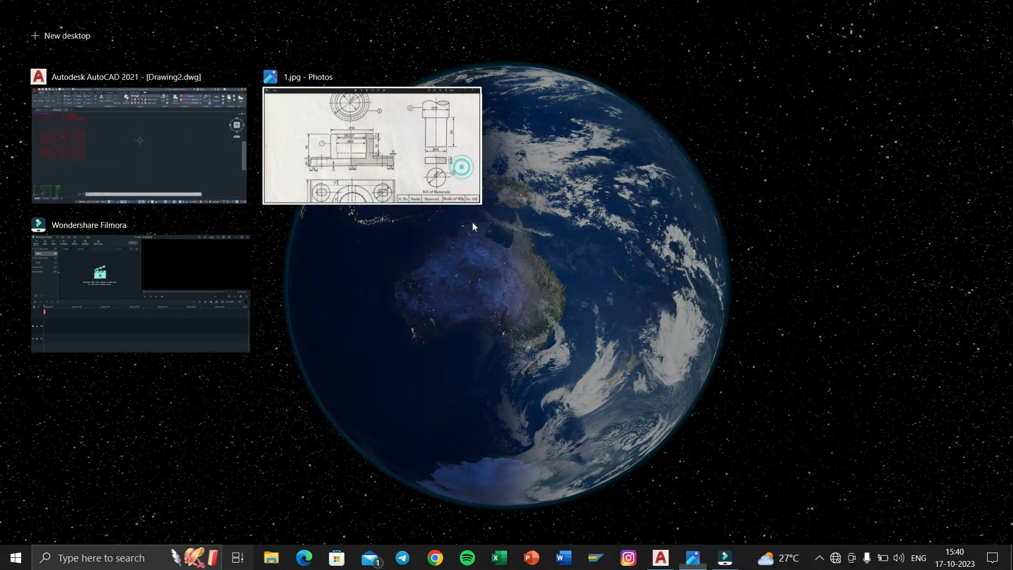
{"action": "left_click", "coordinate": [469, 201]}
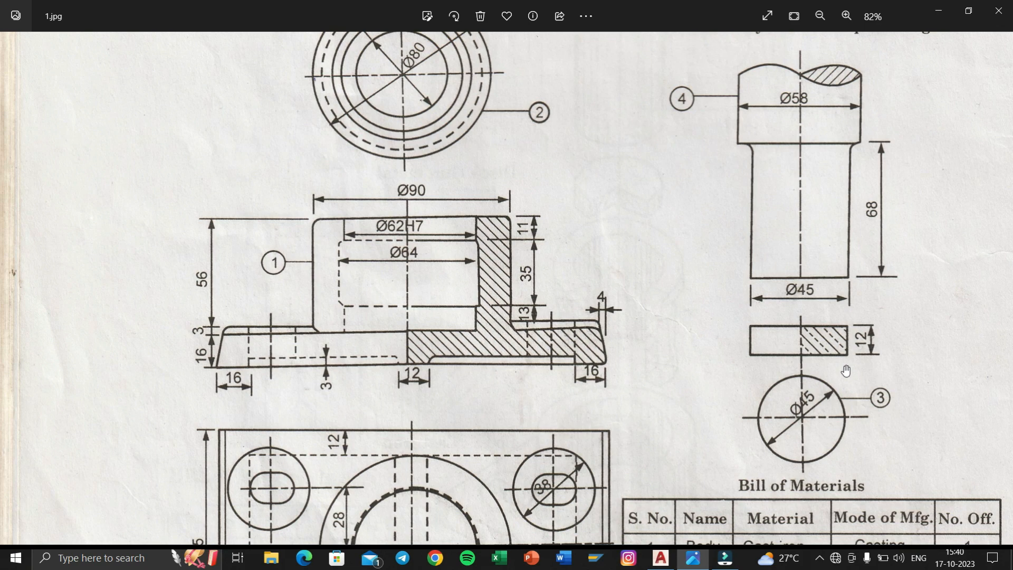
{"action": "key", "text": "super+Tab"}
{"action": "left_click", "coordinate": [462, 198]}
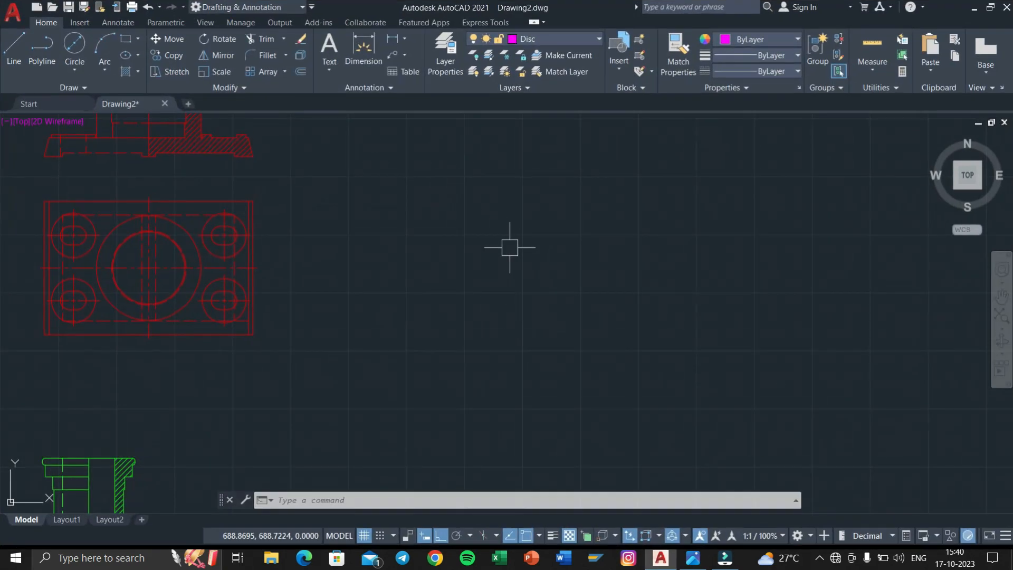
Step: Draw a circle of diameter 45 in the empty space beside the body's top view
{"action": "left_click", "coordinate": [74, 45]}
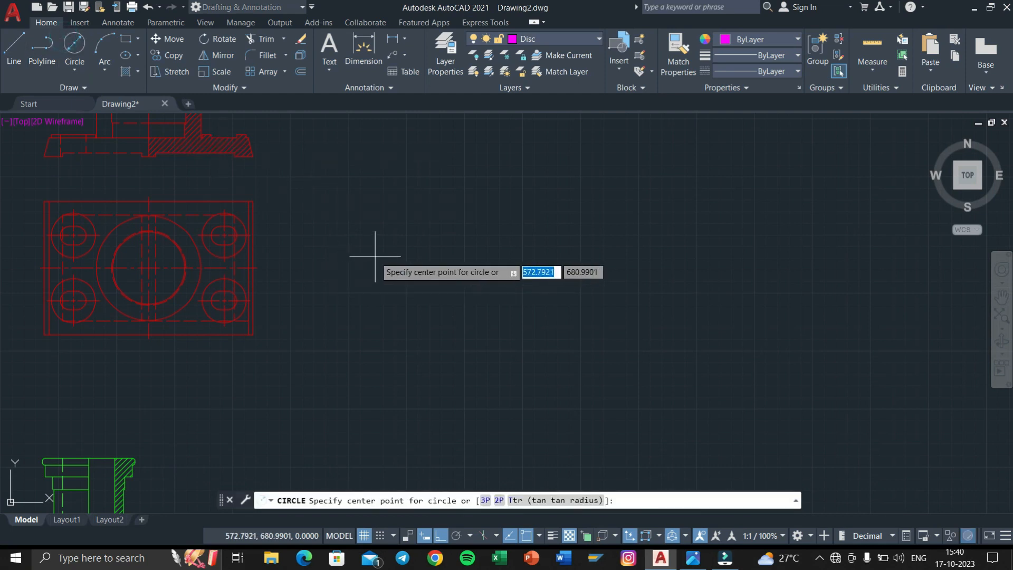
{"action": "left_click", "coordinate": [466, 258]}
{"action": "type", "text": "45"}
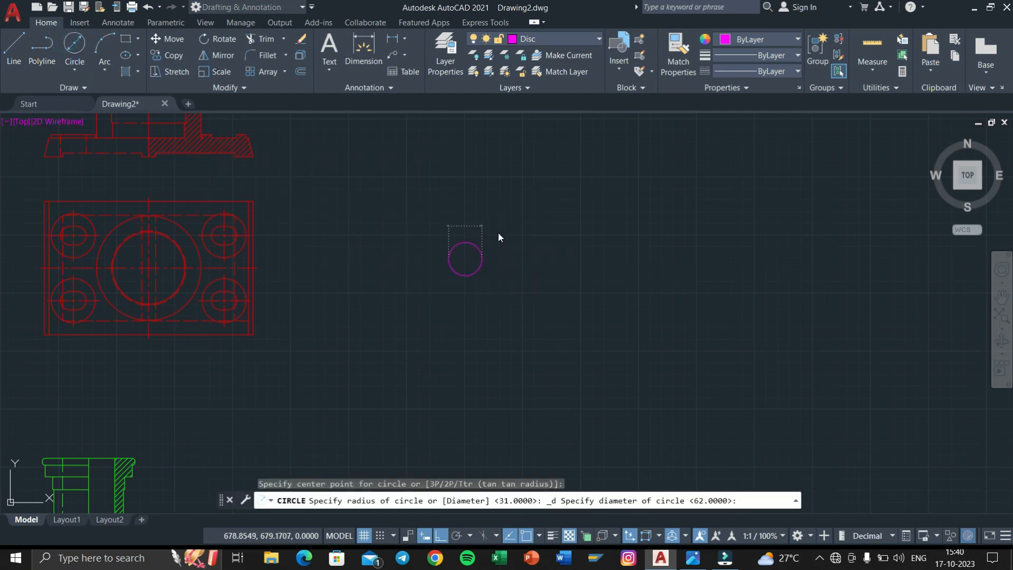
{"action": "key", "text": "Return"}
{"action": "scroll", "coordinate": [422, 211], "scroll_direction": "up", "scroll_amount": 3}
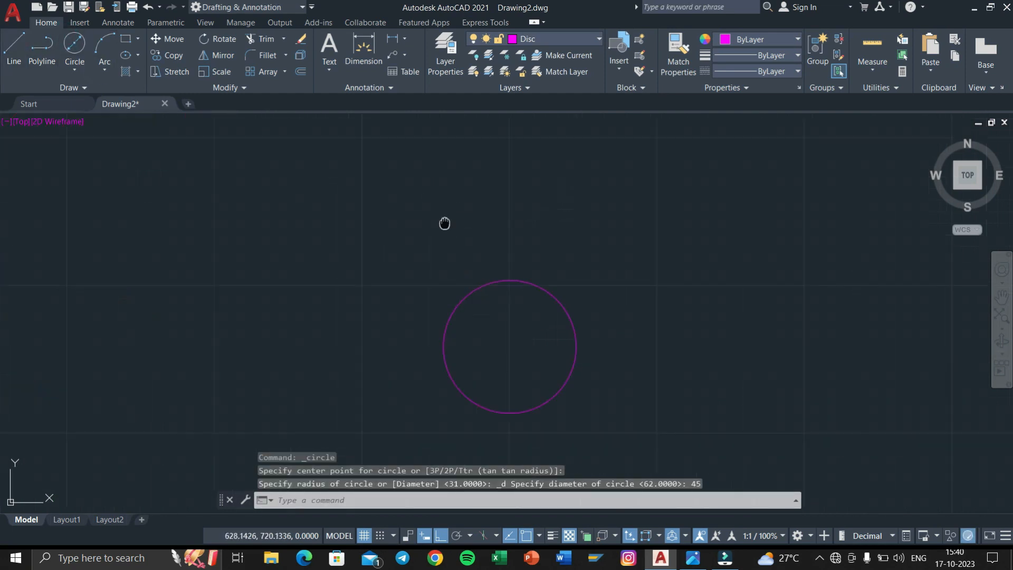
Step: Draw a 45 by 12 rectangle above the disc's circle, aligned with the circle's left edge
{"action": "left_click", "coordinate": [123, 39]}
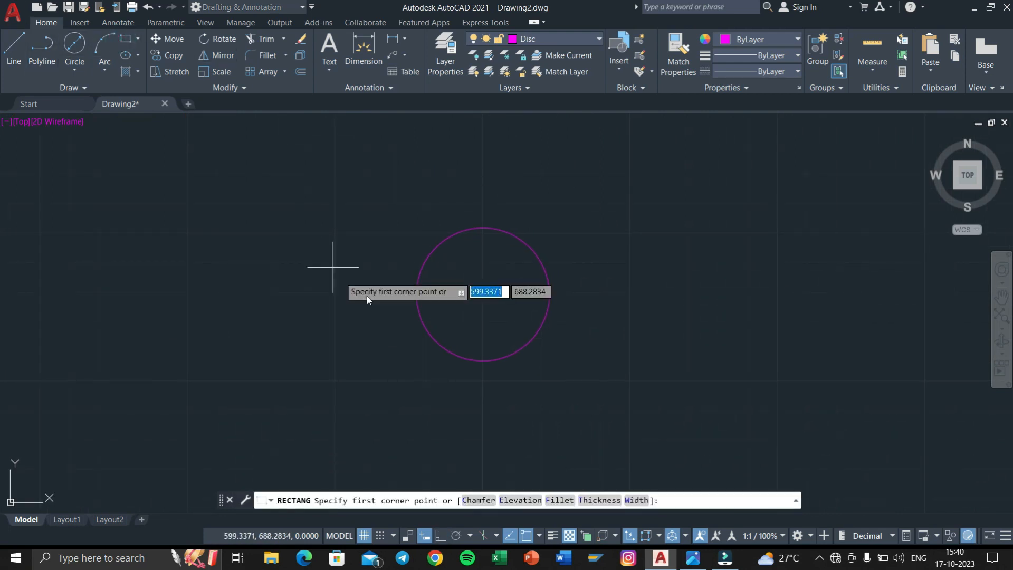
{"action": "middle_click_drag", "start_coordinate": [412, 153], "coordinate": [414, 237]}
{"action": "left_click", "coordinate": [416, 245]}
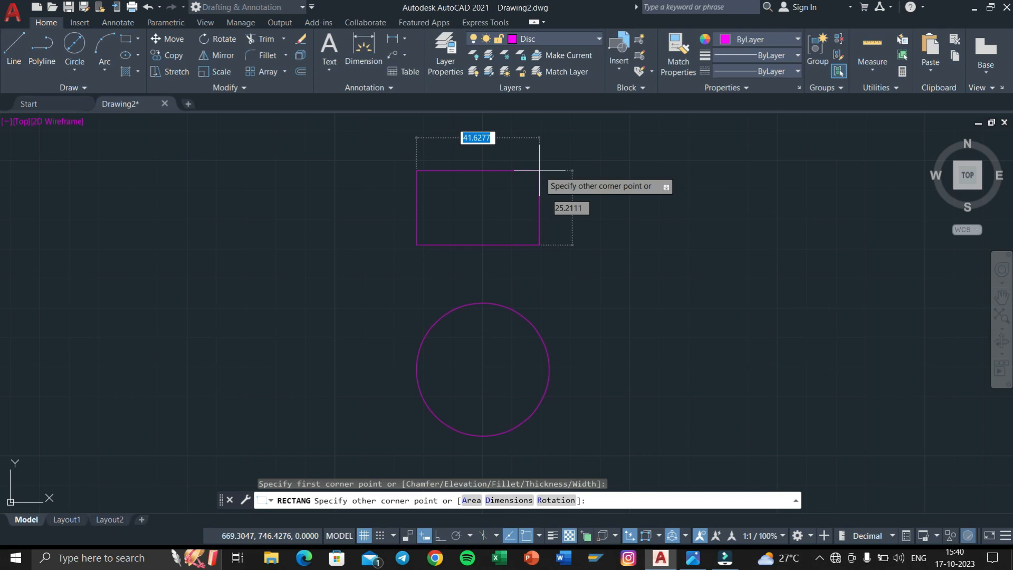
{"action": "key", "text": "Tab"}
{"action": "type", "text": "1"}
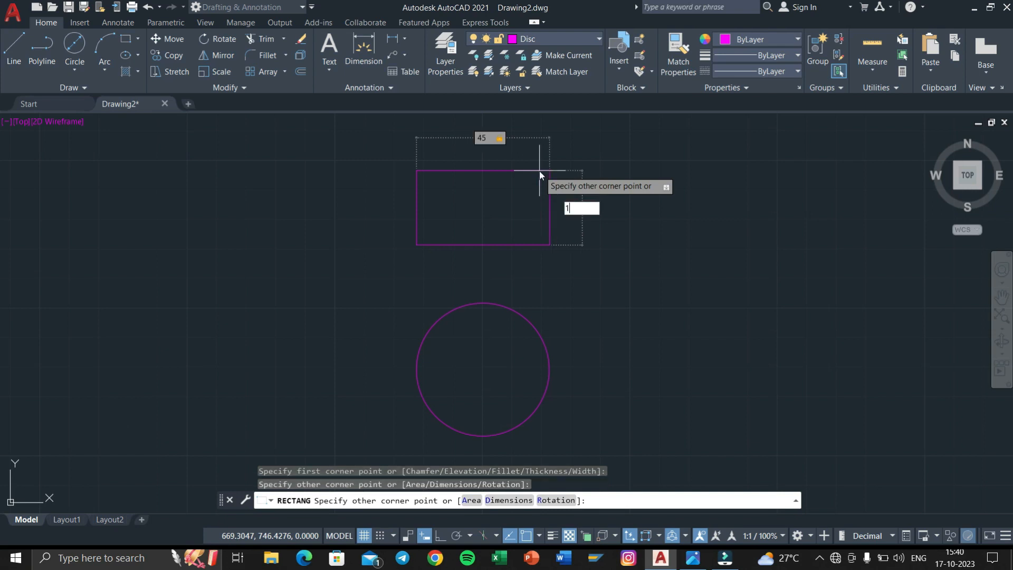
{"action": "type", "text": "2"}
{"action": "key", "text": "Return"}
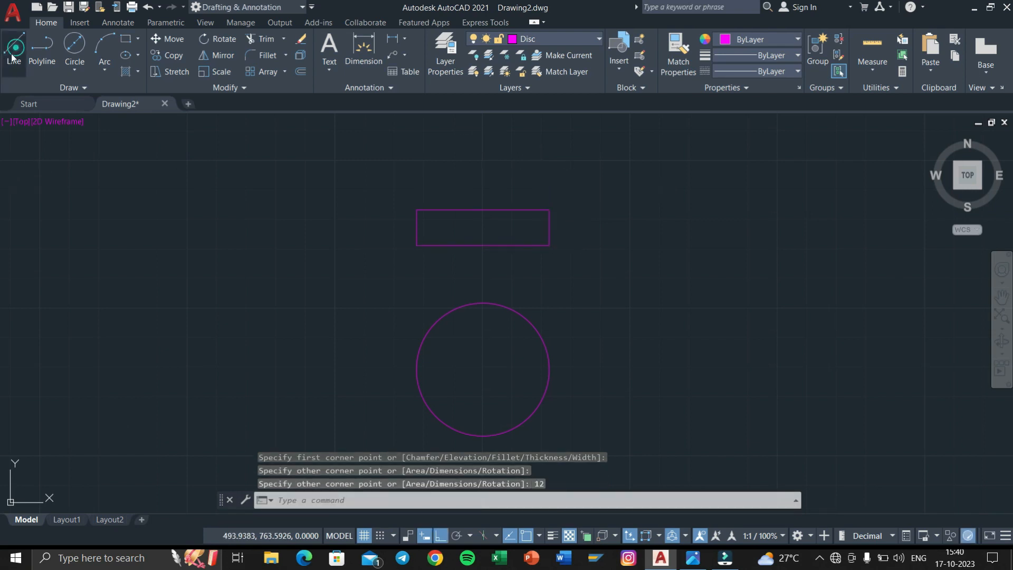
Step: Draw a vertical centre line across the disc's front view between the midpoints of its upper and lower edges
{"action": "left_click", "coordinate": [13, 53]}
{"action": "left_click", "coordinate": [483, 227]}
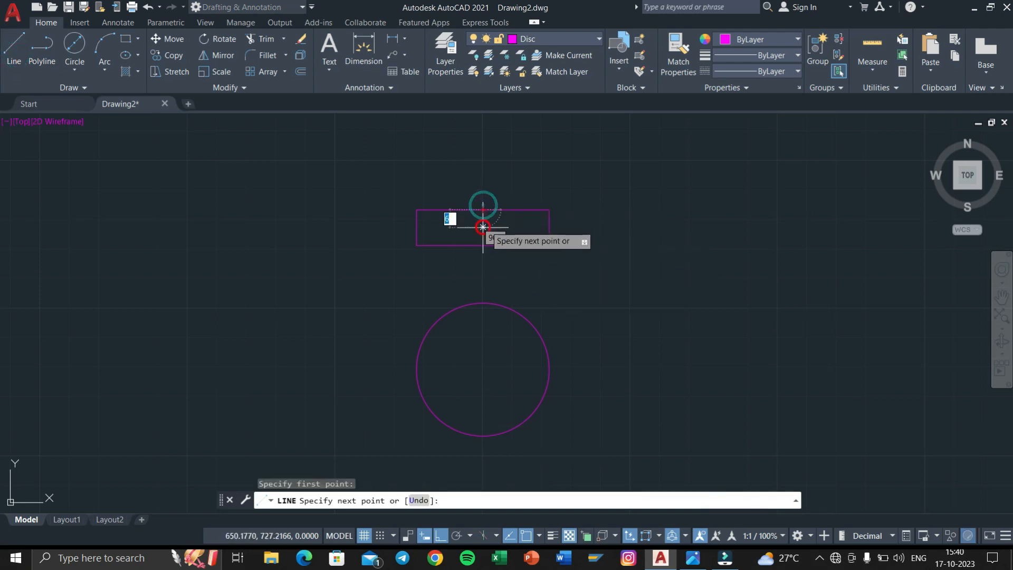
{"action": "left_click", "coordinate": [483, 245]}
{"action": "scroll", "coordinate": [492, 234], "scroll_direction": "up", "scroll_amount": 4}
{"action": "key", "text": "Escape"}
{"action": "key", "text": "Escape"}
{"action": "scroll", "coordinate": [524, 237], "scroll_direction": "down", "scroll_amount": 4}
Step: Hatch the right half of the disc's front view with the ANSI33 pattern
{"action": "type", "text": "h"}
{"action": "key", "text": "Return"}
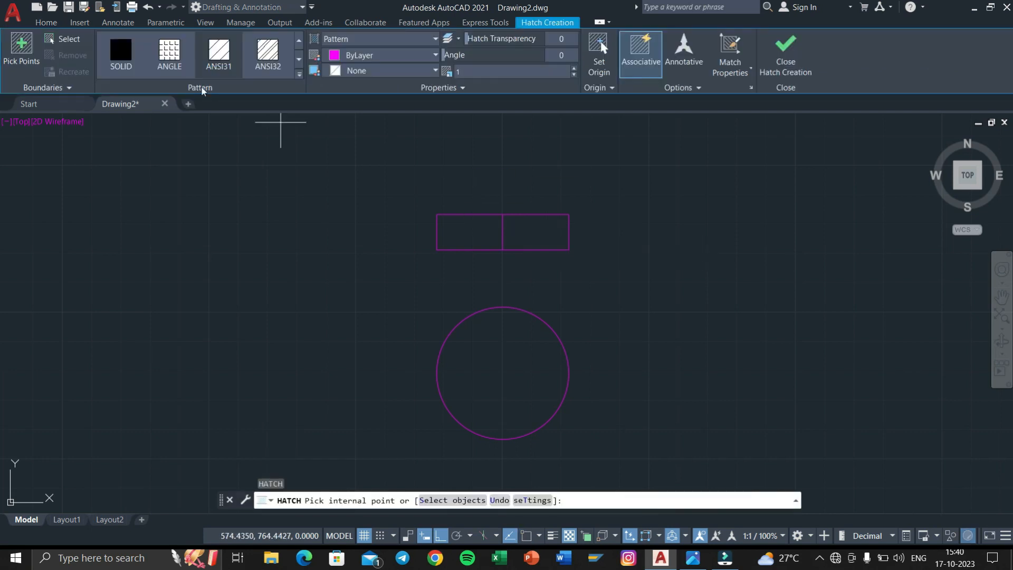
{"action": "left_click", "coordinate": [299, 78]}
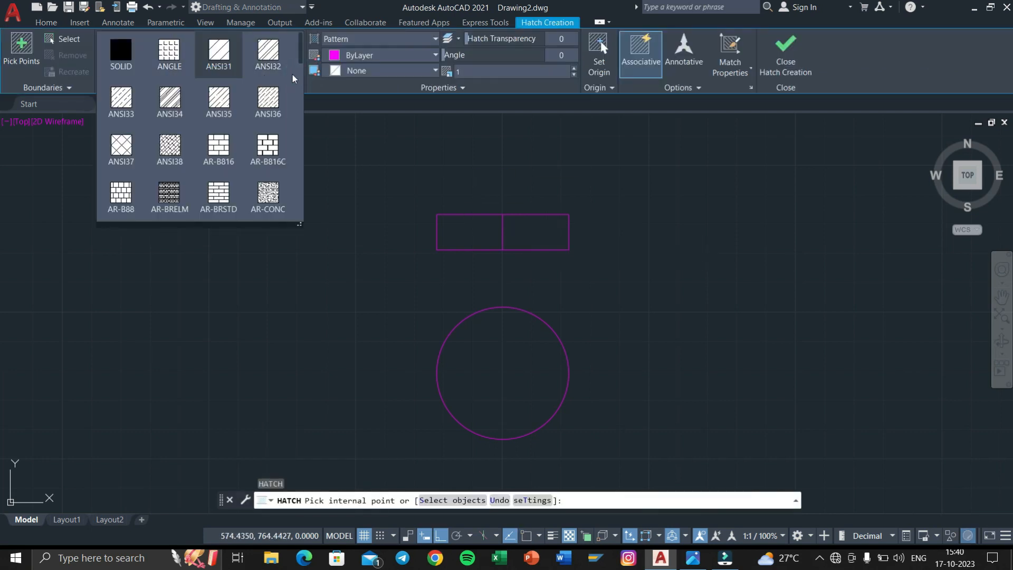
{"action": "left_click", "coordinate": [127, 100]}
{"action": "left_click", "coordinate": [535, 225]}
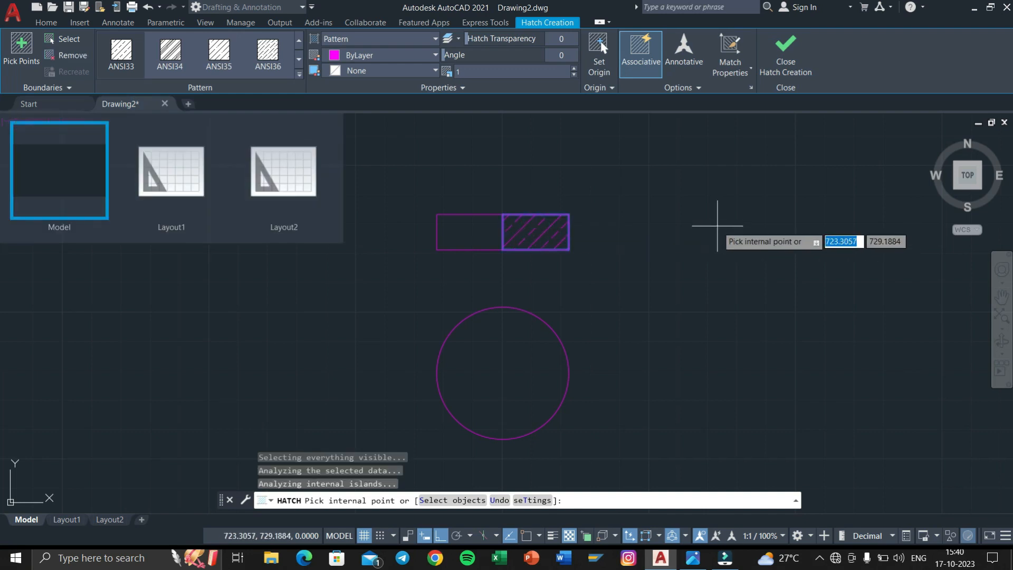
{"action": "key", "text": "Return"}
Step: Examine the shaft, part 4, in the 1.jpg image and return to the AutoCAD drawing
{"action": "scroll", "coordinate": [649, 274], "scroll_direction": "down", "scroll_amount": 3}
{"action": "scroll", "coordinate": [574, 325], "scroll_direction": "down", "scroll_amount": 5}
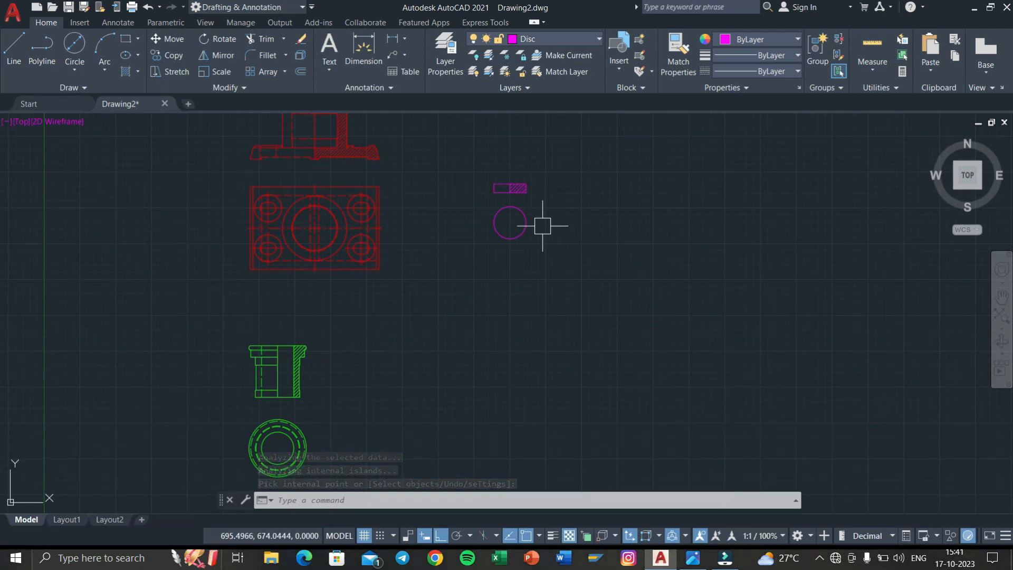
{"action": "key", "text": "alt+Tab"}
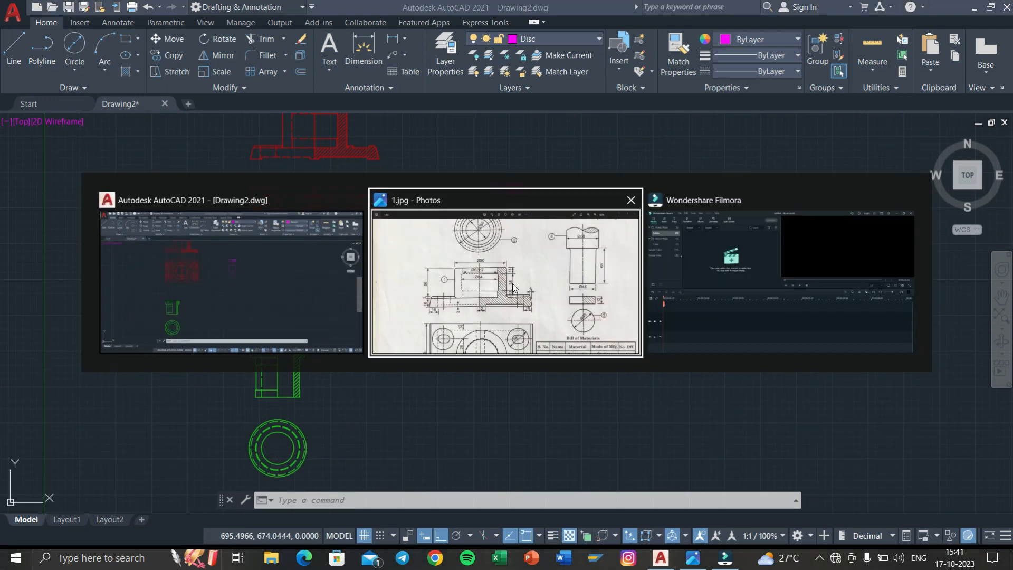
{"action": "left_click_drag", "start_coordinate": [577, 299], "coordinate": [578, 330]}
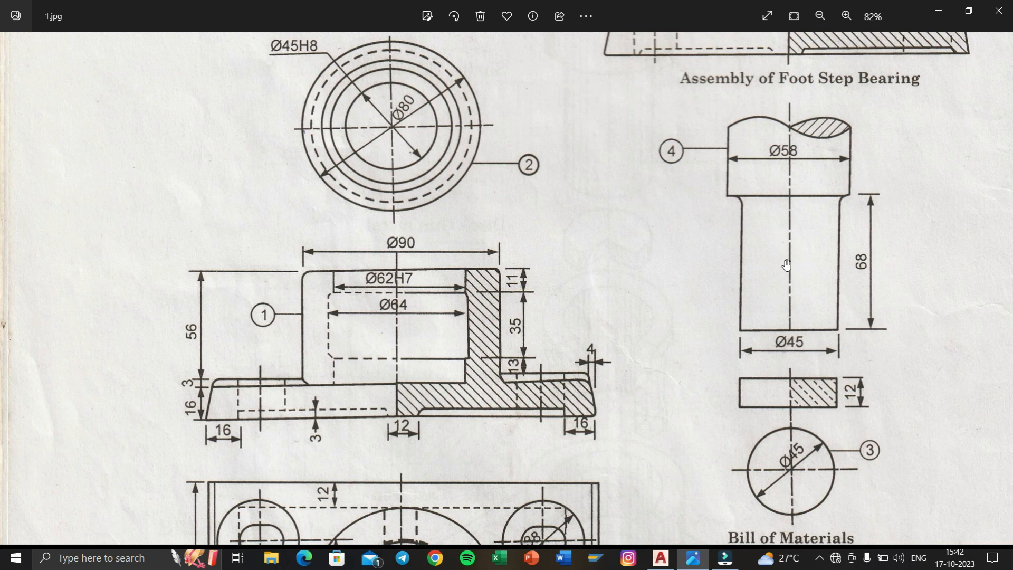
{"action": "key", "text": "super+Tab"}
{"action": "left_click", "coordinate": [434, 185]}
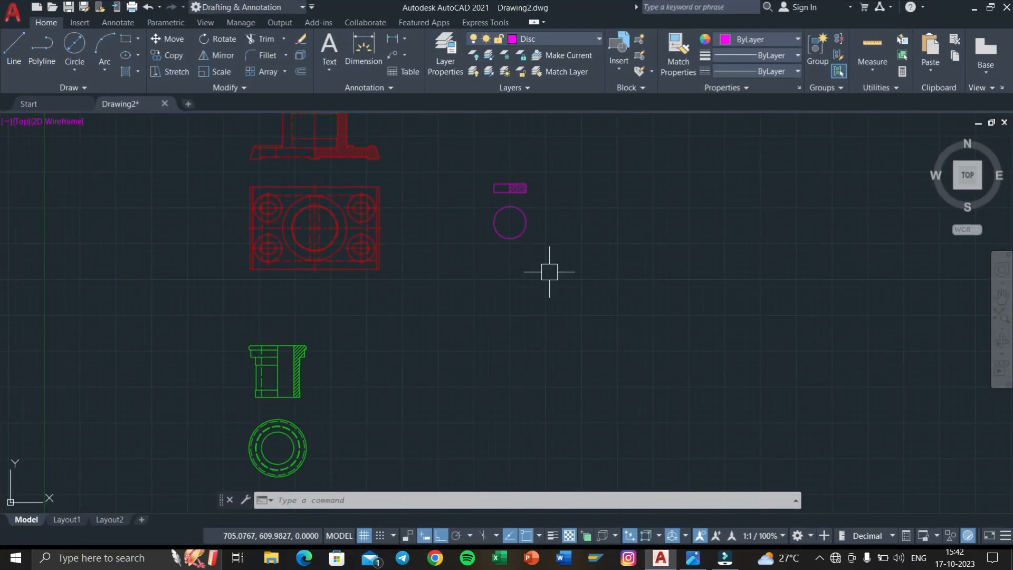
Step: Make Shaft the current layer
{"action": "middle_click_drag", "start_coordinate": [549, 272], "coordinate": [549, 196]}
{"action": "left_click", "coordinate": [549, 40]}
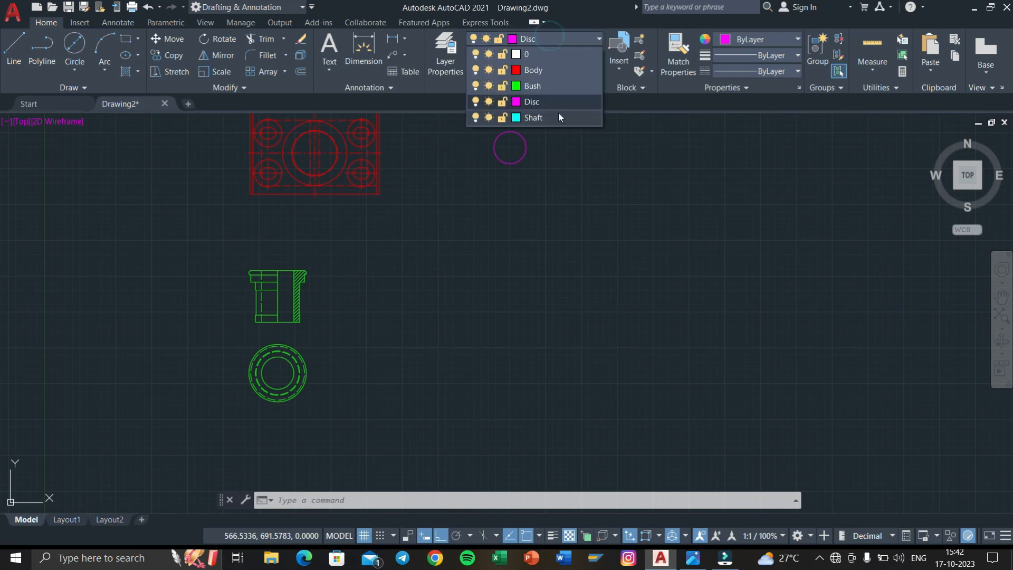
{"action": "left_click", "coordinate": [552, 86]}
{"action": "left_click", "coordinate": [543, 39]}
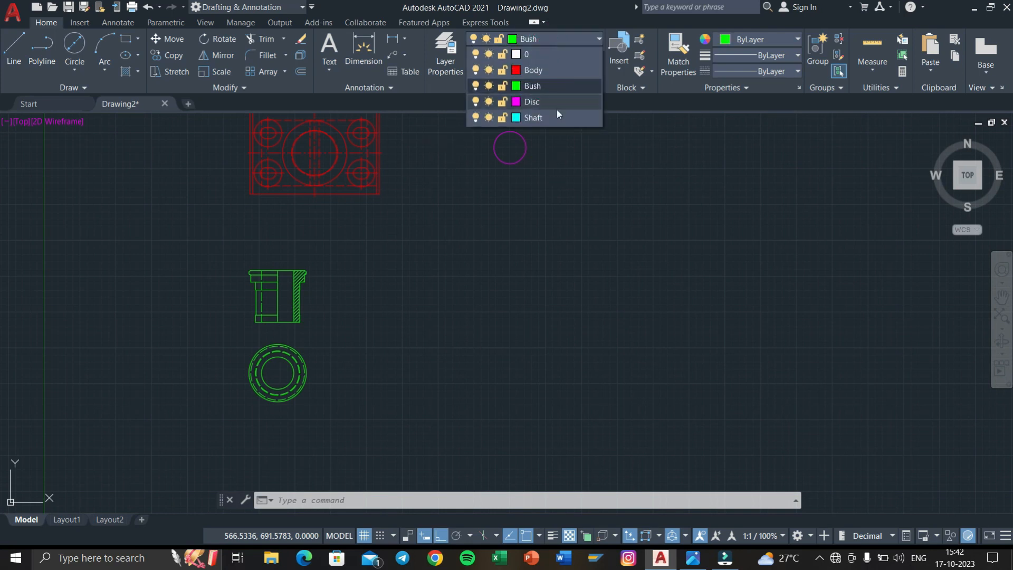
{"action": "left_click", "coordinate": [544, 117]}
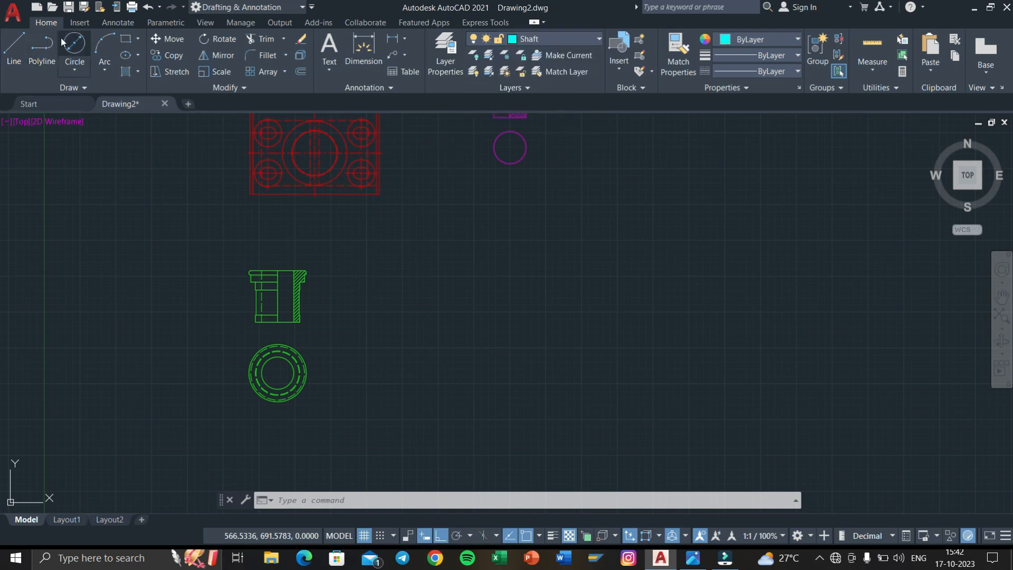
Step: Start the Line command and look up the shaft's diameters and step length in the 1.jpg image before returning to AutoCAD
{"action": "left_click", "coordinate": [13, 50]}
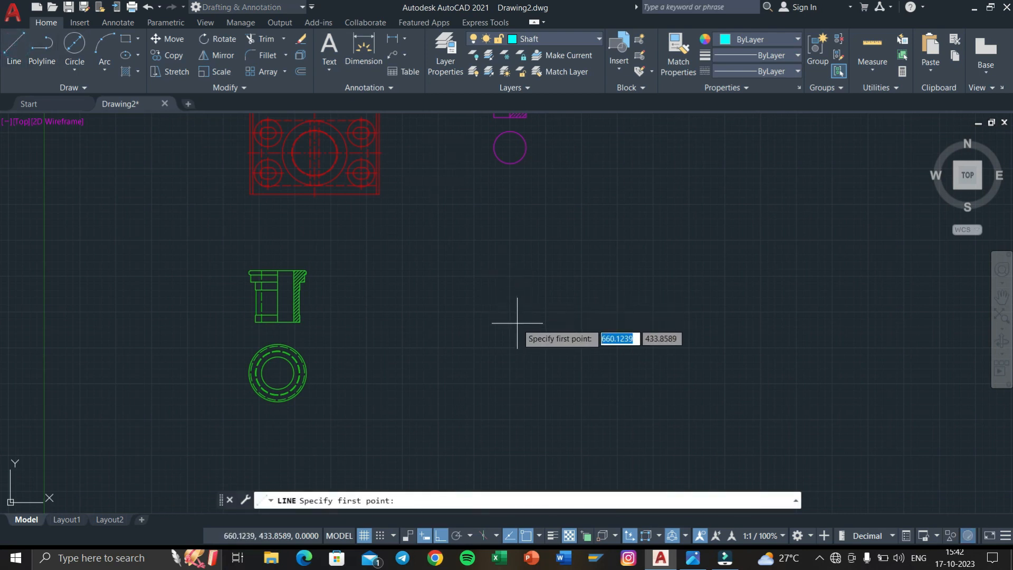
{"action": "key", "text": "super+Tab"}
{"action": "left_click", "coordinate": [452, 169]}
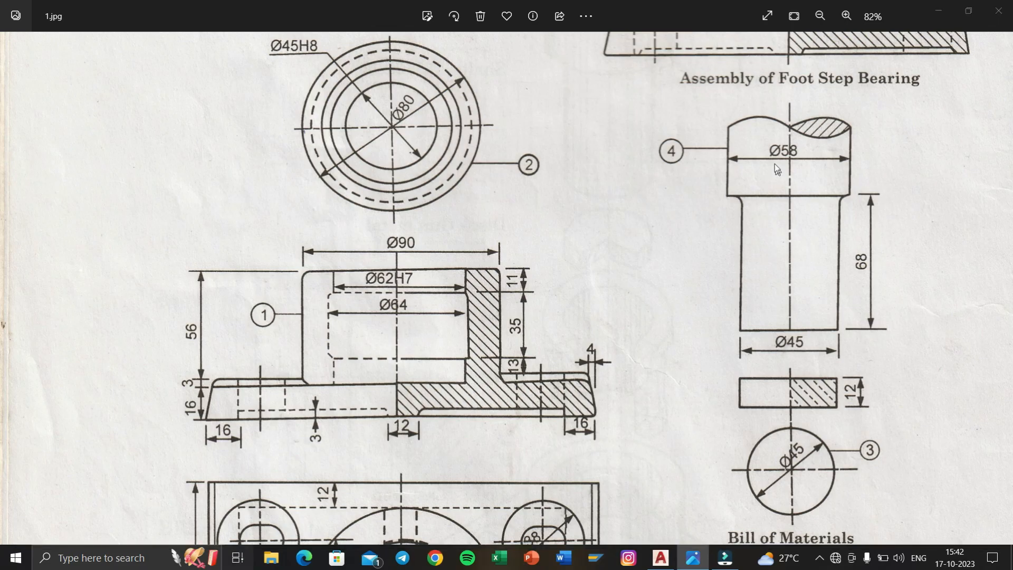
{"action": "key", "text": "super+Tab"}
{"action": "left_click", "coordinate": [332, 167]}
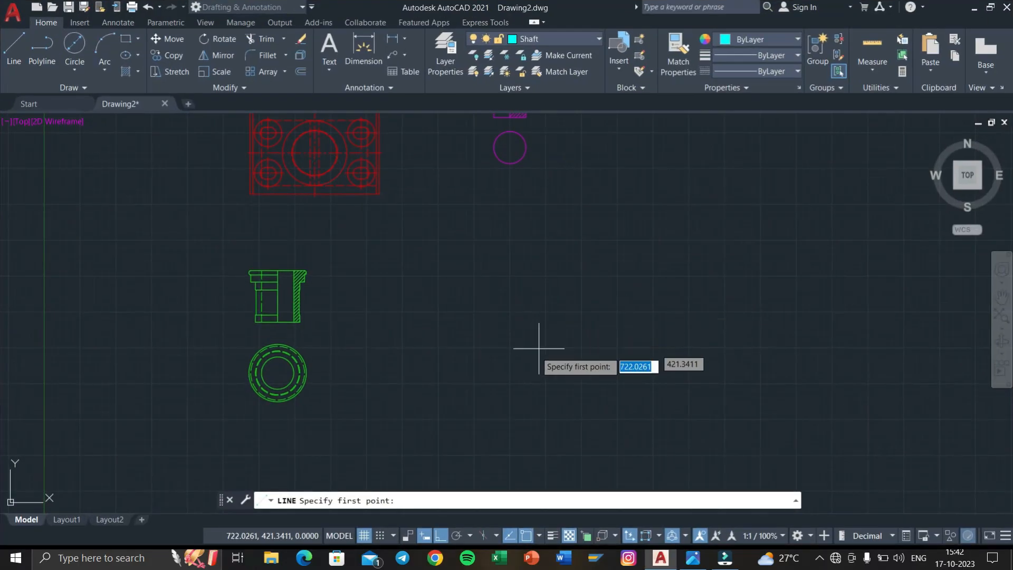
Step: Draw the shaft's left half profile below the disc with lines 22.5 to the left, 68 up, 6.5 to the left and 35 up
{"action": "left_click", "coordinate": [511, 394]}
{"action": "type", "text": "22."}
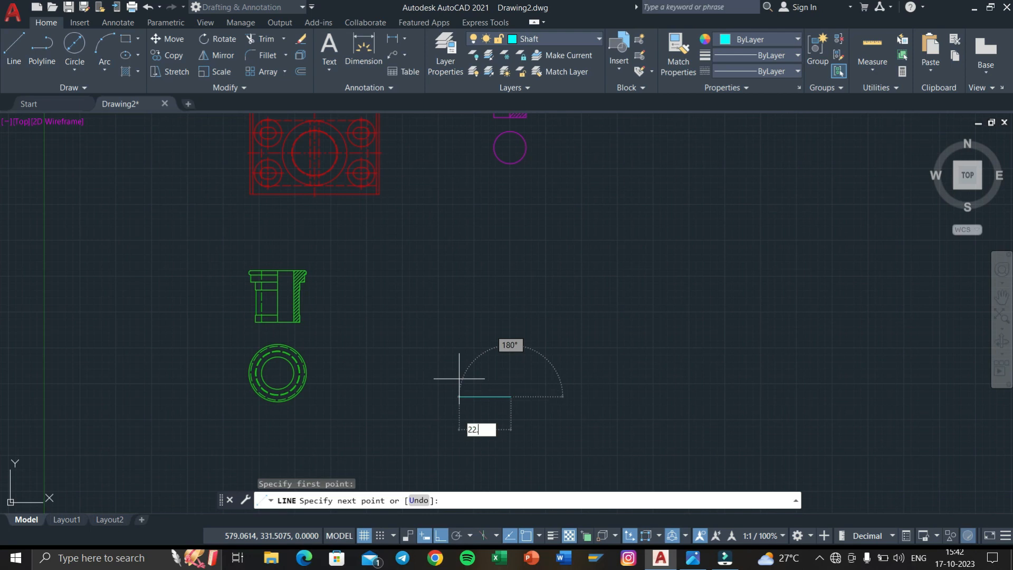
{"action": "type", "text": "5"}
{"action": "key", "text": "Return"}
{"action": "type", "text": "68"}
{"action": "key", "text": "Return"}
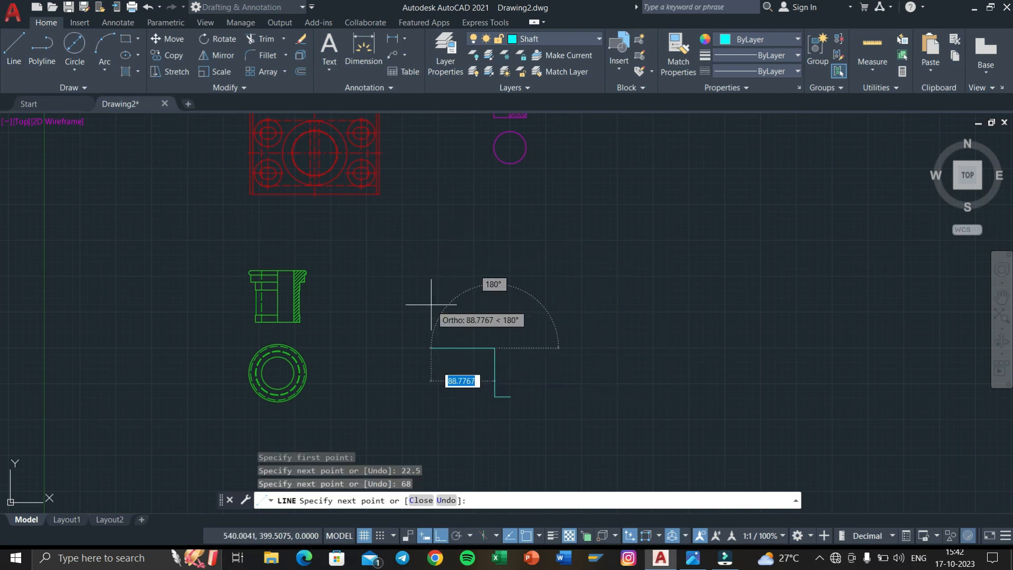
{"action": "type", "text": "6.5"}
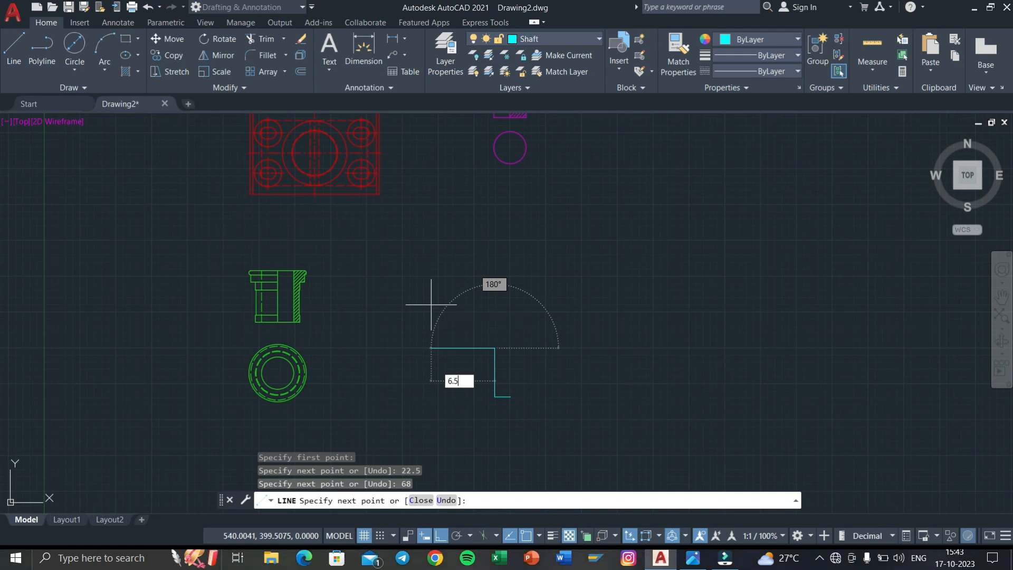
{"action": "key", "text": "Return"}
{"action": "scroll", "coordinate": [503, 296], "scroll_direction": "up", "scroll_amount": 4}
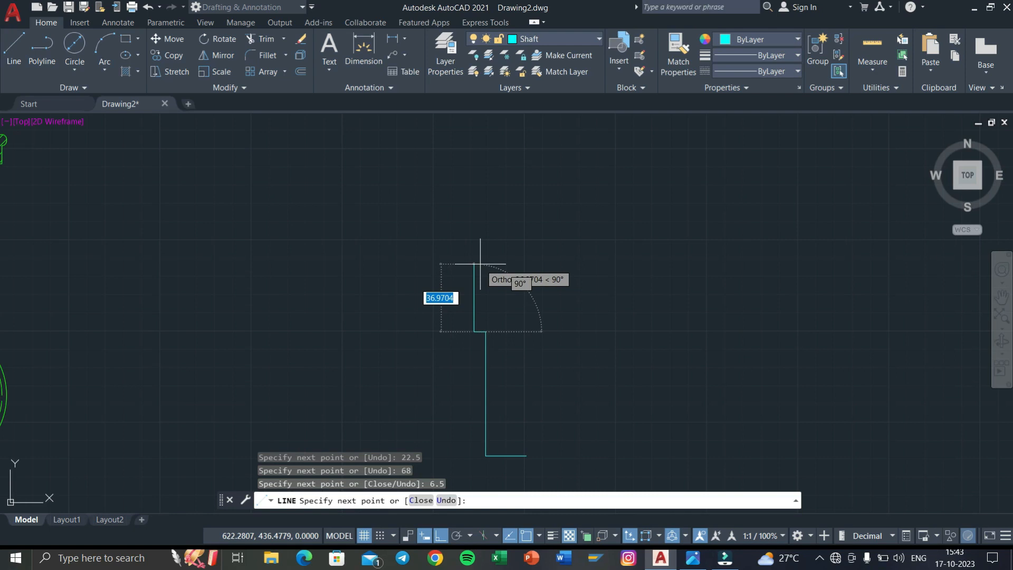
{"action": "type", "text": "35"}
{"action": "key", "text": "Return"}
{"action": "key", "text": "Escape"}
{"action": "key", "text": "Escape"}
Step: Mirror the shaft's two vertical sides and shoulder about the vertical through the bottom line's right end, keeping the originals
{"action": "middle_click_drag", "start_coordinate": [536, 351], "coordinate": [529, 289]}
{"action": "left_click", "coordinate": [529, 339]}
{"action": "left_click", "coordinate": [443, 208]}
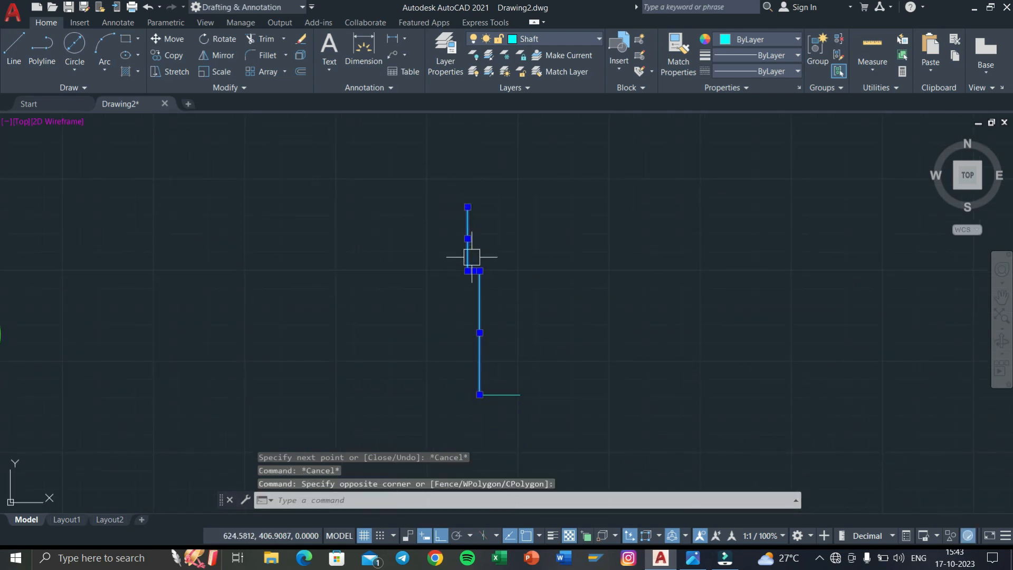
{"action": "key", "text": "Return"}
{"action": "left_click", "coordinate": [520, 394]}
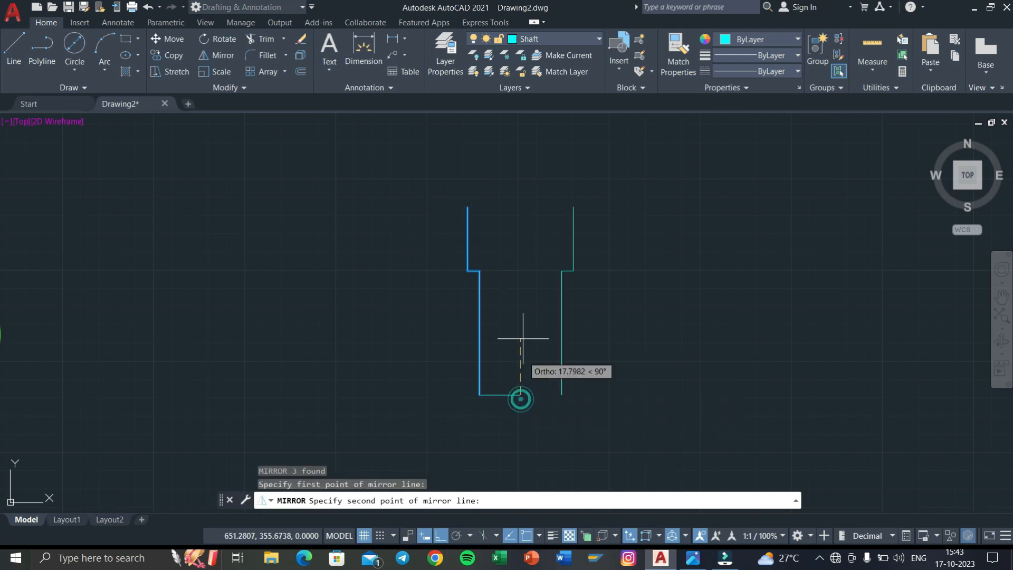
{"action": "left_click", "coordinate": [523, 331]}
{"action": "left_click", "coordinate": [544, 376]}
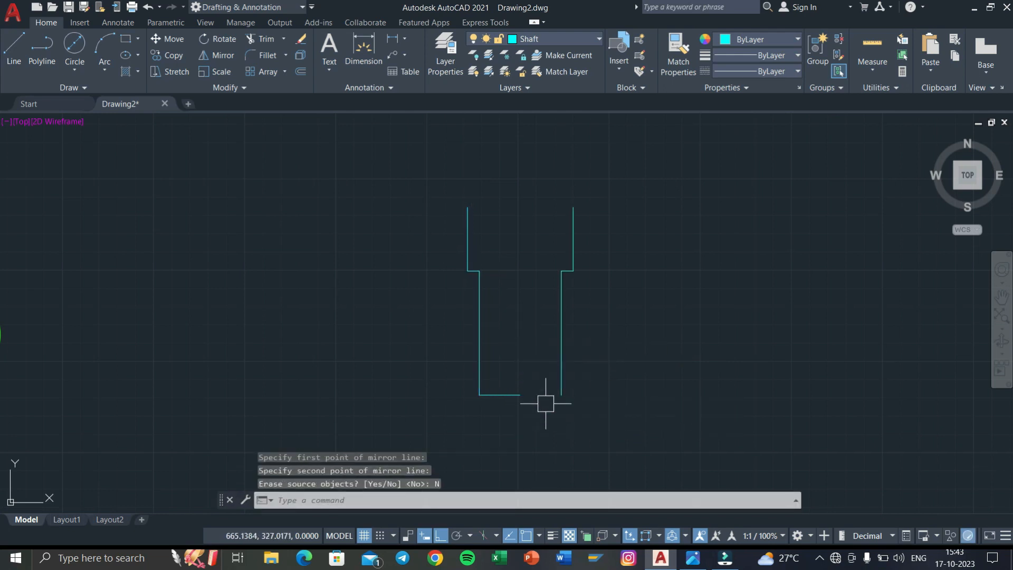
Step: Extend the shaft's bottom line to the mirrored right side
{"action": "type", "text": "ex"}
{"action": "key", "text": "Return"}
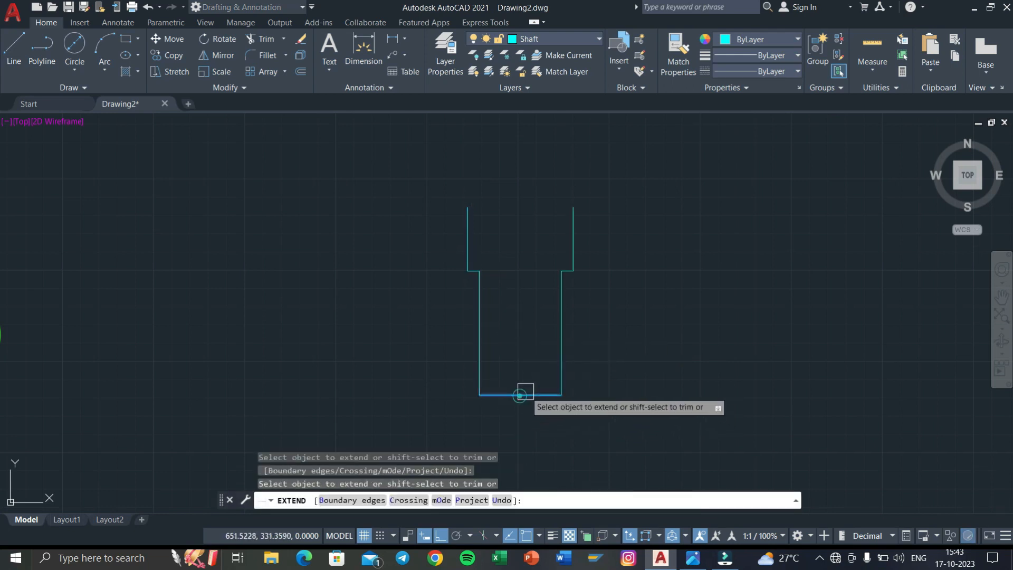
{"action": "left_click", "coordinate": [523, 394]}
Step: Measure the shaft's width across its two open upper ends with a linear dimension, without placing it
{"action": "type", "text": "dli"}
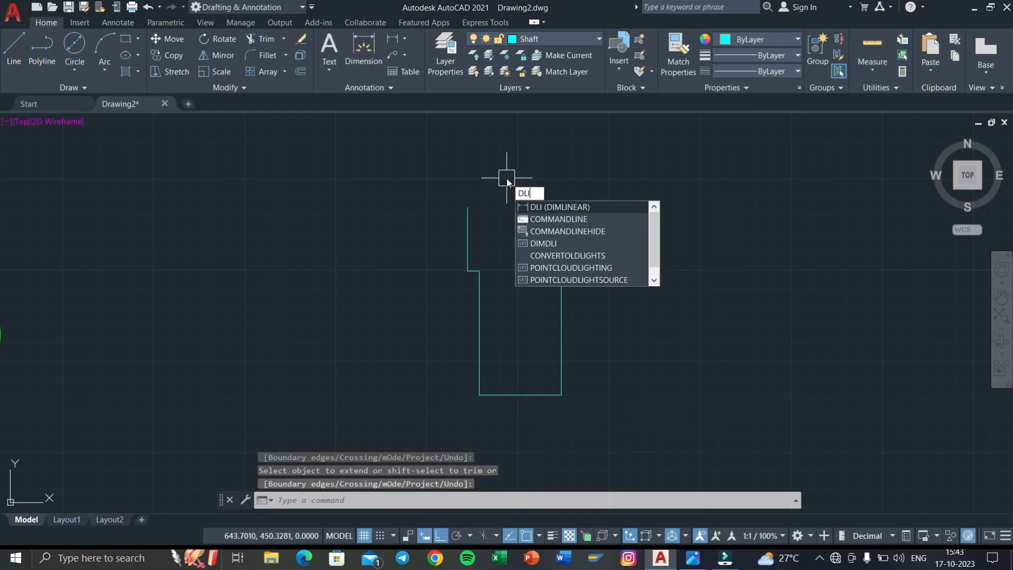
{"action": "key", "text": "Return"}
{"action": "left_click", "coordinate": [468, 208]}
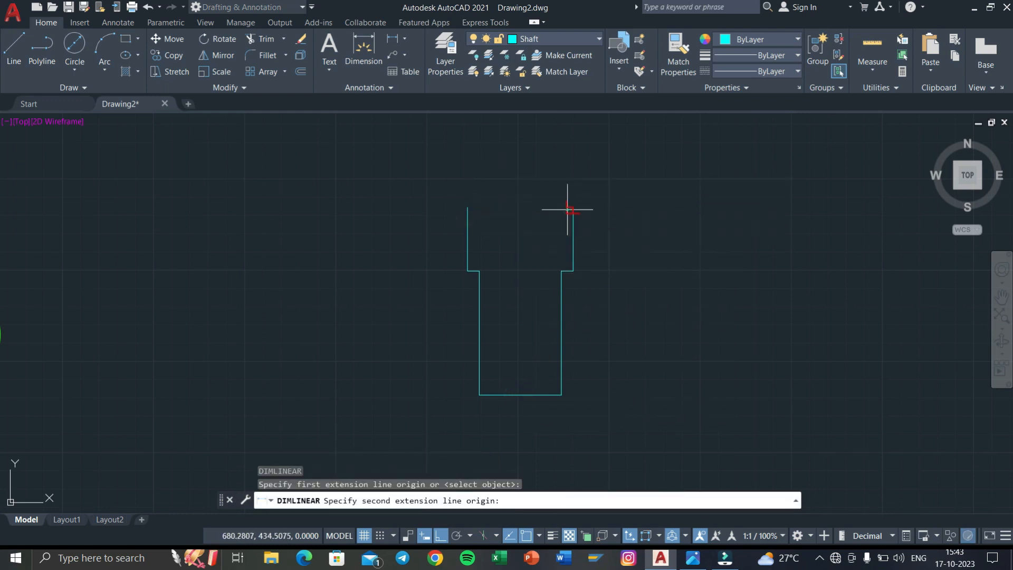
{"action": "left_click", "coordinate": [573, 208]}
{"action": "scroll", "coordinate": [520, 201], "scroll_direction": "up", "scroll_amount": 5}
{"action": "key", "text": "Escape"}
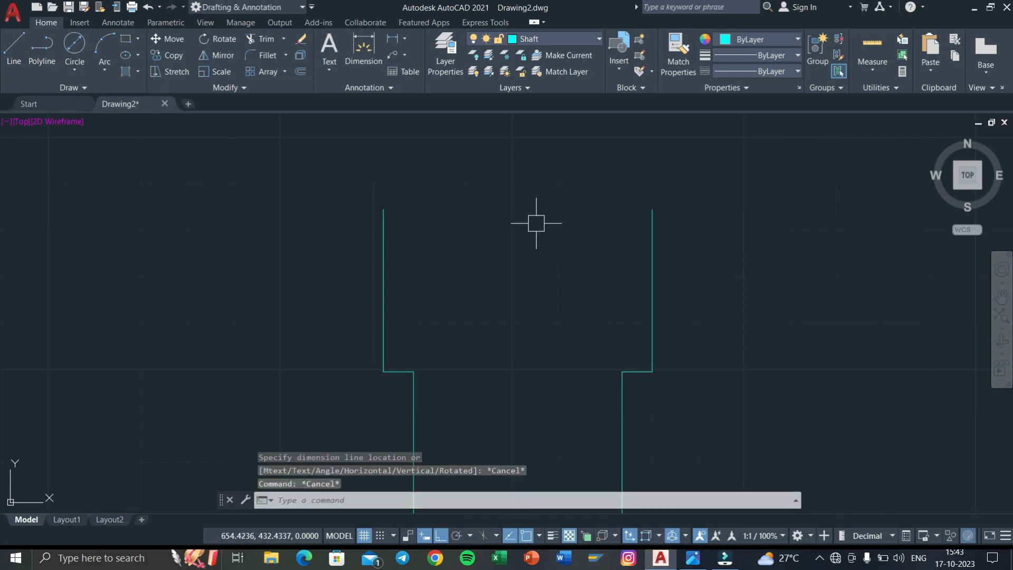
Step: Close the top of the shaft with a line joining its two open upper ends
{"action": "middle_click_drag", "start_coordinate": [542, 243], "coordinate": [551, 221]}
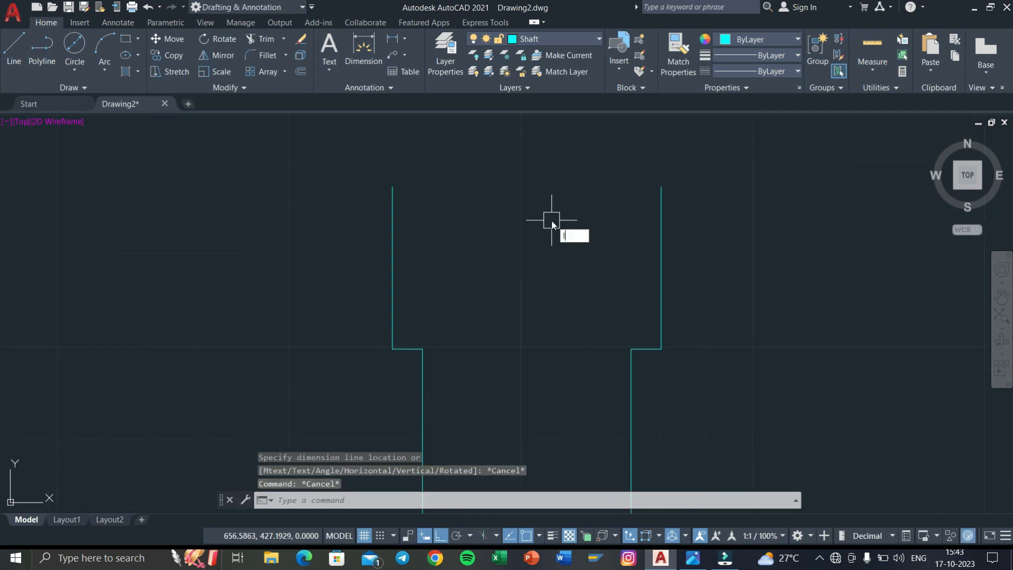
{"action": "type", "text": "l"}
{"action": "key", "text": "Return"}
{"action": "left_click", "coordinate": [393, 187]}
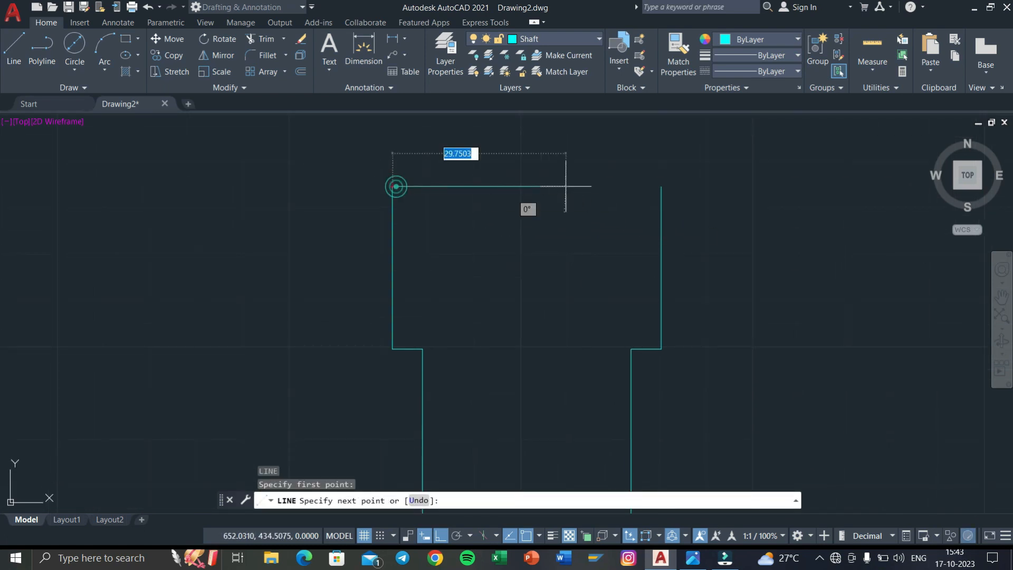
{"action": "left_click", "coordinate": [661, 186]}
{"action": "key", "text": "Return"}
Step: Draw a horizontal line between the shaft's two inner shoulder corners
{"action": "key", "text": "Return"}
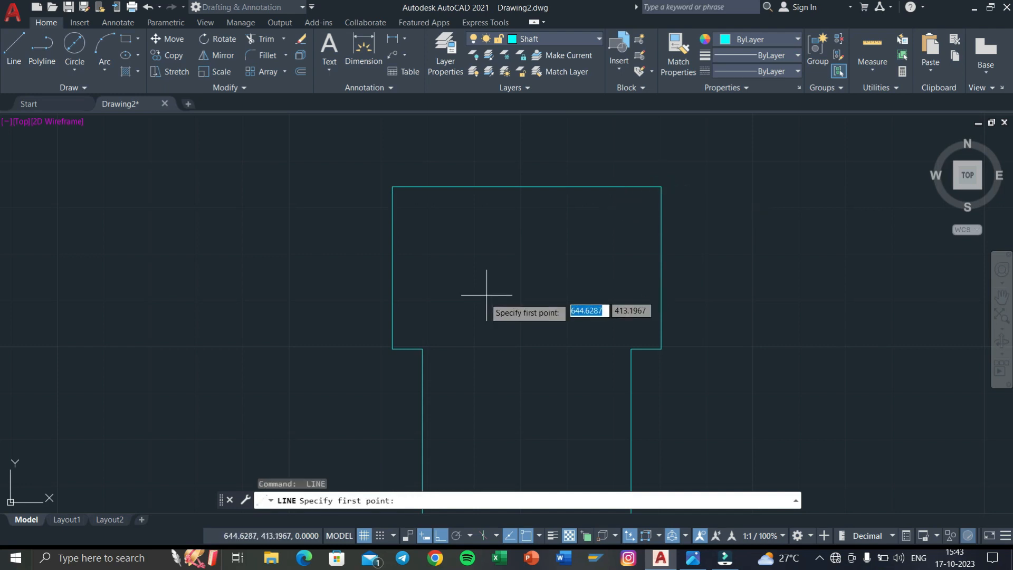
{"action": "left_click", "coordinate": [422, 348]}
{"action": "left_click", "coordinate": [631, 348]}
{"action": "key", "text": "Return"}
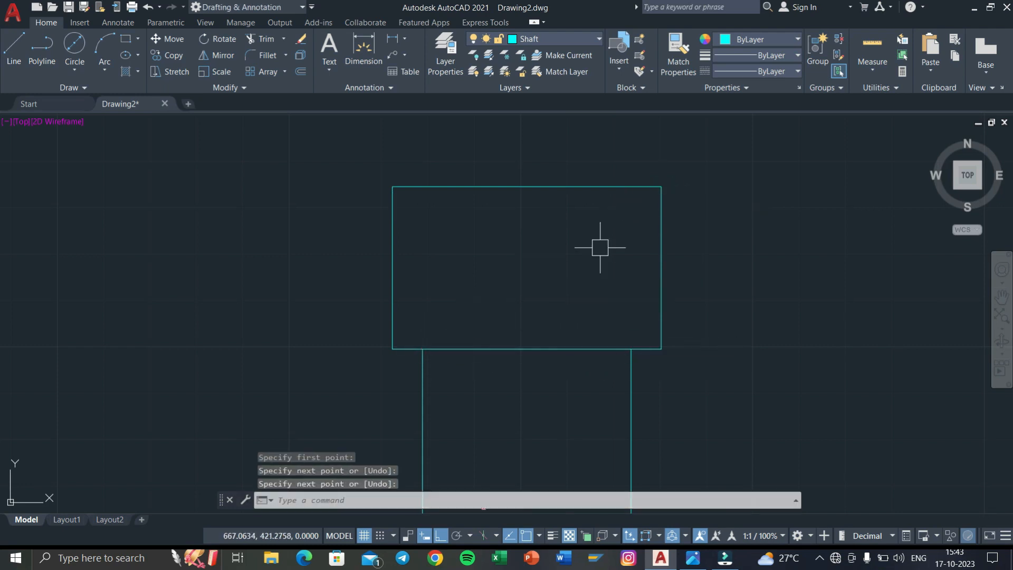
Step: Examine the wavy break line at the top of the shaft in the 1.jpg image and return to the AutoCAD drawing
{"action": "key", "text": "super+Tab"}
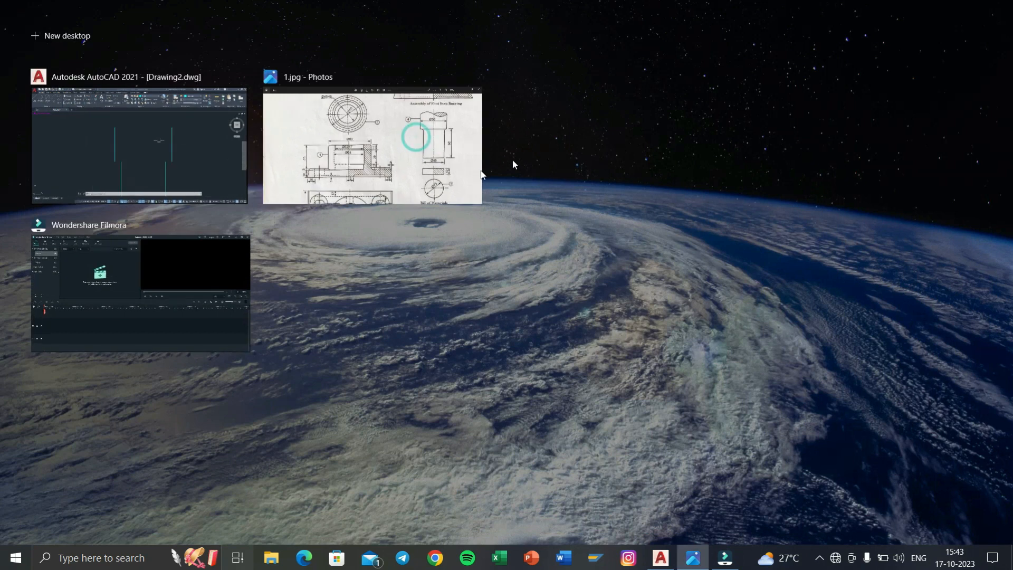
{"action": "left_click", "coordinate": [464, 158]}
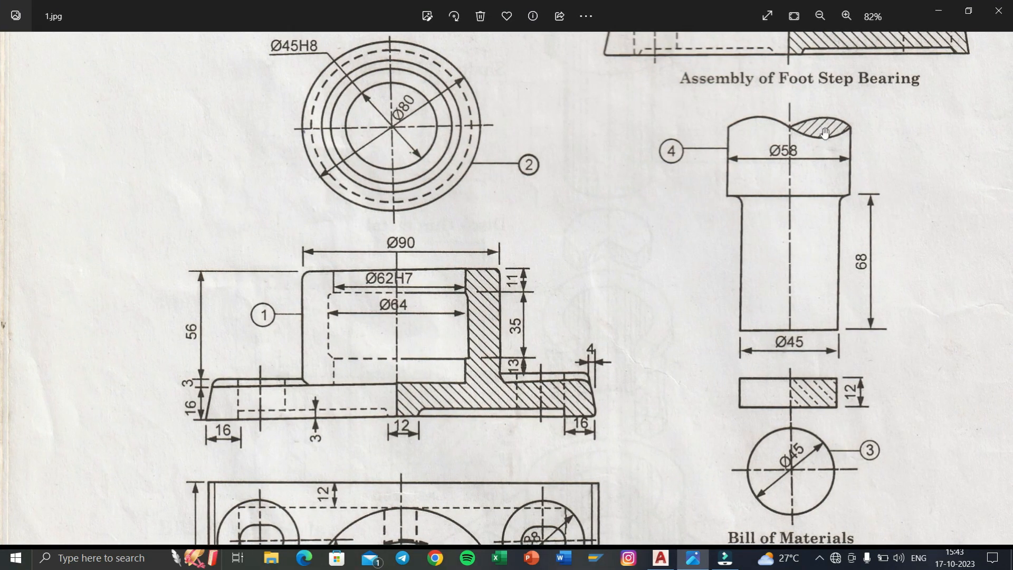
{"action": "key", "text": "super+Tab"}
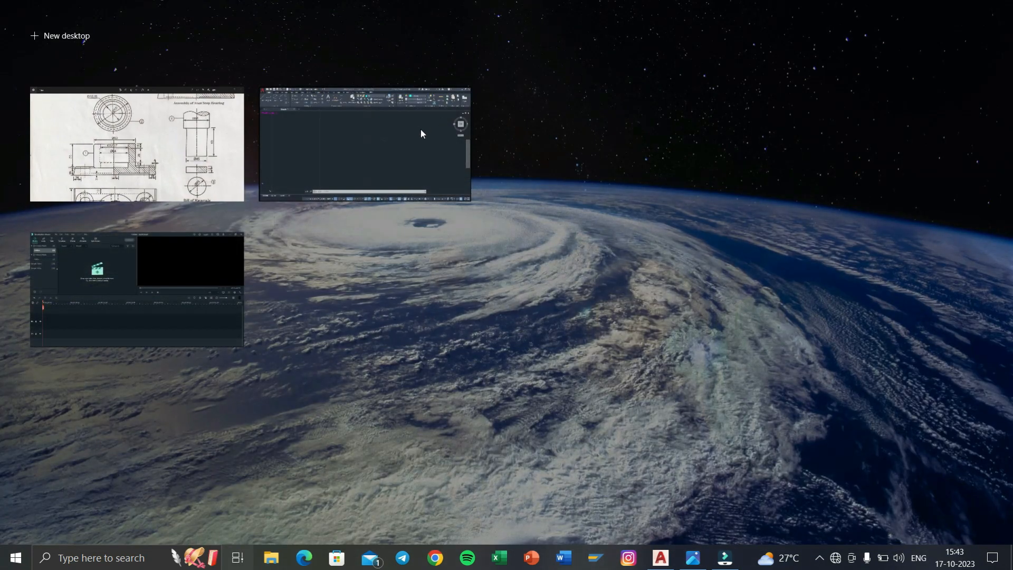
{"action": "left_click", "coordinate": [420, 128]}
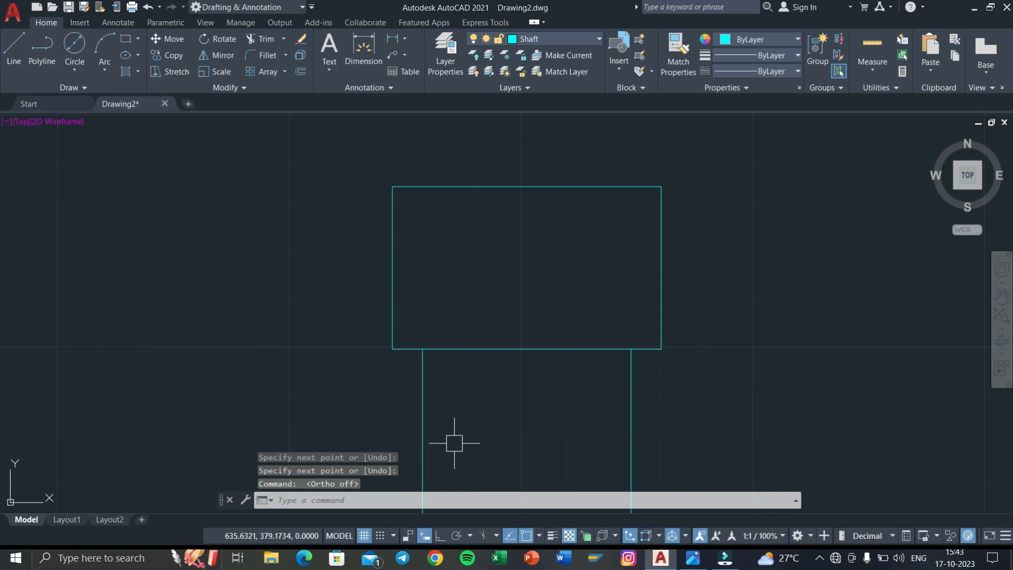
Step: Draw a wavy spline break line across the top of the shaft between its two upper corners, passing through the top line's midpoint
{"action": "type", "text": "l"}
{"action": "key", "text": "Return"}
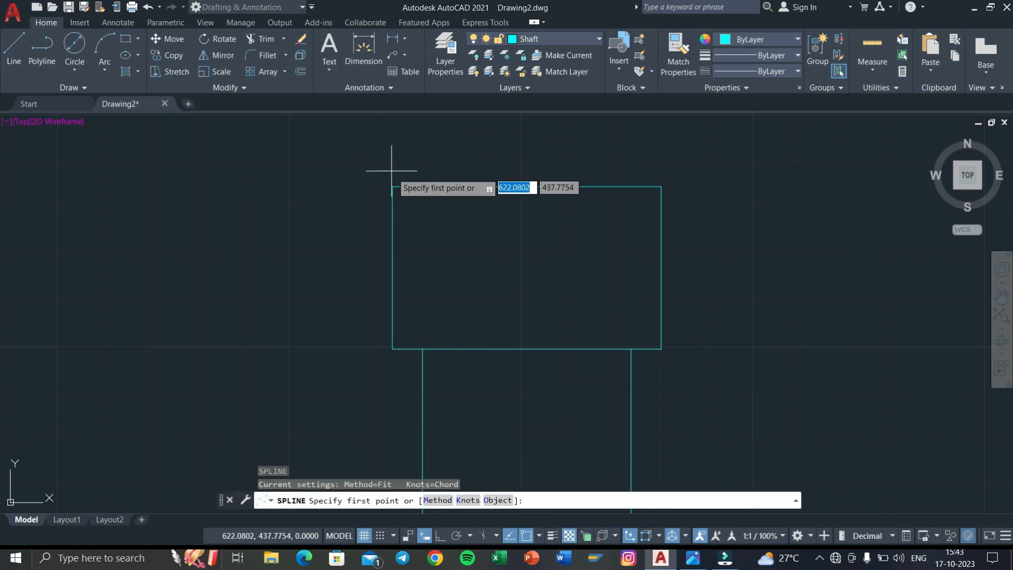
{"action": "left_click", "coordinate": [393, 187]}
{"action": "left_click", "coordinate": [479, 154]}
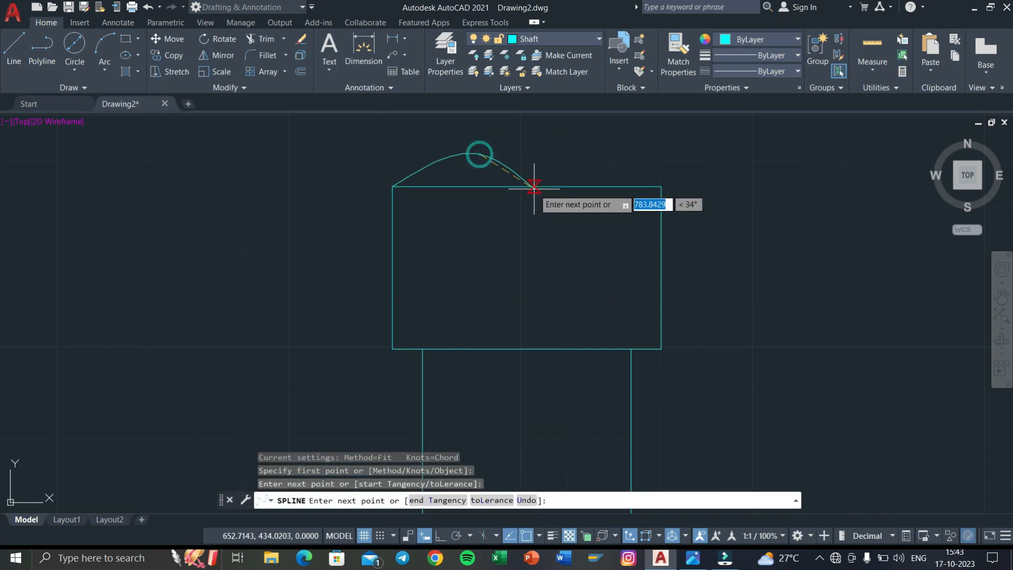
{"action": "left_click", "coordinate": [527, 185]}
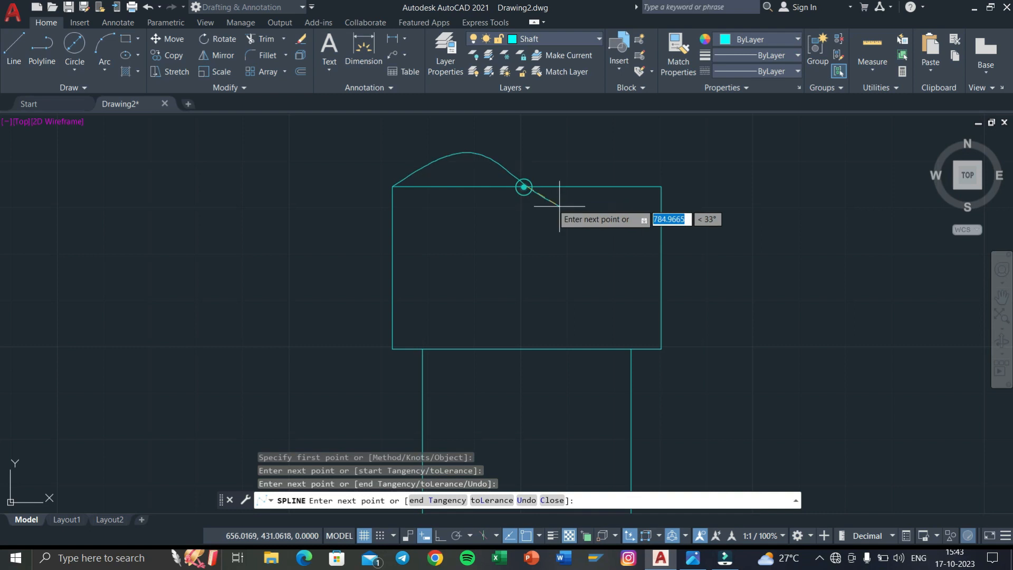
{"action": "left_click", "coordinate": [593, 211]}
{"action": "left_click", "coordinate": [661, 186]}
{"action": "key", "text": "Return"}
Step: Draw a second spline arching upward from the top line's midpoint to the shaft's upper right corner, closing an eye-shaped loop
{"action": "key", "text": "Return"}
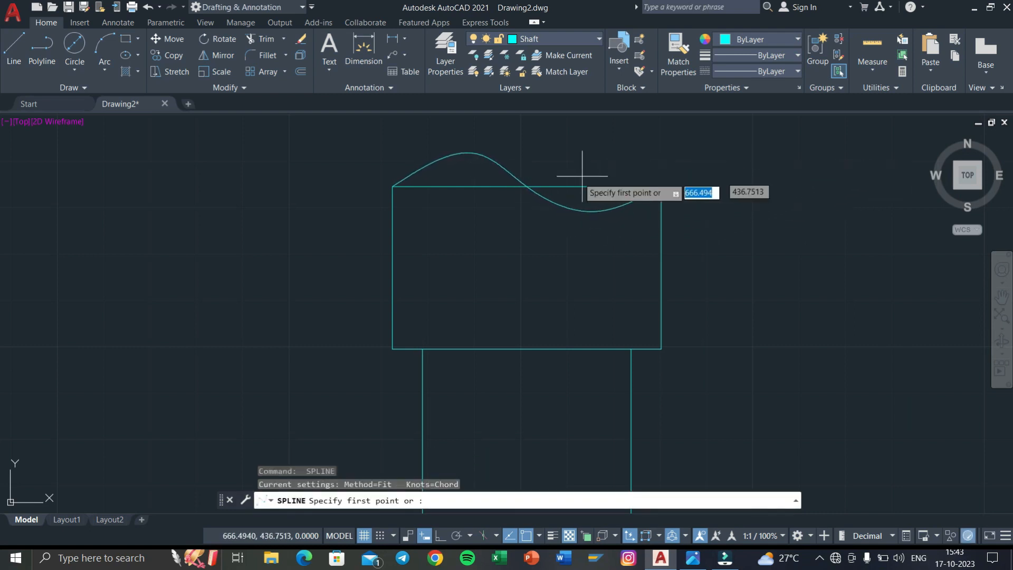
{"action": "left_click", "coordinate": [526, 186]}
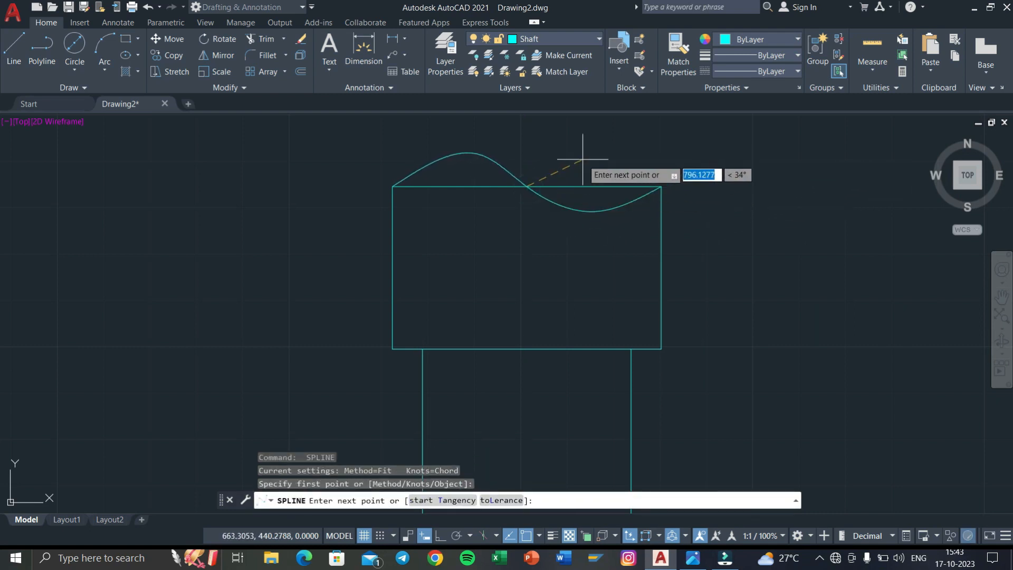
{"action": "left_click", "coordinate": [592, 159]}
{"action": "left_click", "coordinate": [660, 186]}
{"action": "key", "text": "Return"}
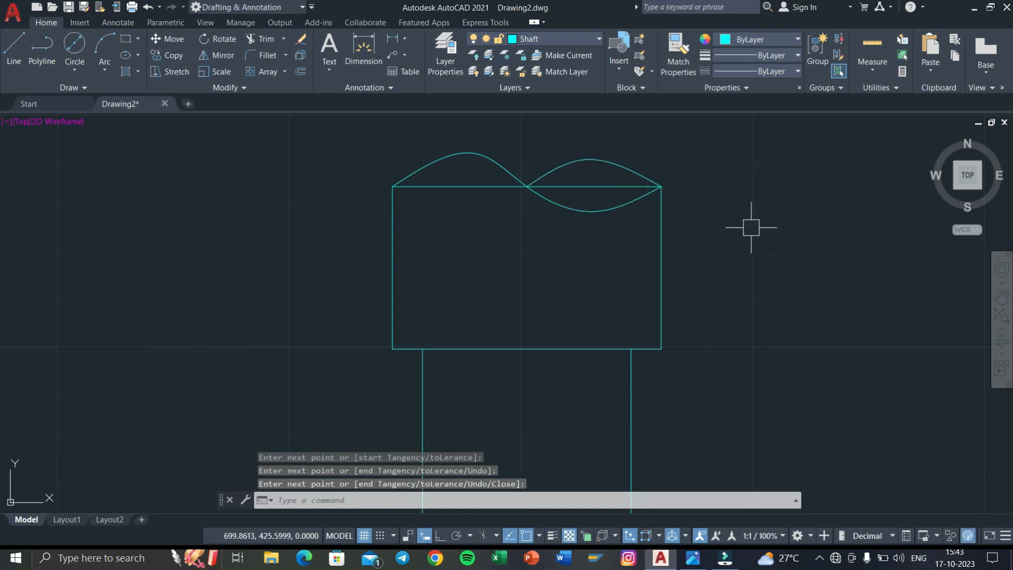
Step: Erase the straight line across the shaft's top and hatch the eye-shaped break area with the ANSI31 pattern
{"action": "left_click", "coordinate": [615, 187]}
{"action": "key", "text": "Delete"}
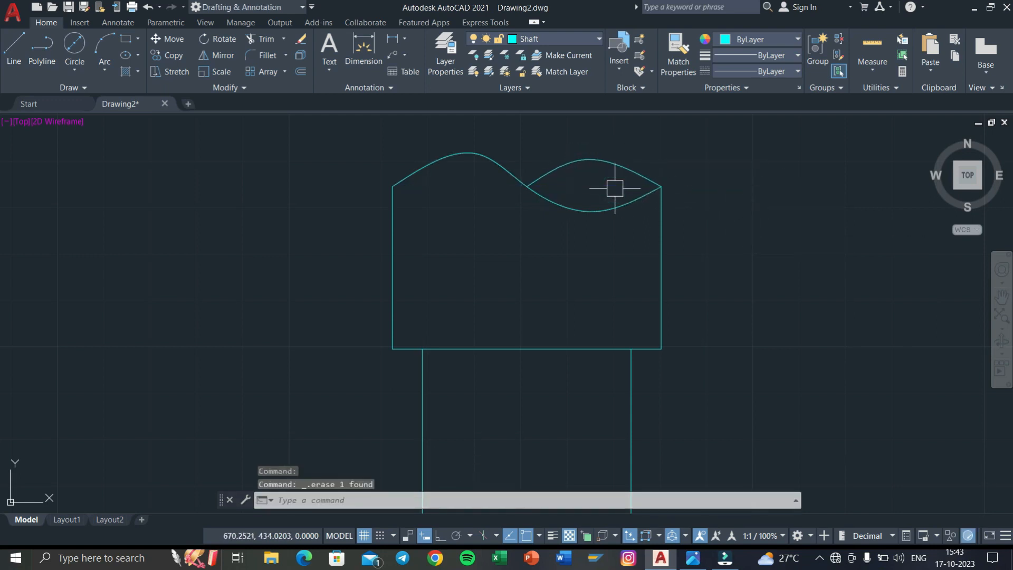
{"action": "type", "text": "h"}
{"action": "key", "text": "Return"}
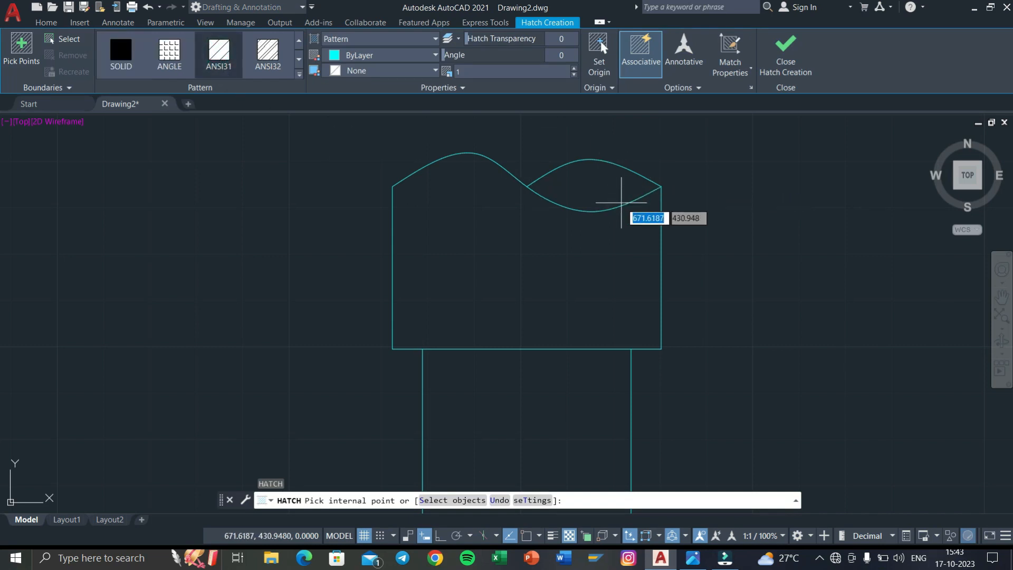
{"action": "left_click", "coordinate": [607, 185]}
{"action": "scroll", "coordinate": [607, 185], "scroll_direction": "down", "scroll_amount": 2}
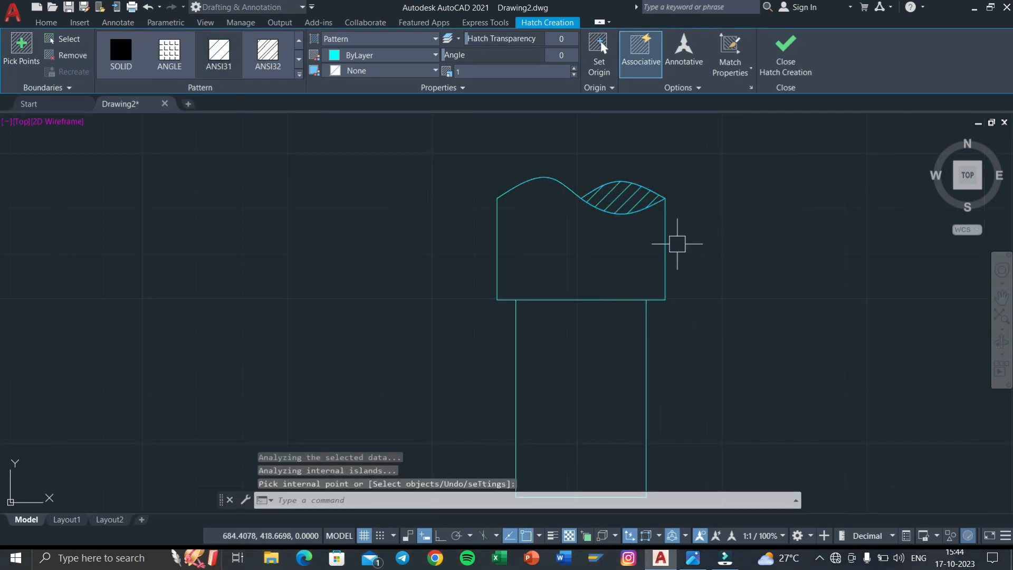
{"action": "key", "text": "Escape"}
Step: Draw a circle of radius 2.5 tangent to the narrow shaft section's left side and the shoulder line, outside the shaft
{"action": "scroll", "coordinate": [660, 332], "scroll_direction": "down", "scroll_amount": 2}
{"action": "scroll", "coordinate": [583, 282], "scroll_direction": "up", "scroll_amount": 6}
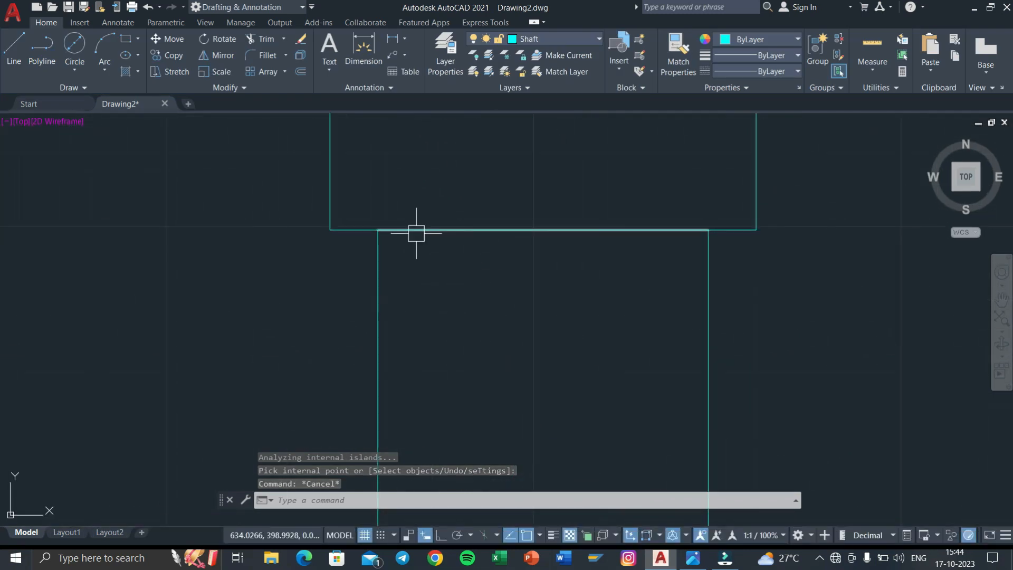
{"action": "left_click", "coordinate": [73, 82]}
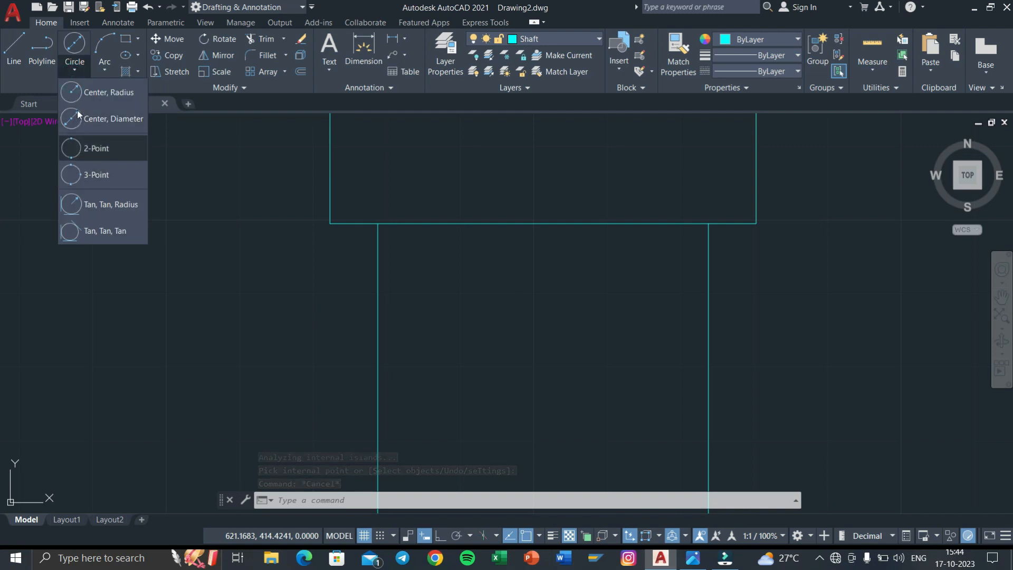
{"action": "left_click", "coordinate": [90, 206]}
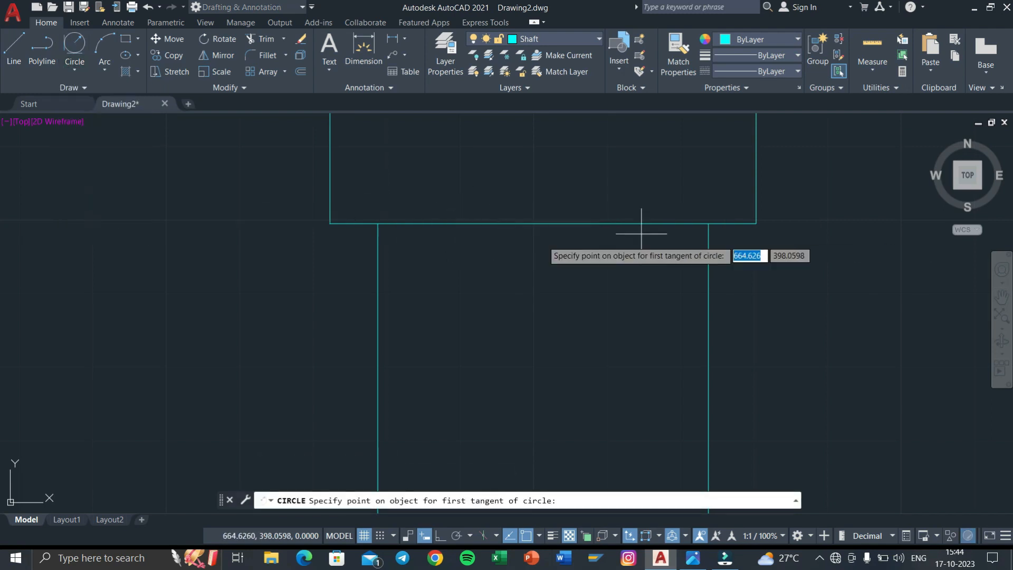
{"action": "left_click", "coordinate": [375, 250]}
{"action": "left_click", "coordinate": [368, 223]}
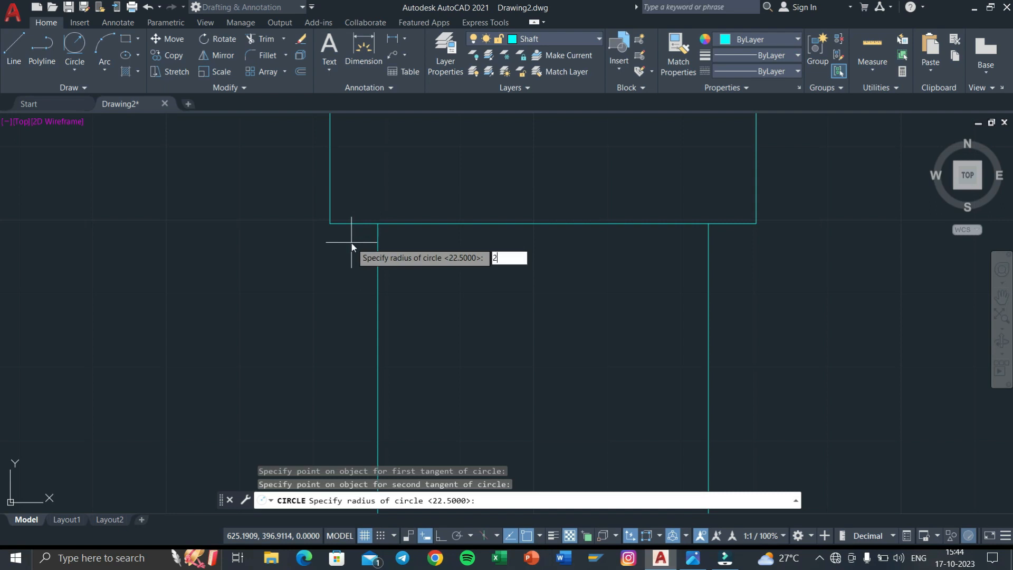
{"action": "key", "text": "Return"}
Step: Draw a matching circle of radius 2.5 tangent to the narrow section's right side and the shoulder line
{"action": "key", "text": "Return"}
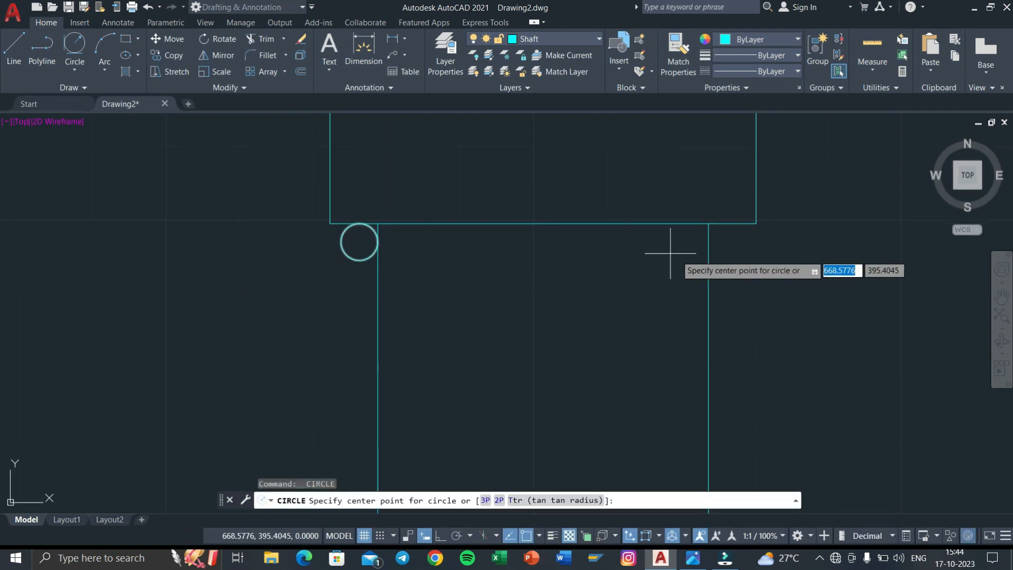
{"action": "left_click", "coordinate": [75, 43]}
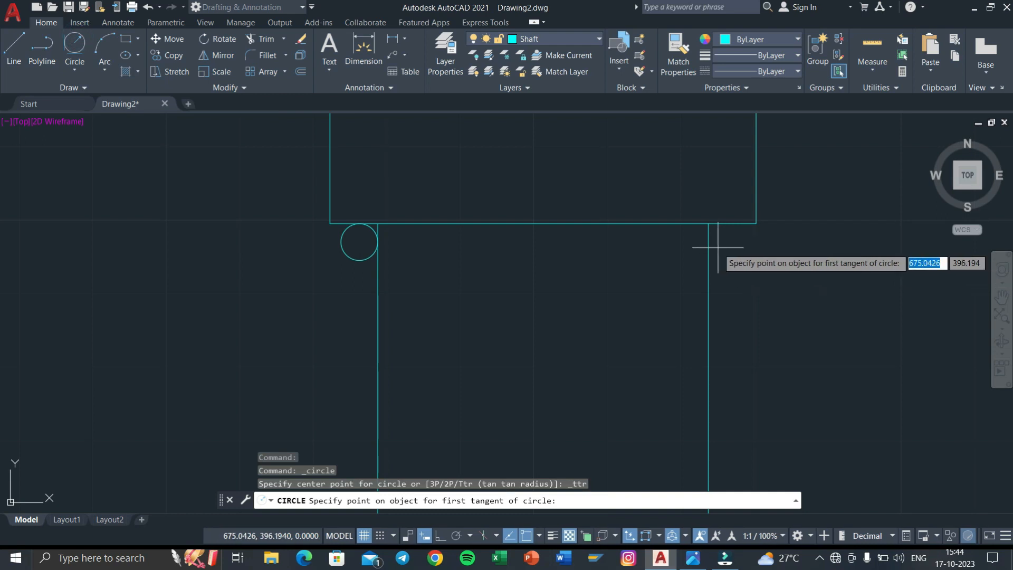
{"action": "left_click", "coordinate": [708, 241]}
{"action": "left_click", "coordinate": [724, 223]}
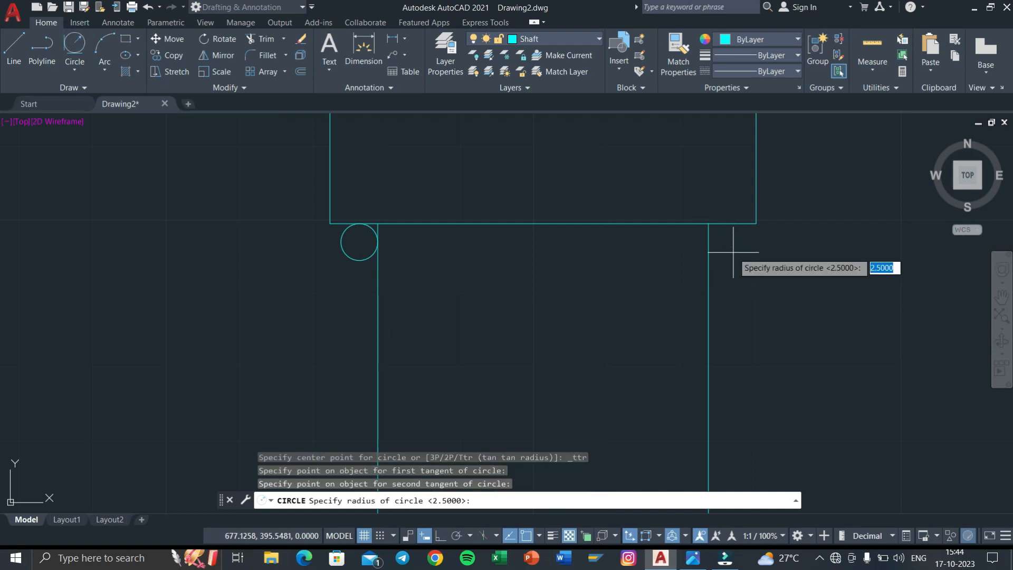
{"action": "key", "text": "Return"}
Step: Trim the left circle to its corner arc and remove the vertical line stub beside it to form the shoulder fillet
{"action": "scroll", "coordinate": [343, 254], "scroll_direction": "up", "scroll_amount": 4}
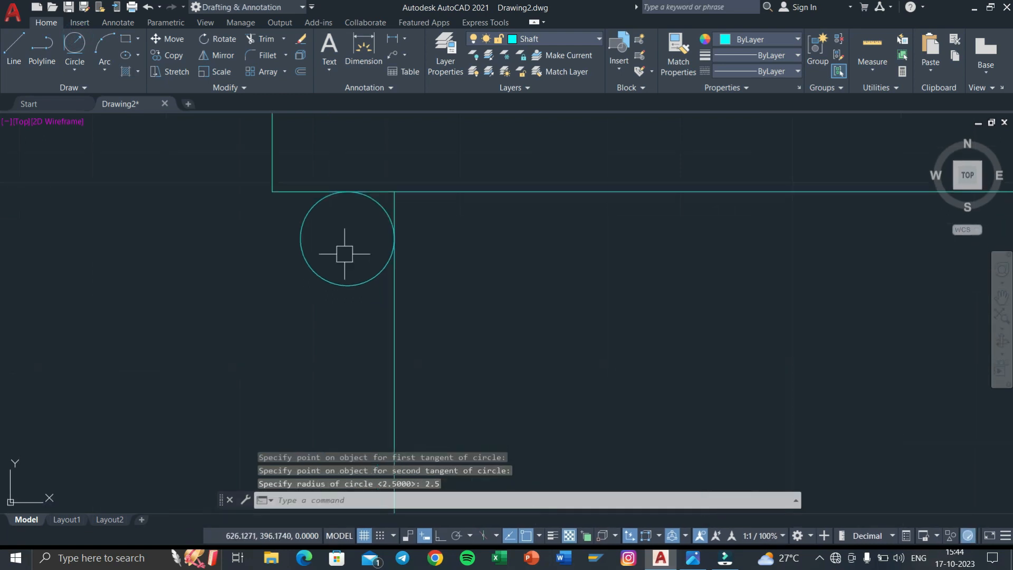
{"action": "type", "text": "tr"}
{"action": "key", "text": "Return"}
{"action": "left_click", "coordinate": [316, 275]}
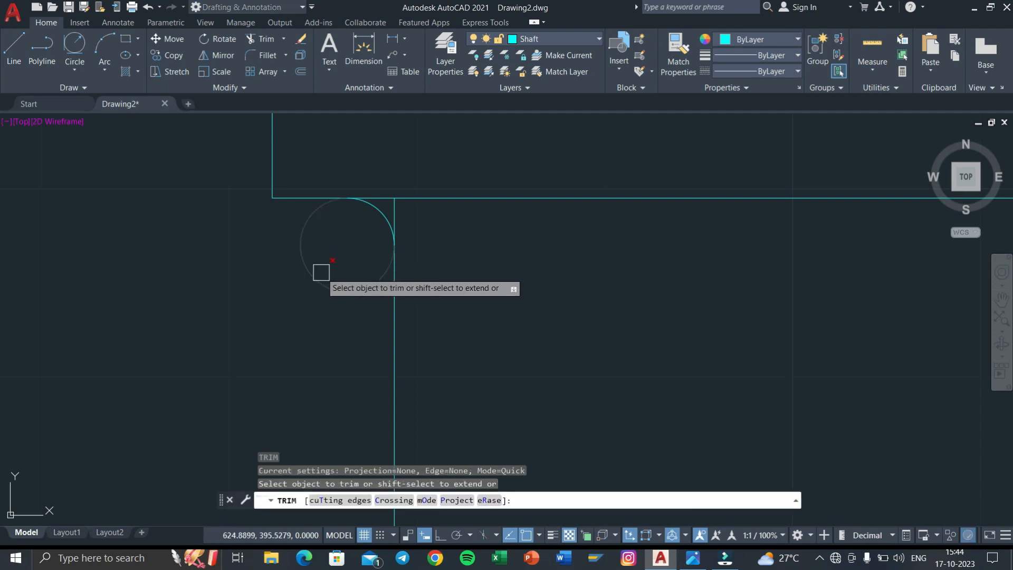
{"action": "scroll", "coordinate": [367, 235], "scroll_direction": "up", "scroll_amount": 4}
{"action": "middle_click_drag", "start_coordinate": [367, 229], "coordinate": [348, 343]}
{"action": "left_click", "coordinate": [411, 291]}
Step: Trim the right circle and its adjacent vertical line stub, leaving a fillet arc under the right shoulder
{"action": "scroll", "coordinate": [497, 317], "scroll_direction": "down", "scroll_amount": 3}
{"action": "middle_click_drag", "start_coordinate": [583, 344], "coordinate": [459, 336]}
{"action": "left_click", "coordinate": [616, 319]}
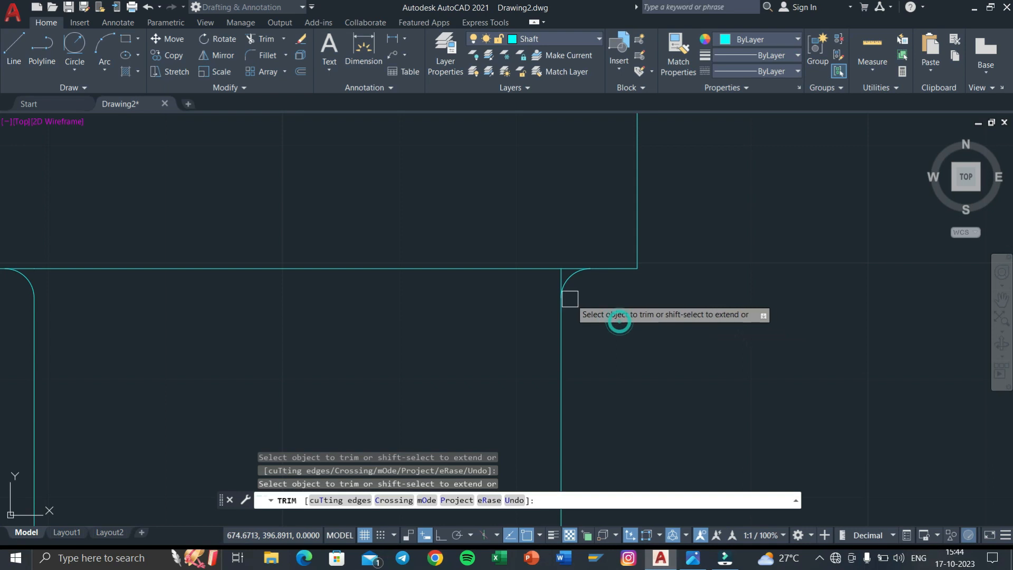
{"action": "scroll", "coordinate": [569, 299], "scroll_direction": "up", "scroll_amount": 4}
{"action": "left_click", "coordinate": [548, 238]}
{"action": "key", "text": "Return"}
{"action": "scroll", "coordinate": [549, 242], "scroll_direction": "down", "scroll_amount": 8}
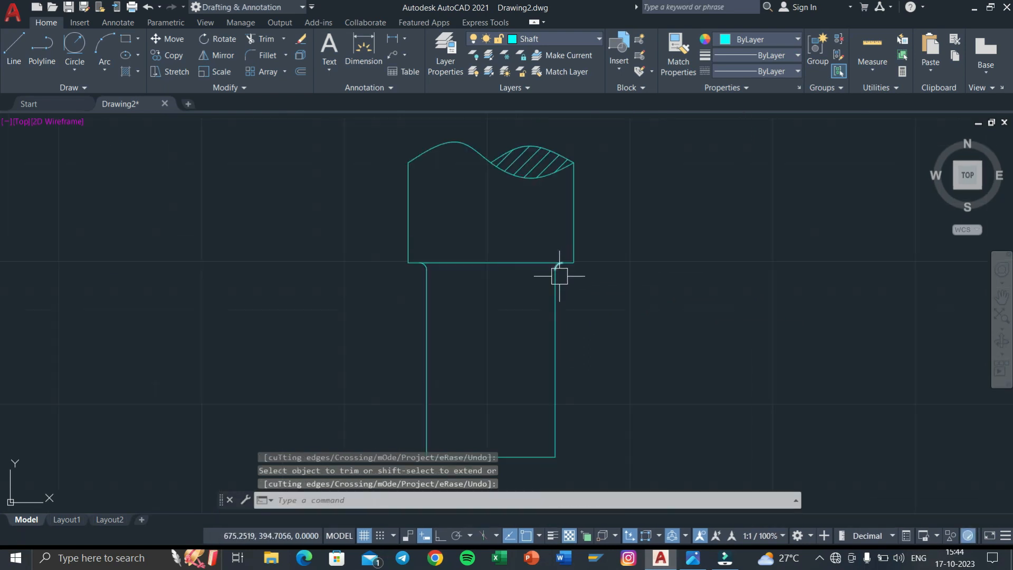
Step: Examine the footstep bearing assembly in IMG_20220806_0016.jpg against the body's front view and return to the AutoCAD drawing
{"action": "mouse_move", "coordinate": [565, 256]}
{"action": "middle_mouse_down"}
{"action": "mouse_move", "coordinate": [576, 252]}
{"action": "mouse_move", "coordinate": [574, 344]}
{"action": "mouse_move", "coordinate": [595, 355]}
{"action": "middle_mouse_up"}
{"action": "scroll", "coordinate": [563, 272], "scroll_direction": "down", "scroll_amount": 4}
{"action": "scroll", "coordinate": [534, 275], "scroll_direction": "up", "scroll_amount": 3}
{"action": "scroll", "coordinate": [584, 331], "scroll_direction": "up", "scroll_amount": 2}
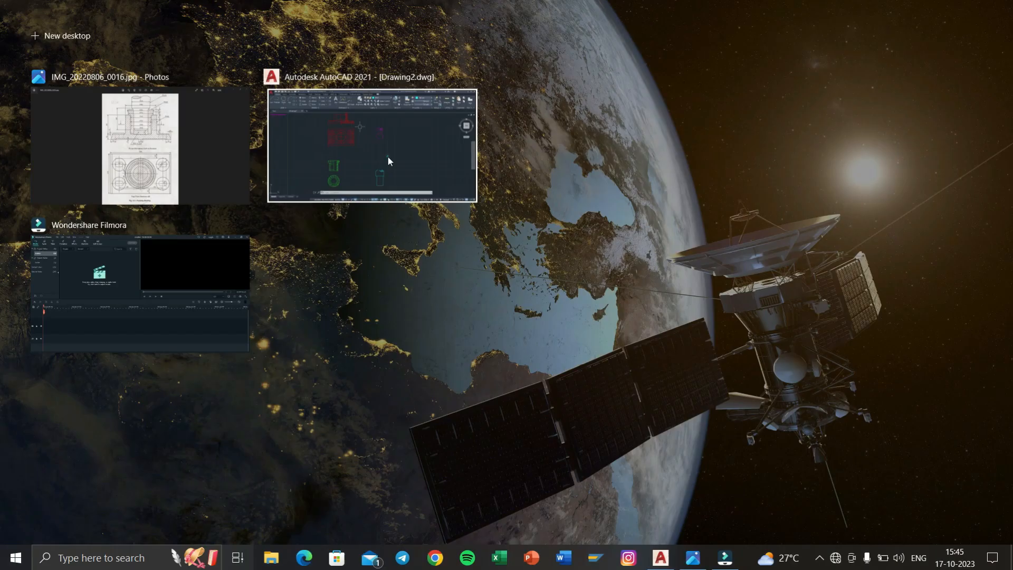
{"action": "left_click", "coordinate": [389, 161]}
{"action": "mouse_move", "coordinate": [430, 191]}
{"action": "middle_mouse_down"}
{"action": "mouse_move", "coordinate": [450, 306]}
{"action": "mouse_move", "coordinate": [470, 292]}
{"action": "middle_mouse_up"}
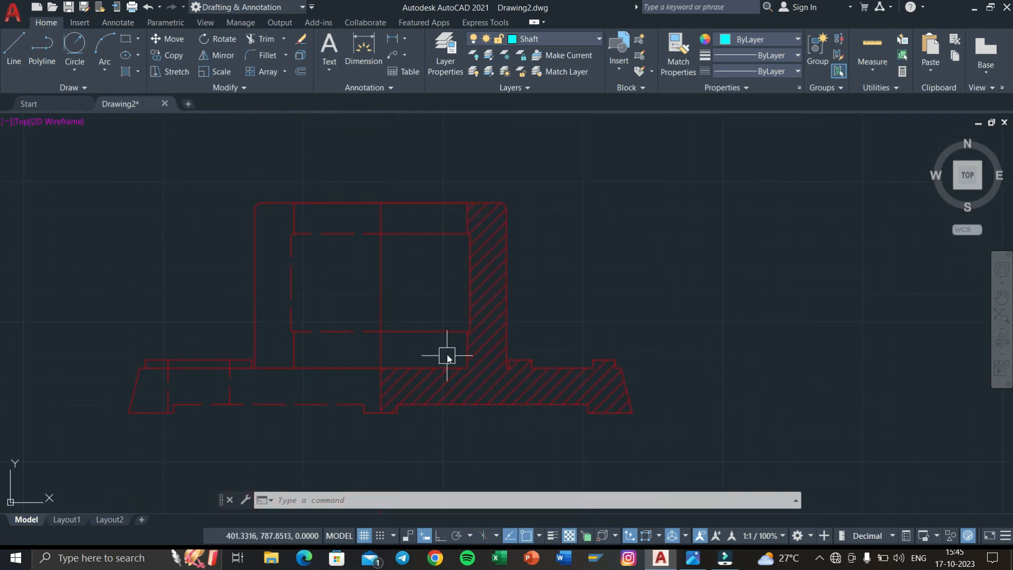
{"action": "key", "text": "super+Tab"}
{"action": "left_click", "coordinate": [359, 168]}
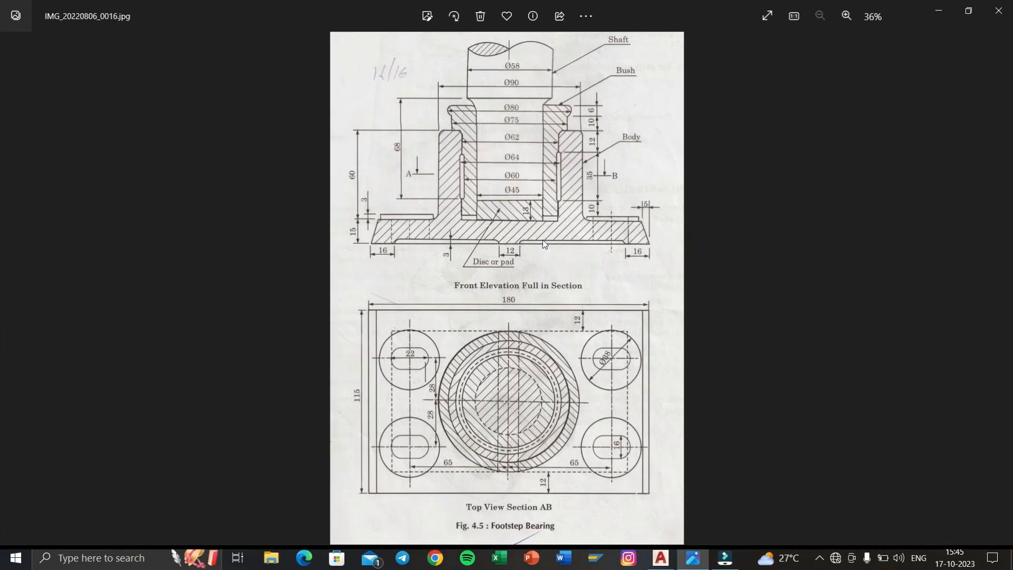
{"action": "key", "text": "super+Tab"}
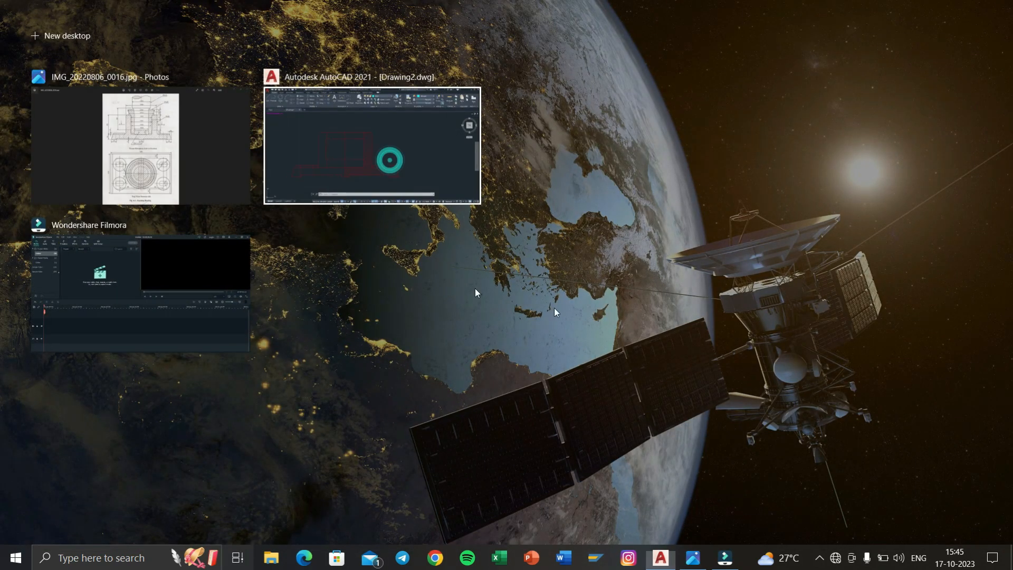
{"action": "left_click", "coordinate": [410, 158]}
Step: Copy the body's whole front view from its lower left corner to the empty area to the right of the disc's views
{"action": "left_click", "coordinate": [603, 352]}
{"action": "left_click", "coordinate": [309, 196]}
{"action": "type", "text": "co"}
{"action": "key", "text": "Return"}
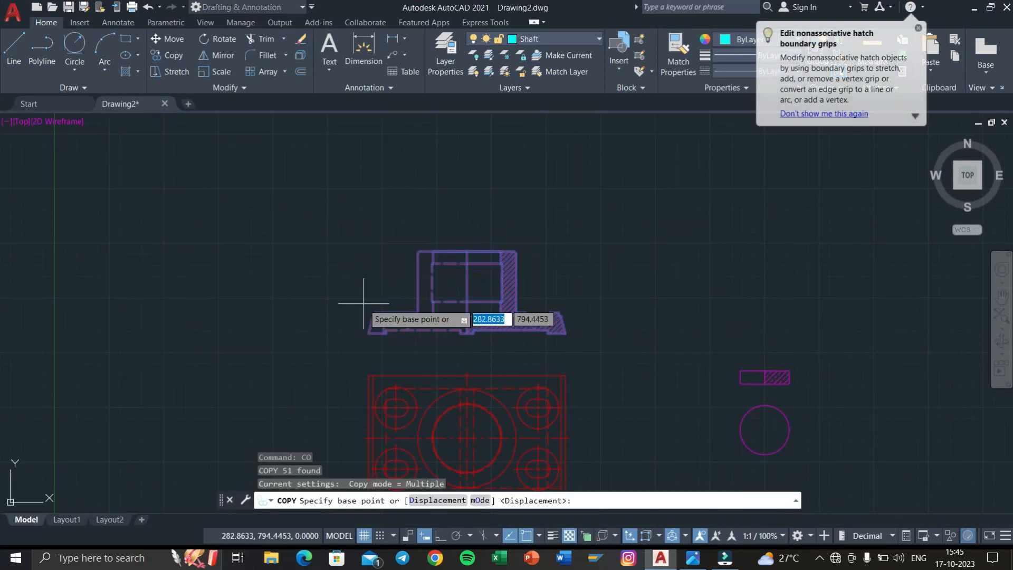
{"action": "left_click", "coordinate": [370, 332]}
{"action": "middle_click_drag", "start_coordinate": [573, 427], "coordinate": [119, 336]}
{"action": "scroll", "coordinate": [302, 332], "scroll_direction": "down", "scroll_amount": 2}
{"action": "middle_click_drag", "start_coordinate": [400, 312], "coordinate": [353, 347]}
{"action": "scroll", "coordinate": [397, 323], "scroll_direction": "up", "scroll_amount": 2}
{"action": "left_click", "coordinate": [420, 323]}
{"action": "scroll", "coordinate": [503, 301], "scroll_direction": "up", "scroll_amount": 6}
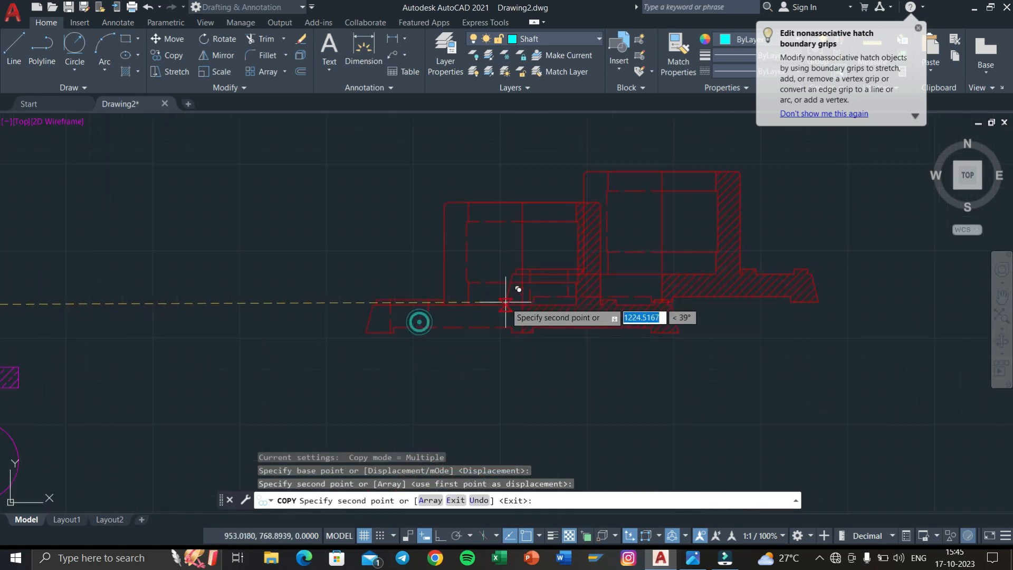
{"action": "key", "text": "Escape"}
{"action": "scroll", "coordinate": [525, 286], "scroll_direction": "down", "scroll_amount": 4}
{"action": "key", "text": "Escape"}
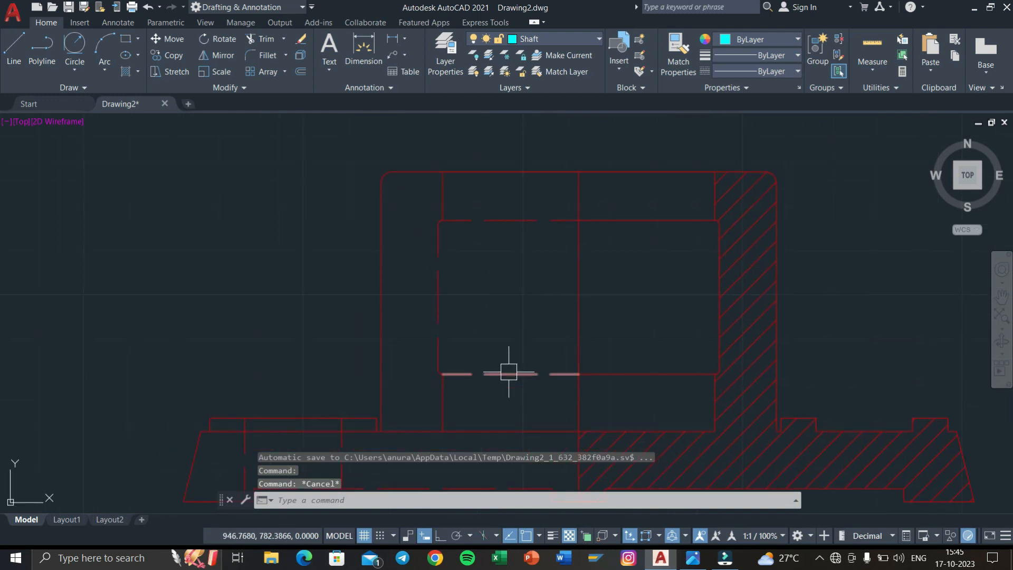
Step: Set the linetype of the hidden bore lines in the left half of the copied body to ByLayer
{"action": "left_click", "coordinate": [517, 405]}
{"action": "left_click", "coordinate": [411, 215]}
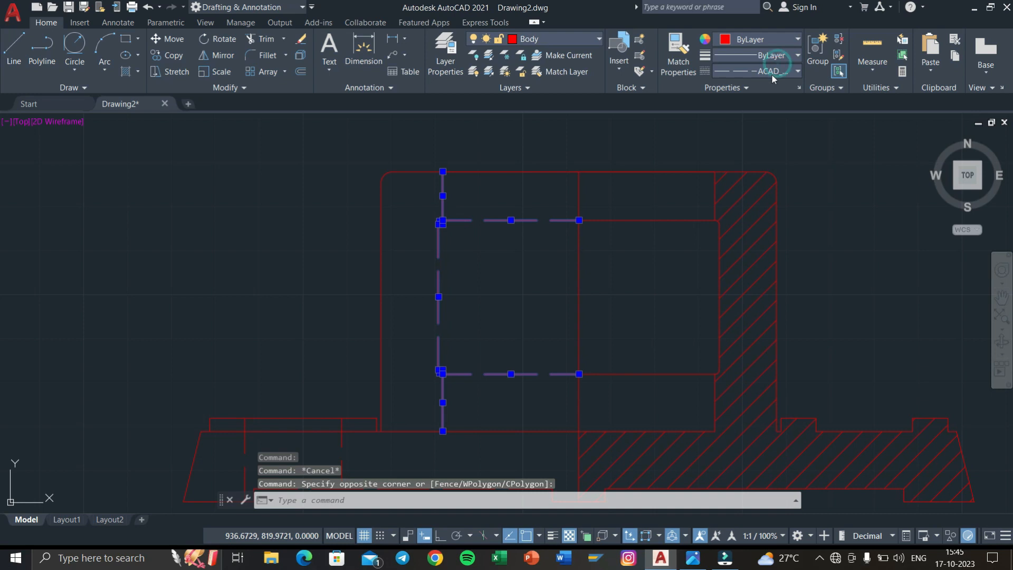
{"action": "left_click", "coordinate": [771, 74]}
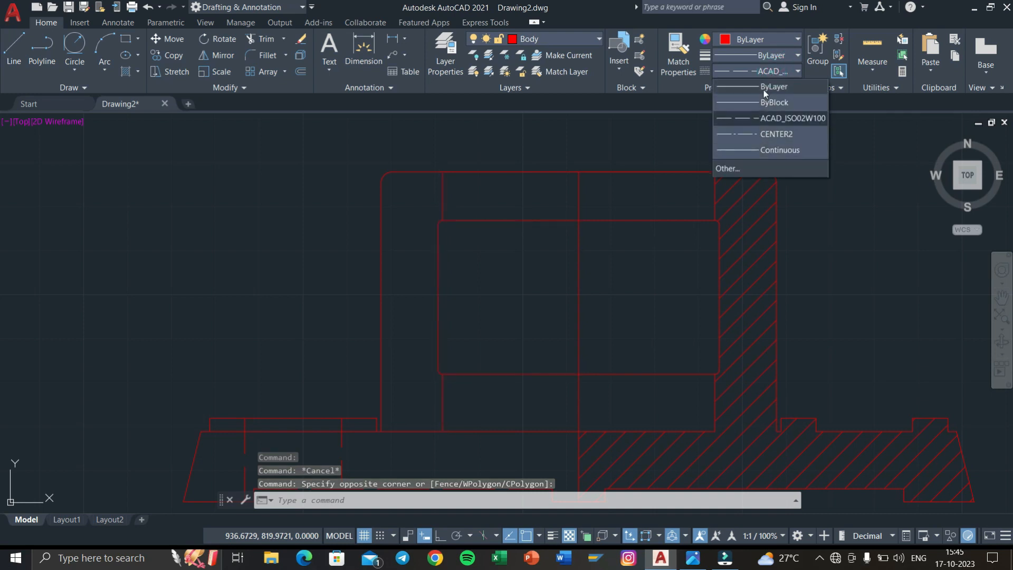
{"action": "left_click", "coordinate": [764, 90]}
{"action": "middle_click_drag", "start_coordinate": [657, 270], "coordinate": [673, 251]}
{"action": "key", "text": "Escape"}
{"action": "key", "text": "Escape"}
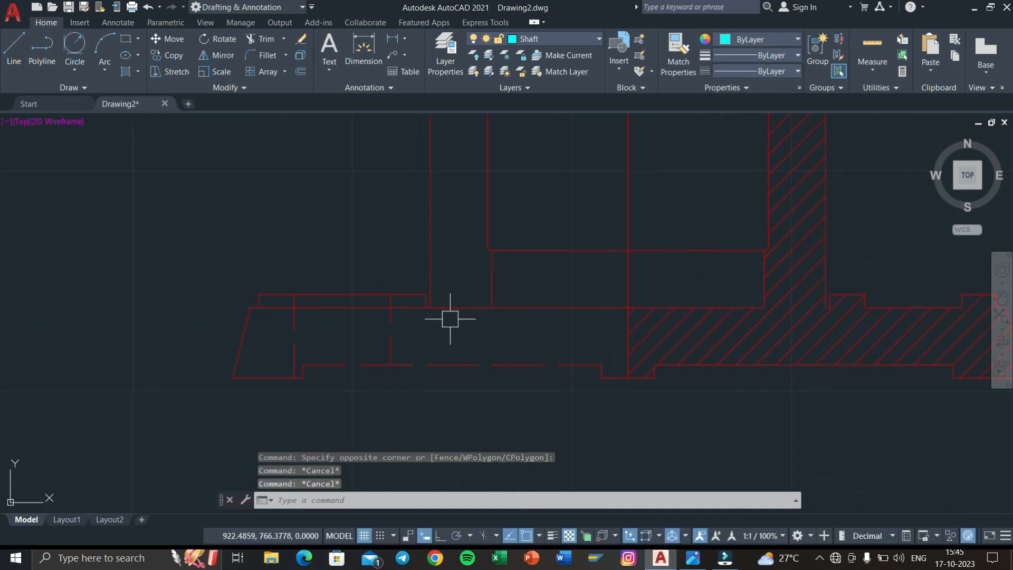
Step: Erase the two vertical hidden slot lines in the left part of the copied body's base
{"action": "left_click", "coordinate": [423, 338]}
{"action": "left_click", "coordinate": [260, 347]}
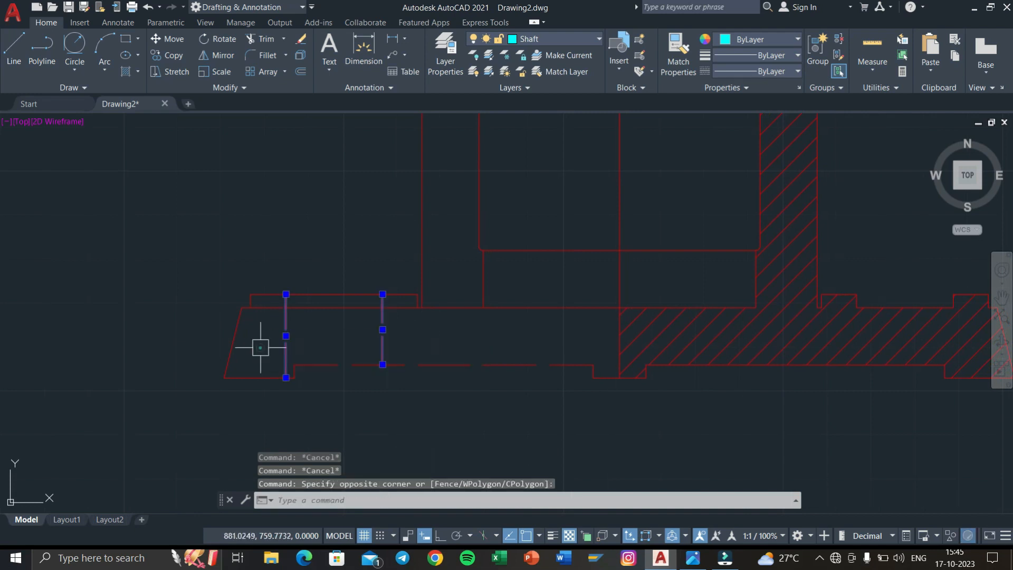
{"action": "key", "text": "Delete"}
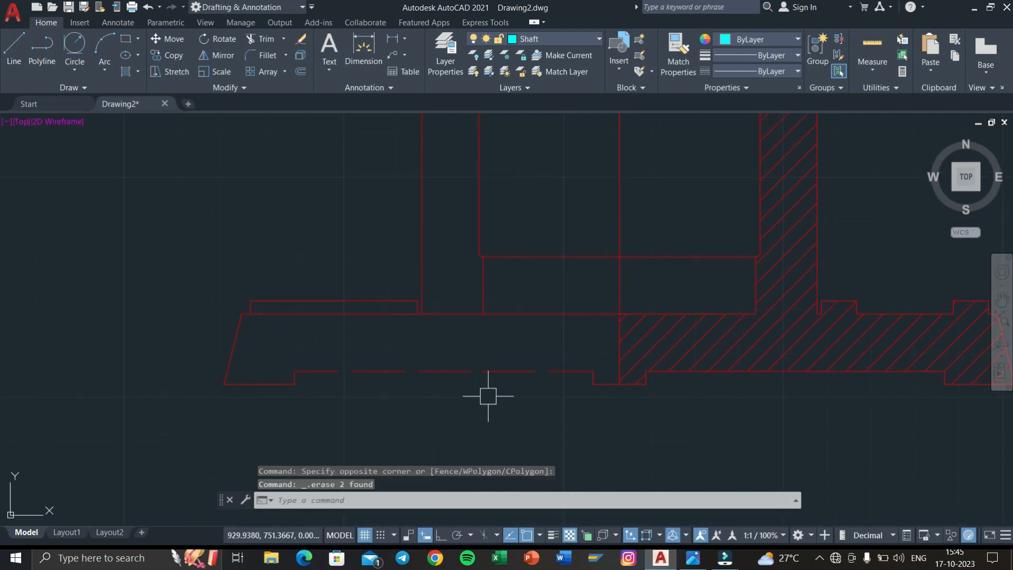
Step: Set the linetype of the left underside recess lines of the copied body's base to ByLayer
{"action": "left_click", "coordinate": [601, 376]}
{"action": "left_click", "coordinate": [91, 310]}
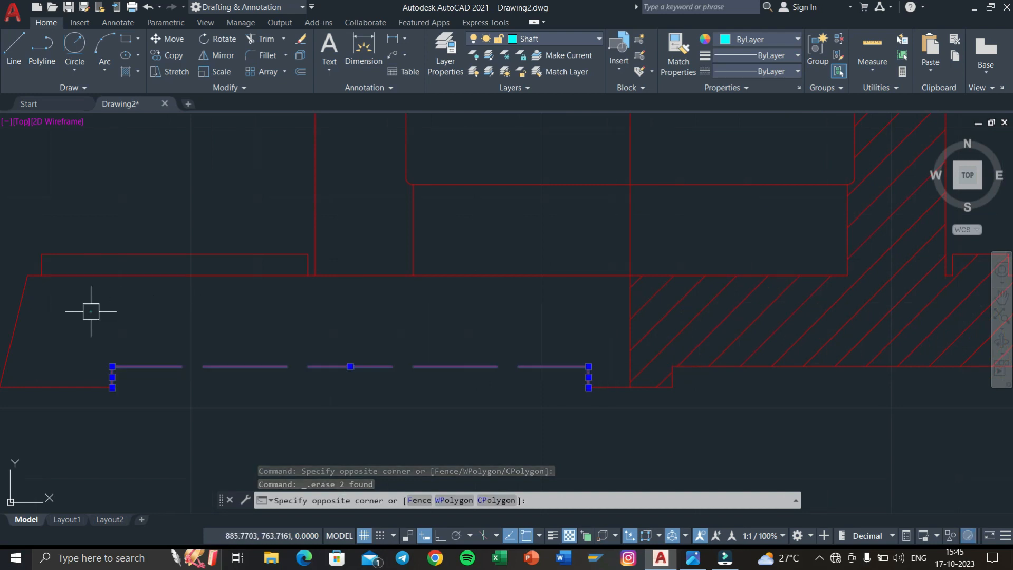
{"action": "left_click", "coordinate": [726, 74]}
{"action": "left_click", "coordinate": [733, 86]}
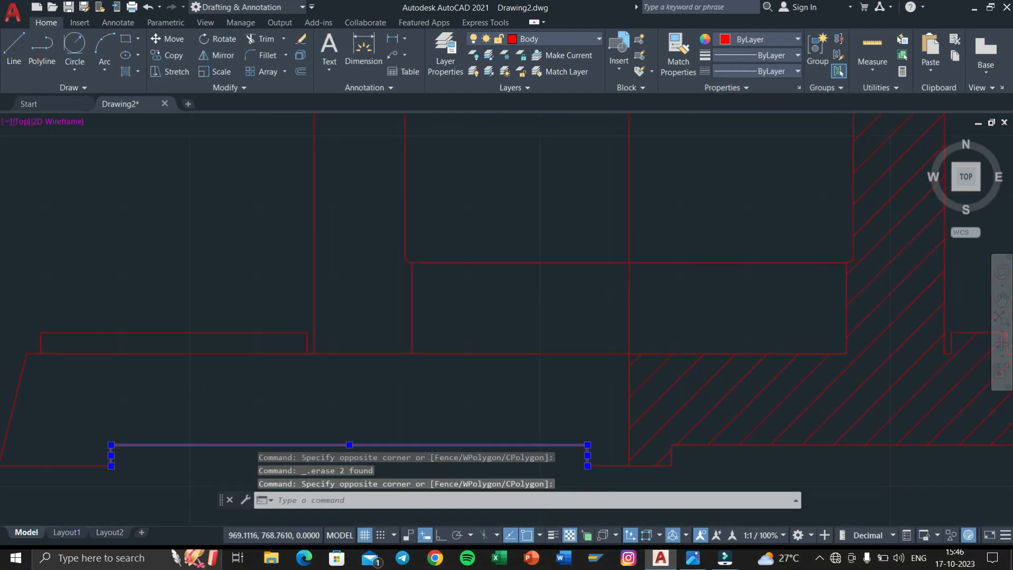
{"action": "key", "text": "Escape"}
{"action": "key", "text": "Escape"}
{"action": "key", "text": "Escape"}
{"action": "scroll", "coordinate": [651, 333], "scroll_direction": "down", "scroll_amount": 5}
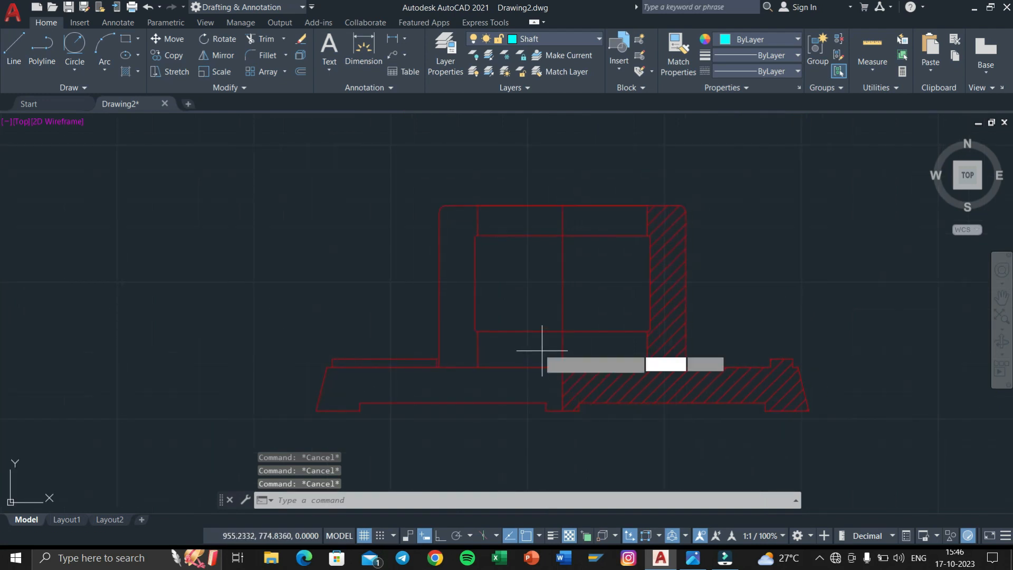
Step: Trim away the segment of the base's top line under the left wall of the copied body
{"action": "type", "text": "h"}
{"action": "key", "text": "Return"}
{"action": "key", "text": "Escape"}
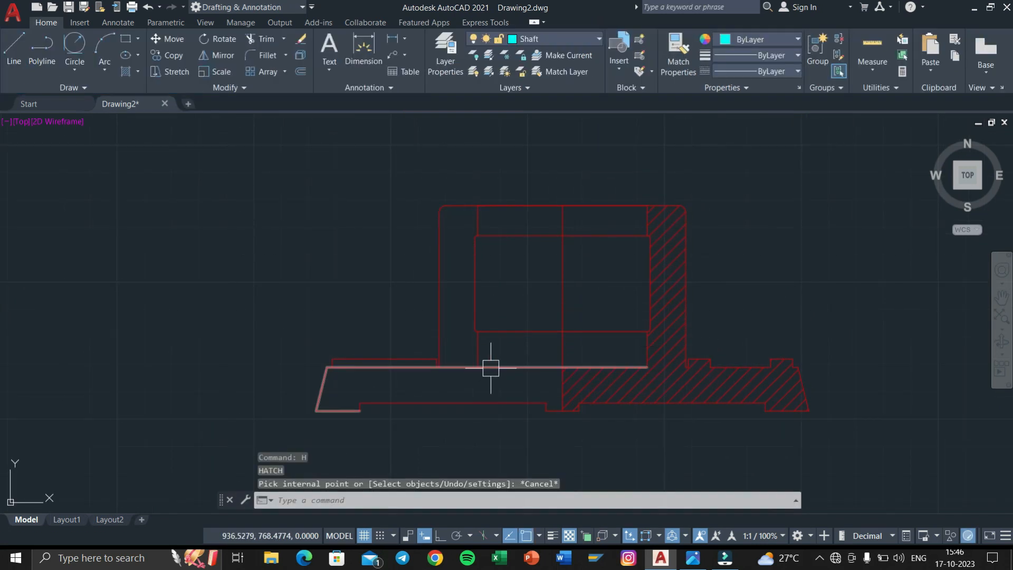
{"action": "key", "text": "Escape"}
{"action": "scroll", "coordinate": [491, 367], "scroll_direction": "up", "scroll_amount": 3}
{"action": "scroll", "coordinate": [454, 364], "scroll_direction": "down", "scroll_amount": 5}
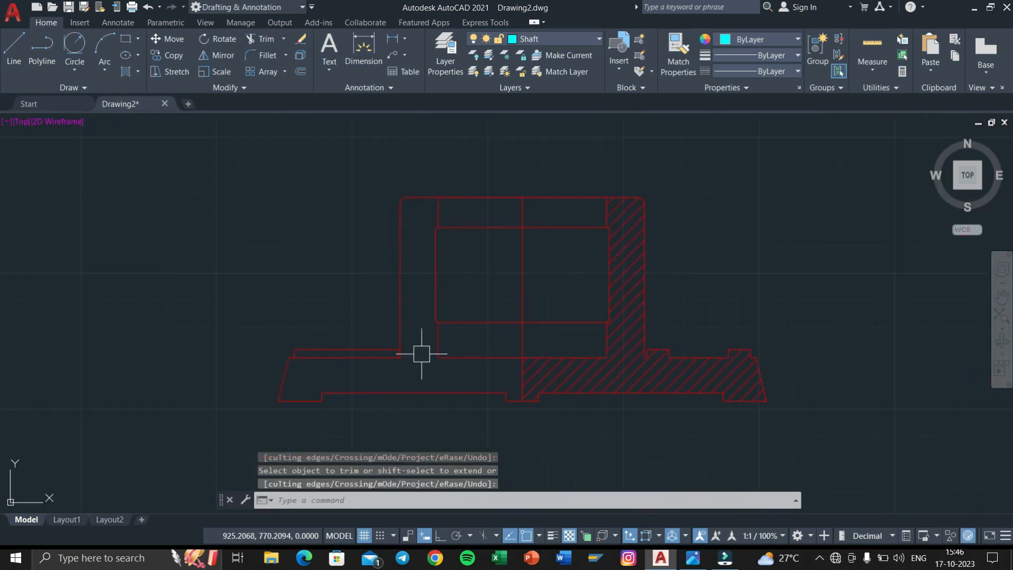
Step: Make Body the current layer and hatch the cut area in the left half of the copied body
{"action": "left_click", "coordinate": [538, 39]}
{"action": "left_click", "coordinate": [543, 70]}
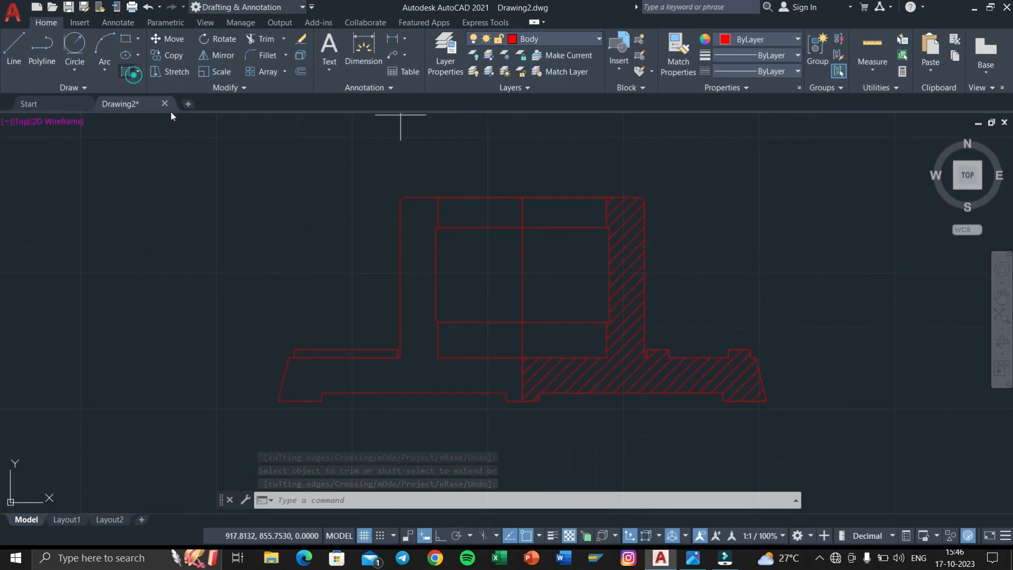
{"action": "type", "text": "h"}
{"action": "key", "text": "Return"}
{"action": "left_click", "coordinate": [418, 294]}
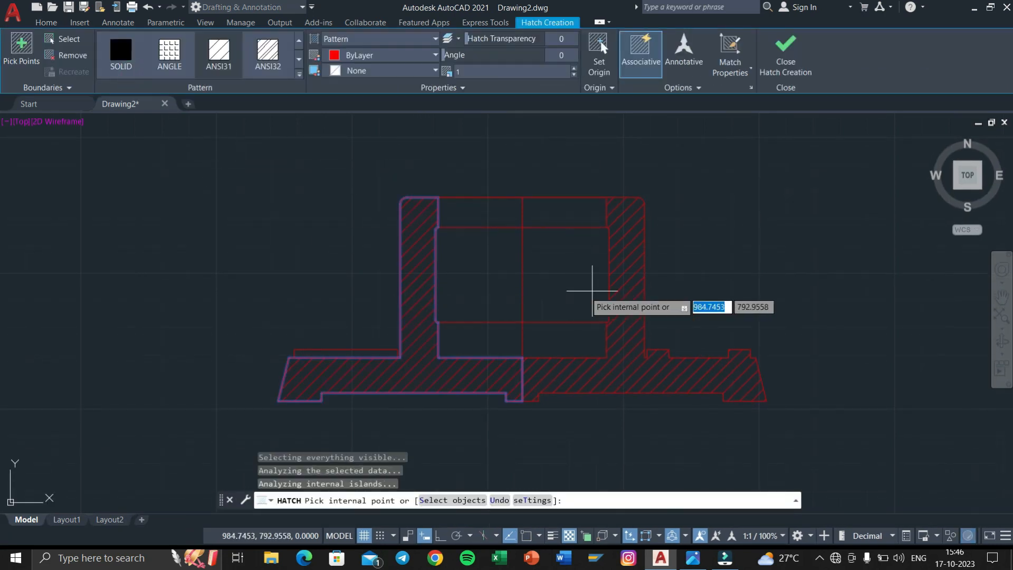
{"action": "key", "text": "Return"}
{"action": "scroll", "coordinate": [552, 314], "scroll_direction": "up", "scroll_amount": 2}
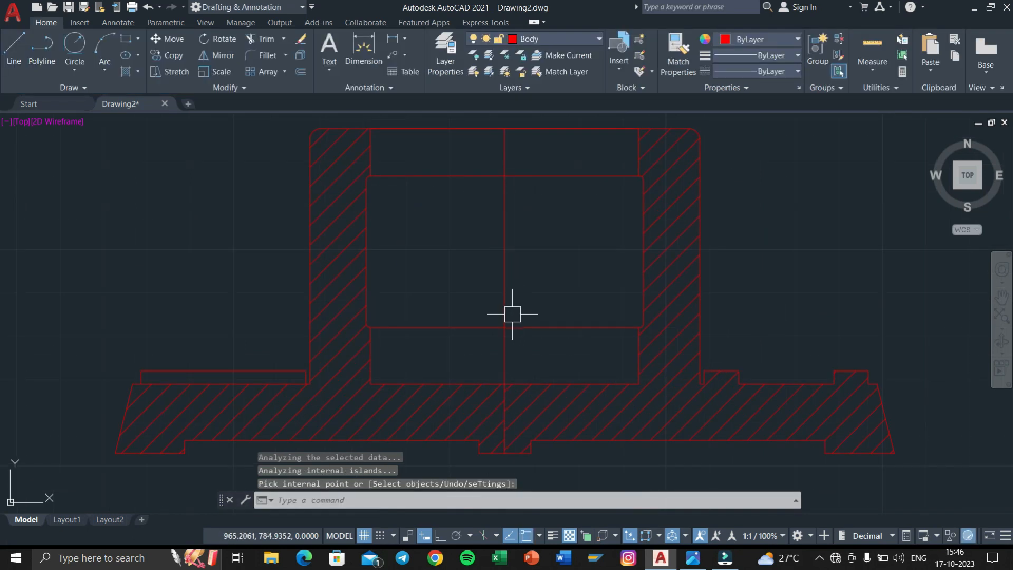
Step: Erase the vertical centre lines running through the bore and the base of the copied body
{"action": "left_click", "coordinate": [502, 314]}
{"action": "key", "text": "Delete"}
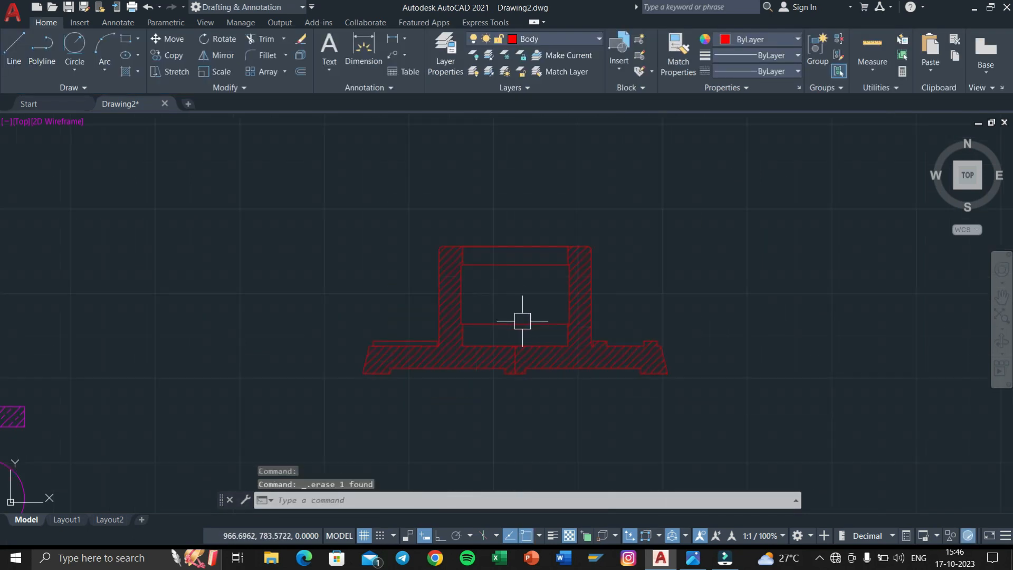
{"action": "scroll", "coordinate": [483, 394], "scroll_direction": "up", "scroll_amount": 4}
{"action": "left_click", "coordinate": [477, 408]}
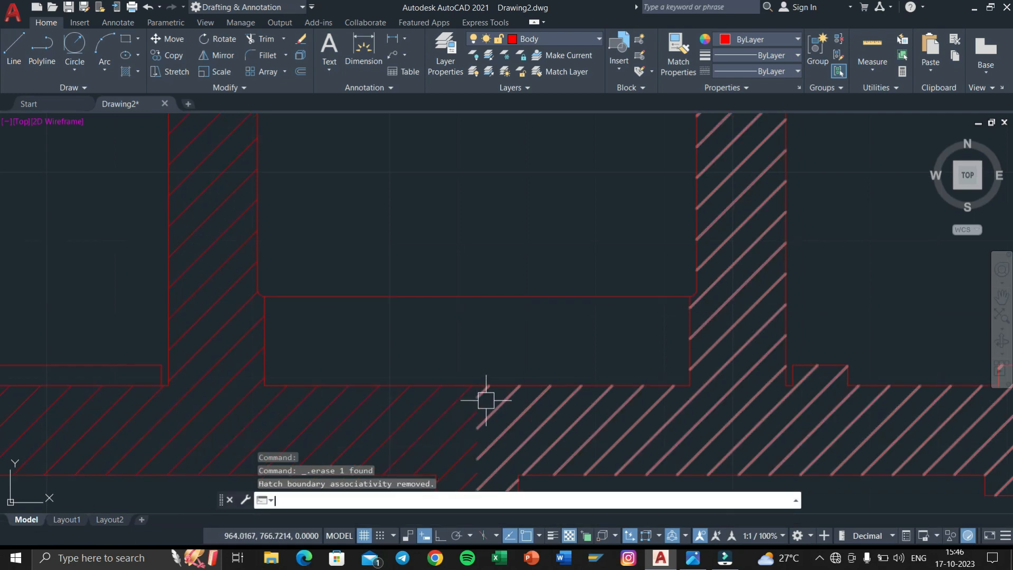
Step: Compare the body's section hatching with the full-section front elevation in the reference image
{"action": "key", "text": "super+Tab"}
{"action": "left_click", "coordinate": [409, 189]}
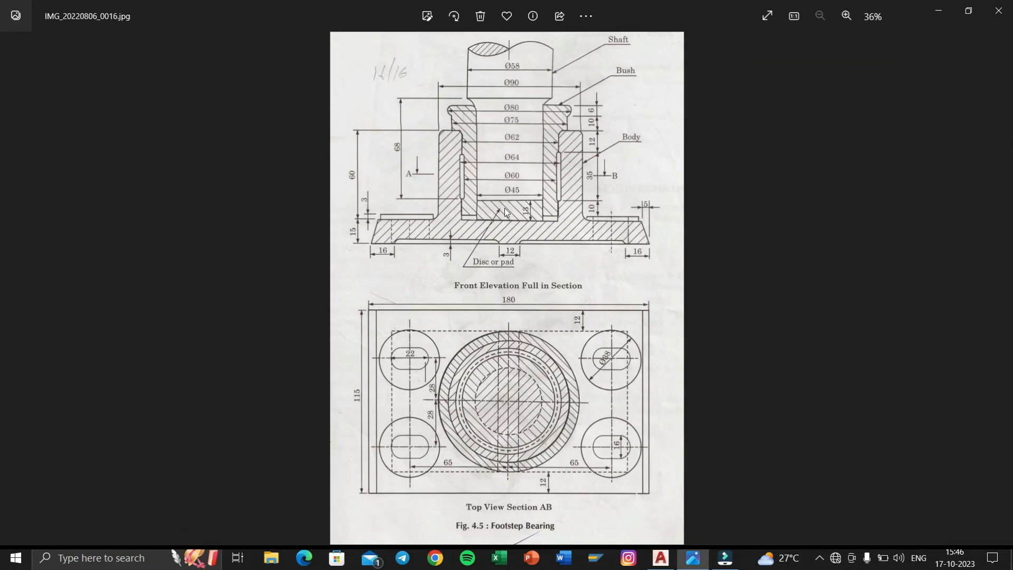
{"action": "key", "text": "super+Tab"}
{"action": "left_click", "coordinate": [412, 179]}
{"action": "key", "text": "Delete"}
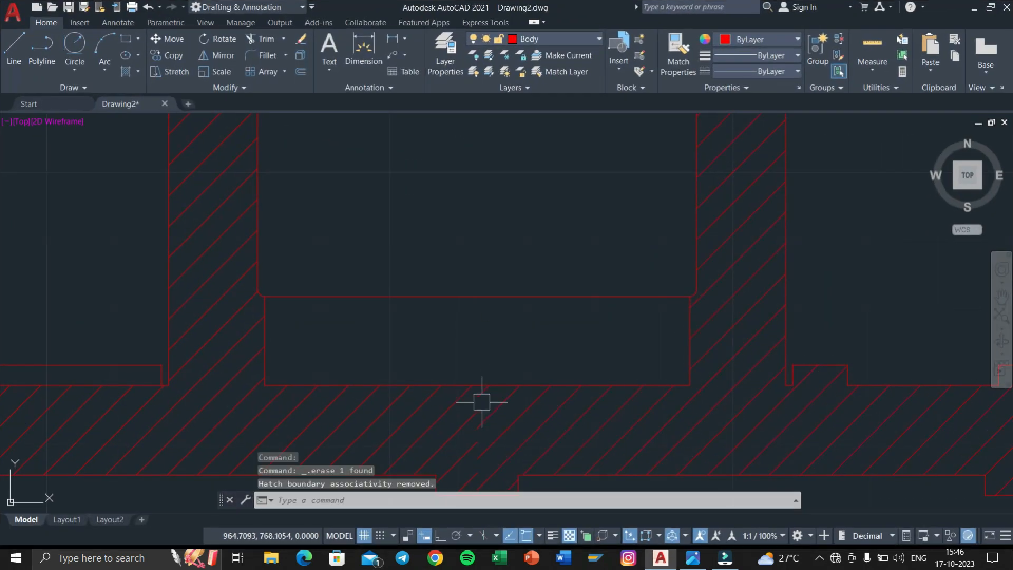
Step: Replace the two separate half hatches of the copied body with one continuous hatch over the whole cut section
{"action": "left_click", "coordinate": [496, 409]}
{"action": "left_click", "coordinate": [441, 426]}
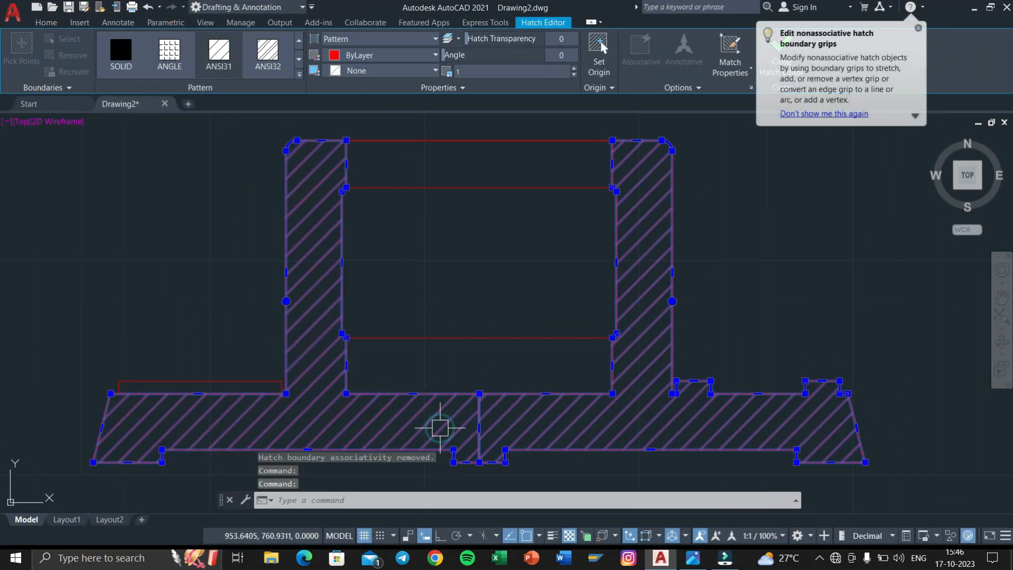
{"action": "key", "text": "Escape"}
{"action": "type", "text": "h"}
{"action": "key", "text": "Return"}
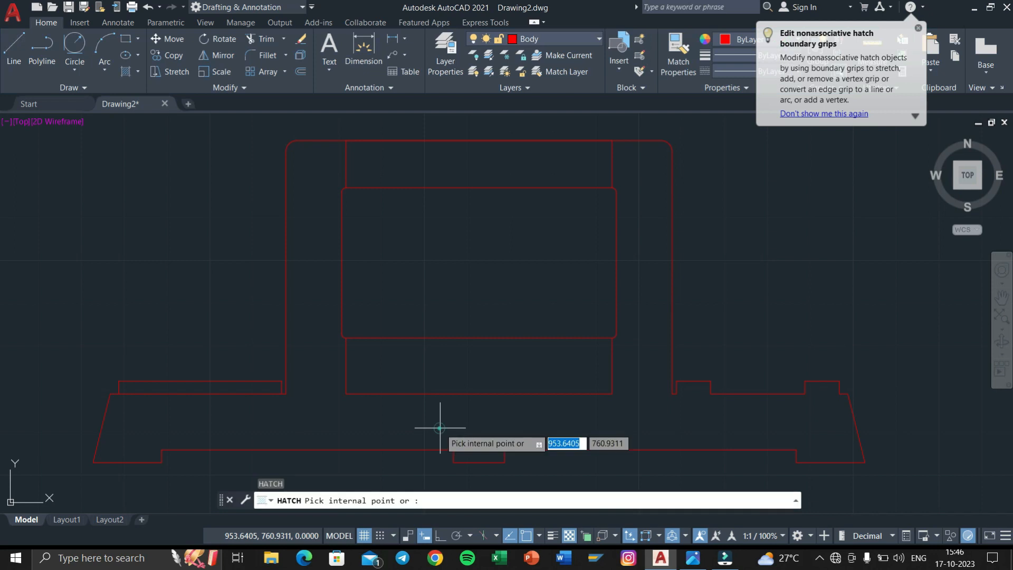
{"action": "key", "text": "Return"}
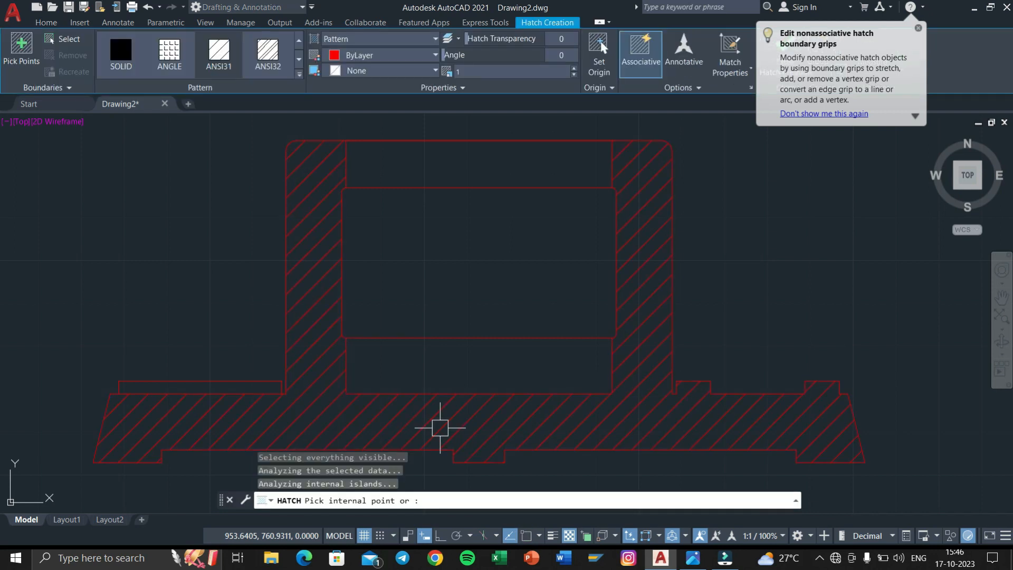
{"action": "scroll", "coordinate": [504, 217], "scroll_direction": "down", "scroll_amount": 2}
{"action": "key", "text": "Return"}
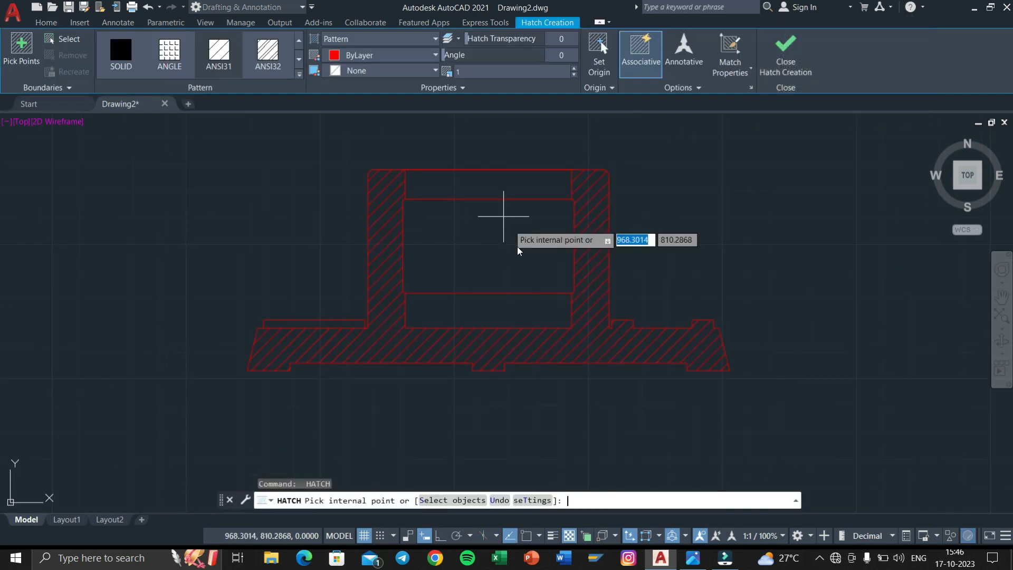
Step: Check the open bore of the body in the reference image's sectioned front elevation and return to the drawing with no command active
{"action": "key", "text": "super+Tab"}
{"action": "left_click", "coordinate": [371, 169]}
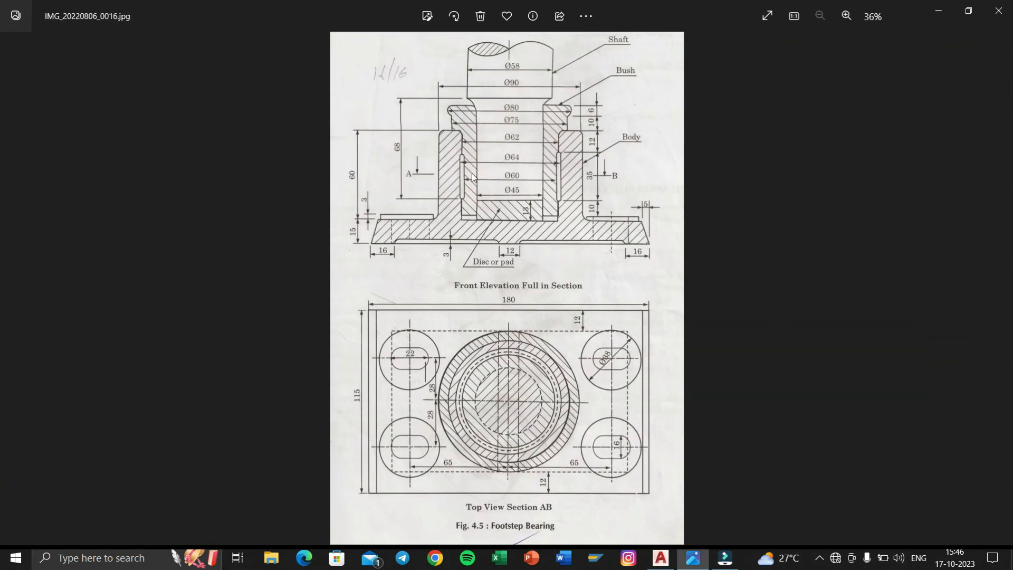
{"action": "key", "text": "super+Tab"}
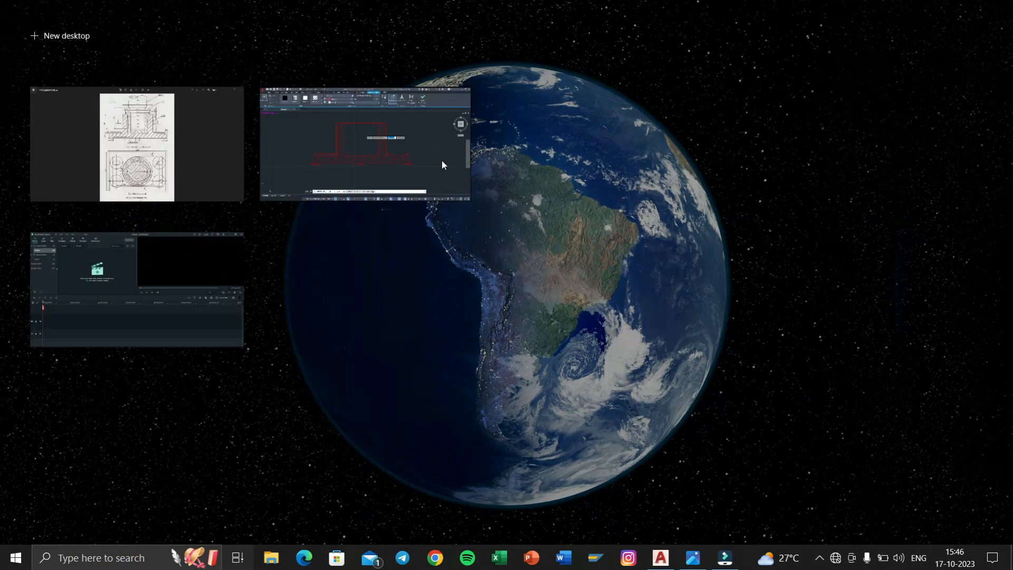
{"action": "left_click", "coordinate": [441, 160]}
{"action": "key", "text": "Escape"}
{"action": "key", "text": "Escape"}
{"action": "key", "text": "Escape"}
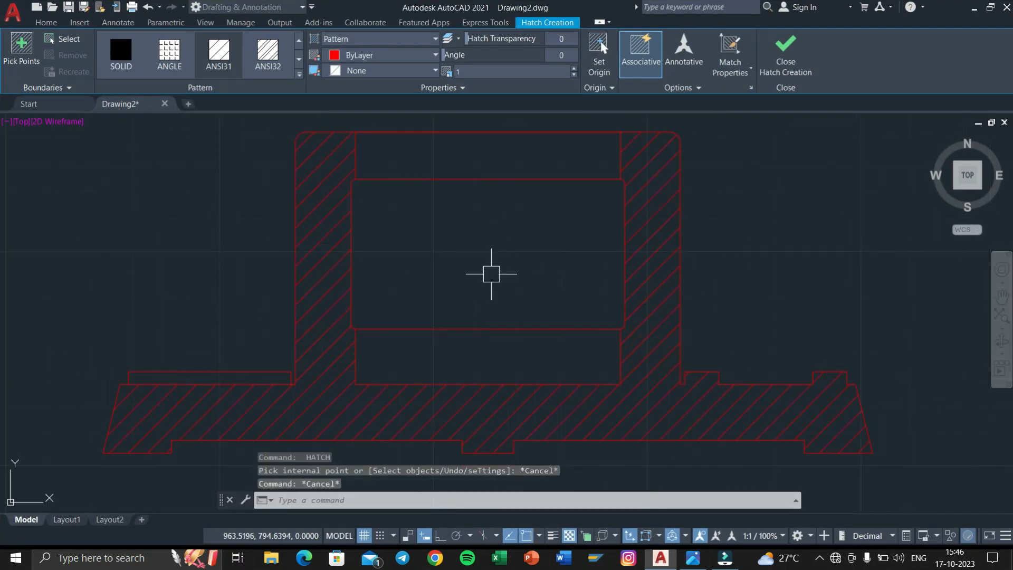
Step: Trim the horizontal lines spanning the body's bore between the hatched walls, including the top edge, keeping the bore's floor line
{"action": "key", "text": "Return"}
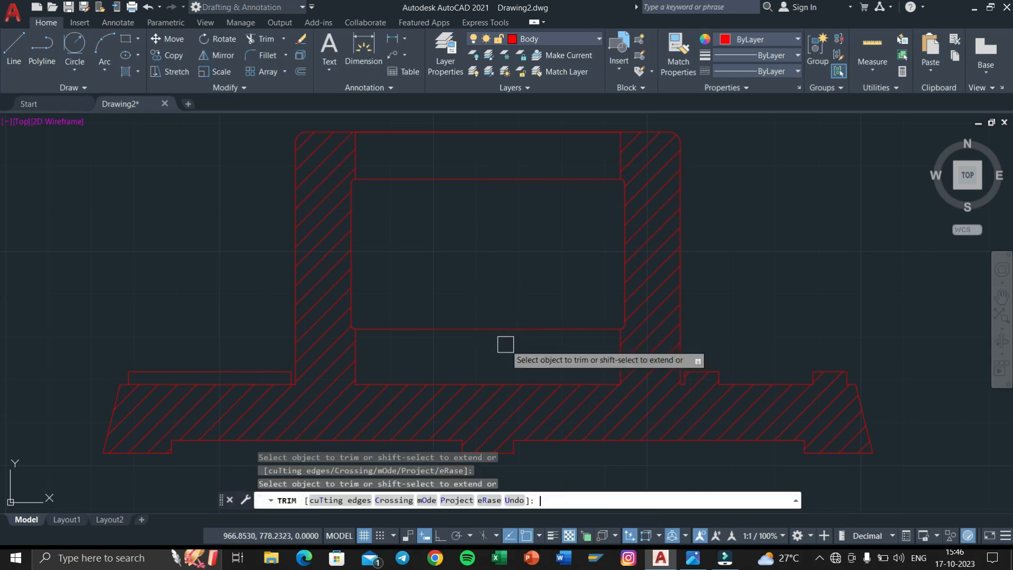
{"action": "left_click", "coordinate": [505, 346]}
{"action": "middle_click_drag", "start_coordinate": [473, 164], "coordinate": [502, 251]}
{"action": "left_click", "coordinate": [488, 192]}
{"action": "left_click", "coordinate": [549, 181]}
{"action": "left_click", "coordinate": [572, 298]}
{"action": "left_click", "coordinate": [511, 375]}
{"action": "left_click", "coordinate": [505, 409]}
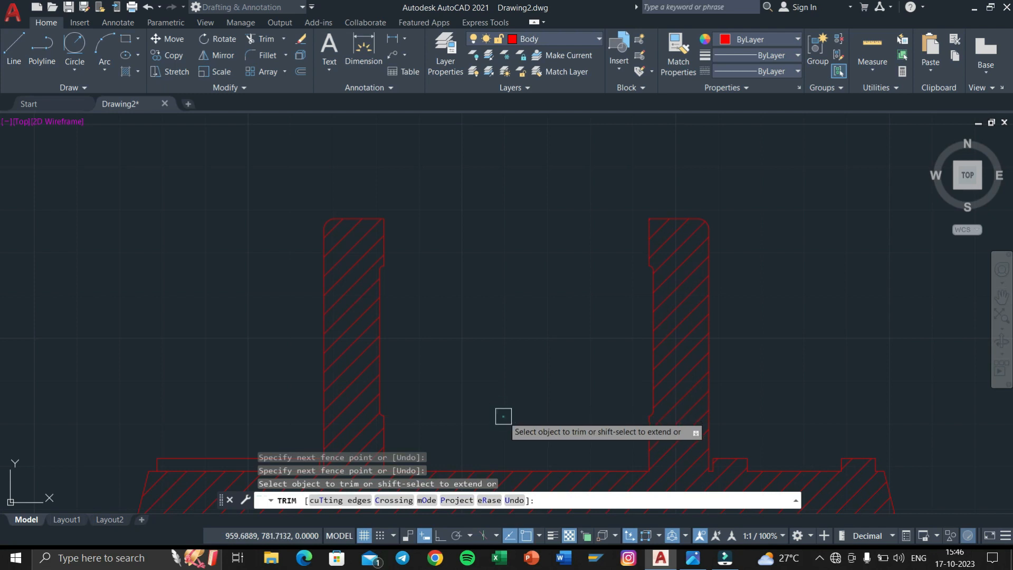
{"action": "key", "text": "Return"}
{"action": "mouse_move", "coordinate": [520, 387]}
{"action": "middle_mouse_down"}
{"action": "mouse_move", "coordinate": [525, 242]}
{"action": "mouse_move", "coordinate": [541, 230]}
{"action": "middle_mouse_up"}
{"action": "key", "text": "Escape"}
{"action": "key", "text": "Escape"}
{"action": "key", "text": "Escape"}
Step: Copy the bush's whole front view from its lower right corner to the empty area right of the sectioned body
{"action": "scroll", "coordinate": [524, 242], "scroll_direction": "down", "scroll_amount": 6}
{"action": "scroll", "coordinate": [531, 264], "scroll_direction": "down", "scroll_amount": 5}
{"action": "scroll", "coordinate": [416, 350], "scroll_direction": "up", "scroll_amount": 5}
{"action": "scroll", "coordinate": [416, 362], "scroll_direction": "up", "scroll_amount": 3}
{"action": "left_click", "coordinate": [419, 365]}
{"action": "left_click", "coordinate": [253, 216]}
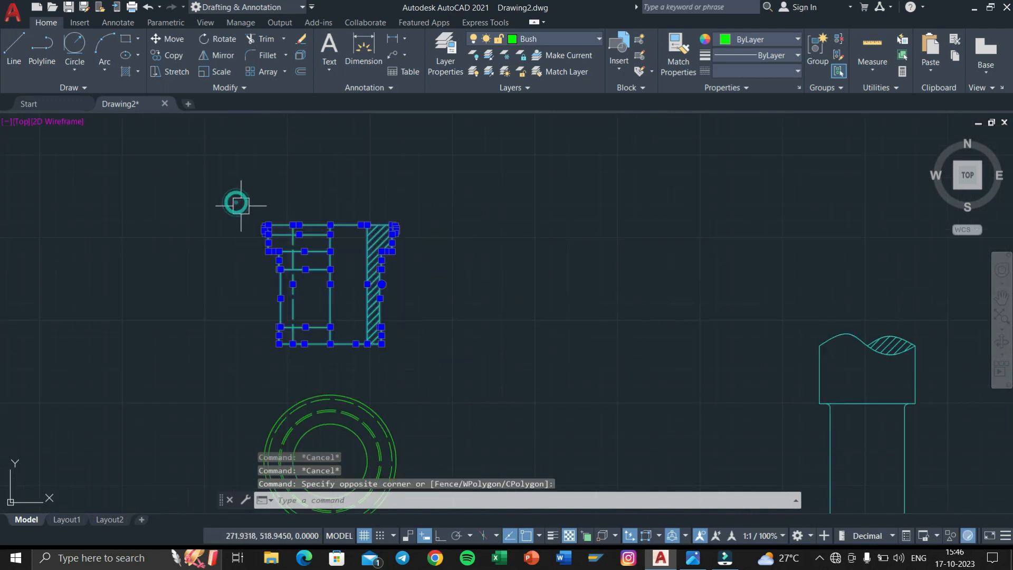
{"action": "type", "text": "co"}
{"action": "key", "text": "Return"}
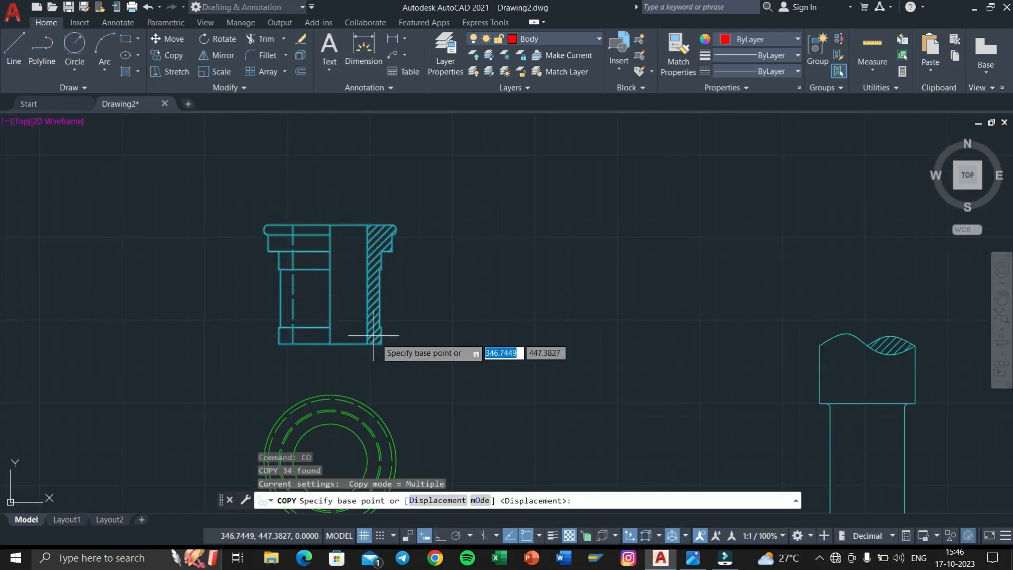
{"action": "left_click", "coordinate": [381, 343]}
{"action": "middle_click_drag", "start_coordinate": [475, 227], "coordinate": [423, 339]}
{"action": "scroll", "coordinate": [379, 407], "scroll_direction": "down", "scroll_amount": 3}
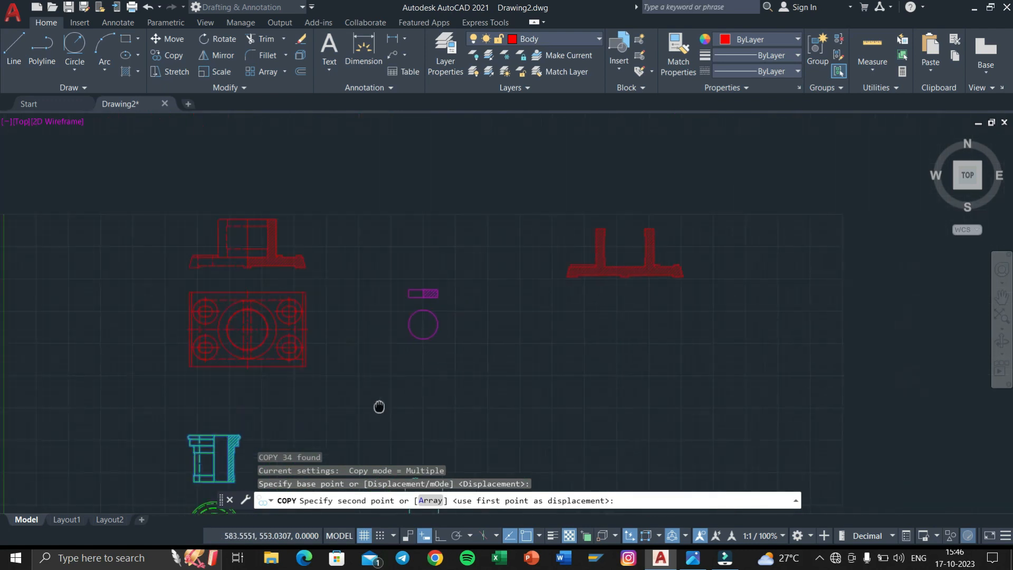
{"action": "left_click", "coordinate": [626, 269]}
{"action": "scroll", "coordinate": [623, 258], "scroll_direction": "up", "scroll_amount": 7}
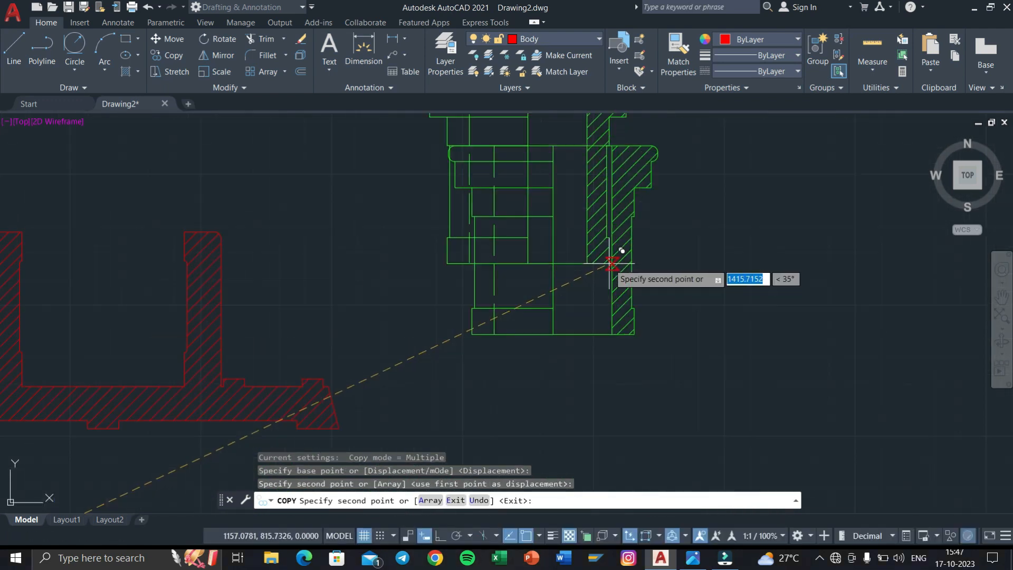
{"action": "key", "text": "Escape"}
{"action": "key", "text": "Escape"}
{"action": "key", "text": "Escape"}
{"action": "middle_click_drag", "start_coordinate": [524, 287], "coordinate": [557, 305]}
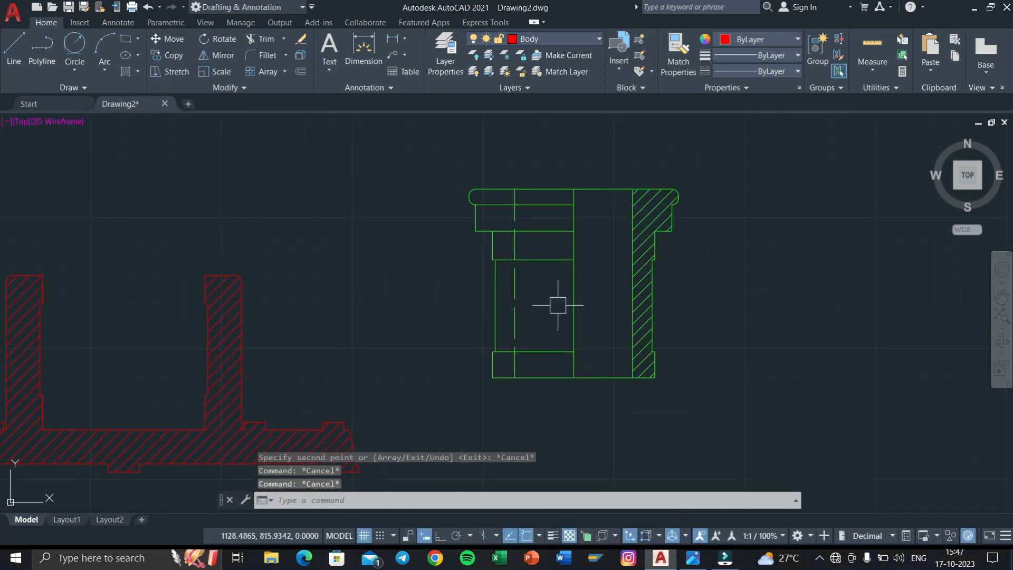
Step: Set the linetype of the hidden vertical bore line in the copied bush to ByLayer
{"action": "left_click", "coordinate": [518, 323]}
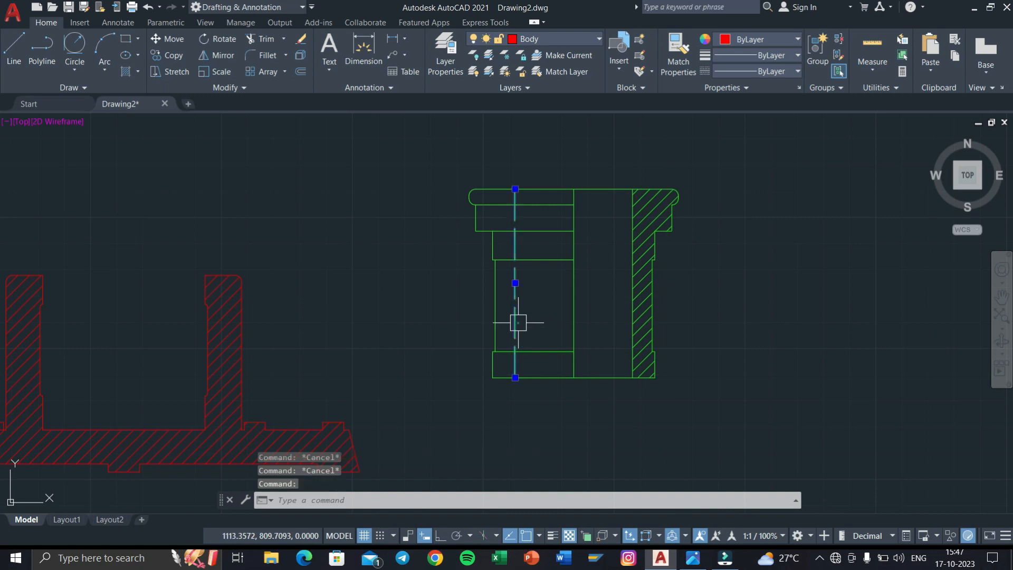
{"action": "left_click", "coordinate": [752, 74]}
{"action": "left_click", "coordinate": [758, 87]}
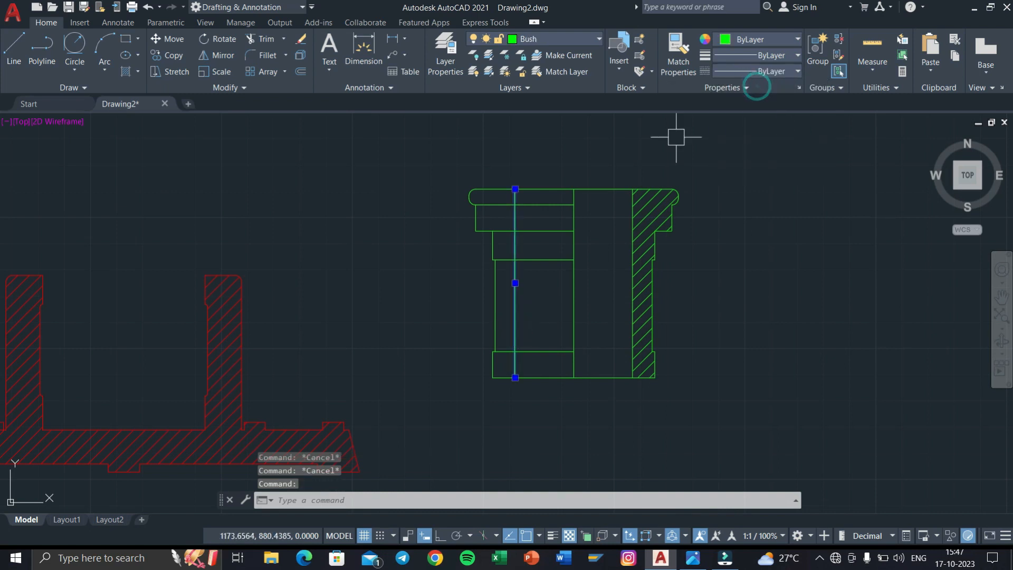
Step: Erase the horizontal step lines and the centre line inside the copied bush and hatch its left wall on the Bush layer
{"action": "left_click", "coordinate": [551, 360]}
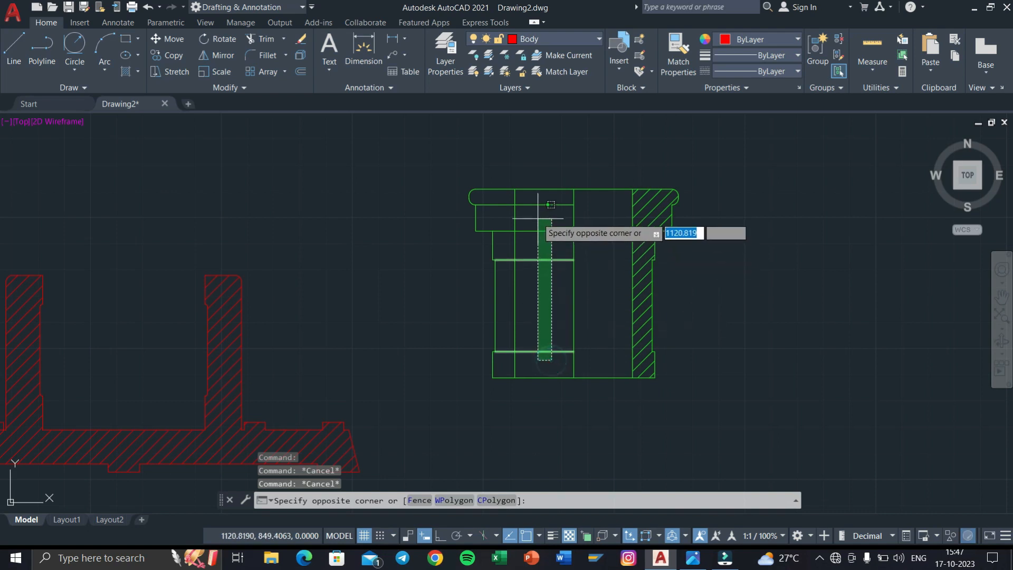
{"action": "left_click", "coordinate": [531, 199]}
{"action": "key", "text": "Delete"}
Step: Move the sectioned bush into the body's bore, from its lower left outer step corner to the matching recess corner of the bore
{"action": "left_click", "coordinate": [686, 395]}
{"action": "left_click", "coordinate": [457, 154]}
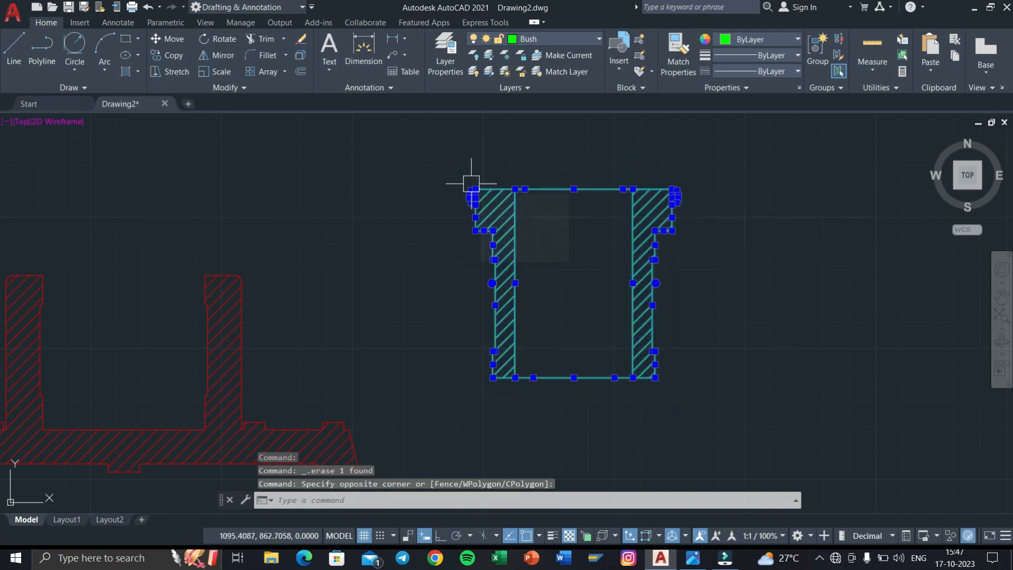
{"action": "type", "text": "m"}
{"action": "key", "text": "Return"}
{"action": "scroll", "coordinate": [464, 364], "scroll_direction": "up", "scroll_amount": 6}
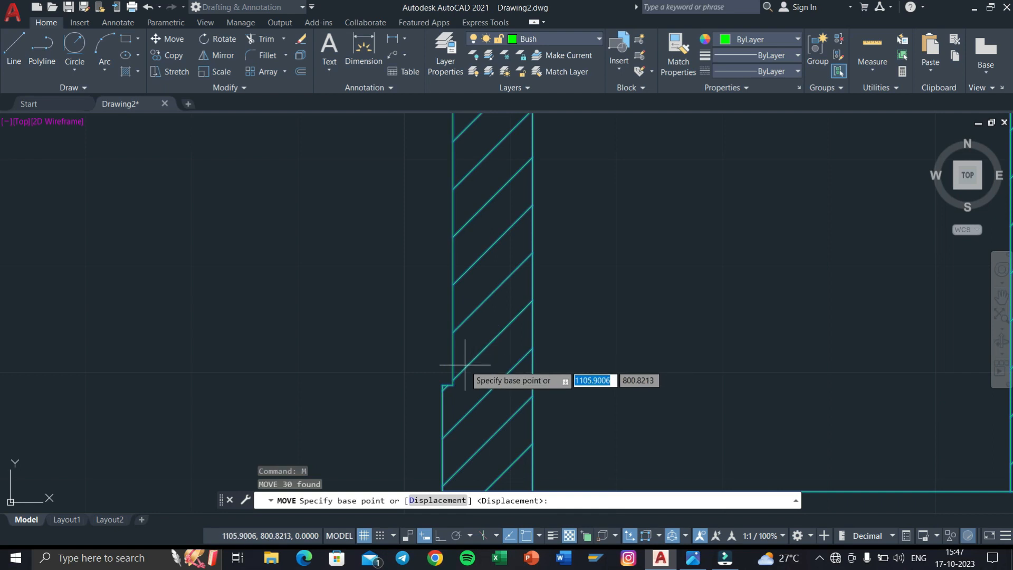
{"action": "left_click", "coordinate": [442, 385]}
{"action": "middle_click_drag", "start_coordinate": [369, 285], "coordinate": [709, 272]}
{"action": "scroll", "coordinate": [228, 256], "scroll_direction": "up", "scroll_amount": 3}
{"action": "left_click", "coordinate": [208, 253]}
{"action": "scroll", "coordinate": [278, 256], "scroll_direction": "down", "scroll_amount": 5}
{"action": "scroll", "coordinate": [375, 312], "scroll_direction": "down", "scroll_amount": 1}
{"action": "mouse_move", "coordinate": [375, 312]}
{"action": "middle_mouse_down"}
{"action": "mouse_move", "coordinate": [394, 259]}
{"action": "mouse_move", "coordinate": [405, 305]}
{"action": "middle_mouse_up"}
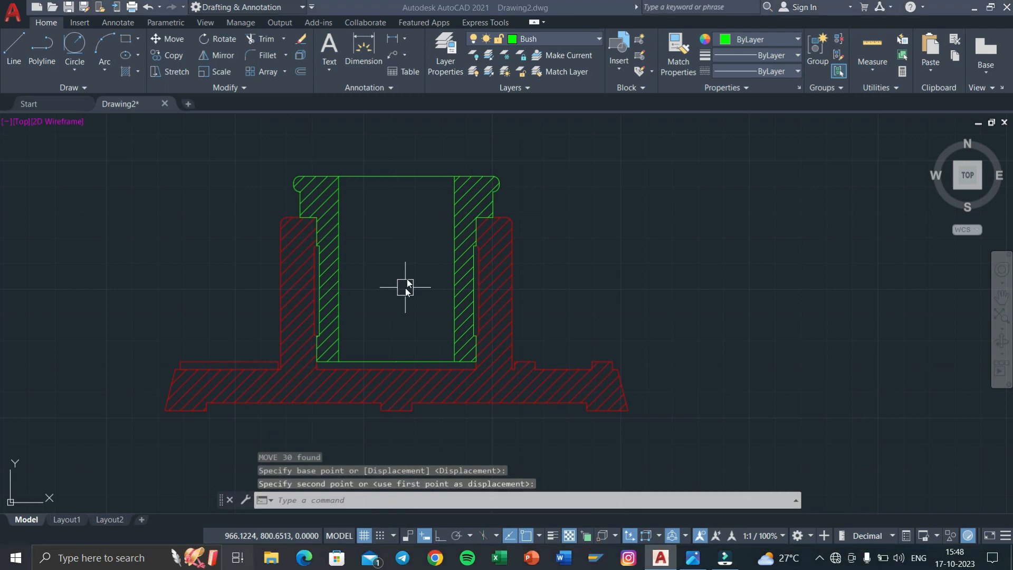
Step: Check how the disc sits inside the bush in the reference front elevation and undo the last two actions in the drawing
{"action": "key", "text": "super+Tab"}
{"action": "left_click", "coordinate": [454, 190]}
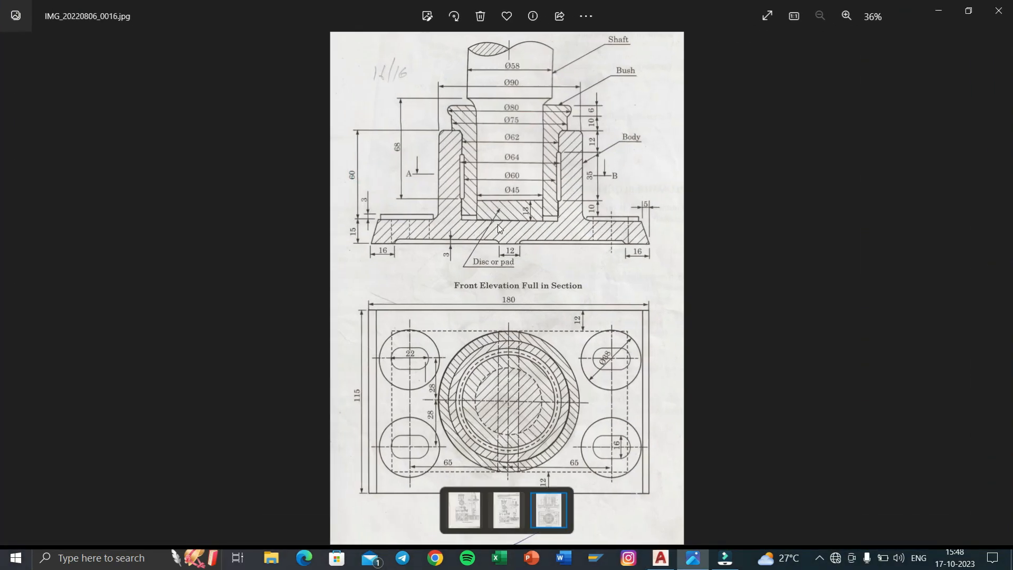
{"action": "key", "text": "super+Tab"}
{"action": "left_click", "coordinate": [438, 153]}
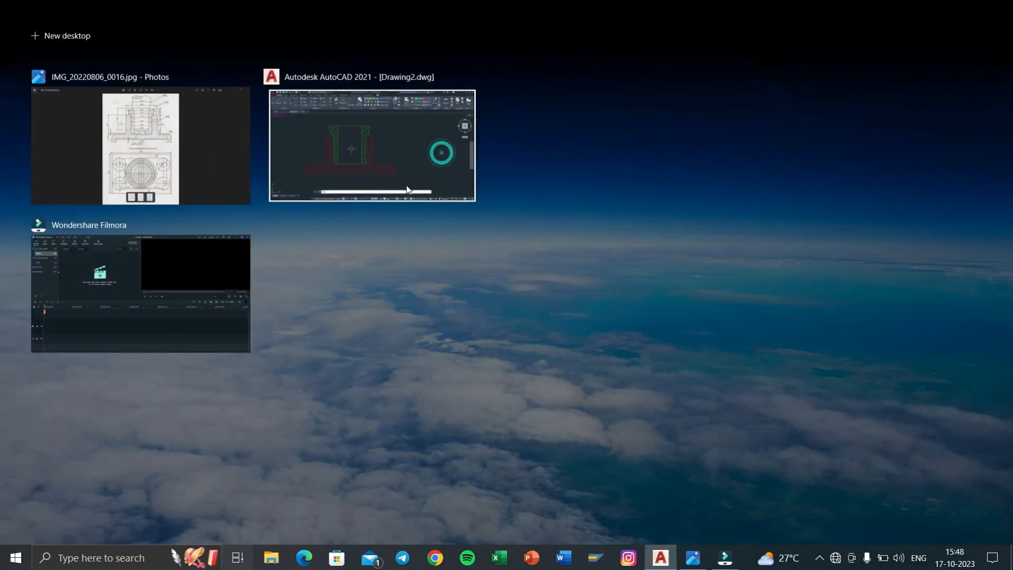
{"action": "scroll", "coordinate": [443, 184], "scroll_direction": "down", "scroll_amount": 5}
{"action": "key", "text": "ctrl+z"}
{"action": "key", "text": "ctrl+z"}
Step: Copy the disc's front view from its lower right corner to the empty area below and left of the body and bush assembly
{"action": "left_click", "coordinate": [696, 324]}
{"action": "left_click", "coordinate": [279, 131]}
{"action": "type", "text": "co"}
{"action": "key", "text": "Return"}
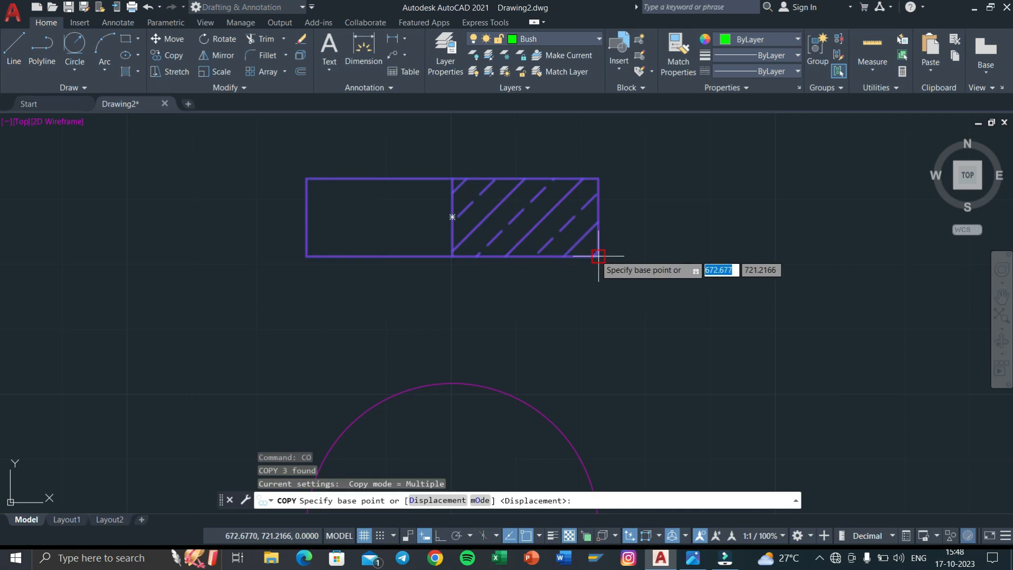
{"action": "left_click", "coordinate": [598, 256]}
{"action": "scroll", "coordinate": [347, 289], "scroll_direction": "down", "scroll_amount": 4}
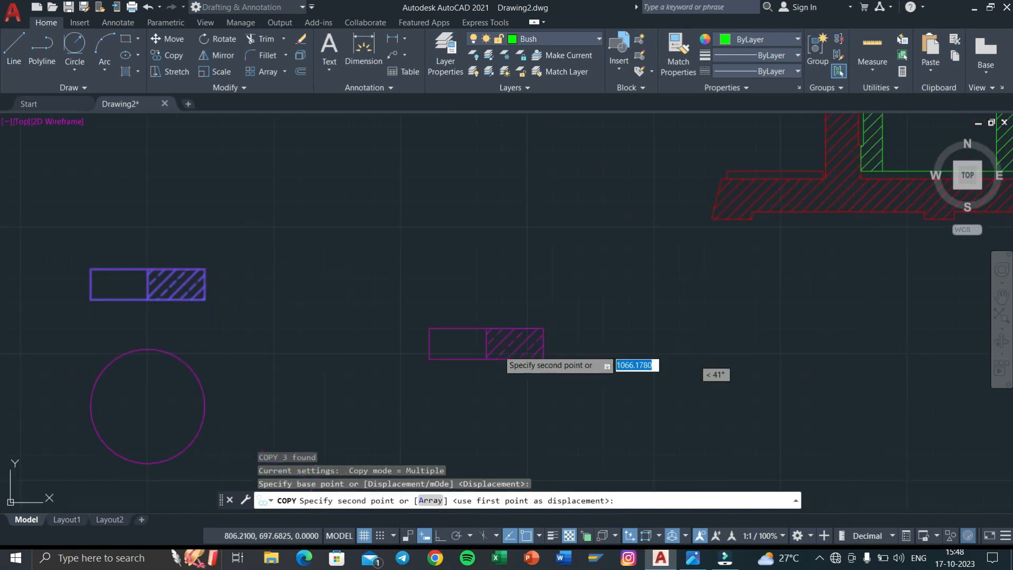
{"action": "left_click", "coordinate": [729, 327]}
{"action": "key", "text": "Escape"}
{"action": "middle_click_drag", "start_coordinate": [756, 349], "coordinate": [656, 369]}
Step: Erase the vertical centre line and the half hatch of the copied disc
{"action": "scroll", "coordinate": [596, 332], "scroll_direction": "up", "scroll_amount": 5}
{"action": "left_click", "coordinate": [518, 341]}
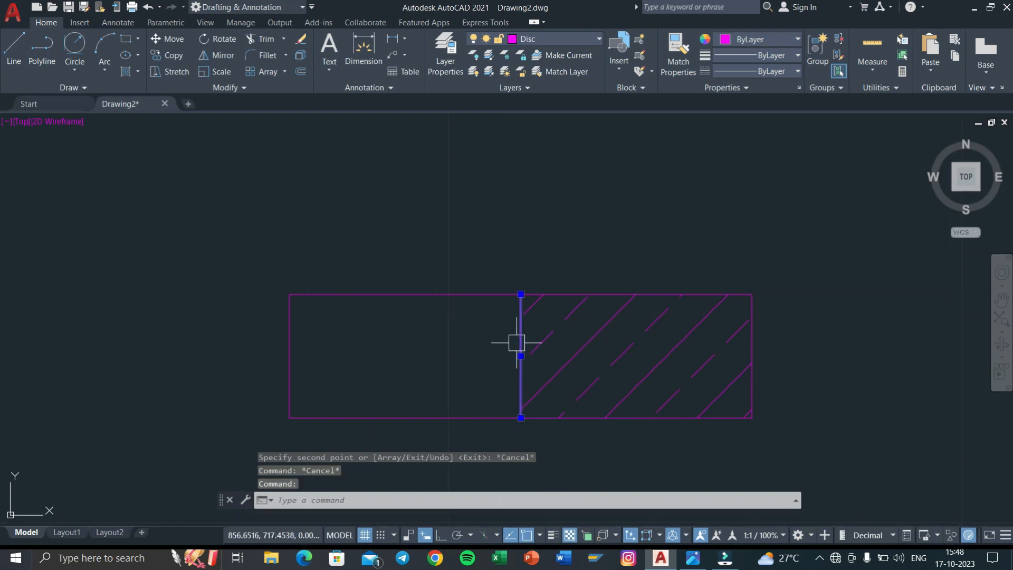
{"action": "key", "text": "Delete"}
{"action": "left_click", "coordinate": [578, 343]}
{"action": "key", "text": "Delete"}
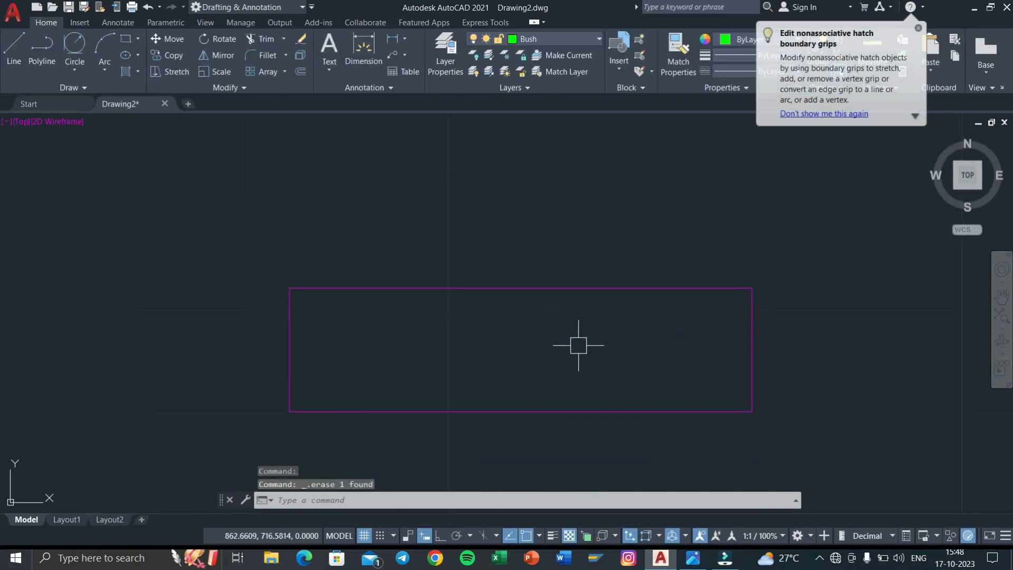
Step: Try hatching the copied disc rectangle with ANSI31 on the Bush layer, and erase that hatch
{"action": "type", "text": "h"}
{"action": "key", "text": "Return"}
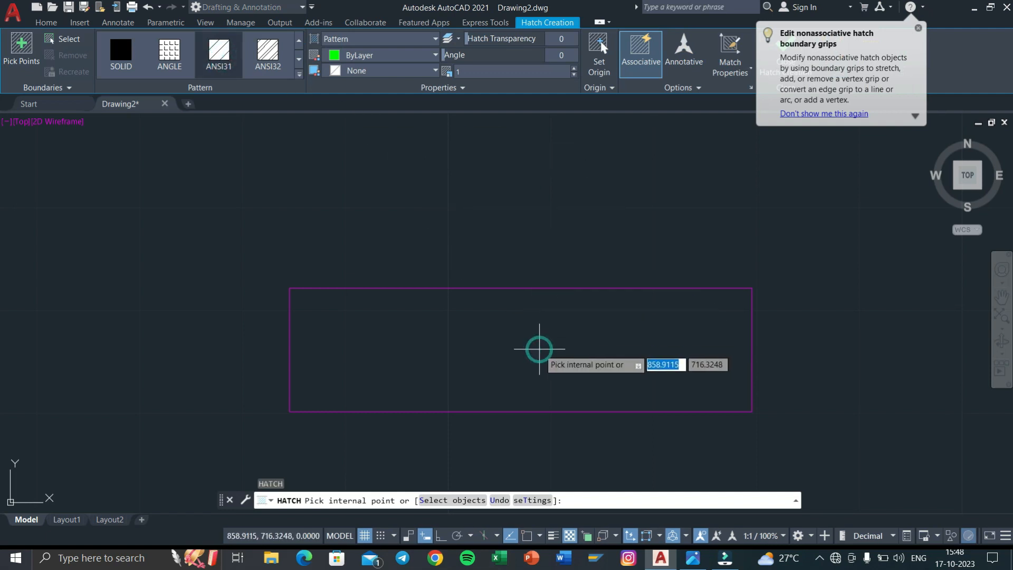
{"action": "left_click", "coordinate": [539, 348]}
{"action": "key", "text": "Escape"}
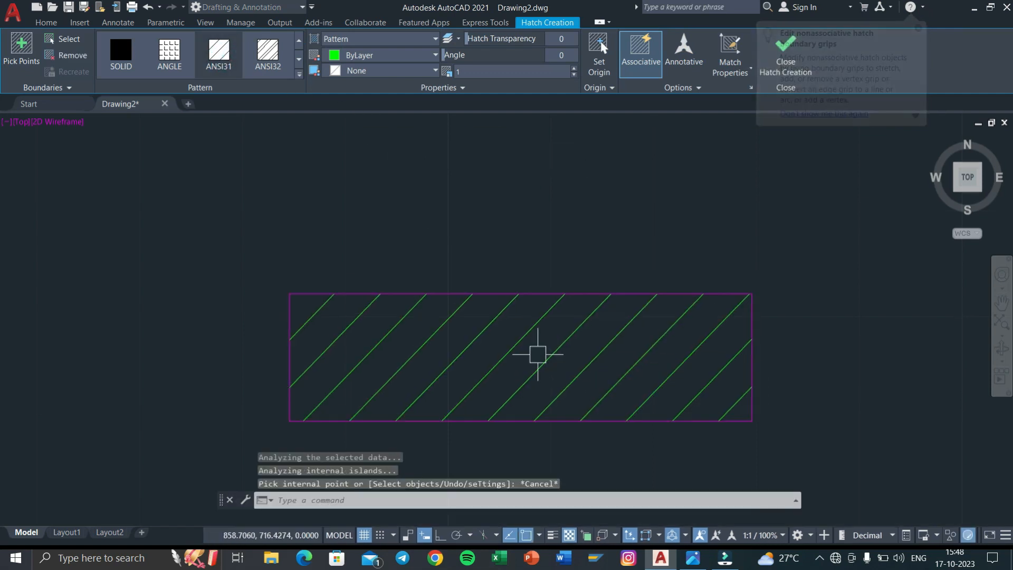
{"action": "left_click", "coordinate": [535, 340]}
{"action": "left_click", "coordinate": [541, 365]}
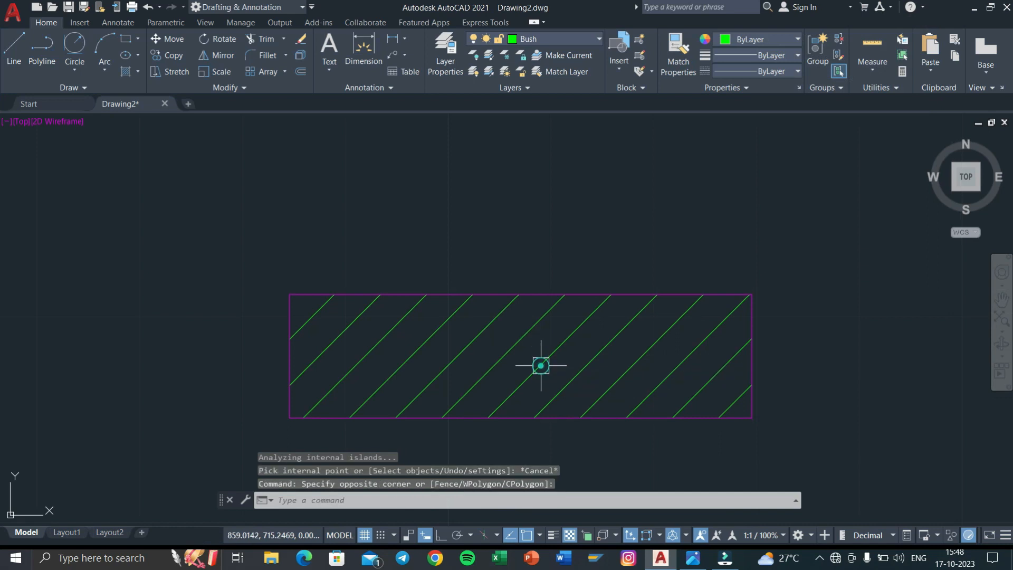
{"action": "left_click", "coordinate": [586, 336]}
{"action": "left_click", "coordinate": [593, 351]}
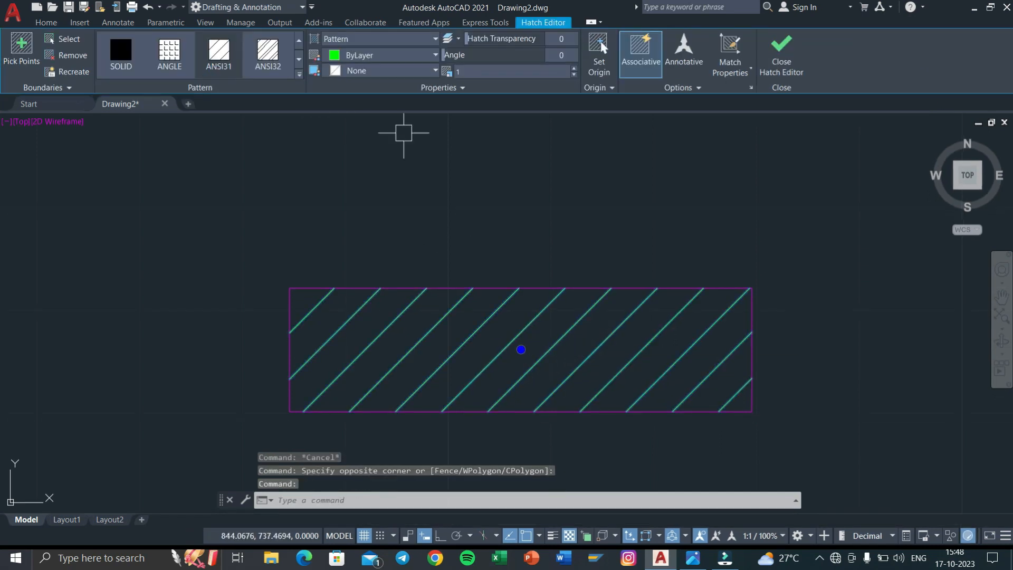
{"action": "key", "text": "Delete"}
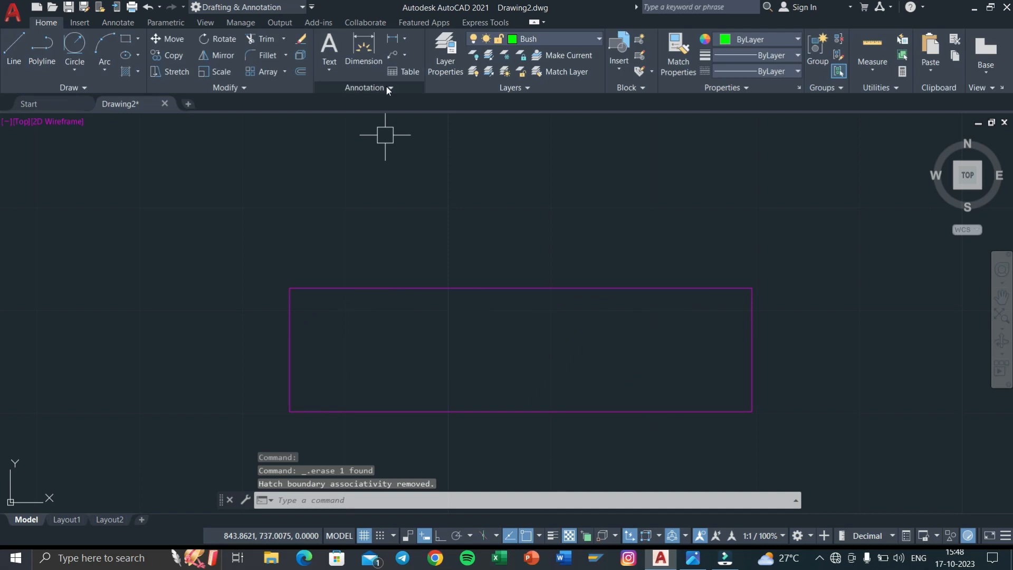
Step: Make the Disc layer current and hatch the copied disc rectangle with the ANSI33 pattern
{"action": "left_click", "coordinate": [540, 38]}
{"action": "left_click", "coordinate": [542, 97]}
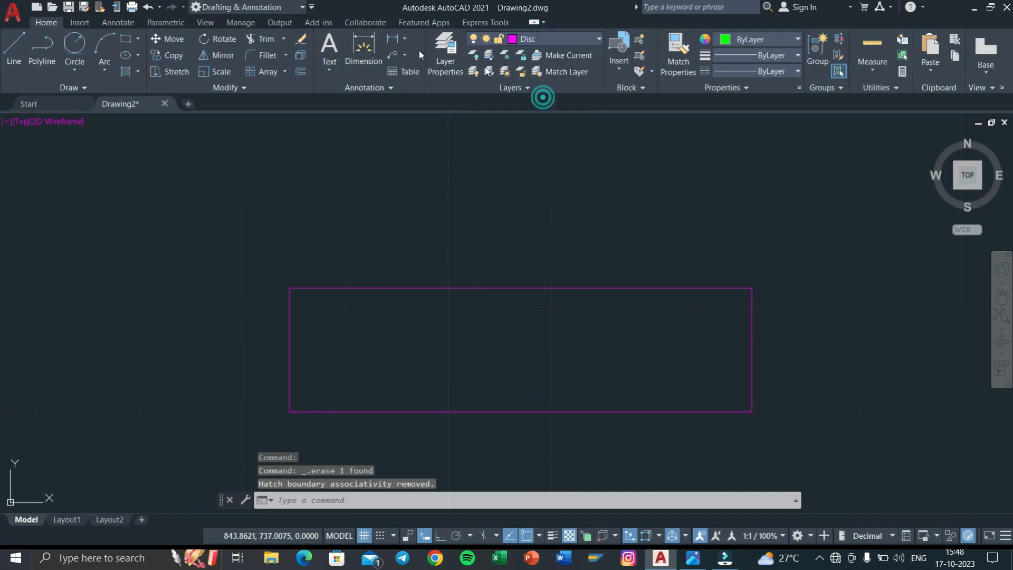
{"action": "key", "text": "Return"}
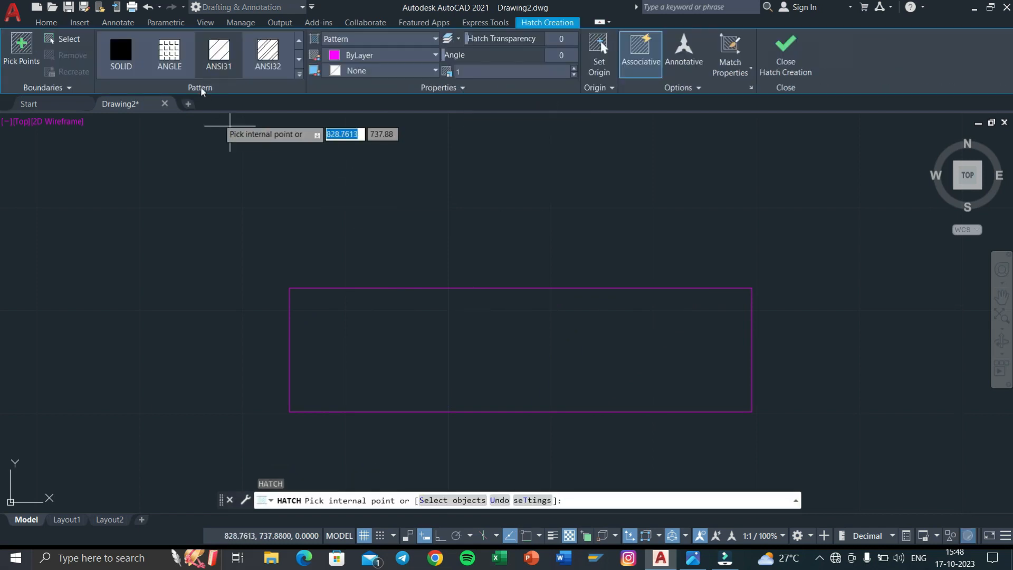
{"action": "left_click", "coordinate": [299, 74]}
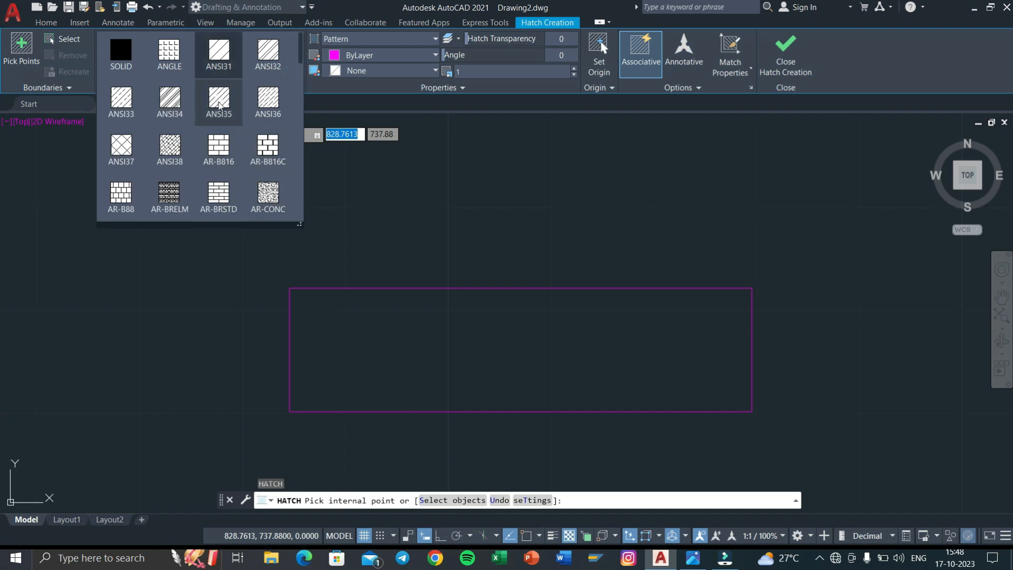
{"action": "left_click", "coordinate": [120, 111]}
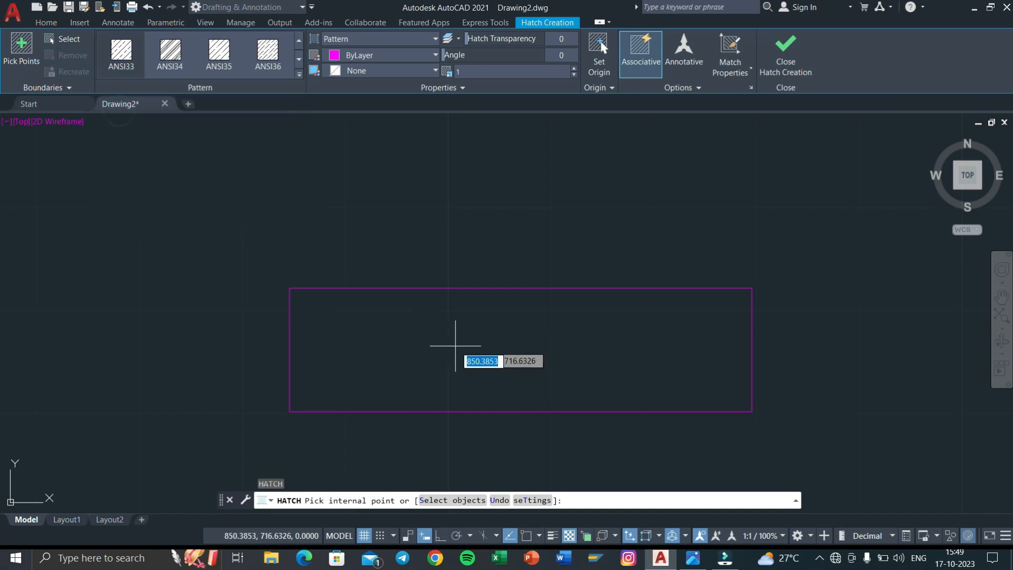
{"action": "left_click", "coordinate": [457, 346]}
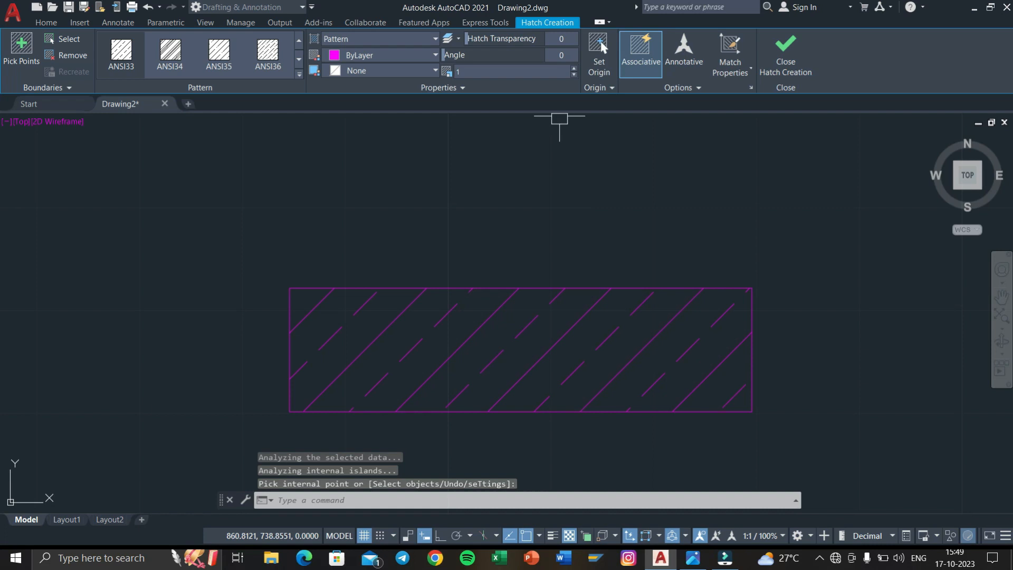
{"action": "key", "text": "Return"}
Step: Move the hatched disc from its lower right corner onto the body's bore floor, in line with the bush's right inner wall
{"action": "scroll", "coordinate": [597, 256], "scroll_direction": "down", "scroll_amount": 6}
{"action": "scroll", "coordinate": [601, 328], "scroll_direction": "up", "scroll_amount": 2}
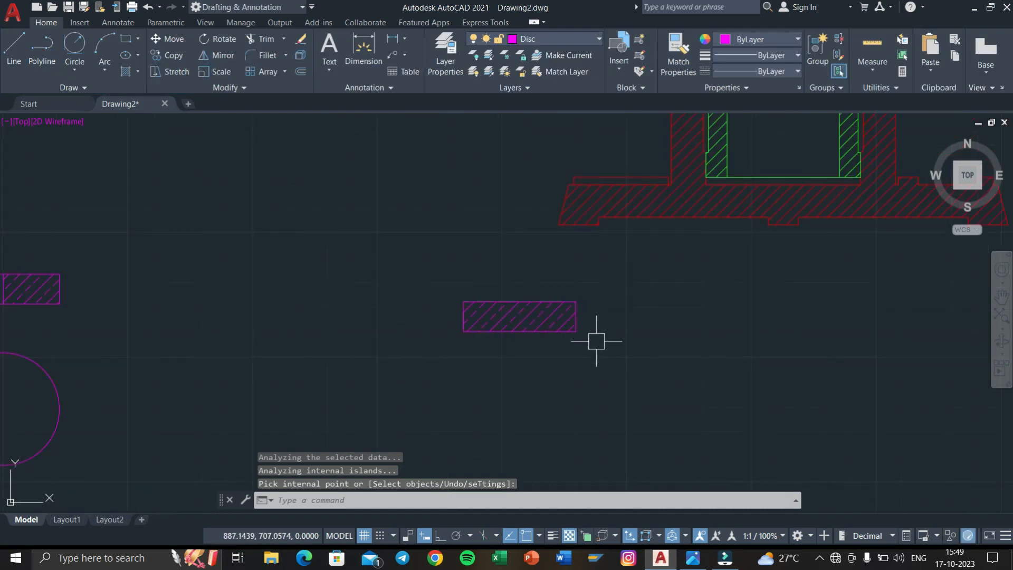
{"action": "left_click", "coordinate": [596, 340]}
{"action": "left_click", "coordinate": [425, 283]}
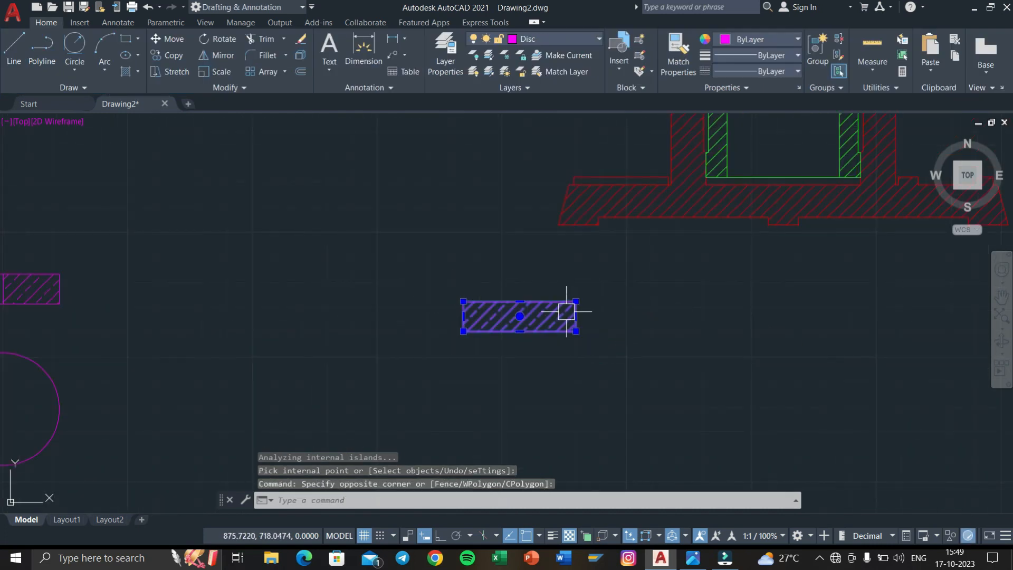
{"action": "type", "text": "m"}
{"action": "key", "text": "Return"}
{"action": "left_click", "coordinate": [575, 331]}
{"action": "scroll", "coordinate": [570, 319], "scroll_direction": "up", "scroll_amount": 4}
{"action": "scroll", "coordinate": [570, 319], "scroll_direction": "up", "scroll_amount": 4}
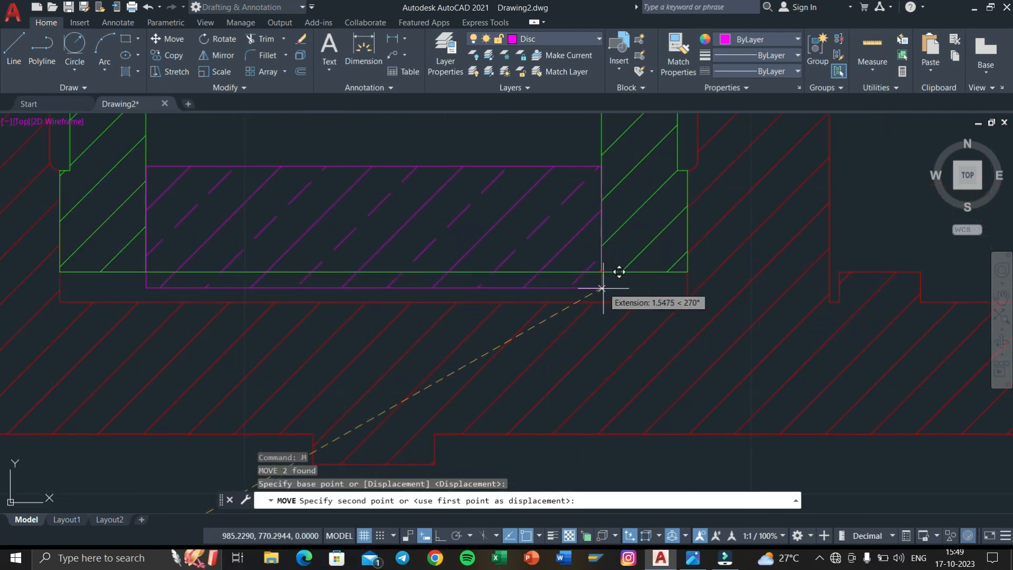
{"action": "left_click", "coordinate": [603, 300]}
{"action": "scroll", "coordinate": [578, 267], "scroll_direction": "up", "scroll_amount": 4}
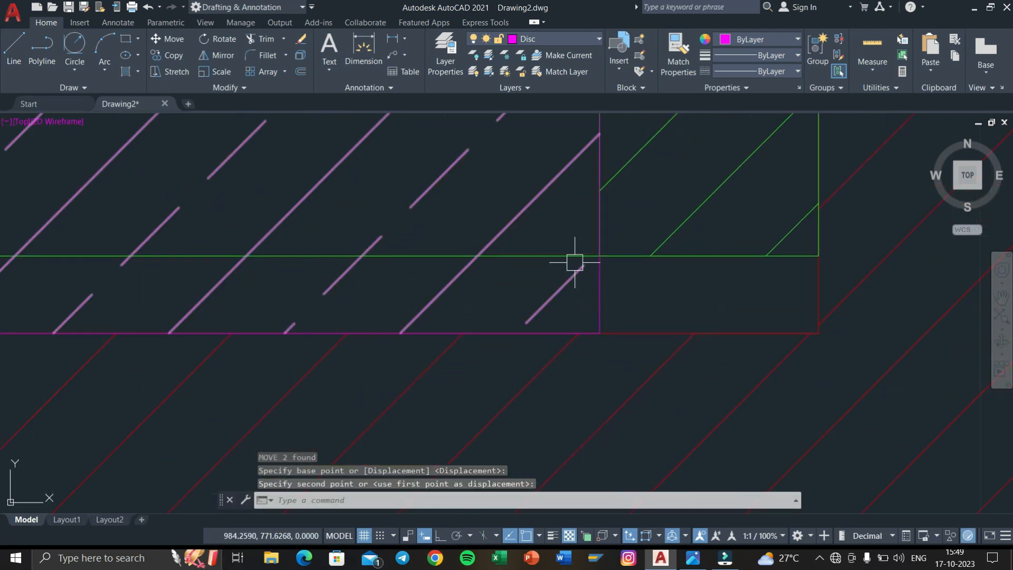
Step: Trim the bush's bottom line inside the disc, starting at the disc's left edge
{"action": "key", "text": "Return"}
{"action": "mouse_move", "coordinate": [552, 251]}
{"action": "middle_mouse_down"}
{"action": "mouse_move", "coordinate": [688, 240]}
{"action": "mouse_move", "coordinate": [754, 272]}
{"action": "middle_mouse_up"}
{"action": "scroll", "coordinate": [671, 256], "scroll_direction": "up", "scroll_amount": 2}
{"action": "key", "text": "ctrl+z"}
{"action": "middle_click_drag", "start_coordinate": [380, 275], "coordinate": [783, 273]}
{"action": "middle_click_drag", "start_coordinate": [295, 279], "coordinate": [683, 280]}
{"action": "middle_click_drag", "start_coordinate": [317, 296], "coordinate": [782, 296]}
{"action": "middle_click_drag", "start_coordinate": [533, 294], "coordinate": [653, 289]}
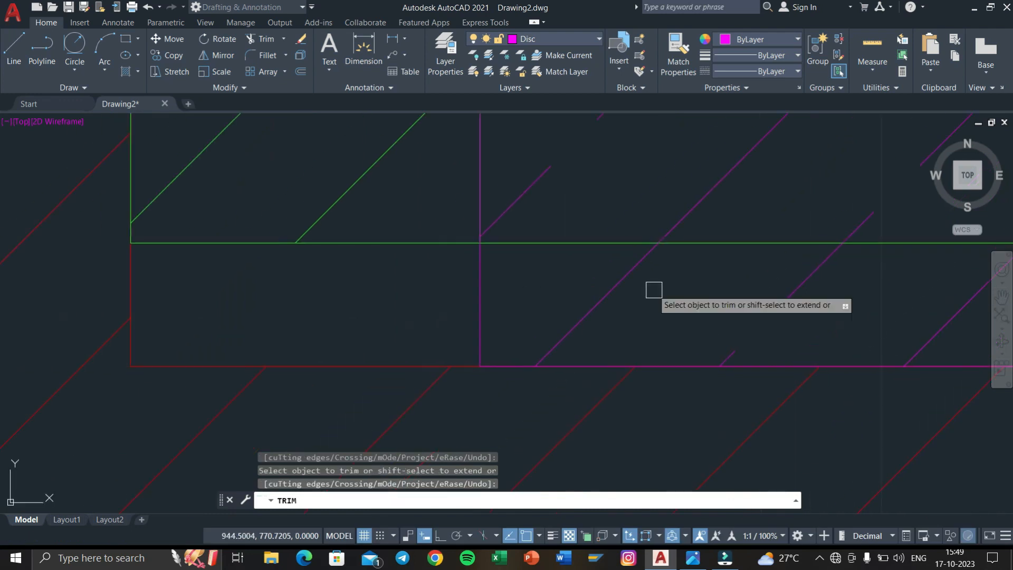
{"action": "left_click", "coordinate": [569, 244]}
{"action": "key", "text": "Escape"}
{"action": "key", "text": "Escape"}
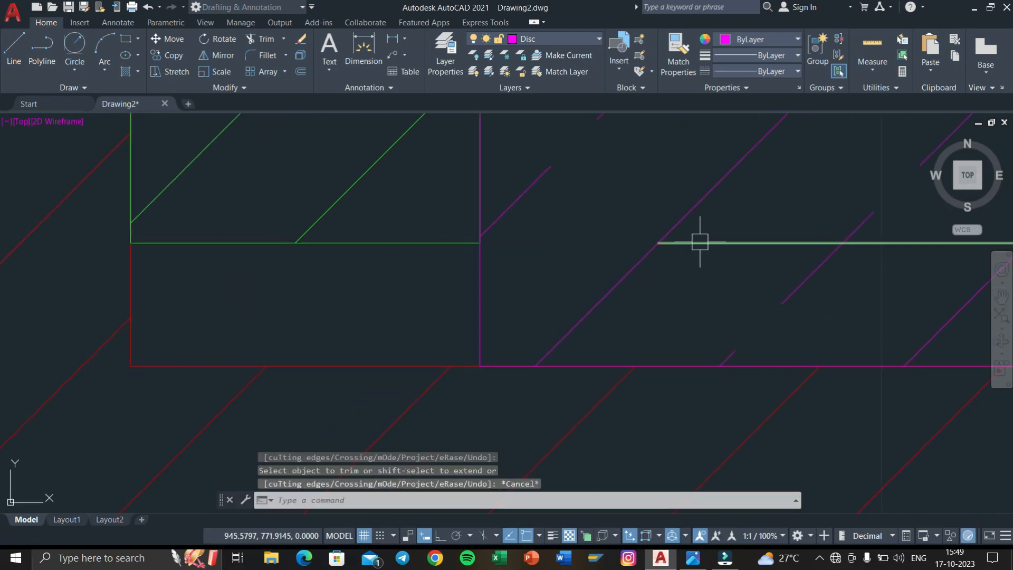
Step: Erase the remaining pieces of the bush's bottom line that cross the disc
{"action": "left_click", "coordinate": [712, 243]}
{"action": "key", "text": "Delete"}
{"action": "scroll", "coordinate": [718, 272], "scroll_direction": "down", "scroll_amount": 3}
{"action": "middle_click_drag", "start_coordinate": [714, 267], "coordinate": [540, 289]}
{"action": "scroll", "coordinate": [541, 289], "scroll_direction": "up", "scroll_amount": 4}
{"action": "scroll", "coordinate": [601, 328], "scroll_direction": "up", "scroll_amount": 2}
{"action": "key", "text": "Escape"}
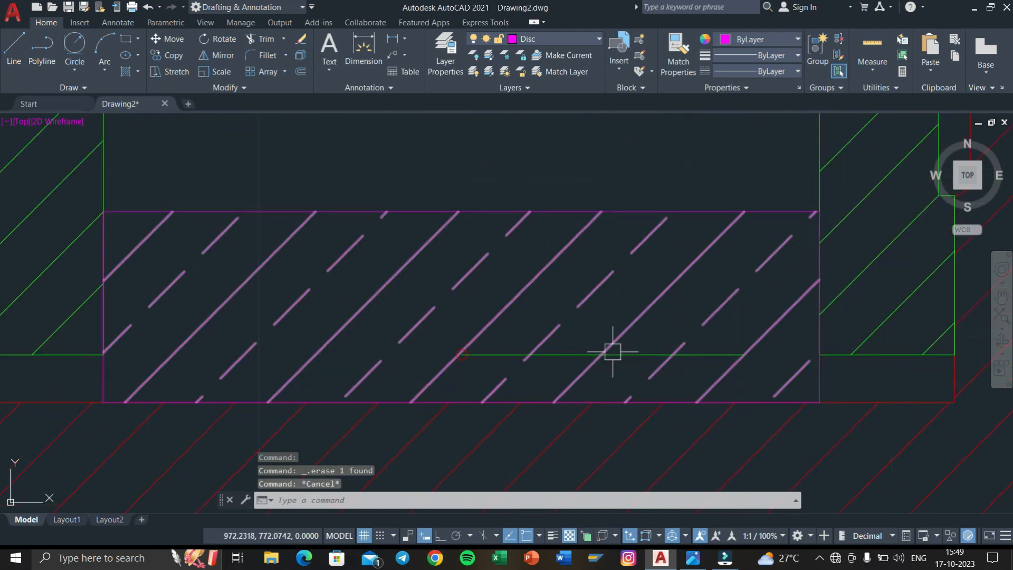
{"action": "left_click", "coordinate": [616, 345]}
{"action": "key", "text": "Delete"}
{"action": "scroll", "coordinate": [606, 364], "scroll_direction": "down", "scroll_amount": 4}
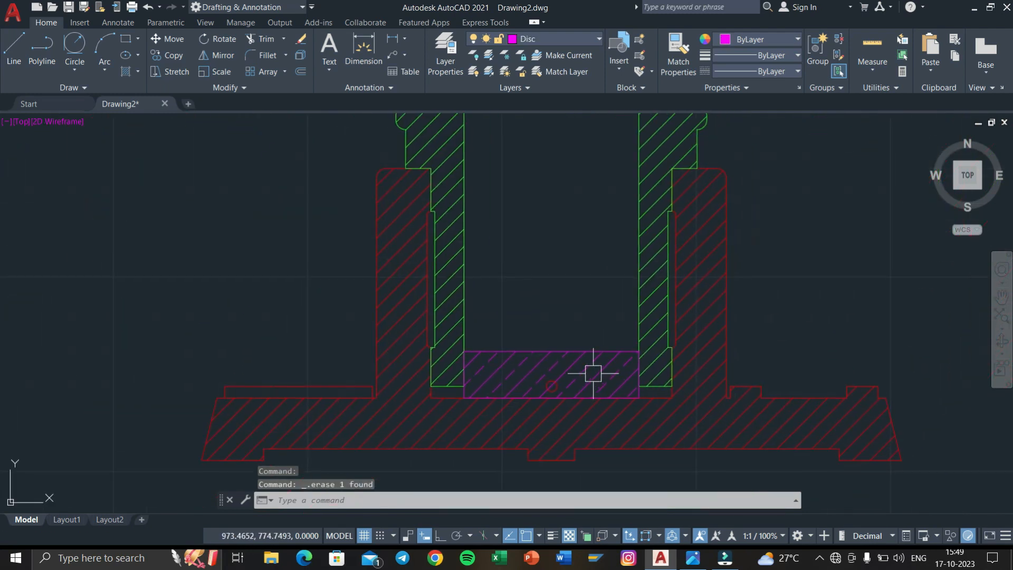
Step: Regenerate the drawing and trim away the bush's top line across the bore opening between its hatched walls
{"action": "scroll", "coordinate": [562, 305], "scroll_direction": "down", "scroll_amount": 2}
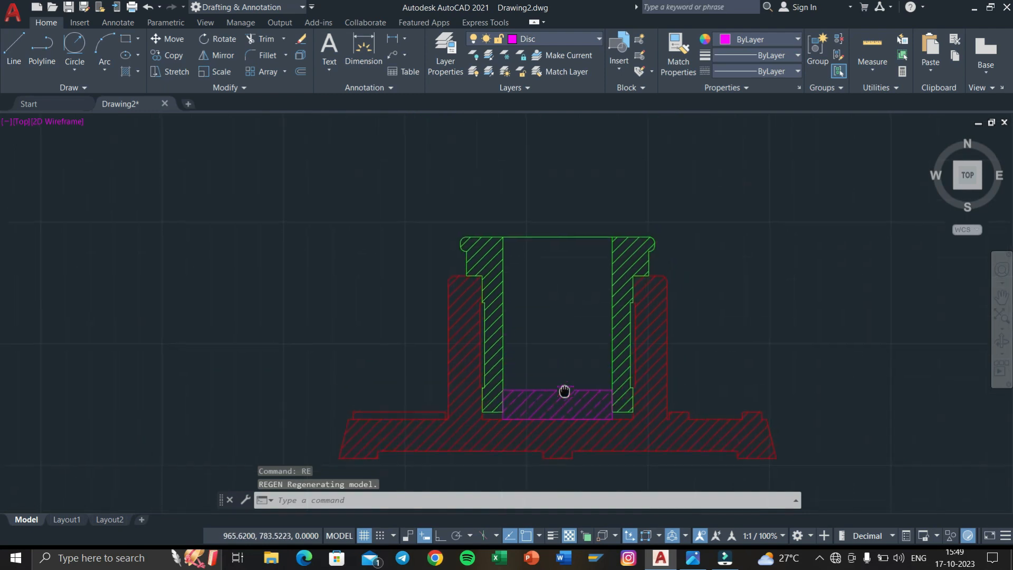
{"action": "left_click", "coordinate": [572, 272]}
{"action": "left_click", "coordinate": [549, 238]}
{"action": "key", "text": "Escape"}
{"action": "key", "text": "Escape"}
{"action": "key", "text": "Escape"}
{"action": "key", "text": "Return"}
{"action": "left_click", "coordinate": [558, 268]}
{"action": "left_click", "coordinate": [558, 234]}
{"action": "key", "text": "Return"}
{"action": "left_click", "coordinate": [556, 250]}
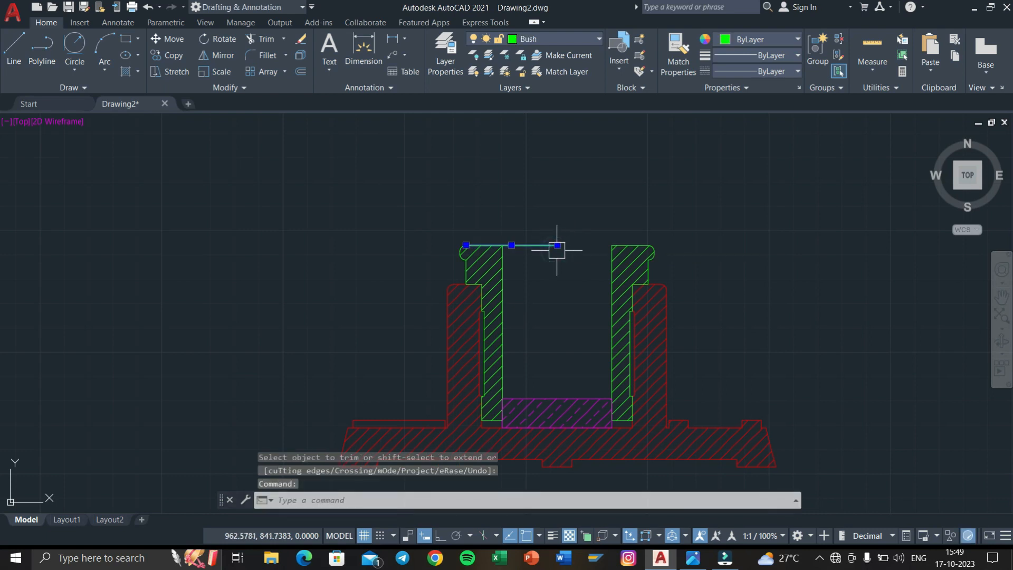
{"action": "key", "text": "Escape"}
{"action": "key", "text": "Escape"}
{"action": "type", "text": "tr"}
{"action": "key", "text": "Return"}
{"action": "scroll", "coordinate": [544, 256], "scroll_direction": "down", "scroll_amount": 5}
{"action": "key", "text": "Escape"}
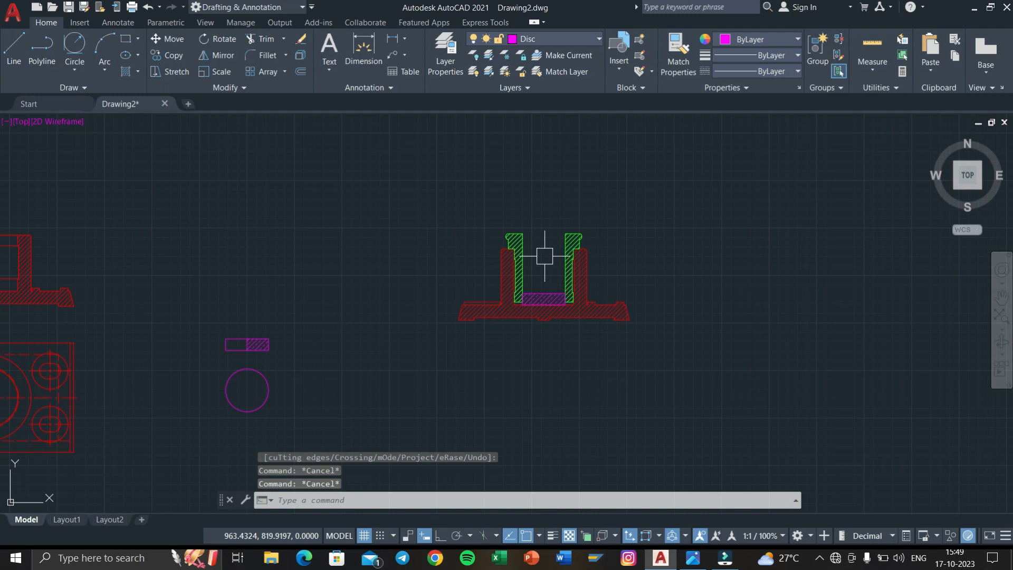
Step: Check in the reference front elevation how the shaft sits in the bush above the disc
{"action": "mouse_move", "coordinate": [422, 347]}
{"action": "middle_mouse_down"}
{"action": "mouse_move", "coordinate": [606, 298]}
{"action": "mouse_move", "coordinate": [778, 206]}
{"action": "middle_mouse_up"}
{"action": "middle_click_drag", "start_coordinate": [632, 284], "coordinate": [728, 165]}
{"action": "key", "text": "super+Tab"}
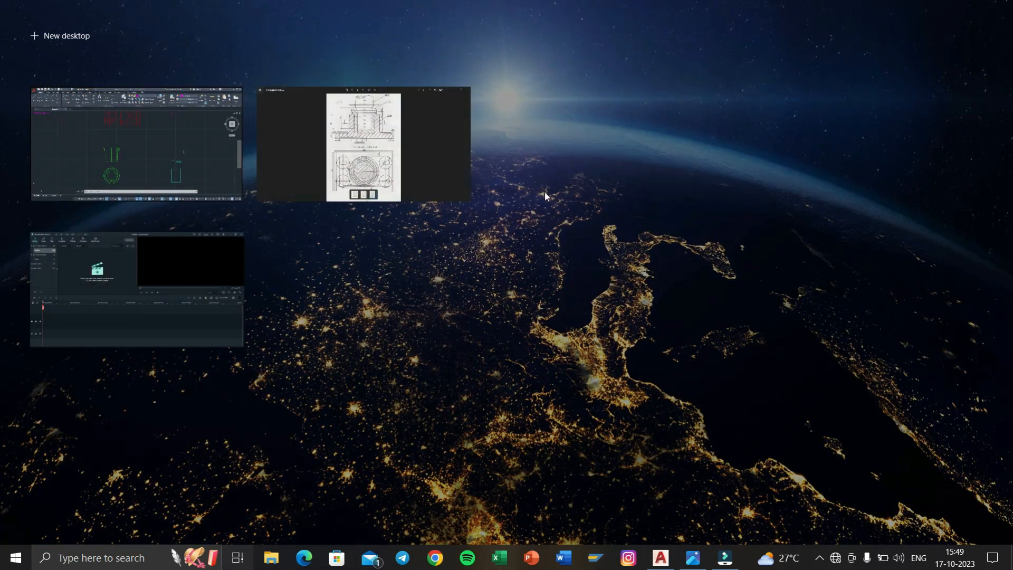
{"action": "left_click", "coordinate": [467, 185]}
{"action": "key", "text": "super+Tab"}
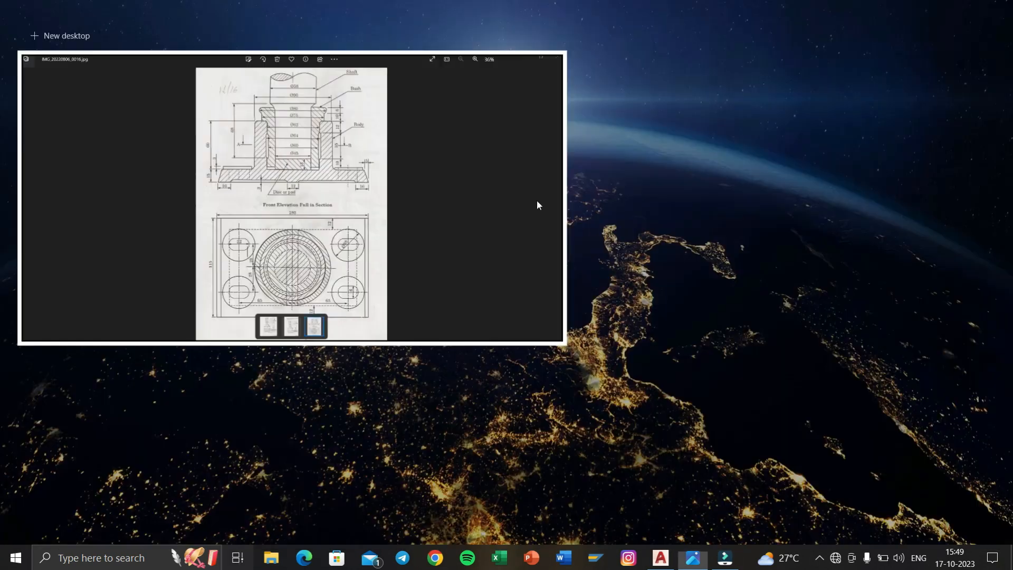
{"action": "left_click", "coordinate": [438, 176]}
Step: Copy the shaft's front view from its lower right corner to the disc's upper right corner in the assembly
{"action": "middle_click_drag", "start_coordinate": [714, 398], "coordinate": [634, 376]}
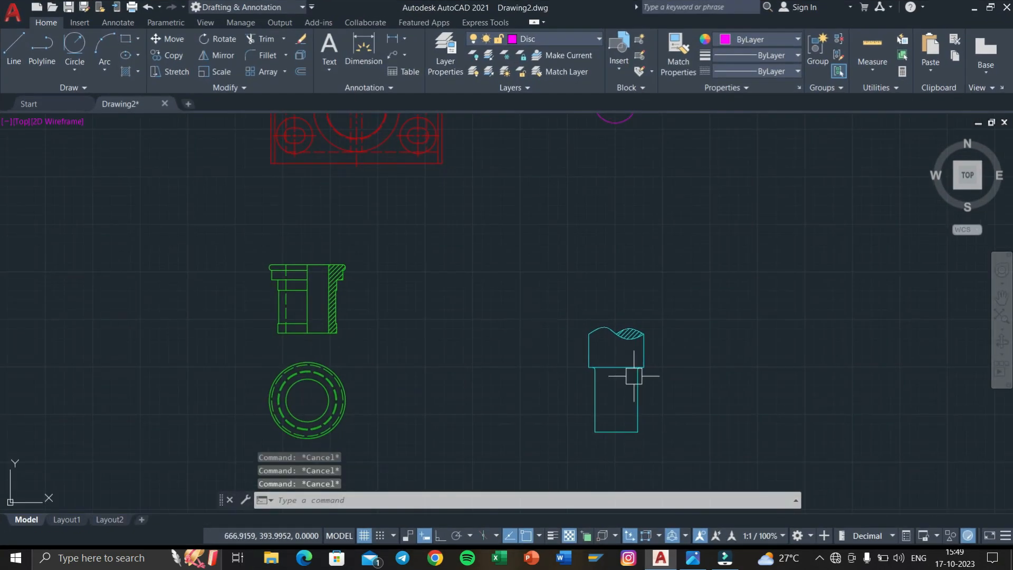
{"action": "left_click", "coordinate": [542, 276]}
{"action": "type", "text": "co"}
{"action": "key", "text": "Return"}
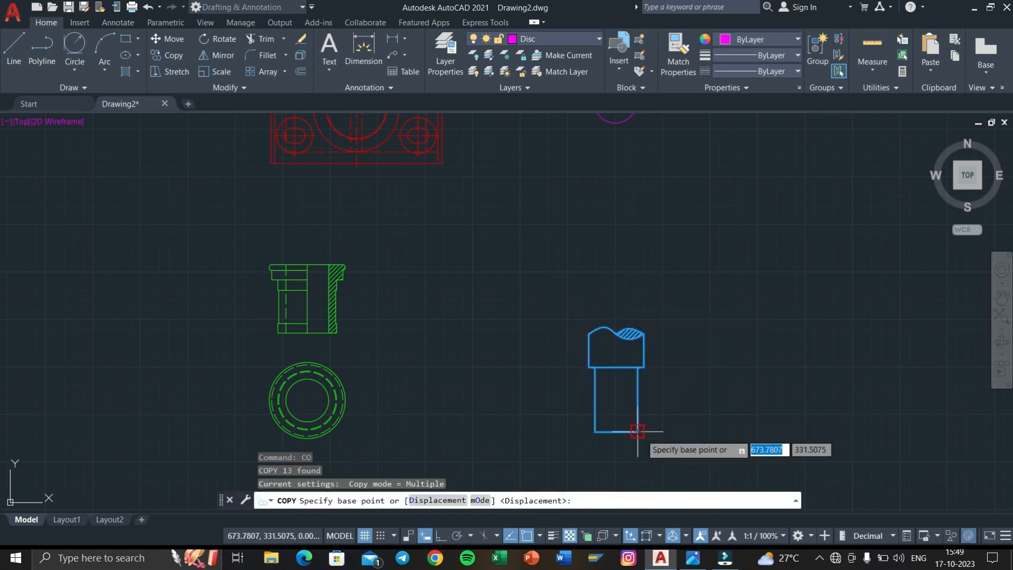
{"action": "left_click", "coordinate": [638, 431]}
{"action": "middle_click_drag", "start_coordinate": [664, 304], "coordinate": [397, 469]}
{"action": "middle_click_drag", "start_coordinate": [636, 176], "coordinate": [517, 285]}
{"action": "scroll", "coordinate": [517, 285], "scroll_direction": "up", "scroll_amount": 4}
{"action": "scroll", "coordinate": [590, 288], "scroll_direction": "up", "scroll_amount": 4}
{"action": "left_click", "coordinate": [607, 282]}
{"action": "scroll", "coordinate": [596, 280], "scroll_direction": "down", "scroll_amount": 6}
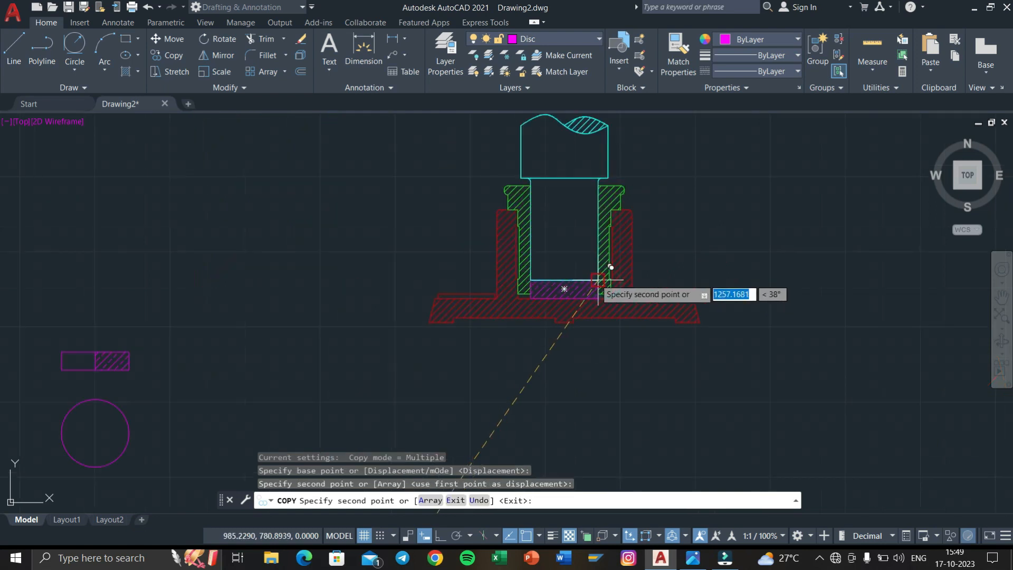
{"action": "key", "text": "Escape"}
{"action": "key", "text": "Escape"}
{"action": "key", "text": "Escape"}
Step: Examine the plan view under the front elevation in the reference image and return to the drawing
{"action": "mouse_move", "coordinate": [435, 320]}
{"action": "middle_mouse_down"}
{"action": "mouse_move", "coordinate": [353, 321]}
{"action": "mouse_move", "coordinate": [281, 384]}
{"action": "mouse_move", "coordinate": [385, 305]}
{"action": "middle_mouse_up"}
{"action": "scroll", "coordinate": [371, 342], "scroll_direction": "down", "scroll_amount": 2}
{"action": "scroll", "coordinate": [463, 301], "scroll_direction": "down", "scroll_amount": 2}
{"action": "middle_click_drag", "start_coordinate": [464, 301], "coordinate": [482, 295]}
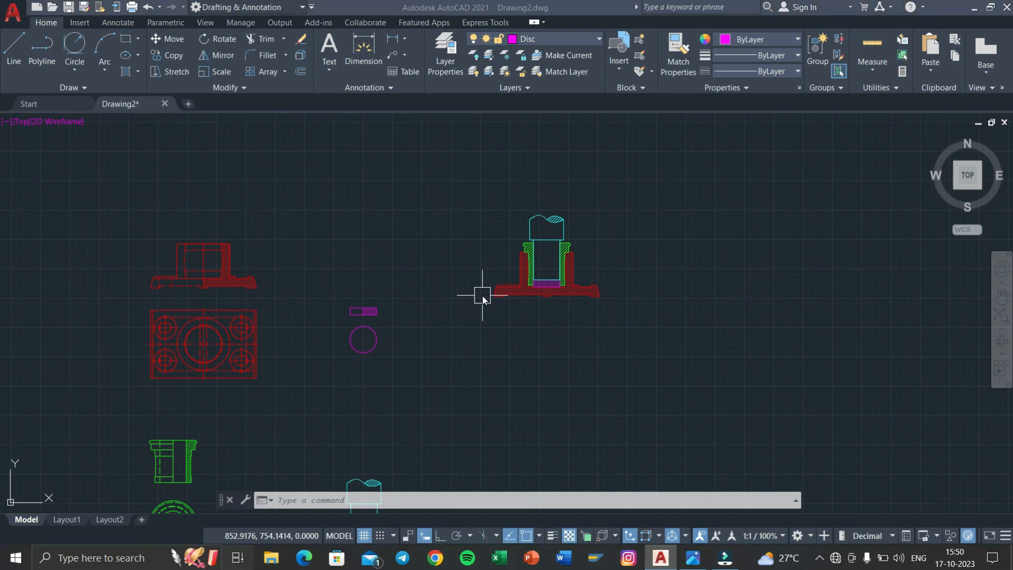
{"action": "key", "text": "super+Tab"}
{"action": "left_click", "coordinate": [435, 170]}
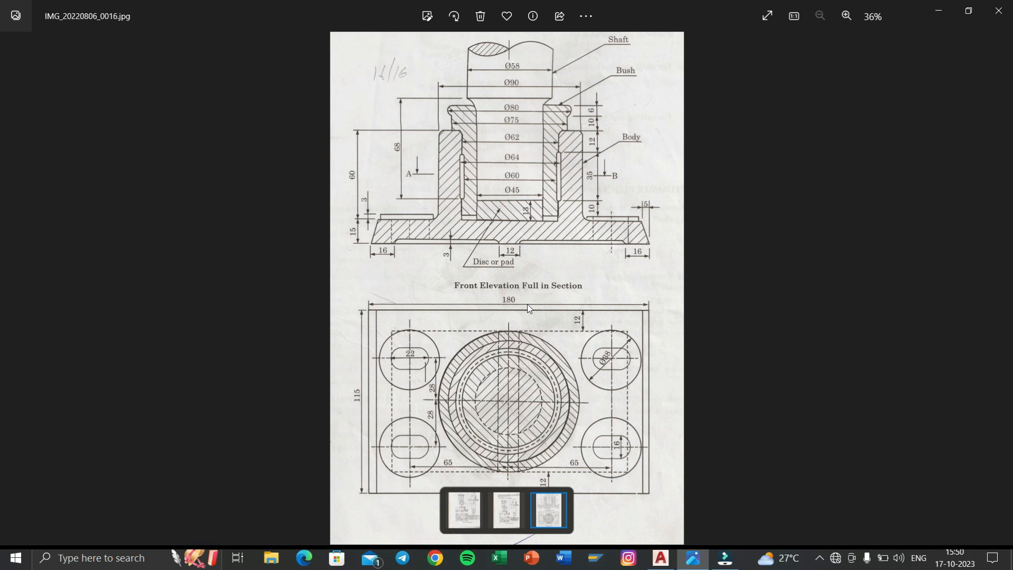
{"action": "key", "text": "super+Tab"}
{"action": "left_click", "coordinate": [359, 182]}
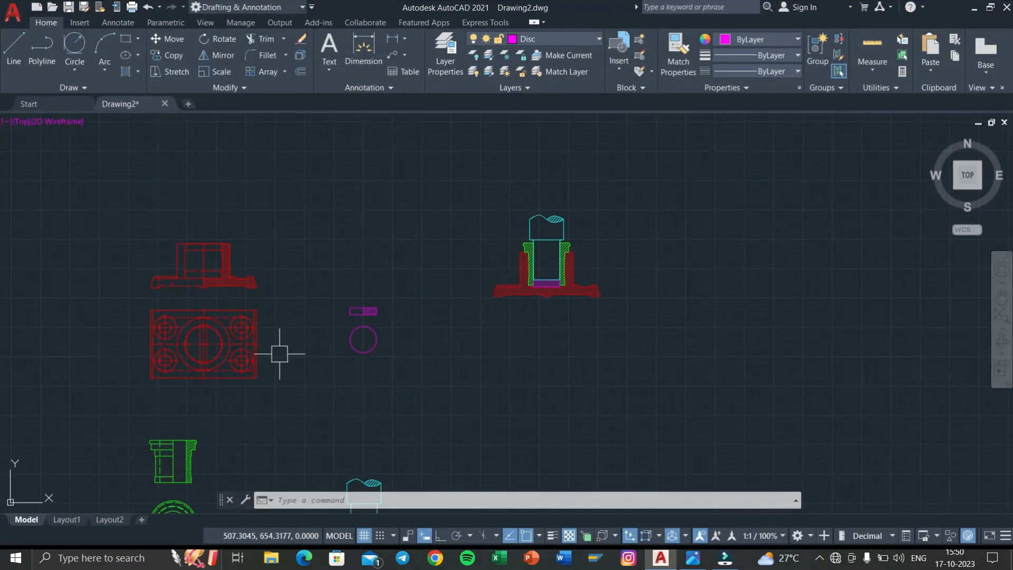
Step: Copy the body's top view from its upper left corner to the area directly below the front elevation assembly, aligned with its base
{"action": "left_click", "coordinate": [279, 404]}
{"action": "left_click", "coordinate": [136, 303]}
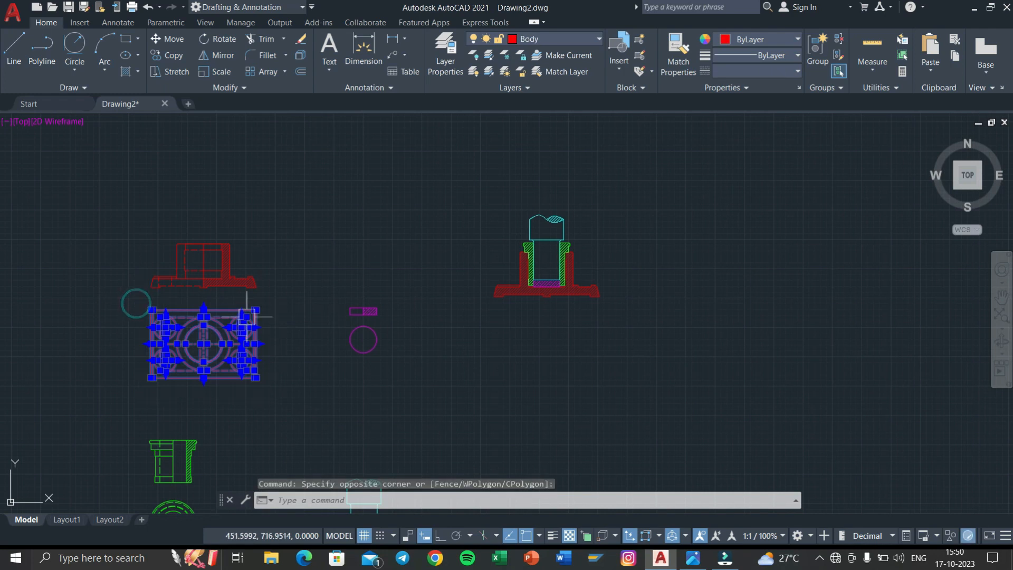
{"action": "type", "text": "co"}
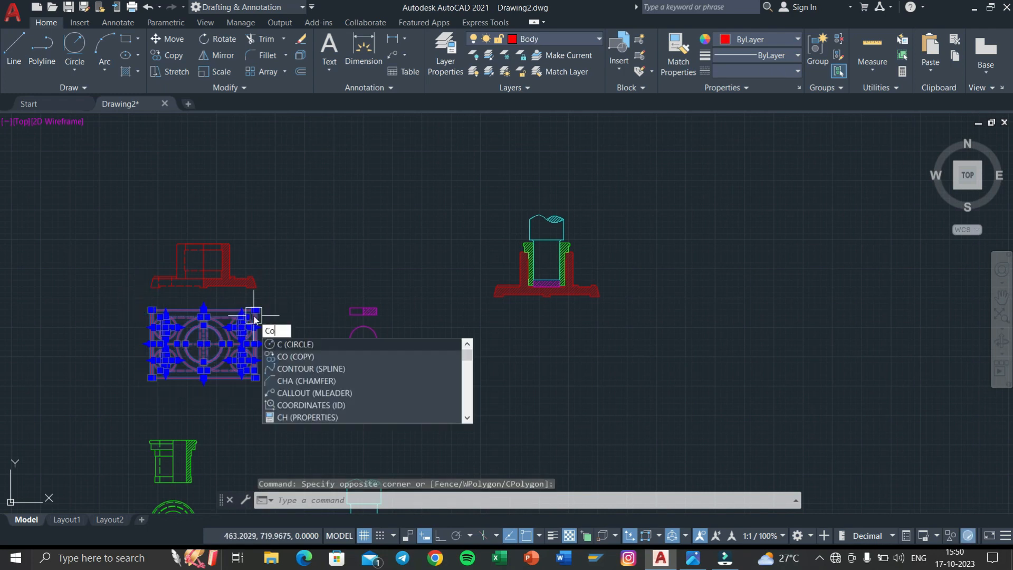
{"action": "key", "text": "Return"}
{"action": "left_click", "coordinate": [151, 309]}
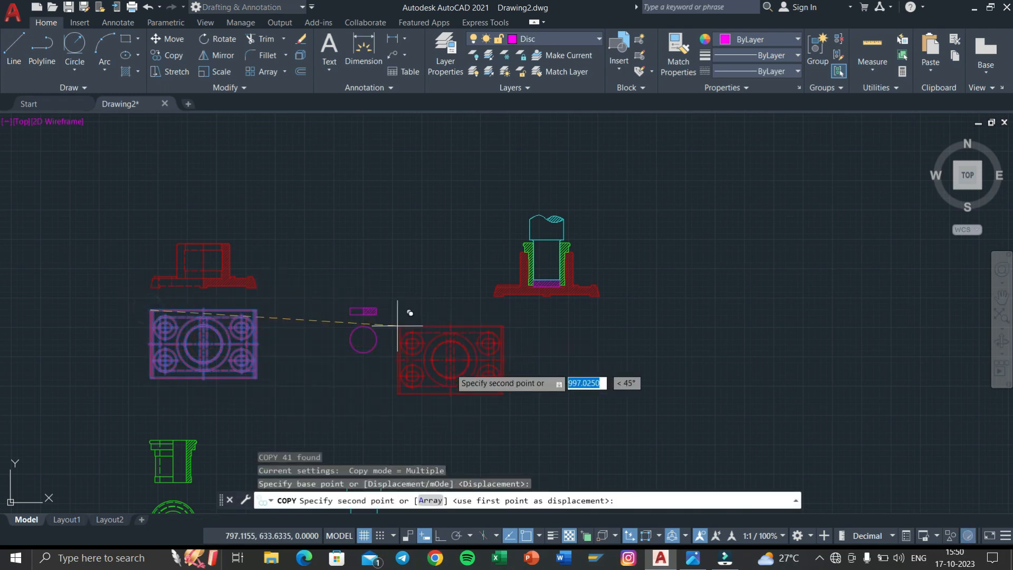
{"action": "scroll", "coordinate": [499, 330], "scroll_direction": "up", "scroll_amount": 4}
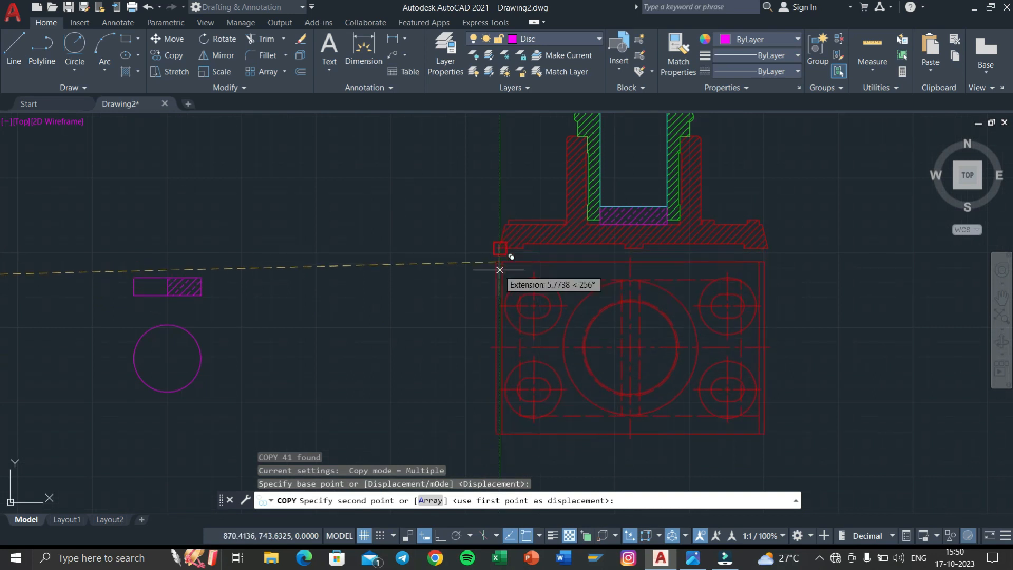
{"action": "middle_click_drag", "start_coordinate": [622, 326], "coordinate": [411, 326]}
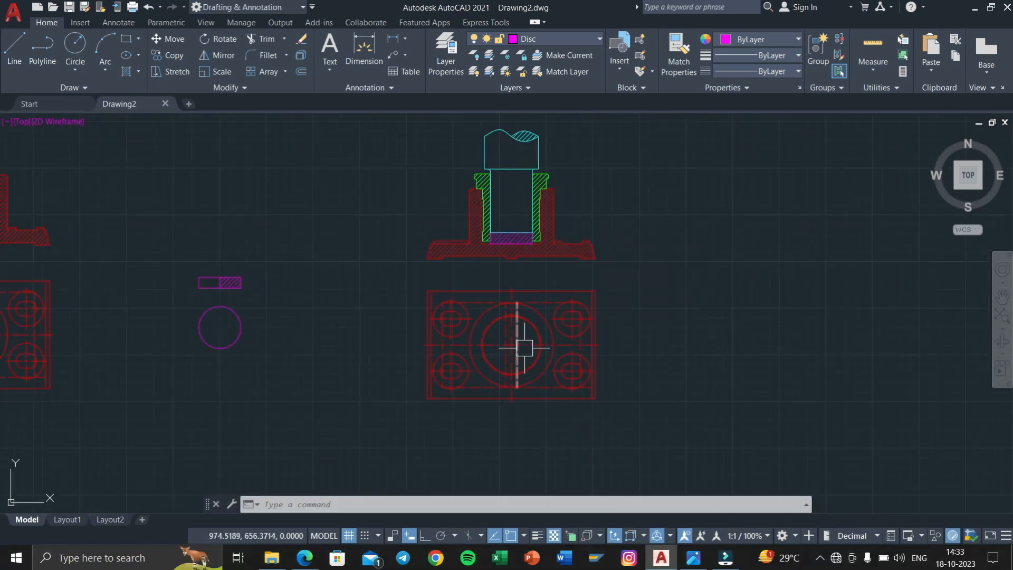
{"action": "mouse_move", "coordinate": [525, 347]}
{"action": "middle_mouse_down"}
{"action": "mouse_move", "coordinate": [536, 300]}
{"action": "mouse_move", "coordinate": [526, 335]}
{"action": "middle_mouse_up"}
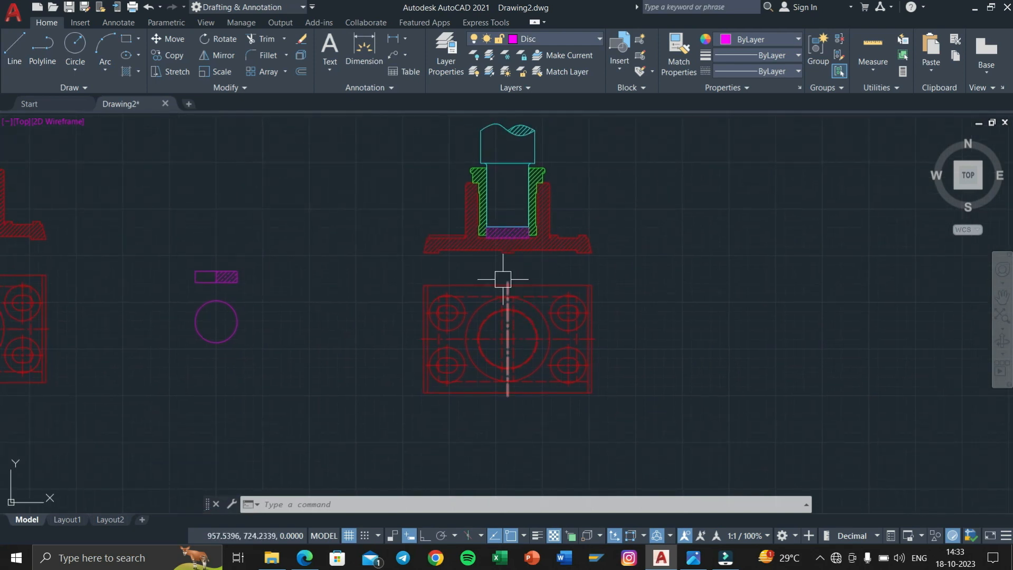
Step: Make Bush the current layer and draw a vertical construction line through the bush's recessed outer wall on the right side of the front elevation
{"action": "middle_click_drag", "start_coordinate": [495, 309], "coordinate": [453, 357]}
{"action": "scroll", "coordinate": [454, 328], "scroll_direction": "down", "scroll_amount": 2}
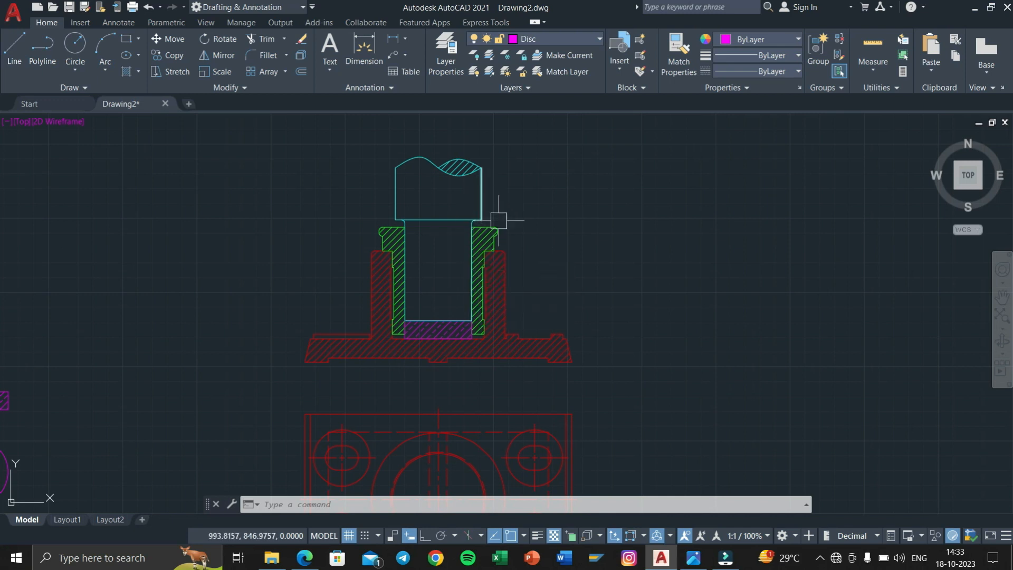
{"action": "scroll", "coordinate": [492, 294], "scroll_direction": "up", "scroll_amount": 2}
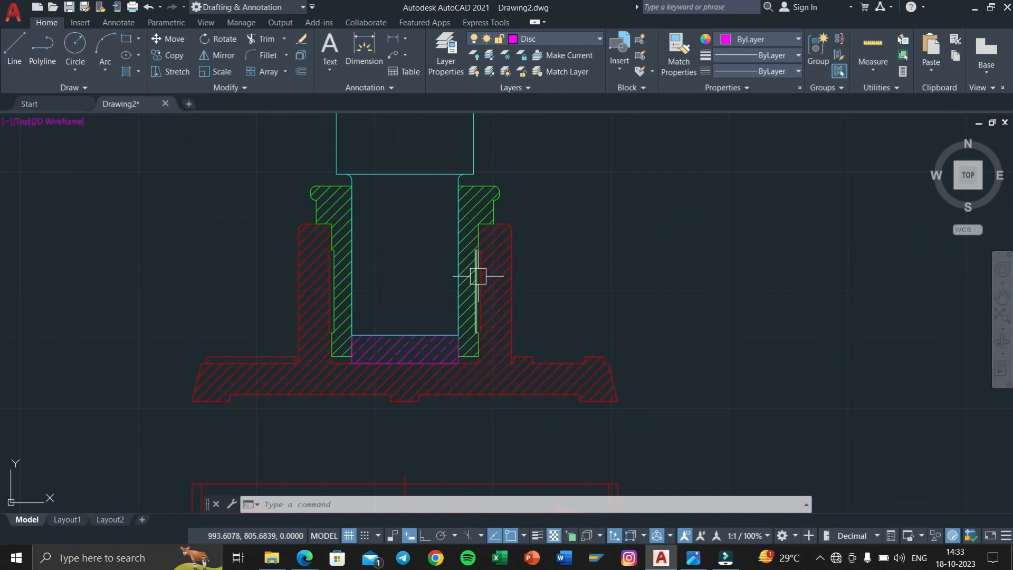
{"action": "left_click", "coordinate": [552, 39]}
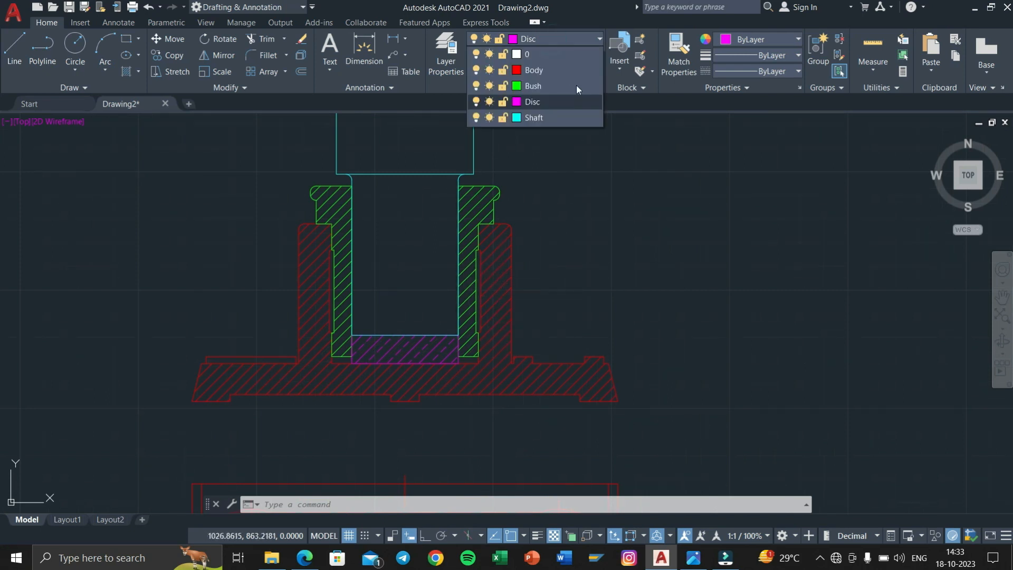
{"action": "left_click", "coordinate": [539, 88]}
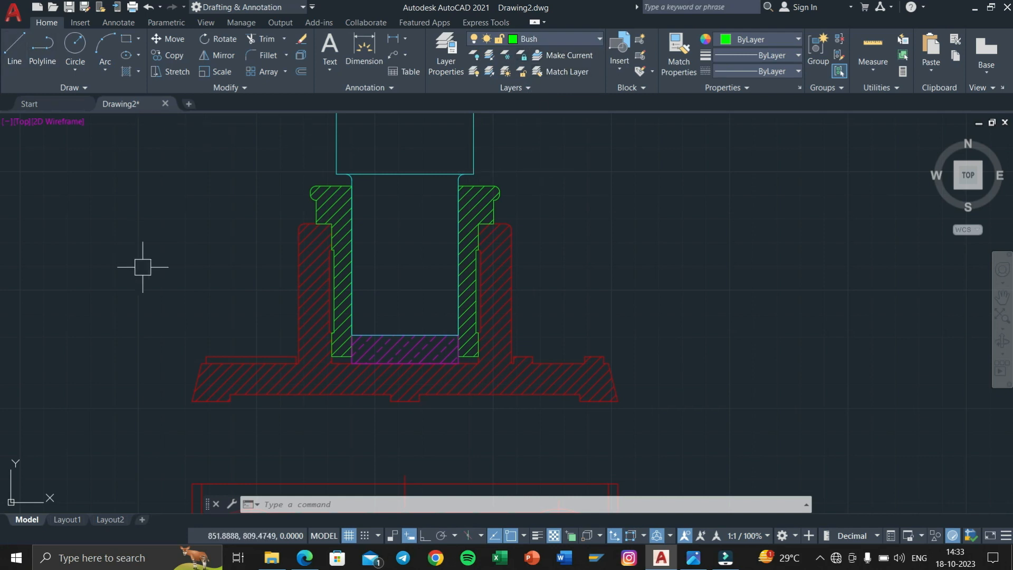
{"action": "type", "text": "xl"}
{"action": "key", "text": "Return"}
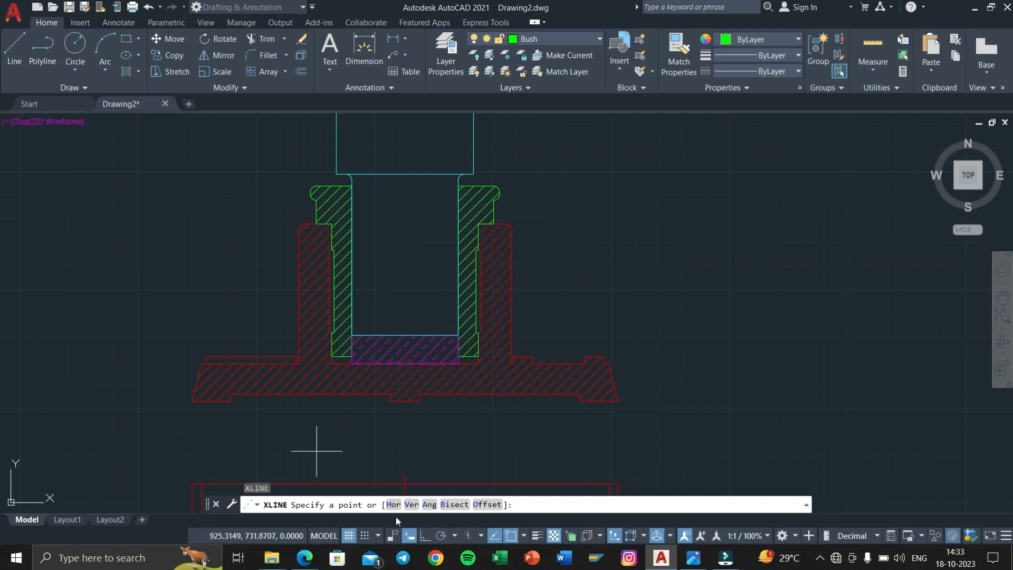
{"action": "left_click", "coordinate": [414, 506]}
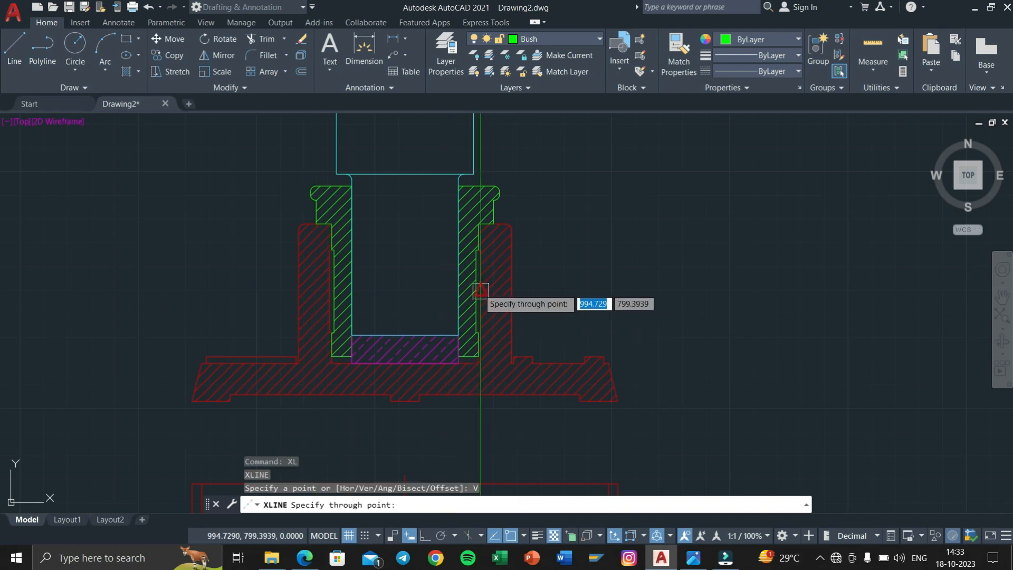
{"action": "scroll", "coordinate": [475, 348], "scroll_direction": "up", "scroll_amount": 2}
{"action": "scroll", "coordinate": [486, 329], "scroll_direction": "up", "scroll_amount": 4}
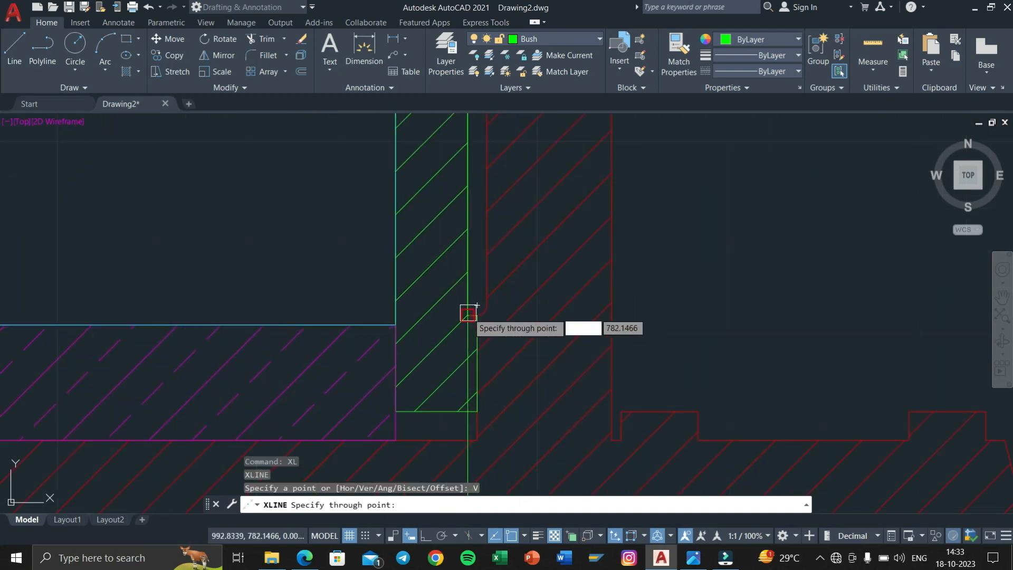
{"action": "left_click", "coordinate": [467, 315]}
Step: Draw vertical construction lines through the right edge of the bush's flange and the outermost point of its rounded collar
{"action": "scroll", "coordinate": [475, 314], "scroll_direction": "down", "scroll_amount": 3}
{"action": "scroll", "coordinate": [476, 403], "scroll_direction": "up", "scroll_amount": 5}
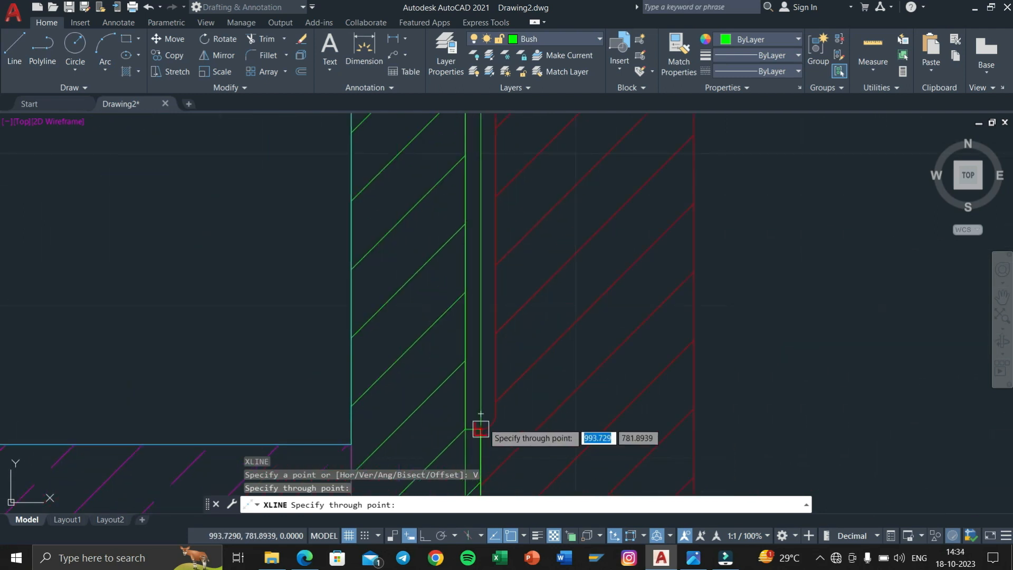
{"action": "scroll", "coordinate": [480, 428], "scroll_direction": "down", "scroll_amount": 3}
{"action": "scroll", "coordinate": [495, 384], "scroll_direction": "up", "scroll_amount": 4}
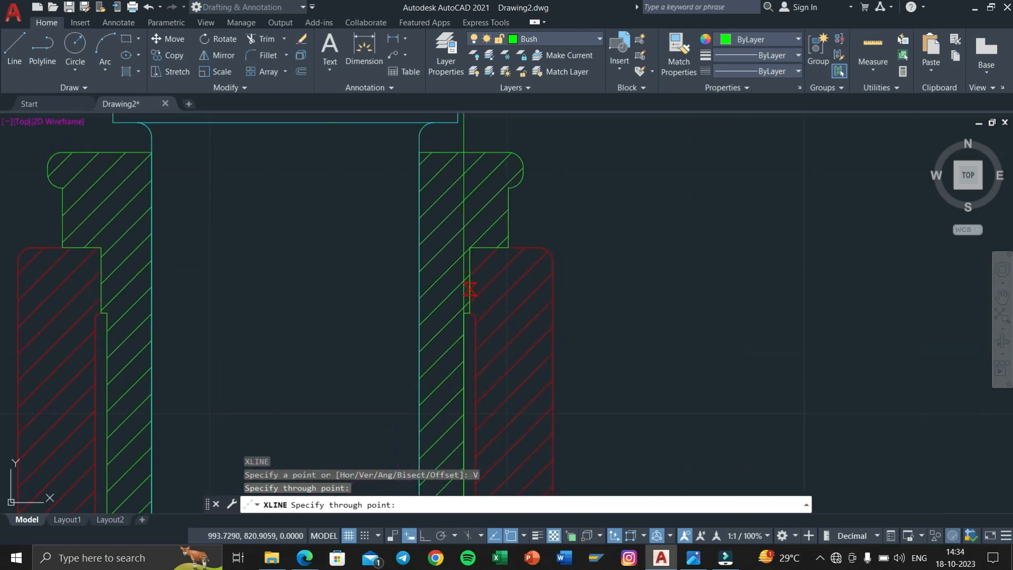
{"action": "middle_click_drag", "start_coordinate": [471, 289], "coordinate": [479, 351]}
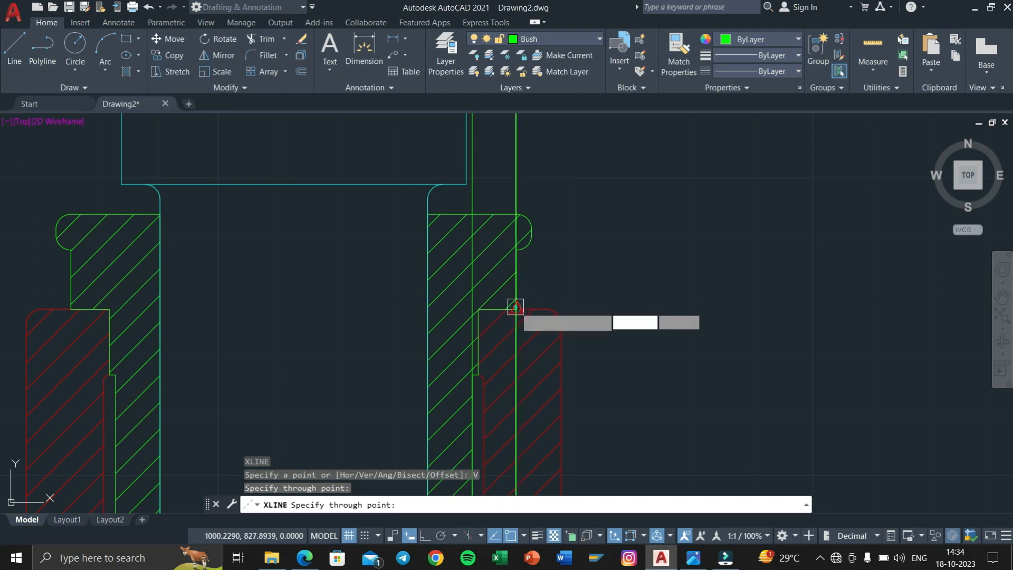
{"action": "left_click", "coordinate": [515, 306]}
{"action": "scroll", "coordinate": [530, 239], "scroll_direction": "up", "scroll_amount": 2}
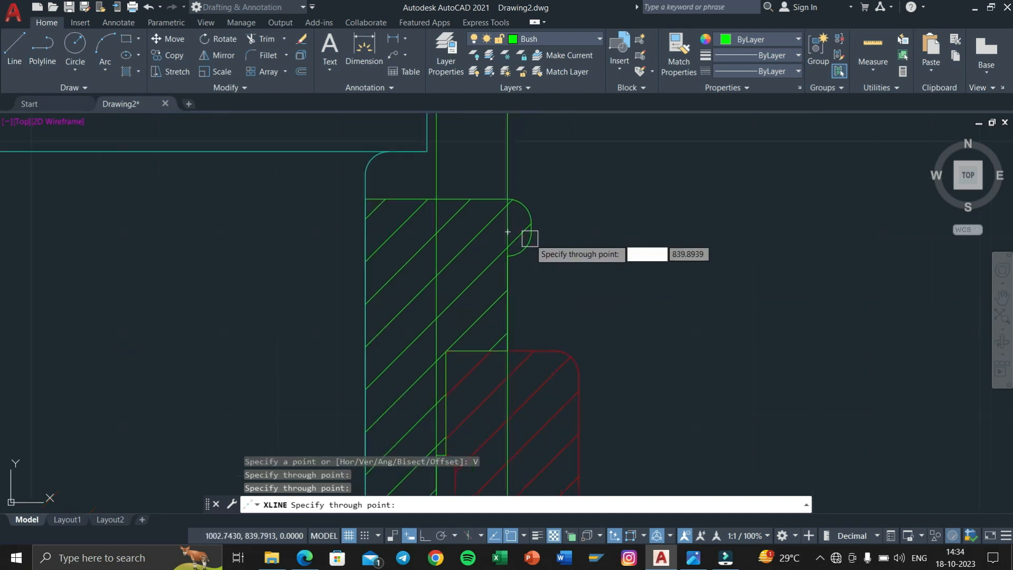
{"action": "left_click", "coordinate": [531, 227]}
Step: Add vertical construction lines through both inner walls of the bush and its recessed outer wall on the left side
{"action": "scroll", "coordinate": [545, 254], "scroll_direction": "down", "scroll_amount": 3}
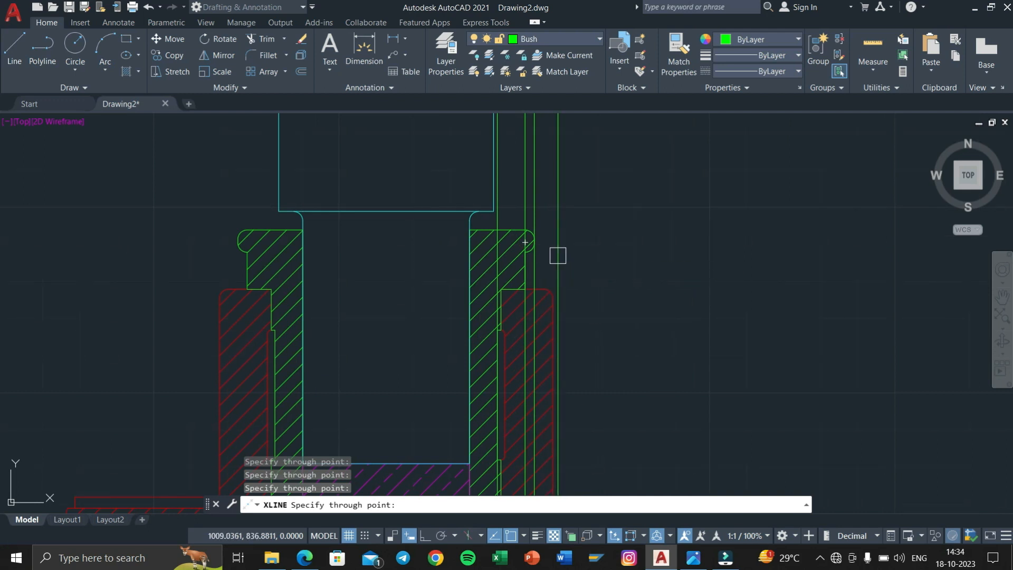
{"action": "middle_click_drag", "start_coordinate": [520, 408], "coordinate": [535, 287]}
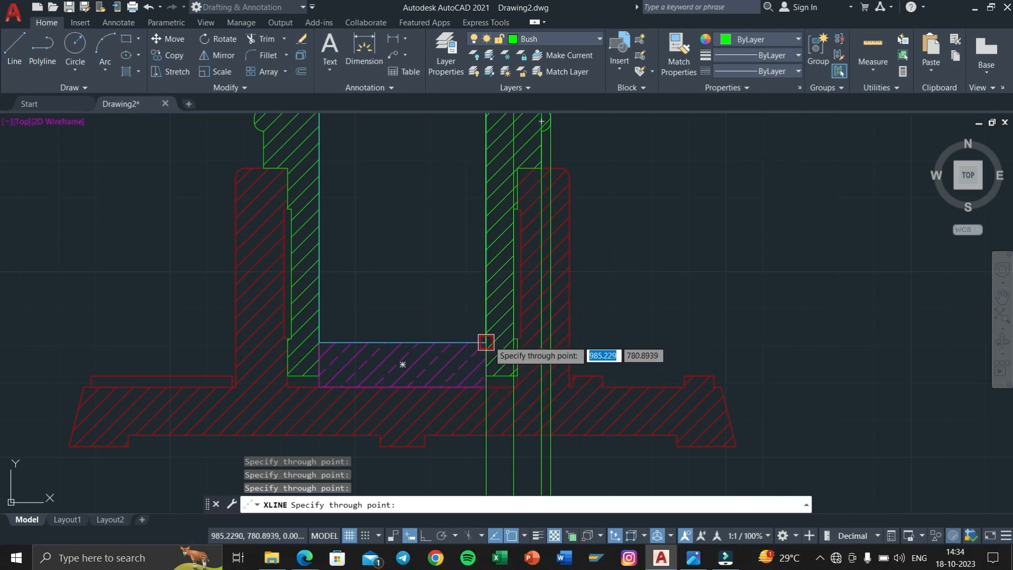
{"action": "scroll", "coordinate": [294, 375], "scroll_direction": "up", "scroll_amount": 4}
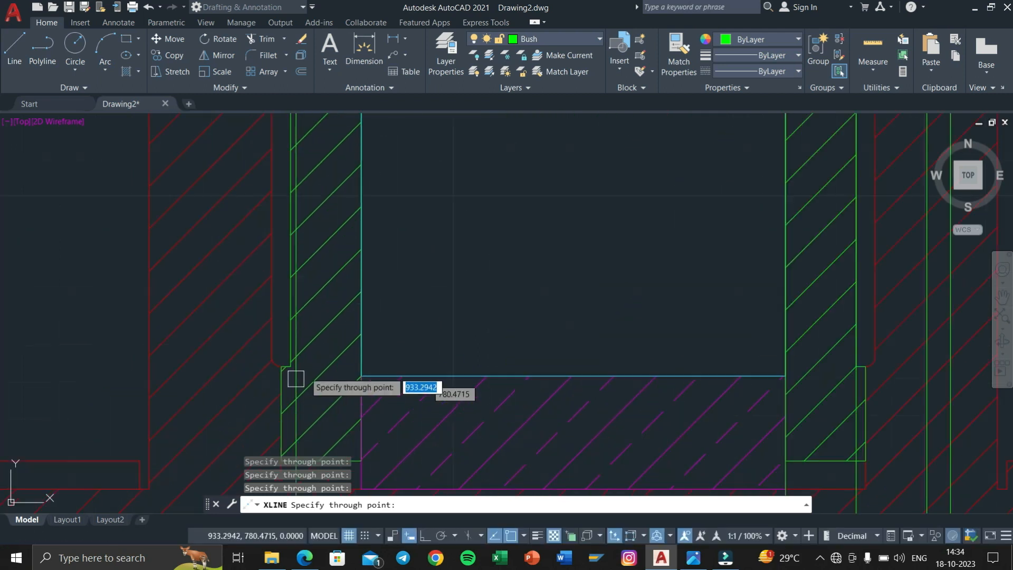
{"action": "middle_click_drag", "start_coordinate": [386, 304], "coordinate": [409, 332]}
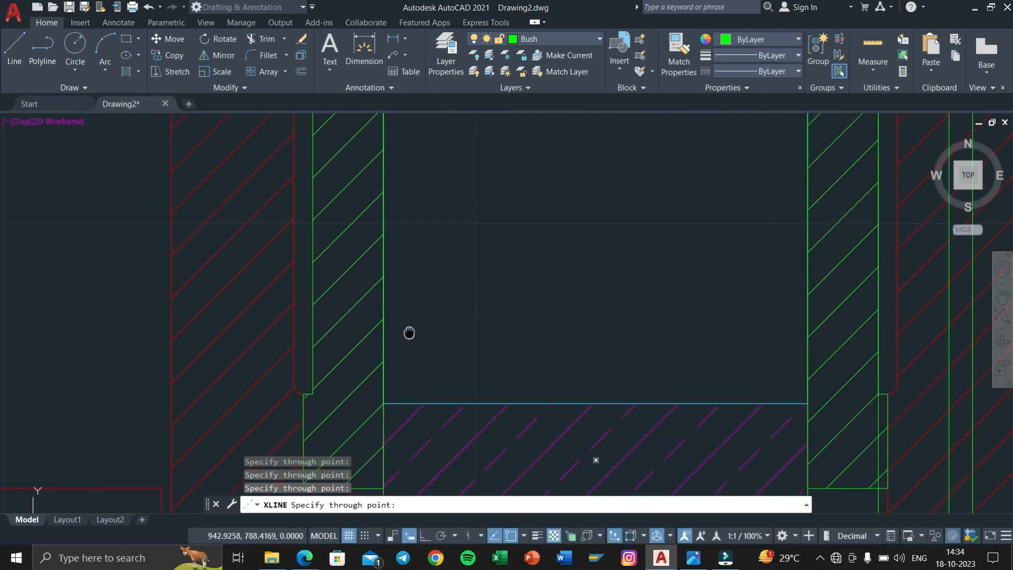
{"action": "middle_click_drag", "start_coordinate": [305, 400], "coordinate": [357, 323]}
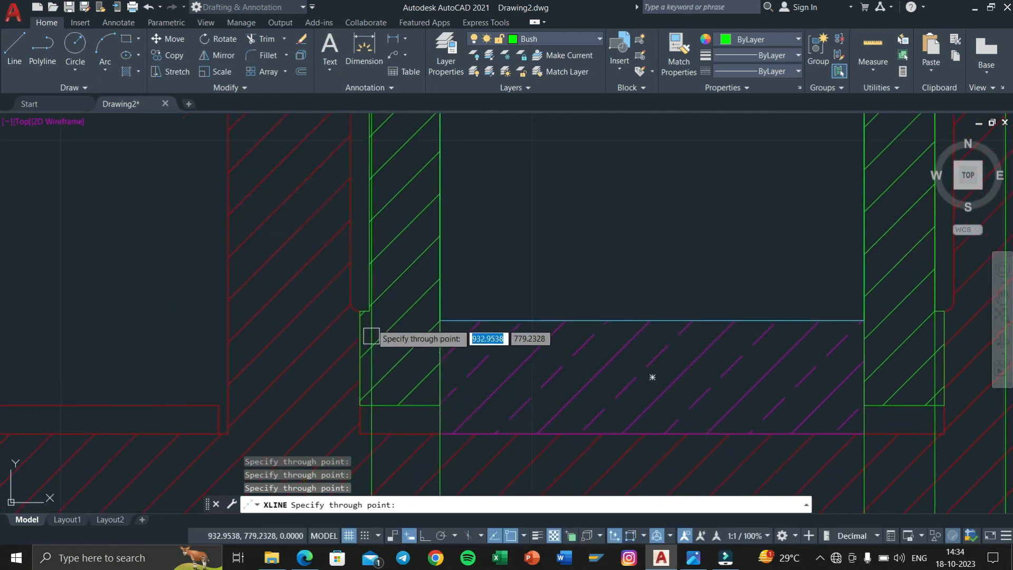
Step: Draw vertical construction lines through the left edge of the bush's flange and the outermost point of its left collar
{"action": "scroll", "coordinate": [372, 311], "scroll_direction": "down", "scroll_amount": 4}
{"action": "scroll", "coordinate": [395, 288], "scroll_direction": "up", "scroll_amount": 4}
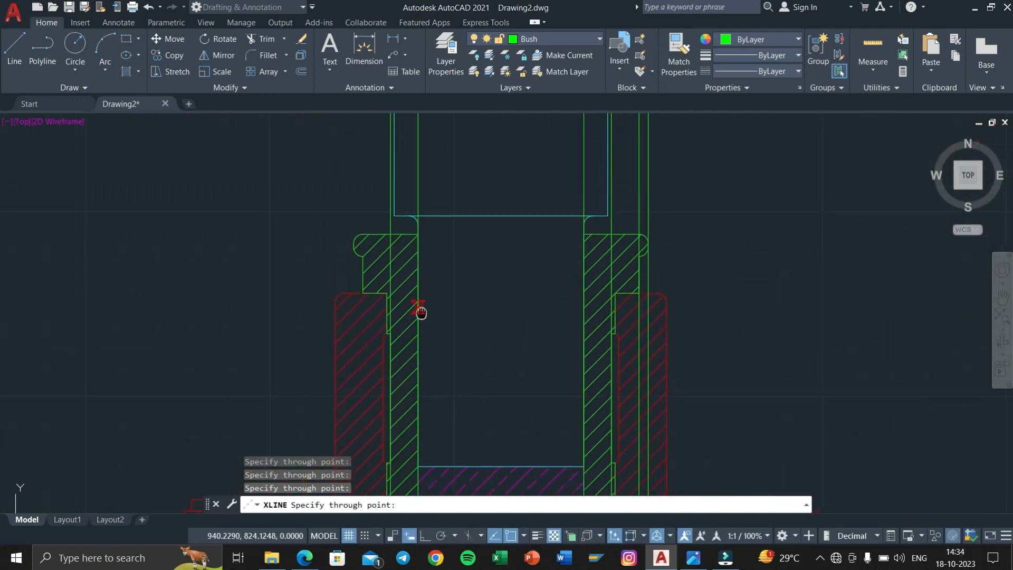
{"action": "scroll", "coordinate": [418, 310], "scroll_direction": "up", "scroll_amount": 4}
{"action": "scroll", "coordinate": [665, 327], "scroll_direction": "down", "scroll_amount": 2}
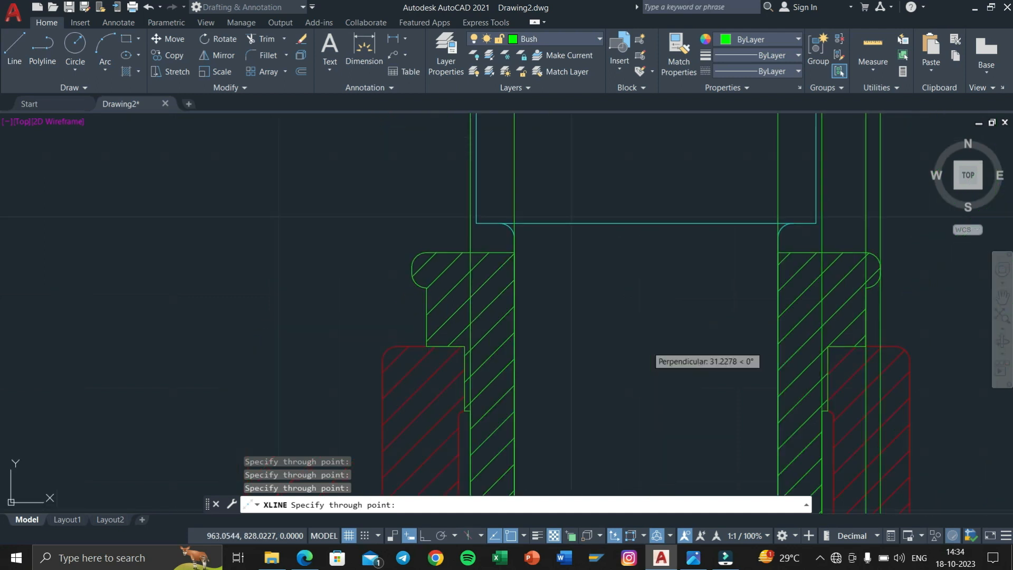
{"action": "scroll", "coordinate": [498, 316], "scroll_direction": "up", "scroll_amount": 3}
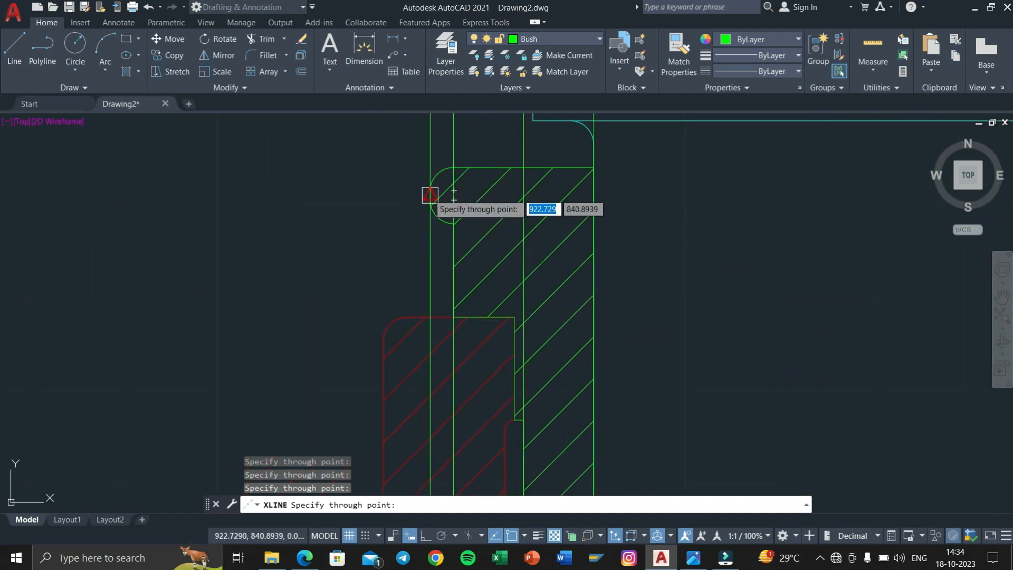
{"action": "scroll", "coordinate": [542, 228], "scroll_direction": "down", "scroll_amount": 4}
{"action": "key", "text": "Escape"}
{"action": "key", "text": "Escape"}
{"action": "key", "text": "Escape"}
{"action": "mouse_move", "coordinate": [589, 259]}
{"action": "middle_mouse_down"}
{"action": "mouse_move", "coordinate": [597, 163]}
{"action": "mouse_move", "coordinate": [592, 263]}
{"action": "mouse_move", "coordinate": [581, 212]}
{"action": "middle_mouse_up"}
{"action": "left_click", "coordinate": [69, 55]}
{"action": "scroll", "coordinate": [536, 431], "scroll_direction": "up", "scroll_amount": 2}
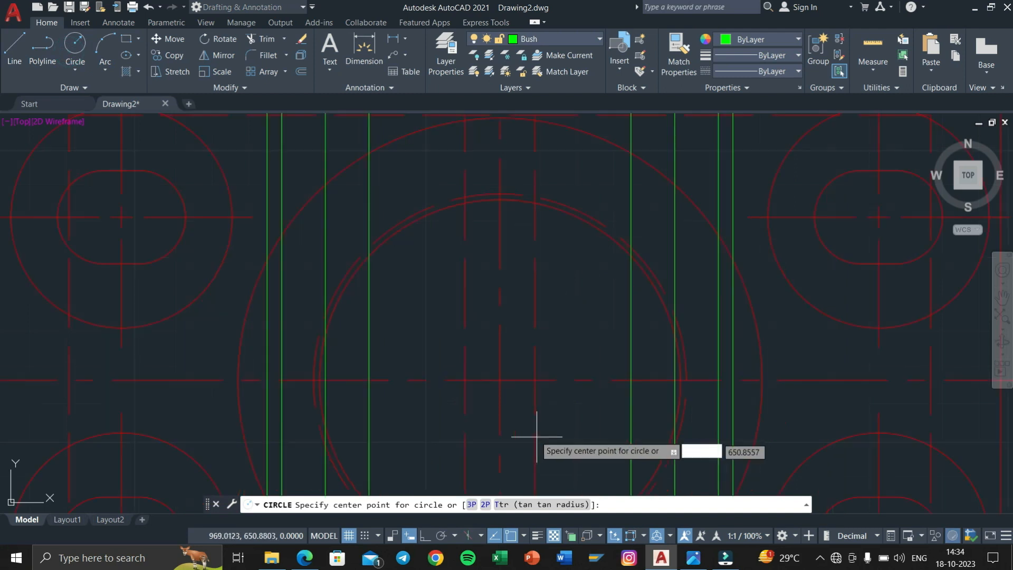
{"action": "left_click", "coordinate": [501, 380]}
{"action": "scroll", "coordinate": [527, 383], "scroll_direction": "up", "scroll_amount": 2}
{"action": "scroll", "coordinate": [580, 384], "scroll_direction": "down", "scroll_amount": 4}
{"action": "scroll", "coordinate": [633, 380], "scroll_direction": "down", "scroll_amount": 2}
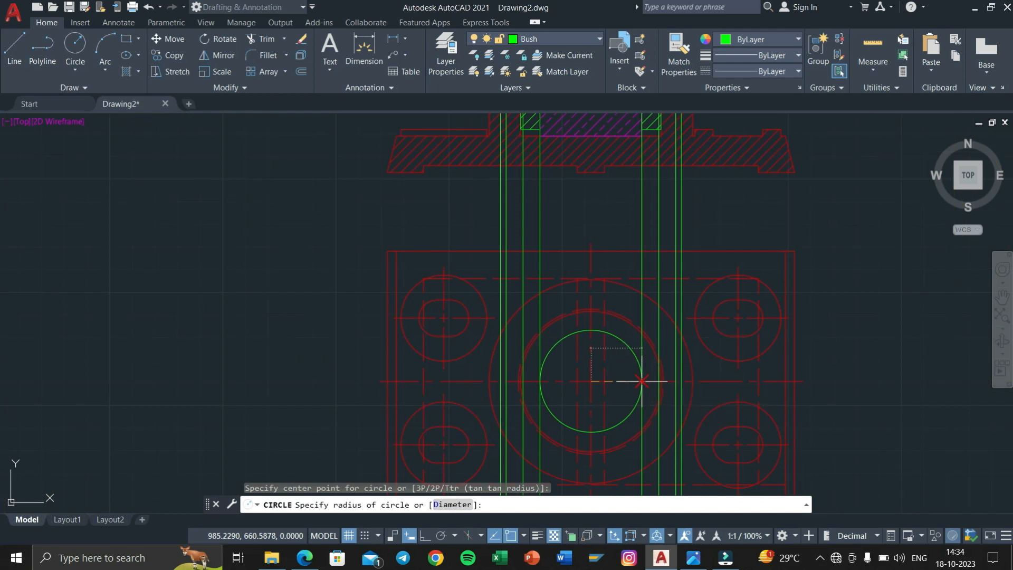
{"action": "left_click", "coordinate": [642, 381]}
{"action": "mouse_move", "coordinate": [626, 369]}
{"action": "middle_mouse_down"}
{"action": "mouse_move", "coordinate": [627, 493]}
{"action": "mouse_move", "coordinate": [615, 364]}
{"action": "middle_mouse_up"}
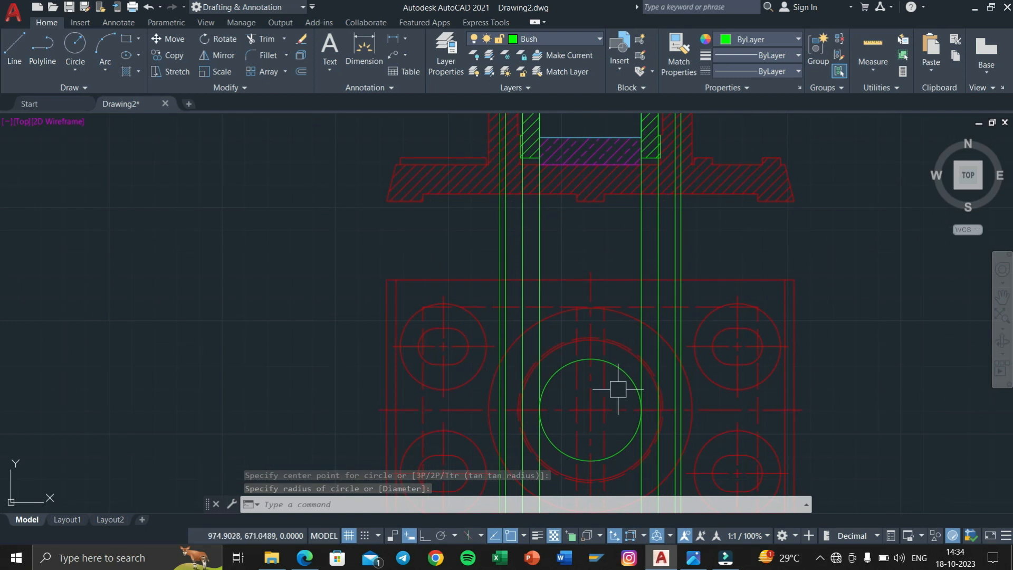
{"action": "left_click", "coordinate": [622, 370]}
{"action": "key", "text": "Delete"}
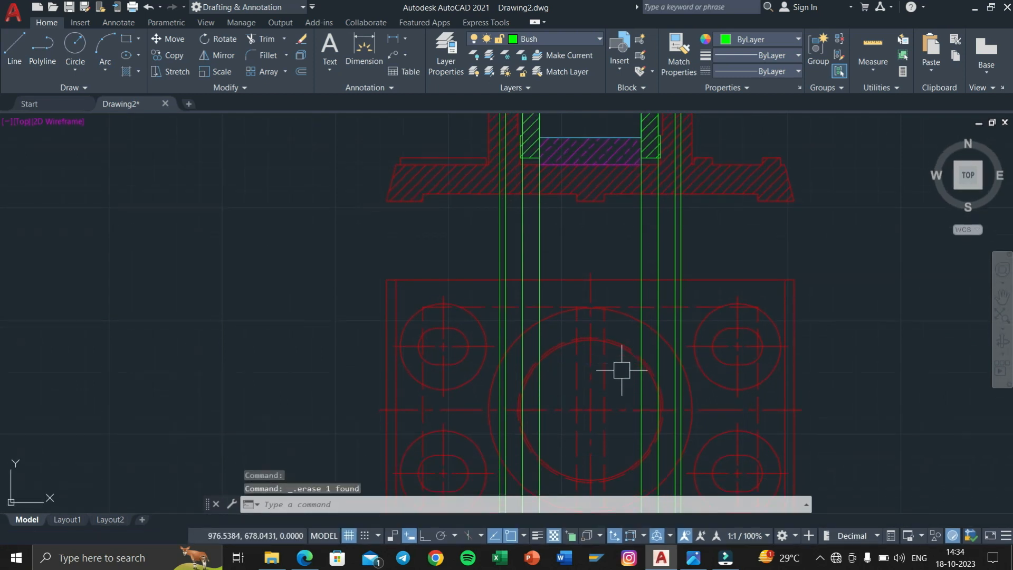
Step: On the Shaft layer, draw a 22.5 radius circle at the plan view's centre, out to the projected inner wall of the bush
{"action": "left_click", "coordinate": [548, 39]}
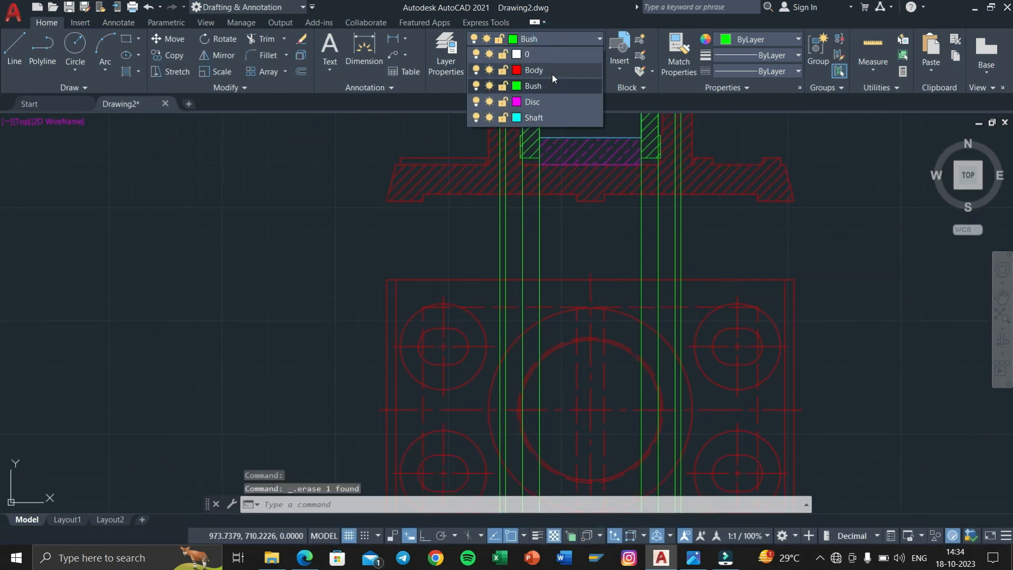
{"action": "left_click", "coordinate": [536, 116]}
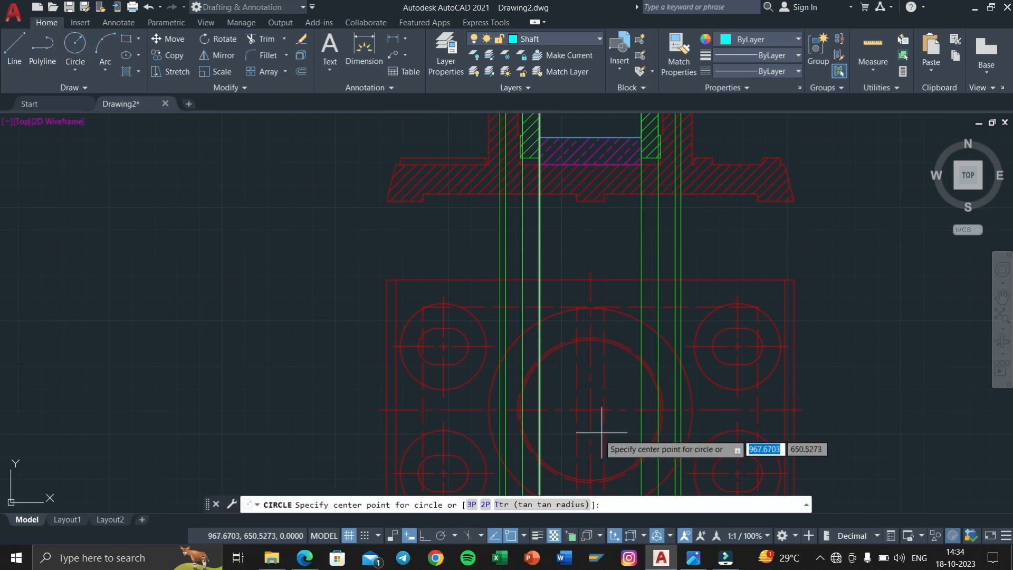
{"action": "left_click", "coordinate": [590, 413]}
{"action": "left_click", "coordinate": [642, 409]}
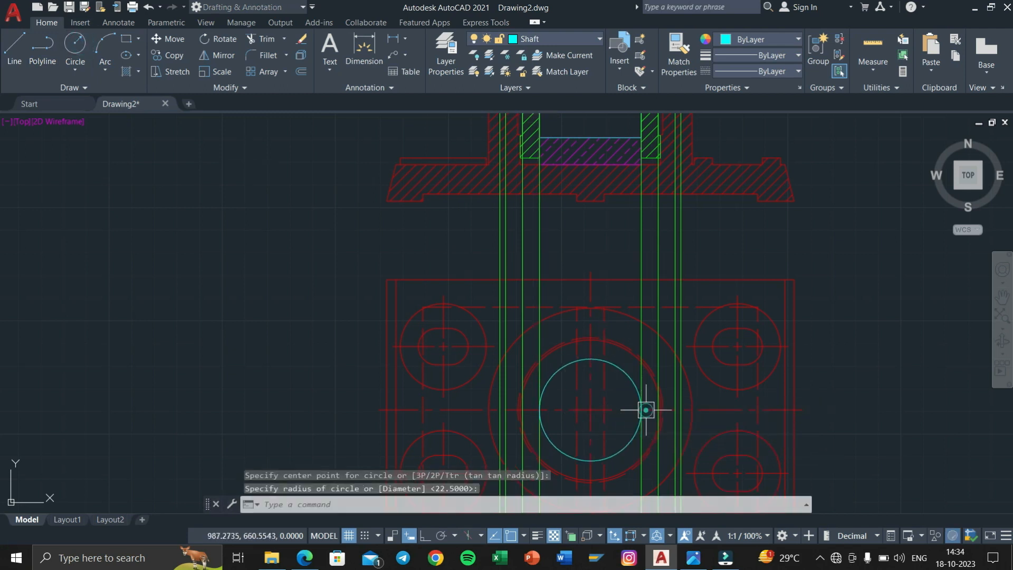
Step: On the Bush layer, draw a concentric circle of radius 30 in the plan view, out to the projected outer wall of the bush
{"action": "left_click", "coordinate": [546, 40]}
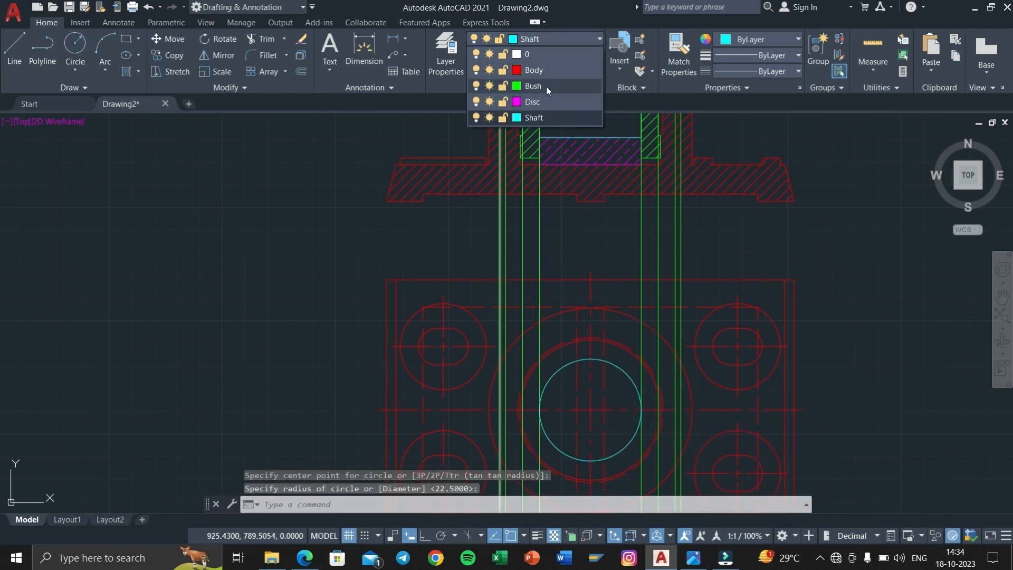
{"action": "left_click", "coordinate": [546, 86]}
{"action": "left_click", "coordinate": [75, 44]}
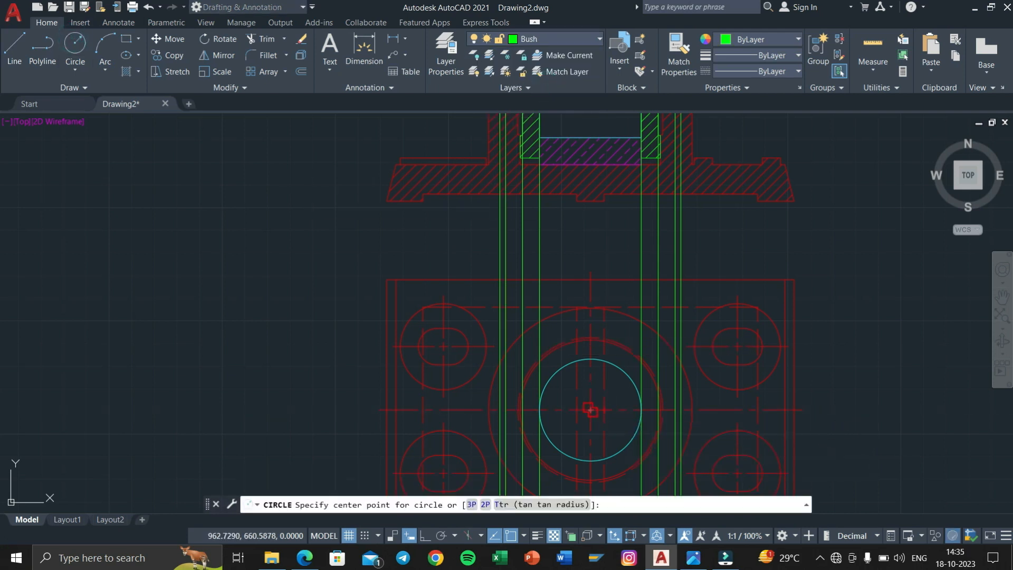
{"action": "left_click", "coordinate": [591, 410]}
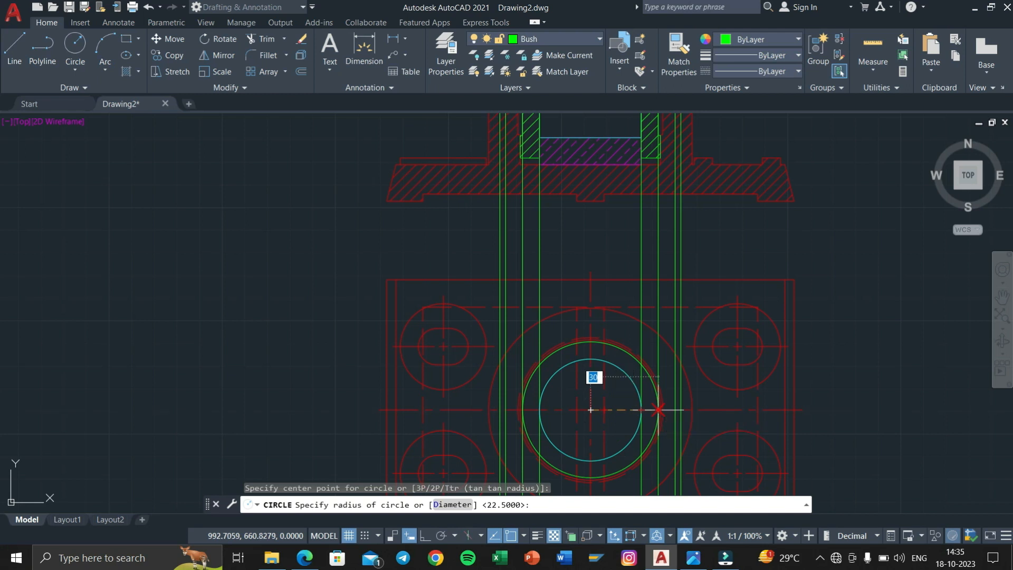
{"action": "scroll", "coordinate": [659, 409], "scroll_direction": "up", "scroll_amount": 4}
{"action": "left_click", "coordinate": [658, 411]}
{"action": "scroll", "coordinate": [654, 370], "scroll_direction": "down", "scroll_amount": 3}
{"action": "middle_click_drag", "start_coordinate": [651, 350], "coordinate": [653, 459]}
{"action": "scroll", "coordinate": [657, 422], "scroll_direction": "down", "scroll_amount": 2}
{"action": "mouse_move", "coordinate": [660, 388]}
{"action": "middle_mouse_down"}
{"action": "mouse_move", "coordinate": [655, 452]}
{"action": "mouse_move", "coordinate": [604, 285]}
{"action": "middle_mouse_up"}
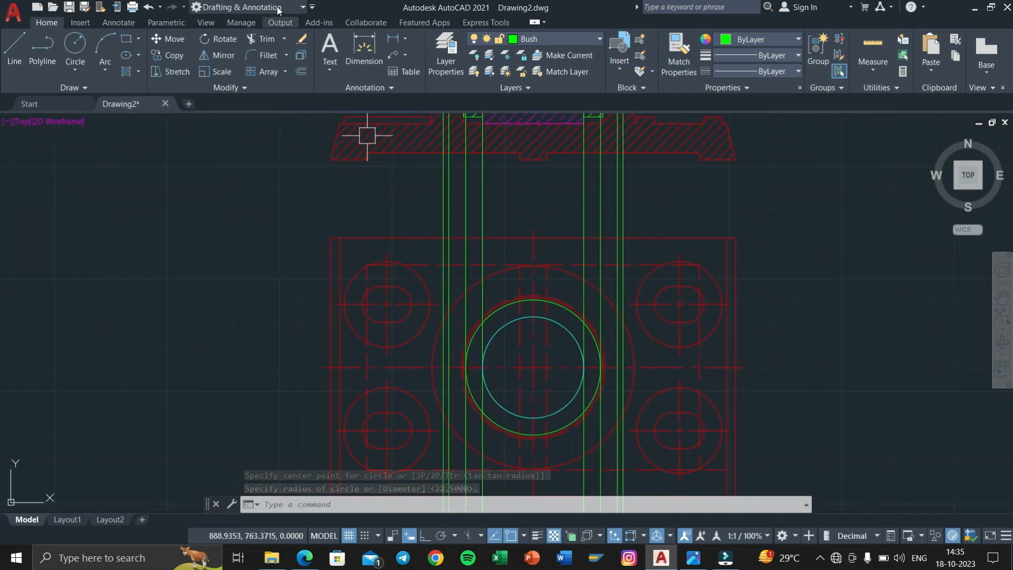
Step: Draw a concentric circle of radius 37.5 in the plan view, out to the bush flange's projection line
{"action": "left_click", "coordinate": [75, 48]}
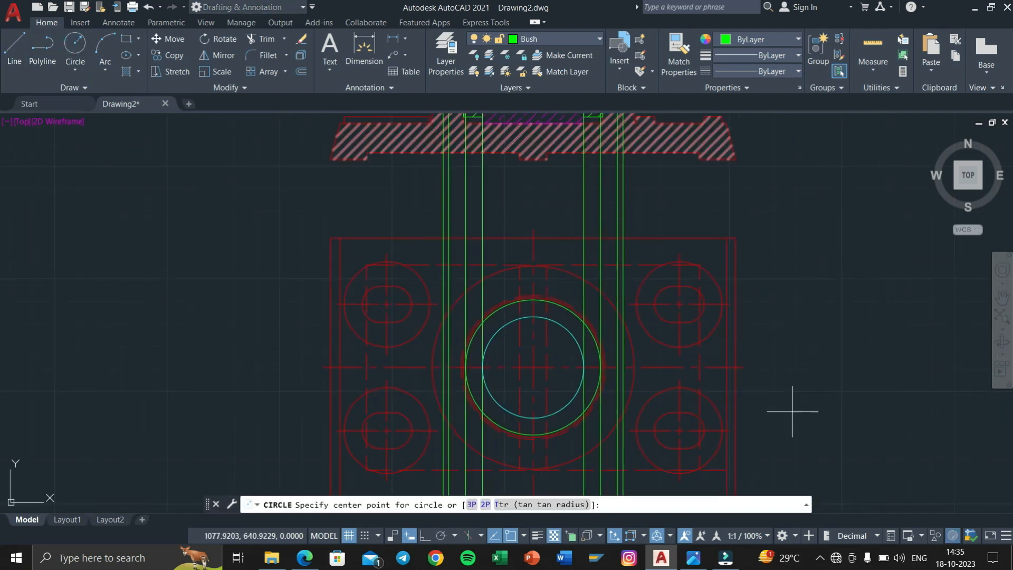
{"action": "left_click", "coordinate": [534, 368]}
{"action": "middle_click_drag", "start_coordinate": [574, 375], "coordinate": [545, 386]}
{"action": "scroll", "coordinate": [583, 409], "scroll_direction": "up", "scroll_amount": 2}
{"action": "left_click", "coordinate": [597, 399]}
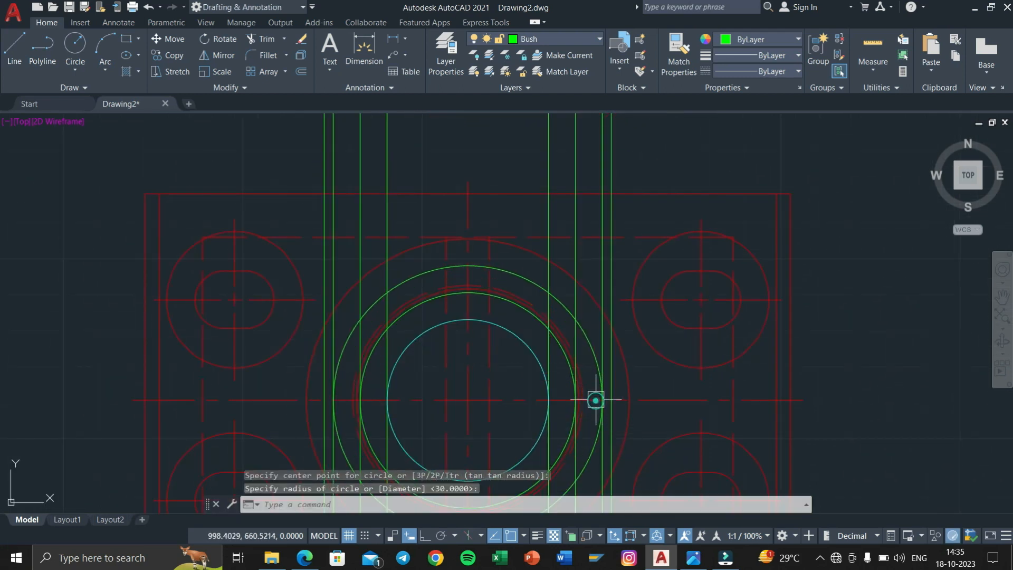
{"action": "scroll", "coordinate": [547, 332], "scroll_direction": "down", "scroll_amount": 4}
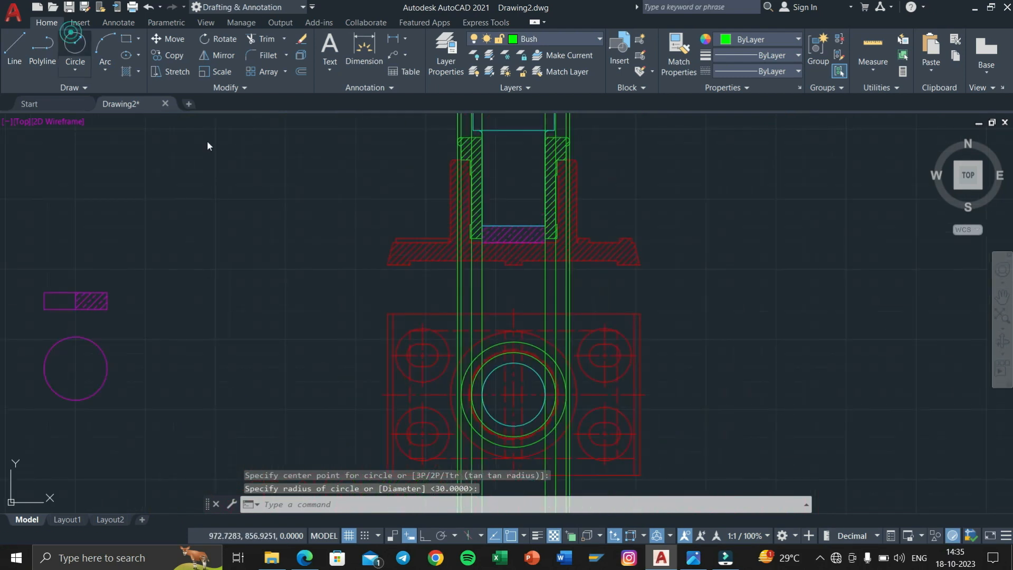
Step: Draw the bush collar's outer circle from the plan view's centre out to the outermost projection line
{"action": "key", "text": "Return"}
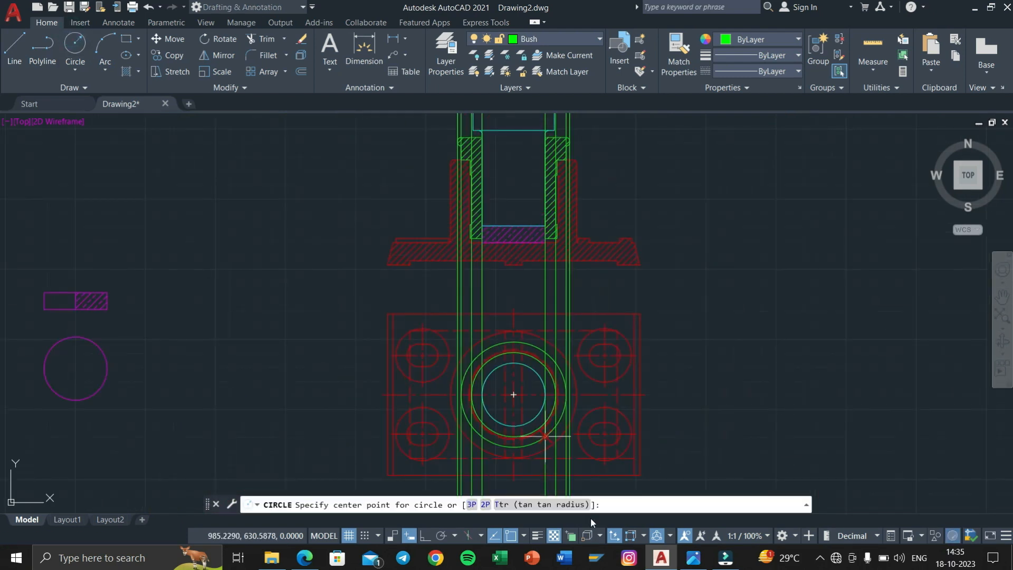
{"action": "left_click", "coordinate": [513, 394]}
{"action": "scroll", "coordinate": [554, 396], "scroll_direction": "up", "scroll_amount": 5}
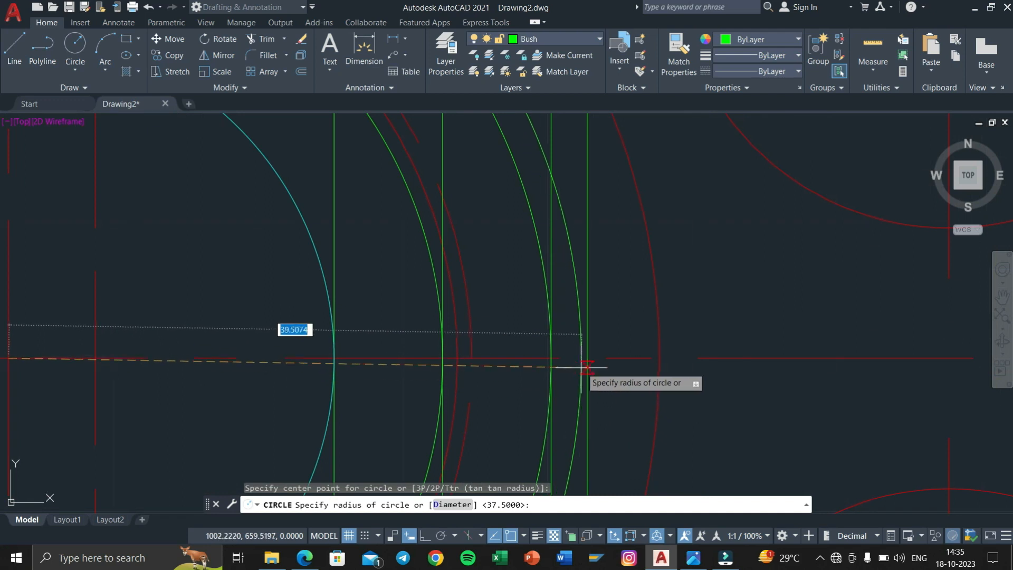
{"action": "left_click", "coordinate": [587, 358]}
{"action": "scroll", "coordinate": [581, 372], "scroll_direction": "down", "scroll_amount": 11}
{"action": "scroll", "coordinate": [592, 258], "scroll_direction": "up", "scroll_amount": 2}
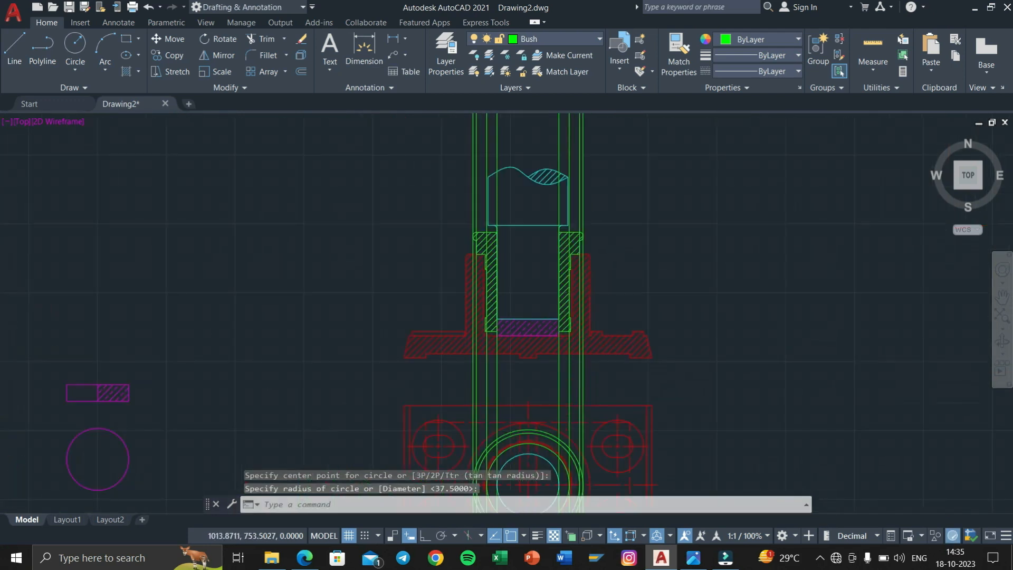
Step: Erase the vertical construction lines running through the bush in the assembly's sectional front view
{"action": "scroll", "coordinate": [603, 389], "scroll_direction": "up", "scroll_amount": 3}
{"action": "left_click", "coordinate": [601, 393]}
{"action": "left_click", "coordinate": [343, 404]}
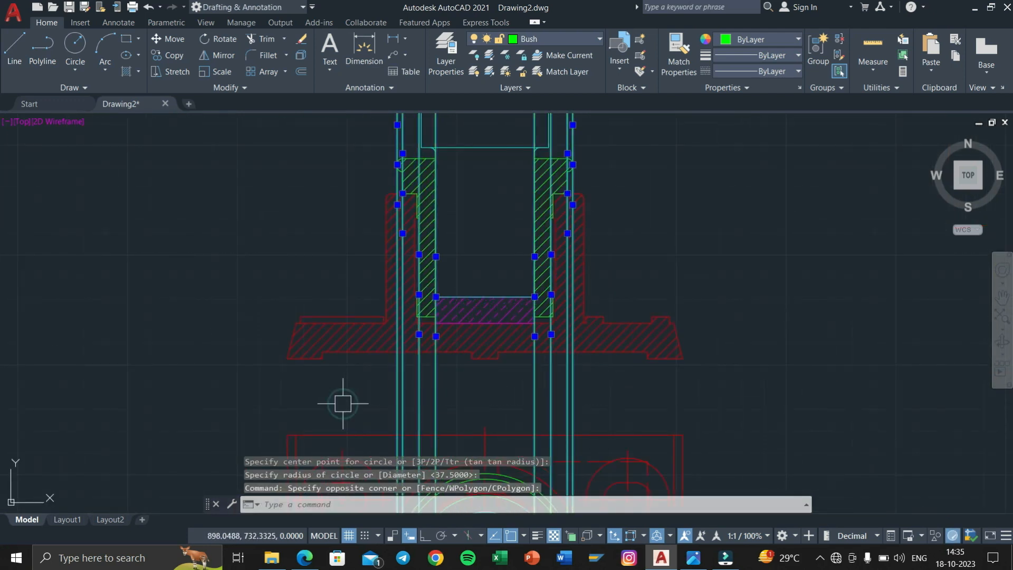
{"action": "key", "text": "Delete"}
Step: Compare the bush's edges in the sectional front view with its circles in the top view
{"action": "middle_click_drag", "start_coordinate": [520, 419], "coordinate": [534, 255]}
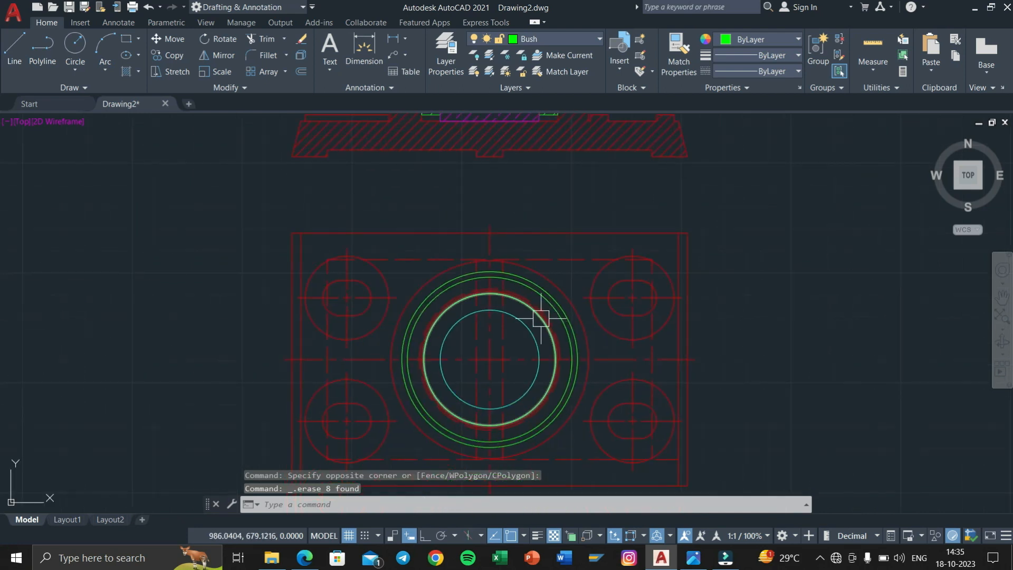
{"action": "middle_click_drag", "start_coordinate": [543, 319], "coordinate": [556, 342]}
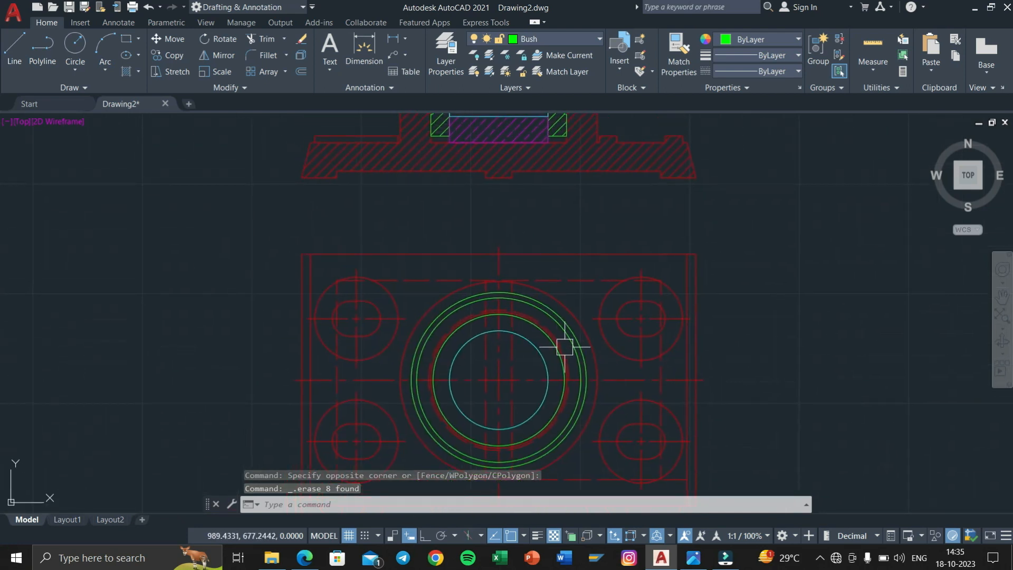
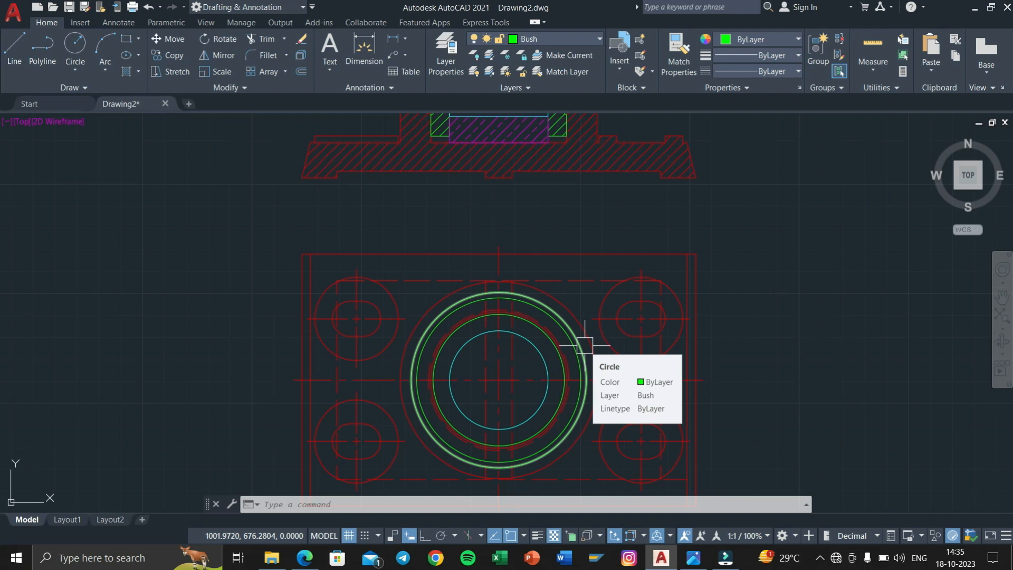
{"action": "middle_click_drag", "start_coordinate": [548, 290], "coordinate": [538, 460]}
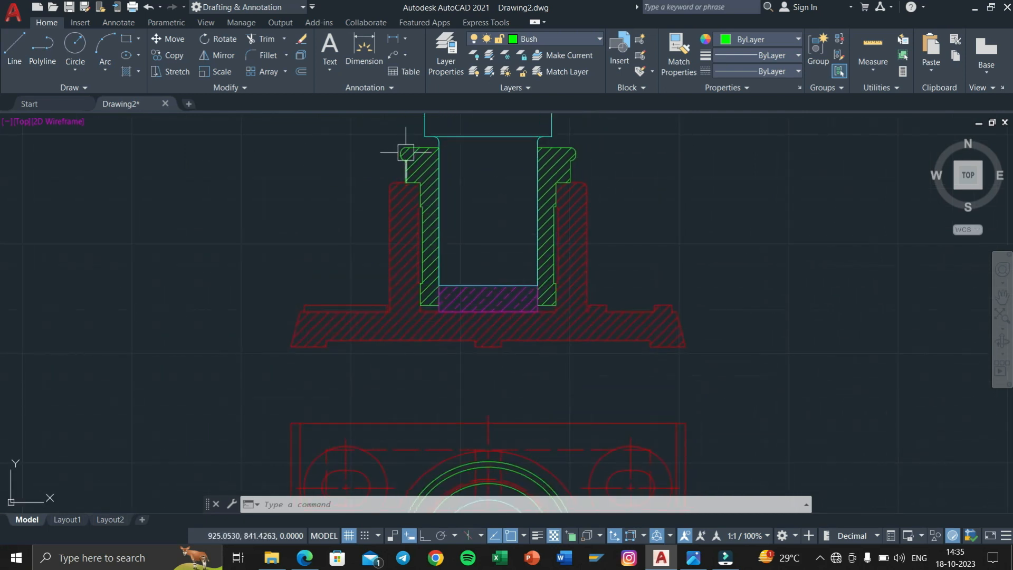
{"action": "scroll", "coordinate": [406, 152], "scroll_direction": "up", "scroll_amount": 4}
{"action": "middle_click_drag", "start_coordinate": [454, 371], "coordinate": [435, 231]}
{"action": "mouse_move", "coordinate": [425, 281]}
{"action": "middle_mouse_down"}
{"action": "mouse_move", "coordinate": [429, 567]}
{"action": "mouse_move", "coordinate": [438, 301]}
{"action": "mouse_move", "coordinate": [429, 221]}
{"action": "middle_mouse_up"}
{"action": "scroll", "coordinate": [455, 293], "scroll_direction": "down", "scroll_amount": 4}
{"action": "middle_click_drag", "start_coordinate": [576, 494], "coordinate": [449, 166]}
{"action": "scroll", "coordinate": [455, 236], "scroll_direction": "up", "scroll_amount": 2}
{"action": "middle_click_drag", "start_coordinate": [462, 243], "coordinate": [510, 283]}
{"action": "scroll", "coordinate": [470, 244], "scroll_direction": "up", "scroll_amount": 2}
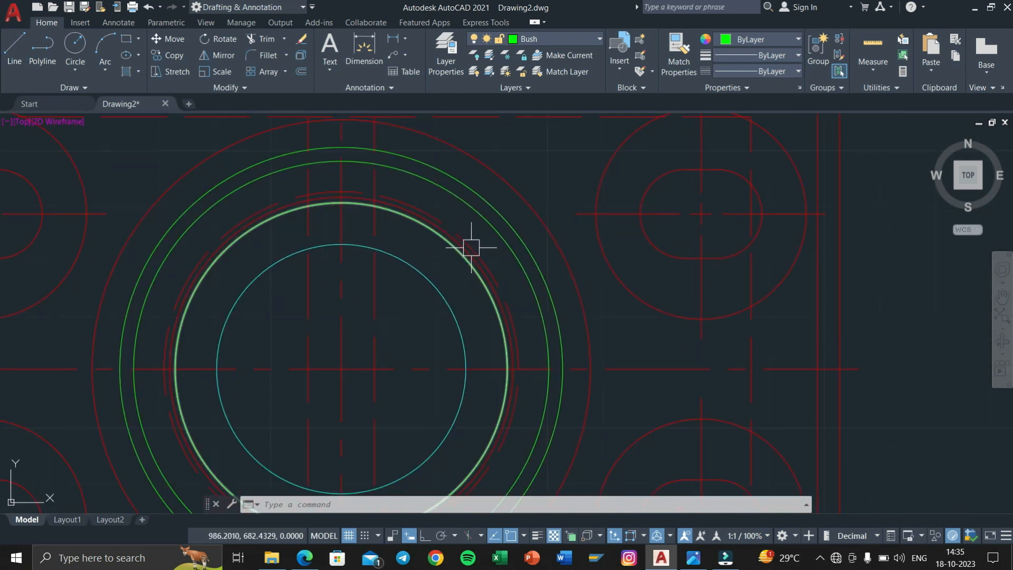
Step: Change the bush's two inner green circles in the assembly's top view to a dashed hidden-line linetype, leaving out the outermost green circle
{"action": "left_click", "coordinate": [524, 244]}
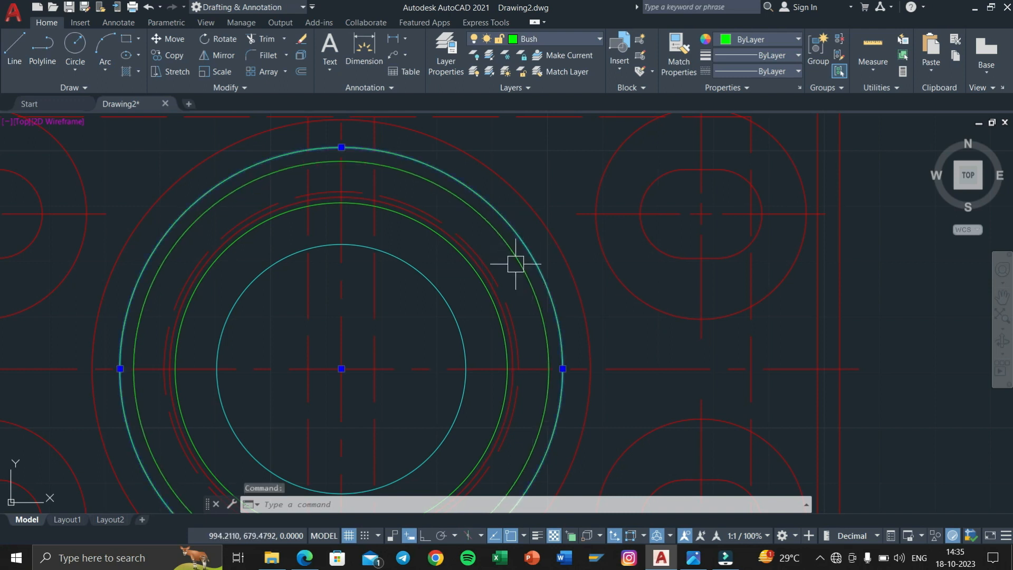
{"action": "left_click", "coordinate": [516, 264]}
{"action": "scroll", "coordinate": [516, 265], "scroll_direction": "down", "scroll_amount": 3}
{"action": "middle_click_drag", "start_coordinate": [515, 265], "coordinate": [515, 456]}
{"action": "scroll", "coordinate": [533, 277], "scroll_direction": "up", "scroll_amount": 2}
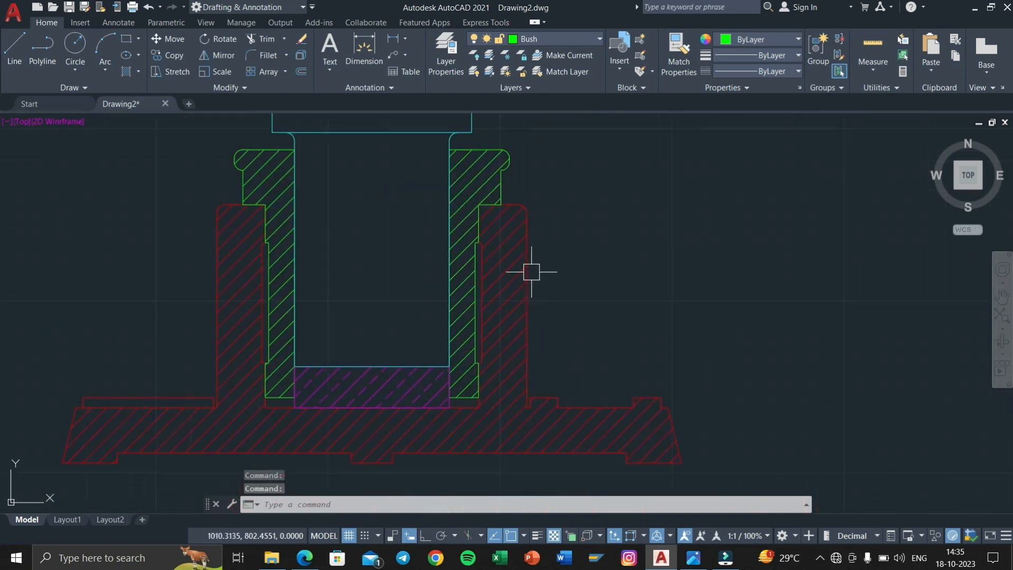
{"action": "scroll", "coordinate": [507, 211], "scroll_direction": "down", "scroll_amount": 4}
{"action": "middle_click_drag", "start_coordinate": [517, 285], "coordinate": [520, 188]}
{"action": "scroll", "coordinate": [520, 227], "scroll_direction": "up", "scroll_amount": 4}
{"action": "scroll", "coordinate": [515, 358], "scroll_direction": "up", "scroll_amount": 2}
{"action": "left_click", "coordinate": [516, 358], "text": "shift"}
{"action": "scroll", "coordinate": [517, 356], "scroll_direction": "down", "scroll_amount": 2}
{"action": "middle_click_drag", "start_coordinate": [529, 327], "coordinate": [538, 477]}
{"action": "middle_click_drag", "start_coordinate": [544, 219], "coordinate": [553, 367]}
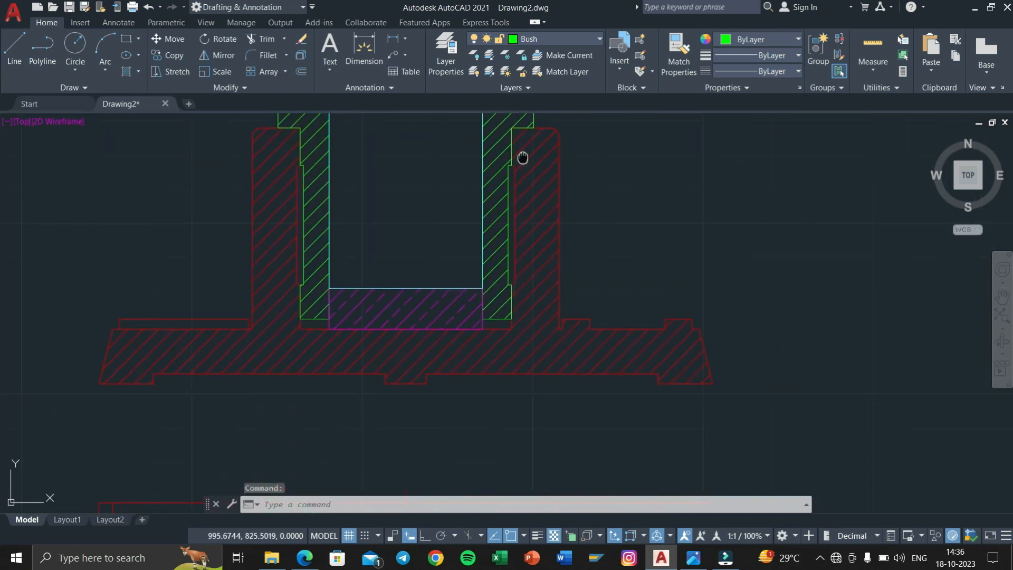
{"action": "middle_click_drag", "start_coordinate": [522, 157], "coordinate": [531, 237]}
{"action": "scroll", "coordinate": [538, 243], "scroll_direction": "up", "scroll_amount": 2}
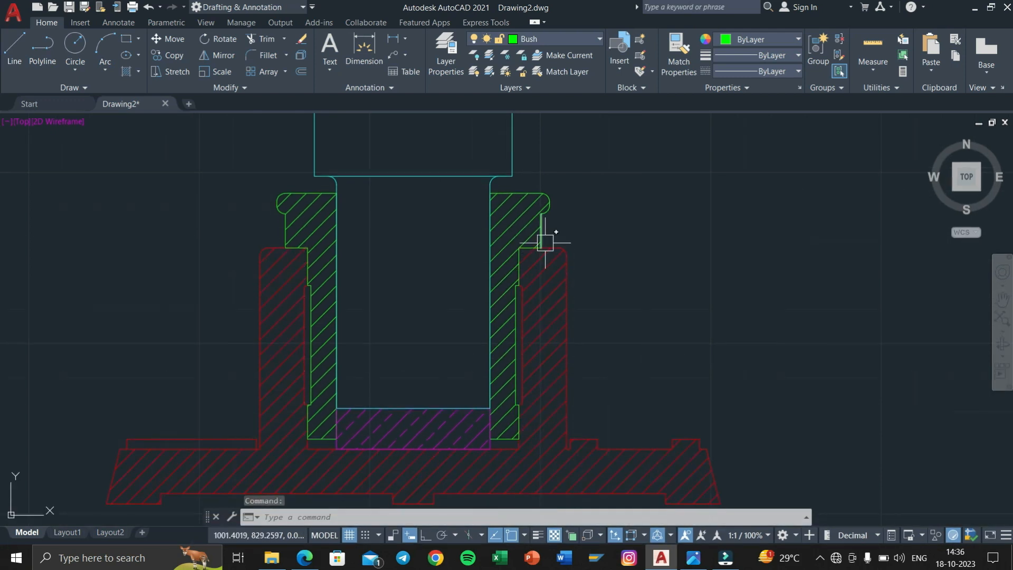
{"action": "middle_click_drag", "start_coordinate": [495, 366], "coordinate": [555, 75]}
{"action": "middle_click_drag", "start_coordinate": [556, 313], "coordinate": [574, 189]}
{"action": "scroll", "coordinate": [537, 359], "scroll_direction": "up", "scroll_amount": 2}
{"action": "left_click", "coordinate": [586, 301]}
{"action": "scroll", "coordinate": [602, 295], "scroll_direction": "down", "scroll_amount": 4}
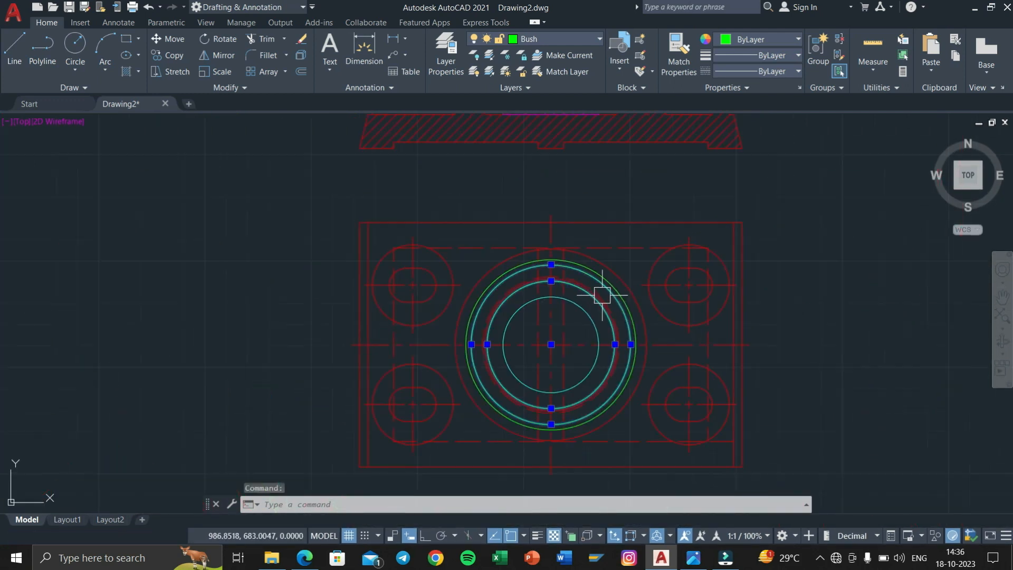
{"action": "middle_click_drag", "start_coordinate": [602, 295], "coordinate": [568, 423]}
{"action": "middle_click_drag", "start_coordinate": [573, 346], "coordinate": [570, 417]}
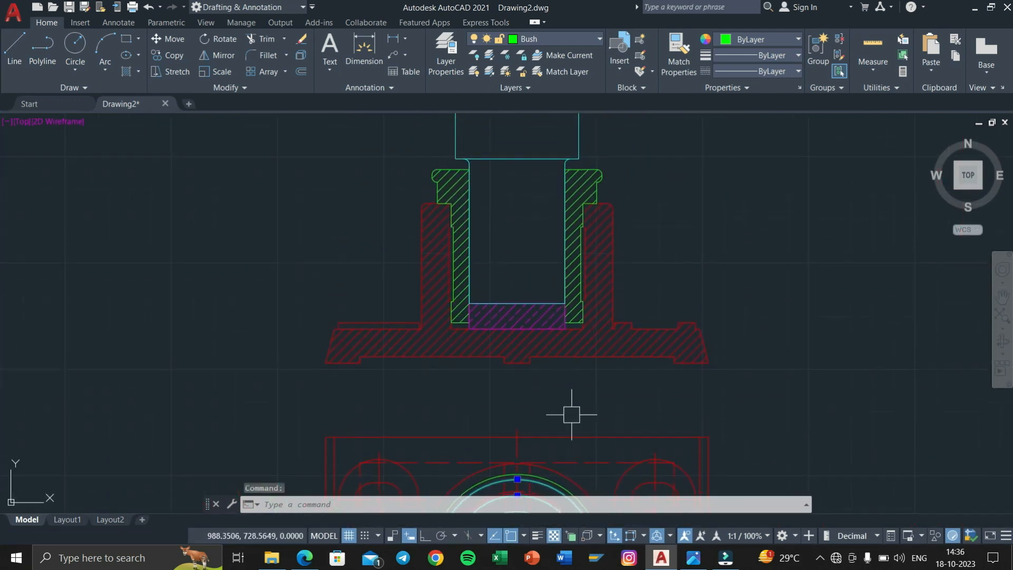
{"action": "scroll", "coordinate": [569, 400], "scroll_direction": "down", "scroll_amount": 4}
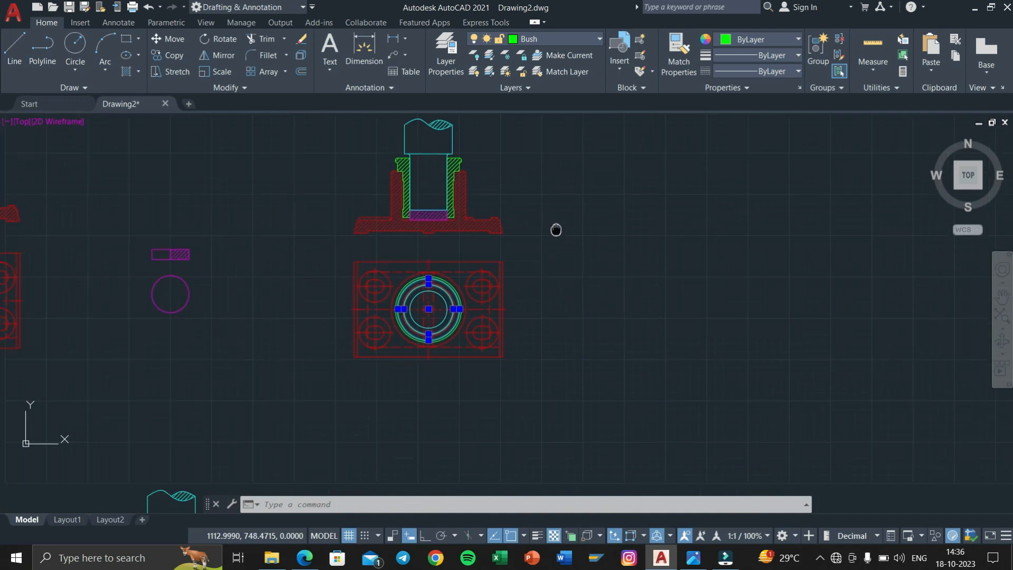
{"action": "left_click", "coordinate": [758, 74]}
{"action": "left_click", "coordinate": [758, 117]}
{"action": "scroll", "coordinate": [453, 316], "scroll_direction": "up", "scroll_amount": 3}
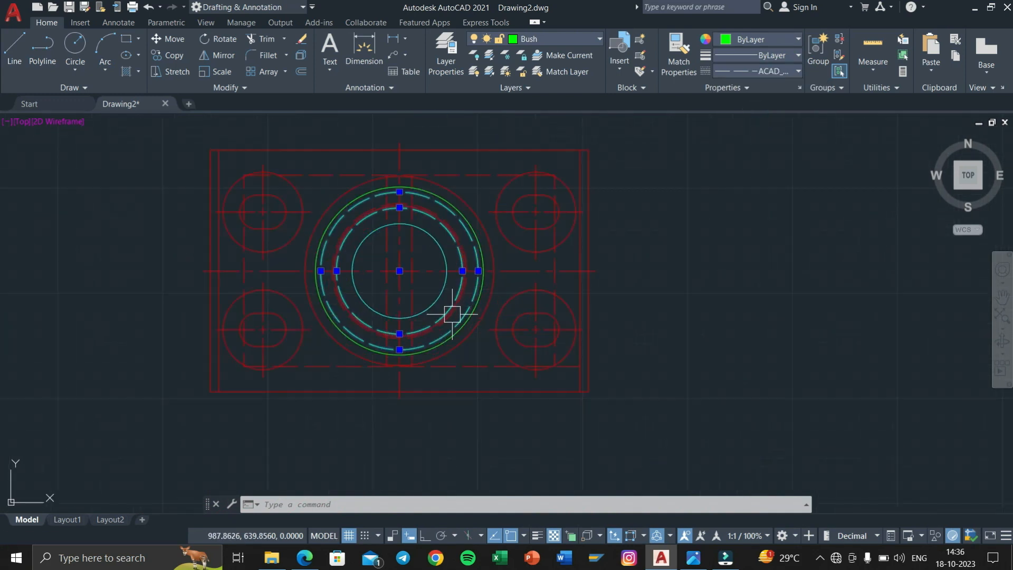
{"action": "key", "text": "Escape"}
{"action": "key", "text": "Escape"}
Step: Project a vertical construction line from the bush's lower outer edge into the top view to check alignment, and erase it
{"action": "mouse_move", "coordinate": [436, 287]}
{"action": "middle_mouse_down"}
{"action": "mouse_move", "coordinate": [528, 337]}
{"action": "mouse_move", "coordinate": [588, 346]}
{"action": "mouse_move", "coordinate": [611, 312]}
{"action": "mouse_move", "coordinate": [592, 276]}
{"action": "mouse_move", "coordinate": [586, 345]}
{"action": "mouse_move", "coordinate": [592, 295]}
{"action": "middle_mouse_up"}
{"action": "middle_click_drag", "start_coordinate": [673, 363], "coordinate": [708, 198]}
{"action": "scroll", "coordinate": [571, 309], "scroll_direction": "up", "scroll_amount": 2}
{"action": "middle_click_drag", "start_coordinate": [571, 310], "coordinate": [582, 173]}
{"action": "scroll", "coordinate": [589, 301], "scroll_direction": "down", "scroll_amount": 4}
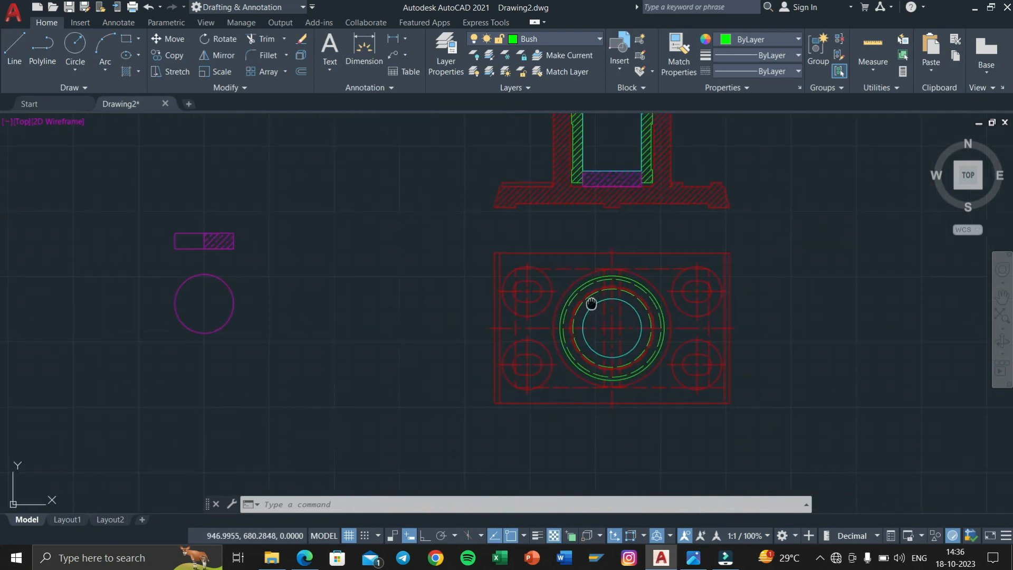
{"action": "middle_click_drag", "start_coordinate": [590, 301], "coordinate": [588, 353]}
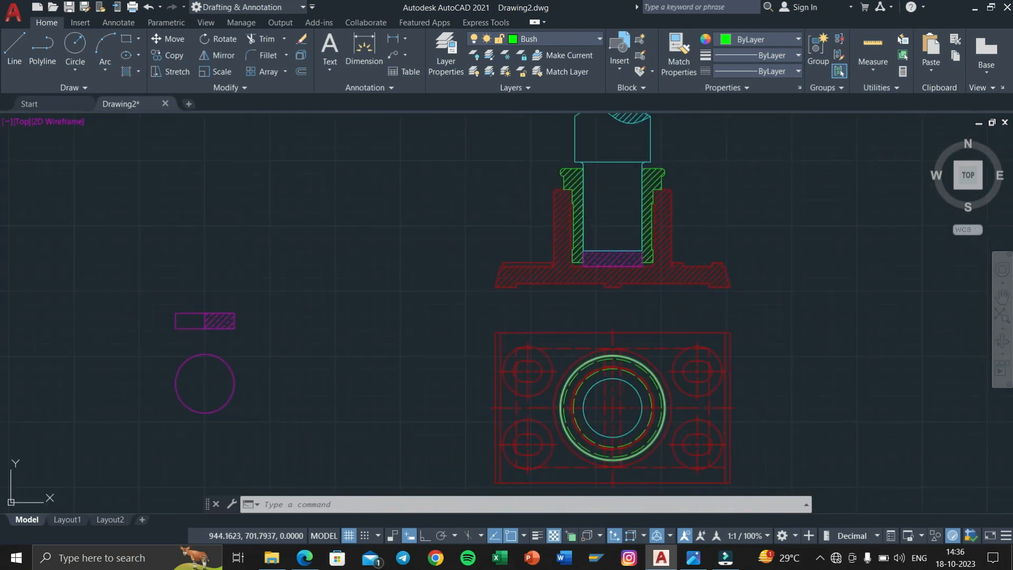
{"action": "key", "text": "Return"}
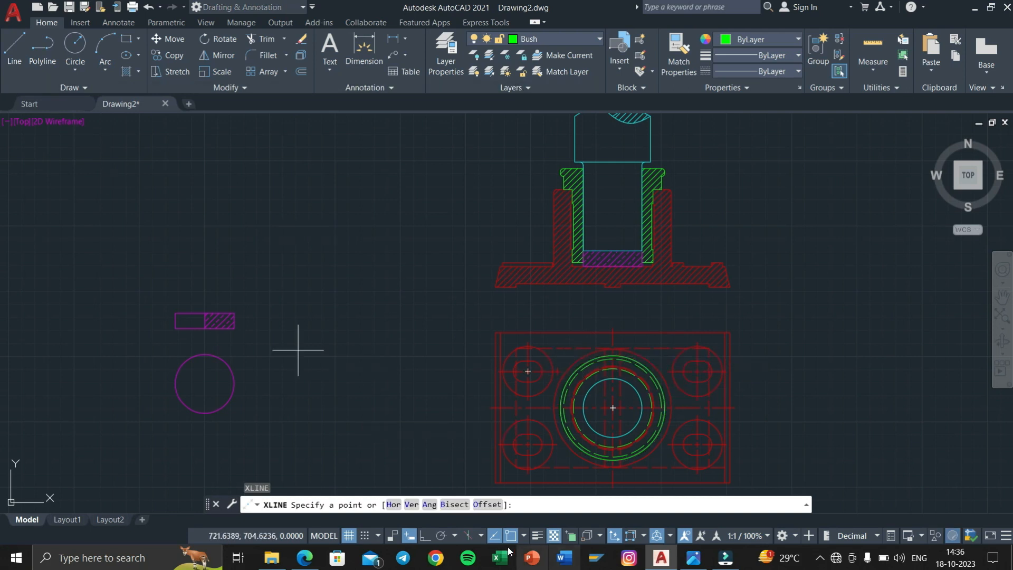
{"action": "type", "text": "V"}
{"action": "key", "text": "Return"}
{"action": "scroll", "coordinate": [569, 206], "scroll_direction": "up", "scroll_amount": 4}
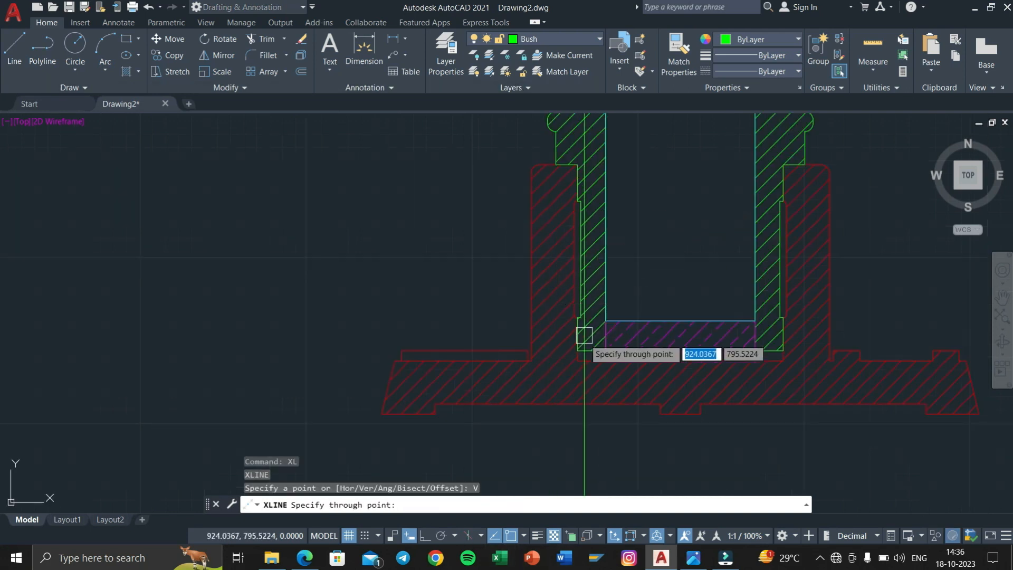
{"action": "scroll", "coordinate": [594, 383], "scroll_direction": "down", "scroll_amount": 5}
{"action": "scroll", "coordinate": [629, 154], "scroll_direction": "up", "scroll_amount": 7}
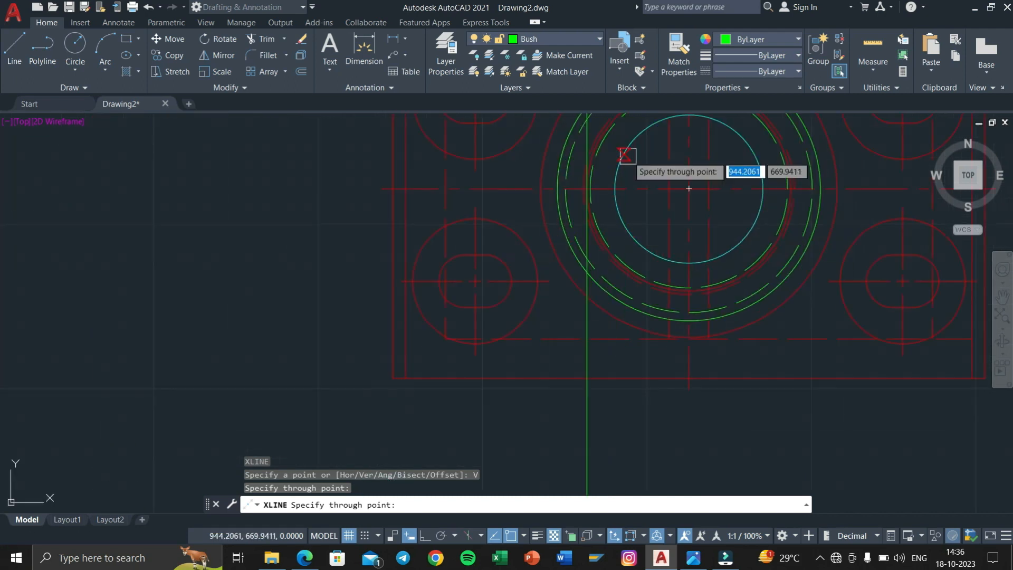
{"action": "scroll", "coordinate": [600, 276], "scroll_direction": "down", "scroll_amount": 4}
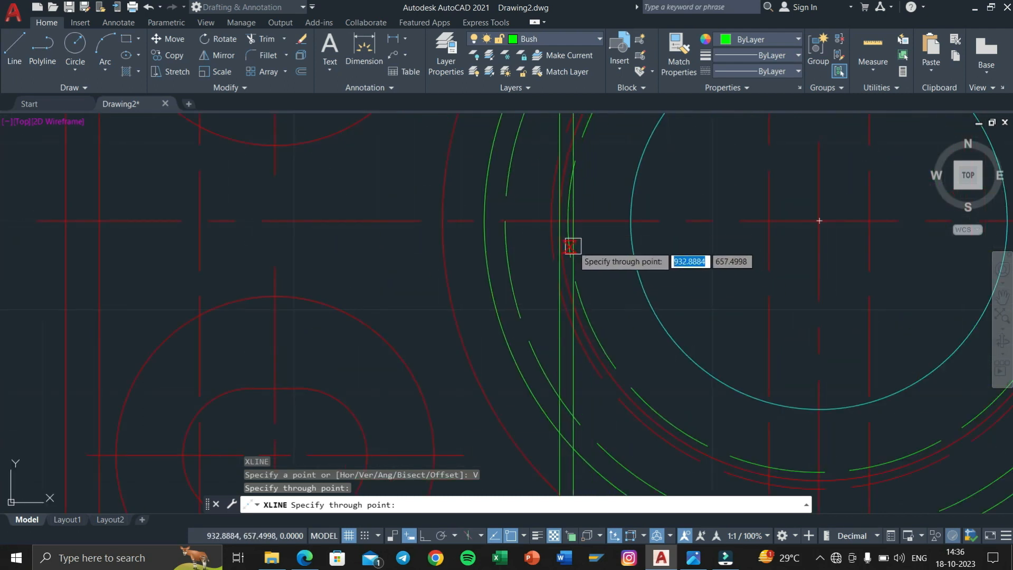
{"action": "scroll", "coordinate": [583, 153], "scroll_direction": "down", "scroll_amount": 5}
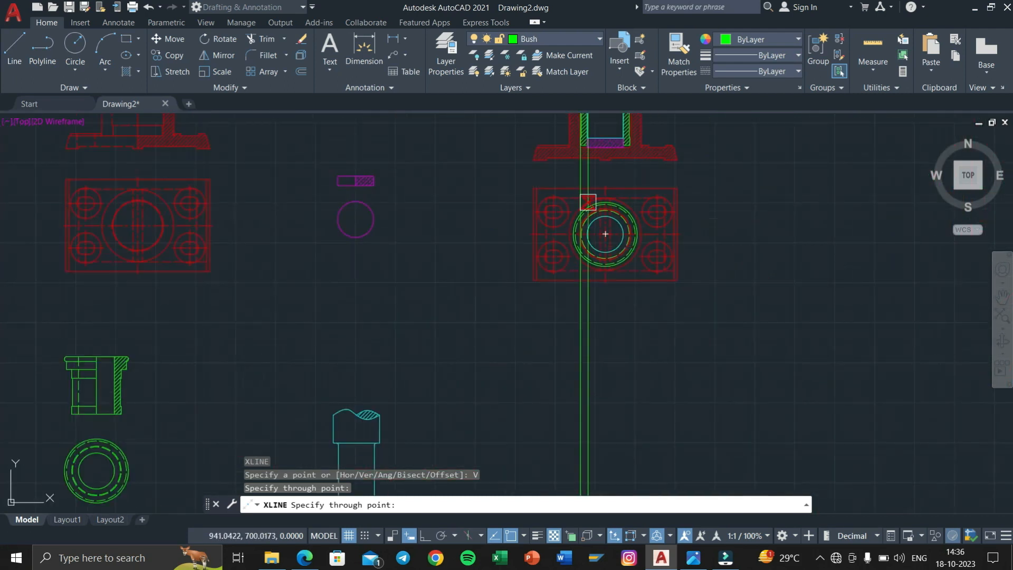
{"action": "key", "text": "Escape"}
{"action": "left_click", "coordinate": [581, 175]}
{"action": "key", "text": "Delete"}
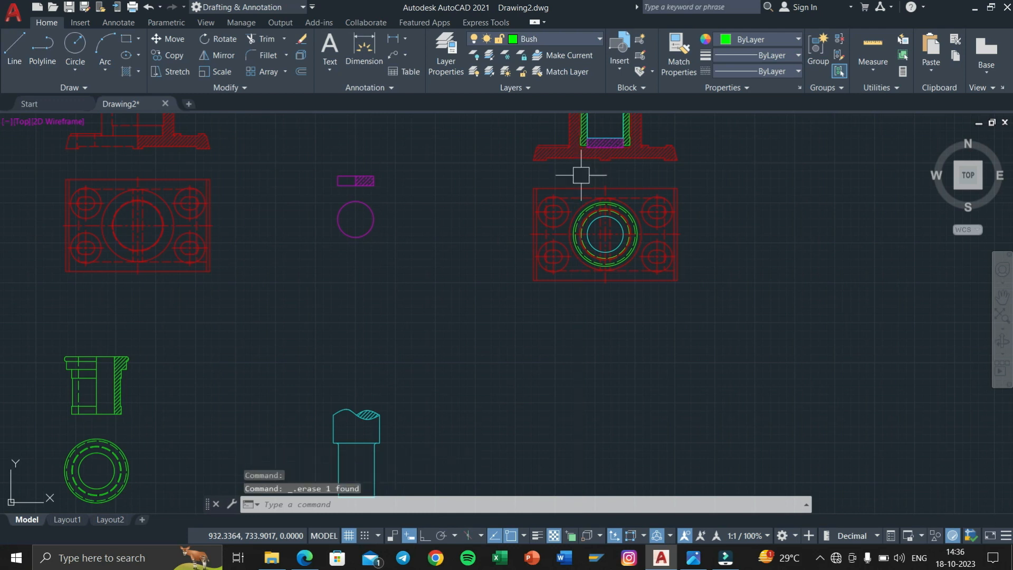
{"action": "scroll", "coordinate": [581, 176], "scroll_direction": "up", "scroll_amount": 1}
{"action": "middle_click_drag", "start_coordinate": [580, 175], "coordinate": [523, 272]}
{"action": "scroll", "coordinate": [540, 245], "scroll_direction": "down", "scroll_amount": 1}
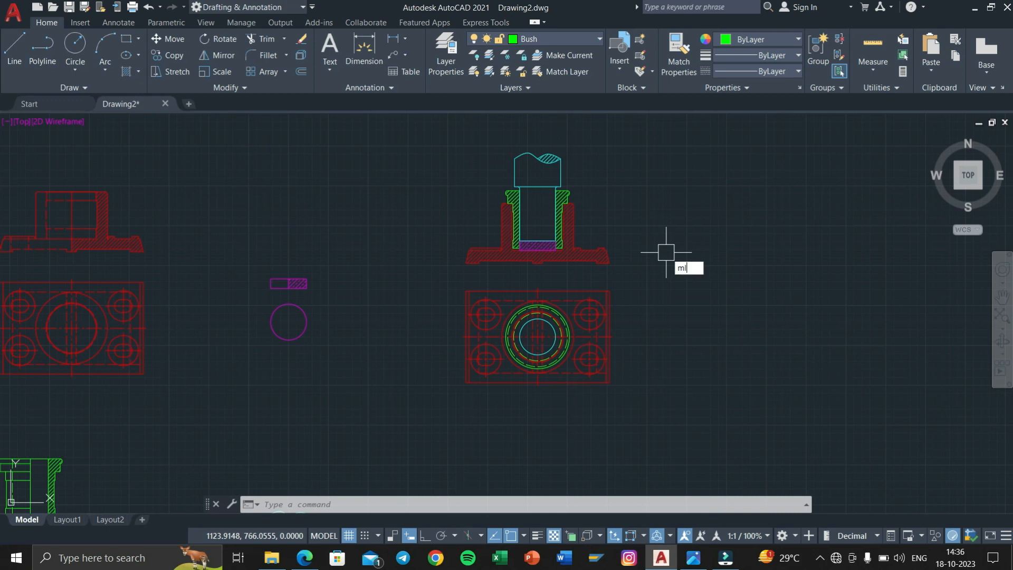
{"action": "type", "text": "mls"}
{"action": "key", "text": "Return"}
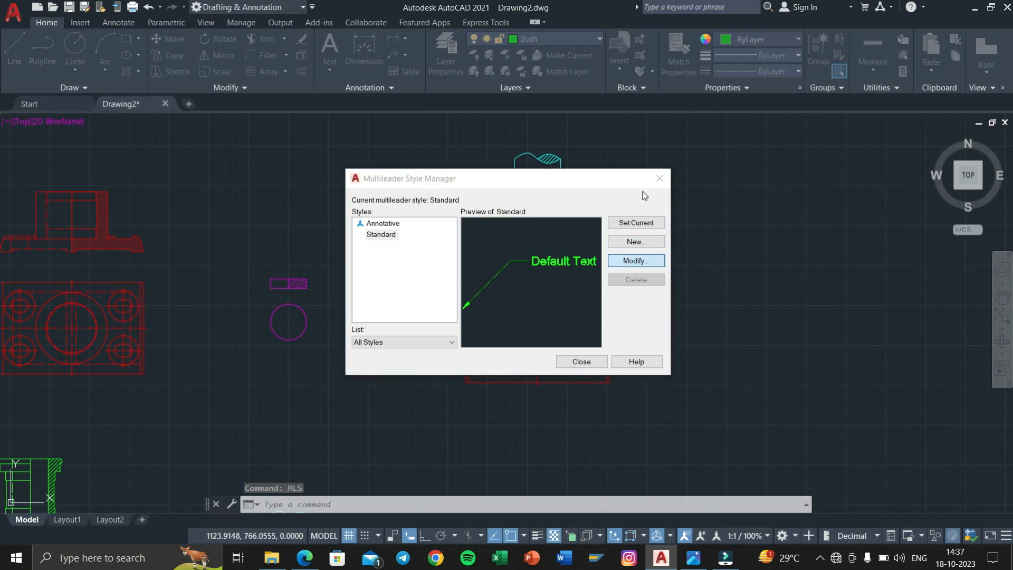
{"action": "key", "text": "Return"}
{"action": "key", "text": "Escape"}
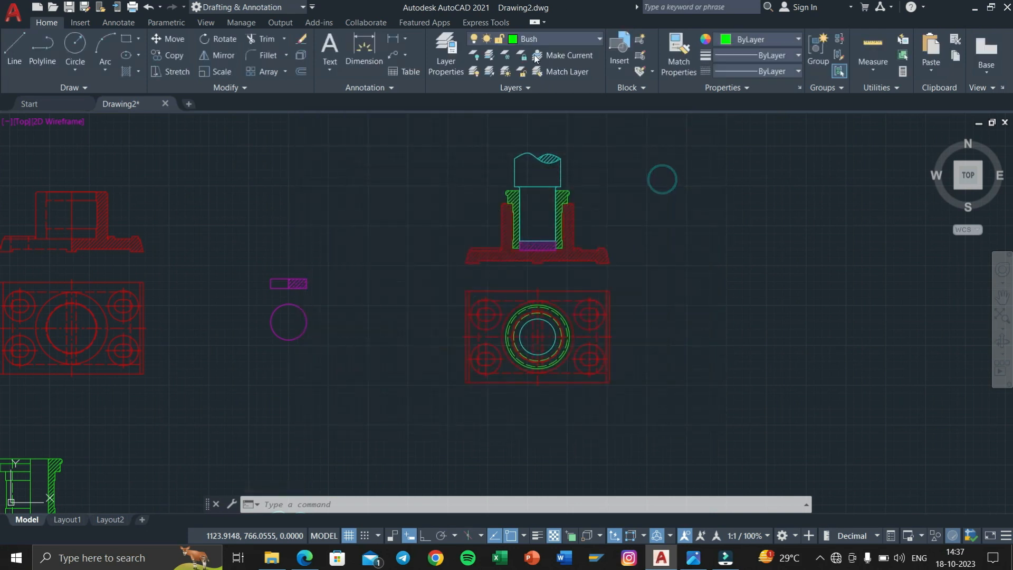
Step: Make layer 0 current and set the leader color of the Standard multileader style to Green
{"action": "left_click", "coordinate": [543, 36]}
{"action": "left_click", "coordinate": [486, 59]}
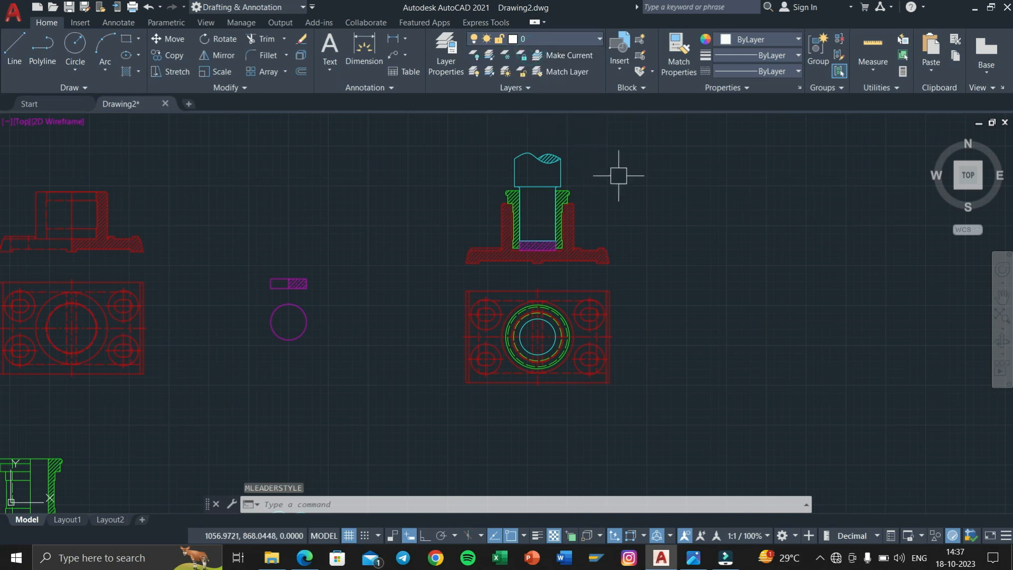
{"action": "type", "text": "mls"}
{"action": "key", "text": "Return"}
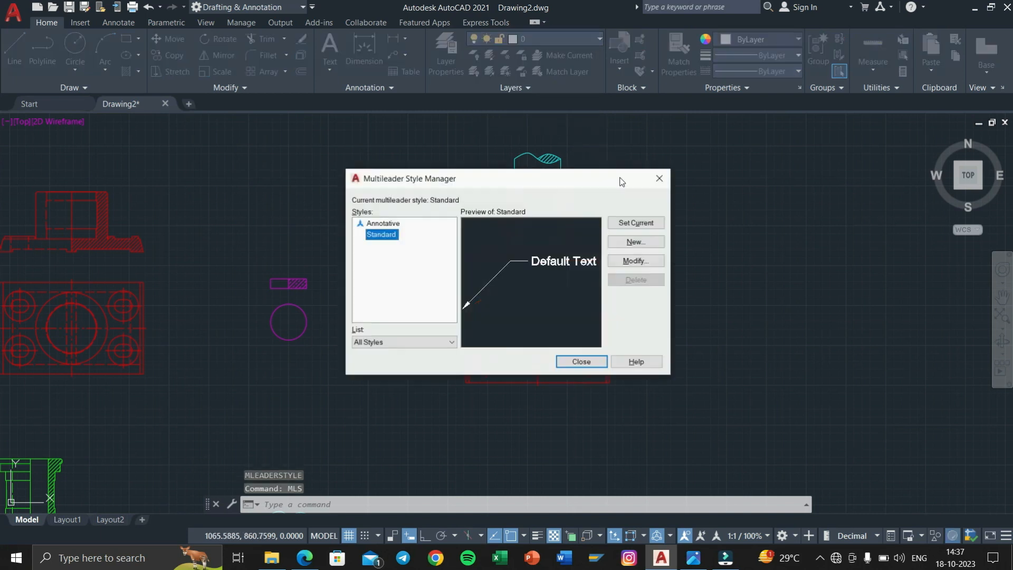
{"action": "left_click", "coordinate": [636, 261]}
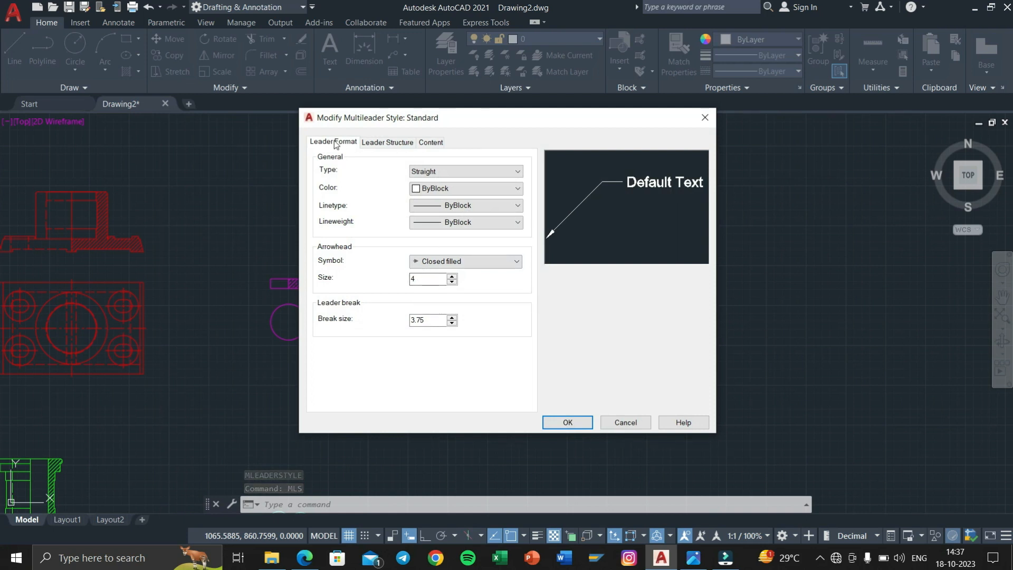
{"action": "left_click", "coordinate": [452, 190]}
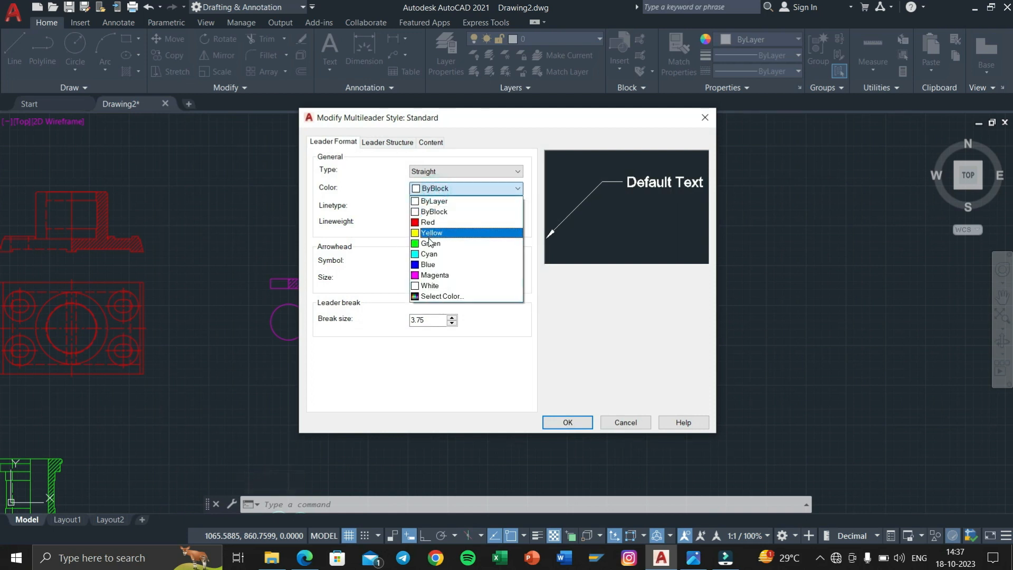
{"action": "left_click", "coordinate": [430, 243]}
Step: Set the Standard multileader style's content to a Block using the Circle source, with color Red and scale 2
{"action": "left_click", "coordinate": [431, 143]}
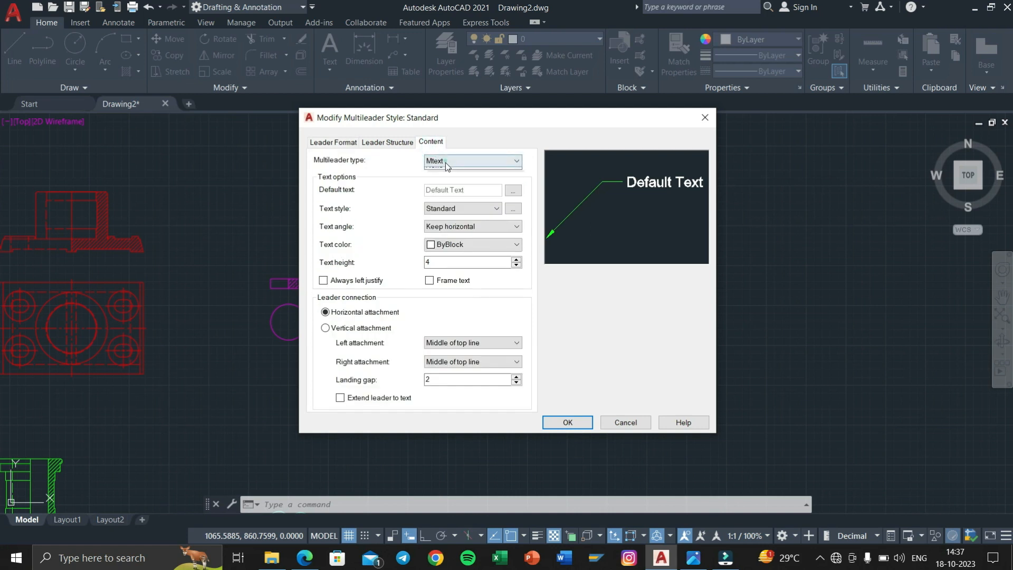
{"action": "left_click", "coordinate": [443, 179]}
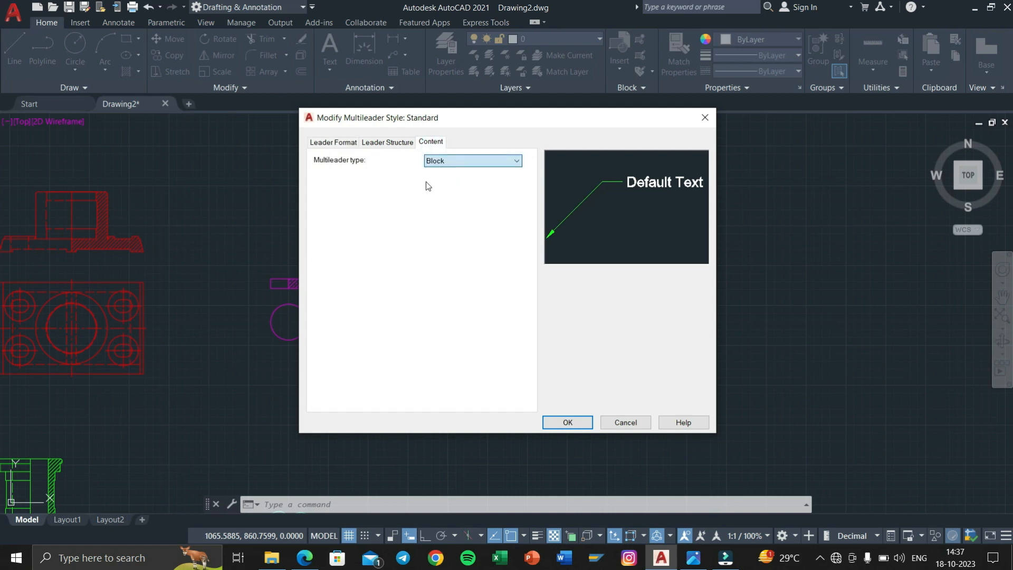
{"action": "left_click", "coordinate": [438, 192]}
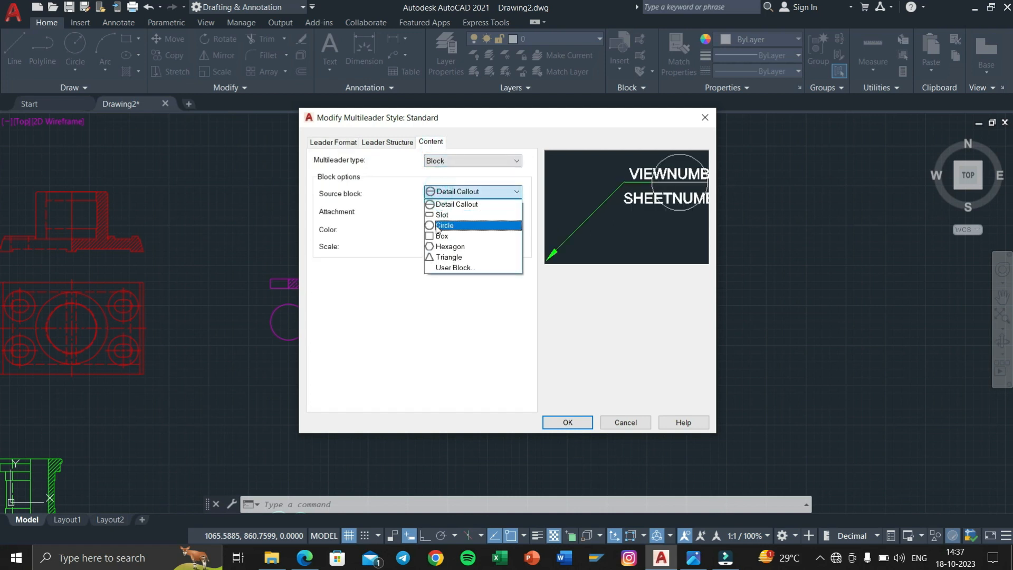
{"action": "left_click", "coordinate": [438, 223]}
{"action": "left_click", "coordinate": [446, 227]}
{"action": "left_click", "coordinate": [445, 257]}
{"action": "double_click", "coordinate": [449, 248]}
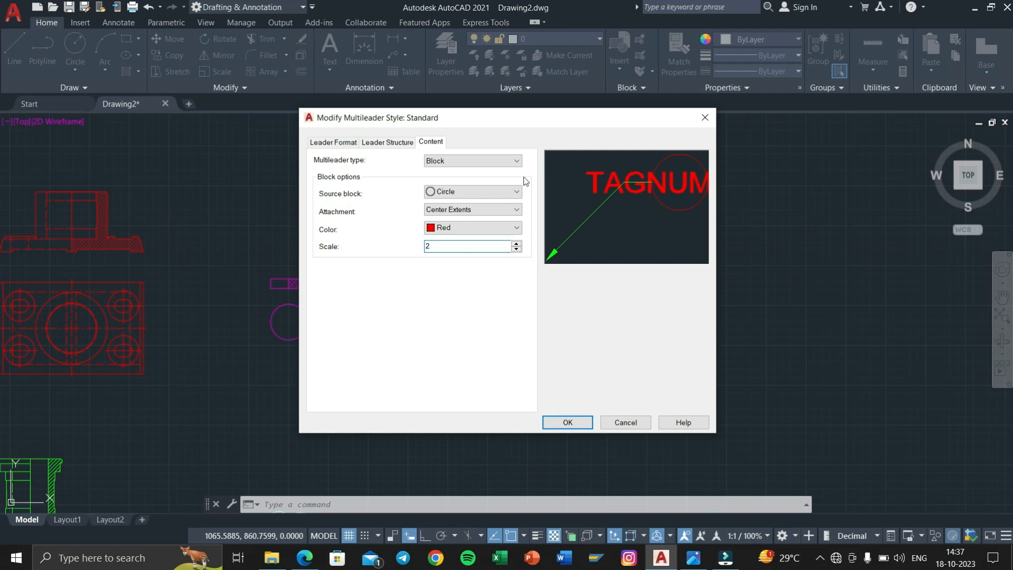
{"action": "left_click", "coordinate": [388, 142]}
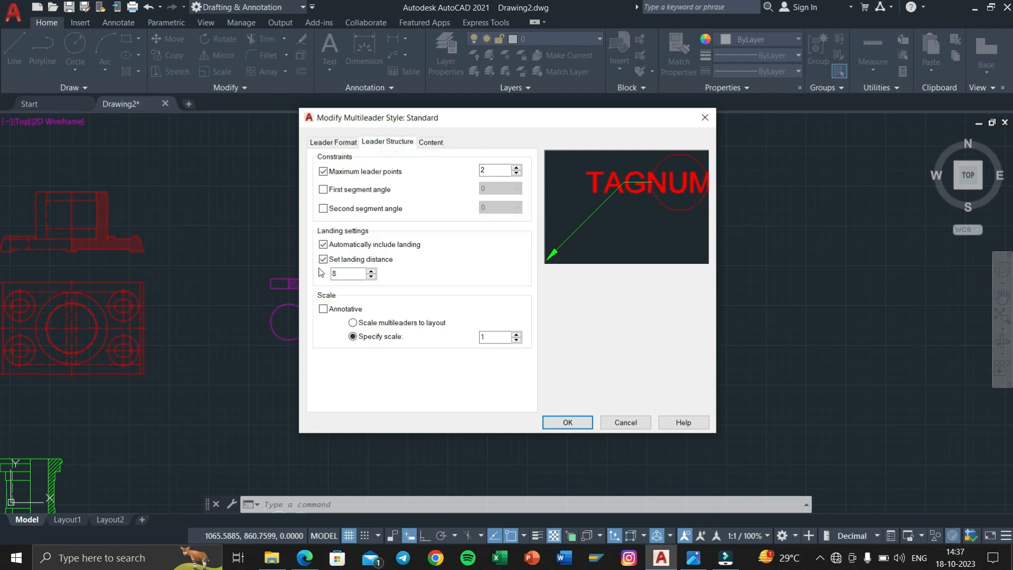
{"action": "left_click", "coordinate": [338, 143]}
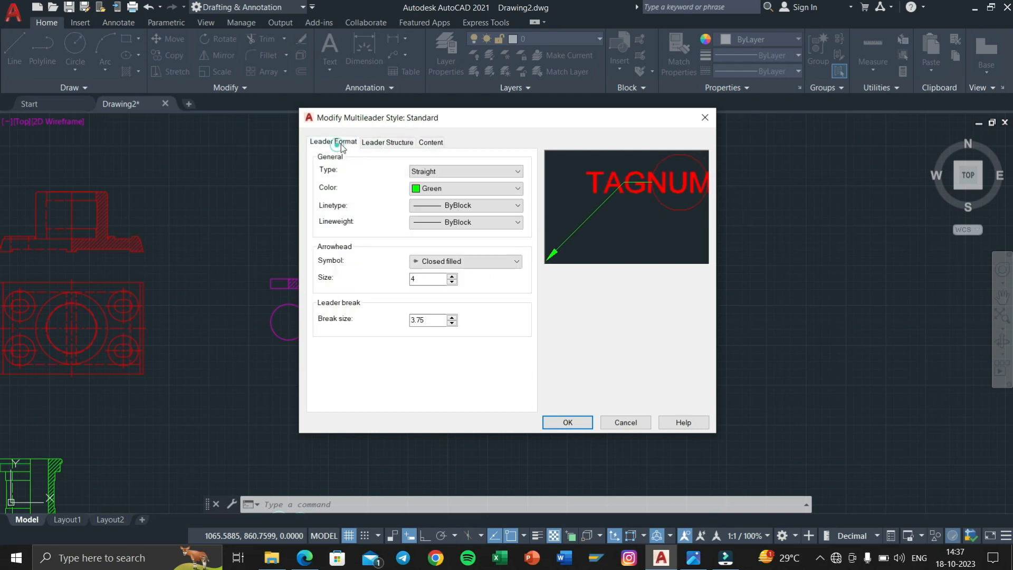
Step: Set the Standard multileader style's arrowhead symbol to a filled dot and apply the style changes
{"action": "left_click", "coordinate": [449, 261]}
{"action": "left_click", "coordinate": [445, 270]}
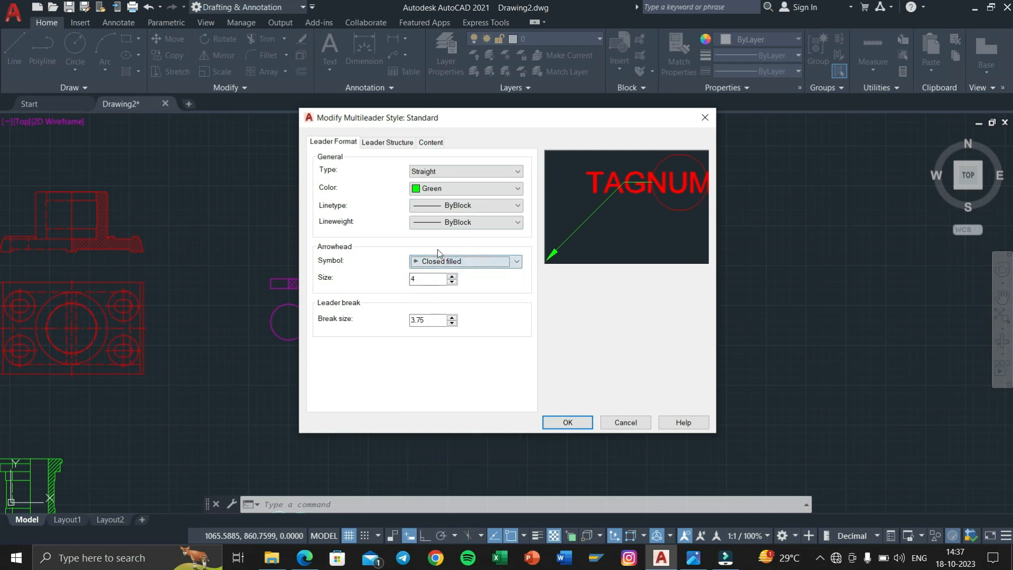
{"action": "left_click", "coordinate": [443, 359]}
{"action": "left_click", "coordinate": [568, 422]}
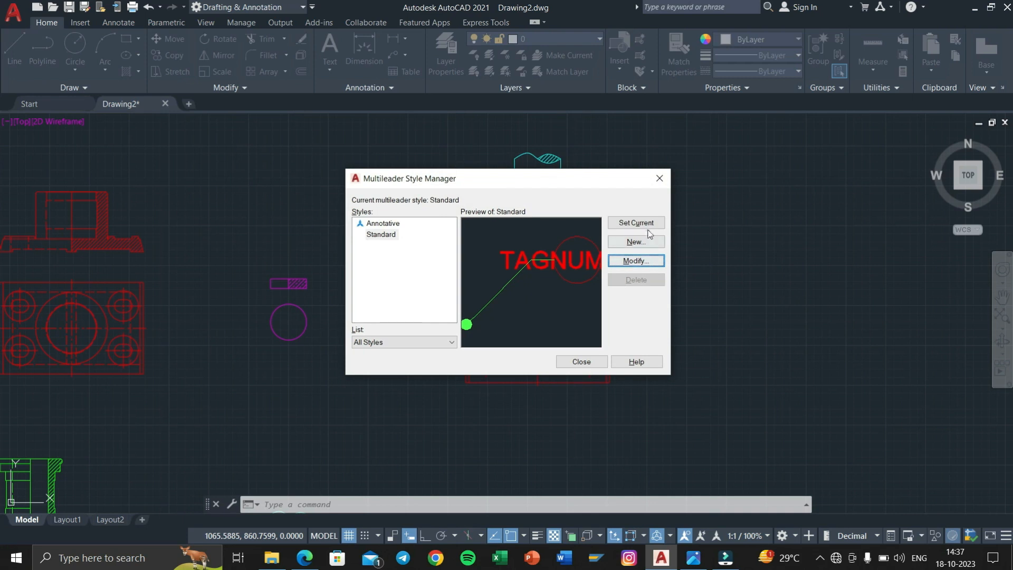
{"action": "left_click", "coordinate": [580, 361]}
Step: With Ortho off, add a multileader from the shaft in the sectional front view to a balloon tagged 1
{"action": "scroll", "coordinate": [573, 259], "scroll_direction": "up", "scroll_amount": 3}
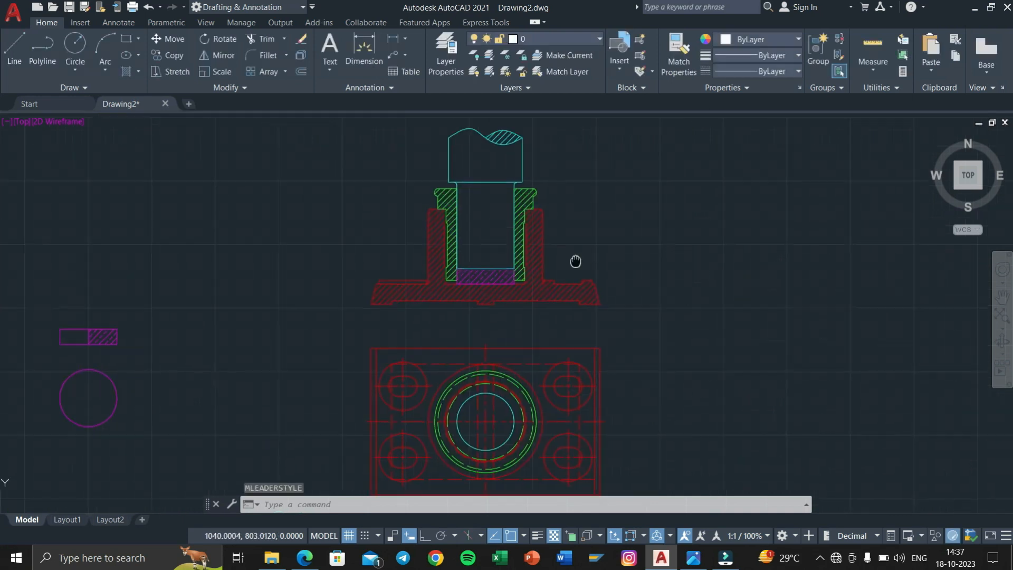
{"action": "left_click", "coordinate": [427, 537]}
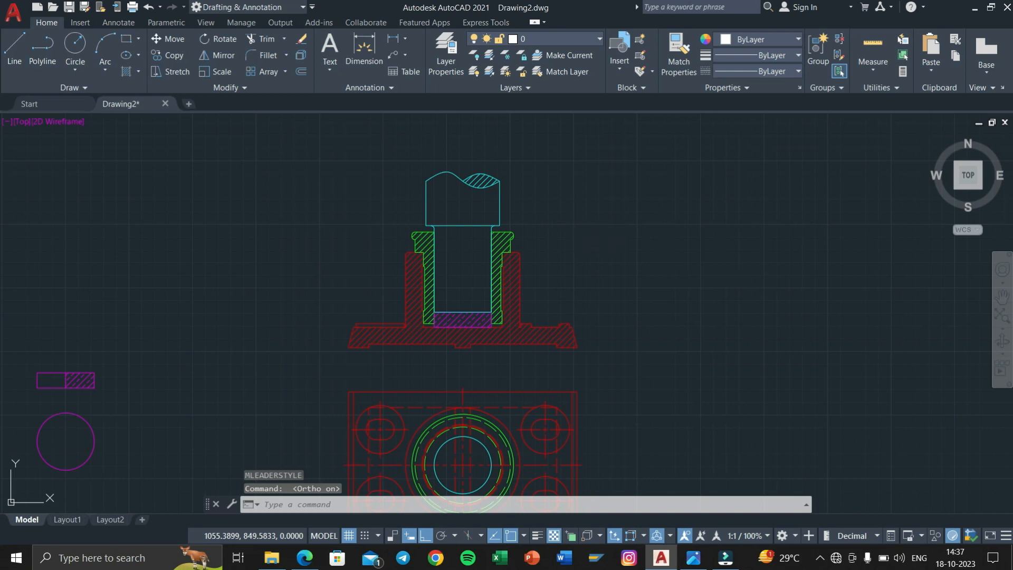
{"action": "left_click", "coordinate": [393, 55]}
{"action": "scroll", "coordinate": [607, 219], "scroll_direction": "up", "scroll_amount": 4}
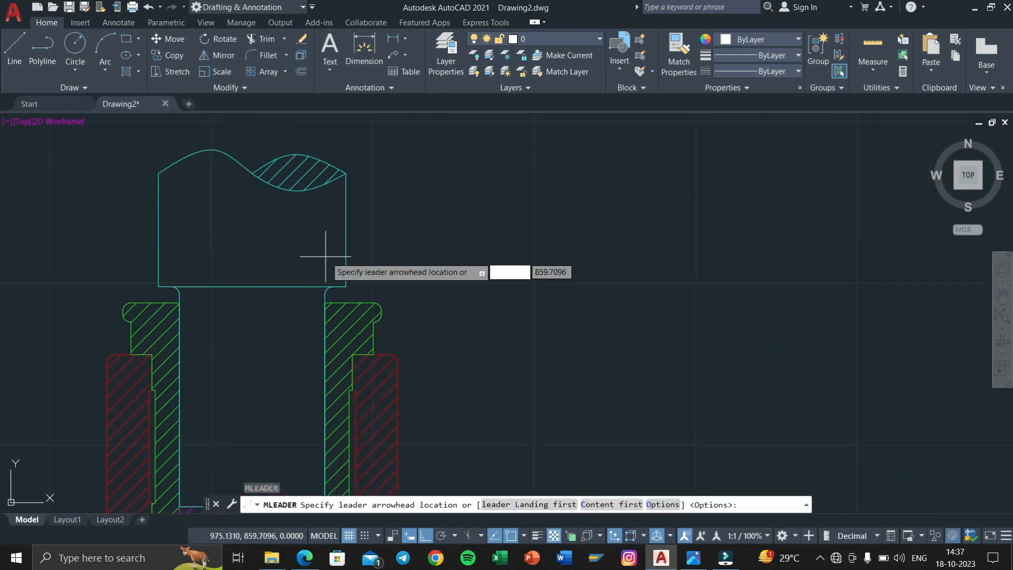
{"action": "left_click", "coordinate": [328, 256]}
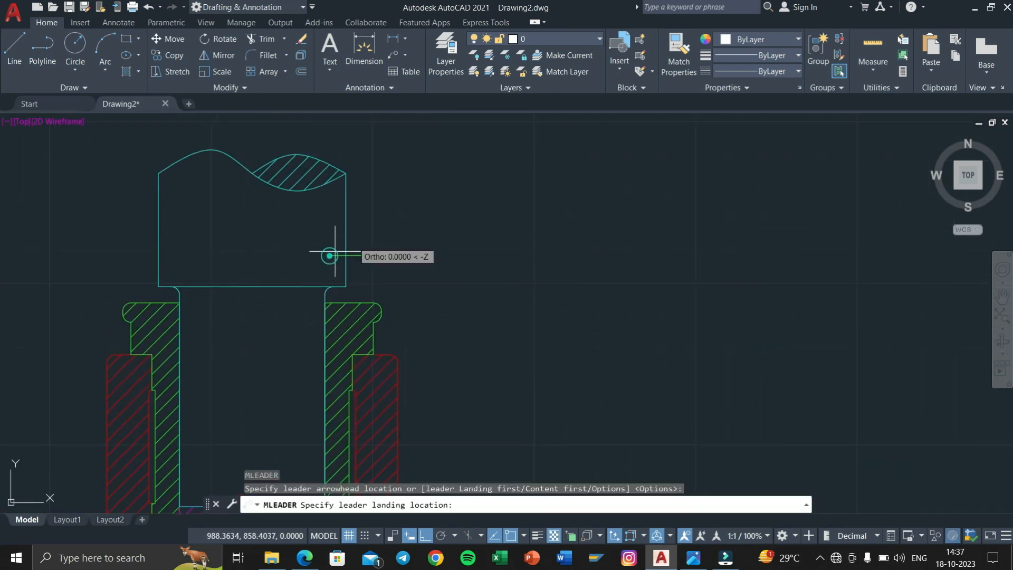
{"action": "left_click", "coordinate": [426, 536]}
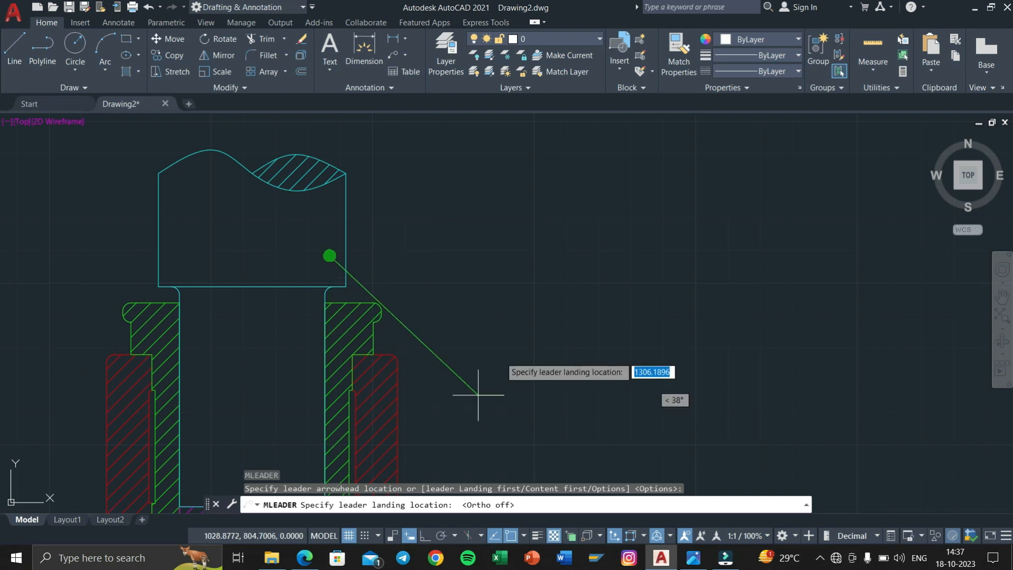
{"action": "left_click", "coordinate": [547, 138]}
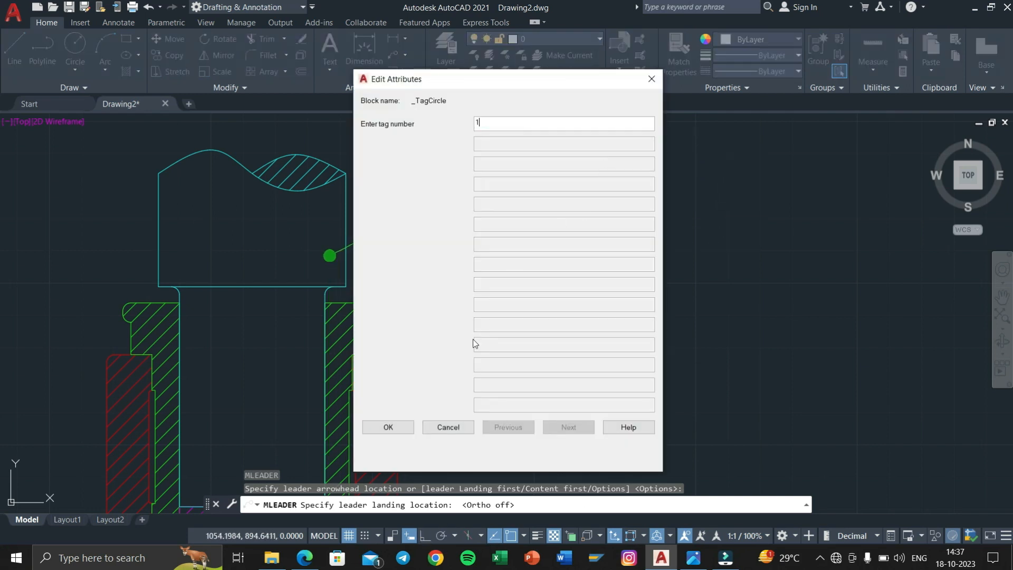
{"action": "left_click", "coordinate": [388, 428]}
Step: Add a multileader from the bush's hatched right flange to a balloon tagged 2, below balloon 1
{"action": "scroll", "coordinate": [586, 242], "scroll_direction": "down", "scroll_amount": 4}
{"action": "scroll", "coordinate": [558, 253], "scroll_direction": "up", "scroll_amount": 2}
{"action": "key", "text": "Return"}
{"action": "scroll", "coordinate": [459, 231], "scroll_direction": "up", "scroll_amount": 3}
{"action": "left_click", "coordinate": [482, 235]}
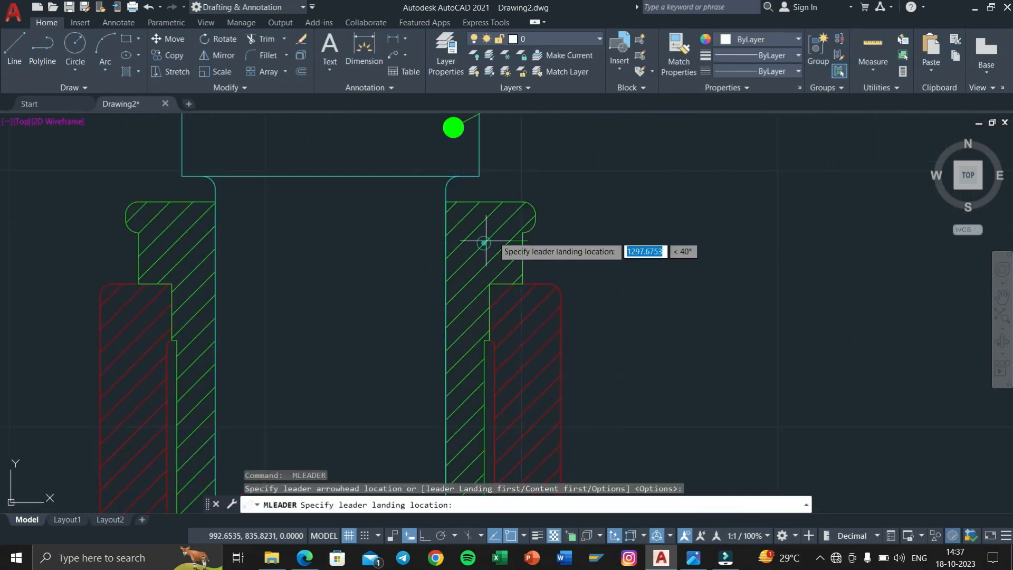
{"action": "scroll", "coordinate": [481, 236], "scroll_direction": "down", "scroll_amount": 2}
{"action": "middle_click_drag", "start_coordinate": [694, 147], "coordinate": [524, 226]}
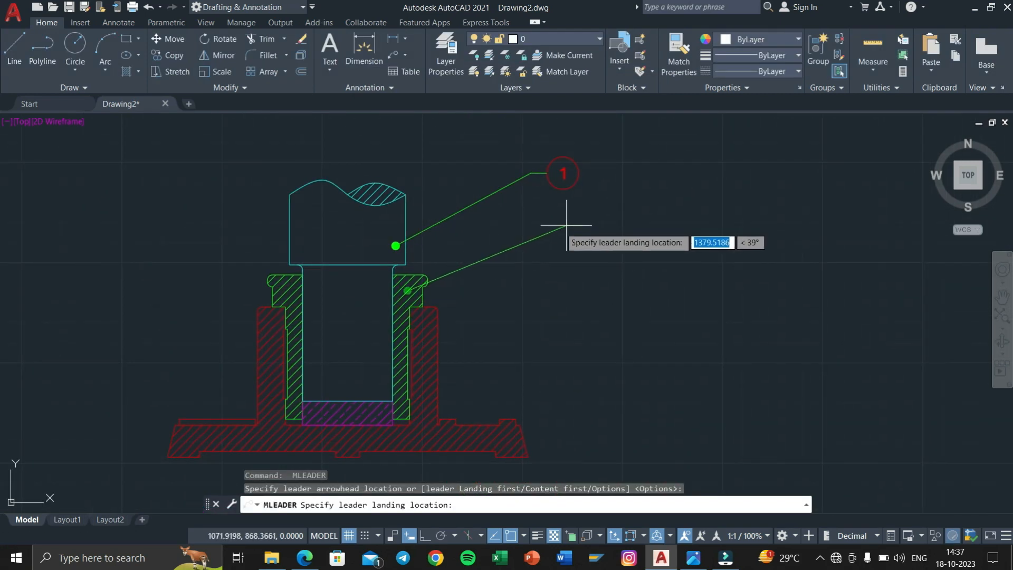
{"action": "left_click", "coordinate": [540, 241]}
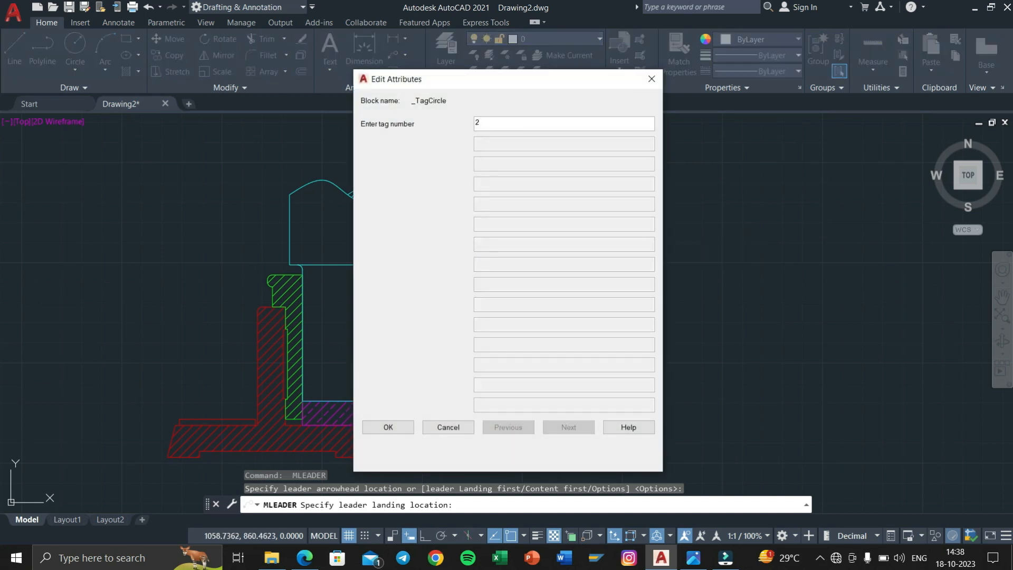
{"action": "left_click", "coordinate": [389, 428]}
Step: Add a multileader from the right end of the red base body to a balloon tagged 3
{"action": "scroll", "coordinate": [453, 401], "scroll_direction": "up", "scroll_amount": 2}
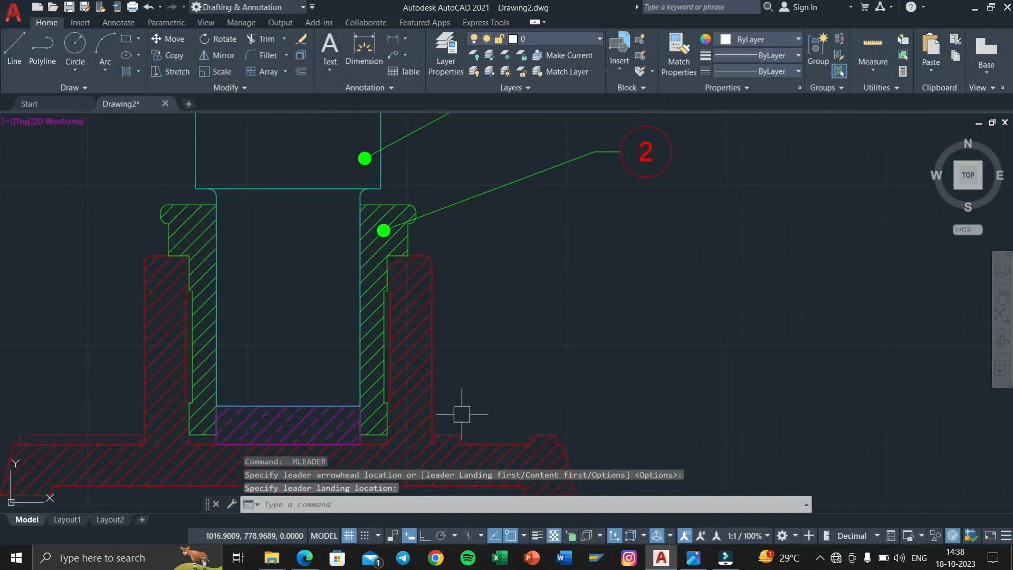
{"action": "key", "text": "Return"}
{"action": "left_click", "coordinate": [513, 447]}
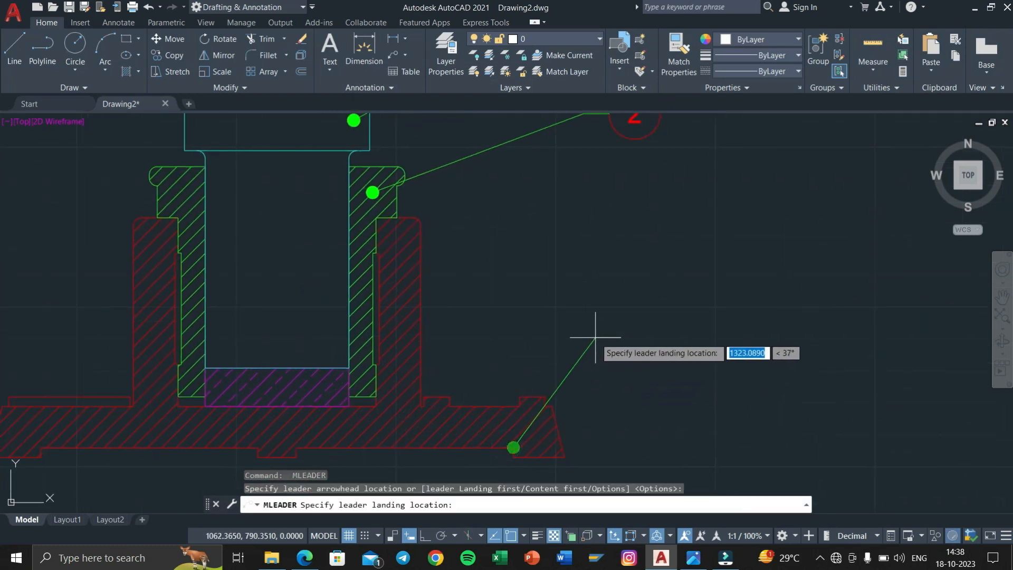
{"action": "left_click", "coordinate": [597, 327]}
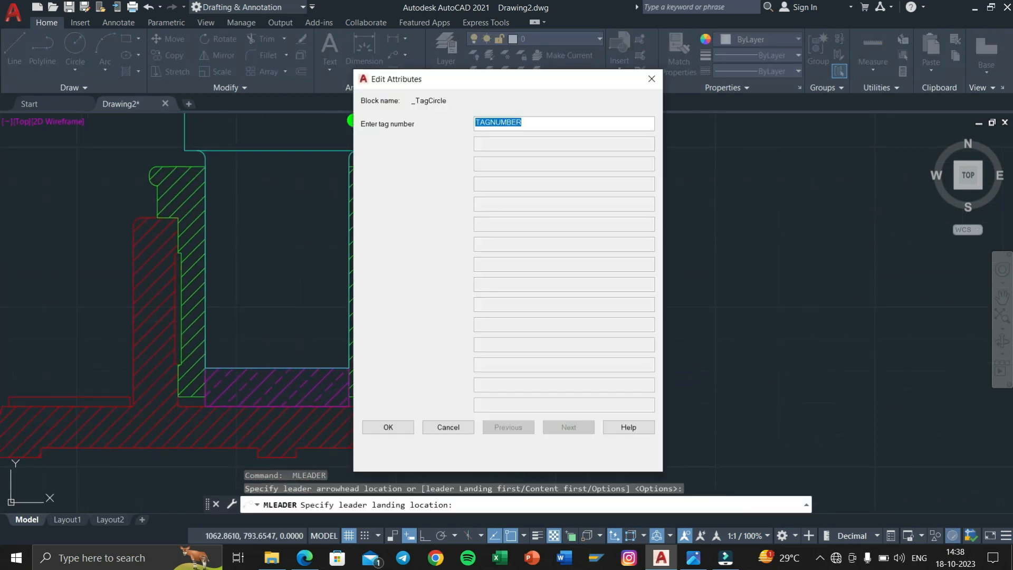
{"action": "left_click", "coordinate": [395, 428]}
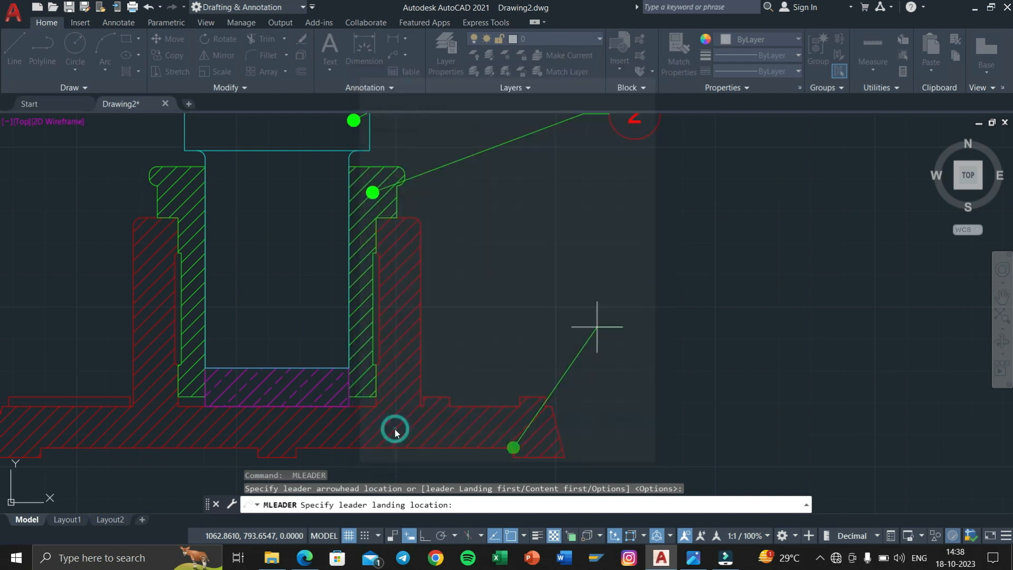
Step: Add a multileader from the magenta disc to a balloon tagged 4, placed between balloons 2 and 3
{"action": "key", "text": "Return"}
{"action": "left_click", "coordinate": [329, 396]}
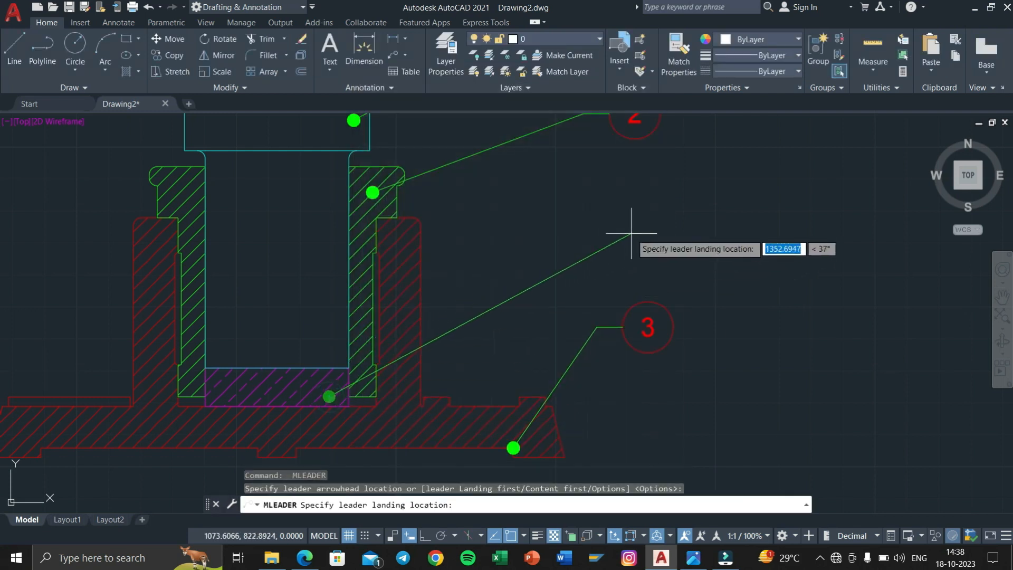
{"action": "left_click", "coordinate": [627, 209]}
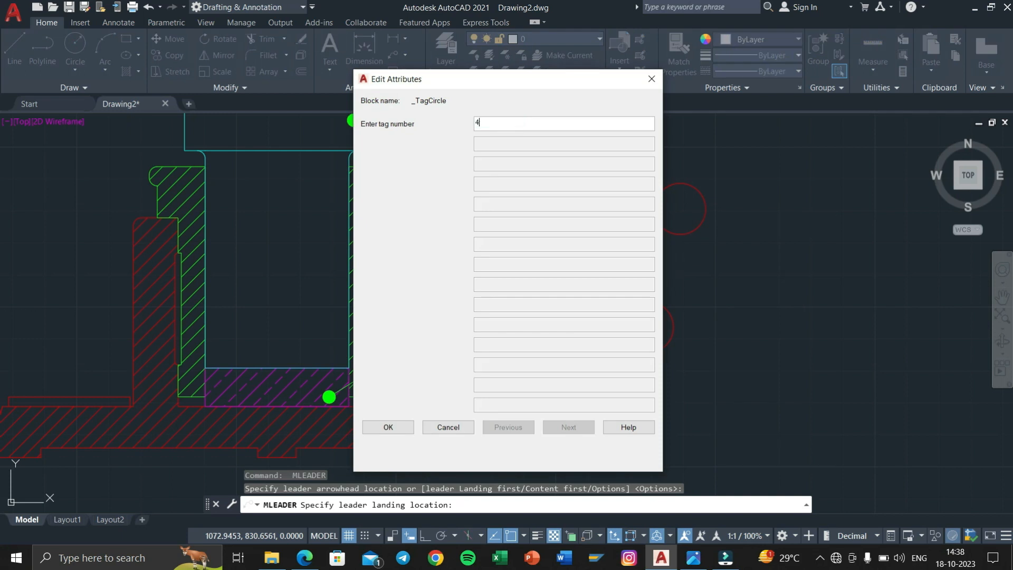
{"action": "left_click", "coordinate": [379, 431]}
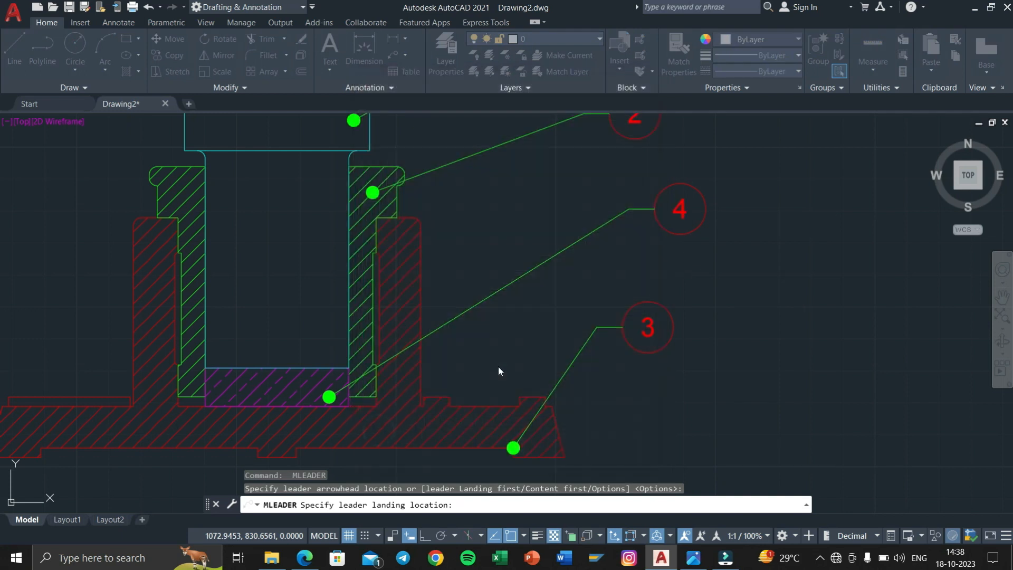
Step: Align all four balloon multileaders vertically with balloon 3, using Ortho for the direction
{"action": "scroll", "coordinate": [498, 366], "scroll_direction": "down", "scroll_amount": 4}
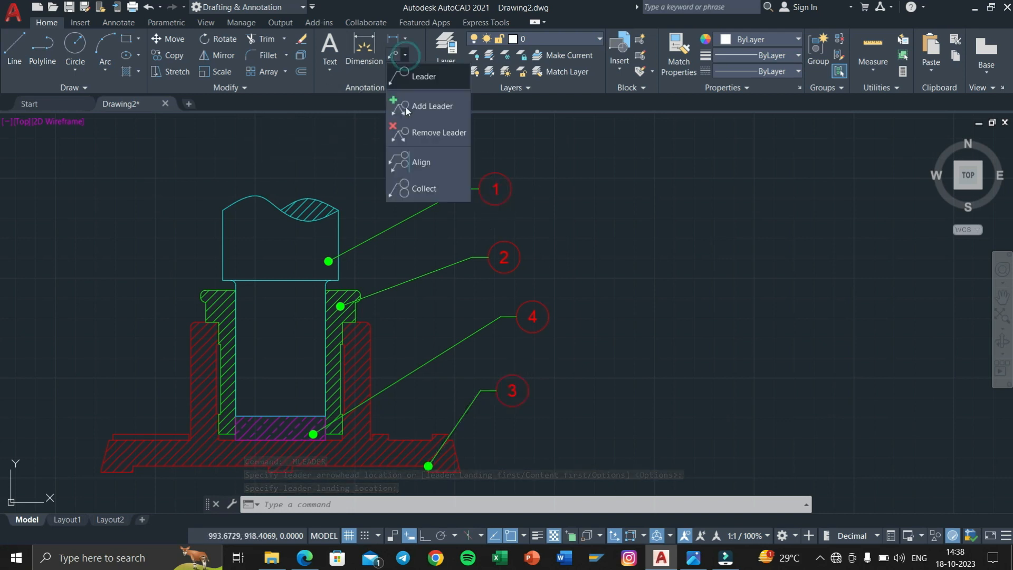
{"action": "left_click", "coordinate": [409, 169]}
{"action": "left_click", "coordinate": [516, 391]}
{"action": "left_click", "coordinate": [585, 425]}
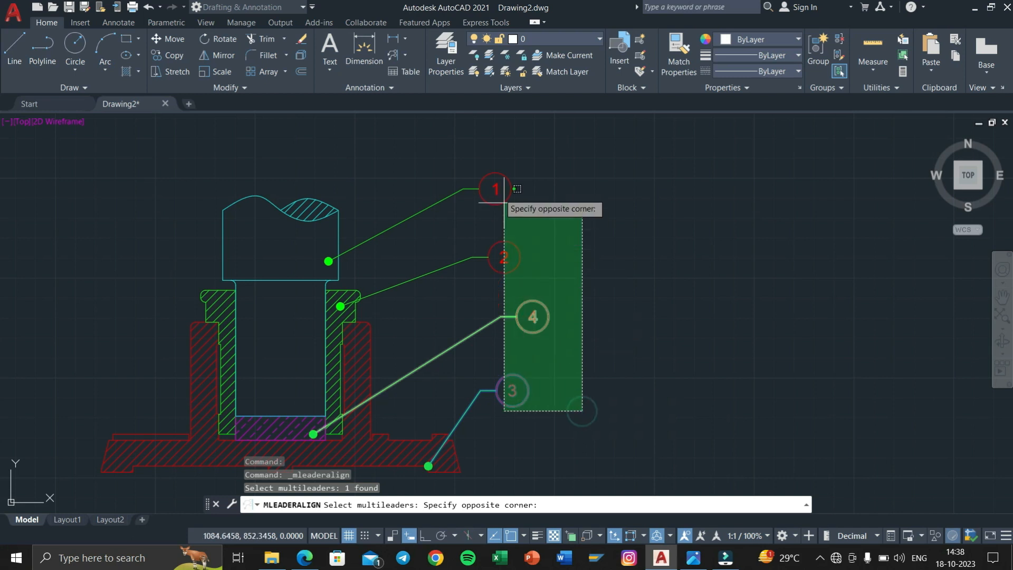
{"action": "left_click", "coordinate": [316, 128]}
{"action": "key", "text": "Return"}
{"action": "left_click", "coordinate": [516, 405]}
{"action": "left_click", "coordinate": [425, 537]}
{"action": "middle_click_drag", "start_coordinate": [551, 175], "coordinate": [562, 317]}
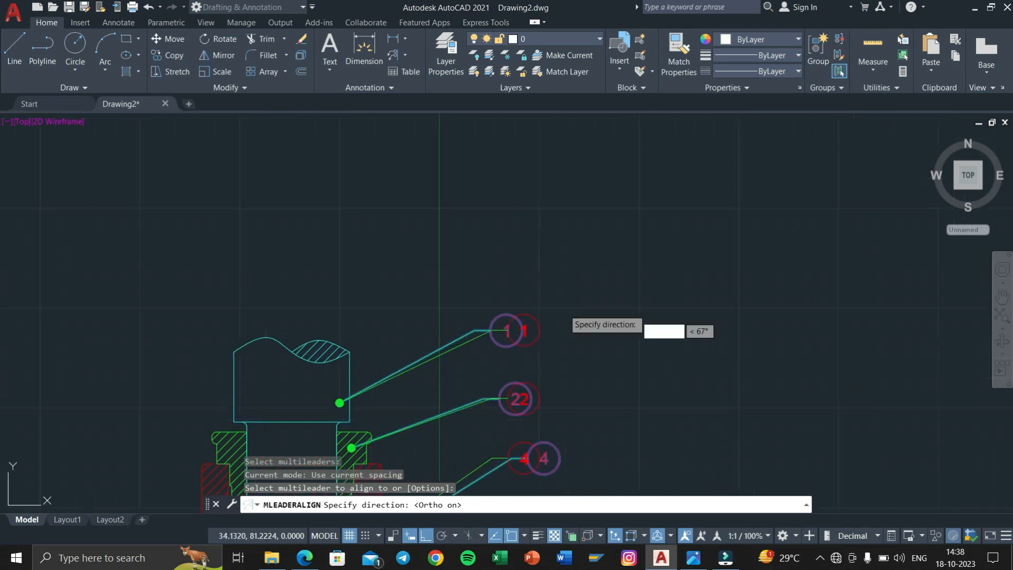
{"action": "left_click", "coordinate": [546, 229]}
Step: Draw a rectangular border about 235 by 330 around the assembly's front view, top view and balloons
{"action": "scroll", "coordinate": [547, 233], "scroll_direction": "down", "scroll_amount": 4}
{"action": "mouse_move", "coordinate": [549, 257]}
{"action": "middle_mouse_down"}
{"action": "mouse_move", "coordinate": [561, 200]}
{"action": "mouse_move", "coordinate": [622, 221]}
{"action": "middle_mouse_up"}
{"action": "scroll", "coordinate": [545, 258], "scroll_direction": "up", "scroll_amount": 2}
{"action": "scroll", "coordinate": [622, 222], "scroll_direction": "down", "scroll_amount": 2}
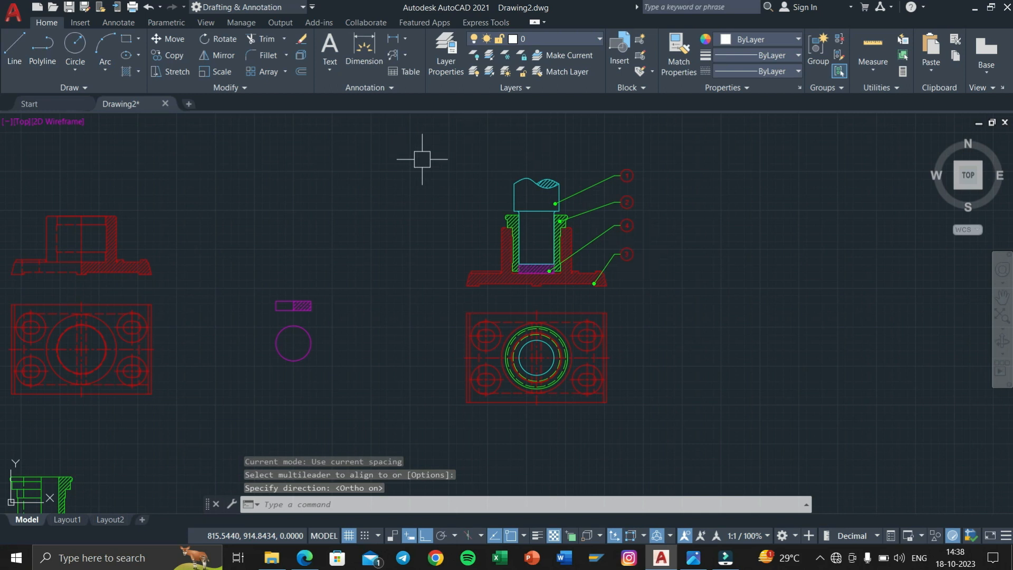
{"action": "type", "text": "rec"}
{"action": "key", "text": "Return"}
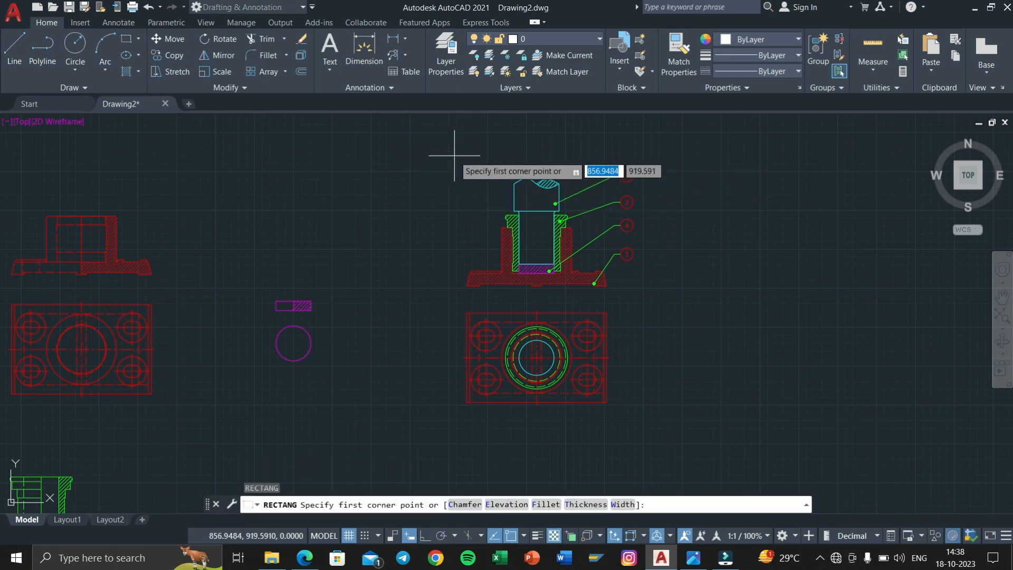
{"action": "left_click", "coordinate": [453, 155]}
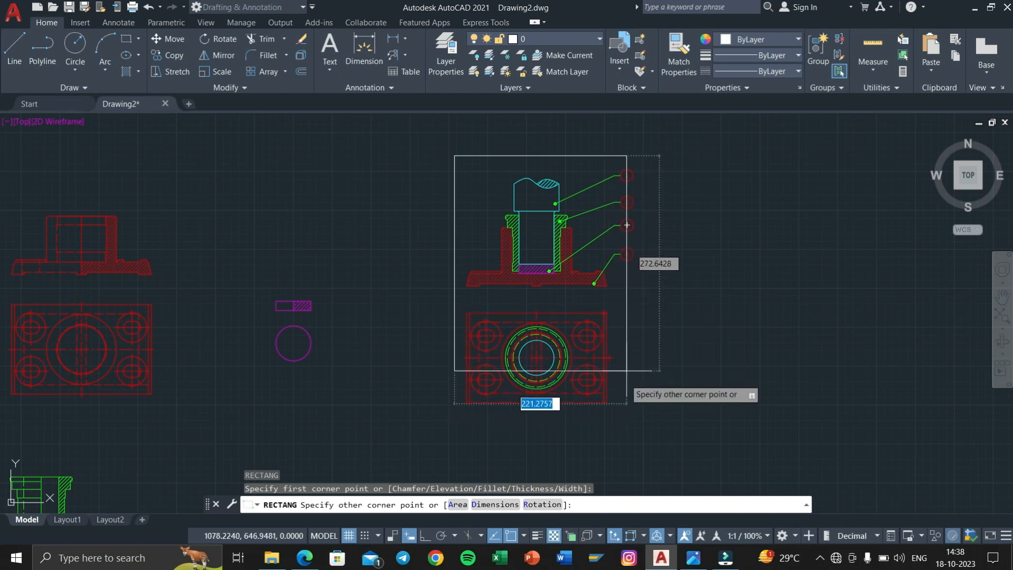
{"action": "left_click", "coordinate": [637, 413]}
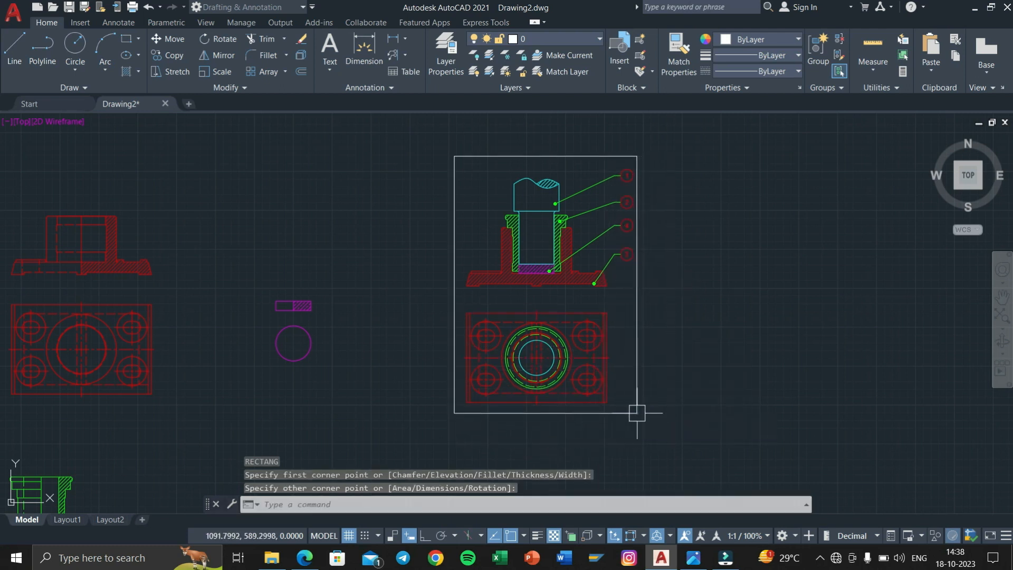
Step: Modify the ISO-25 dimension style to arrow size 4, text height 5 and text color Red
{"action": "scroll", "coordinate": [594, 321], "scroll_direction": "down", "scroll_amount": 2}
{"action": "middle_click_drag", "start_coordinate": [555, 325], "coordinate": [744, 295]}
{"action": "scroll", "coordinate": [612, 311], "scroll_direction": "up", "scroll_amount": 4}
{"action": "mouse_move", "coordinate": [463, 301]}
{"action": "middle_mouse_down"}
{"action": "mouse_move", "coordinate": [667, 308]}
{"action": "mouse_move", "coordinate": [661, 348]}
{"action": "mouse_move", "coordinate": [633, 316]}
{"action": "mouse_move", "coordinate": [447, 318]}
{"action": "middle_mouse_up"}
{"action": "scroll", "coordinate": [667, 308], "scroll_direction": "down", "scroll_amount": 4}
{"action": "scroll", "coordinate": [633, 316], "scroll_direction": "up", "scroll_amount": 3}
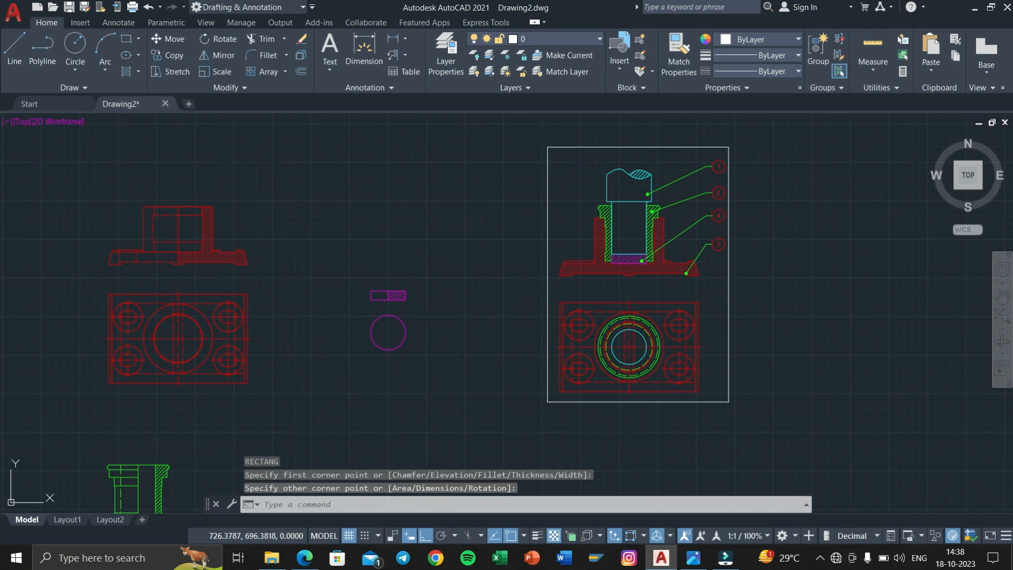
{"action": "type", "text": "d"}
{"action": "key", "text": "Return"}
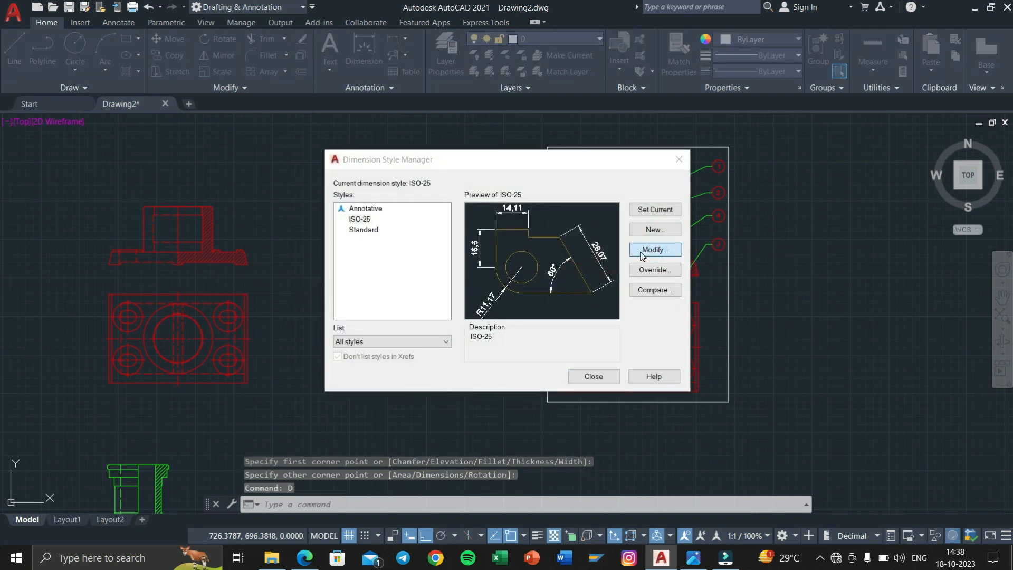
{"action": "left_click", "coordinate": [644, 252]}
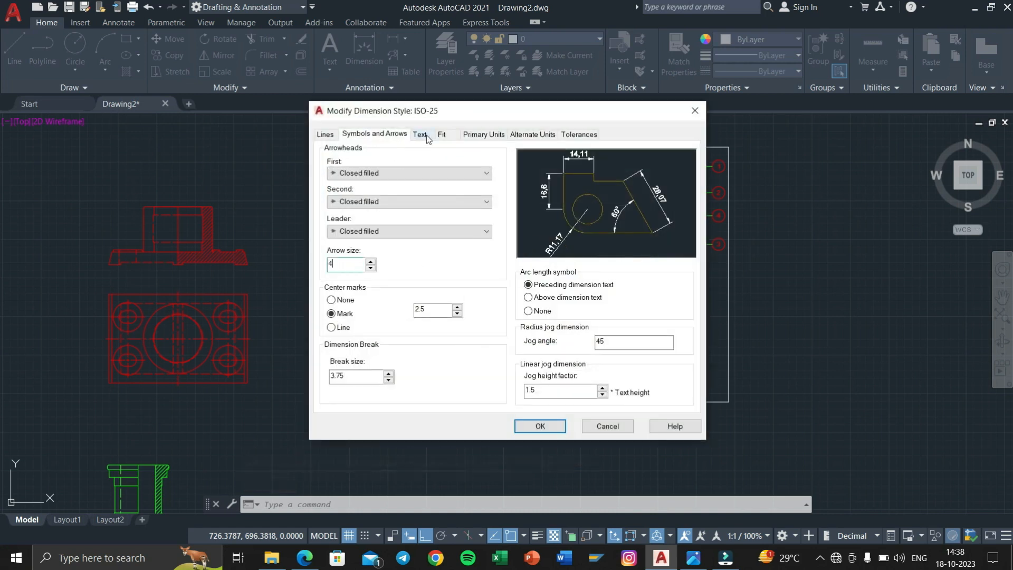
{"action": "left_click", "coordinate": [426, 138]}
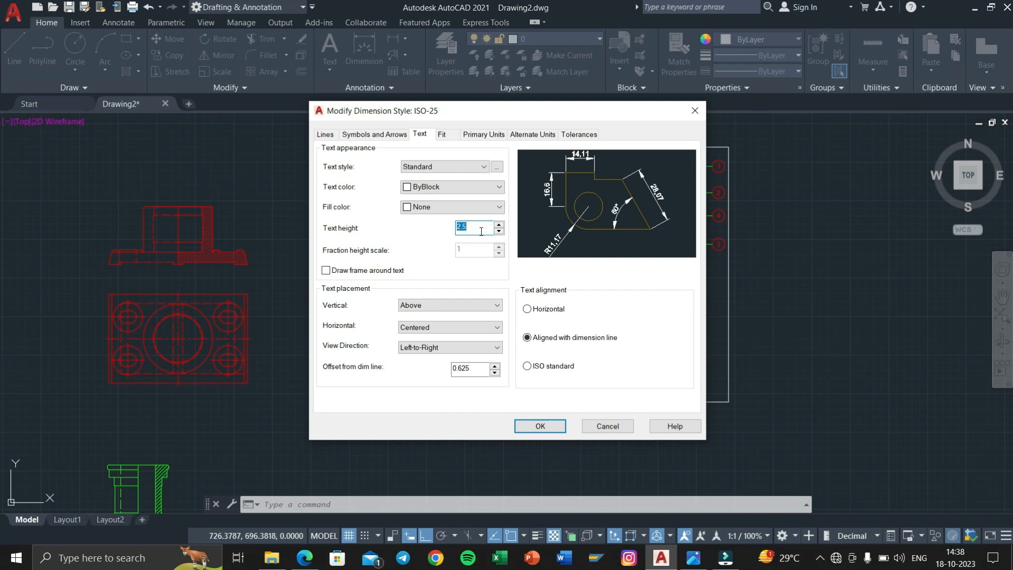
{"action": "left_click", "coordinate": [438, 188]}
{"action": "left_click", "coordinate": [421, 222]}
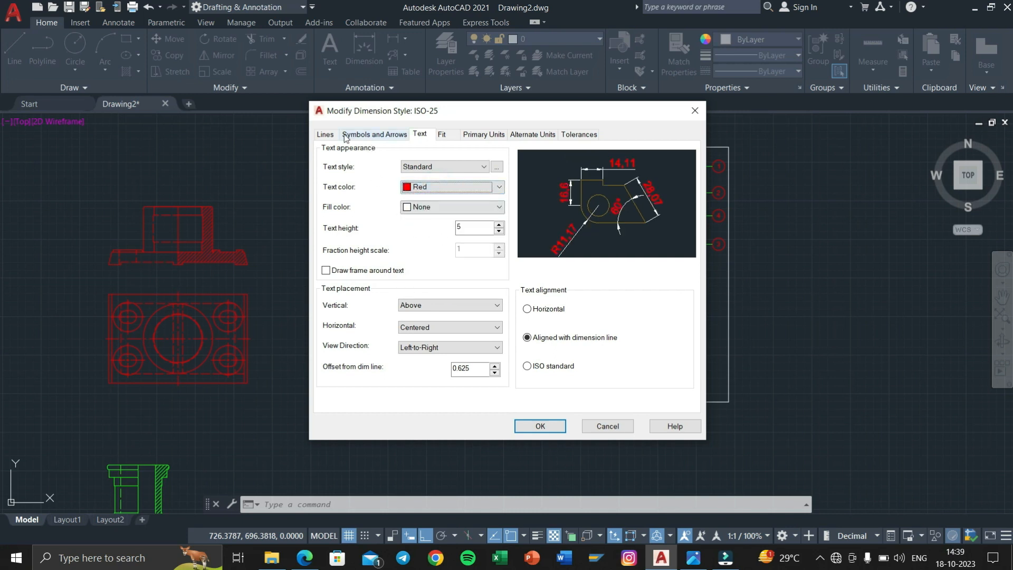
Step: Set both the dimension line color and the extension line color of the ISO-25 style to Green
{"action": "left_click", "coordinate": [325, 134]}
{"action": "left_click", "coordinate": [407, 161]}
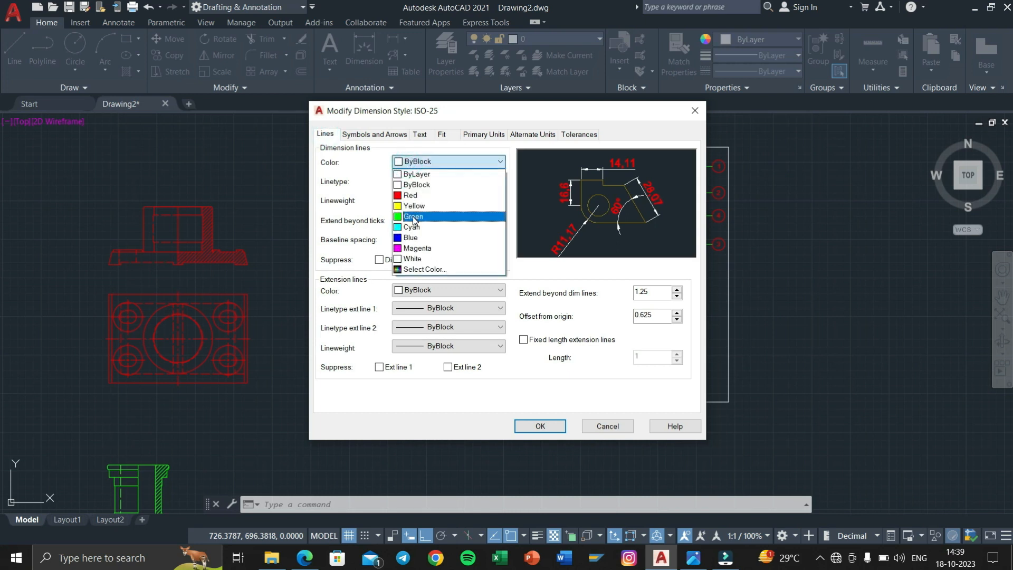
{"action": "left_click", "coordinate": [414, 217]}
{"action": "left_click", "coordinate": [427, 292]}
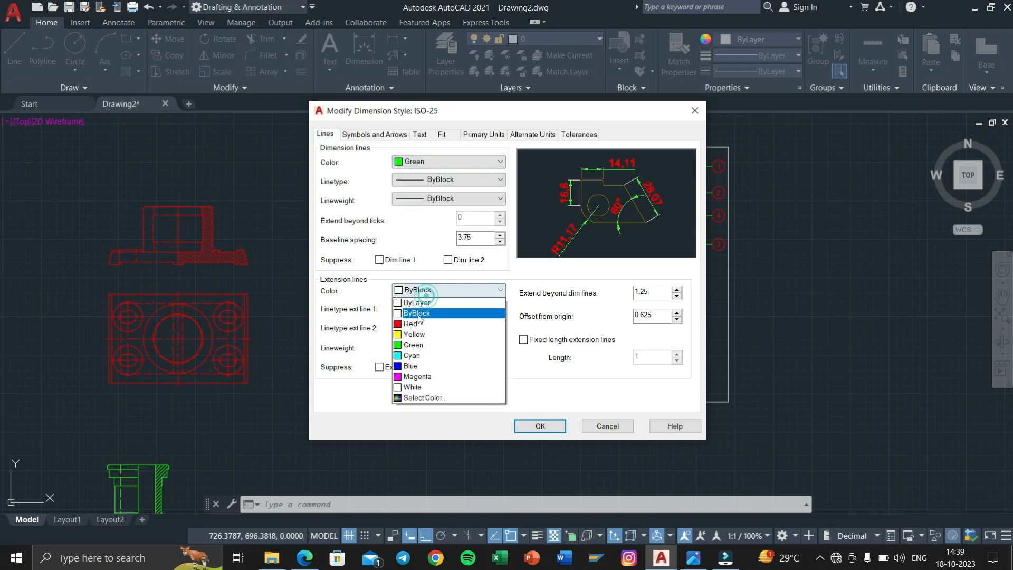
{"action": "left_click", "coordinate": [414, 346]}
Step: Set the ISO-25 style's decimal separator to Period, apply the changes and close the Dimension Style Manager
{"action": "left_click", "coordinate": [492, 134]}
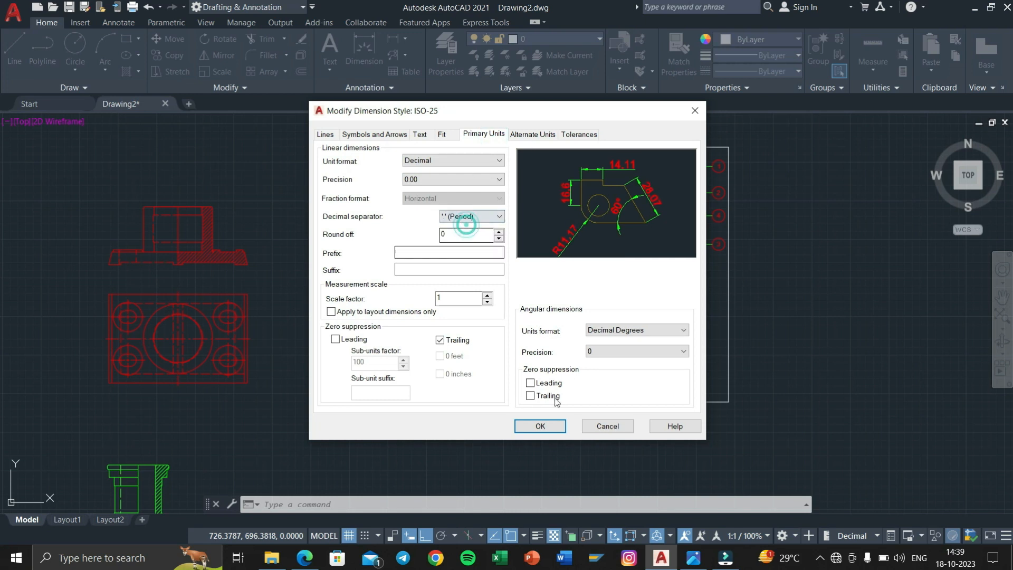
{"action": "left_click", "coordinate": [540, 427]}
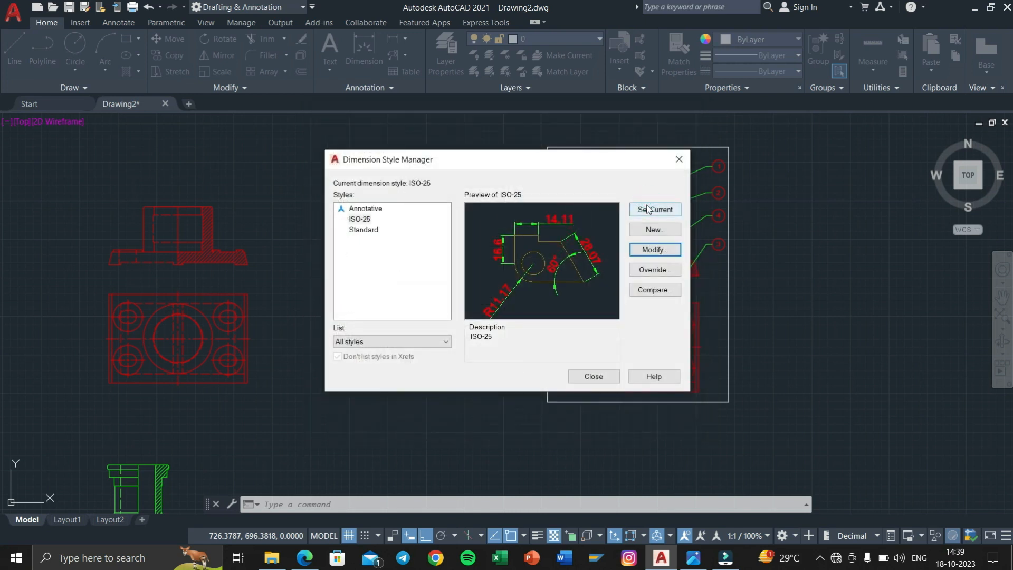
{"action": "left_click", "coordinate": [592, 374]}
{"action": "middle_click_drag", "start_coordinate": [343, 271], "coordinate": [521, 278]}
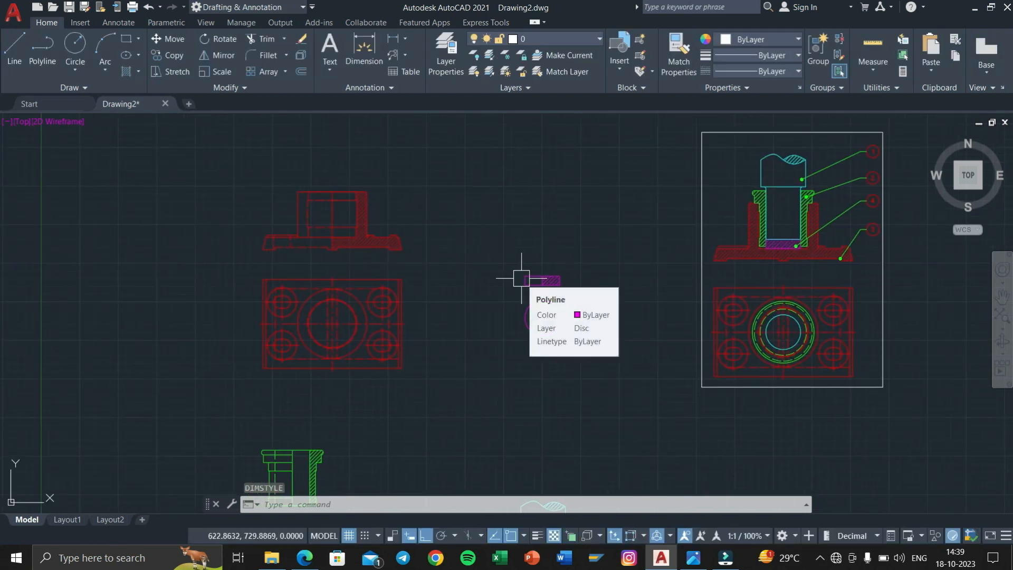
Step: Switch to the Photos app and examine the bush dimensions on the reference sheet 1.jpg
{"action": "key", "text": "alt+Tab"}
{"action": "key", "text": "alt+Tab"}
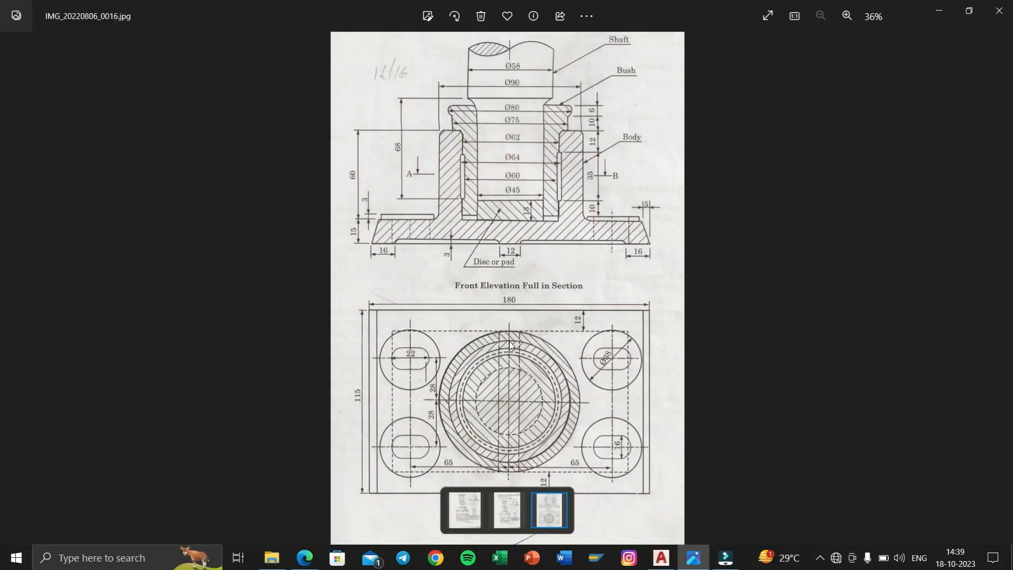
{"action": "key", "text": "Left"}
{"action": "key", "text": "Left"}
{"action": "scroll", "coordinate": [546, 207], "scroll_direction": "up", "scroll_amount": 2}
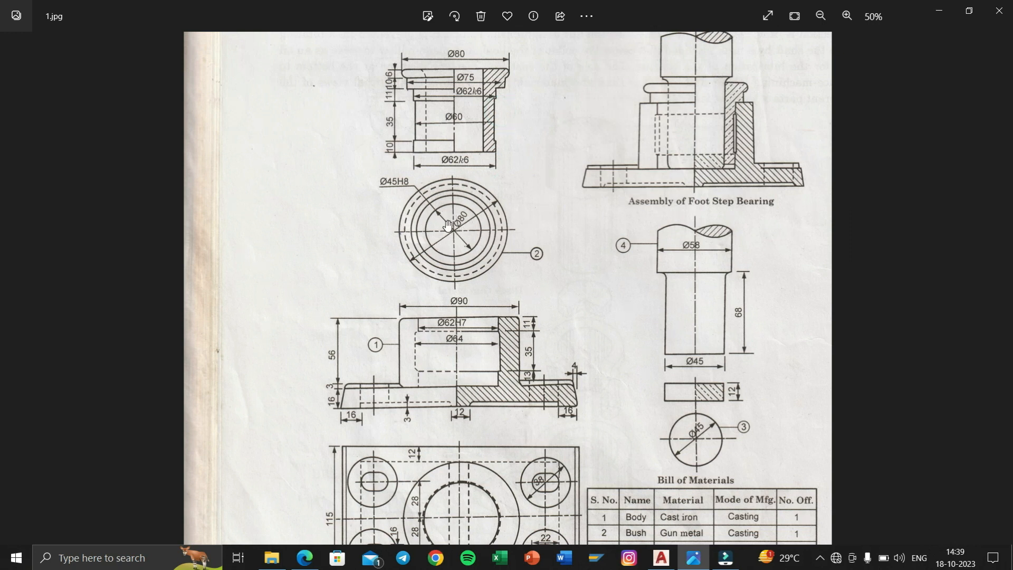
Step: Return to AutoCAD and add a diameter dimension to the innermost circle of the bush's top view, with its text inside the circle
{"action": "key", "text": "alt+Tab"}
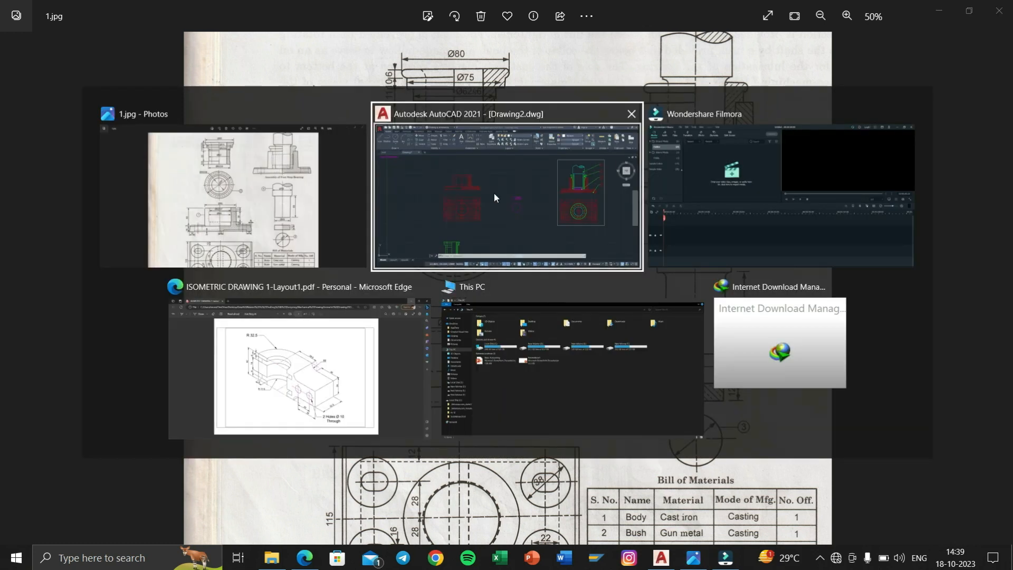
{"action": "scroll", "coordinate": [403, 290], "scroll_direction": "up", "scroll_amount": 5}
{"action": "middle_click_drag", "start_coordinate": [456, 473], "coordinate": [547, 347]}
{"action": "scroll", "coordinate": [549, 407], "scroll_direction": "up", "scroll_amount": 3}
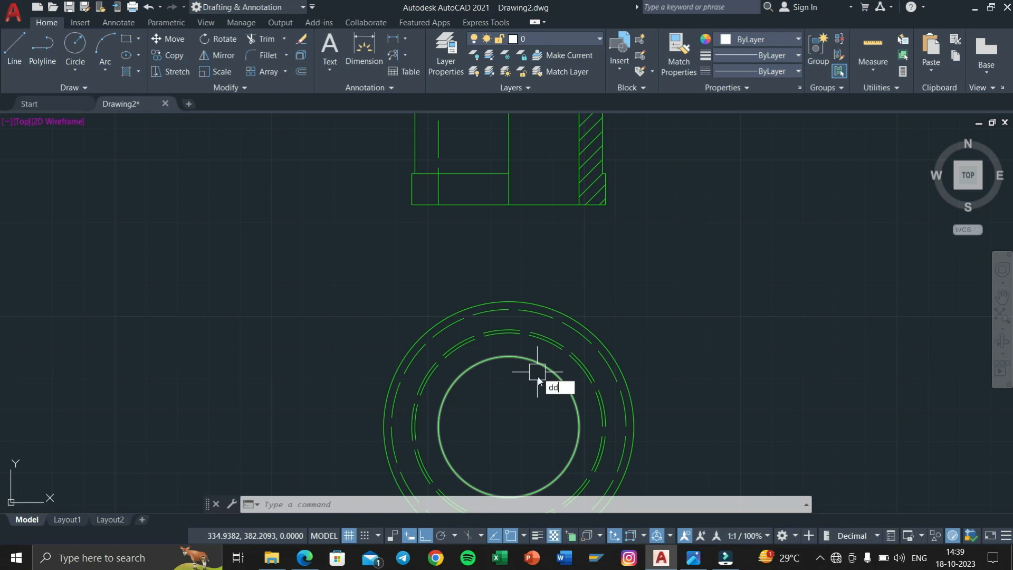
{"action": "type", "text": "i"}
{"action": "key", "text": "Return"}
{"action": "left_click", "coordinate": [543, 354]}
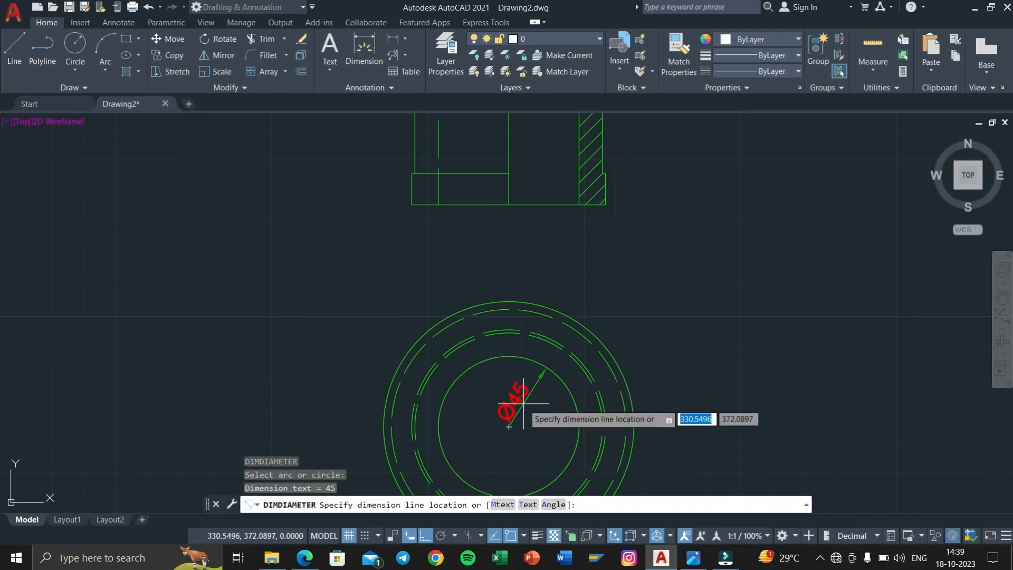
{"action": "middle_click_drag", "start_coordinate": [561, 377], "coordinate": [580, 336]}
{"action": "left_click_drag", "start_coordinate": [579, 336], "coordinate": [597, 287]}
{"action": "scroll", "coordinate": [578, 324], "scroll_direction": "up", "scroll_amount": 2}
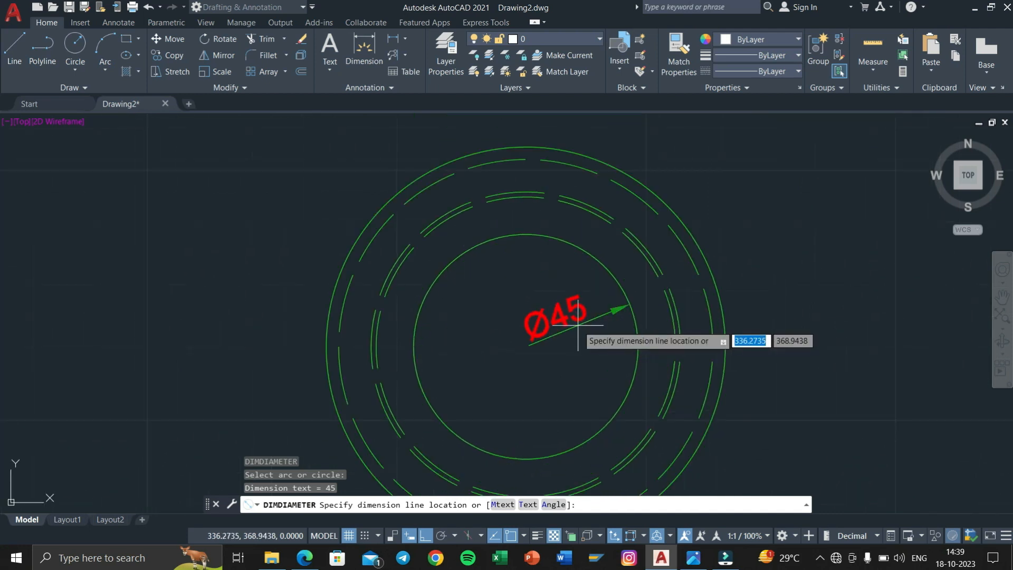
{"action": "left_click", "coordinate": [577, 324]}
Step: Add a diameter dimension to the outermost circle of the bush's top view, placing its text outside at the lower right
{"action": "key", "text": "Return"}
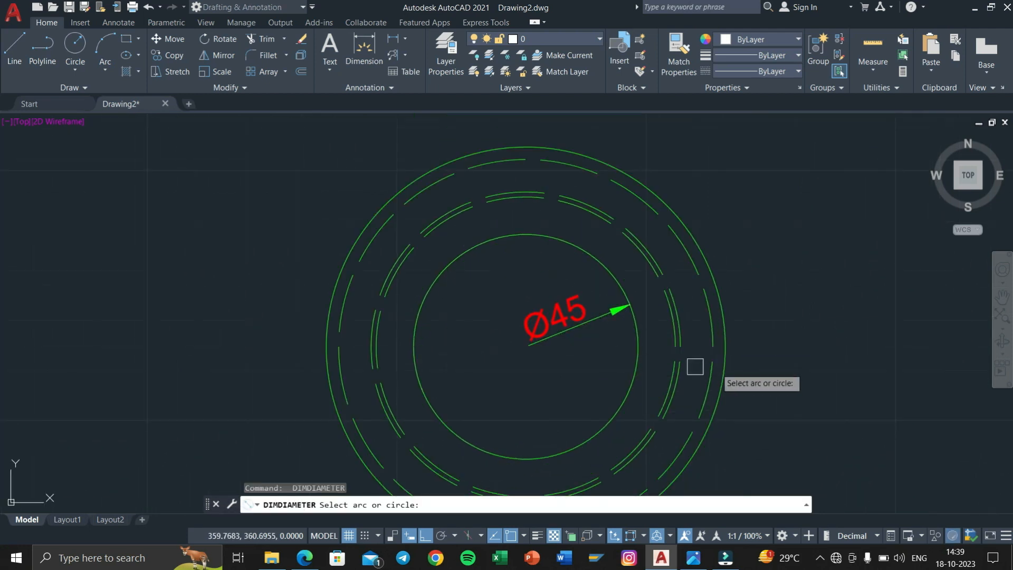
{"action": "left_click", "coordinate": [721, 384]}
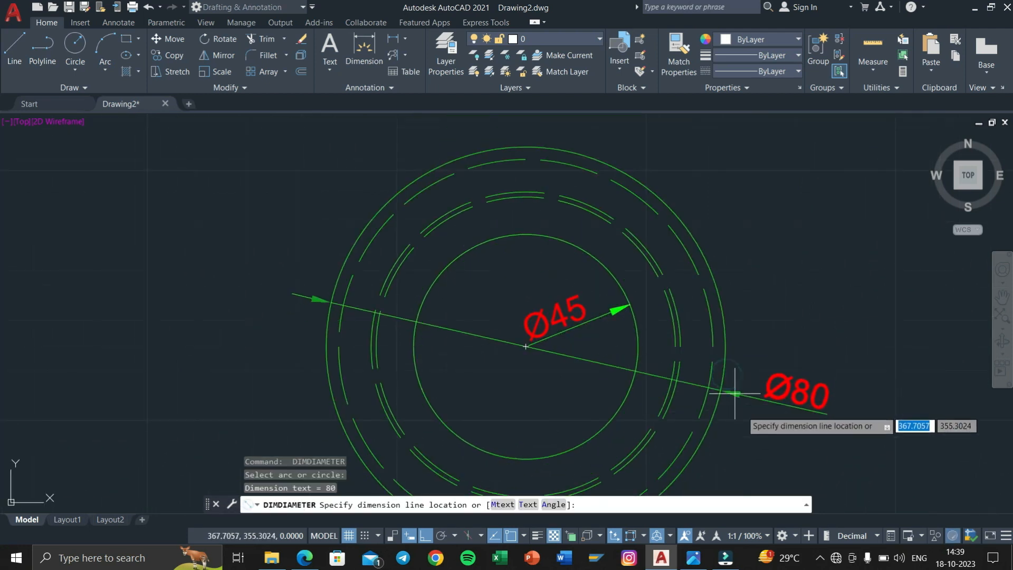
{"action": "left_click", "coordinate": [746, 427]}
{"action": "scroll", "coordinate": [745, 426], "scroll_direction": "down", "scroll_amount": 2}
{"action": "middle_click_drag", "start_coordinate": [762, 243], "coordinate": [660, 312]}
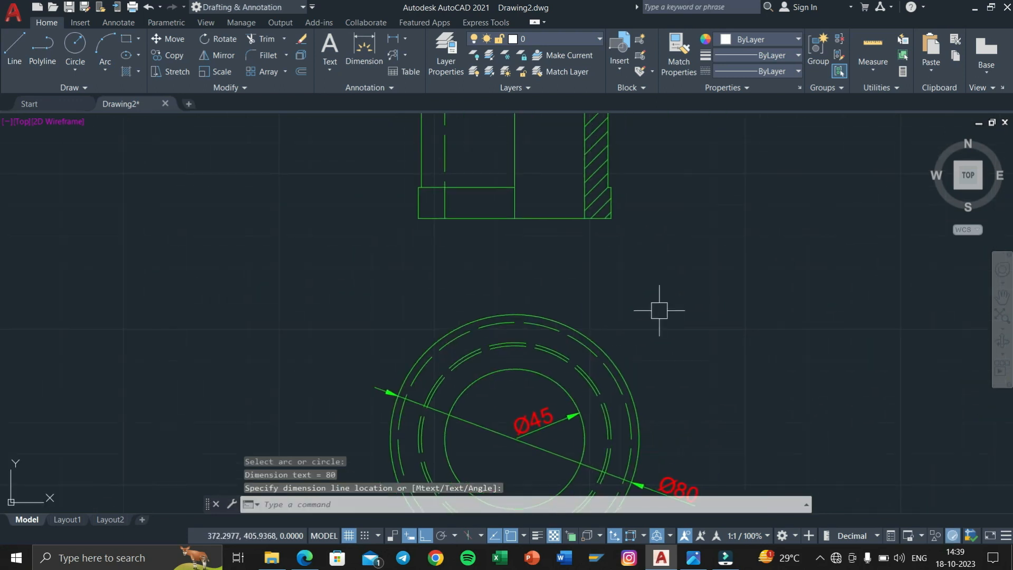
Step: Check the reference sheet and add a vertical linear dimension for the bush's top flange thickness, left of the front view
{"action": "key", "text": "alt+Tab"}
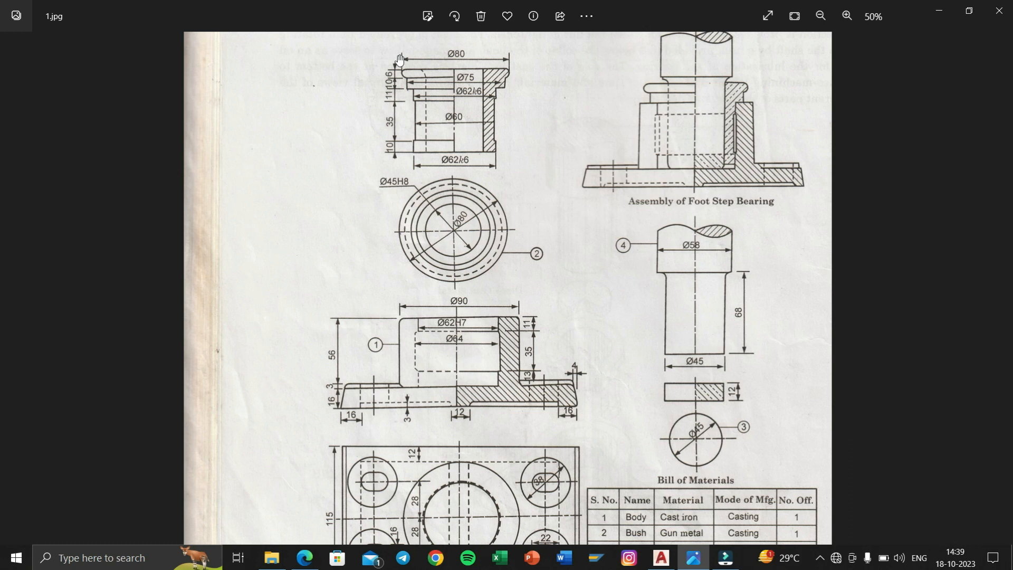
{"action": "key", "text": "alt+Tab"}
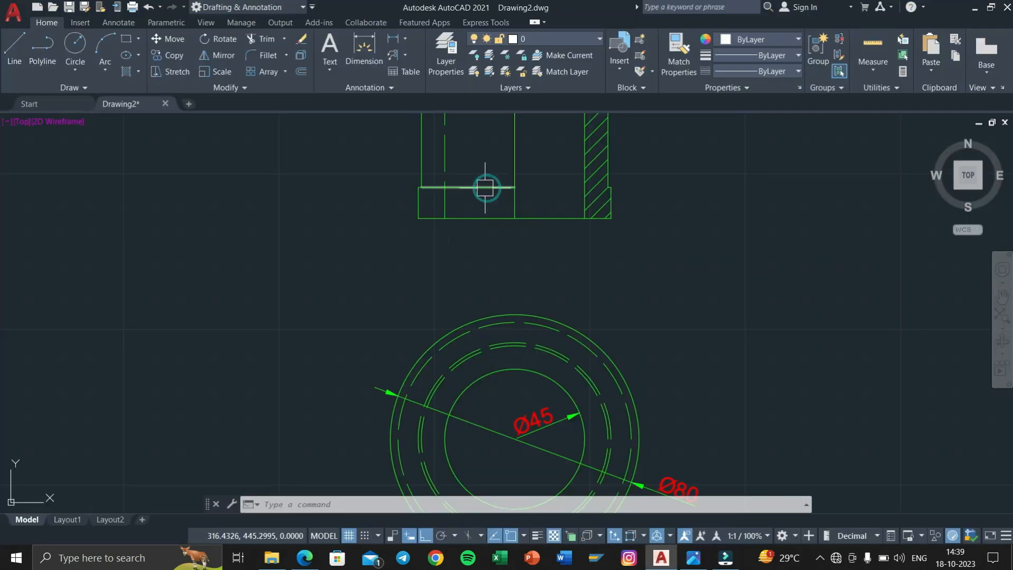
{"action": "middle_click_drag", "start_coordinate": [474, 247], "coordinate": [490, 361]}
{"action": "scroll", "coordinate": [477, 270], "scroll_direction": "up", "scroll_amount": 4}
{"action": "type", "text": "dli"}
{"action": "key", "text": "Return"}
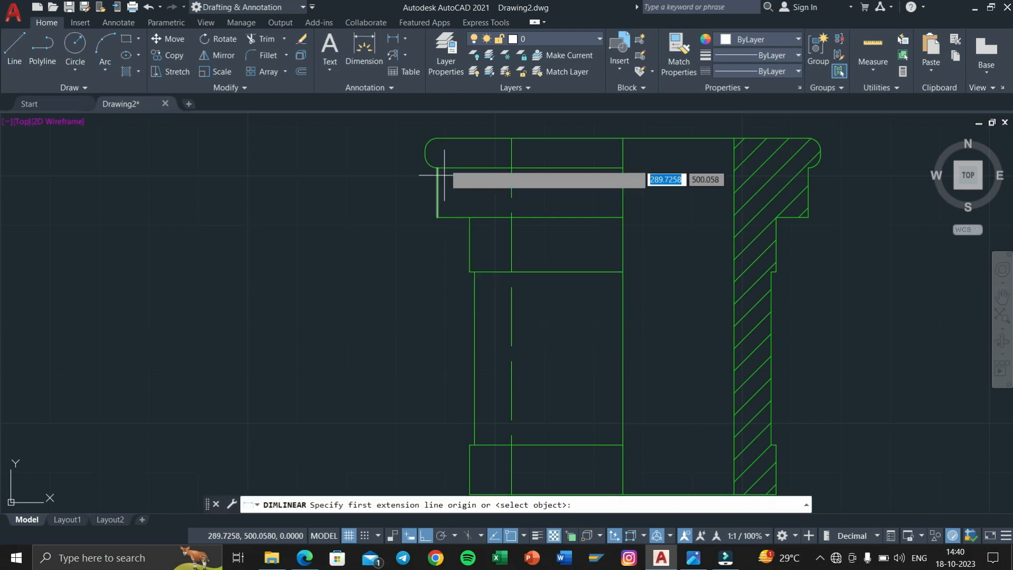
{"action": "left_click", "coordinate": [436, 156]}
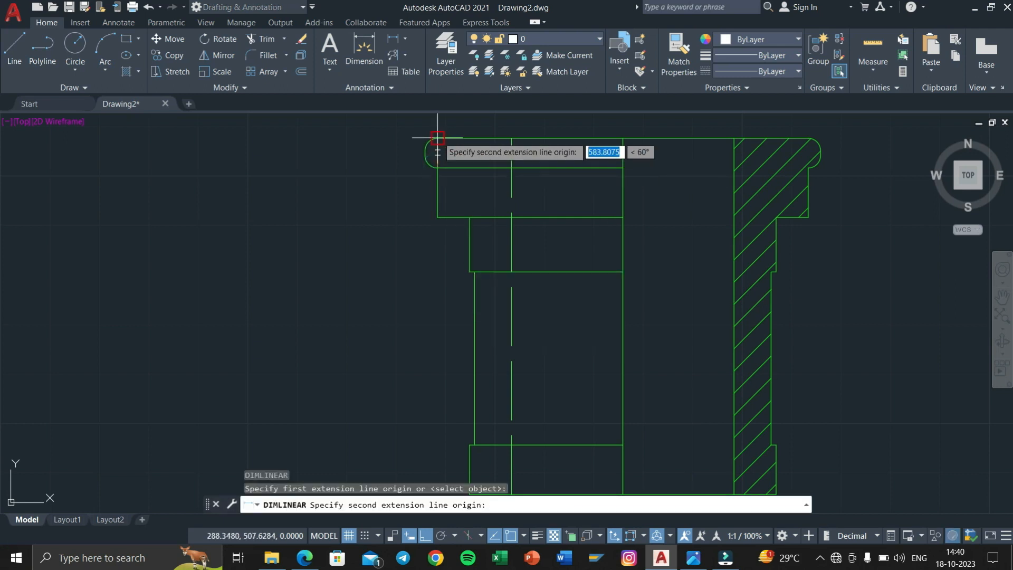
{"action": "left_click", "coordinate": [435, 143]}
{"action": "left_click", "coordinate": [393, 151]}
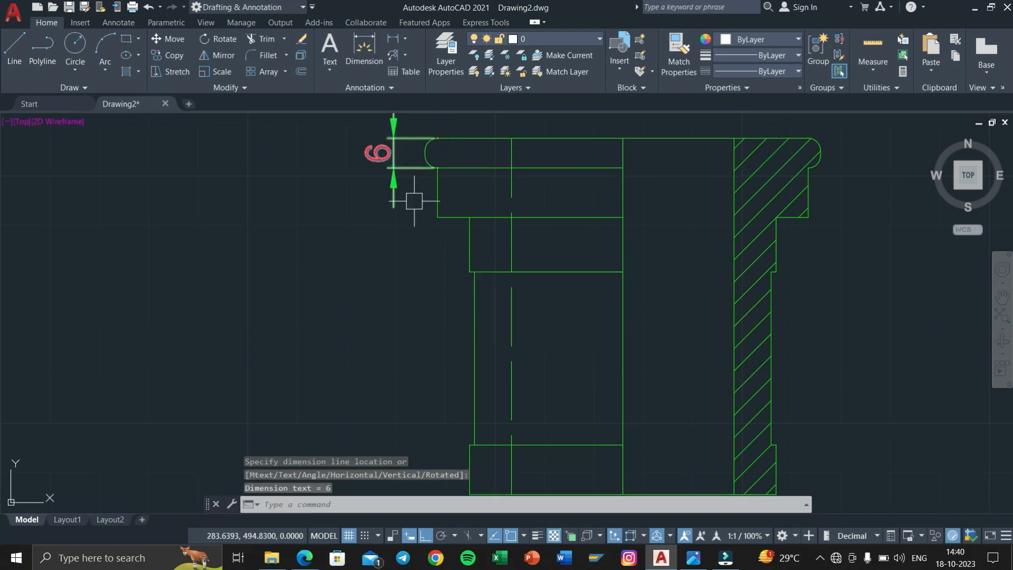
Step: Continue the vertical dimension chain down the left side of the bush's front view, covering each step to the bottom edge
{"action": "type", "text": "dco"}
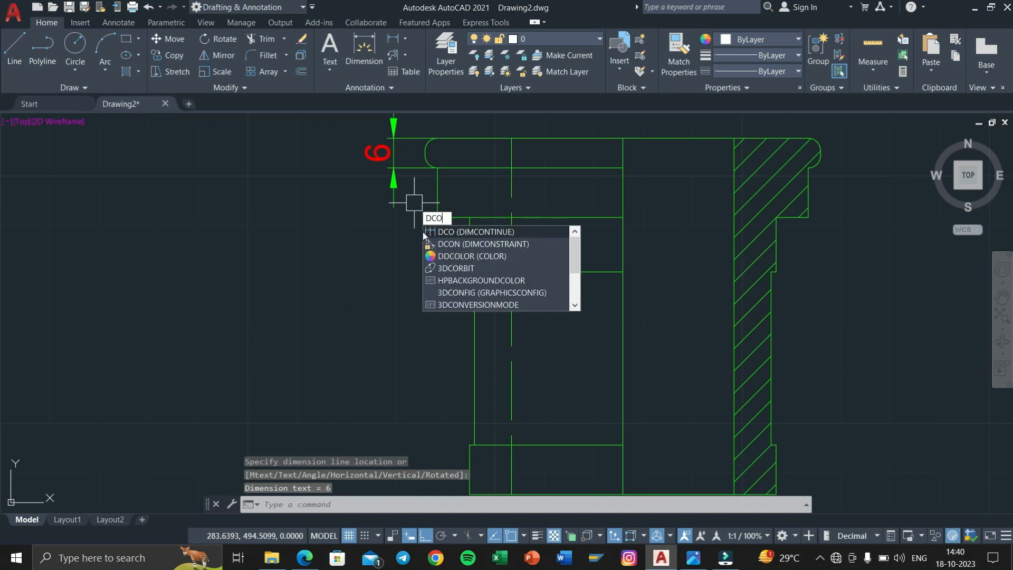
{"action": "key", "text": "Return"}
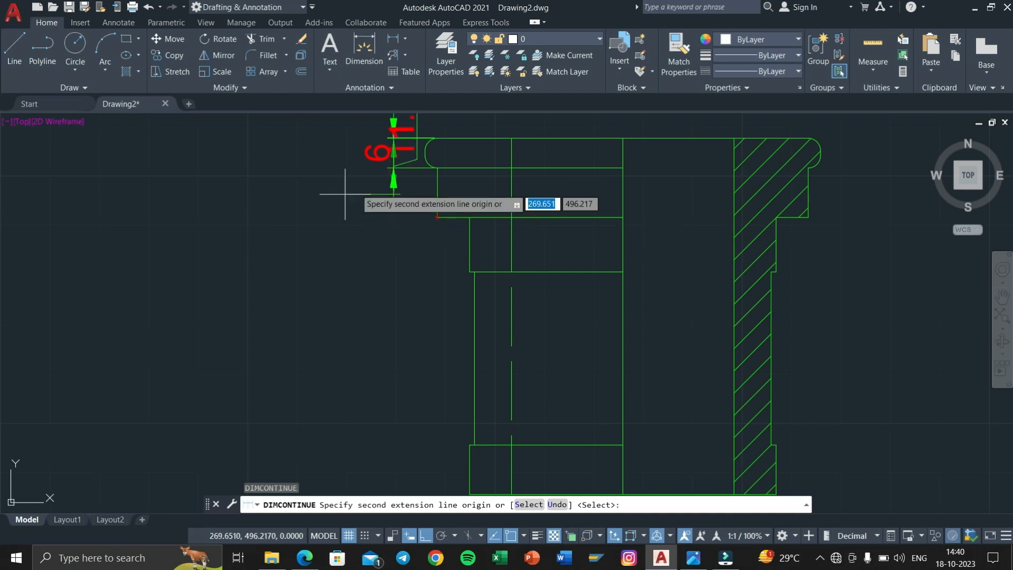
{"action": "left_click", "coordinate": [429, 217]}
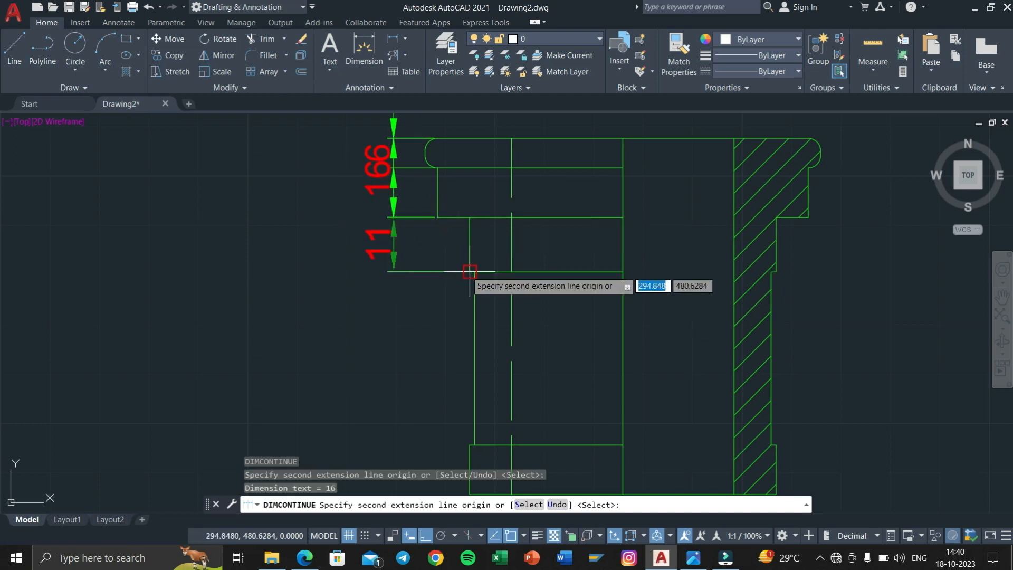
{"action": "left_click", "coordinate": [488, 272]}
{"action": "middle_click_drag", "start_coordinate": [446, 274], "coordinate": [498, 170]}
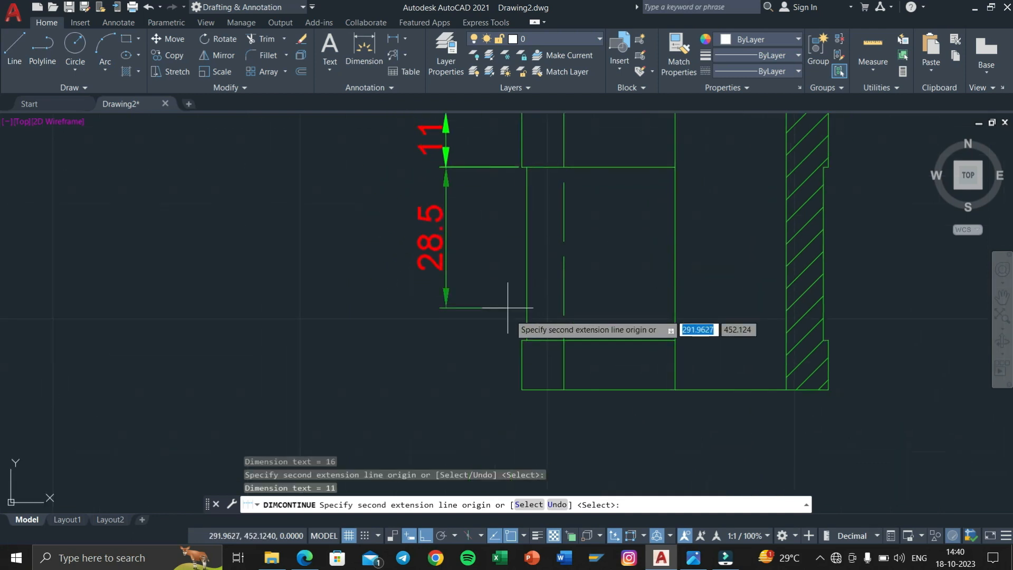
{"action": "left_click", "coordinate": [521, 340]}
{"action": "left_click", "coordinate": [522, 389]}
{"action": "scroll", "coordinate": [518, 383], "scroll_direction": "up", "scroll_amount": 2}
{"action": "middle_click_drag", "start_coordinate": [423, 255], "coordinate": [454, 379]}
{"action": "key", "text": "Escape"}
Step: Move the overlapping text of the second vertical dimension to the left, clear of the flange thickness text
{"action": "scroll", "coordinate": [409, 225], "scroll_direction": "up", "scroll_amount": 4}
{"action": "middle_click_drag", "start_coordinate": [409, 225], "coordinate": [443, 361]}
{"action": "scroll", "coordinate": [447, 319], "scroll_direction": "down", "scroll_amount": 6}
{"action": "middle_click_drag", "start_coordinate": [443, 289], "coordinate": [448, 240]}
{"action": "middle_click_drag", "start_coordinate": [447, 189], "coordinate": [455, 219]}
{"action": "scroll", "coordinate": [455, 220], "scroll_direction": "up", "scroll_amount": 4}
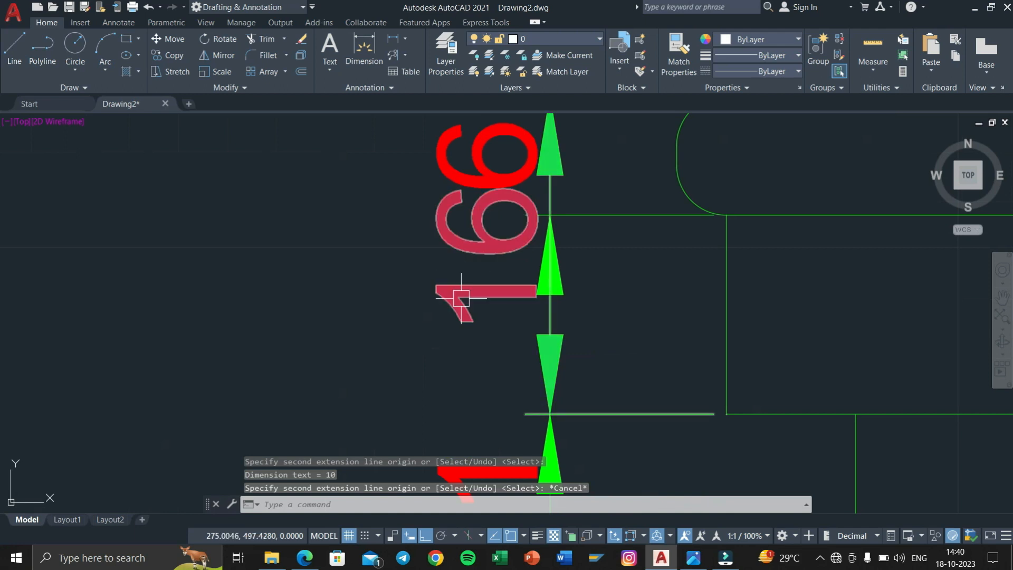
{"action": "left_click", "coordinate": [491, 267]}
{"action": "left_click", "coordinate": [487, 254]}
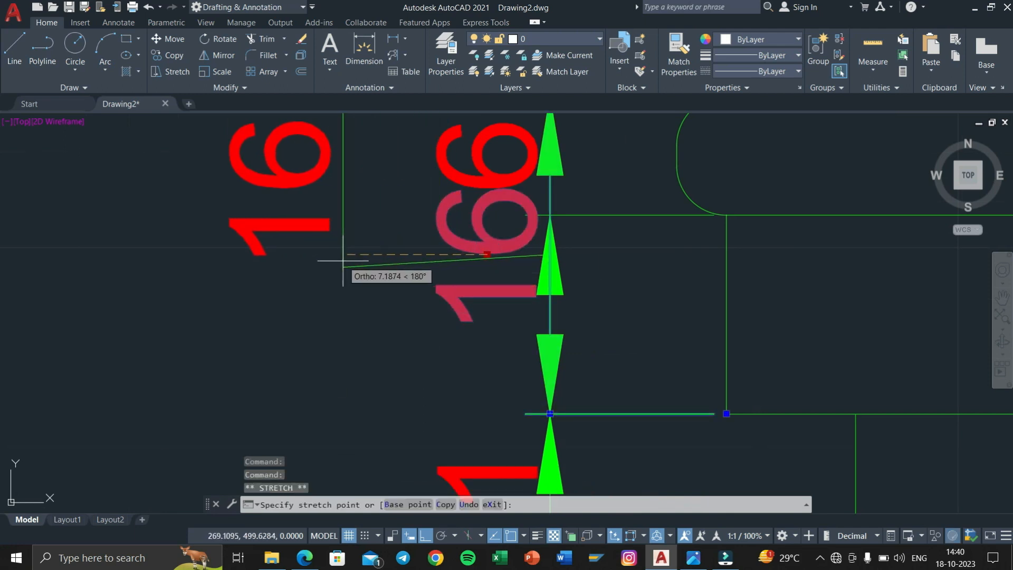
{"action": "key", "text": "Escape"}
{"action": "key", "text": "Escape"}
{"action": "key", "text": "Escape"}
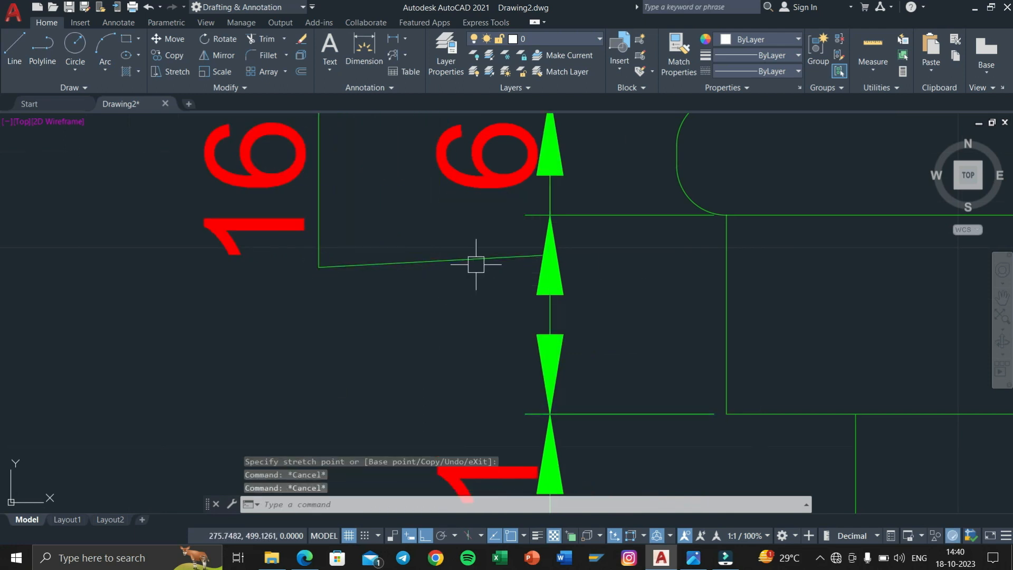
Step: Add a horizontal linear dimension across the full width of the bush's top flange, placed above the front view
{"action": "scroll", "coordinate": [475, 265], "scroll_direction": "down", "scroll_amount": 4}
{"action": "middle_click_drag", "start_coordinate": [475, 267], "coordinate": [504, 278]}
{"action": "scroll", "coordinate": [441, 237], "scroll_direction": "down", "scroll_amount": 3}
{"action": "middle_click_drag", "start_coordinate": [441, 237], "coordinate": [407, 226]}
{"action": "scroll", "coordinate": [467, 235], "scroll_direction": "down", "scroll_amount": 1}
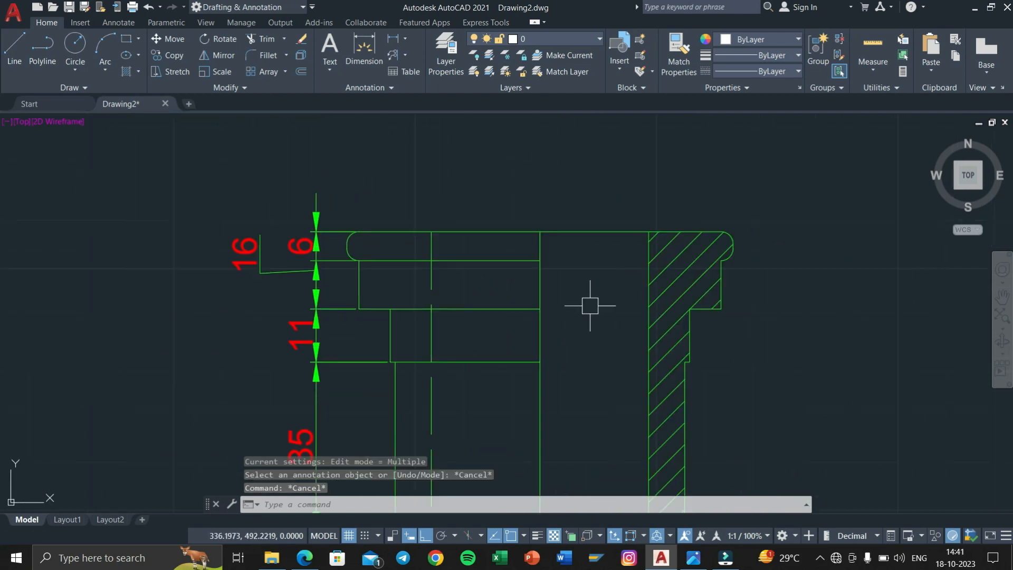
{"action": "type", "text": "dli"}
{"action": "key", "text": "Return"}
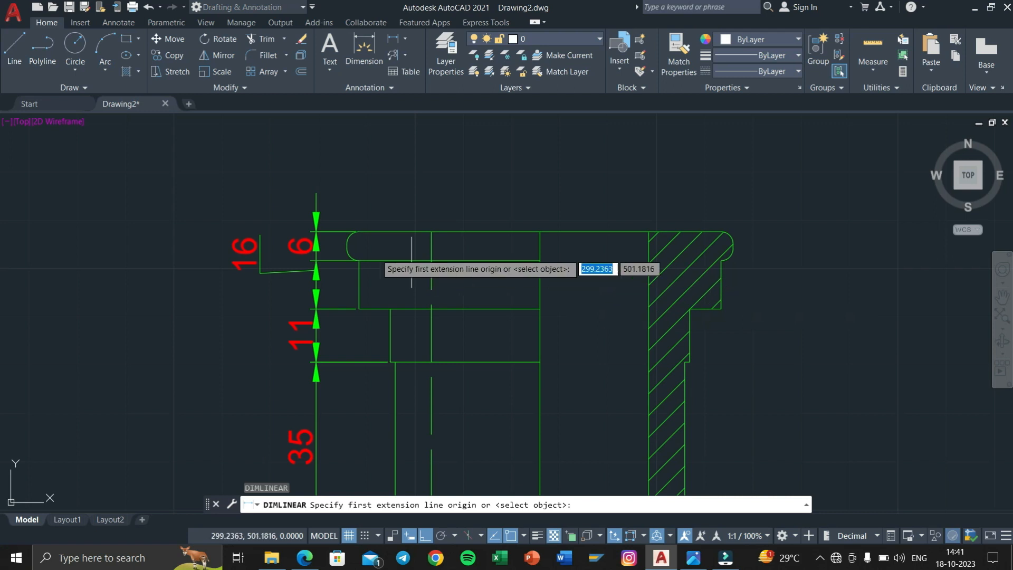
{"action": "left_click", "coordinate": [359, 245]}
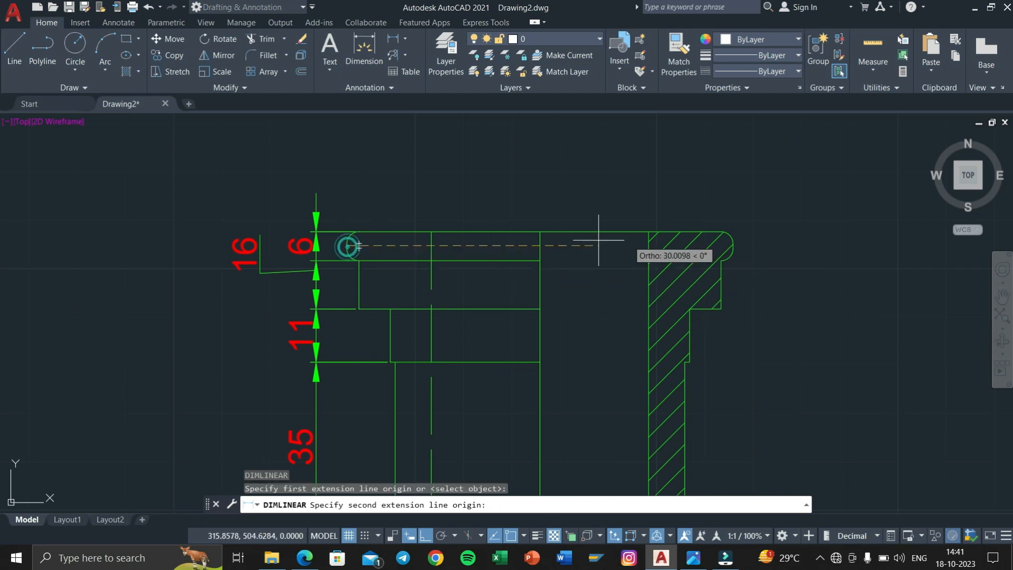
{"action": "left_click", "coordinate": [733, 244]}
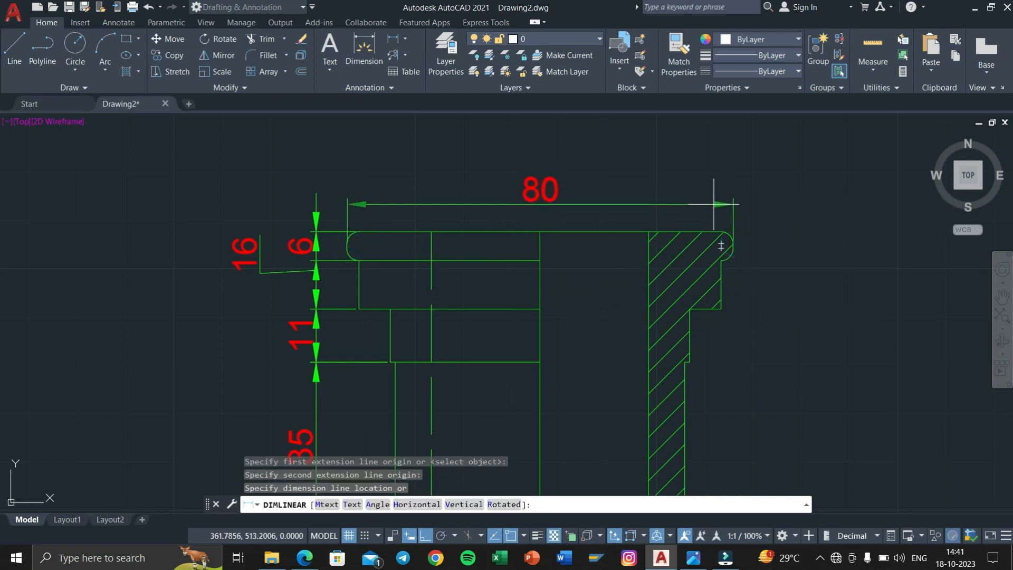
{"action": "left_click", "coordinate": [588, 203]}
Step: Insert a diameter symbol before the text of the flange width dimension and finish text editing
{"action": "double_click", "coordinate": [553, 185]}
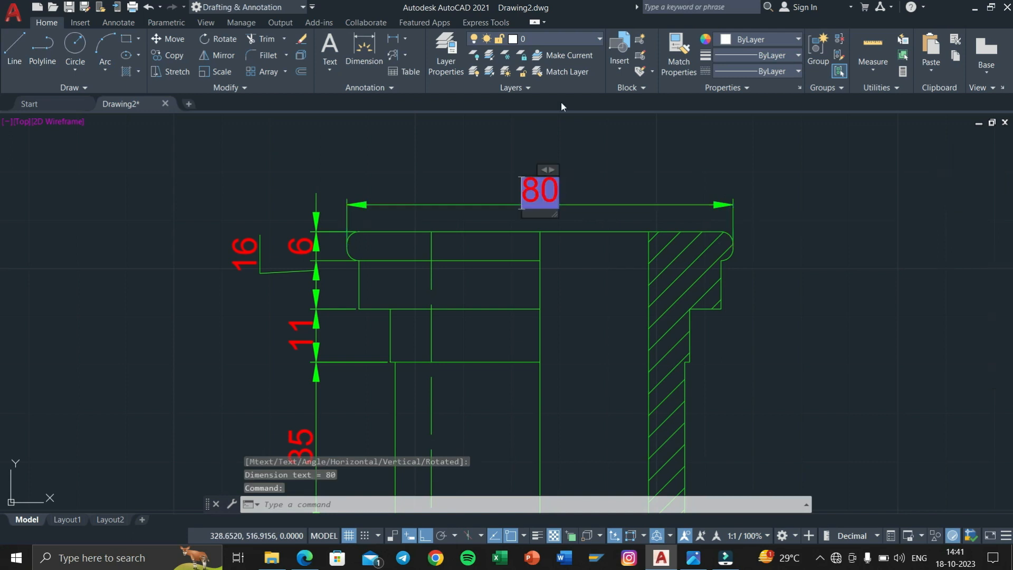
{"action": "left_click", "coordinate": [657, 68]}
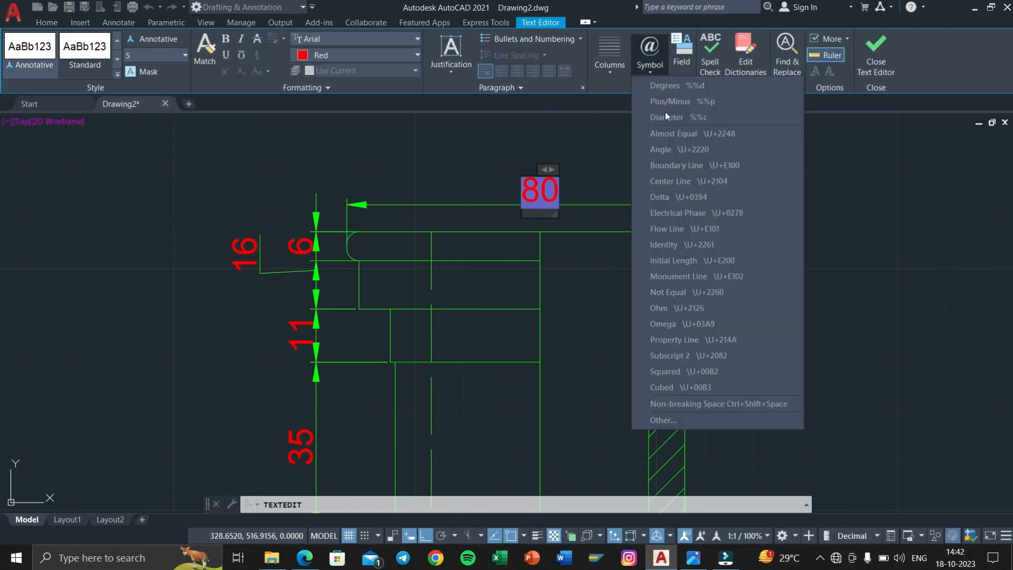
{"action": "left_click", "coordinate": [675, 117]}
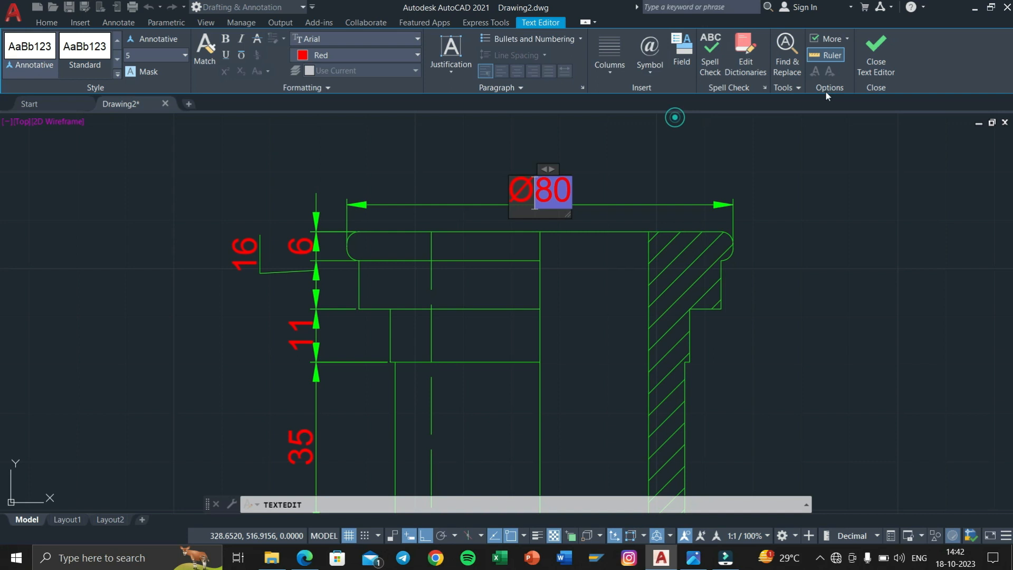
{"action": "left_click", "coordinate": [819, 116]}
{"action": "scroll", "coordinate": [547, 262], "scroll_direction": "up", "scroll_amount": 4}
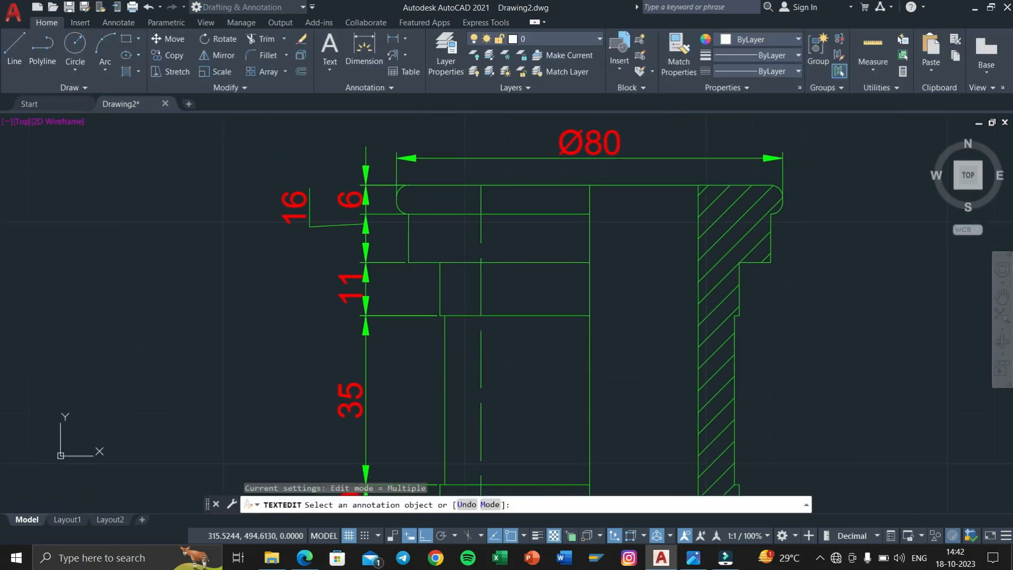
{"action": "key", "text": "Escape"}
{"action": "scroll", "coordinate": [572, 246], "scroll_direction": "down", "scroll_amount": 4}
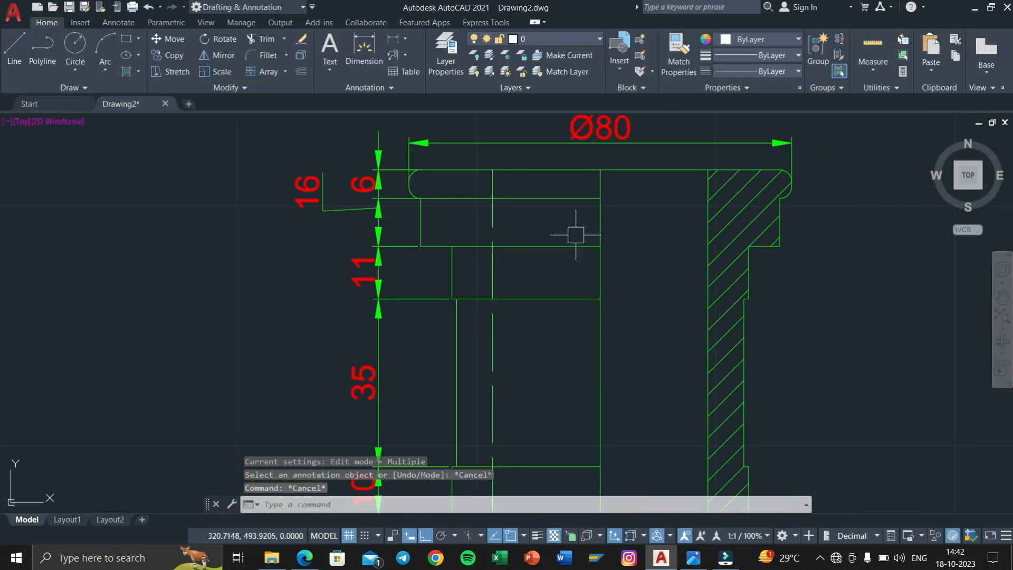
Step: Add a horizontal linear dimension across the bush step directly below the top flange, placed inside the front view
{"action": "type", "text": "dli"}
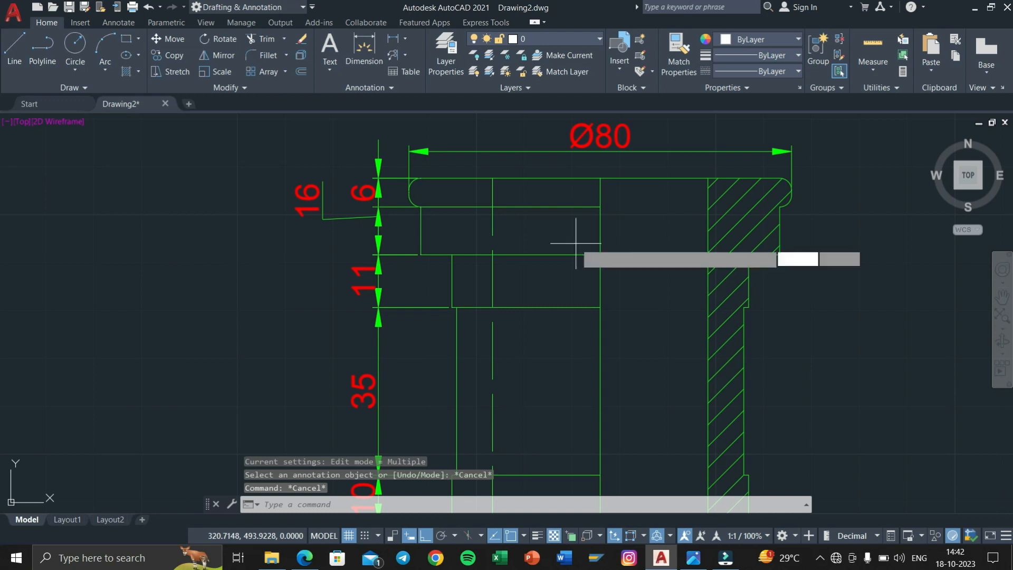
{"action": "key", "text": "Return"}
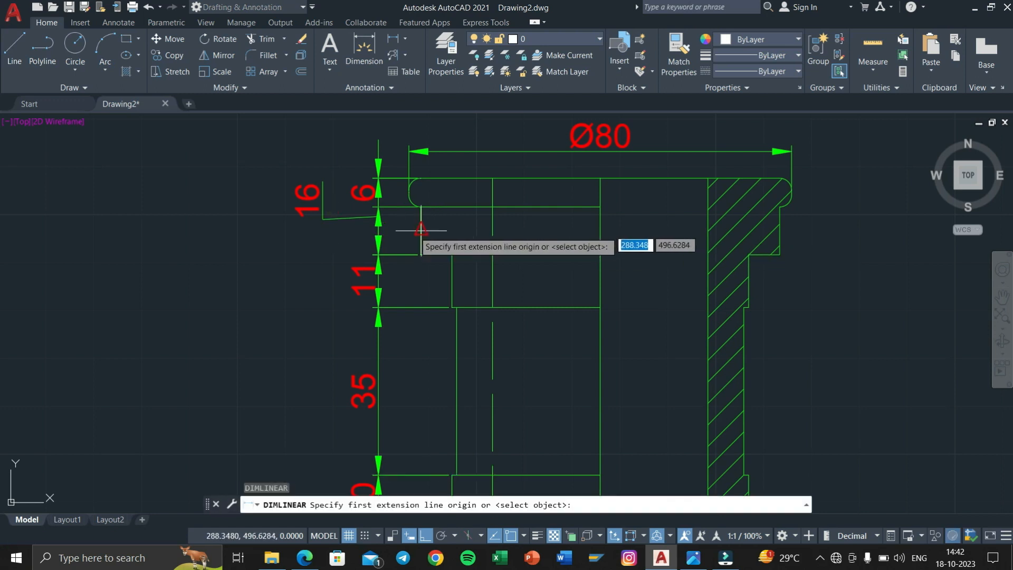
{"action": "left_click", "coordinate": [410, 226]}
{"action": "key", "text": "Escape"}
{"action": "key", "text": "Return"}
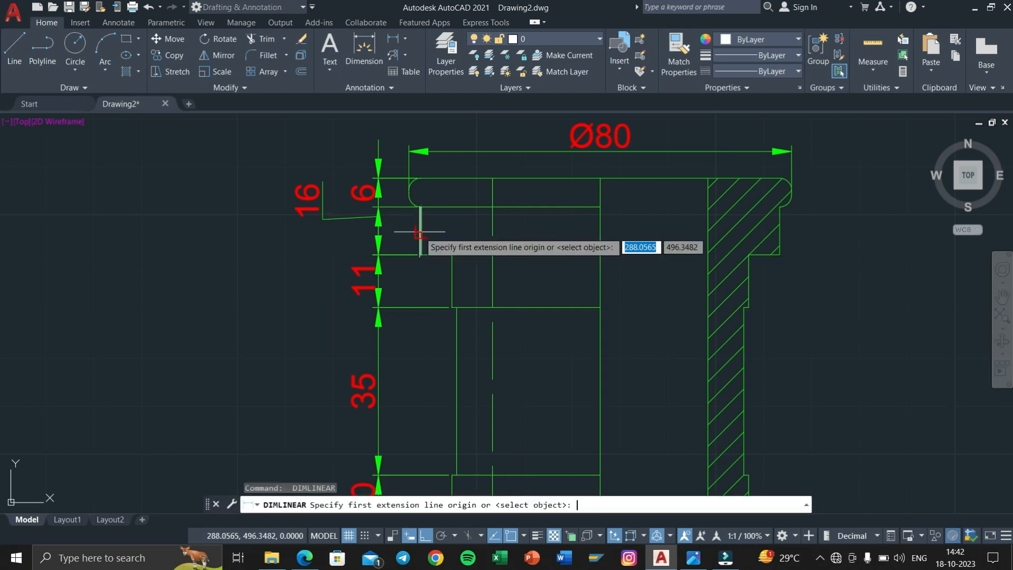
{"action": "left_click", "coordinate": [420, 232]}
{"action": "left_click", "coordinate": [778, 230]}
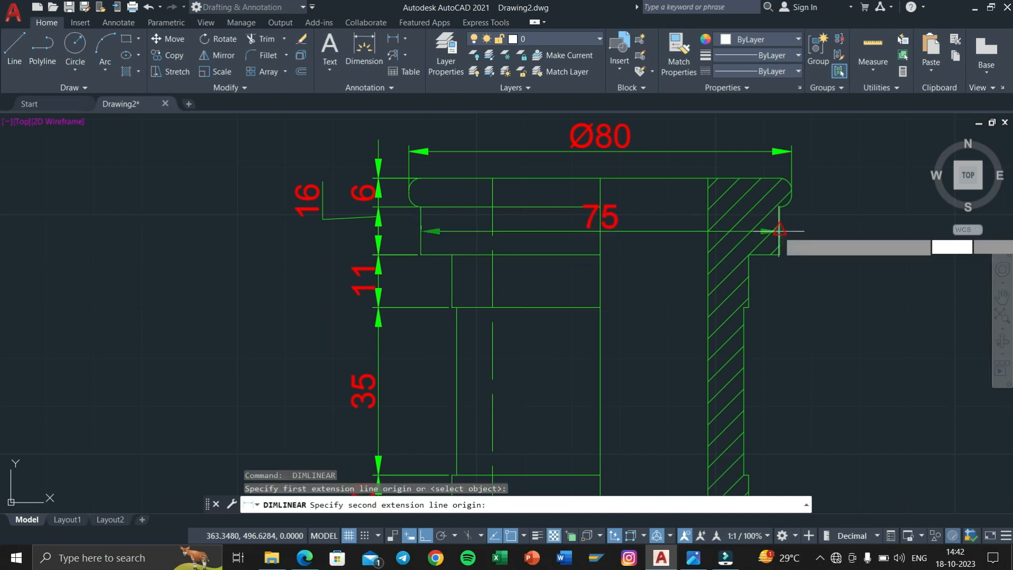
{"action": "left_click", "coordinate": [665, 243]}
{"action": "scroll", "coordinate": [612, 242], "scroll_direction": "up", "scroll_amount": 4}
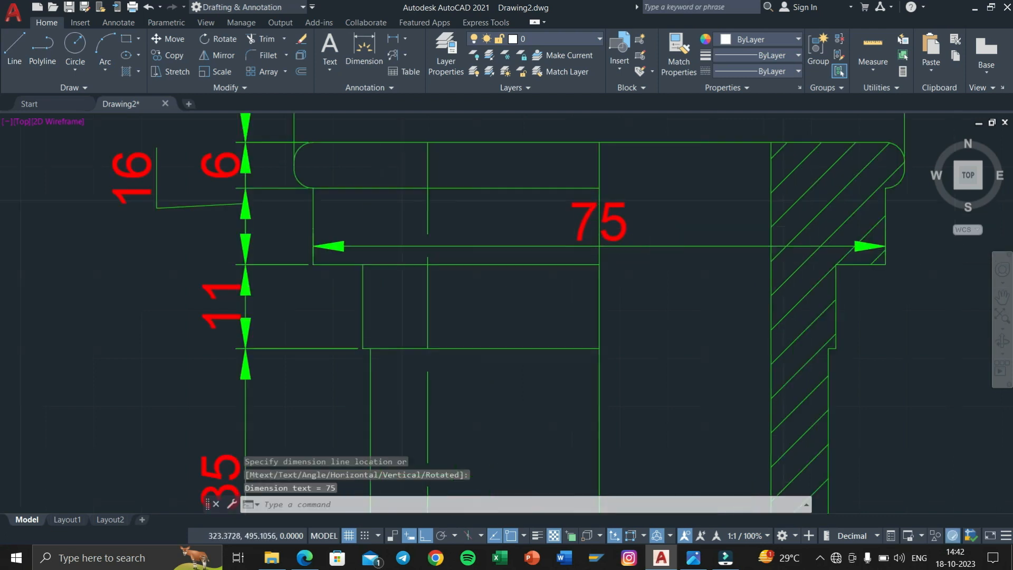
Step: Insert a diameter symbol before the text of the width dimension on the bush step directly below the top flange
{"action": "left_click", "coordinate": [606, 234]}
{"action": "left_click", "coordinate": [578, 228]}
{"action": "double_click", "coordinate": [577, 228]}
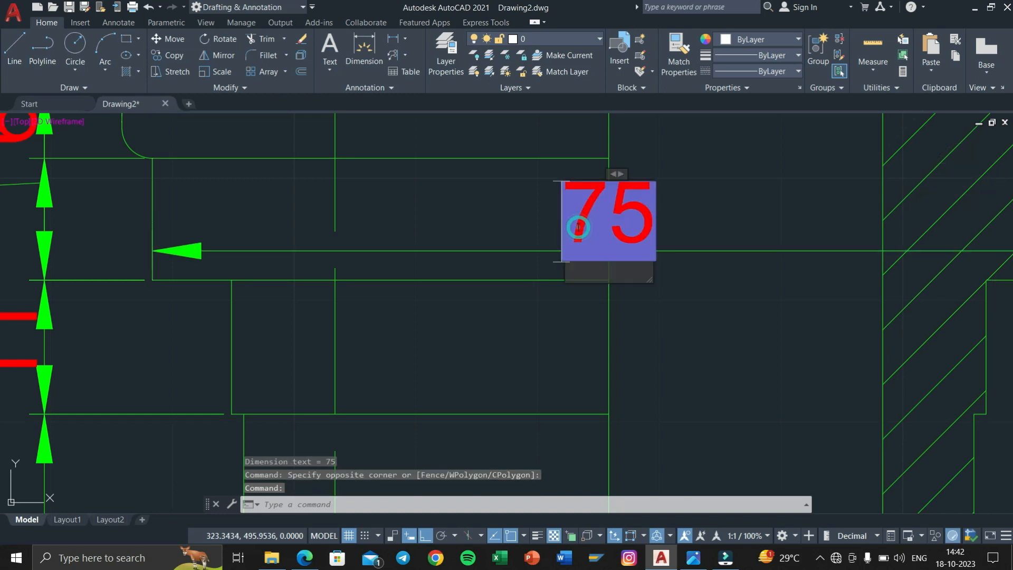
{"action": "left_click", "coordinate": [654, 62]}
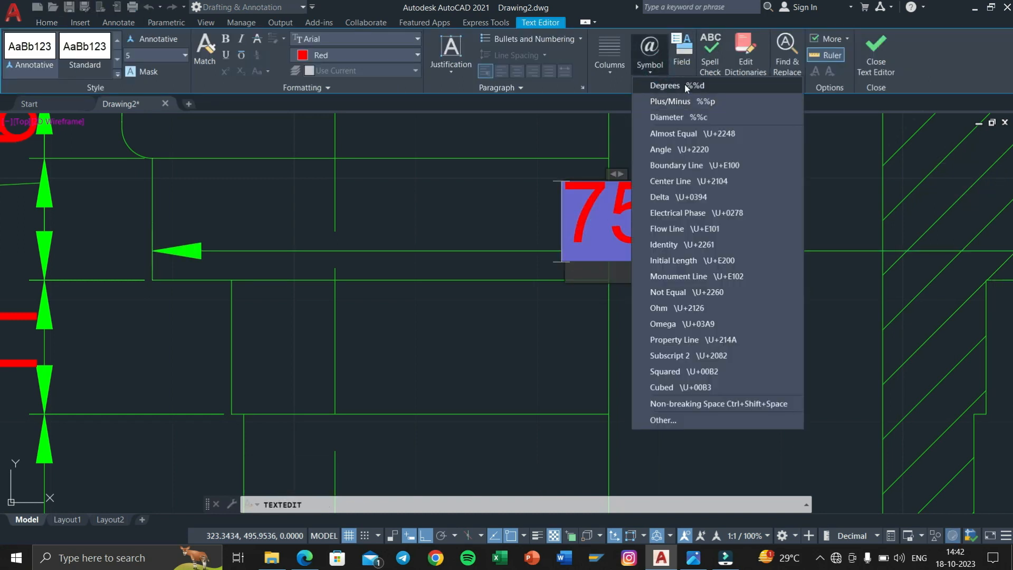
{"action": "left_click", "coordinate": [680, 116]}
{"action": "left_click", "coordinate": [876, 58]}
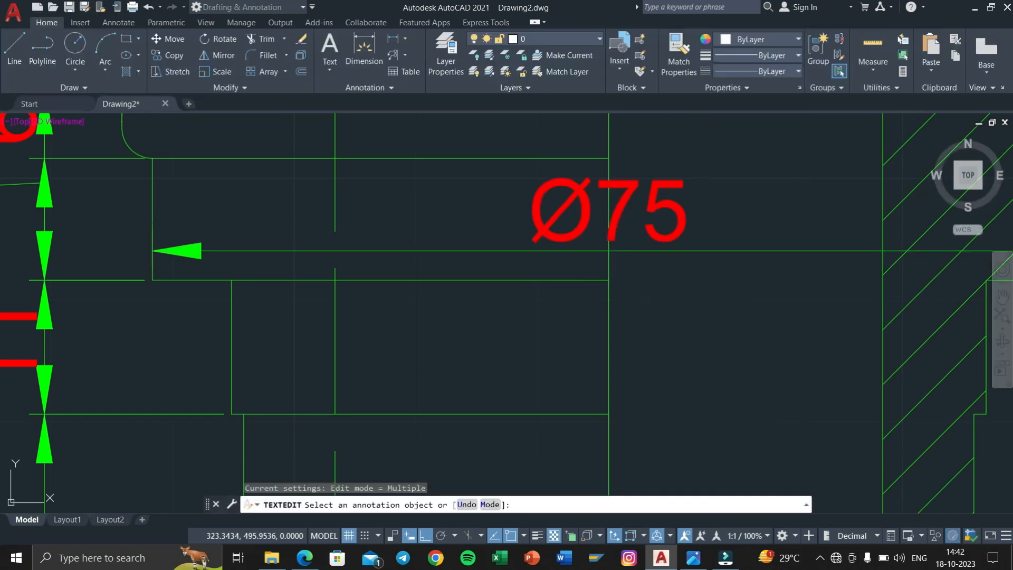
{"action": "left_click", "coordinate": [616, 190]}
{"action": "key", "text": "Escape"}
{"action": "key", "text": "Escape"}
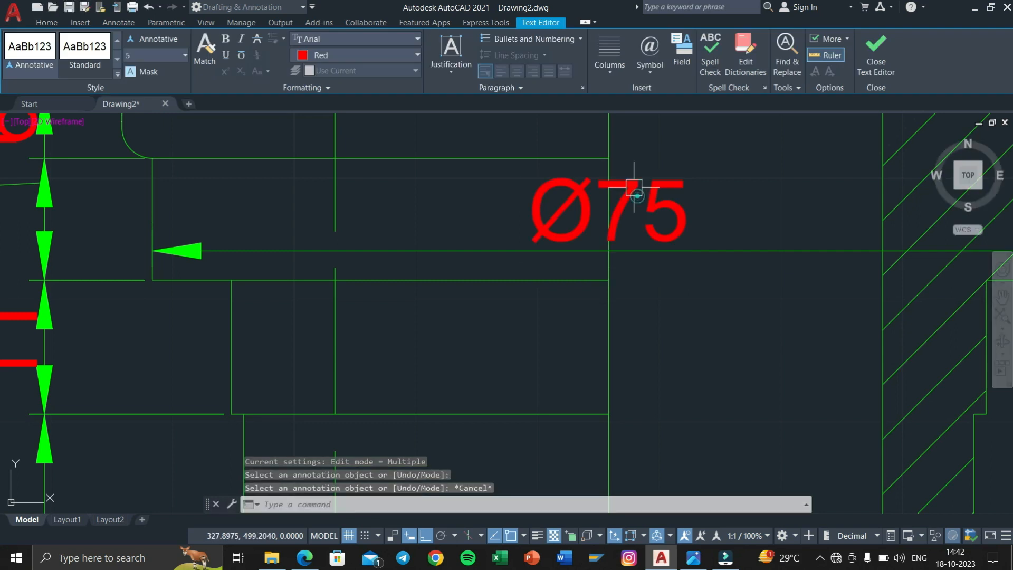
Step: Move the diameter text of the step directly below the flange to the left, clear of the bush's vertical centre line
{"action": "left_click", "coordinate": [625, 203]}
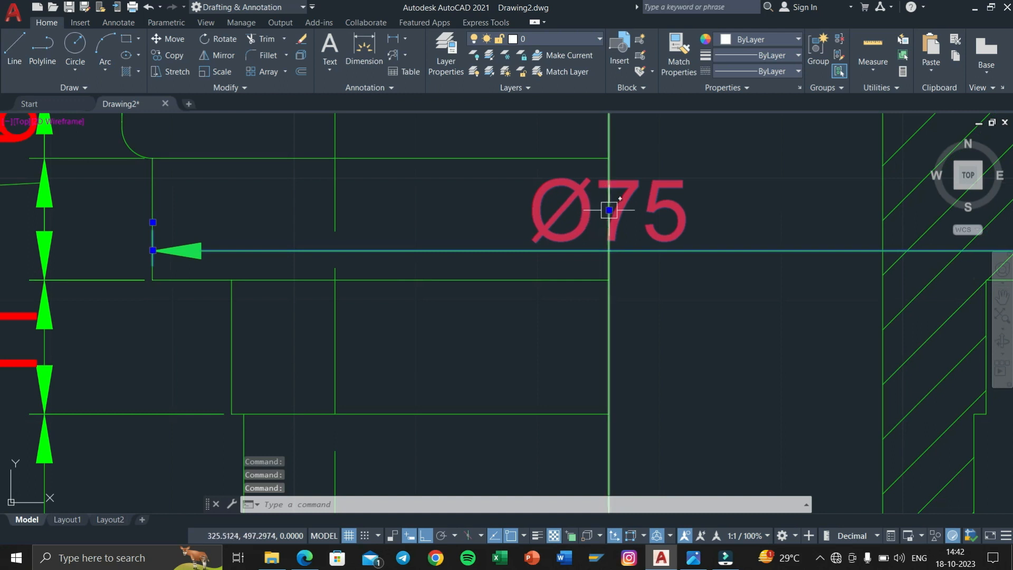
{"action": "left_click", "coordinate": [609, 210]}
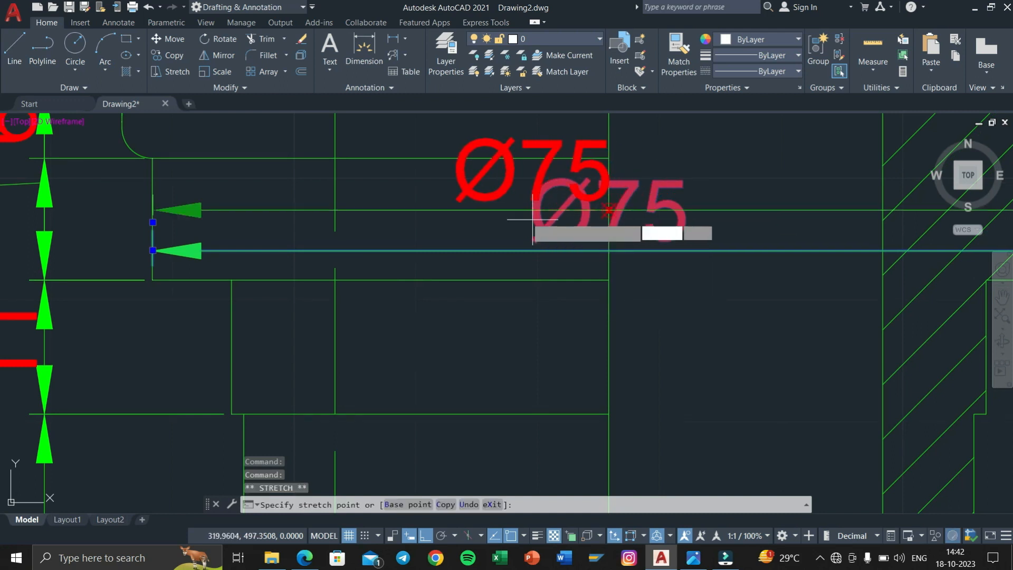
{"action": "left_click", "coordinate": [502, 210]}
{"action": "left_click", "coordinate": [502, 210]}
{"action": "left_click", "coordinate": [496, 258]}
{"action": "scroll", "coordinate": [496, 259], "scroll_direction": "down", "scroll_amount": 2}
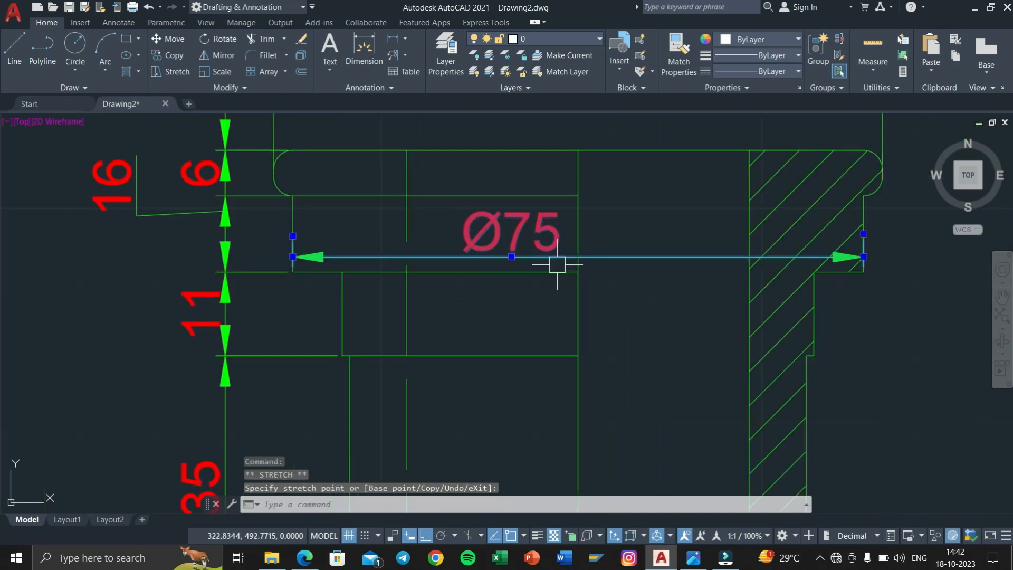
{"action": "key", "text": "Escape"}
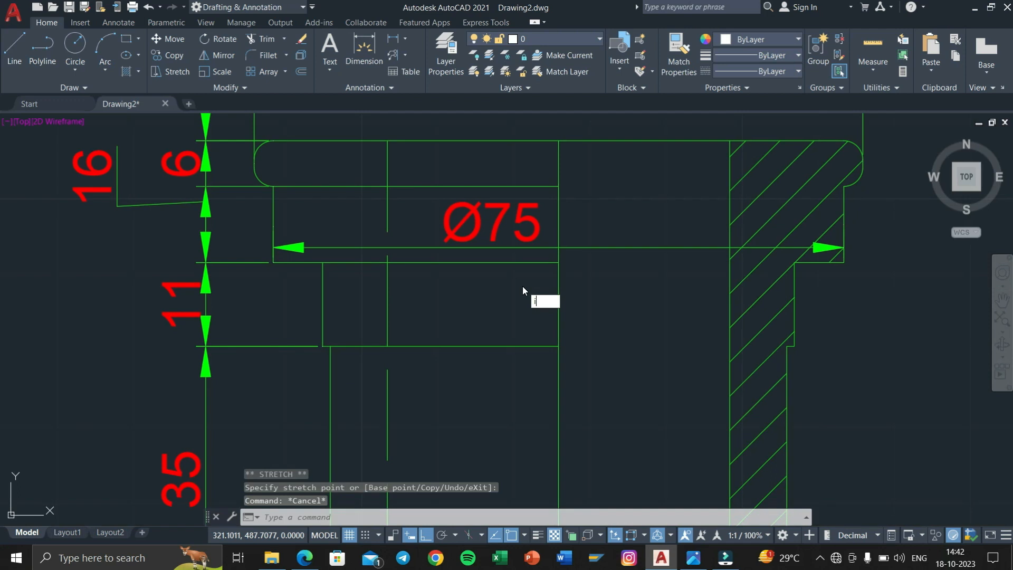
Step: Add a horizontal linear dimension across the 11 mm high bush step, placed inside the front view
{"action": "key", "text": "Return"}
{"action": "key", "text": "Escape"}
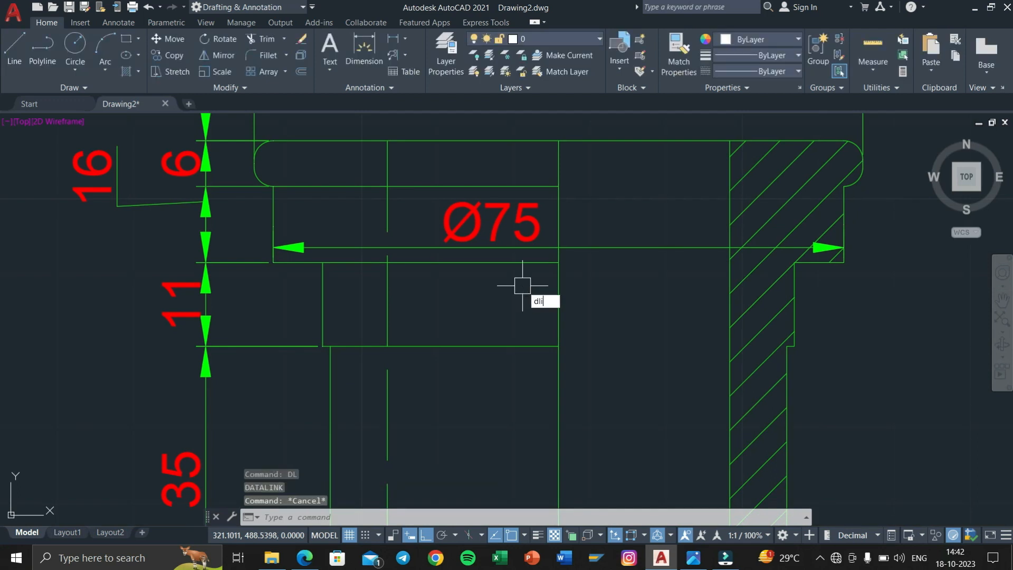
{"action": "type", "text": "dli"}
{"action": "key", "text": "Return"}
{"action": "left_click", "coordinate": [323, 310]}
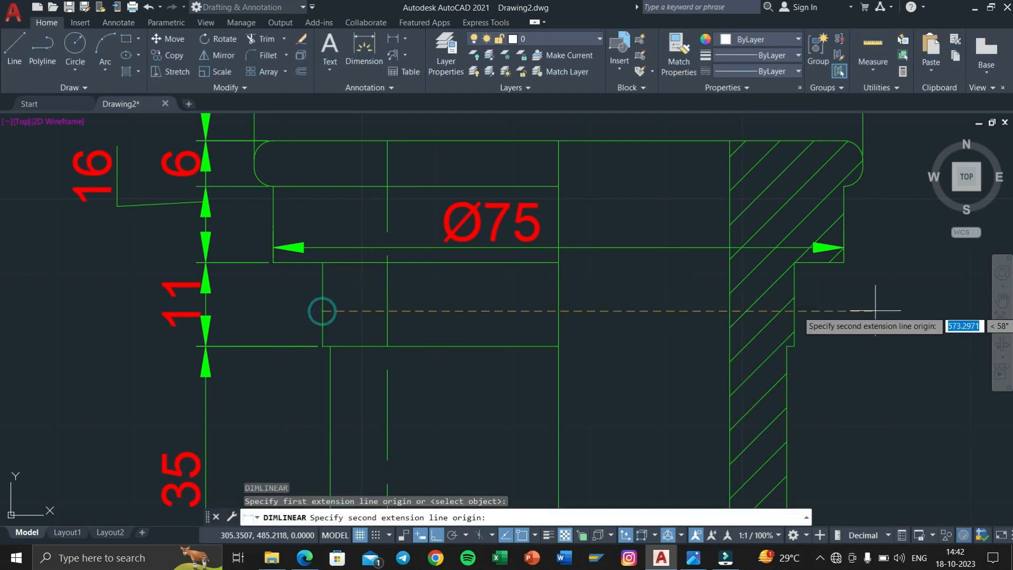
{"action": "left_click", "coordinate": [792, 311]}
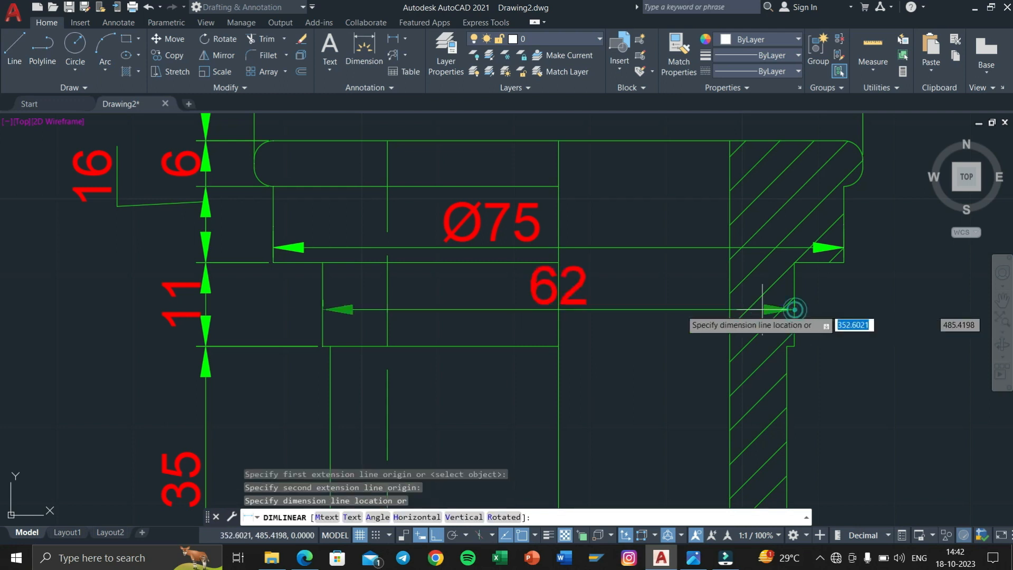
{"action": "left_click", "coordinate": [518, 319]}
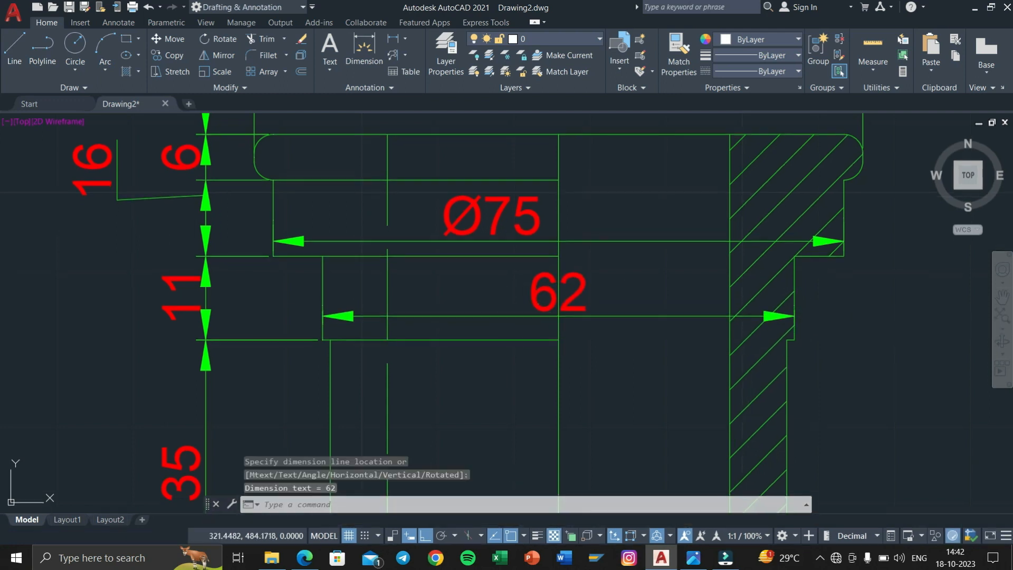
Step: Shift the text of the 11 mm high step's width dimension left of the centre line, keeping the dimension line inside the step
{"action": "left_click", "coordinate": [535, 301]}
{"action": "scroll", "coordinate": [549, 295], "scroll_direction": "up", "scroll_amount": 2}
{"action": "left_click", "coordinate": [569, 284]}
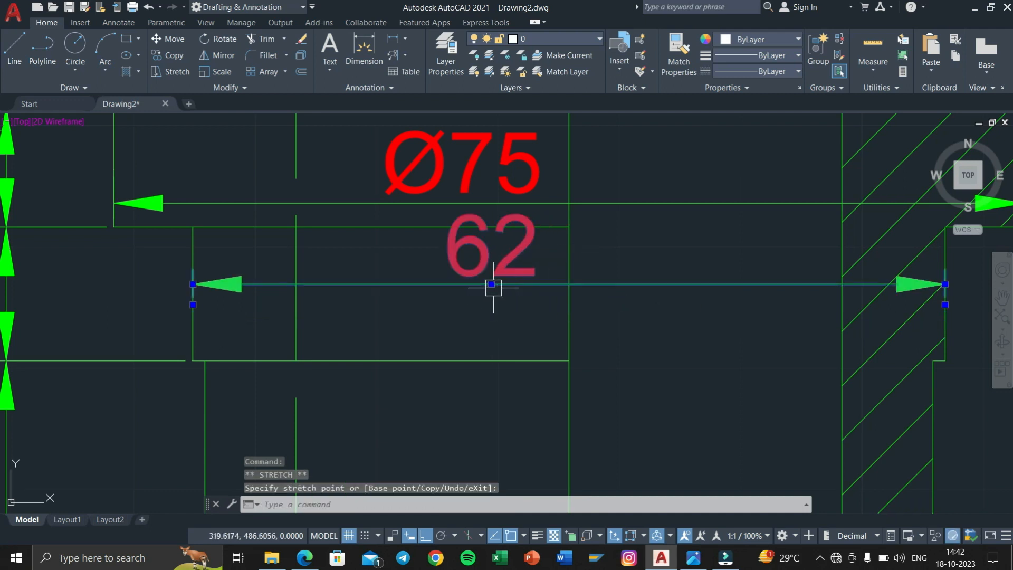
{"action": "left_click", "coordinate": [491, 284]}
{"action": "left_click", "coordinate": [492, 284]}
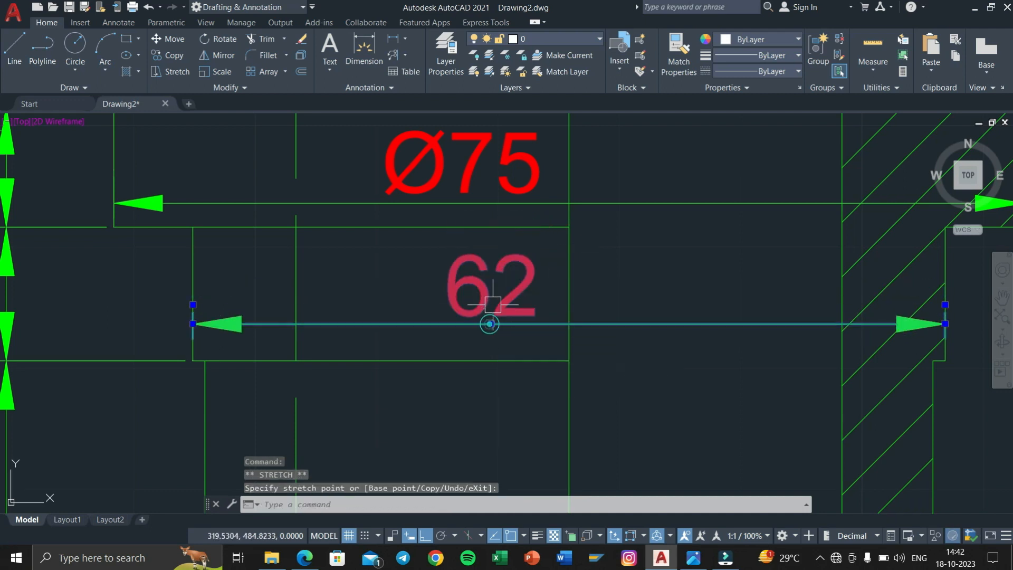
Step: Insert a diameter symbol before the width dimension text of the 11 mm high step and finish text editing
{"action": "left_click", "coordinate": [484, 287]}
{"action": "double_click", "coordinate": [484, 287]}
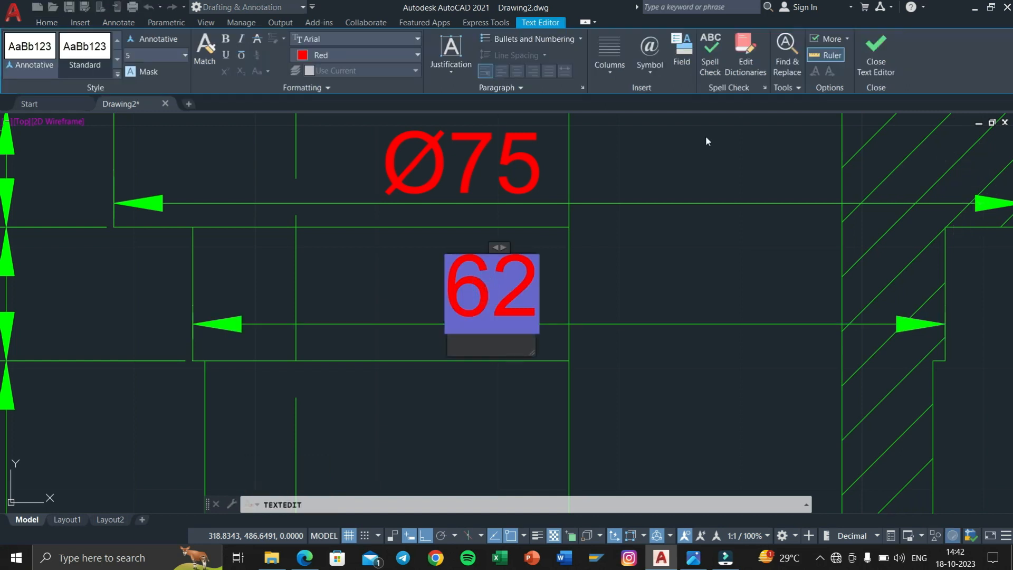
{"action": "left_click", "coordinate": [649, 70]}
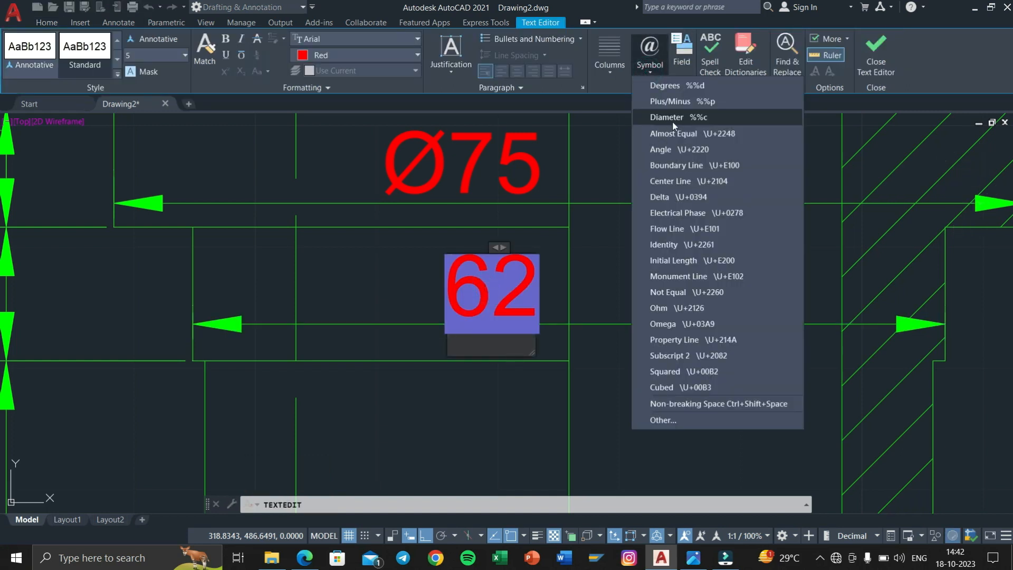
{"action": "left_click", "coordinate": [660, 116]}
{"action": "left_click", "coordinate": [880, 64]}
{"action": "key", "text": "Escape"}
Step: Add a horizontal linear dimension across the 35 mm high middle section of the bush, placed inside the front view
{"action": "scroll", "coordinate": [682, 232], "scroll_direction": "down", "scroll_amount": 2}
{"action": "scroll", "coordinate": [667, 229], "scroll_direction": "up", "scroll_amount": 4}
{"action": "scroll", "coordinate": [657, 245], "scroll_direction": "down", "scroll_amount": 4}
{"action": "scroll", "coordinate": [656, 246], "scroll_direction": "up", "scroll_amount": 3}
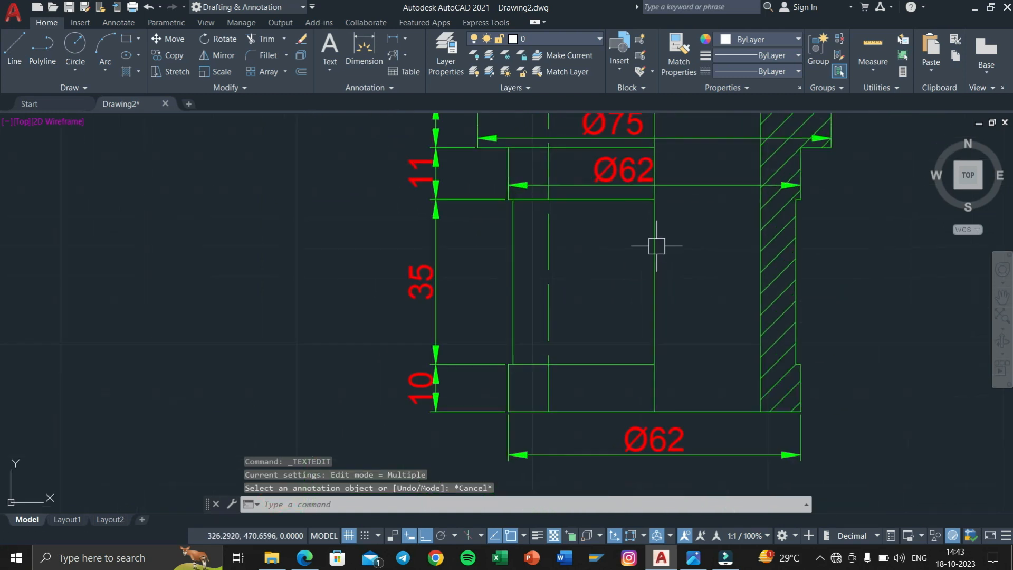
{"action": "key", "text": "Return"}
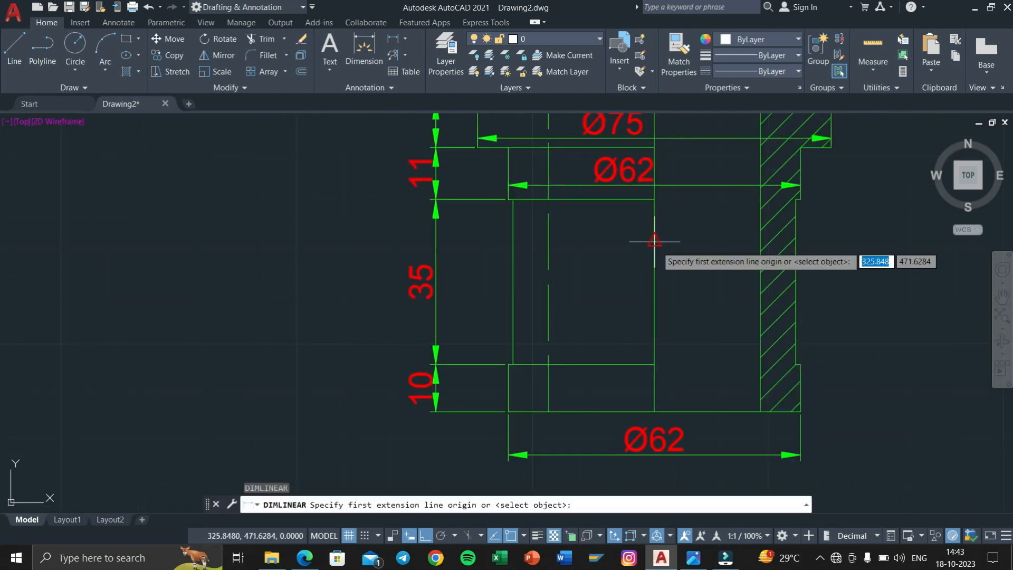
{"action": "left_click", "coordinate": [513, 282]}
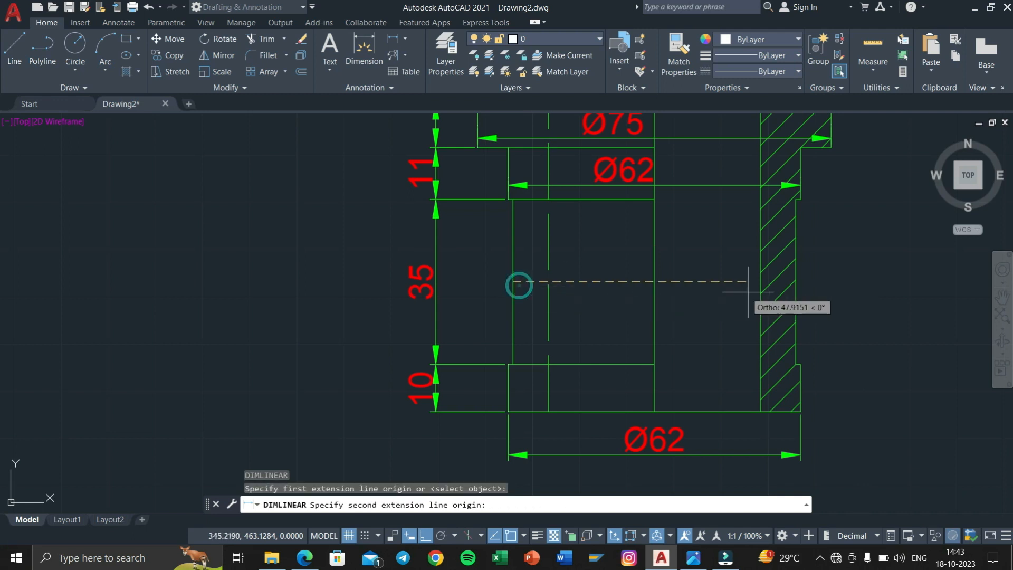
{"action": "left_click", "coordinate": [796, 281]}
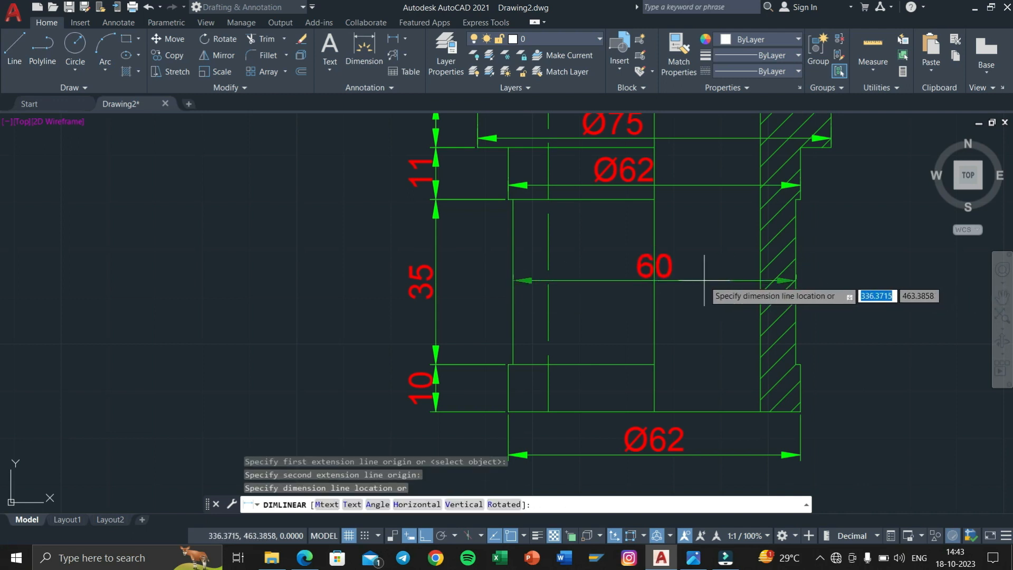
{"action": "left_click", "coordinate": [705, 280]}
Step: Insert a diameter symbol before the width dimension text of the bush's 35 mm high middle section
{"action": "scroll", "coordinate": [703, 280], "scroll_direction": "up", "scroll_amount": 4}
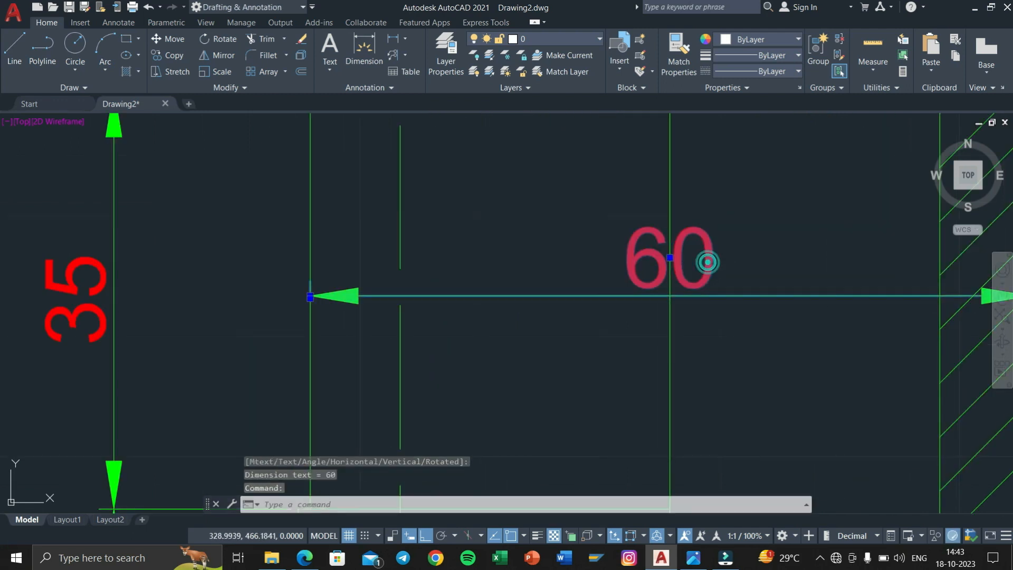
{"action": "double_click", "coordinate": [707, 261]}
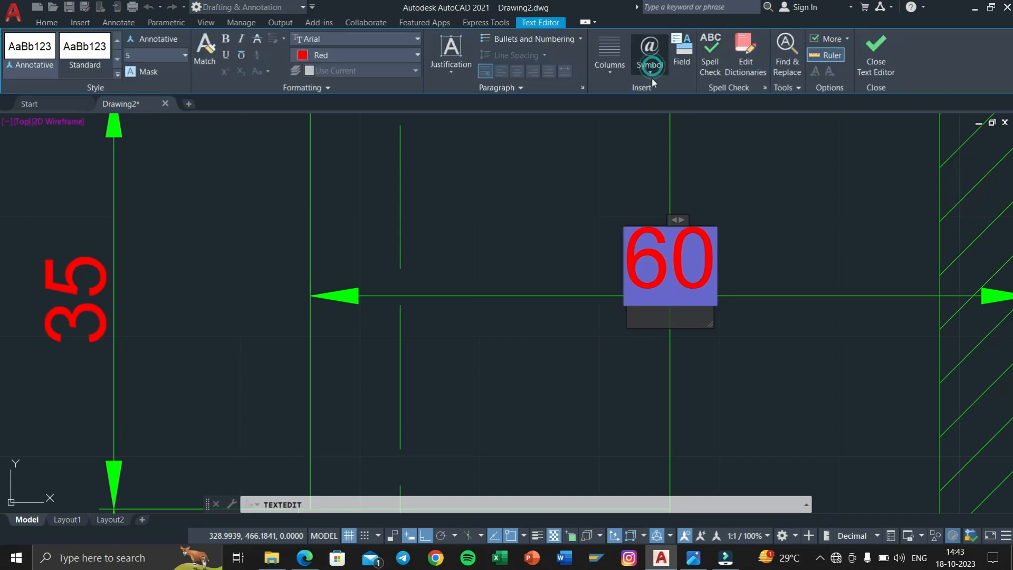
{"action": "left_click", "coordinate": [651, 74]}
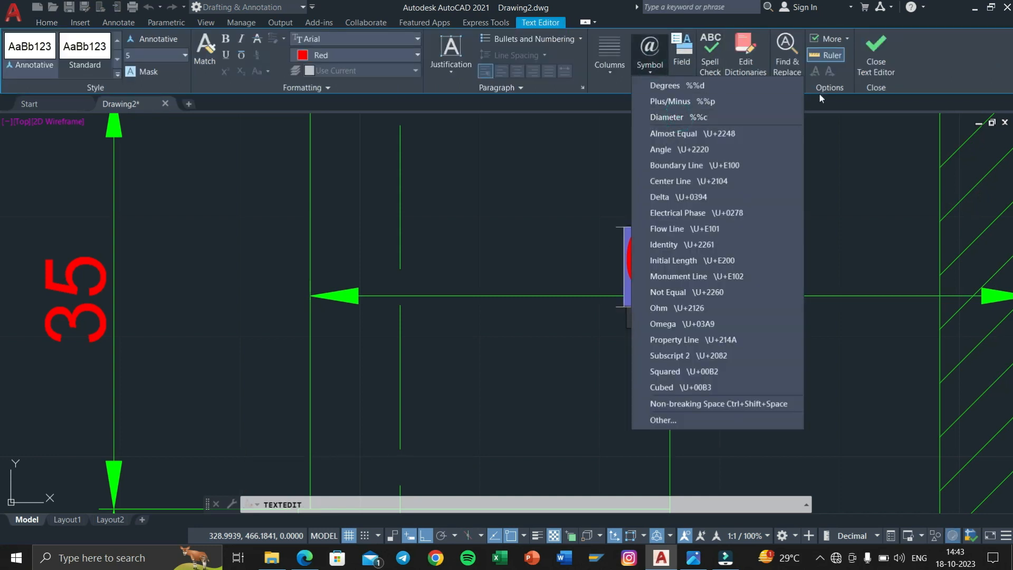
{"action": "left_click", "coordinate": [716, 117]}
{"action": "left_click", "coordinate": [744, 165]}
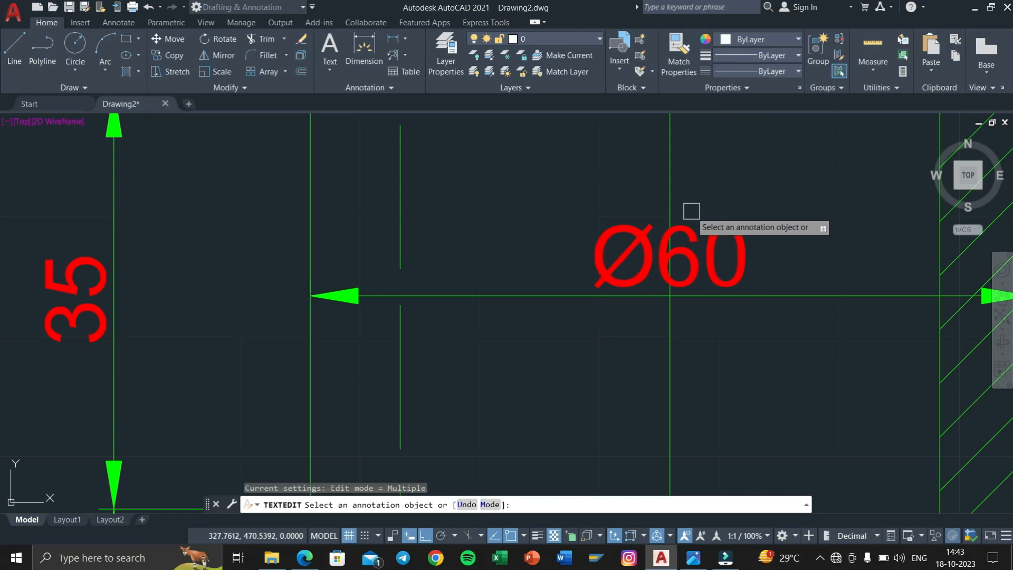
{"action": "key", "text": "Escape"}
Step: Move the diameter text of the bush's middle section to the left, off the vertical centre line
{"action": "left_click", "coordinate": [705, 253]}
{"action": "left_click", "coordinate": [670, 250]}
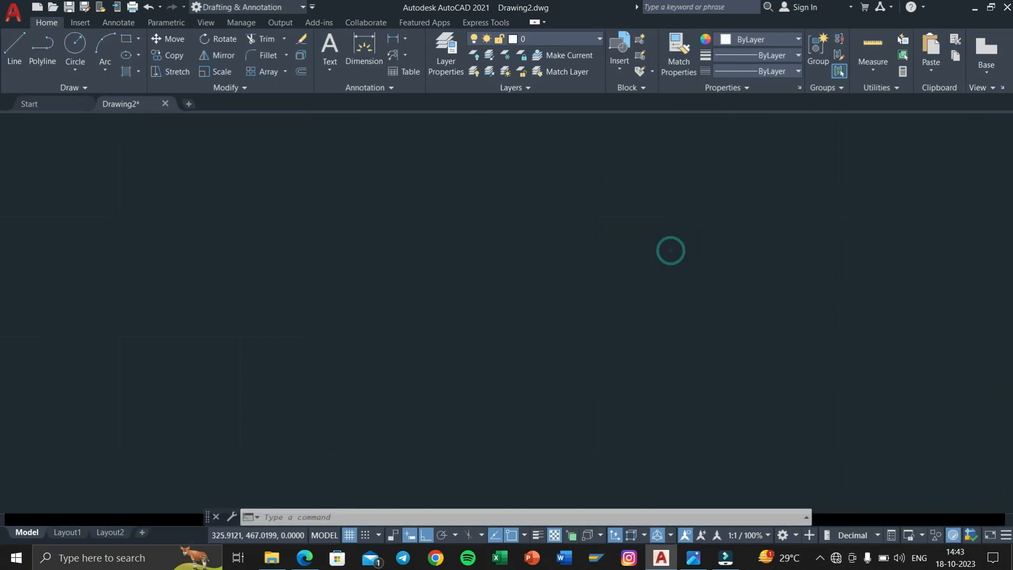
{"action": "left_click", "coordinate": [669, 255]}
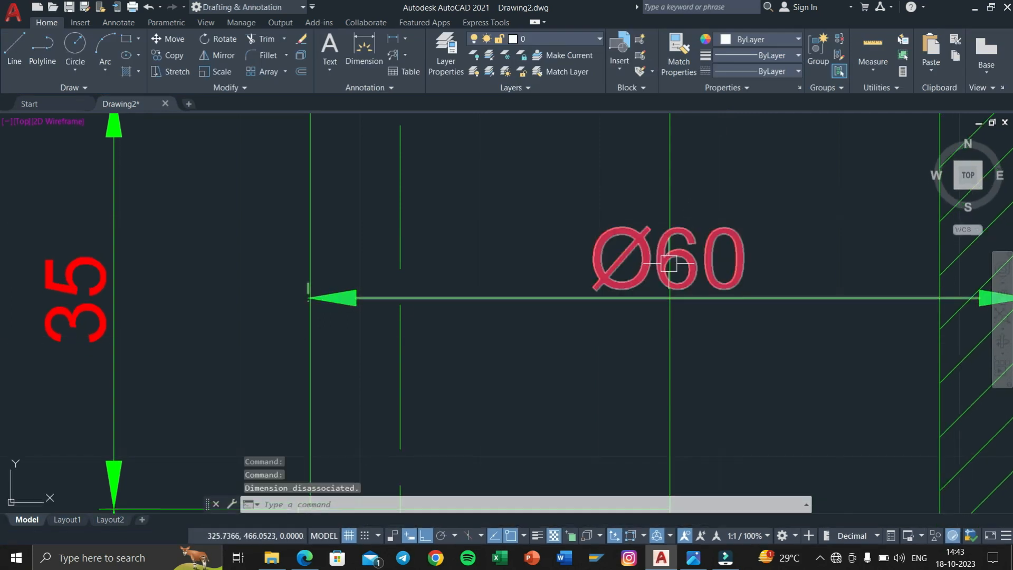
{"action": "key", "text": "Escape"}
{"action": "left_click", "coordinate": [668, 257]}
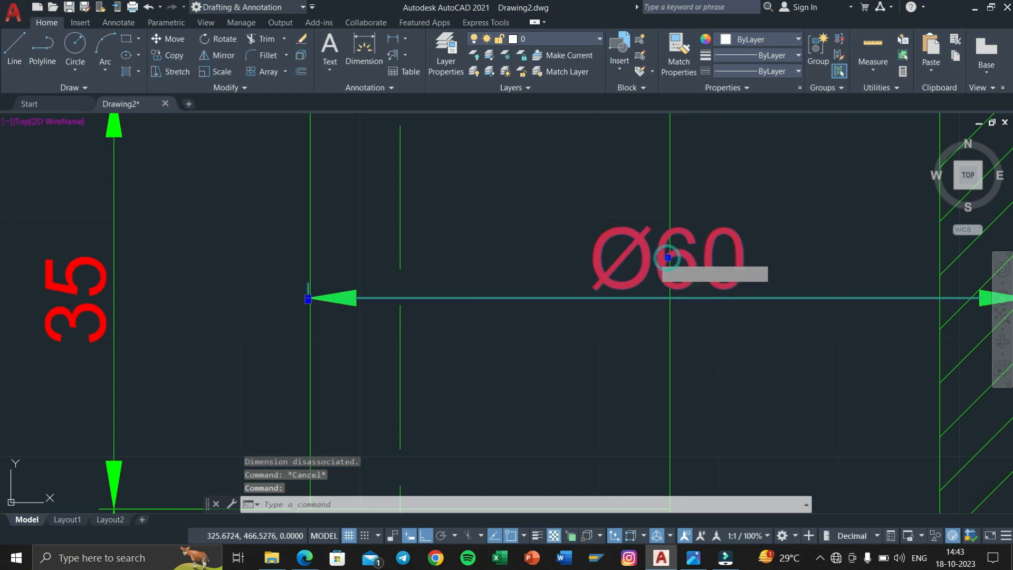
{"action": "left_click", "coordinate": [667, 257]}
{"action": "left_click", "coordinate": [605, 260]}
{"action": "left_click", "coordinate": [606, 260]}
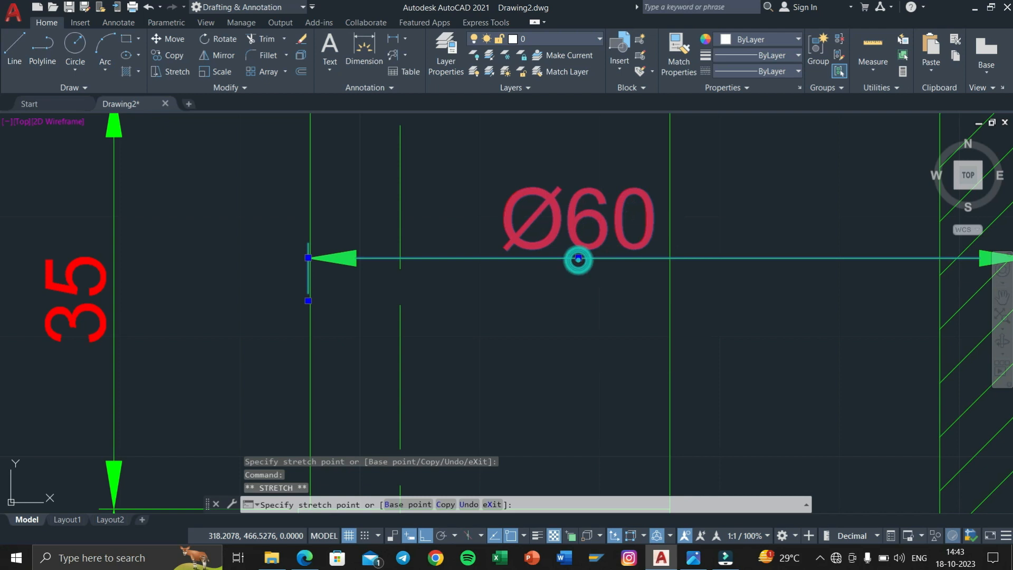
{"action": "key", "text": "Escape"}
{"action": "key", "text": "Escape"}
{"action": "key", "text": "Escape"}
Step: Switch to the reference image 1.jpg in Photos and examine the dimensions of the bearing body's front and top views
{"action": "scroll", "coordinate": [543, 348], "scroll_direction": "down", "scroll_amount": 5}
{"action": "scroll", "coordinate": [558, 337], "scroll_direction": "down", "scroll_amount": 4}
{"action": "mouse_move", "coordinate": [528, 338]}
{"action": "middle_mouse_down"}
{"action": "mouse_move", "coordinate": [517, 317]}
{"action": "mouse_move", "coordinate": [508, 332]}
{"action": "mouse_move", "coordinate": [603, 287]}
{"action": "mouse_move", "coordinate": [571, 355]}
{"action": "mouse_move", "coordinate": [644, 366]}
{"action": "mouse_move", "coordinate": [718, 433]}
{"action": "middle_mouse_up"}
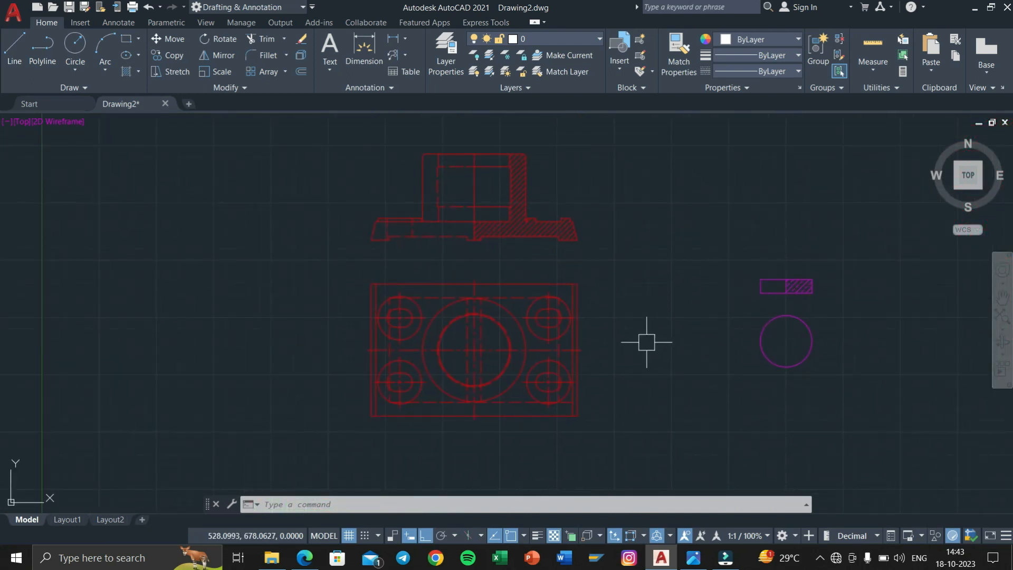
{"action": "key", "text": "alt+Tab"}
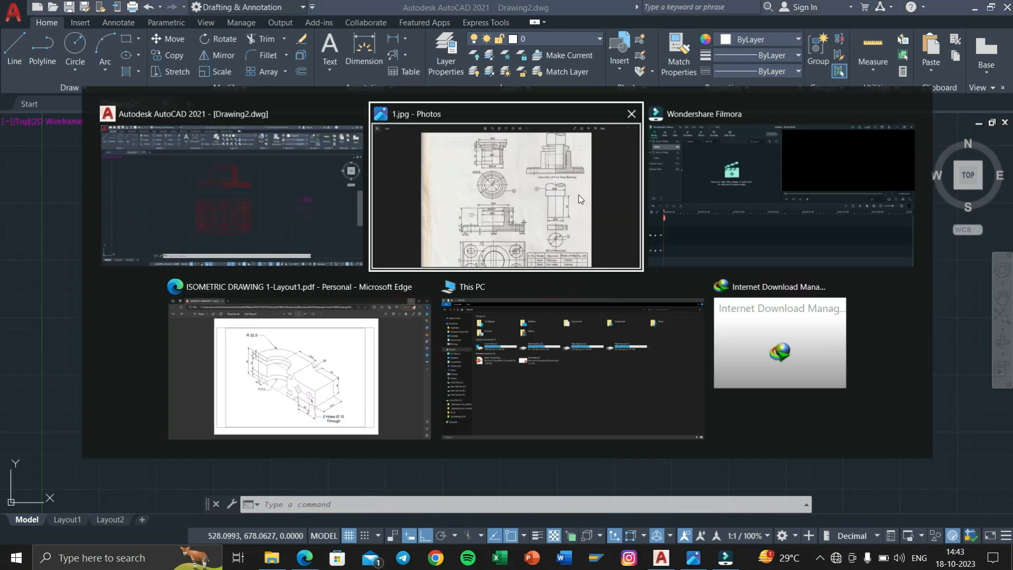
{"action": "left_click", "coordinate": [578, 194]}
{"action": "scroll", "coordinate": [510, 374], "scroll_direction": "down", "scroll_amount": 3}
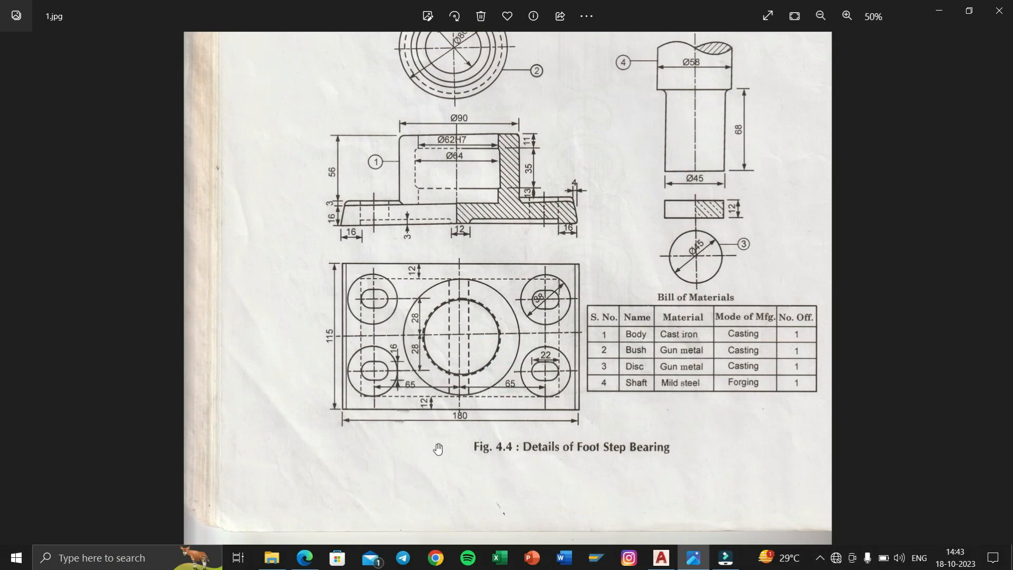
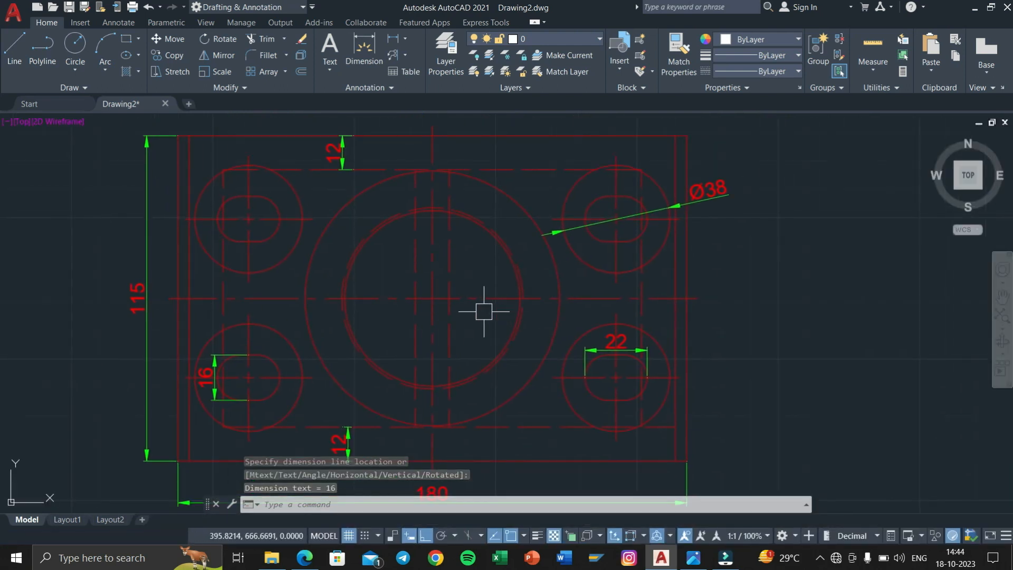
Step: Add a horizontal linear dimension from the bore centre to the lower-left slot's centre, placed just above the slot's centreline in the top view
{"action": "type", "text": "dli"}
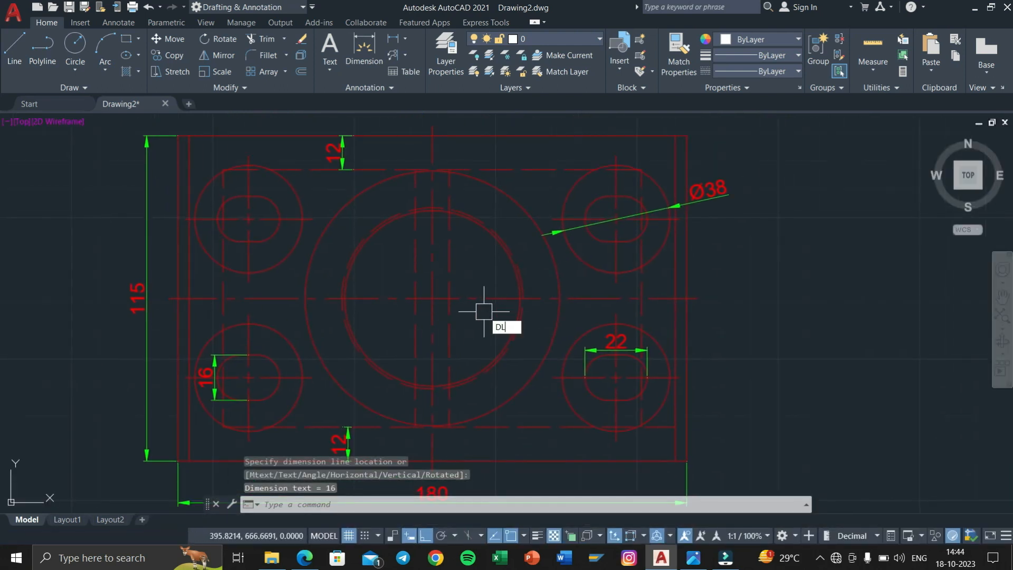
{"action": "key", "text": "Return"}
{"action": "middle_click_drag", "start_coordinate": [366, 353], "coordinate": [423, 344]}
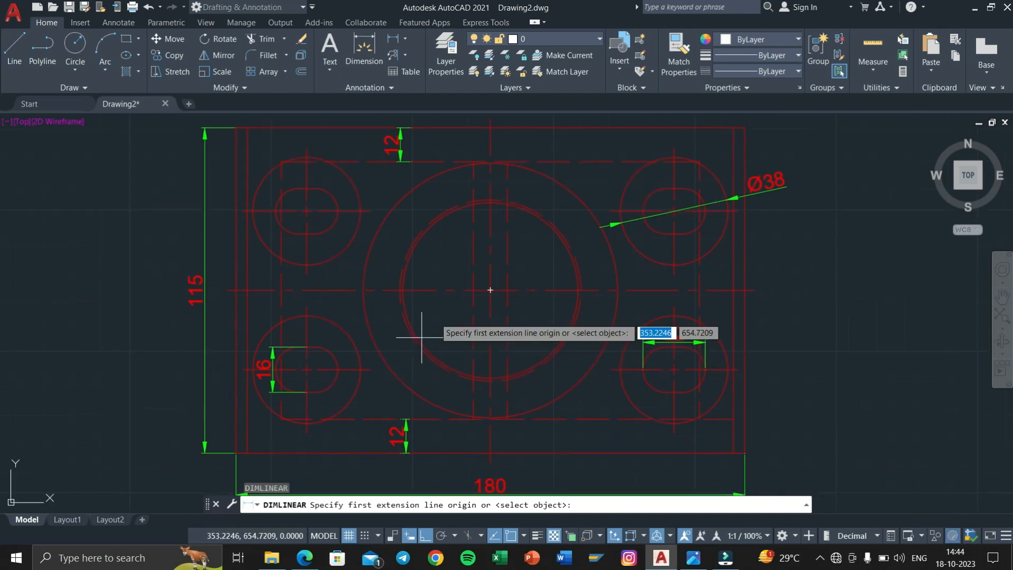
{"action": "left_click", "coordinate": [492, 289]}
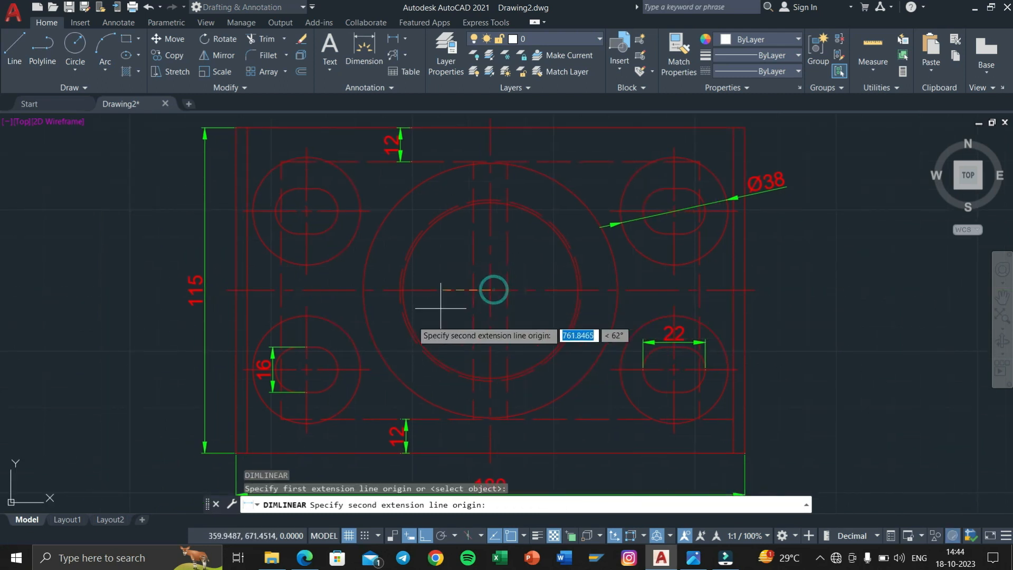
{"action": "left_click", "coordinate": [306, 368]}
{"action": "scroll", "coordinate": [359, 295], "scroll_direction": "up", "scroll_amount": 2}
{"action": "scroll", "coordinate": [348, 316], "scroll_direction": "down", "scroll_amount": 2}
{"action": "scroll", "coordinate": [390, 344], "scroll_direction": "up", "scroll_amount": 2}
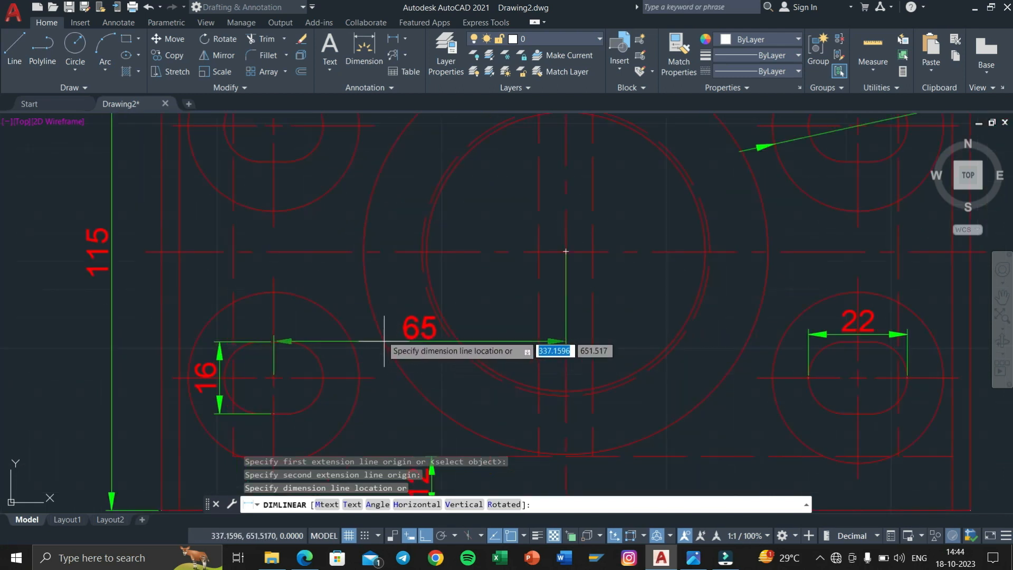
{"action": "scroll", "coordinate": [379, 338], "scroll_direction": "up", "scroll_amount": 2}
{"action": "scroll", "coordinate": [379, 332], "scroll_direction": "down", "scroll_amount": 3}
{"action": "scroll", "coordinate": [358, 364], "scroll_direction": "up", "scroll_amount": 5}
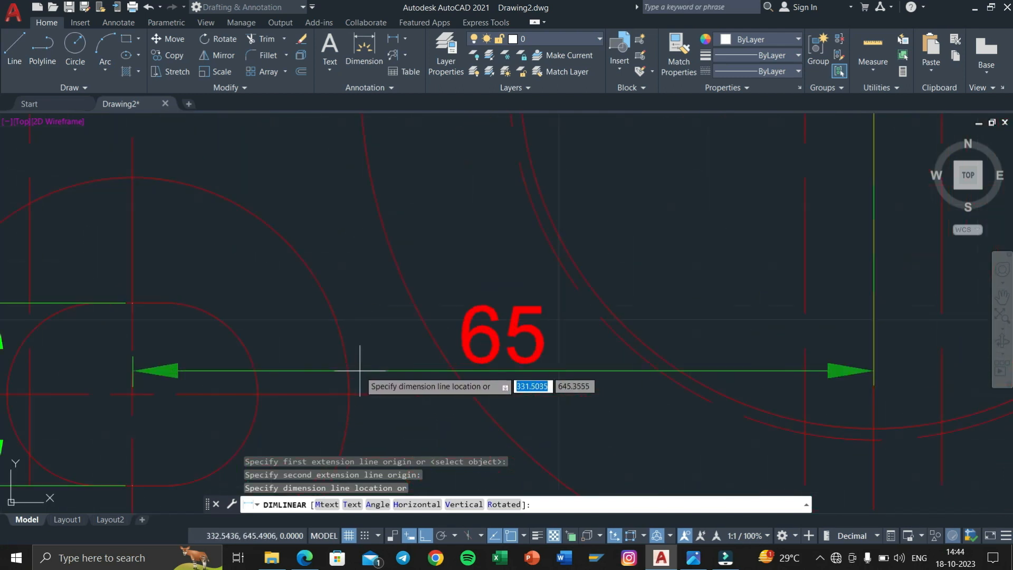
{"action": "left_click", "coordinate": [370, 354]}
{"action": "scroll", "coordinate": [378, 361], "scroll_direction": "down", "scroll_amount": 3}
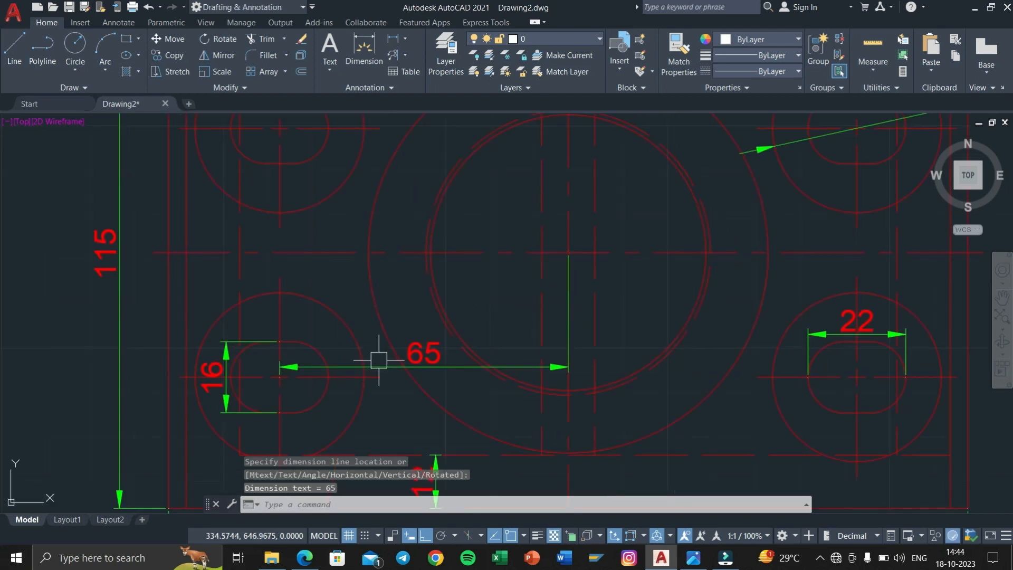
Step: Break the horizontal centre-to-slot dimension automatically with DIMBREAK where it crosses the top view's geometry
{"action": "scroll", "coordinate": [375, 365], "scroll_direction": "up", "scroll_amount": 3}
{"action": "left_click", "coordinate": [374, 365]}
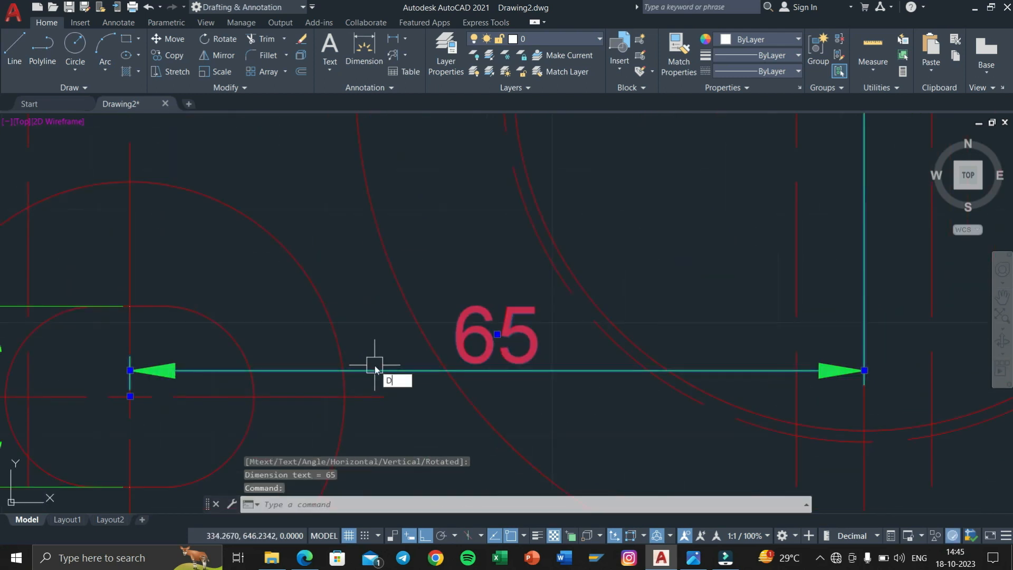
{"action": "type", "text": "DIMBREAK"}
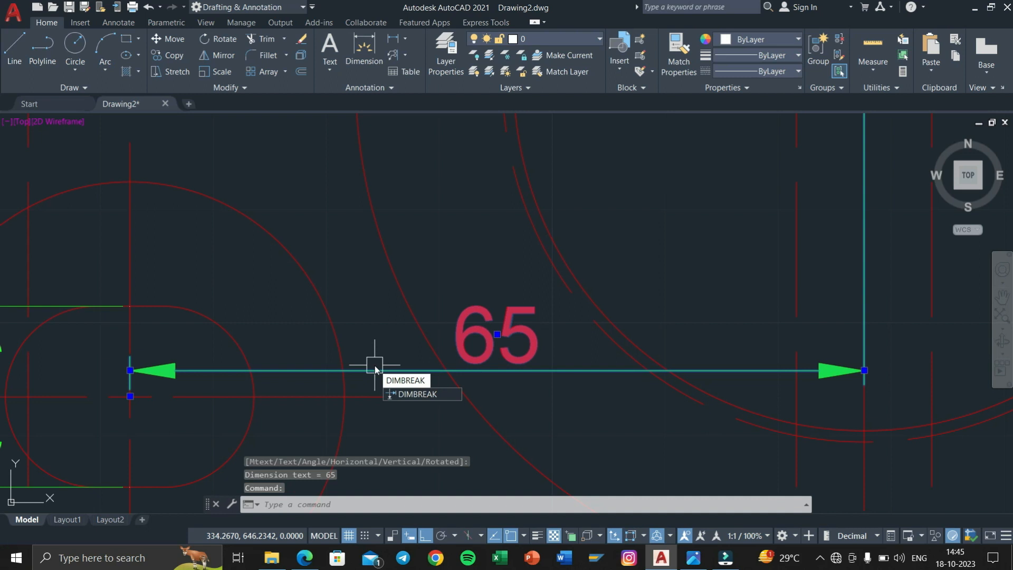
{"action": "key", "text": "Return"}
{"action": "left_click", "coordinate": [375, 366]}
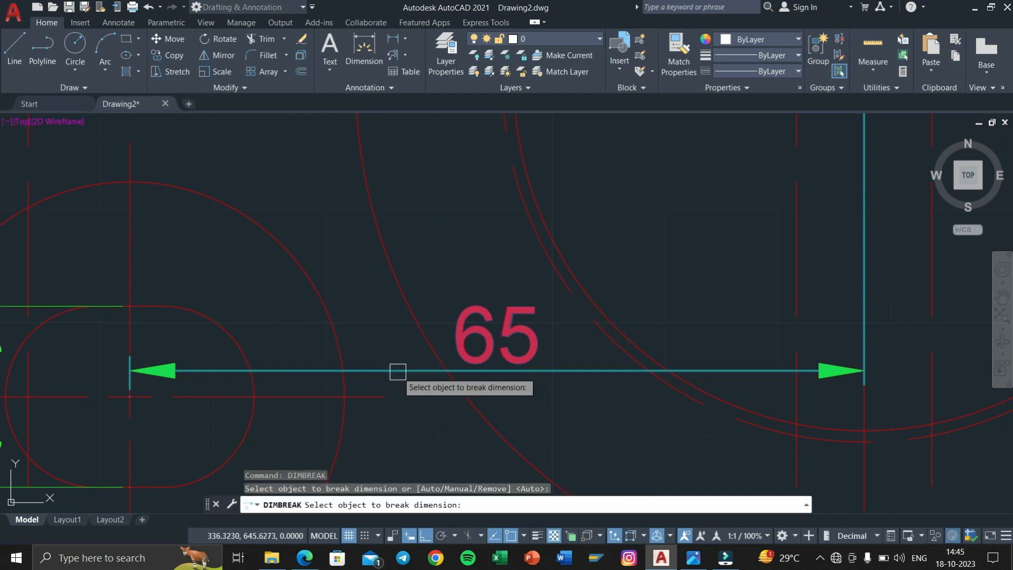
{"action": "key", "text": "Escape"}
{"action": "key", "text": "Return"}
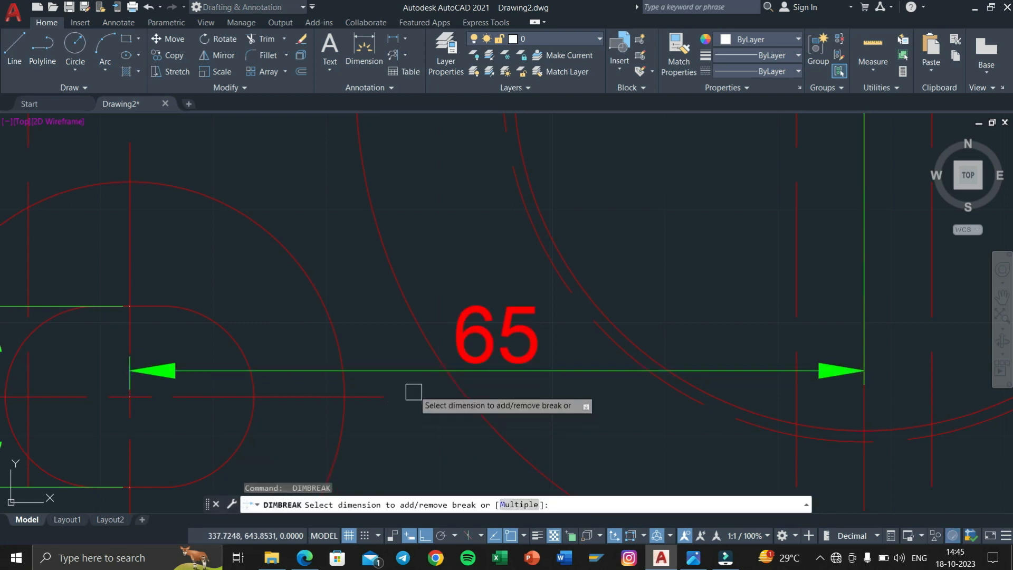
{"action": "left_click", "coordinate": [412, 369]}
{"action": "key", "text": "Return"}
{"action": "scroll", "coordinate": [433, 375], "scroll_direction": "down", "scroll_amount": 4}
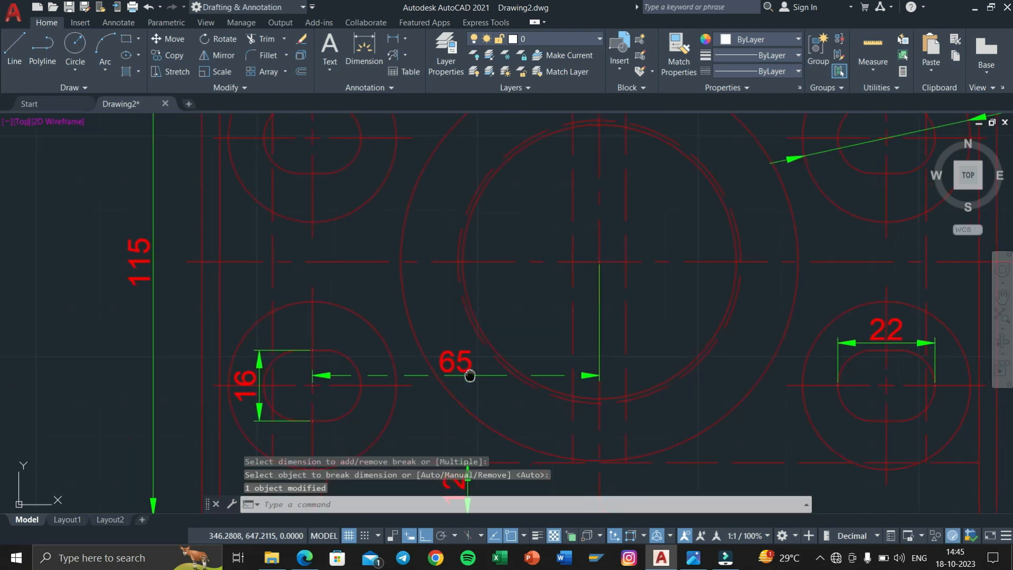
Step: Add a vertical linear dimension from the bore centre to the upper-left slot's centre, with its dimension line on the vertical centreline
{"action": "scroll", "coordinate": [469, 376], "scroll_direction": "down", "scroll_amount": 2}
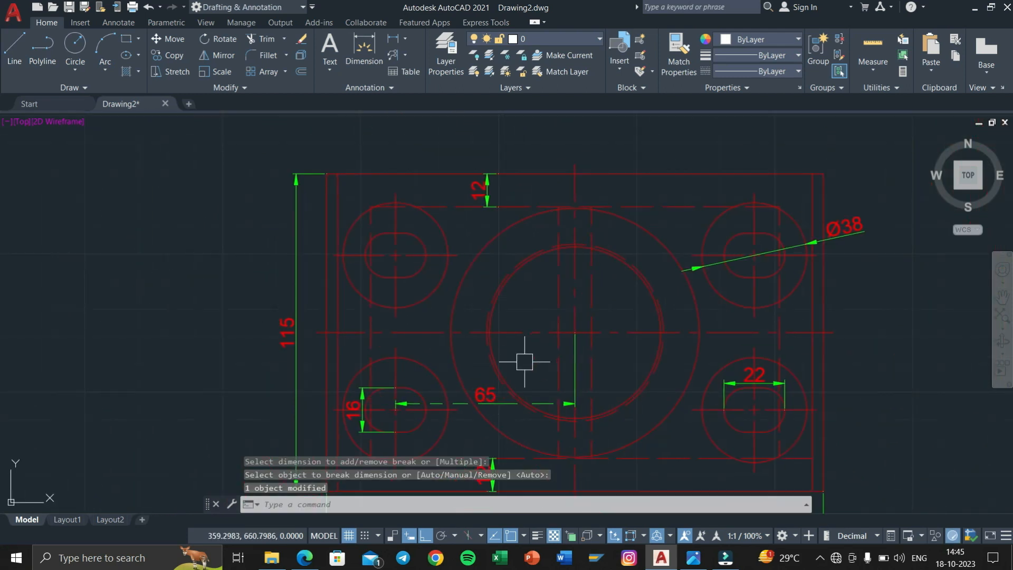
{"action": "type", "text": "DIMLI"}
{"action": "key", "text": "Return"}
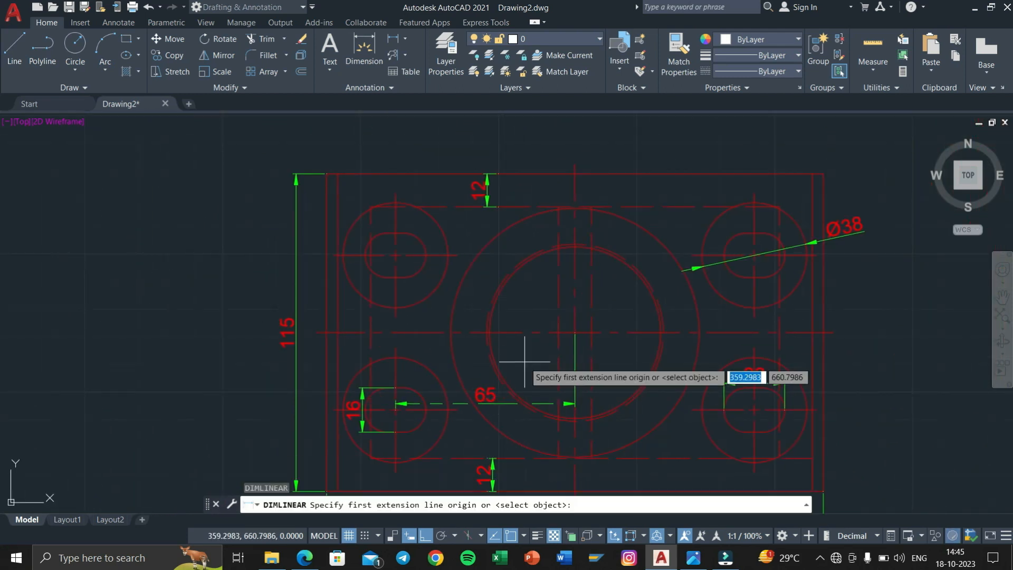
{"action": "left_click", "coordinate": [575, 333]}
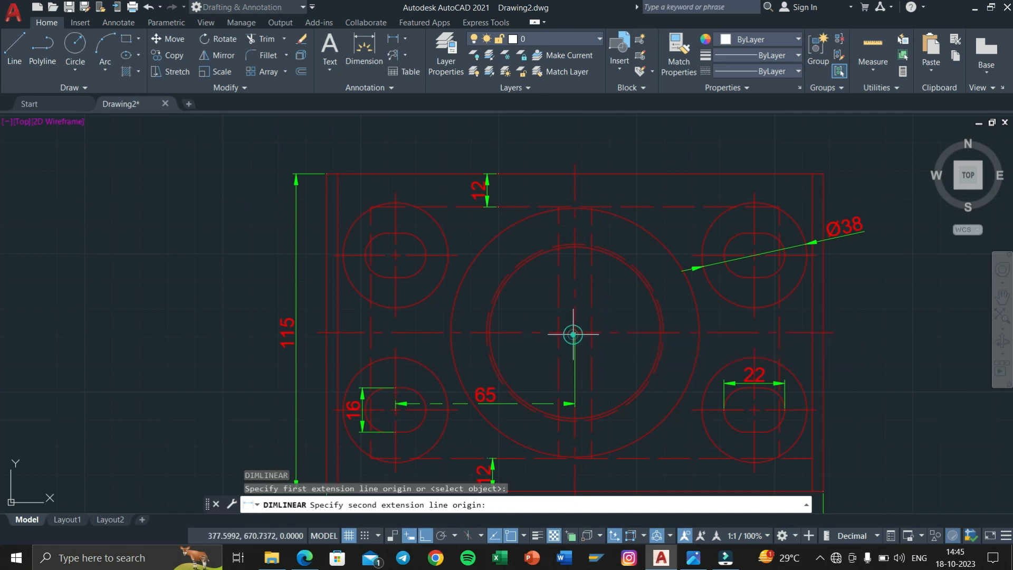
{"action": "left_click", "coordinate": [395, 253]}
{"action": "scroll", "coordinate": [492, 281], "scroll_direction": "up", "scroll_amount": 2}
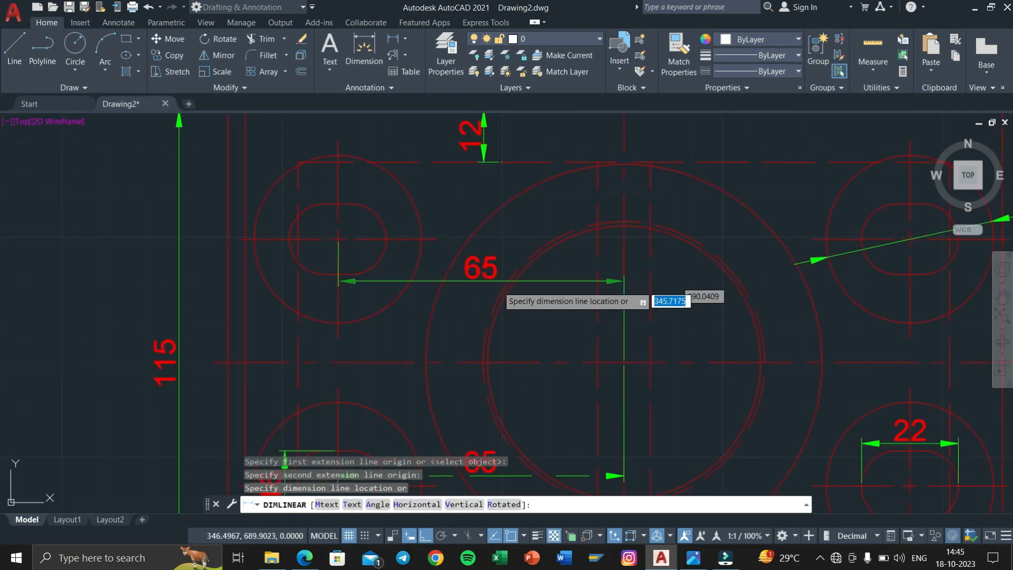
{"action": "scroll", "coordinate": [647, 295], "scroll_direction": "up", "scroll_amount": 2}
{"action": "scroll", "coordinate": [691, 297], "scroll_direction": "down", "scroll_amount": 2}
{"action": "middle_click_drag", "start_coordinate": [706, 297], "coordinate": [516, 311]}
{"action": "scroll", "coordinate": [516, 312], "scroll_direction": "up", "scroll_amount": 4}
{"action": "scroll", "coordinate": [498, 316], "scroll_direction": "down", "scroll_amount": 1}
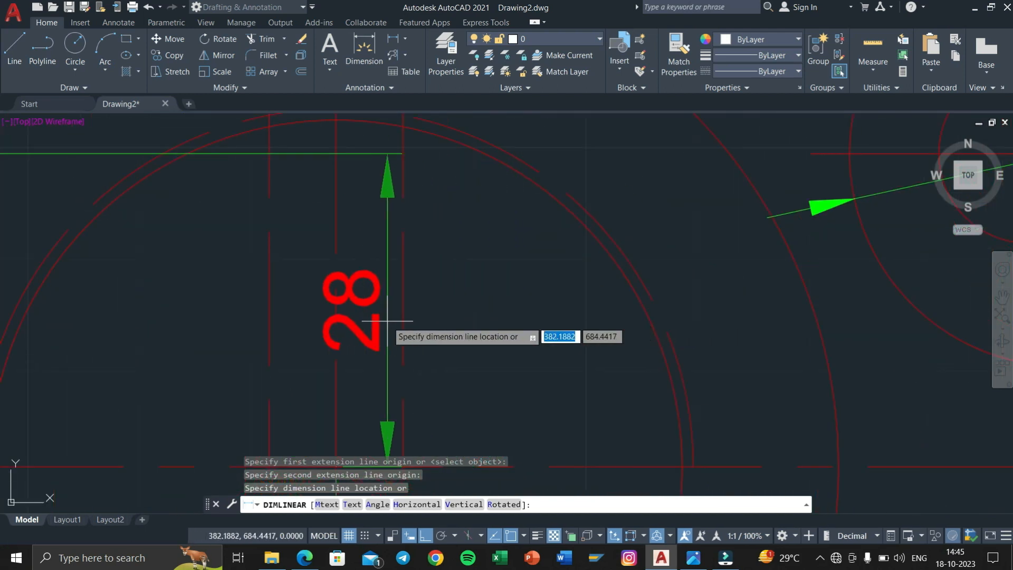
{"action": "left_click", "coordinate": [335, 321]}
{"action": "scroll", "coordinate": [335, 322], "scroll_direction": "down", "scroll_amount": 5}
{"action": "middle_click_drag", "start_coordinate": [453, 312], "coordinate": [483, 309]}
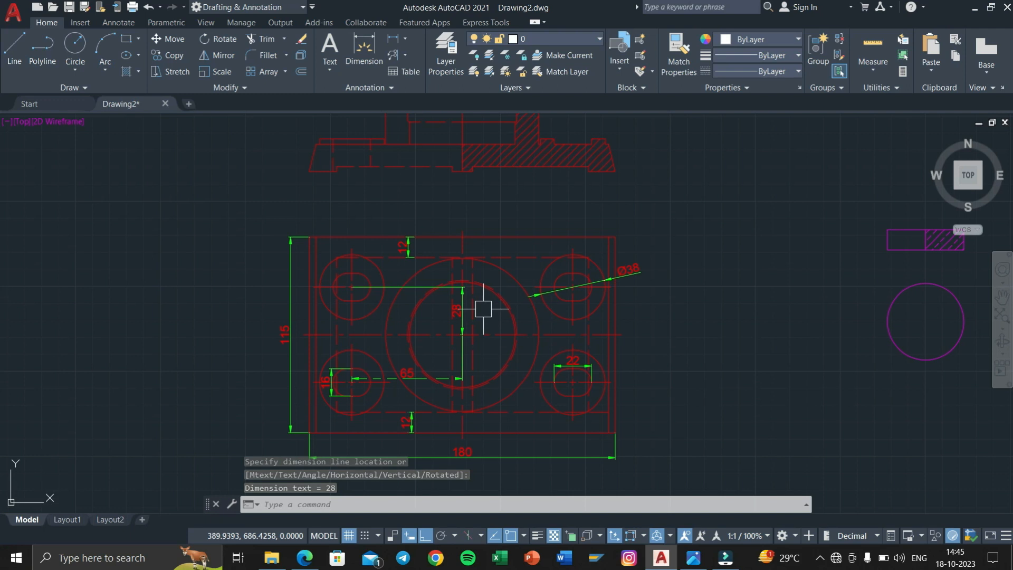
Step: Check reference 1.jpg and add a horizontal linear dimension across the body's upper cylinder, placed above the front view
{"action": "key", "text": "alt+Tab"}
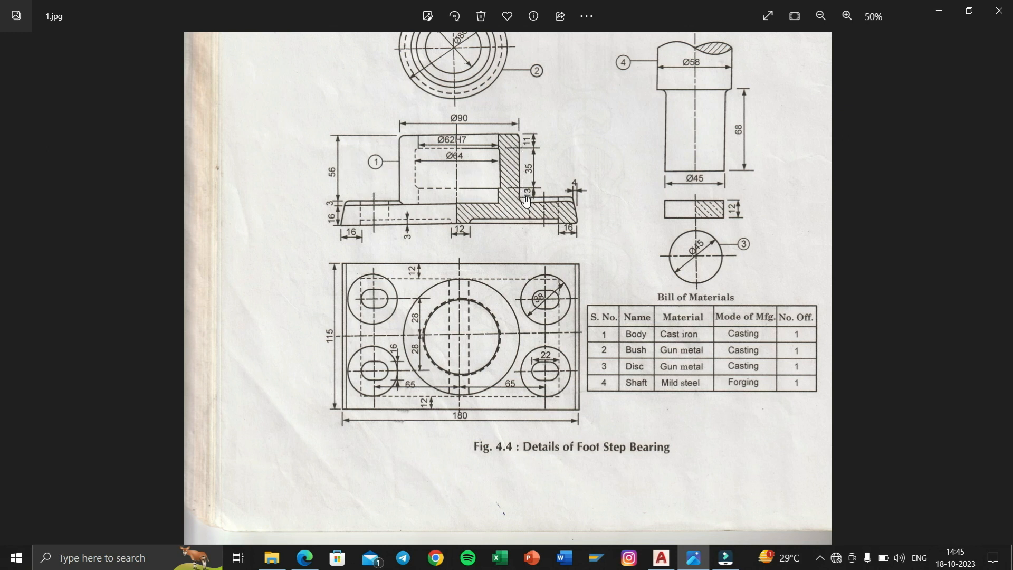
{"action": "key", "text": "alt+Tab"}
{"action": "scroll", "coordinate": [502, 214], "scroll_direction": "up", "scroll_amount": 3}
{"action": "middle_click_drag", "start_coordinate": [502, 214], "coordinate": [529, 435]}
{"action": "type", "text": "dli"}
{"action": "key", "text": "Return"}
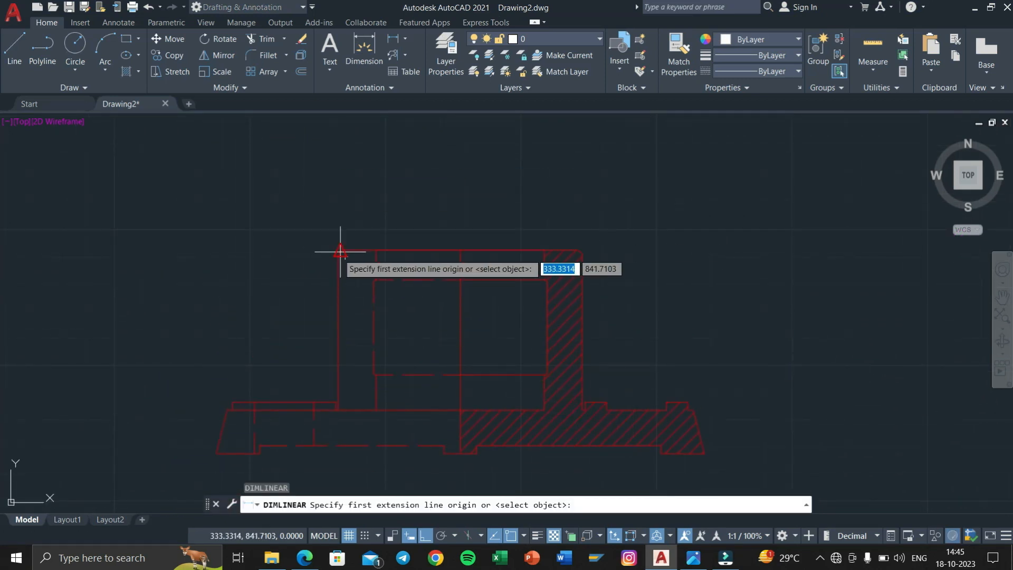
{"action": "scroll", "coordinate": [331, 254], "scroll_direction": "up", "scroll_amount": 2}
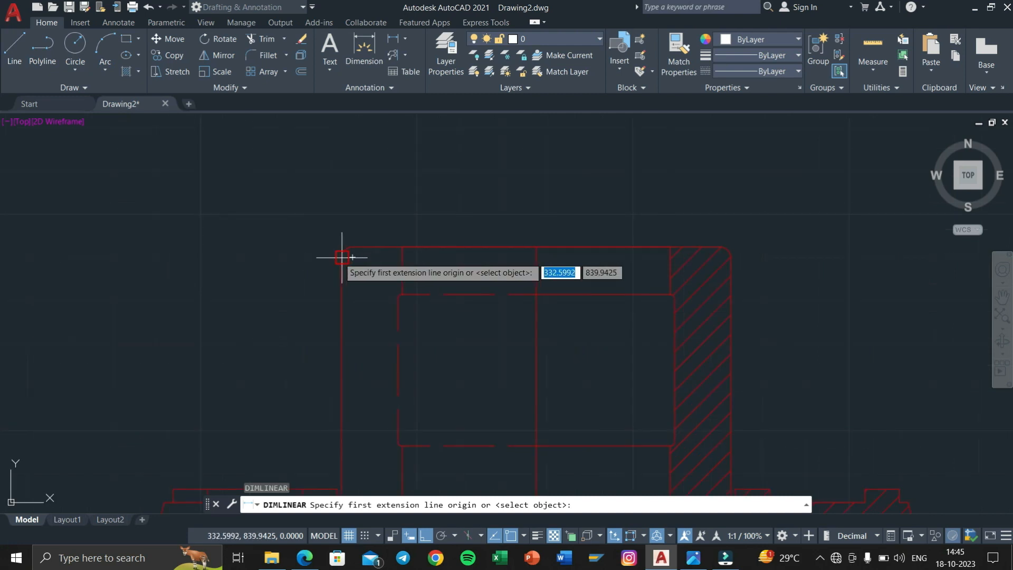
{"action": "left_click", "coordinate": [351, 257]}
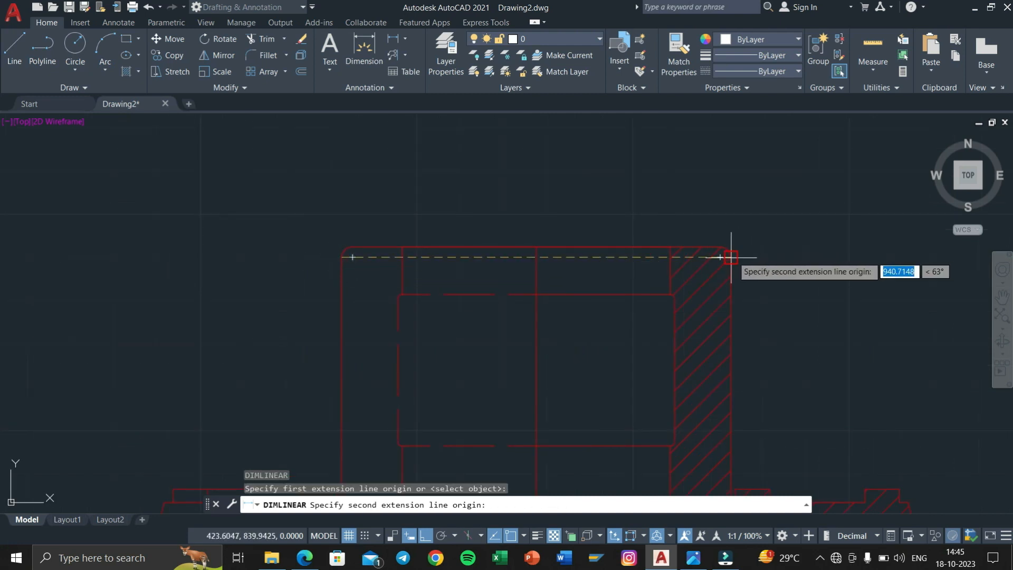
{"action": "left_click", "coordinate": [731, 257]}
{"action": "left_click", "coordinate": [688, 183]}
Step: Insert a diameter symbol before the width dimension text above the body's upper cylinder
{"action": "left_click", "coordinate": [536, 170]}
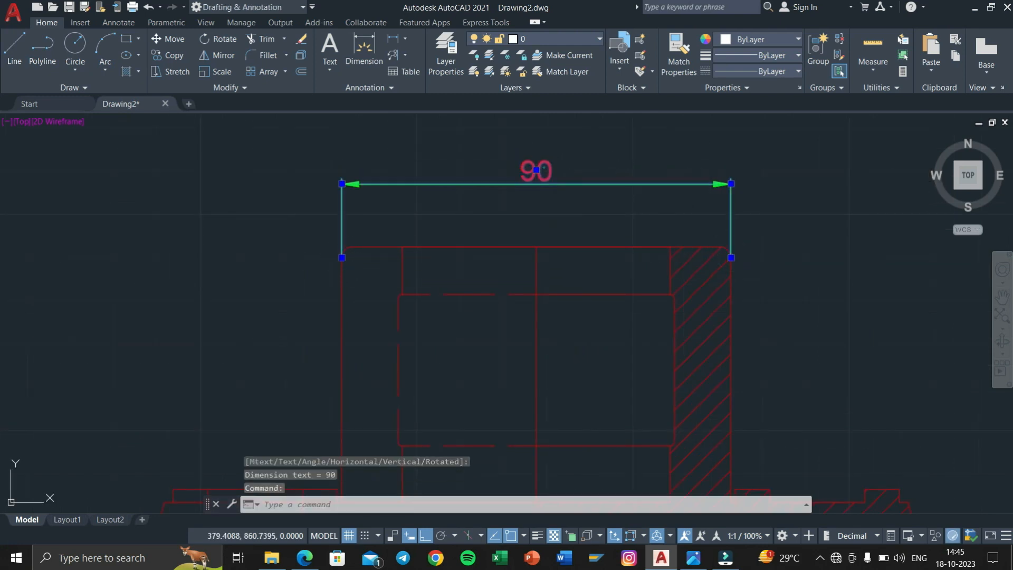
{"action": "double_click", "coordinate": [536, 170]}
{"action": "left_click", "coordinate": [650, 53]}
{"action": "left_click", "coordinate": [662, 113]}
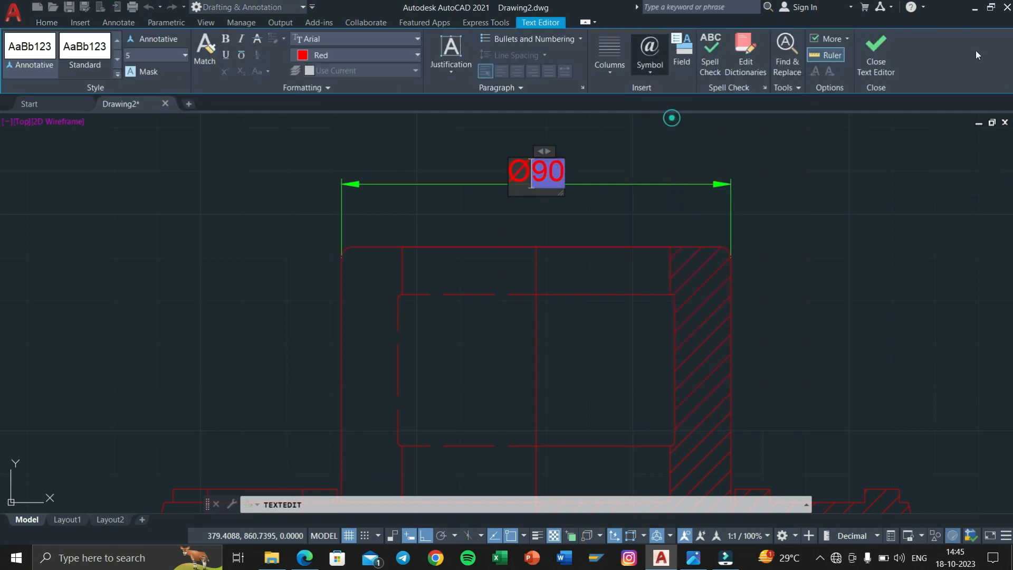
{"action": "left_click", "coordinate": [889, 57]}
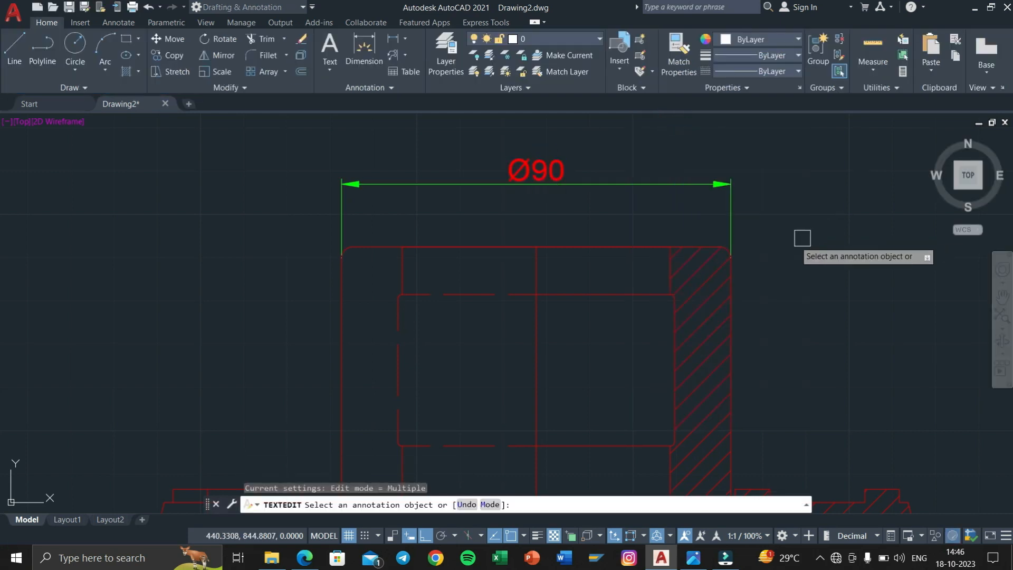
{"action": "key", "text": "Escape"}
Step: Add a vertical linear dimension from the base's upper surface to the upper cylinder's top edge, placed left of the front view
{"action": "type", "text": "dli"}
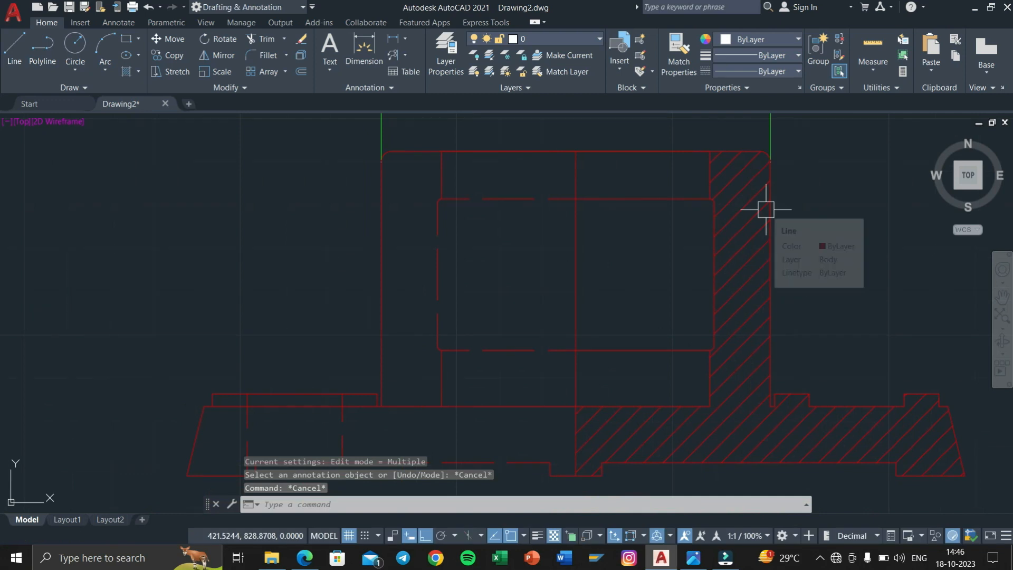
{"action": "key", "text": "Return"}
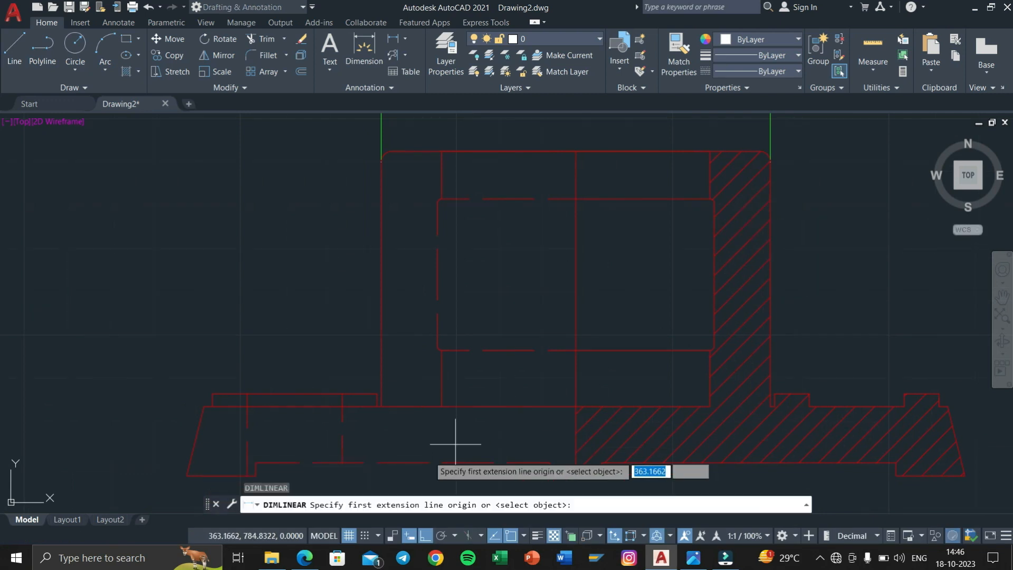
{"action": "left_click", "coordinate": [381, 406]}
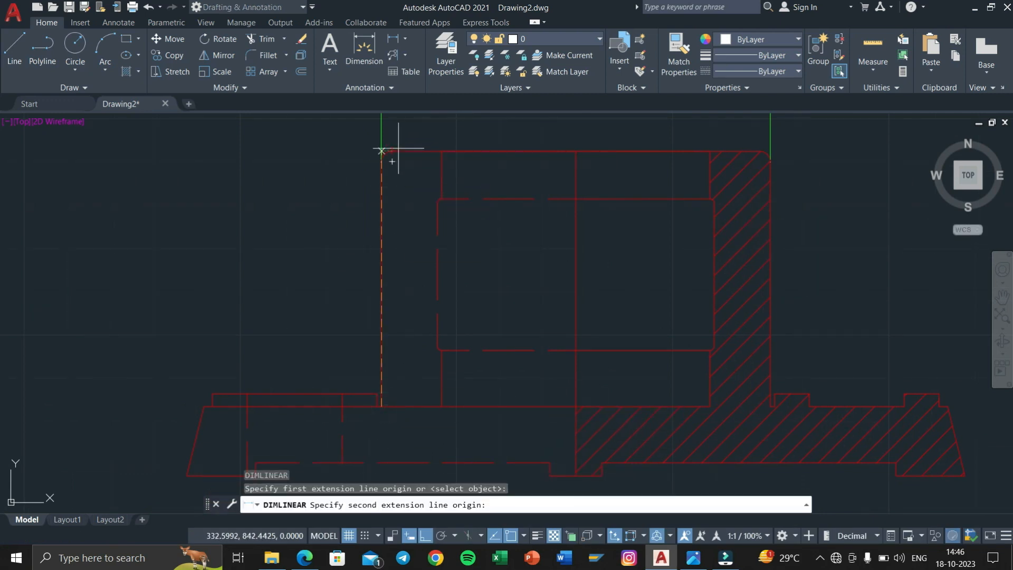
{"action": "left_click", "coordinate": [392, 151]}
{"action": "middle_click_drag", "start_coordinate": [298, 235], "coordinate": [332, 244]}
{"action": "left_click", "coordinate": [266, 258]}
{"action": "scroll", "coordinate": [306, 259], "scroll_direction": "down", "scroll_amount": 2}
{"action": "scroll", "coordinate": [333, 246], "scroll_direction": "up", "scroll_amount": 2}
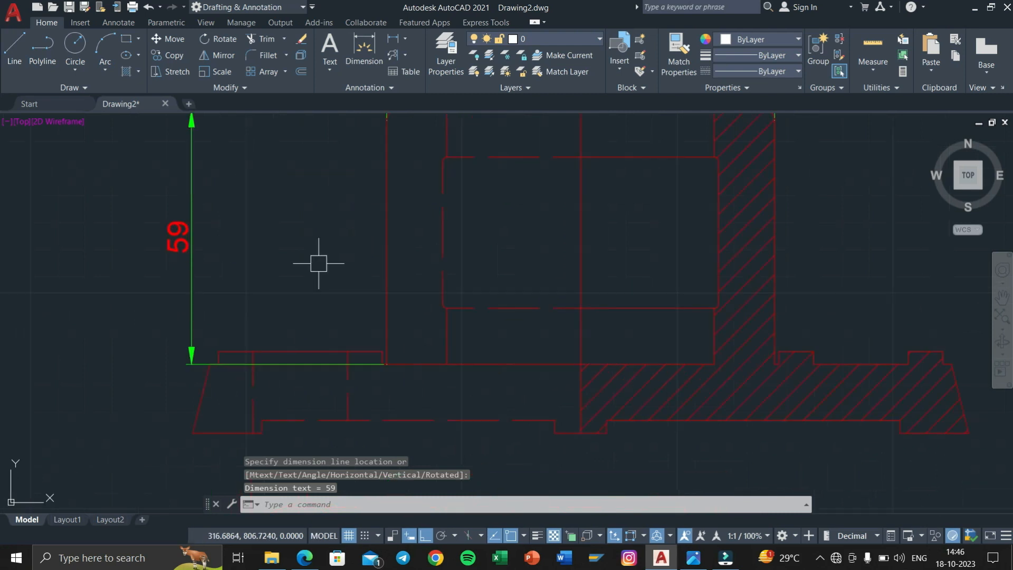
Step: Move the upper cylinder's height dimension line to the right, closer to the cylinder wall
{"action": "left_click", "coordinate": [197, 234]}
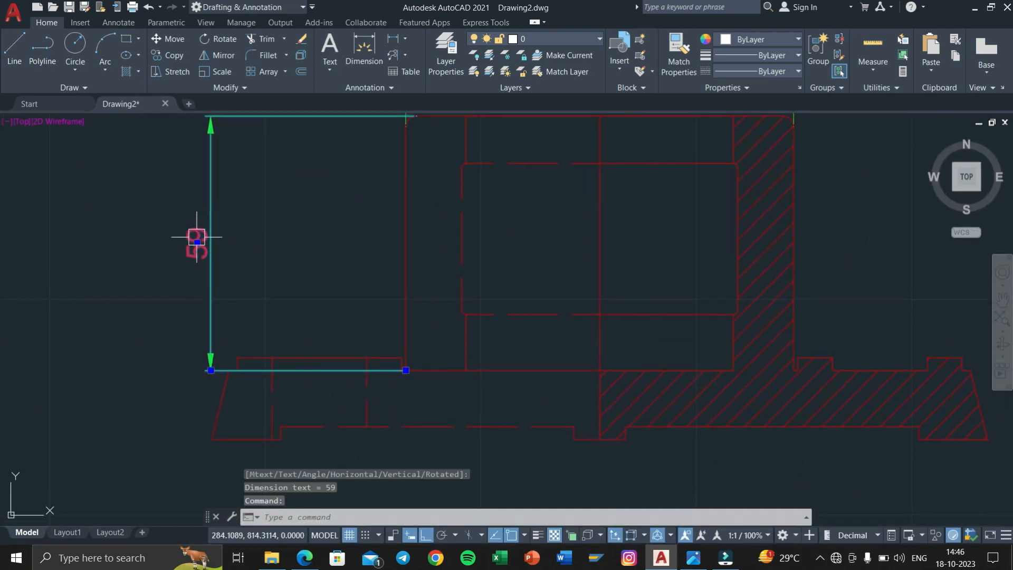
{"action": "left_click", "coordinate": [197, 242]}
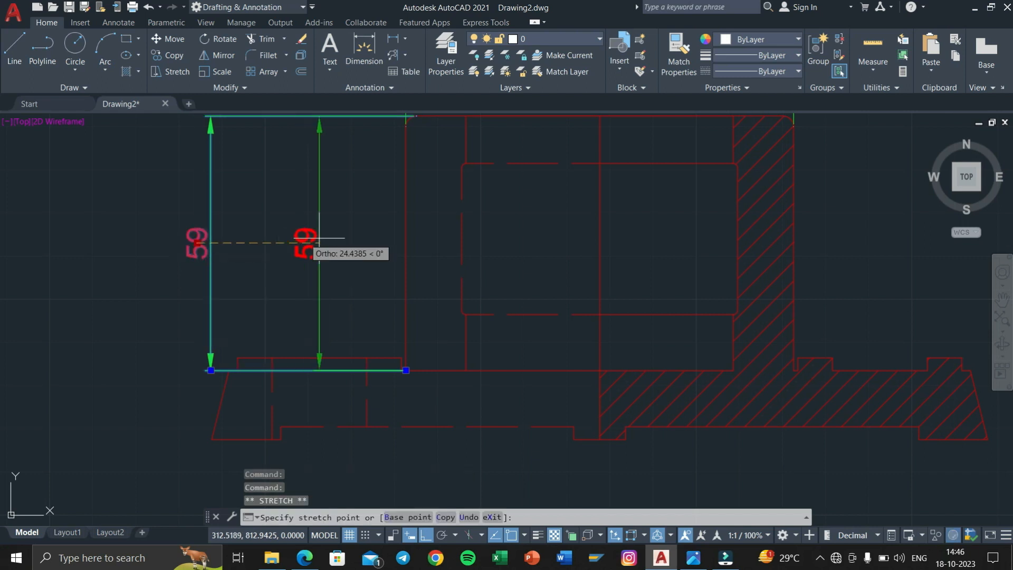
{"action": "left_click", "coordinate": [319, 238]}
{"action": "key", "text": "Escape"}
{"action": "key", "text": "Escape"}
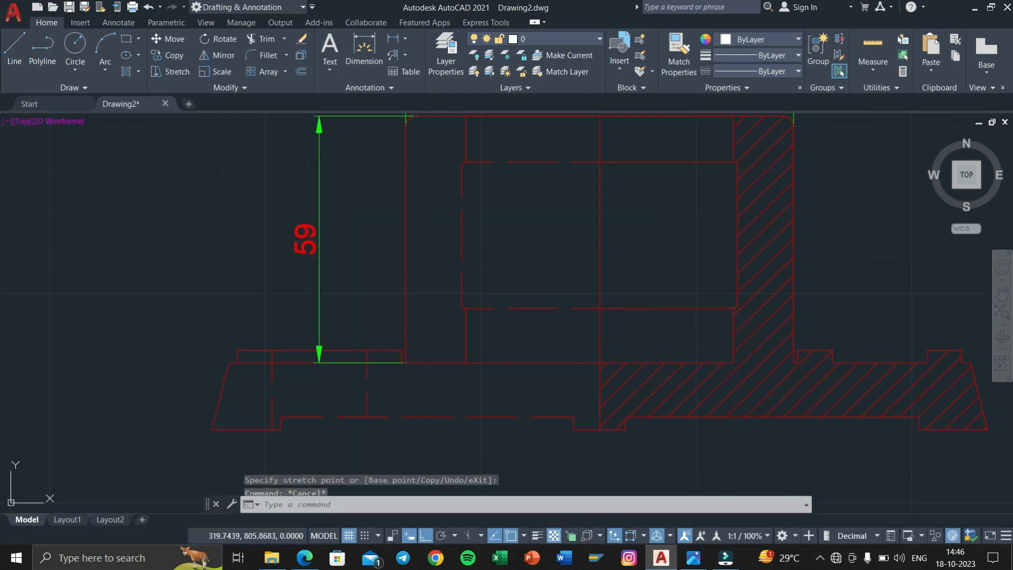
Step: Compare with reference 1.jpg and move the upper cylinder's height dimension line left, beyond the base's left end
{"action": "key", "text": "alt+Tab"}
{"action": "left_click", "coordinate": [440, 219]}
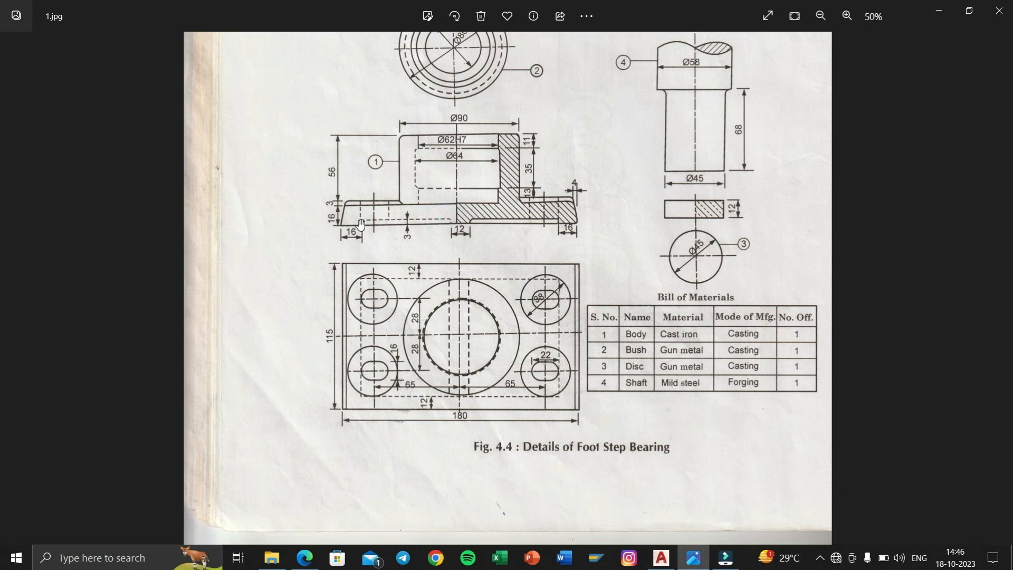
{"action": "key", "text": "alt+Tab"}
{"action": "left_click", "coordinate": [406, 179]}
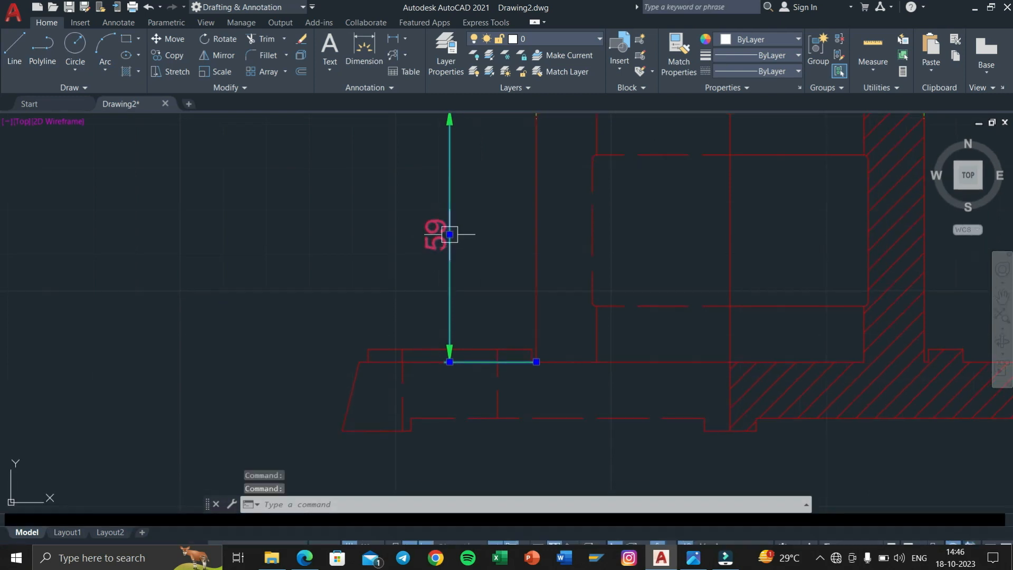
{"action": "left_click", "coordinate": [449, 234]}
{"action": "left_click", "coordinate": [449, 241]}
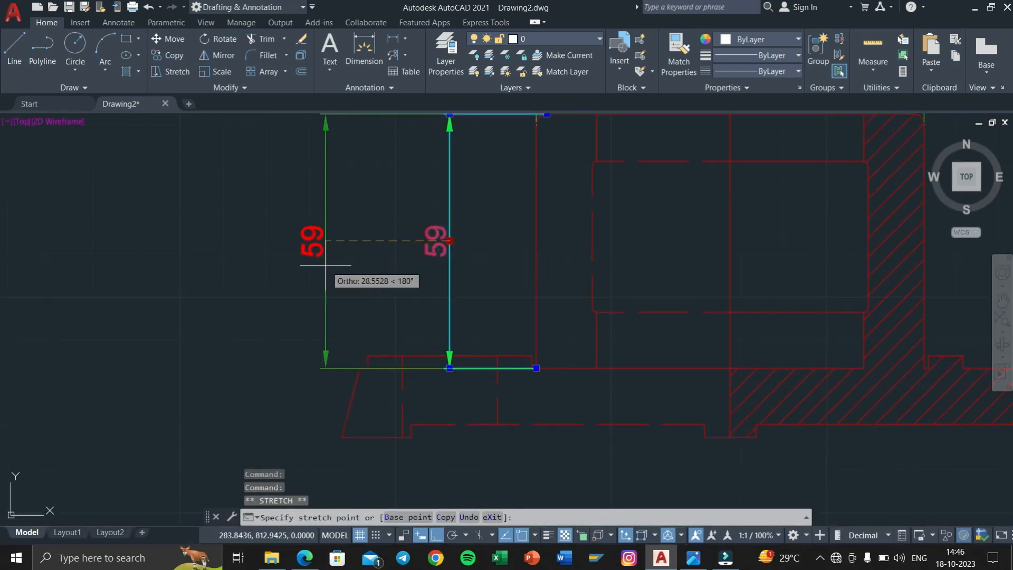
{"action": "left_click", "coordinate": [320, 264]}
{"action": "key", "text": "Escape"}
{"action": "key", "text": "Escape"}
{"action": "key", "text": "Escape"}
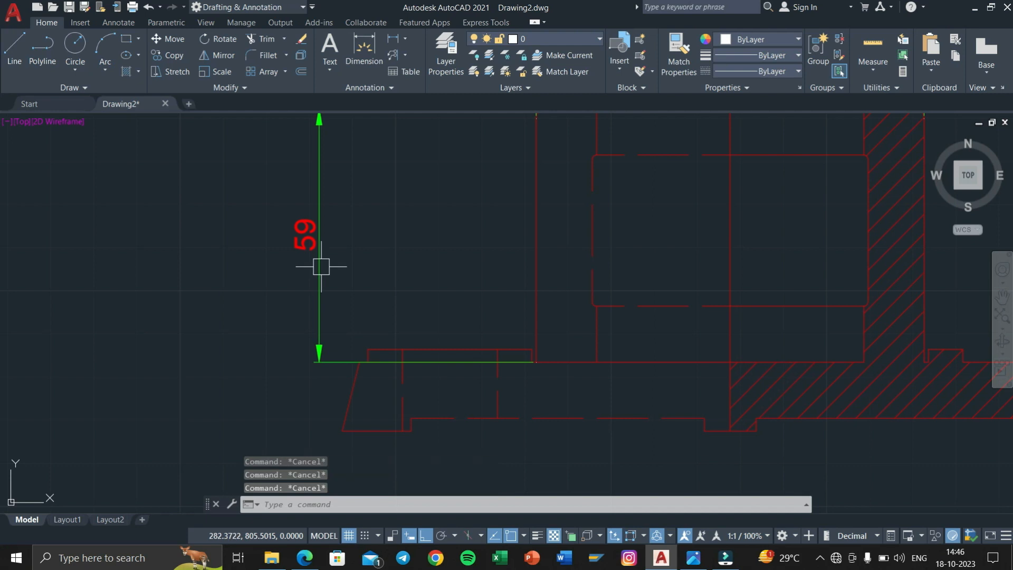
{"action": "type", "text": "DC"}
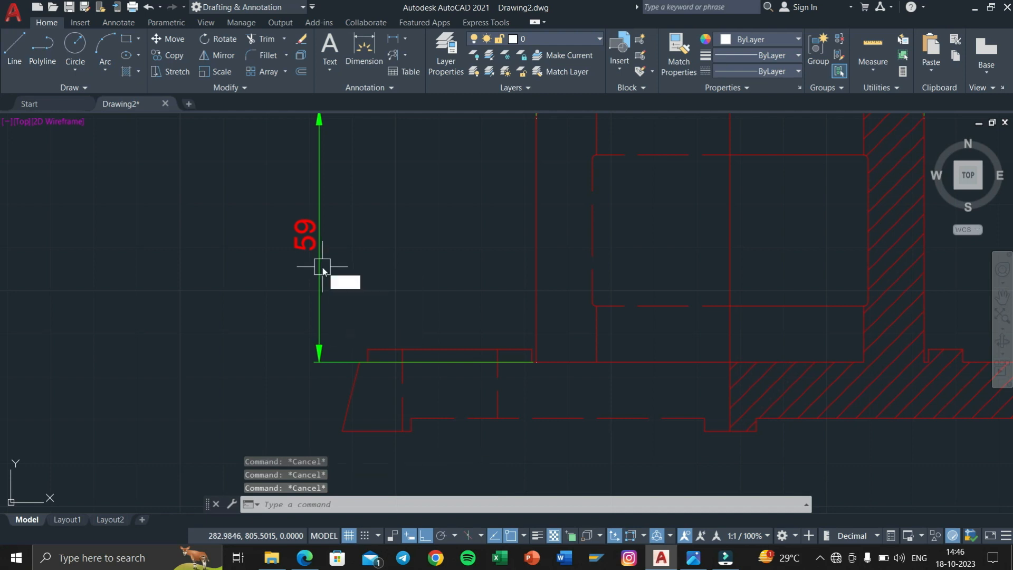
{"action": "type", "text": "O"}
{"action": "key", "text": "Return"}
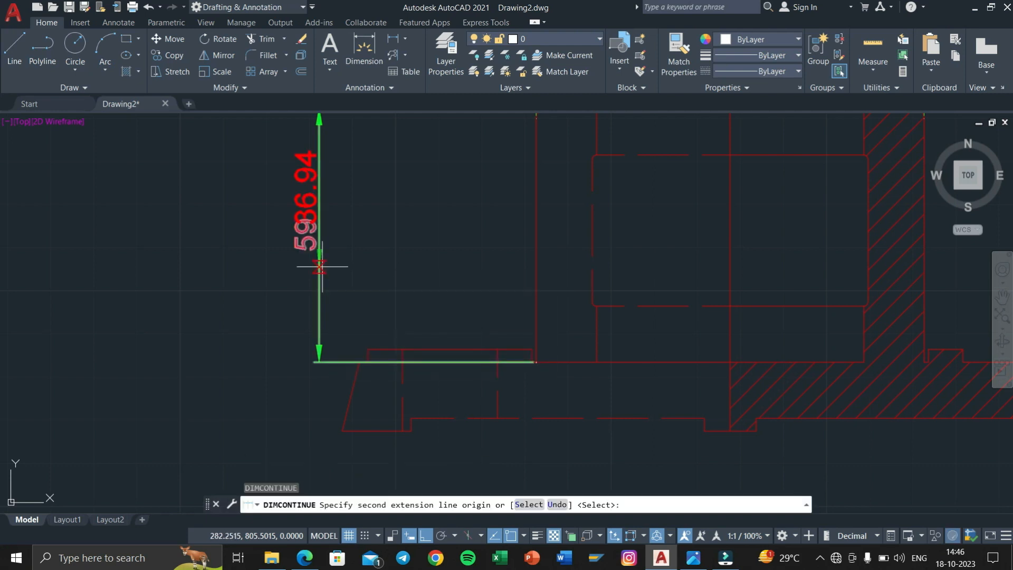
{"action": "key", "text": "Escape"}
{"action": "key", "text": "Escape"}
{"action": "key", "text": "Escape"}
Step: Delete the upper cylinder's height dimension left of the body's front view
{"action": "scroll", "coordinate": [364, 326], "scroll_direction": "up", "scroll_amount": 4}
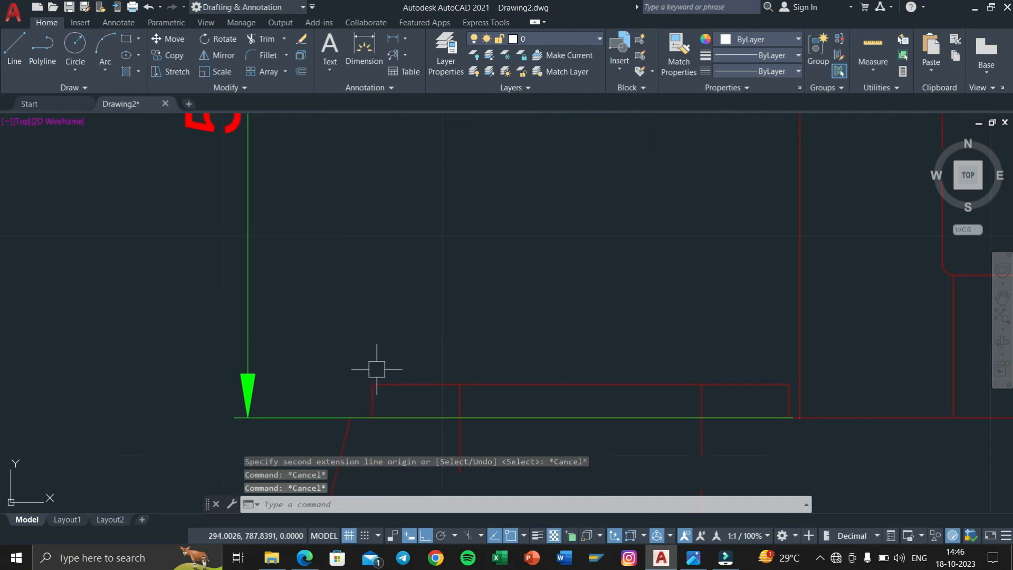
{"action": "scroll", "coordinate": [377, 369], "scroll_direction": "down", "scroll_amount": 2}
{"action": "left_click", "coordinate": [381, 288]}
{"action": "left_click", "coordinate": [246, 352]}
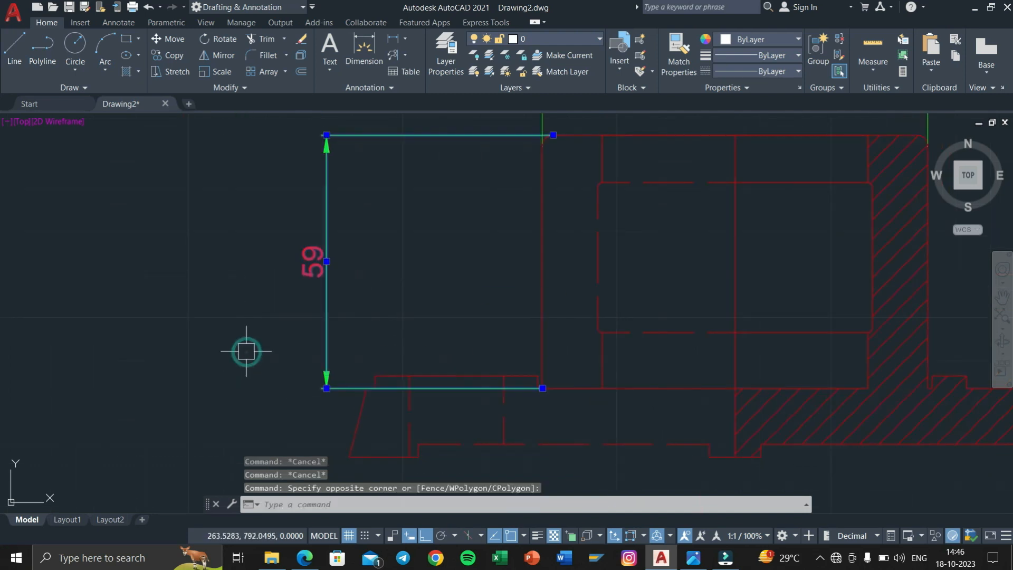
{"action": "key", "text": "Delete"}
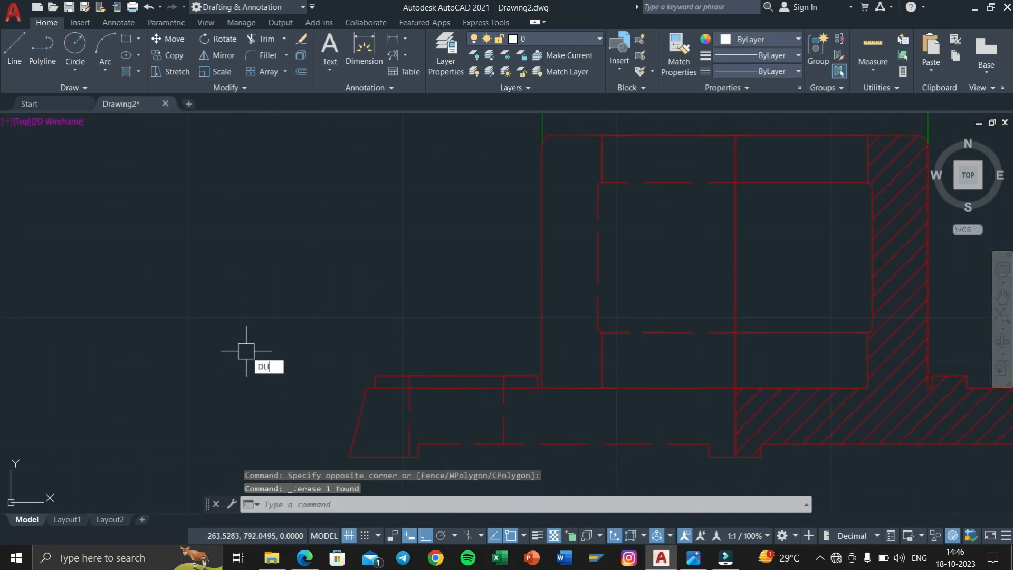
Step: Add a vertical linear dimension from the raised boss's top surface to the upper cylinder's top edge, placed beyond the base's left end
{"action": "key", "text": "Return"}
{"action": "scroll", "coordinate": [542, 364], "scroll_direction": "up", "scroll_amount": 2}
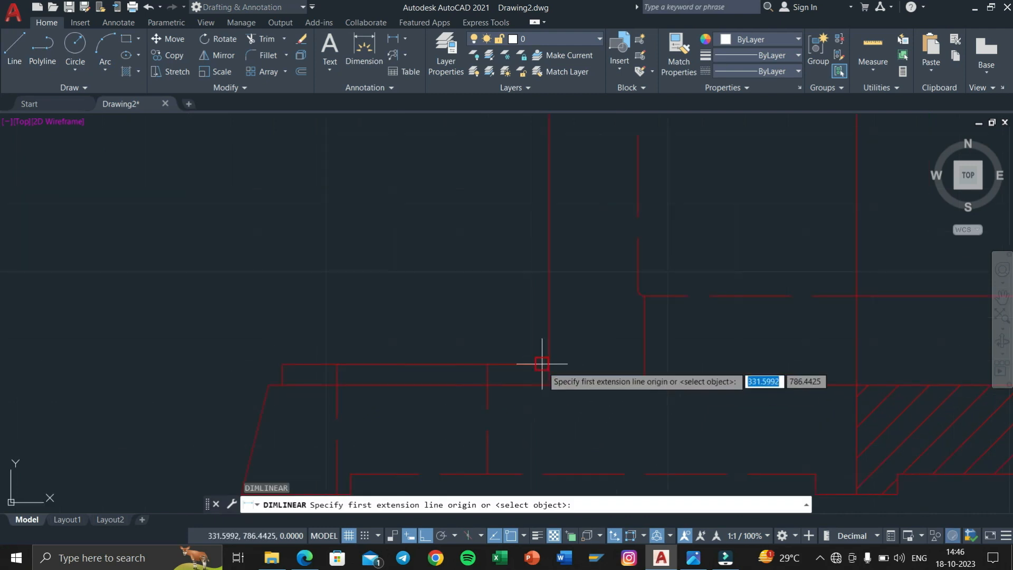
{"action": "left_click", "coordinate": [541, 364]}
{"action": "scroll", "coordinate": [543, 362], "scroll_direction": "up", "scroll_amount": 3}
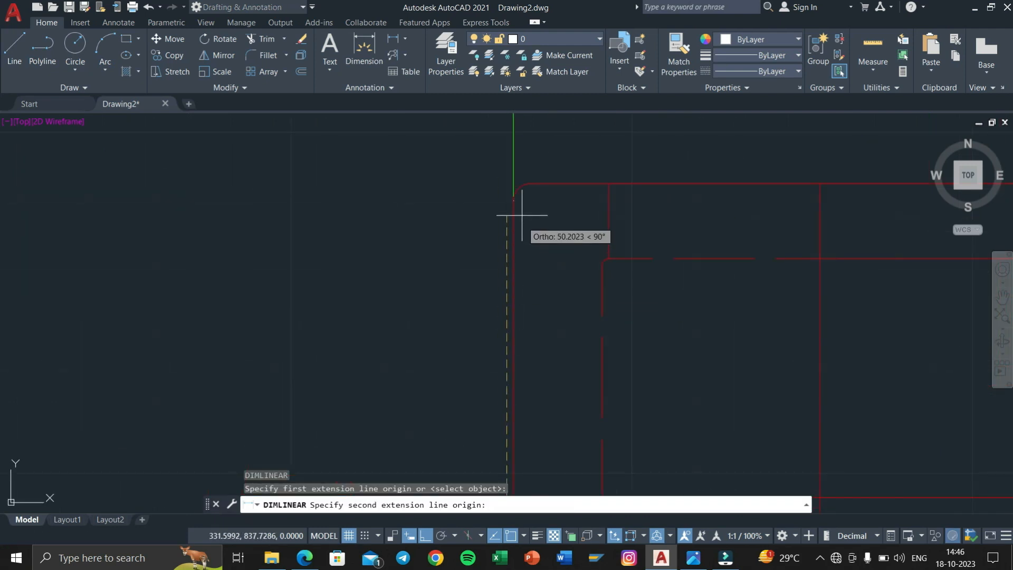
{"action": "left_click", "coordinate": [529, 181]}
{"action": "scroll", "coordinate": [391, 350], "scroll_direction": "down", "scroll_amount": 4}
{"action": "scroll", "coordinate": [538, 302], "scroll_direction": "up", "scroll_amount": 4}
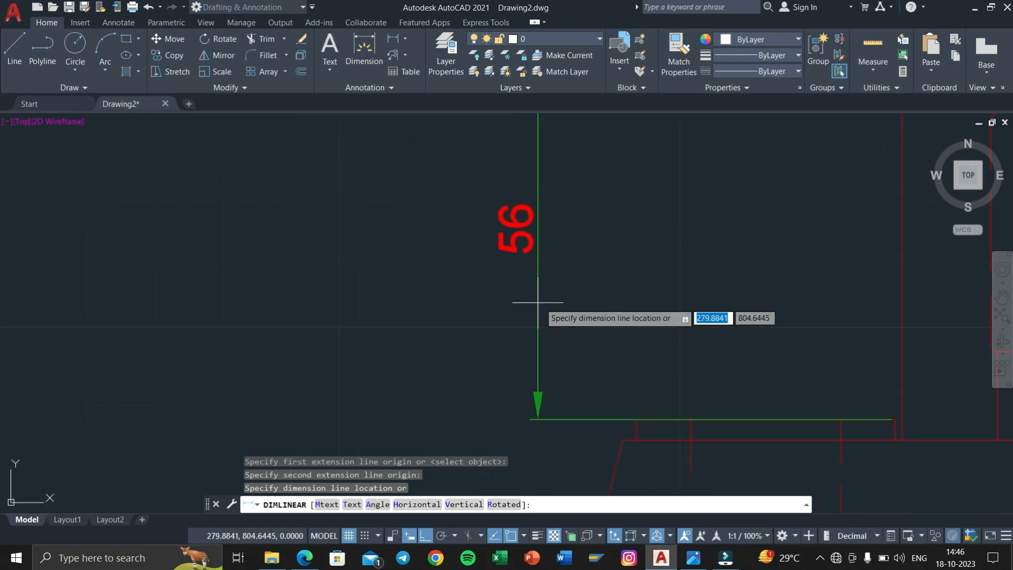
{"action": "left_click", "coordinate": [487, 369]}
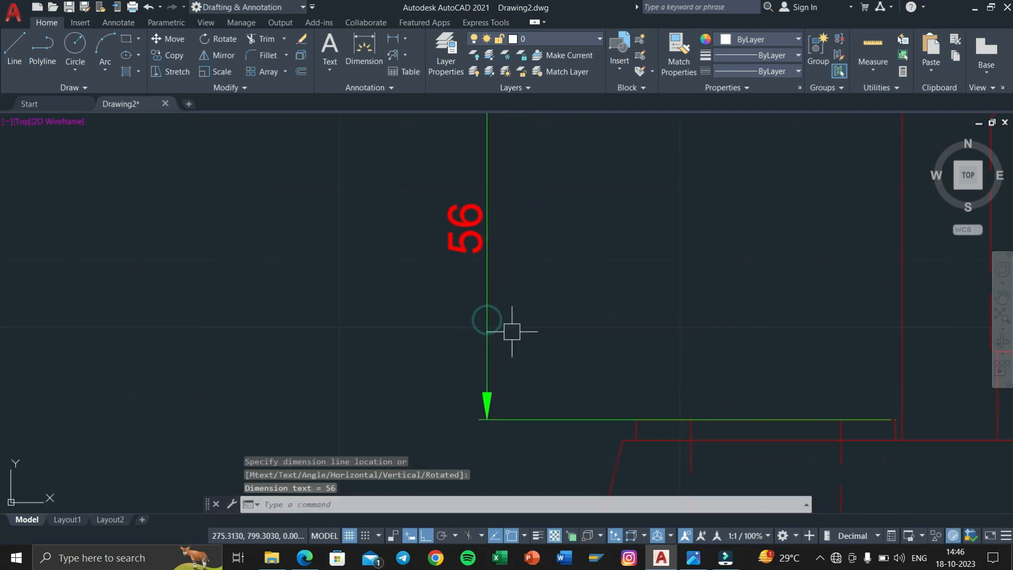
Step: Try to continue the cylinder height dimension down to the base's upper surface and the base's underside
{"action": "type", "text": "dco"}
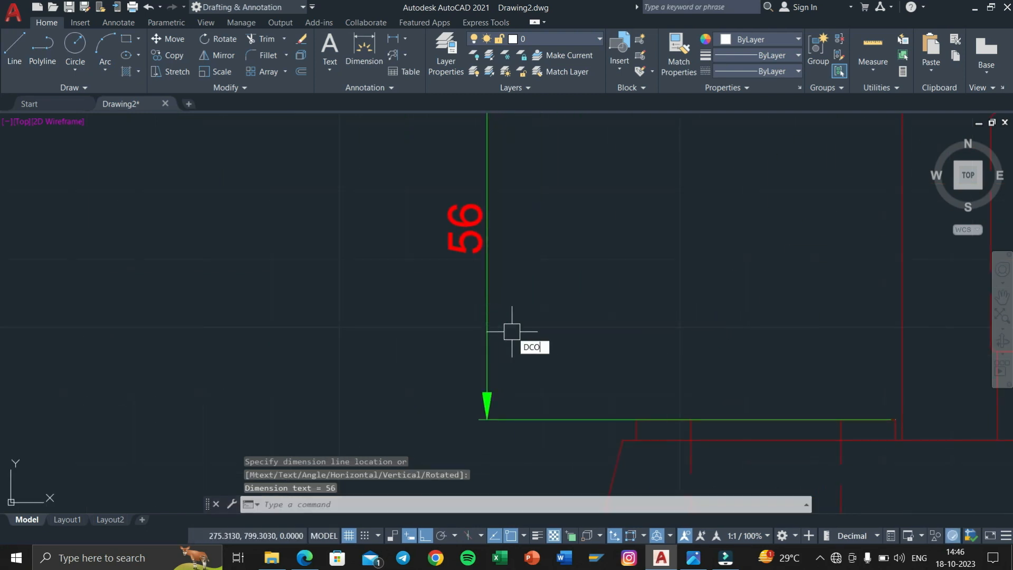
{"action": "key", "text": "Return"}
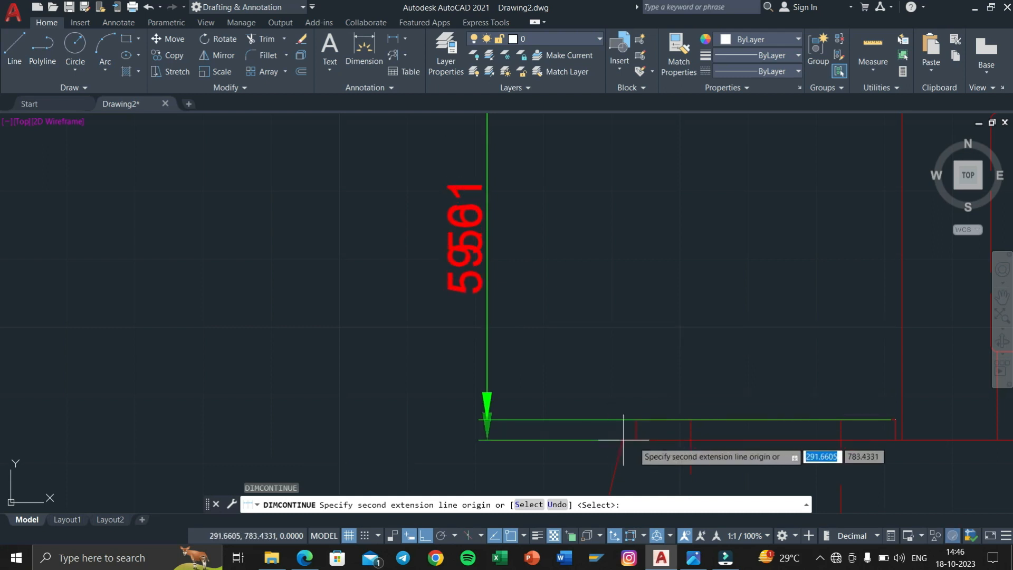
{"action": "left_click", "coordinate": [635, 440]}
{"action": "middle_click_drag", "start_coordinate": [596, 440], "coordinate": [738, 184]}
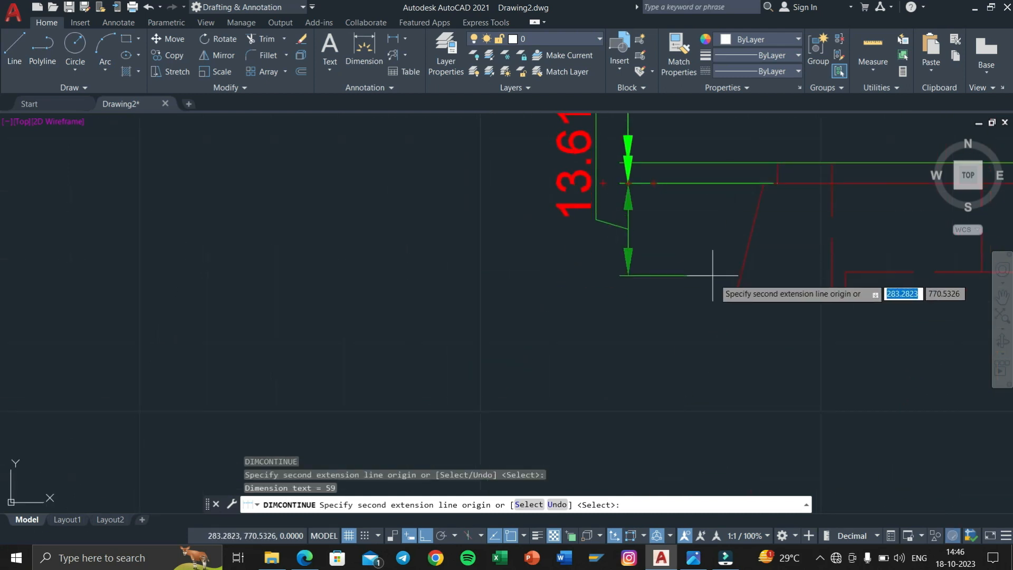
{"action": "left_click", "coordinate": [735, 290]}
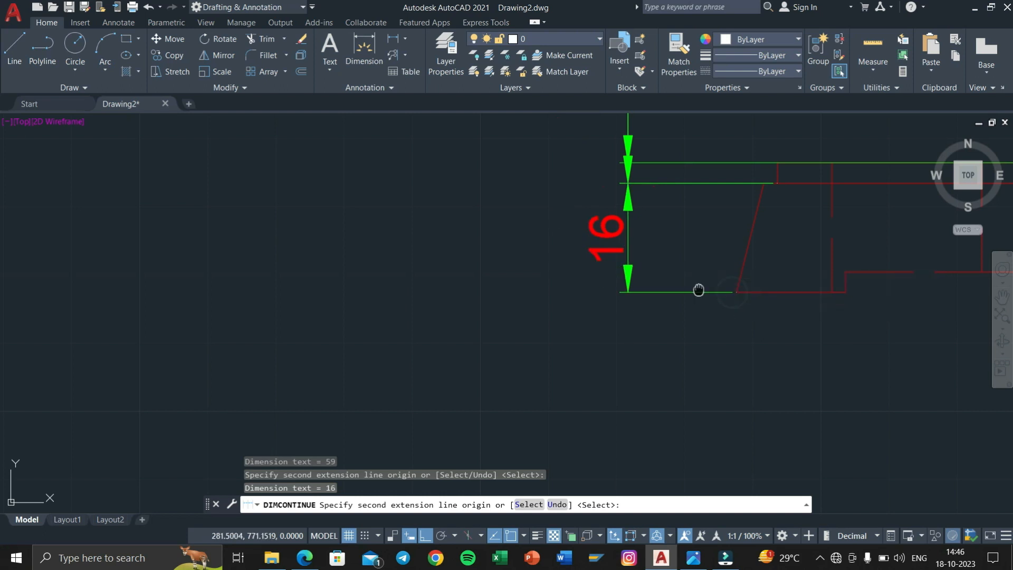
{"action": "middle_click_drag", "start_coordinate": [699, 289], "coordinate": [692, 446]}
{"action": "key", "text": "Escape"}
{"action": "key", "text": "Escape"}
{"action": "key", "text": "Escape"}
{"action": "middle_click_drag", "start_coordinate": [613, 252], "coordinate": [632, 294]}
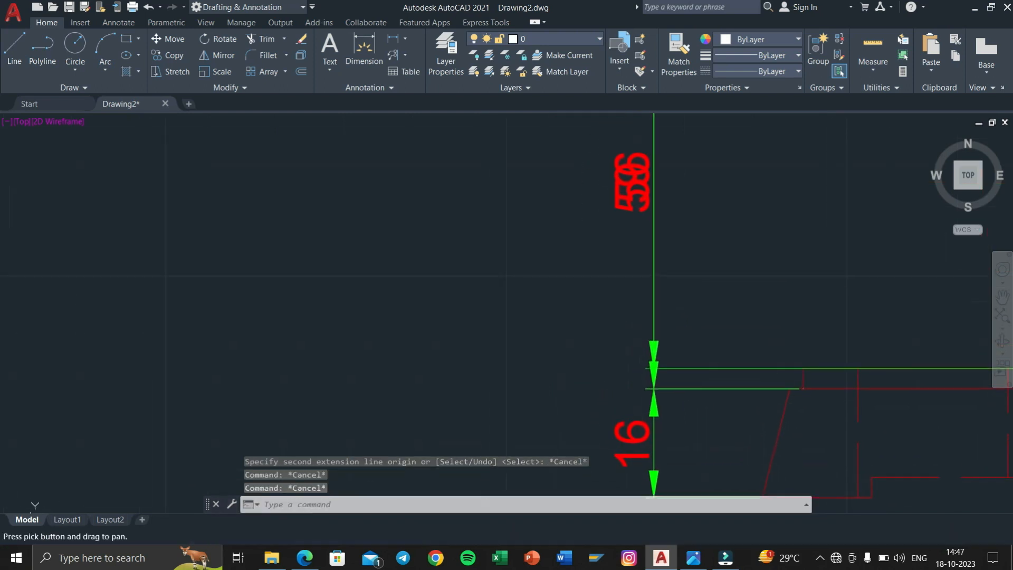
{"action": "key", "text": "Escape"}
Step: Undo the continued dimensions below the cylinder height dimension
{"action": "left_click", "coordinate": [631, 159]}
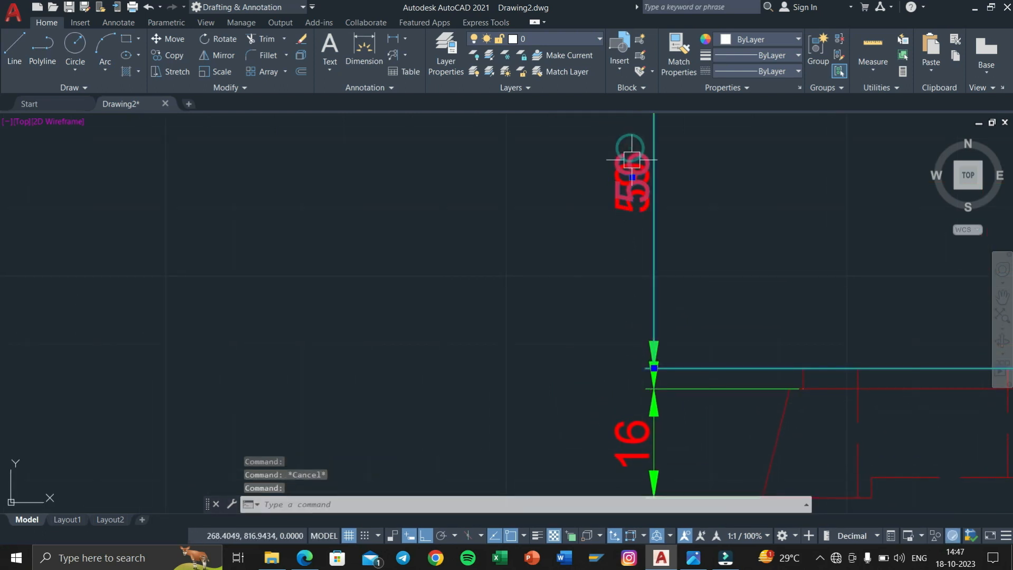
{"action": "key", "text": "Escape"}
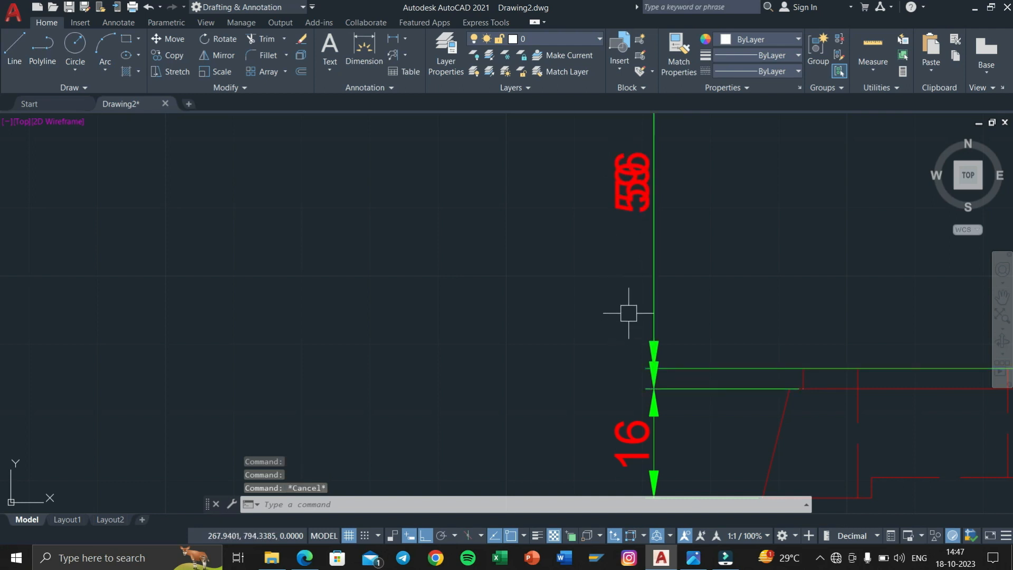
{"action": "middle_click_drag", "start_coordinate": [641, 287], "coordinate": [586, 269]}
{"action": "scroll", "coordinate": [586, 269], "scroll_direction": "down", "scroll_amount": 2}
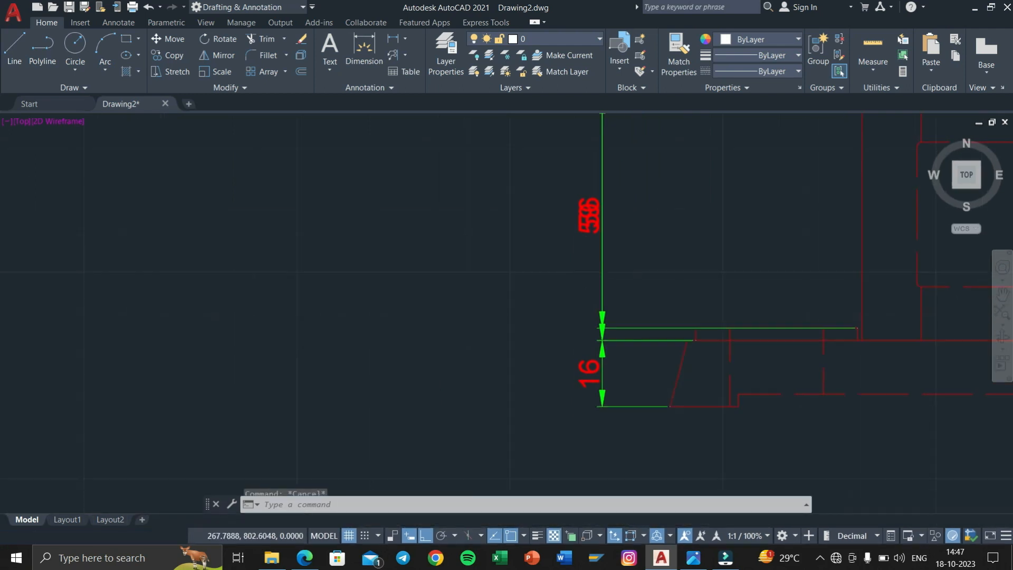
{"action": "key", "text": "ctrl+z"}
{"action": "key", "text": "ctrl+z"}
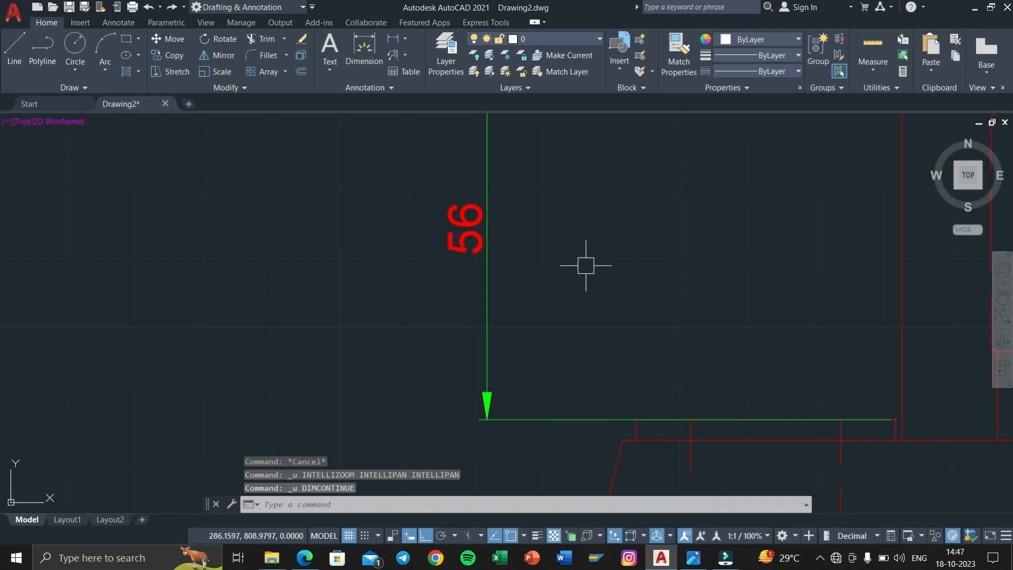
Step: Continue the cylinder height dimension from its lower extension line to the base's upper surface and the base's underside
{"action": "key", "text": "Return"}
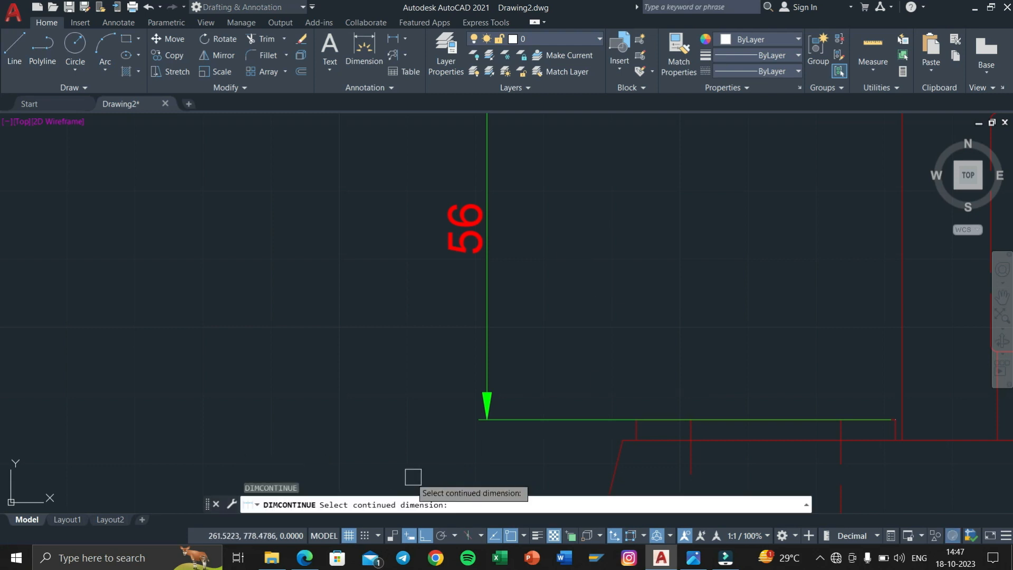
{"action": "left_click", "coordinate": [554, 419]}
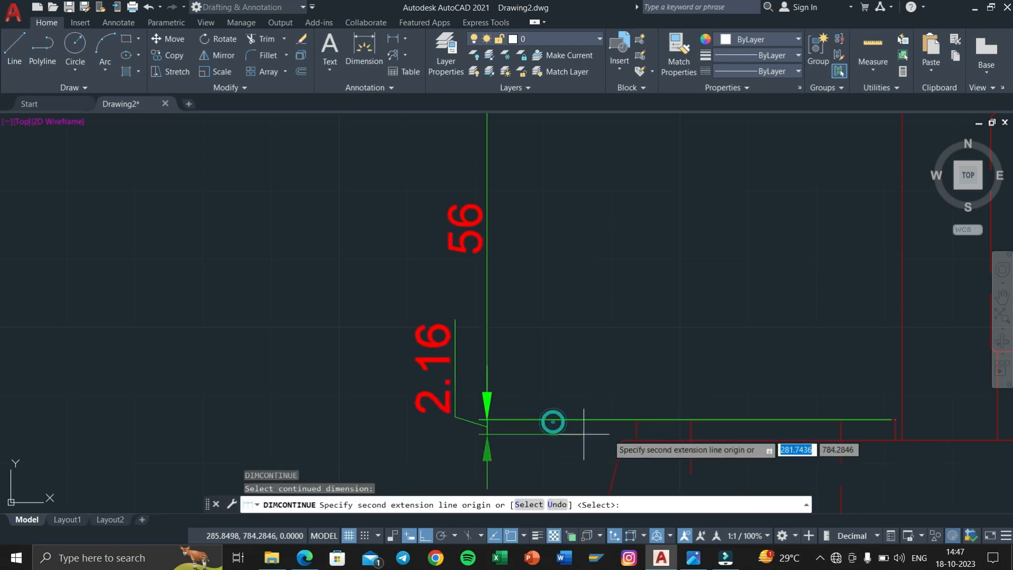
{"action": "left_click", "coordinate": [636, 440]}
{"action": "middle_click_drag", "start_coordinate": [526, 447], "coordinate": [600, 260]}
{"action": "left_click", "coordinate": [669, 363]}
{"action": "key", "text": "Return"}
{"action": "key", "text": "Escape"}
Step: Add a vertical linear dimension from the bore recess's upper corner to the cylinder's top edge, placed right of the sectioned wall
{"action": "scroll", "coordinate": [620, 298], "scroll_direction": "down", "scroll_amount": 6}
{"action": "scroll", "coordinate": [466, 349], "scroll_direction": "up", "scroll_amount": 3}
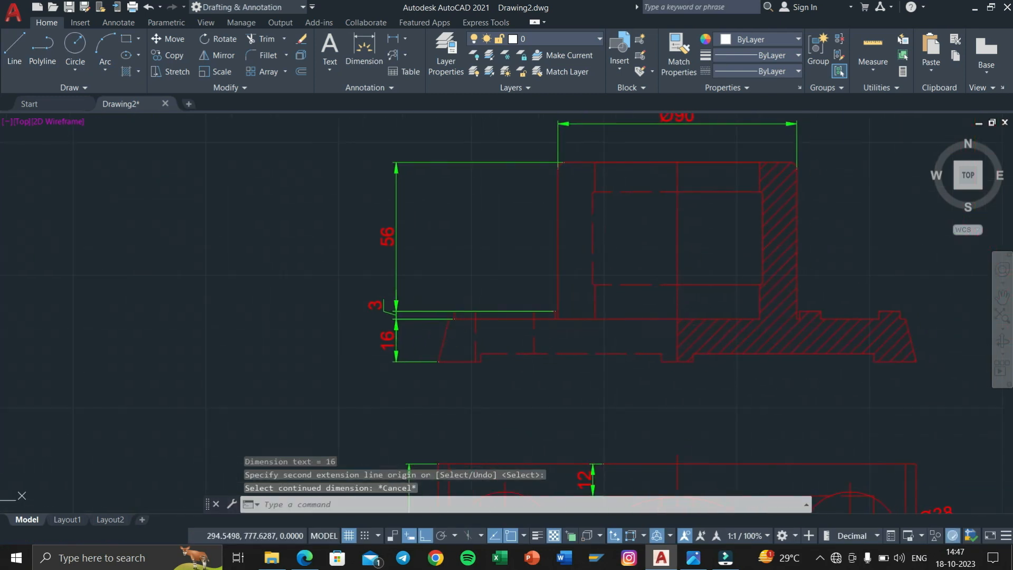
{"action": "mouse_move", "coordinate": [456, 334]}
{"action": "middle_mouse_down"}
{"action": "mouse_move", "coordinate": [307, 364]}
{"action": "mouse_move", "coordinate": [293, 394]}
{"action": "middle_mouse_up"}
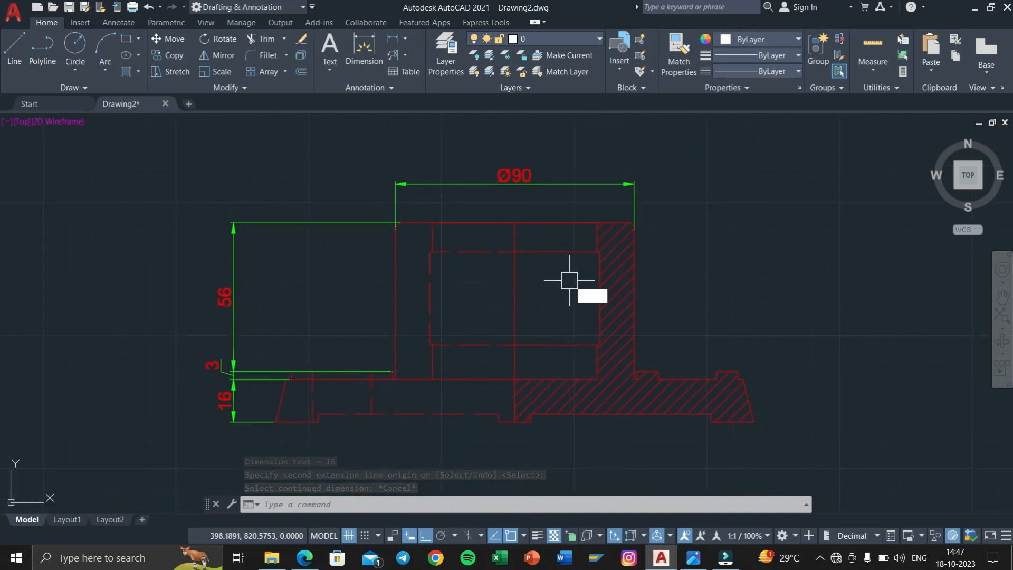
{"action": "type", "text": "dli"}
{"action": "key", "text": "Return"}
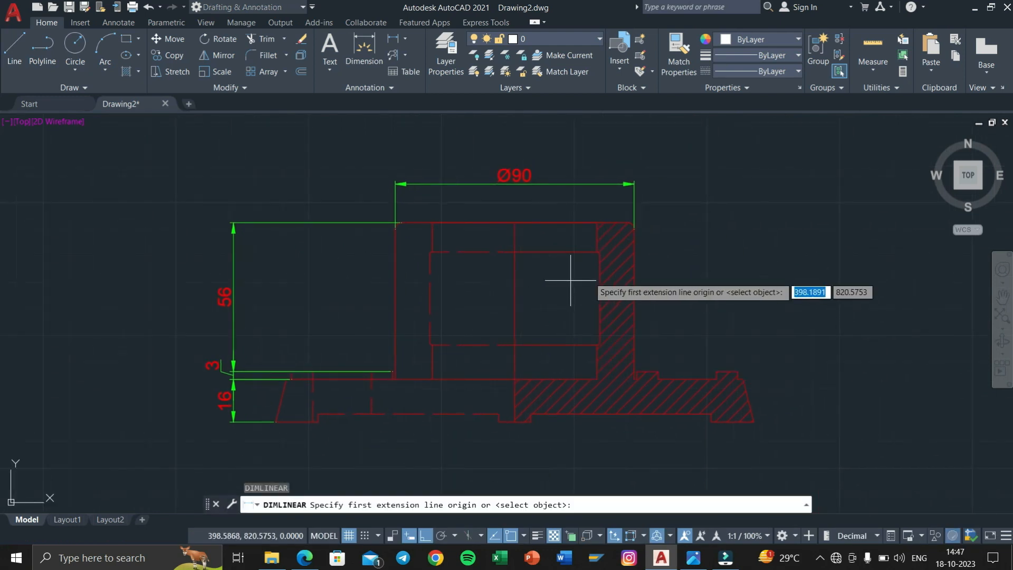
{"action": "scroll", "coordinate": [595, 235], "scroll_direction": "up", "scroll_amount": 2}
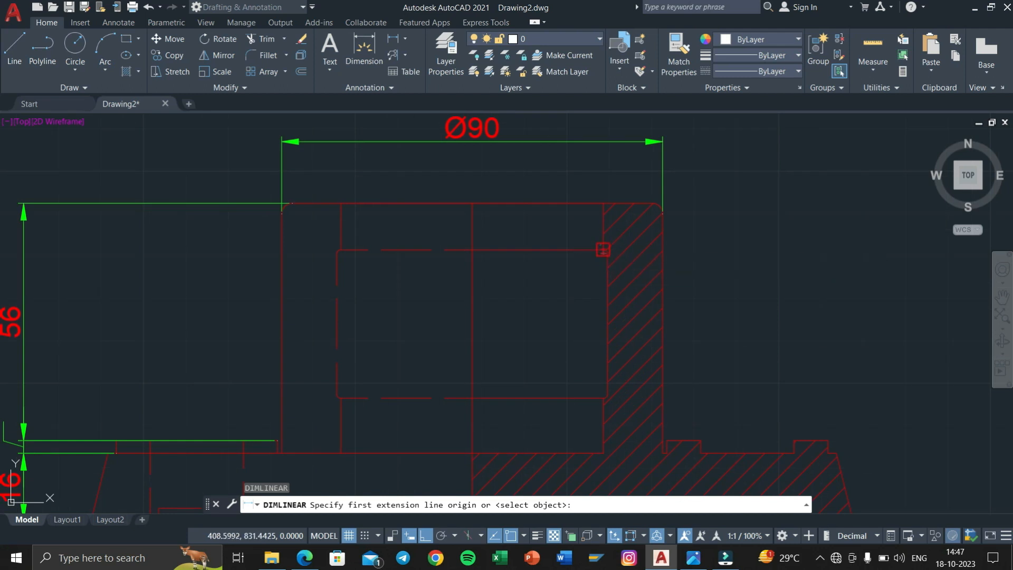
{"action": "left_click", "coordinate": [603, 250]}
{"action": "left_click", "coordinate": [652, 203]}
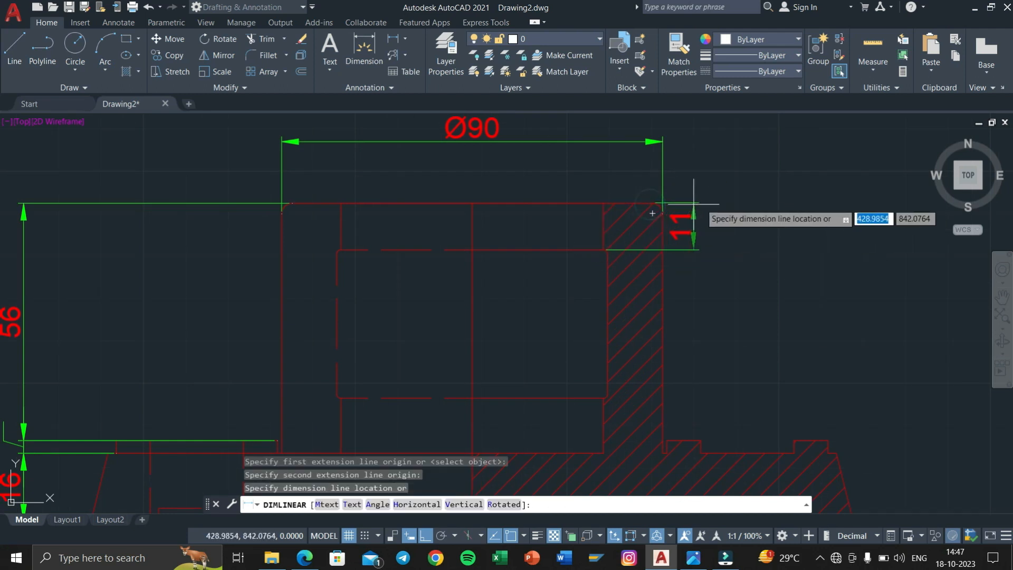
{"action": "left_click", "coordinate": [724, 190]}
Step: Continue the dimension right of the wall from its lower extension line to the recess's lower corner and the base's upper surface
{"action": "type", "text": "DIMCO"}
{"action": "key", "text": "Return"}
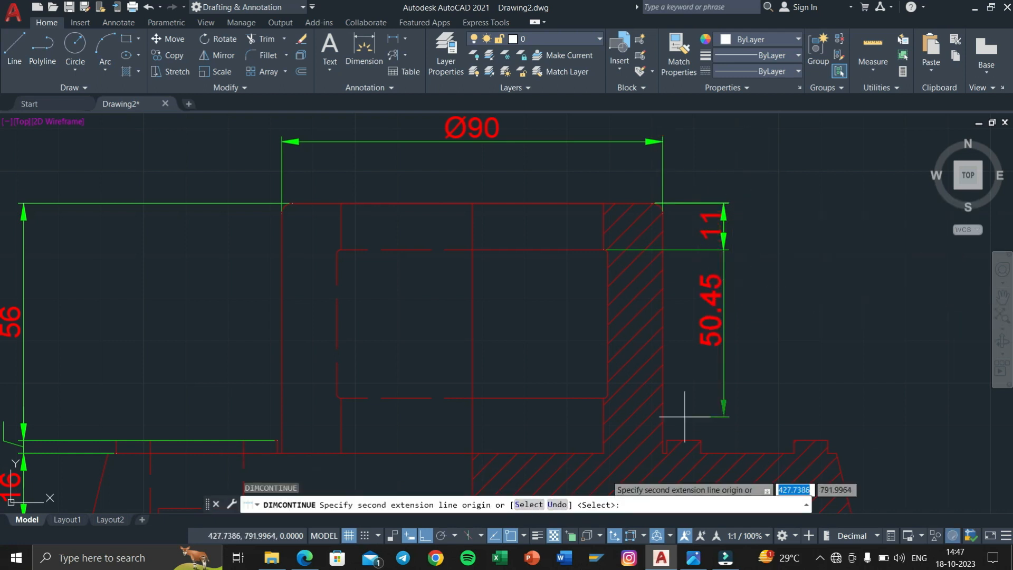
{"action": "type", "text": "S"}
{"action": "key", "text": "Return"}
{"action": "left_click", "coordinate": [688, 248]}
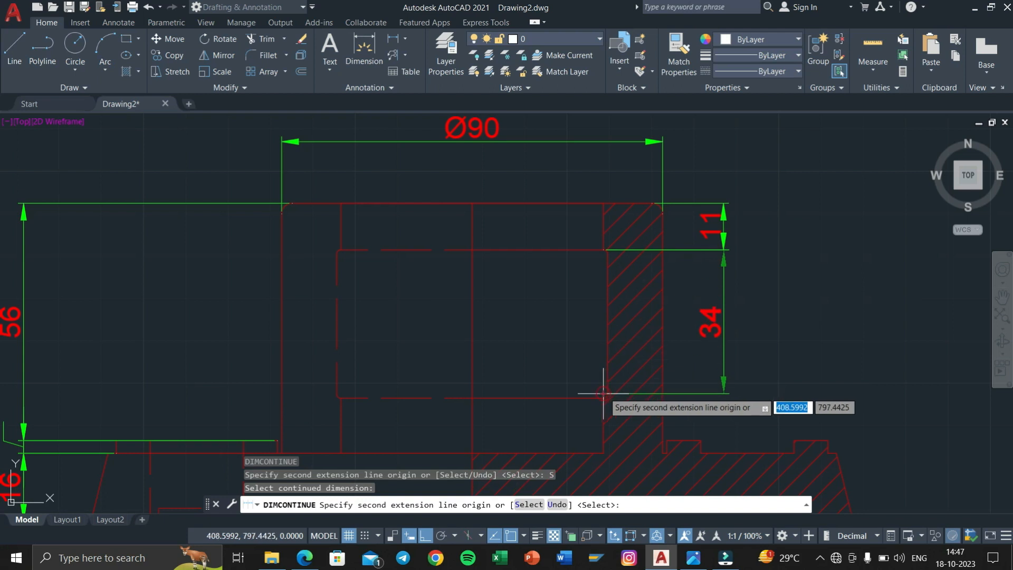
{"action": "scroll", "coordinate": [603, 393], "scroll_direction": "up", "scroll_amount": 3}
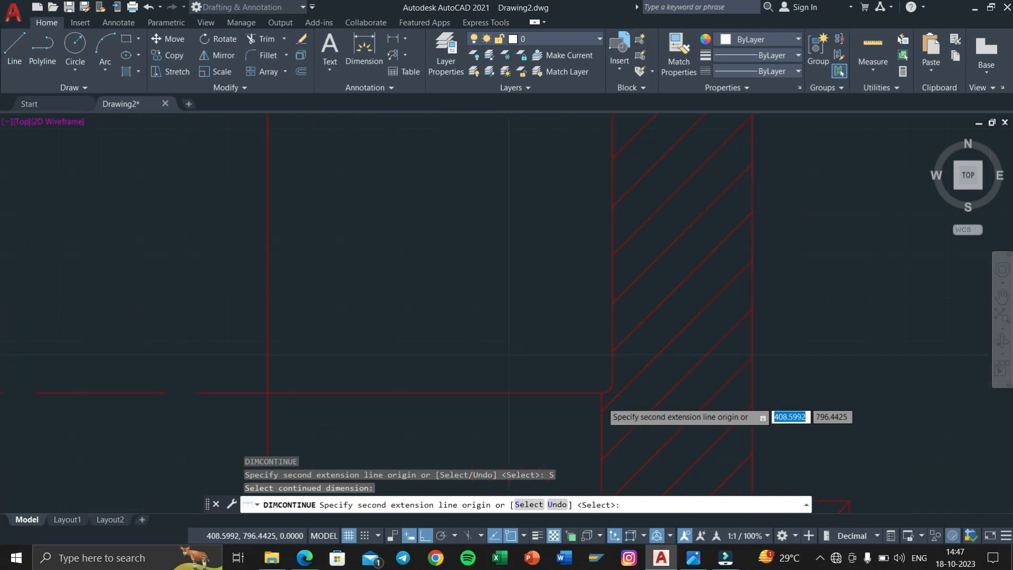
{"action": "left_click", "coordinate": [602, 393]}
{"action": "scroll", "coordinate": [604, 391], "scroll_direction": "down", "scroll_amount": 4}
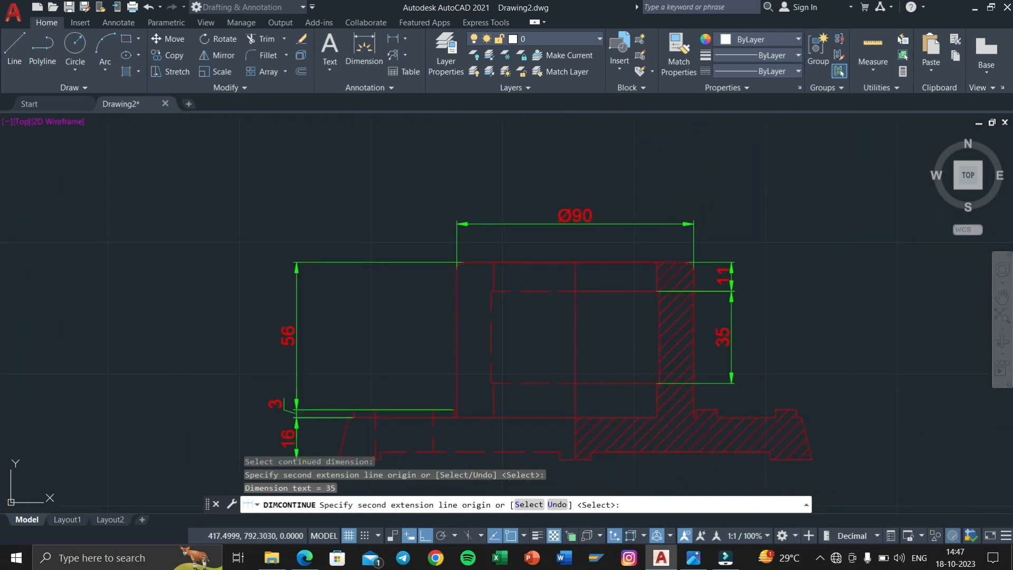
{"action": "scroll", "coordinate": [656, 356], "scroll_direction": "up", "scroll_amount": 3}
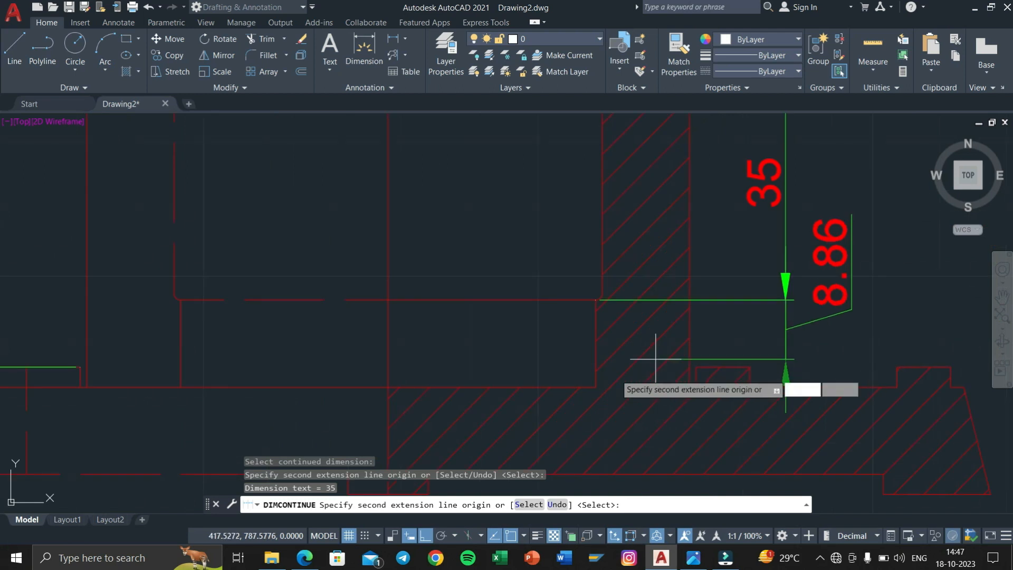
{"action": "left_click", "coordinate": [596, 386]}
{"action": "key", "text": "Escape"}
{"action": "scroll", "coordinate": [730, 340], "scroll_direction": "down", "scroll_amount": 4}
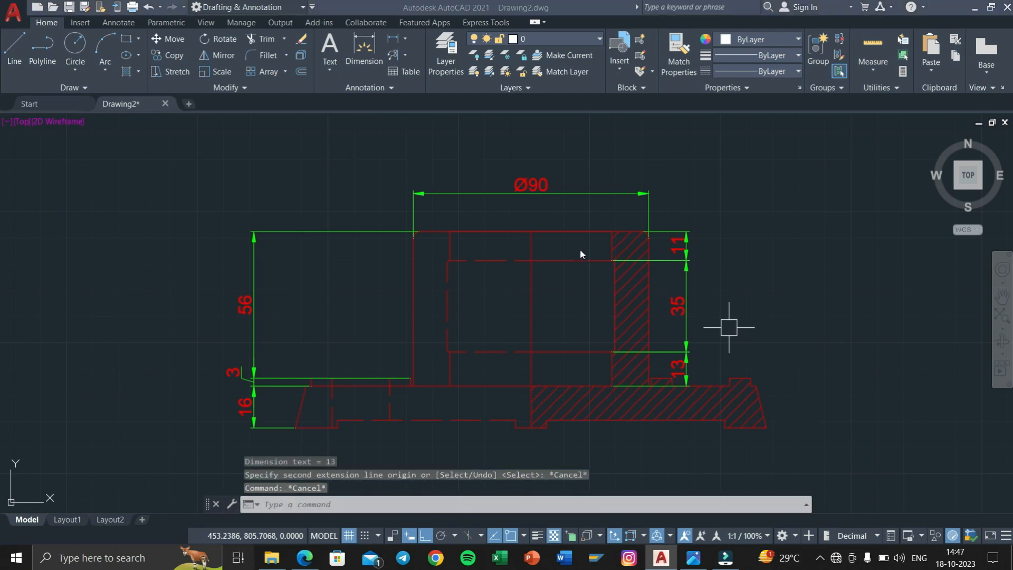
Step: Check the body's front view on the reference sheet and add a horizontal linear dimension across the base's sloped right end, placed above the base
{"action": "key", "text": "super+Tab"}
{"action": "left_click", "coordinate": [381, 179]}
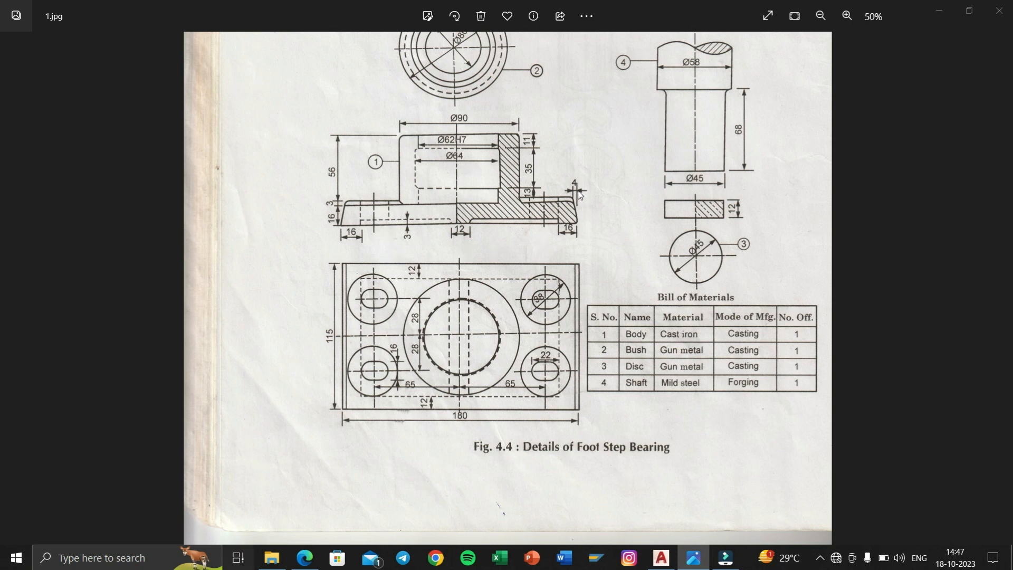
{"action": "key", "text": "super+Tab"}
{"action": "left_click", "coordinate": [497, 133]}
{"action": "scroll", "coordinate": [454, 218], "scroll_direction": "up", "scroll_amount": 5}
{"action": "middle_click_drag", "start_coordinate": [453, 218], "coordinate": [266, 108]}
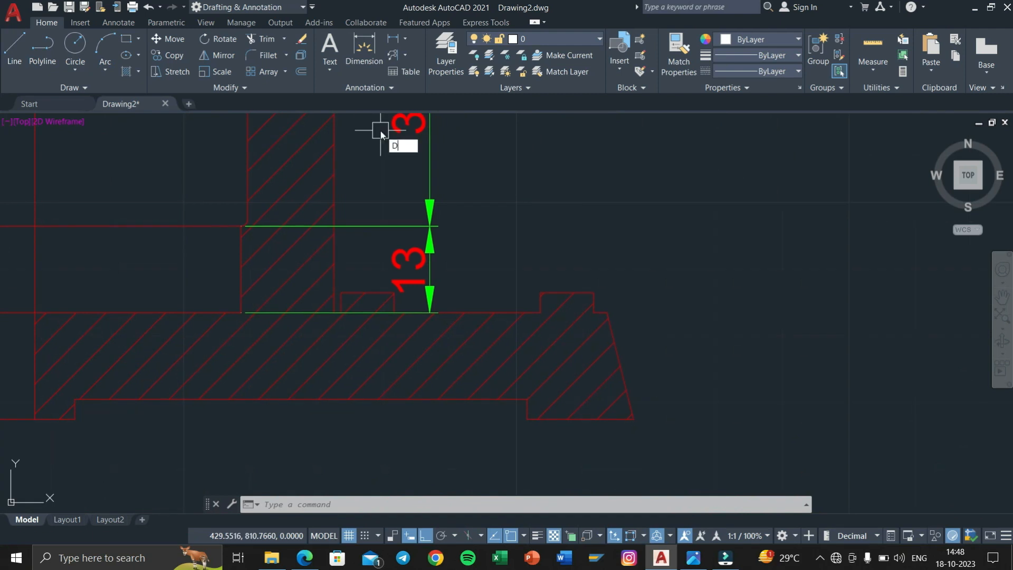
{"action": "key", "text": "Return"}
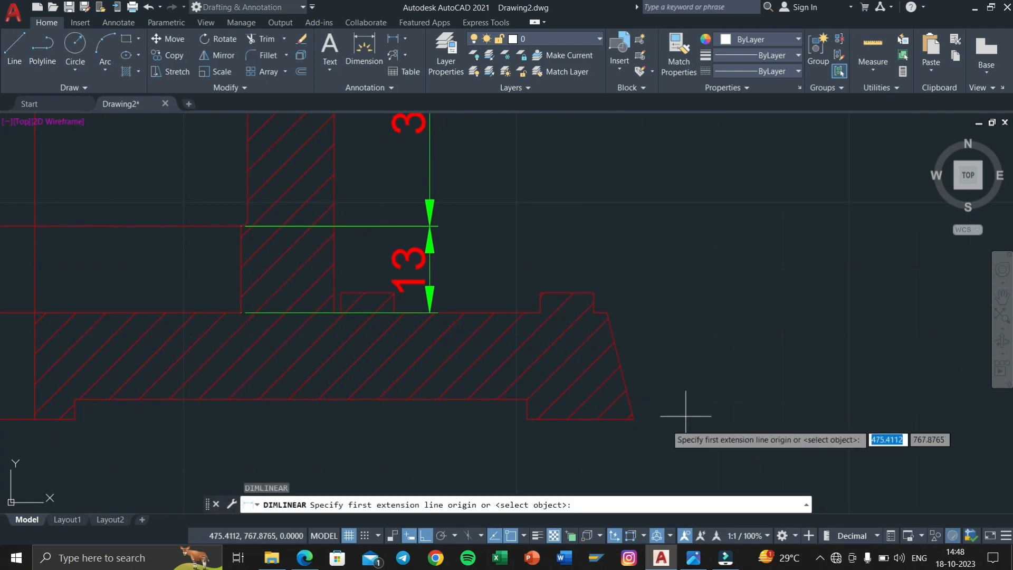
{"action": "left_click", "coordinate": [634, 418]}
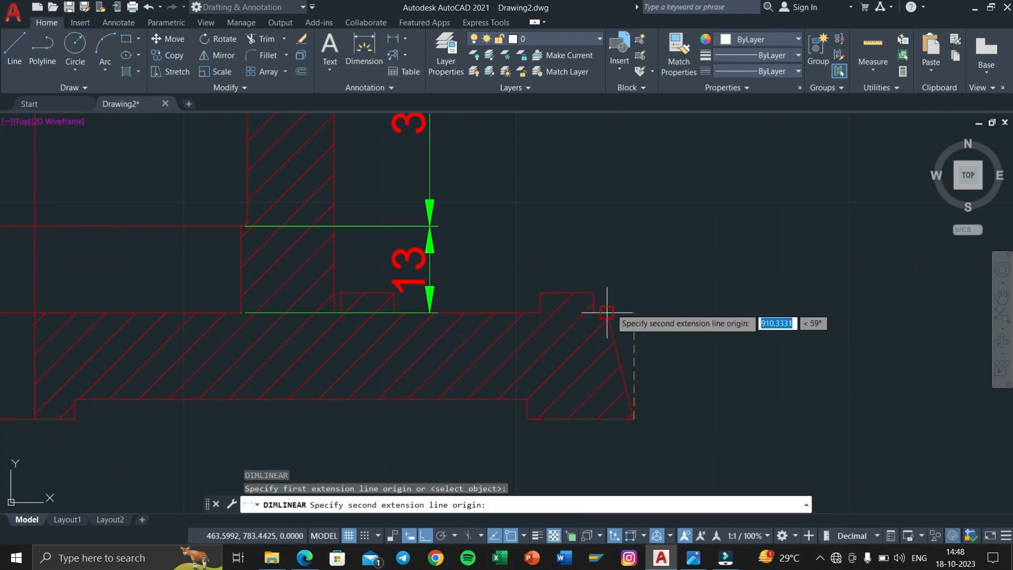
{"action": "left_click", "coordinate": [607, 312]}
{"action": "left_click", "coordinate": [640, 181]}
Step: Add a horizontal linear dimension to the underside of the base's right foot, placed below it
{"action": "mouse_move", "coordinate": [617, 338]}
{"action": "middle_mouse_down"}
{"action": "mouse_move", "coordinate": [821, 215]}
{"action": "mouse_move", "coordinate": [878, 222]}
{"action": "mouse_move", "coordinate": [749, 244]}
{"action": "middle_mouse_up"}
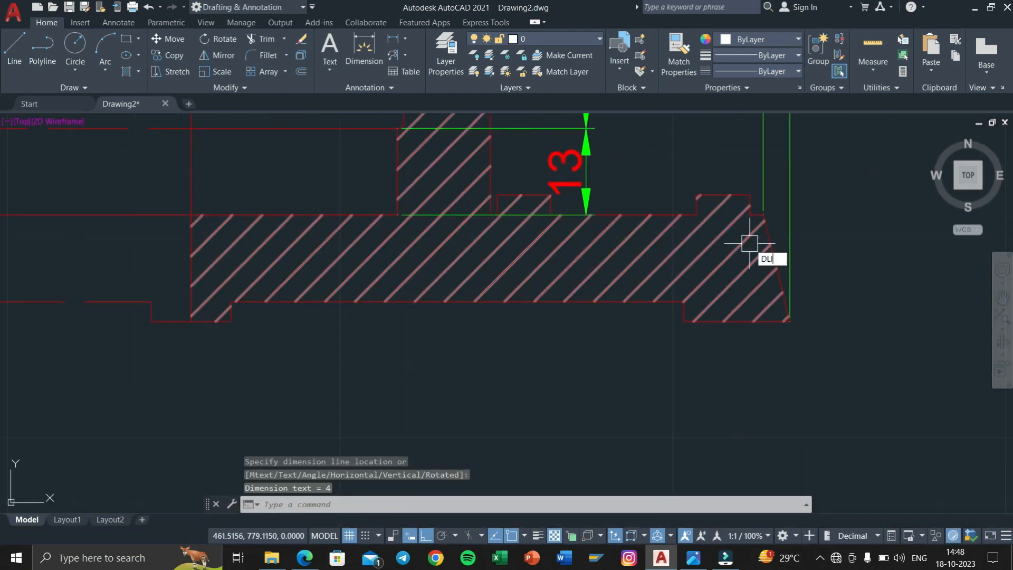
{"action": "type", "text": "DLI"}
{"action": "key", "text": "Return"}
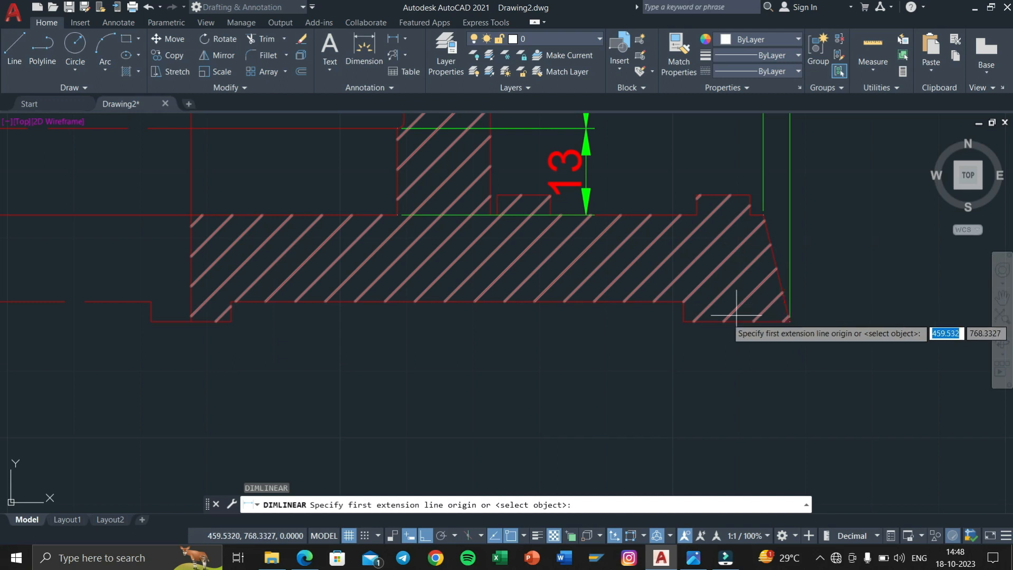
{"action": "left_click", "coordinate": [681, 321]}
{"action": "left_click", "coordinate": [786, 320]}
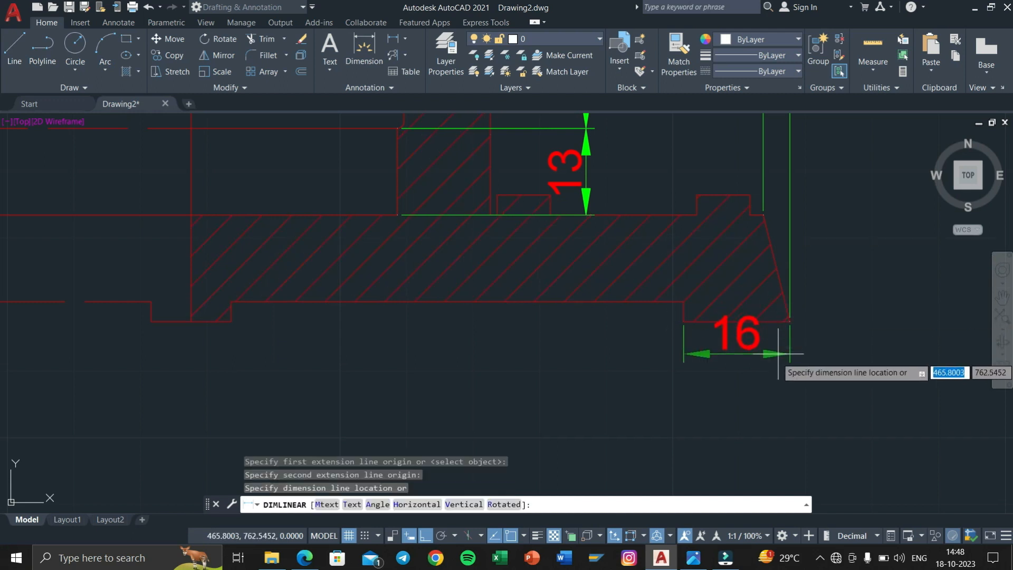
{"action": "left_click", "coordinate": [770, 369]}
Step: Add a horizontal linear dimension to the underside of the base's left foot, placed below it
{"action": "mouse_move", "coordinate": [633, 379]}
{"action": "middle_mouse_down"}
{"action": "mouse_move", "coordinate": [773, 380]}
{"action": "mouse_move", "coordinate": [893, 346]}
{"action": "middle_mouse_up"}
{"action": "scroll", "coordinate": [685, 355], "scroll_direction": "down", "scroll_amount": 2}
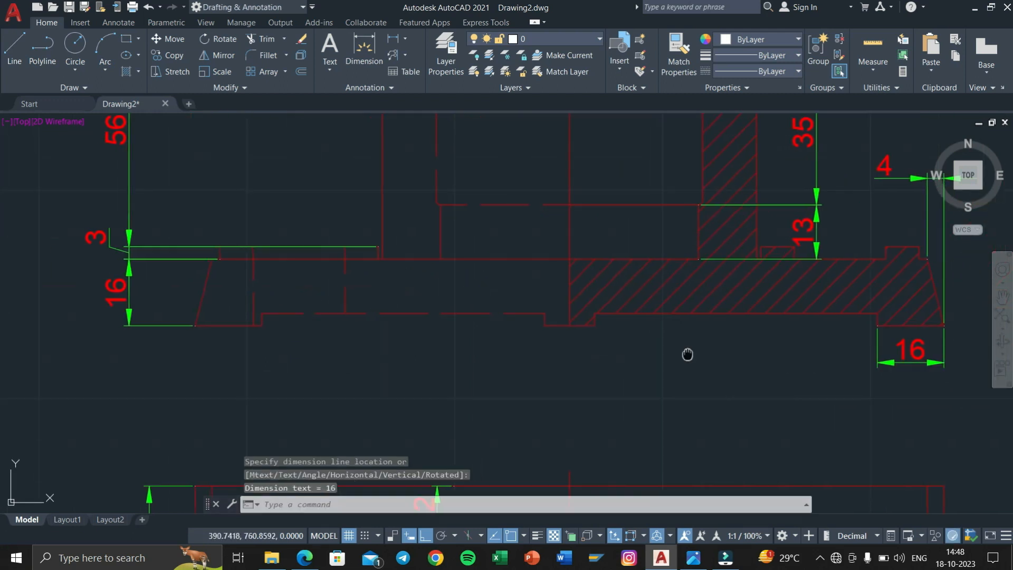
{"action": "scroll", "coordinate": [585, 357], "scroll_direction": "up", "scroll_amount": 2}
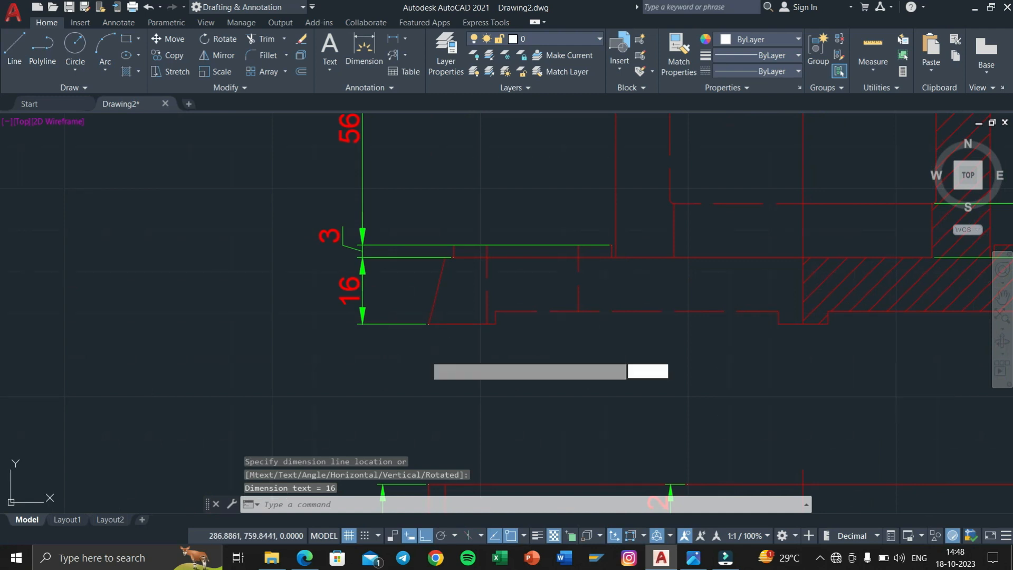
{"action": "key", "text": "Return"}
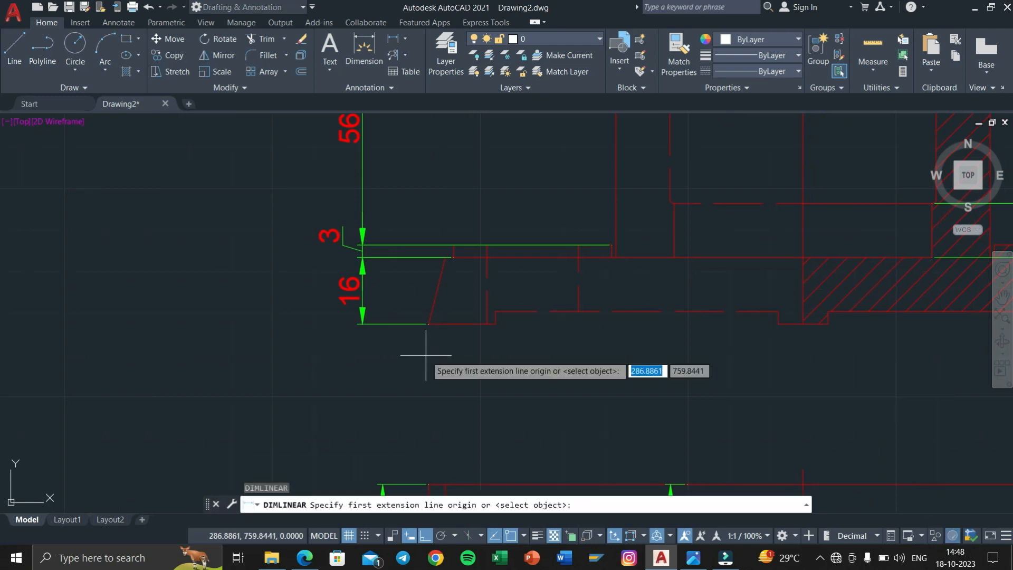
{"action": "left_click", "coordinate": [429, 323]}
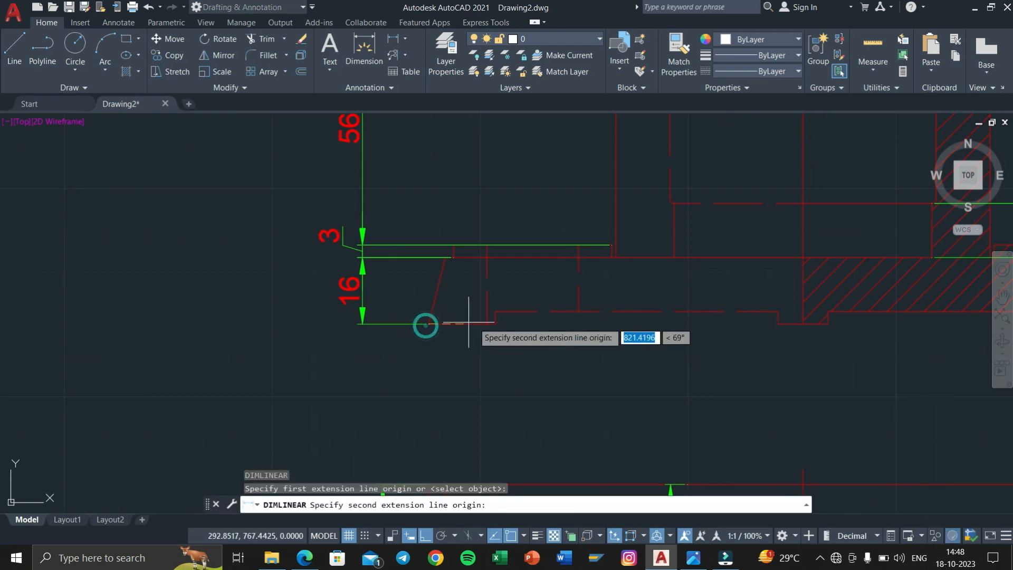
{"action": "left_click", "coordinate": [495, 323]}
{"action": "left_click", "coordinate": [495, 360]}
Step: Add a vertical linear dimension for the base's underside recess depth, just right of the central foot
{"action": "middle_click_drag", "start_coordinate": [496, 343], "coordinate": [351, 339]}
{"action": "mouse_move", "coordinate": [560, 351]}
{"action": "middle_mouse_down"}
{"action": "mouse_move", "coordinate": [546, 353]}
{"action": "mouse_move", "coordinate": [572, 346]}
{"action": "mouse_move", "coordinate": [557, 343]}
{"action": "middle_mouse_up"}
{"action": "type", "text": "DIML"}
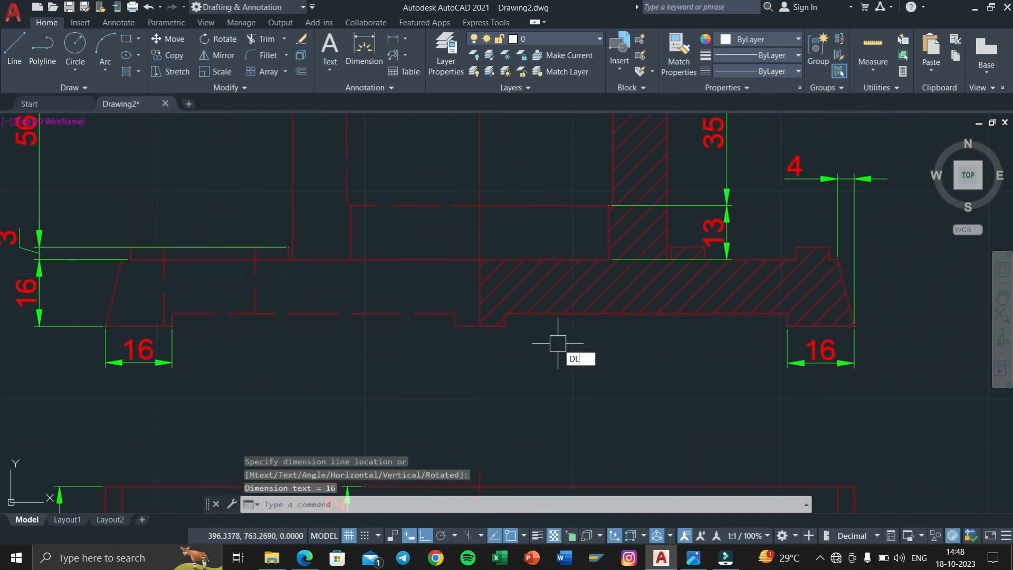
{"action": "type", "text": "I"}
{"action": "key", "text": "Return"}
{"action": "scroll", "coordinate": [520, 290], "scroll_direction": "up", "scroll_amount": 4}
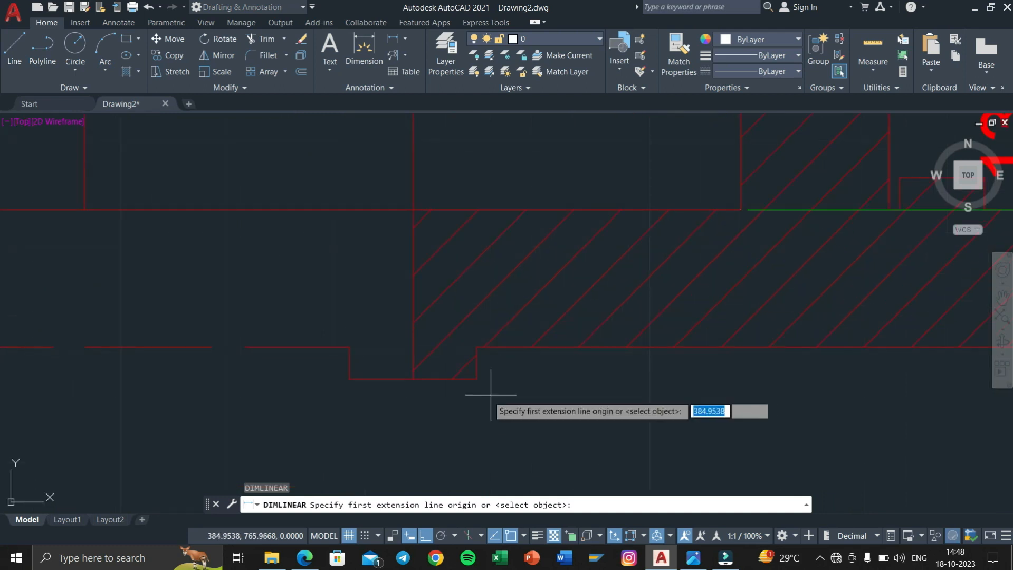
{"action": "left_click", "coordinate": [475, 378]}
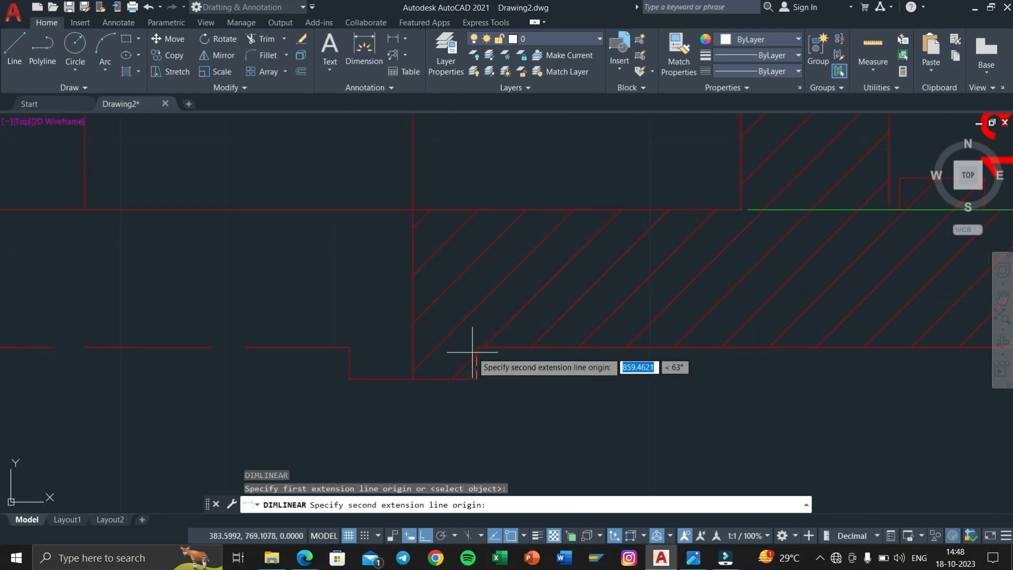
{"action": "left_click", "coordinate": [476, 346]}
{"action": "scroll", "coordinate": [498, 379], "scroll_direction": "down", "scroll_amount": 4}
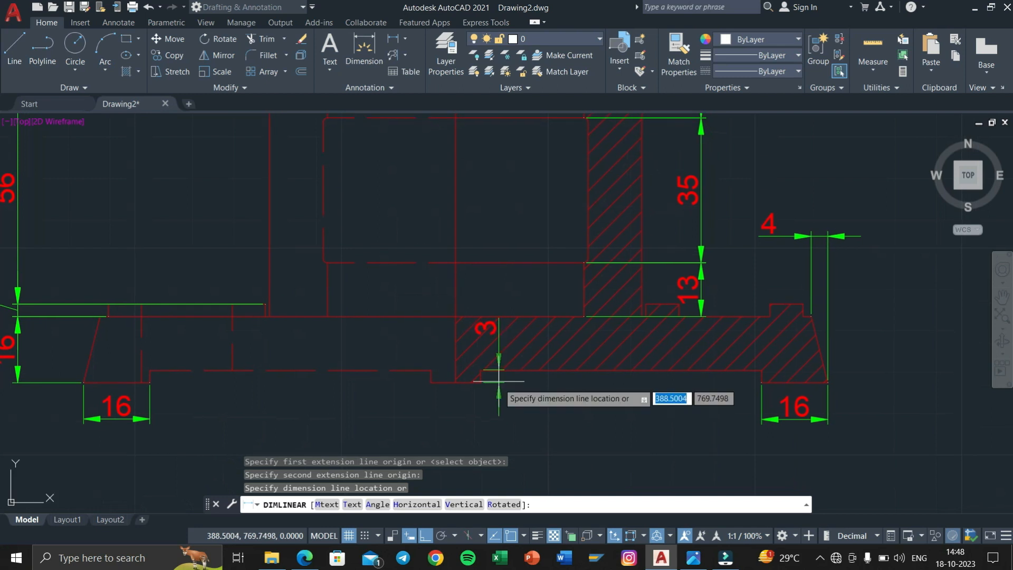
{"action": "left_click", "coordinate": [505, 389]}
Step: Move the underside recess depth dimension's text out of the hatching to below the base
{"action": "scroll", "coordinate": [504, 359], "scroll_direction": "up", "scroll_amount": 4}
{"action": "left_click", "coordinate": [477, 326]}
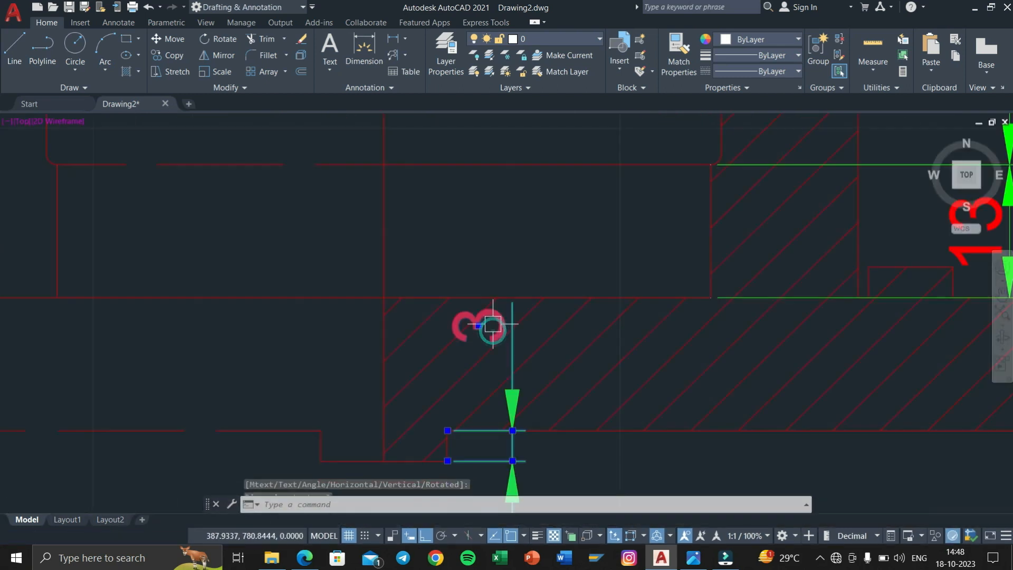
{"action": "left_click", "coordinate": [479, 326]}
{"action": "middle_click_drag", "start_coordinate": [514, 434], "coordinate": [554, 179]}
{"action": "left_click", "coordinate": [538, 269]}
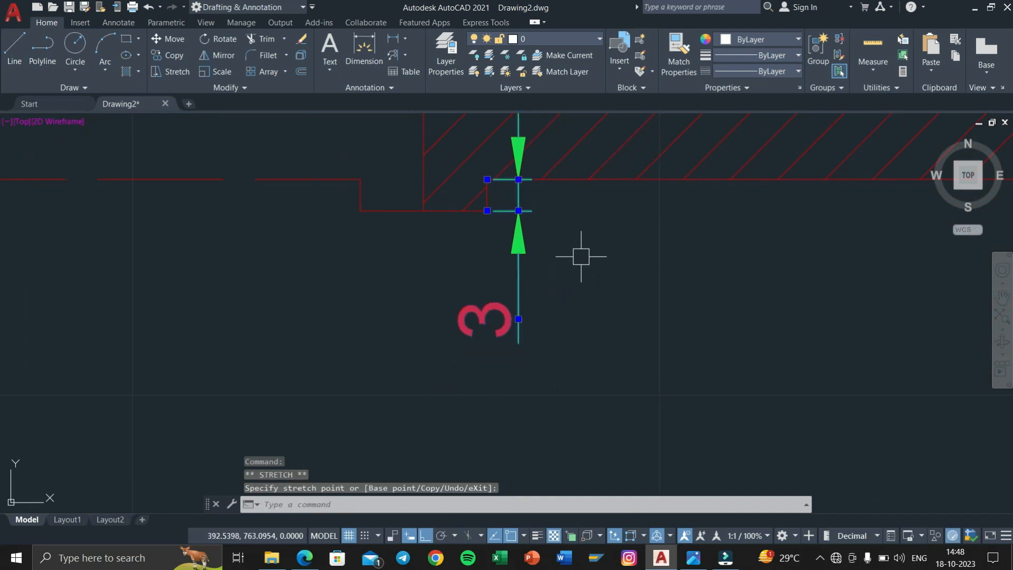
{"action": "key", "text": "Escape"}
{"action": "key", "text": "Escape"}
Step: Add a horizontal linear dimension to the underside of the base's central foot, placed below it
{"action": "scroll", "coordinate": [601, 253], "scroll_direction": "down", "scroll_amount": 2}
{"action": "middle_click_drag", "start_coordinate": [659, 270], "coordinate": [638, 330]}
{"action": "scroll", "coordinate": [624, 330], "scroll_direction": "down", "scroll_amount": 4}
{"action": "scroll", "coordinate": [615, 328], "scroll_direction": "up", "scroll_amount": 4}
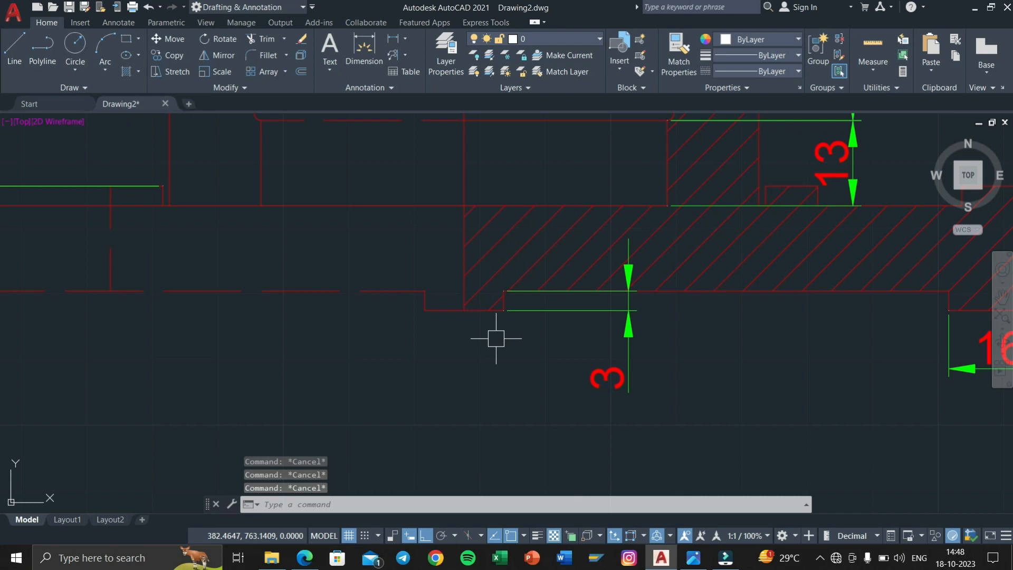
{"action": "key", "text": "Return"}
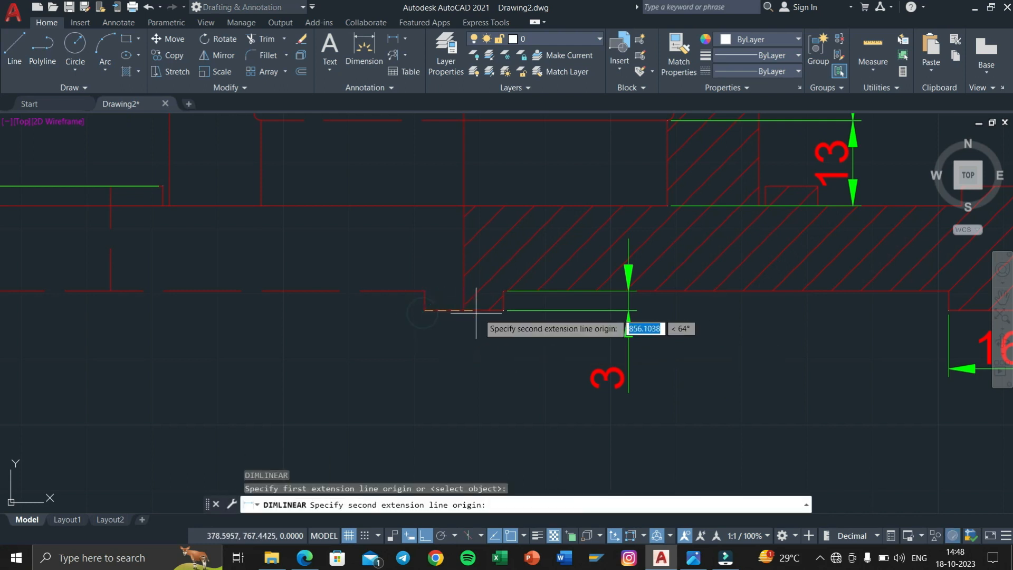
{"action": "left_click", "coordinate": [503, 310]}
{"action": "left_click", "coordinate": [507, 356]}
Step: Add a horizontal linear dimension across the bore's upper opening, between the hidden edge and the sectioned wall
{"action": "scroll", "coordinate": [509, 357], "scroll_direction": "down", "scroll_amount": 3}
{"action": "middle_click_drag", "start_coordinate": [509, 357], "coordinate": [404, 371]}
{"action": "scroll", "coordinate": [422, 261], "scroll_direction": "up", "scroll_amount": 3}
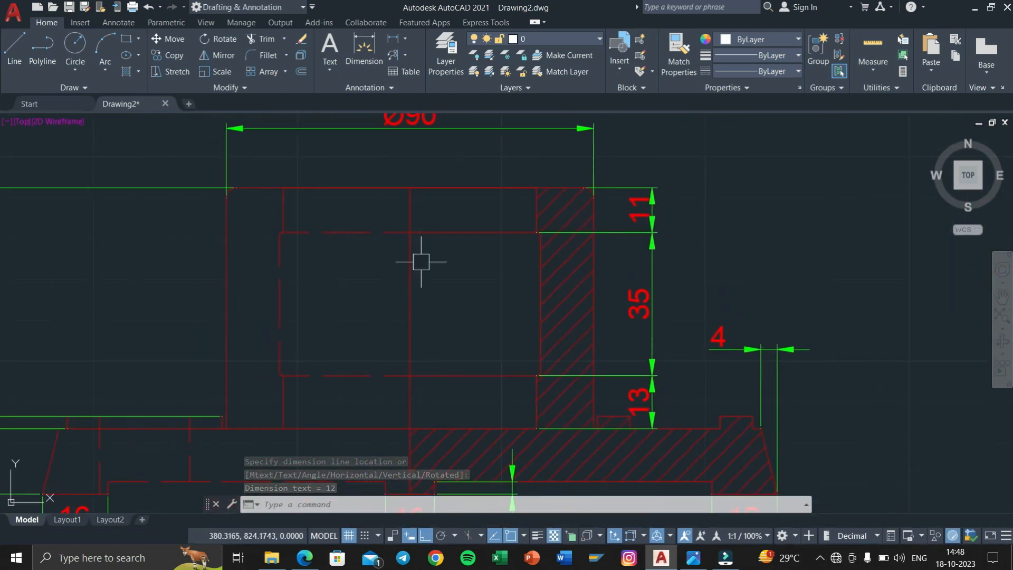
{"action": "type", "text": "D"}
{"action": "key", "text": "Return"}
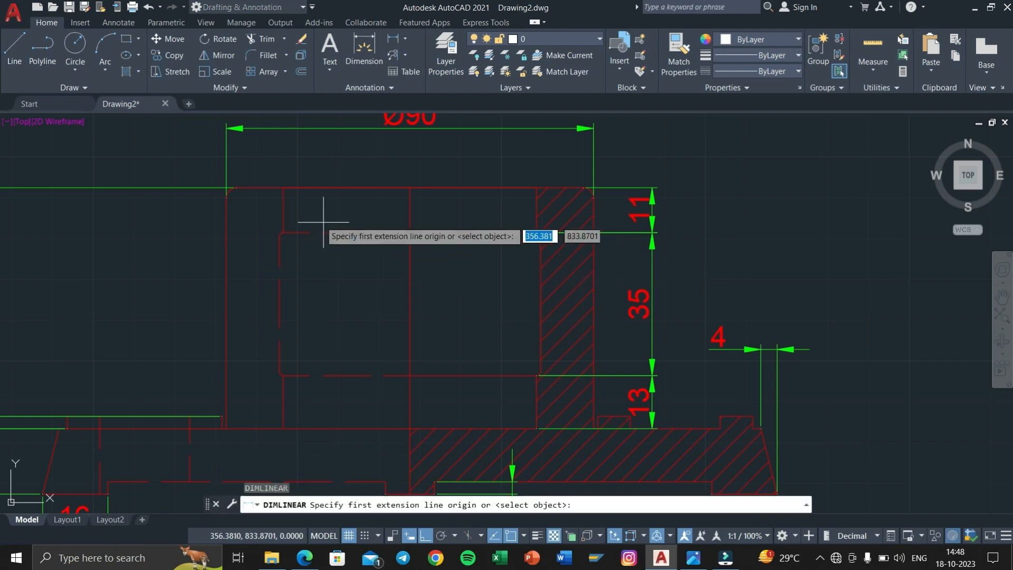
{"action": "left_click", "coordinate": [284, 209]}
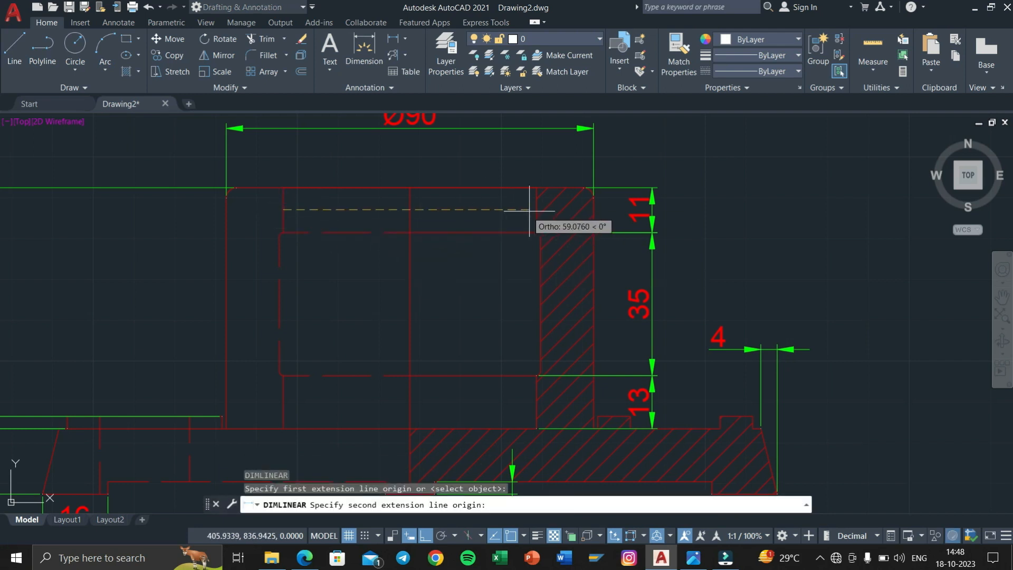
{"action": "left_click", "coordinate": [535, 210]}
{"action": "left_click", "coordinate": [396, 221]}
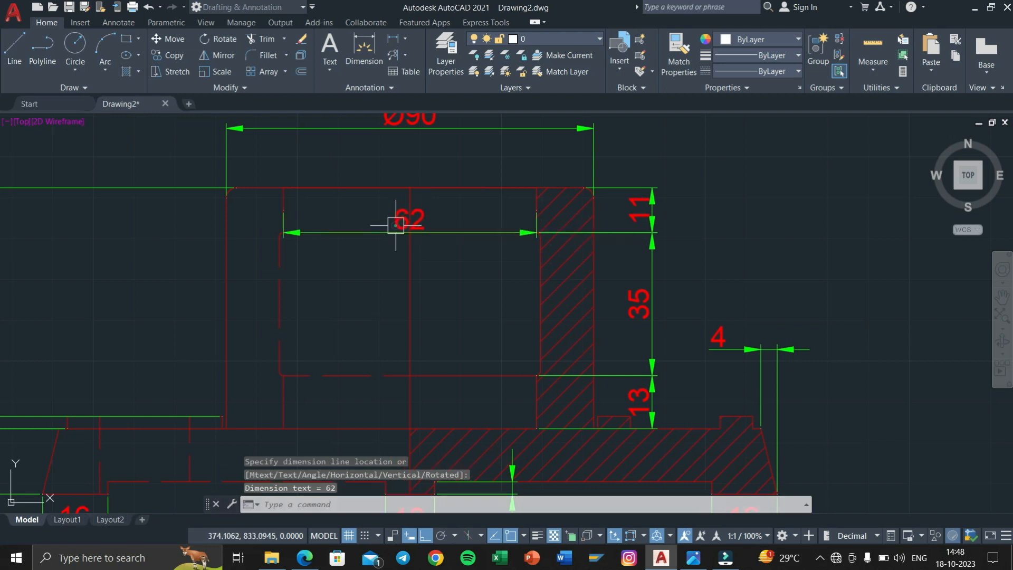
Step: Move the upper bore dimension's line up off the recess edge, with its text left of the centreline
{"action": "scroll", "coordinate": [401, 220], "scroll_direction": "up", "scroll_amount": 7}
{"action": "scroll", "coordinate": [410, 222], "scroll_direction": "down", "scroll_amount": 2}
{"action": "left_click", "coordinate": [422, 227]}
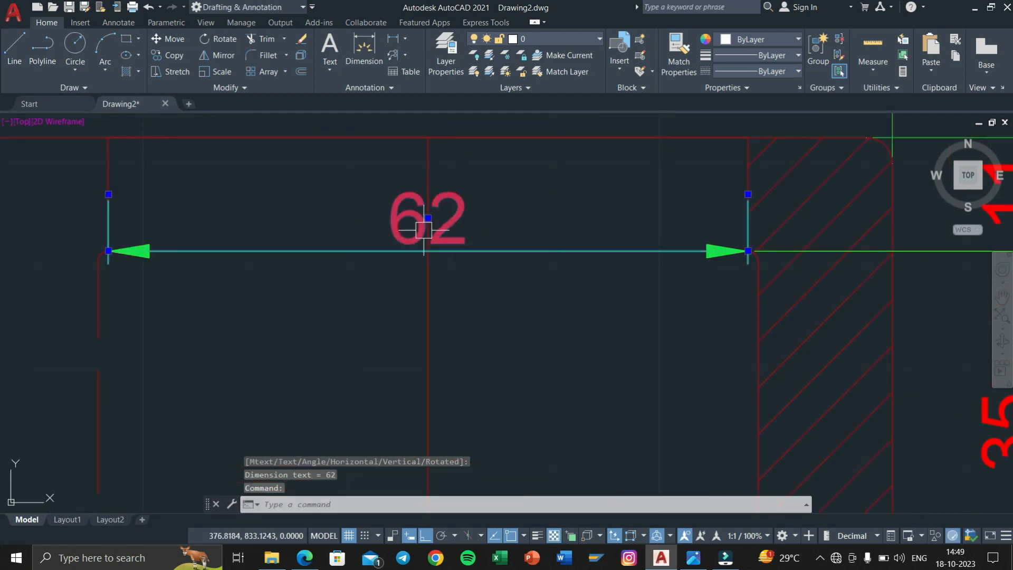
{"action": "left_click", "coordinate": [428, 218]}
{"action": "left_click", "coordinate": [367, 227]}
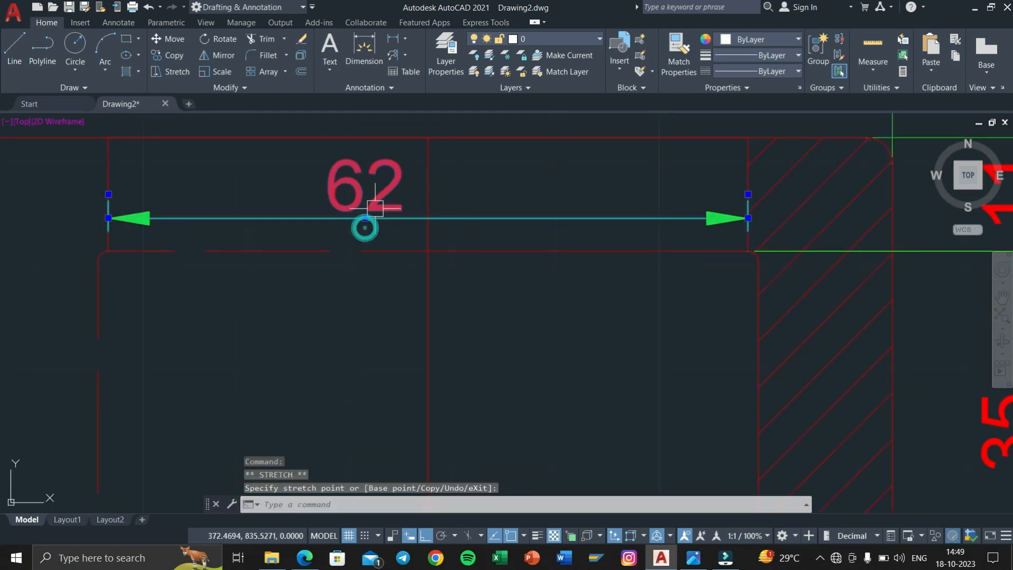
Step: Insert a diameter symbol before the upper bore dimension's value and close the text editing
{"action": "scroll", "coordinate": [362, 227], "scroll_direction": "up", "scroll_amount": 3}
{"action": "double_click", "coordinate": [362, 188]}
{"action": "scroll", "coordinate": [368, 192], "scroll_direction": "down", "scroll_amount": 3}
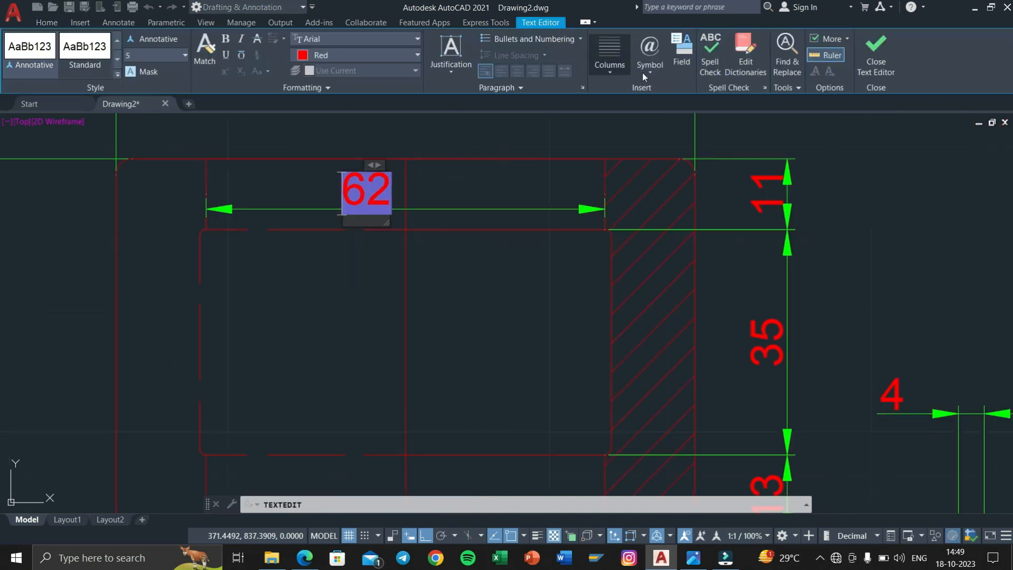
{"action": "left_click", "coordinate": [680, 117]}
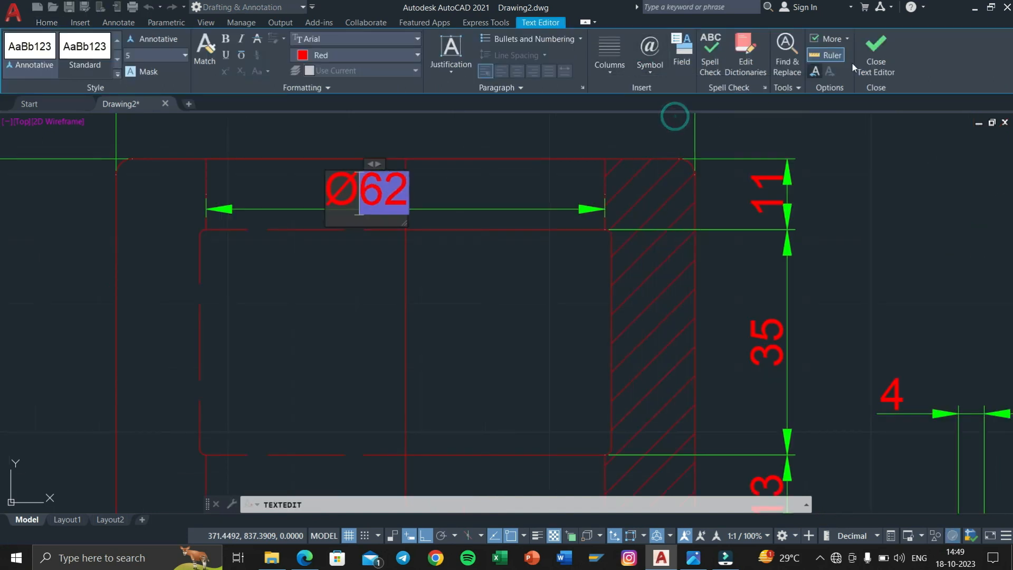
{"action": "left_click", "coordinate": [624, 257]}
{"action": "key", "text": "Escape"}
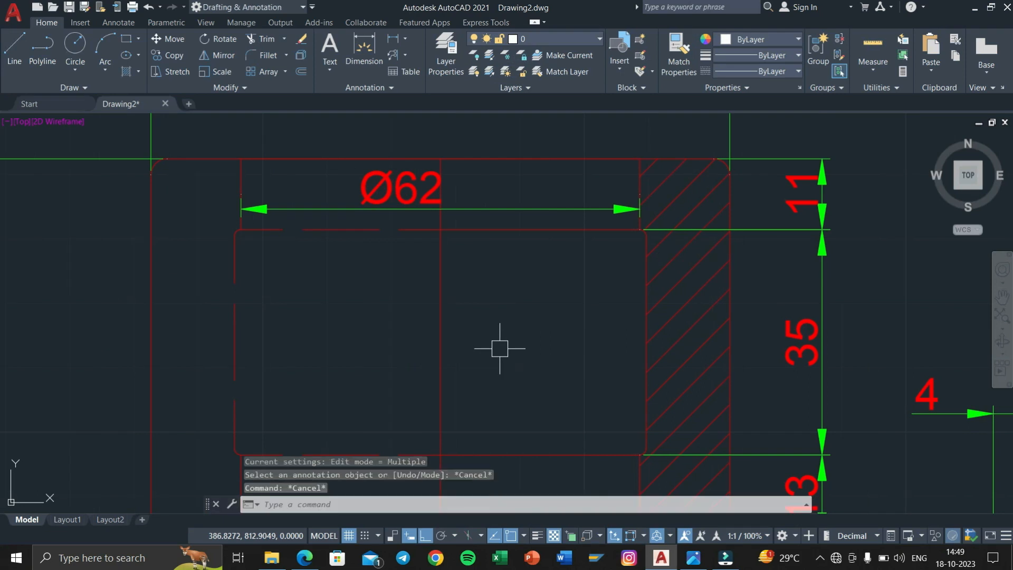
Step: Add a horizontal linear dimension across the wider bore recess at its mid-height, from the hidden edge to the sectioned wall
{"action": "type", "text": "I"}
{"action": "key", "text": "Return"}
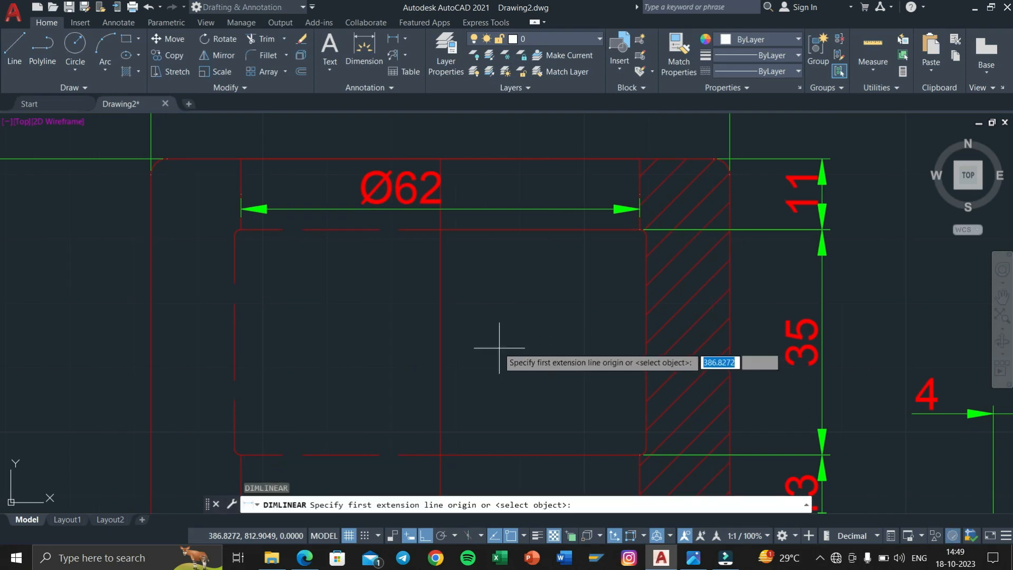
{"action": "left_click", "coordinate": [235, 340]}
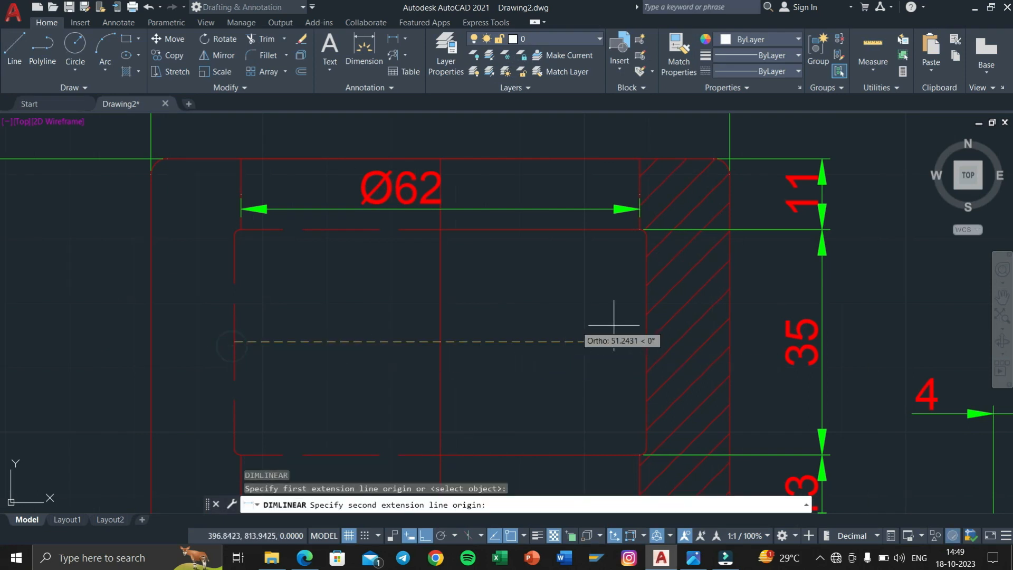
{"action": "left_click", "coordinate": [646, 340]}
{"action": "left_click", "coordinate": [495, 340]}
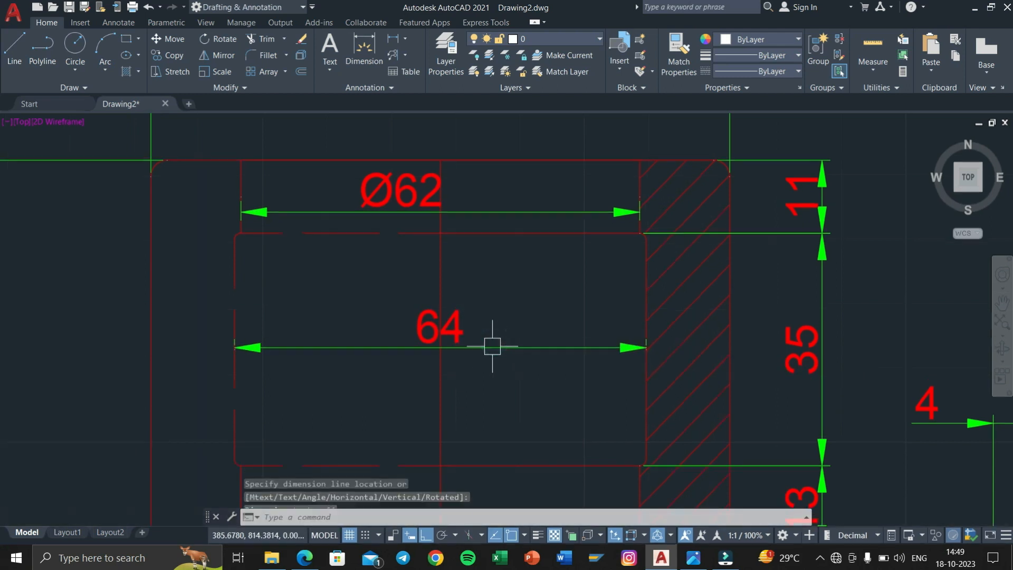
Step: Insert a diameter symbol before the bore recess dimension's value and close the text editing
{"action": "left_click", "coordinate": [426, 326]}
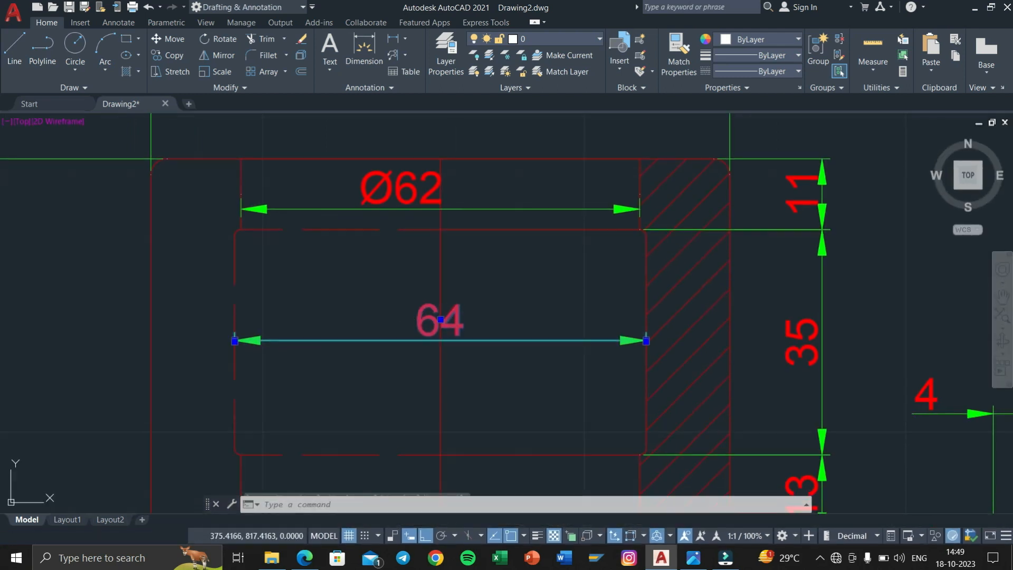
{"action": "double_click", "coordinate": [427, 325]}
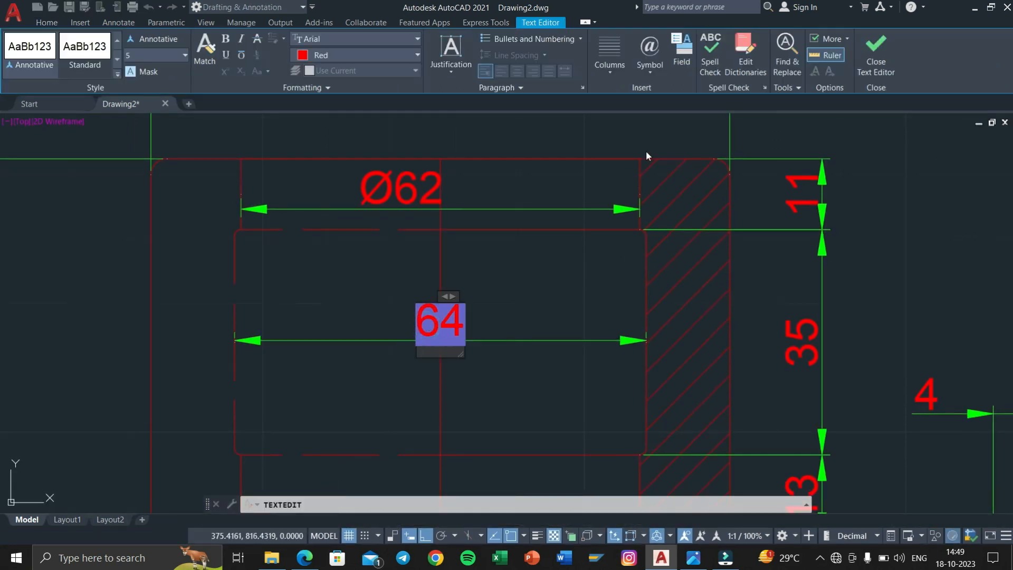
{"action": "left_click", "coordinate": [653, 74]}
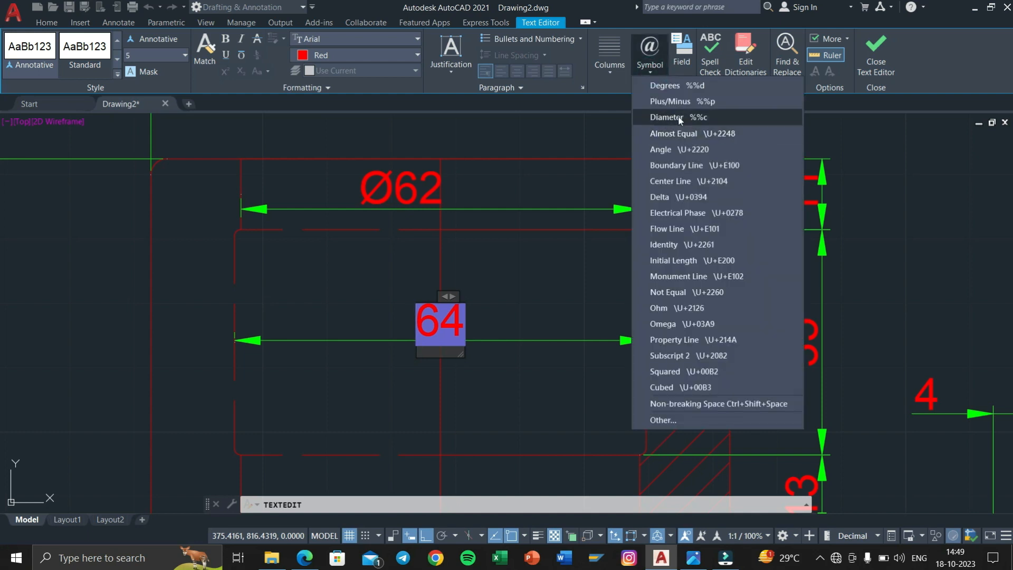
{"action": "left_click", "coordinate": [678, 116]}
{"action": "left_click", "coordinate": [876, 63]}
{"action": "key", "text": "Escape"}
{"action": "key", "text": "Escape"}
Step: Move the bore recess dimension's text left so that it clears the body's vertical centreline
{"action": "left_click", "coordinate": [444, 317]}
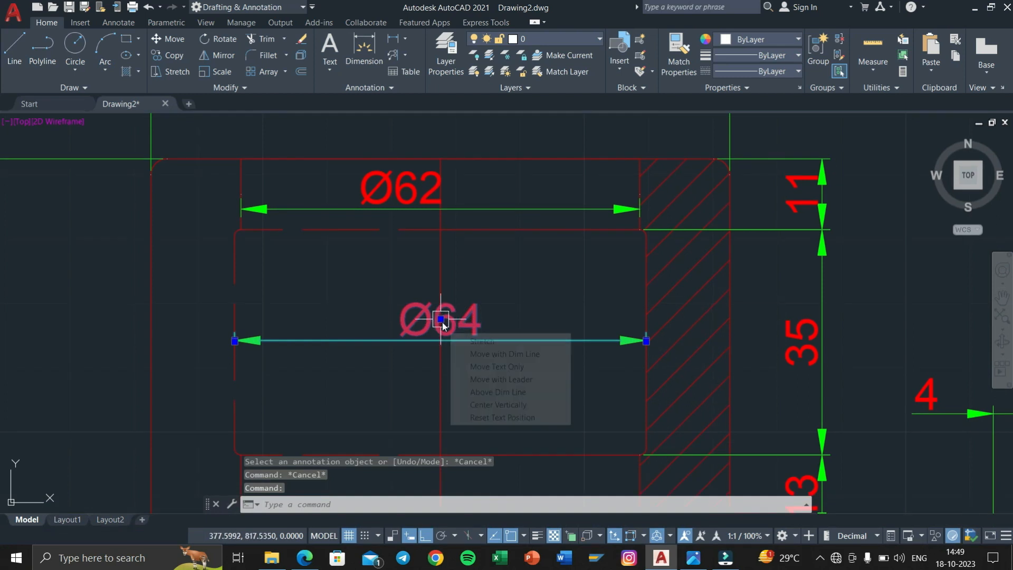
{"action": "left_click", "coordinate": [441, 318]}
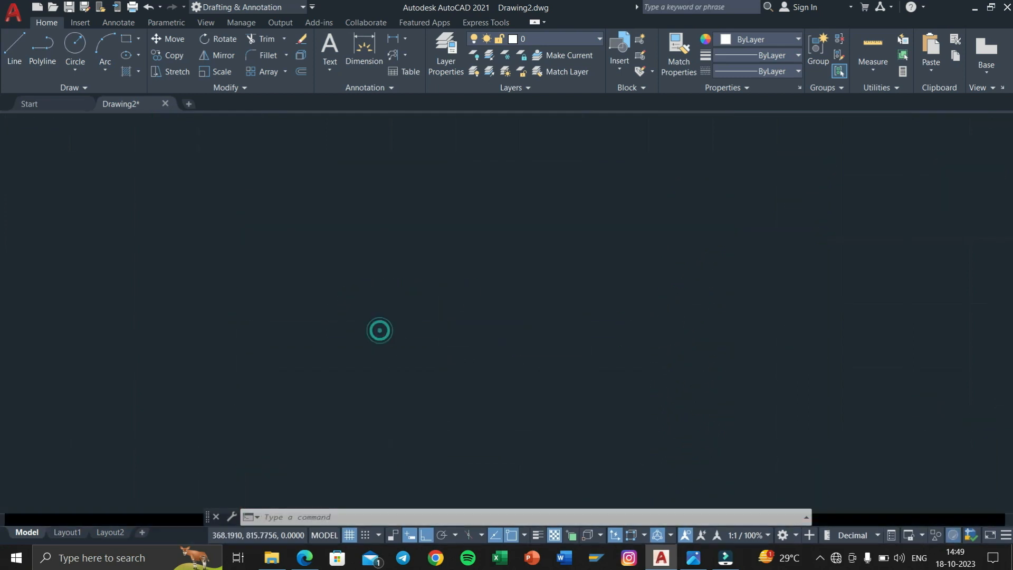
{"action": "key", "text": "Escape"}
{"action": "key", "text": "Escape"}
{"action": "scroll", "coordinate": [476, 298], "scroll_direction": "down", "scroll_amount": 3}
{"action": "scroll", "coordinate": [476, 303], "scroll_direction": "down", "scroll_amount": 2}
{"action": "mouse_move", "coordinate": [477, 299]}
{"action": "middle_mouse_down"}
{"action": "mouse_move", "coordinate": [471, 273]}
{"action": "mouse_move", "coordinate": [441, 269]}
{"action": "middle_mouse_up"}
{"action": "scroll", "coordinate": [468, 280], "scroll_direction": "up", "scroll_amount": 2}
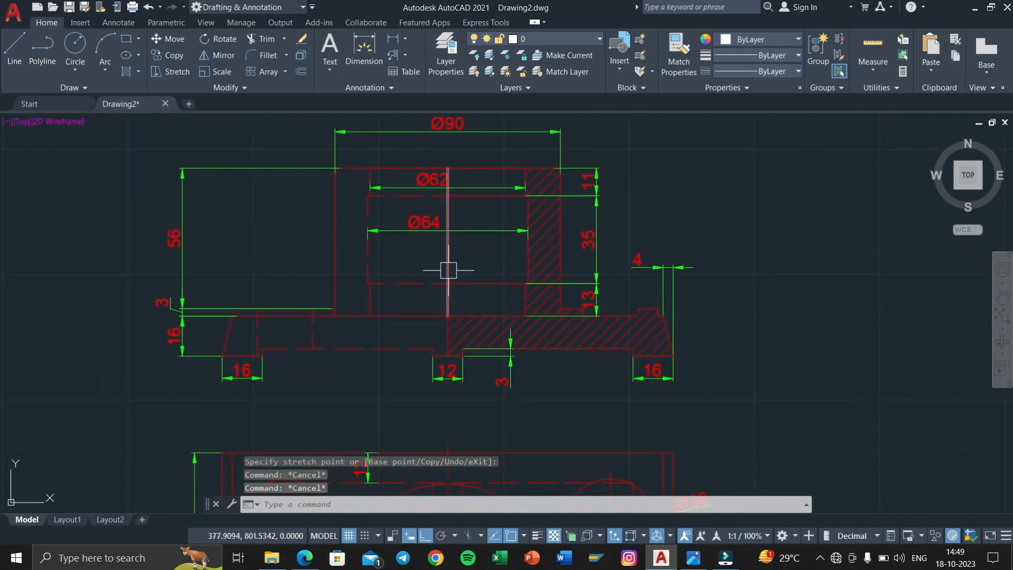
Step: Following the reference sheet, add a diameter dimension to the disc's circle with its text outside at the lower right
{"action": "key", "text": "alt+Tab"}
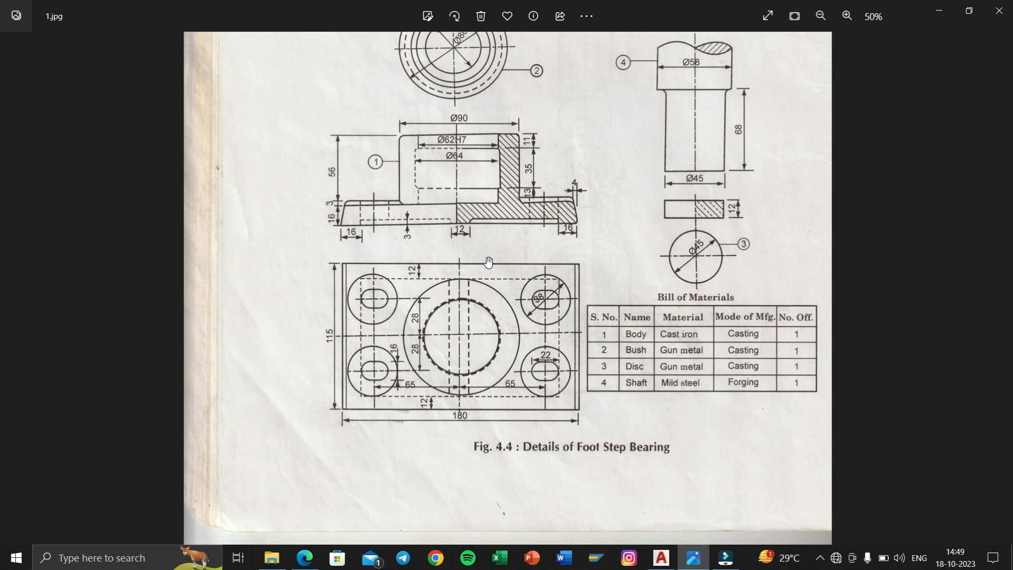
{"action": "scroll", "coordinate": [504, 208], "scroll_direction": "up", "scroll_amount": 3}
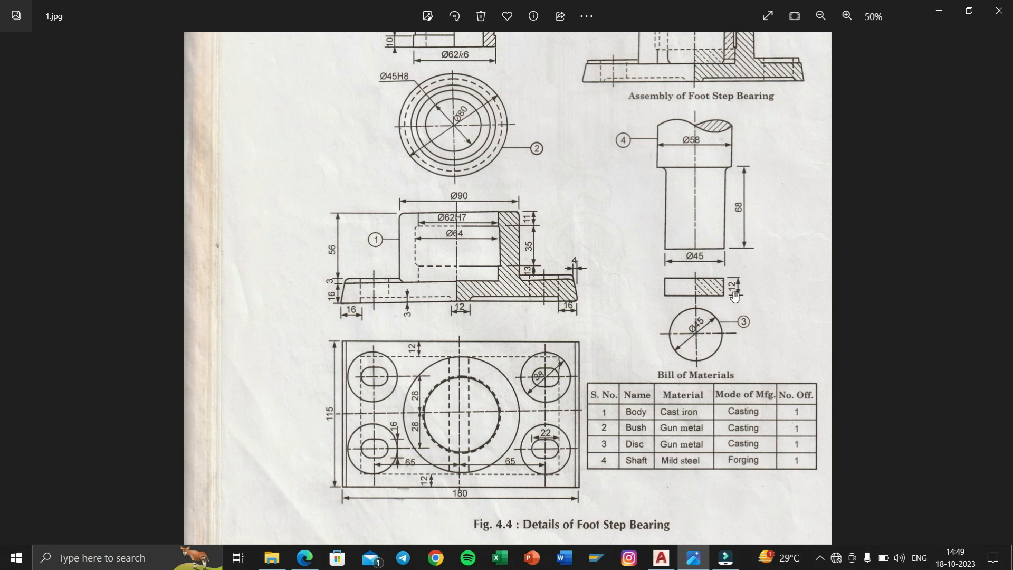
{"action": "key", "text": "alt+Tab"}
{"action": "middle_click_drag", "start_coordinate": [739, 488], "coordinate": [334, 189]}
{"action": "scroll", "coordinate": [454, 252], "scroll_direction": "down", "scroll_amount": 2}
{"action": "middle_click_drag", "start_coordinate": [454, 252], "coordinate": [389, 278]}
{"action": "scroll", "coordinate": [571, 271], "scroll_direction": "up", "scroll_amount": 2}
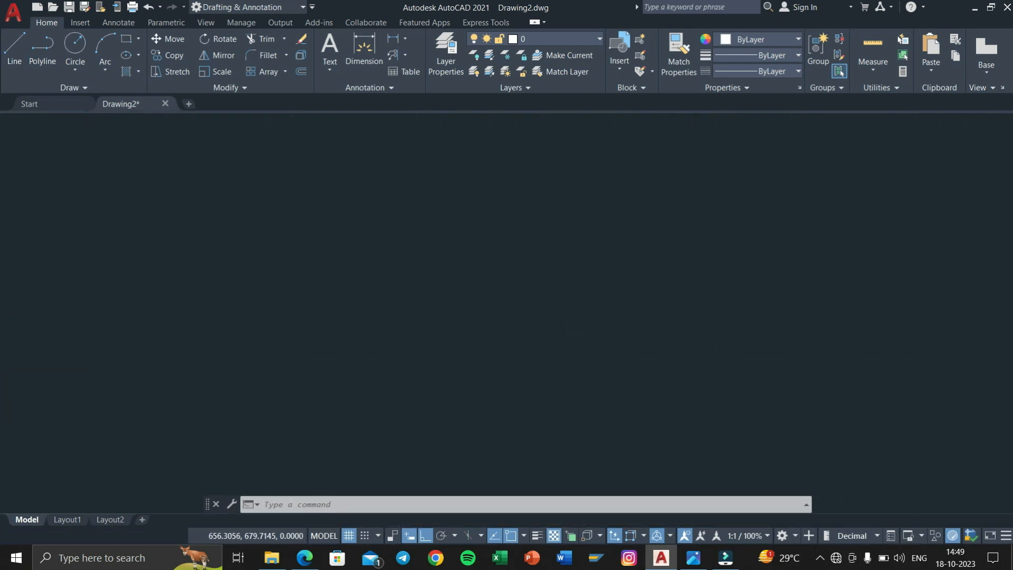
{"action": "type", "text": "DIMDI"}
{"action": "key", "text": "Return"}
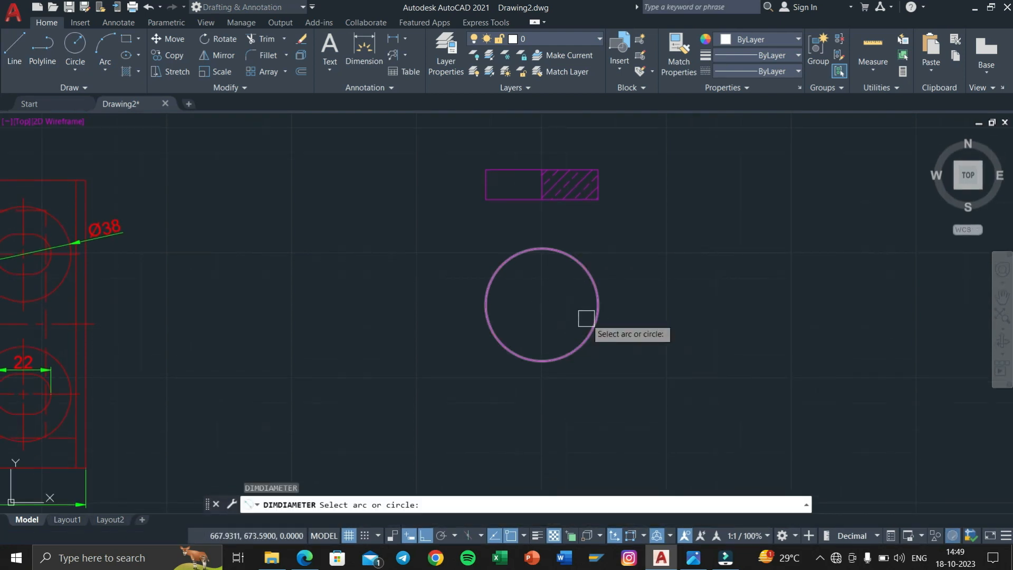
{"action": "left_click", "coordinate": [594, 336]}
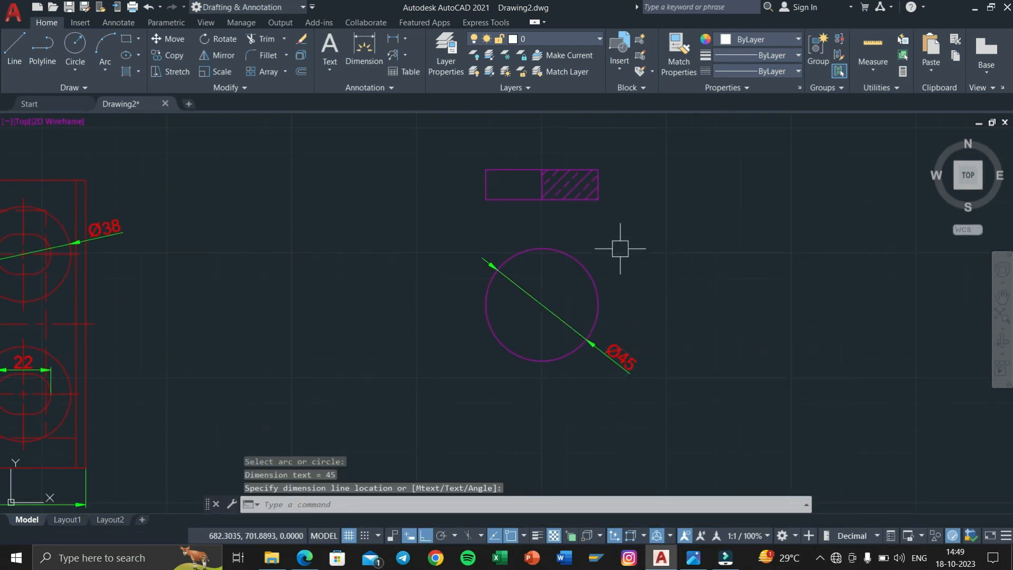
Step: Add a vertical linear dimension for the disc's thickness beside the hatched end of its front view
{"action": "type", "text": "DIMLI"}
{"action": "key", "text": "Return"}
{"action": "middle_click_drag", "start_coordinate": [503, 168], "coordinate": [547, 306]}
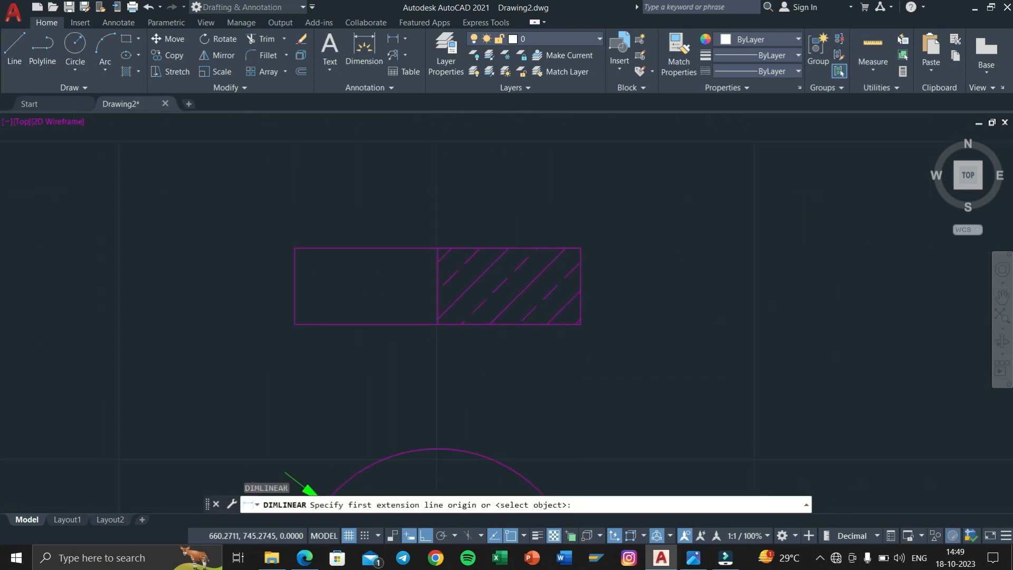
{"action": "left_click", "coordinate": [580, 324]}
{"action": "left_click", "coordinate": [580, 248]}
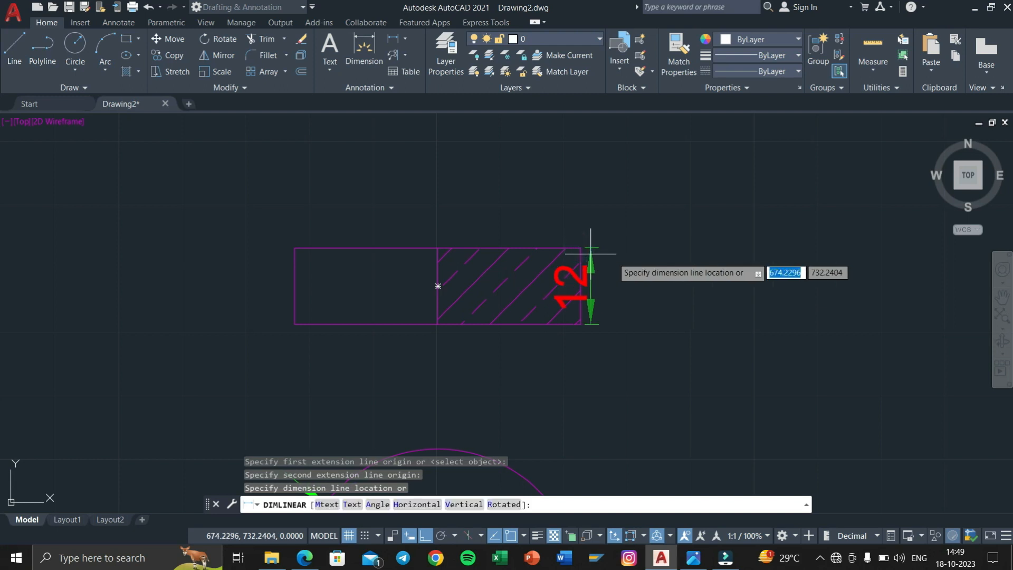
{"action": "left_click", "coordinate": [617, 258]}
Step: Following the reference sheet, add a horizontal linear dimension across the shaft's lower end, placed just below it
{"action": "scroll", "coordinate": [640, 264], "scroll_direction": "down", "scroll_amount": 8}
{"action": "mouse_move", "coordinate": [577, 283]}
{"action": "middle_mouse_down"}
{"action": "mouse_move", "coordinate": [602, 255]}
{"action": "mouse_move", "coordinate": [536, 262]}
{"action": "mouse_move", "coordinate": [504, 220]}
{"action": "middle_mouse_up"}
{"action": "middle_click_drag", "start_coordinate": [509, 290], "coordinate": [560, 197]}
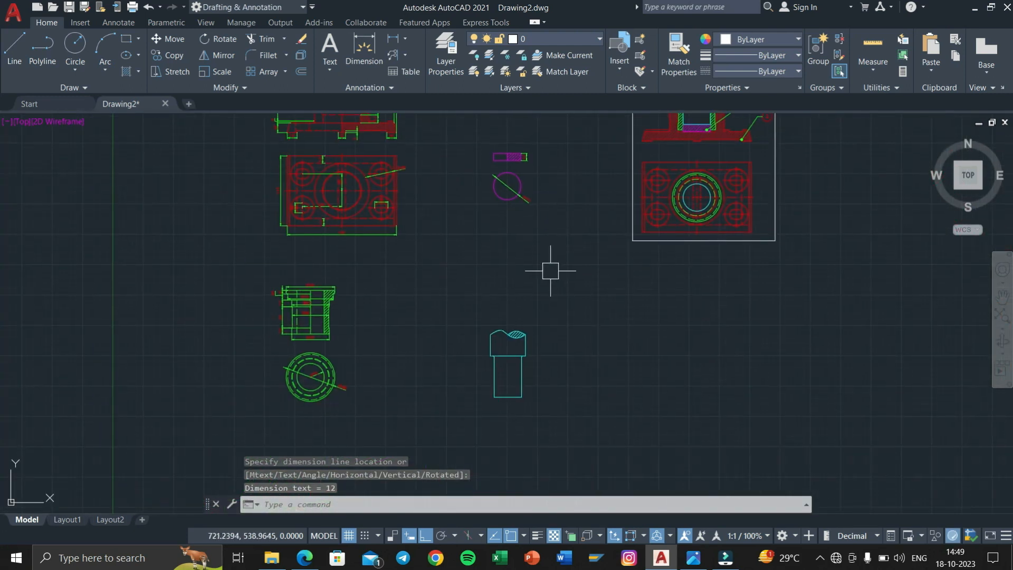
{"action": "key", "text": "alt+Tab"}
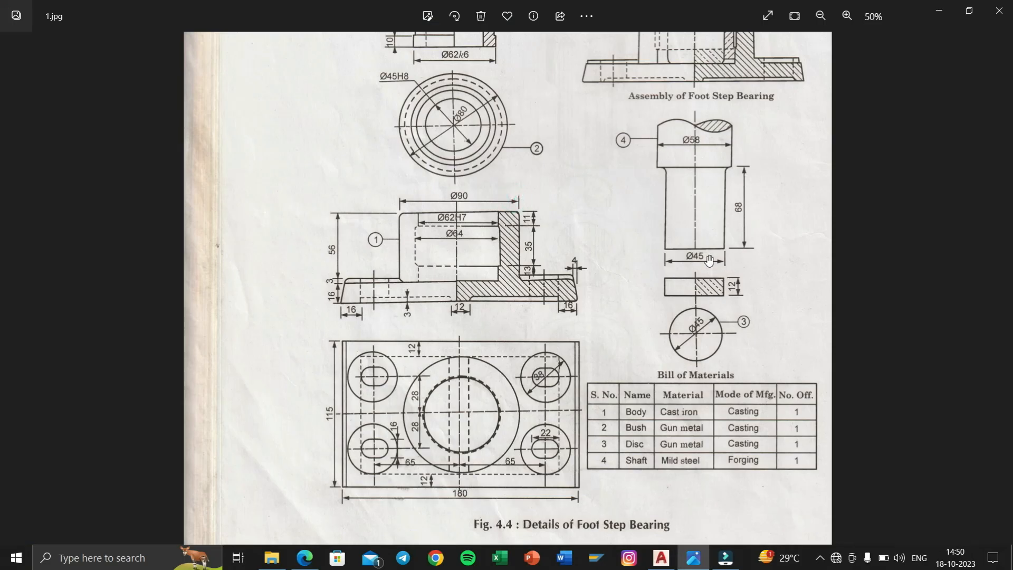
{"action": "key", "text": "alt+Tab"}
{"action": "scroll", "coordinate": [522, 380], "scroll_direction": "up", "scroll_amount": 3}
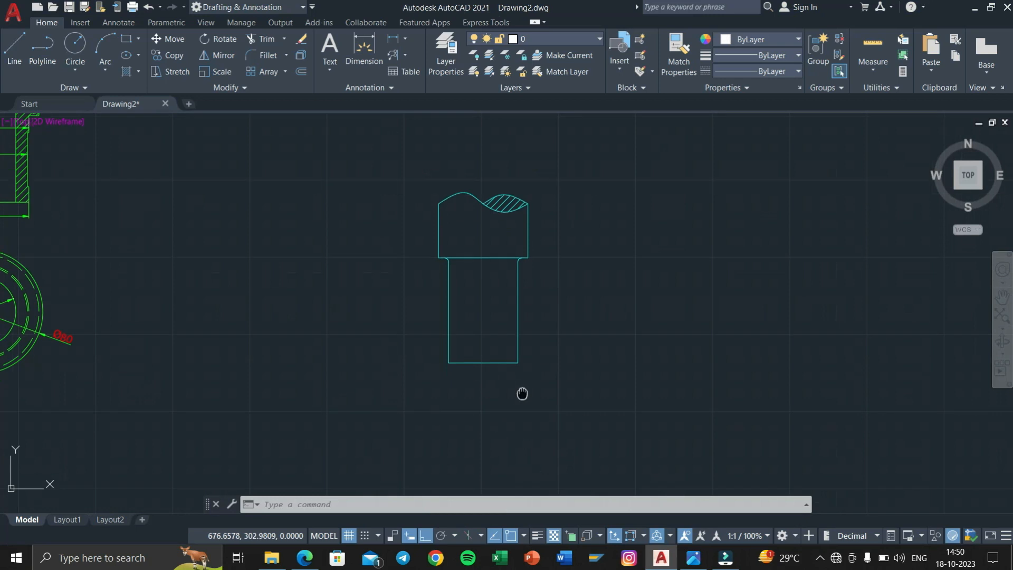
{"action": "key", "text": "Return"}
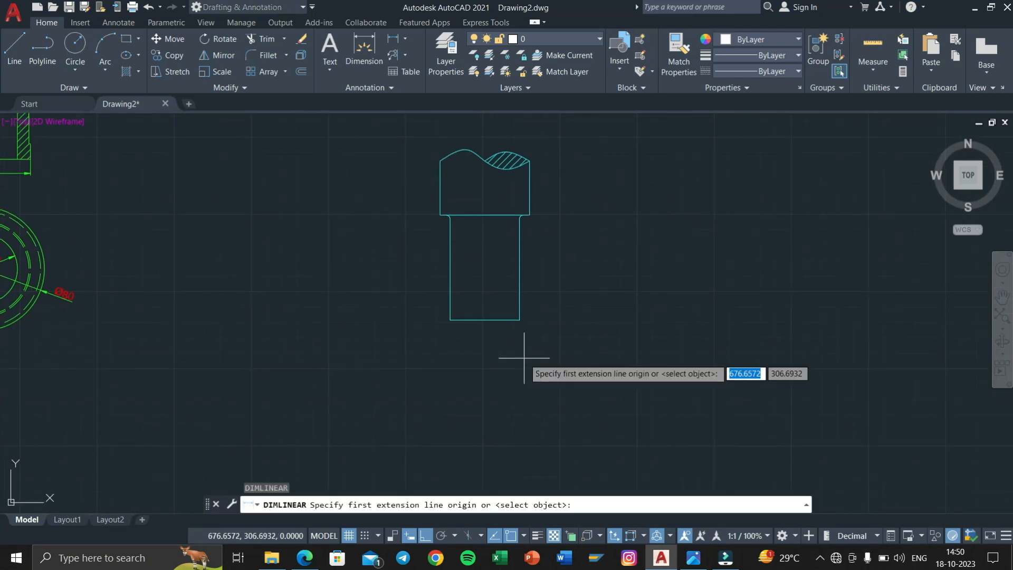
{"action": "scroll", "coordinate": [498, 337], "scroll_direction": "up", "scroll_amount": 2}
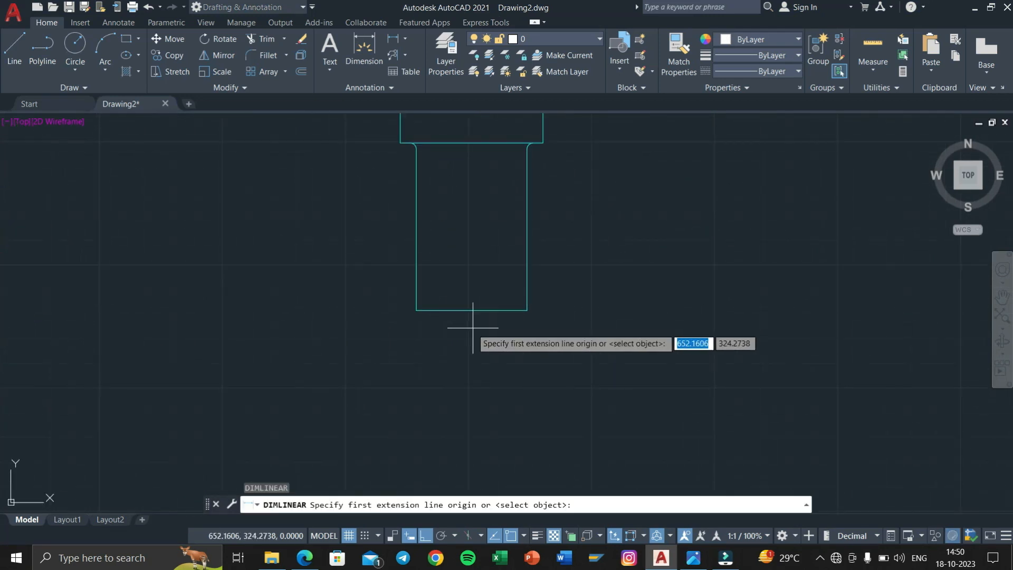
{"action": "left_click", "coordinate": [417, 309]}
{"action": "left_click", "coordinate": [525, 309]}
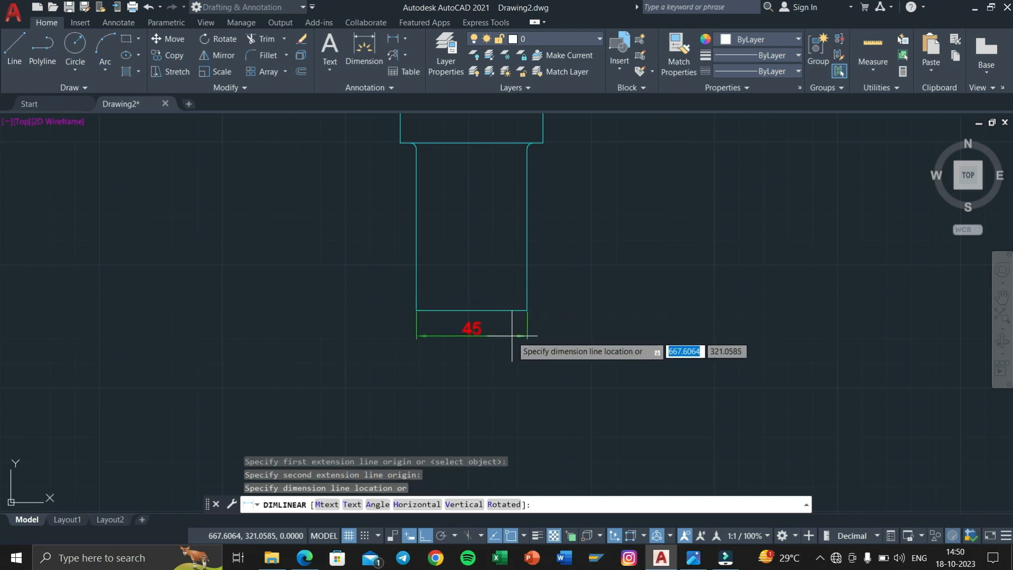
{"action": "left_click", "coordinate": [528, 339]}
Step: Insert a diameter symbol before the shaft's lower width dimension value and close the text editing
{"action": "scroll", "coordinate": [495, 345], "scroll_direction": "up", "scroll_amount": 3}
{"action": "double_click", "coordinate": [461, 316]}
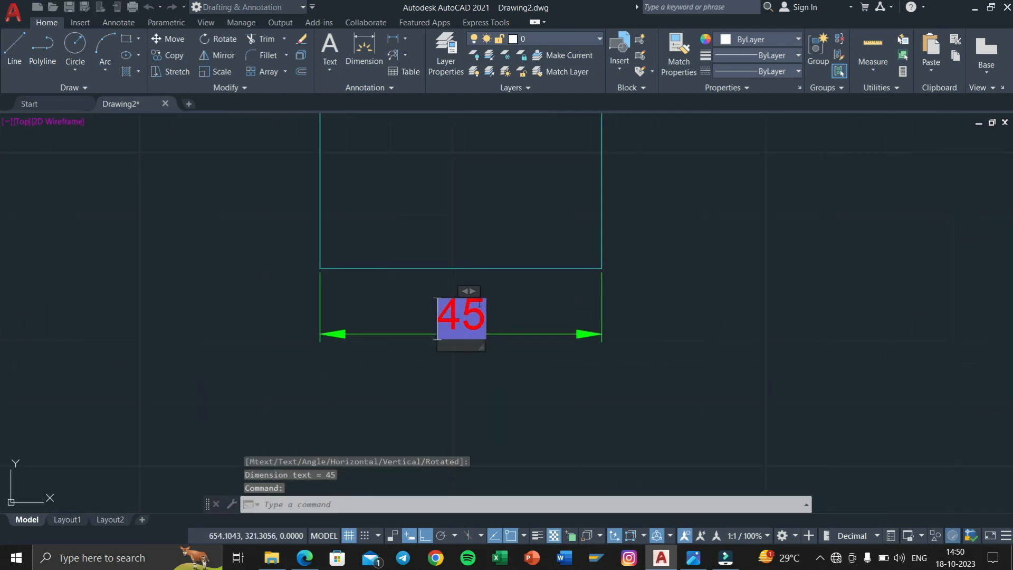
{"action": "left_click", "coordinate": [644, 75]}
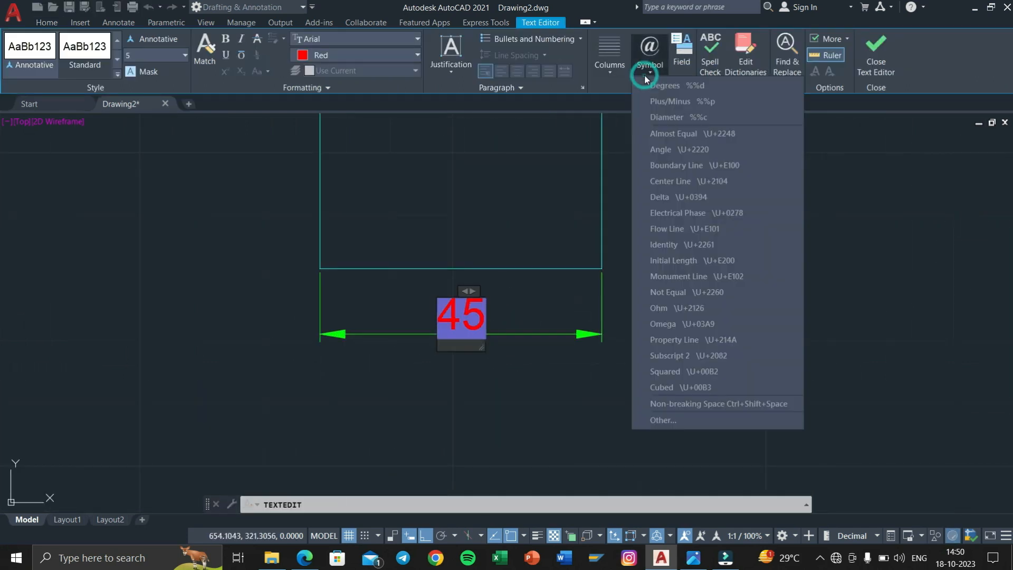
{"action": "left_click", "coordinate": [666, 119]}
{"action": "left_click", "coordinate": [875, 53]}
{"action": "middle_click_drag", "start_coordinate": [721, 199], "coordinate": [707, 464]}
{"action": "key", "text": "Escape"}
Step: Add a horizontal linear dimension across the shaft's wider upper part, between its side edges below the break line
{"action": "scroll", "coordinate": [612, 351], "scroll_direction": "down", "scroll_amount": 2}
{"action": "scroll", "coordinate": [644, 186], "scroll_direction": "down", "scroll_amount": 2}
{"action": "type", "text": "dli"}
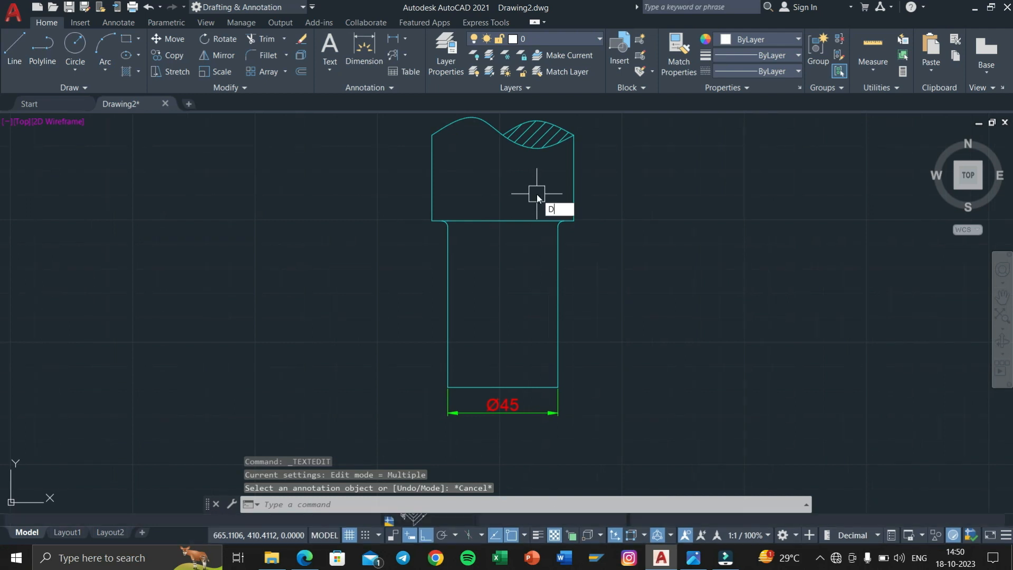
{"action": "key", "text": "Return"}
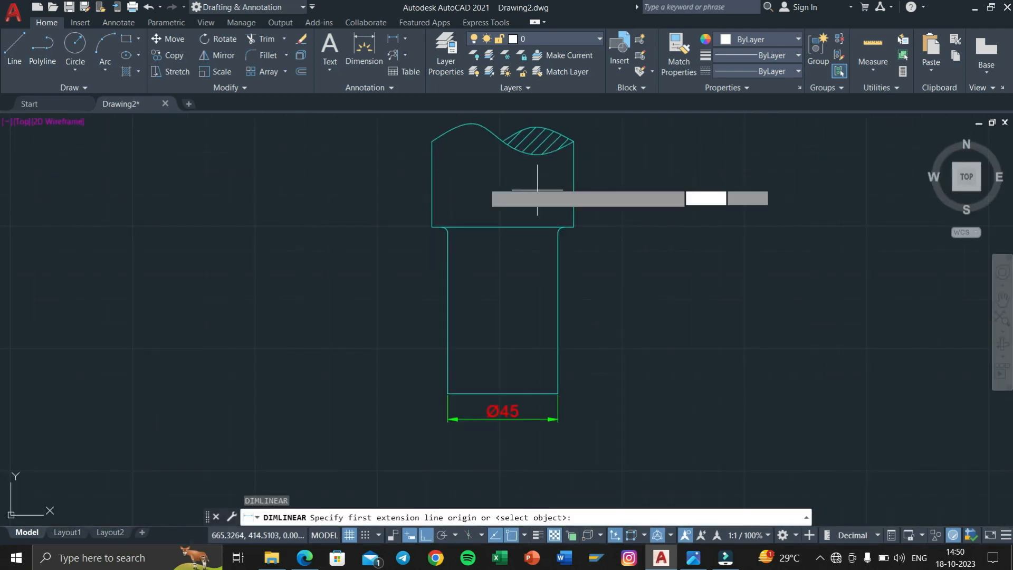
{"action": "left_click", "coordinate": [431, 184]}
{"action": "left_click", "coordinate": [574, 184]}
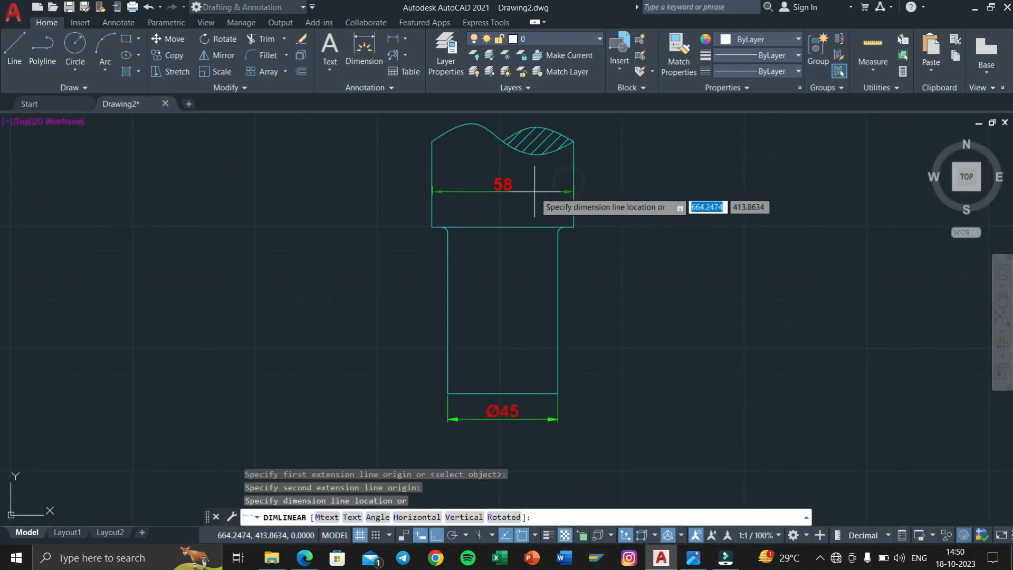
{"action": "left_click", "coordinate": [501, 190]}
Step: Insert a diameter symbol before the shaft's upper width dimension value and close the text editing
{"action": "scroll", "coordinate": [509, 200], "scroll_direction": "up", "scroll_amount": 4}
{"action": "left_click", "coordinate": [492, 153]}
{"action": "double_click", "coordinate": [492, 154]}
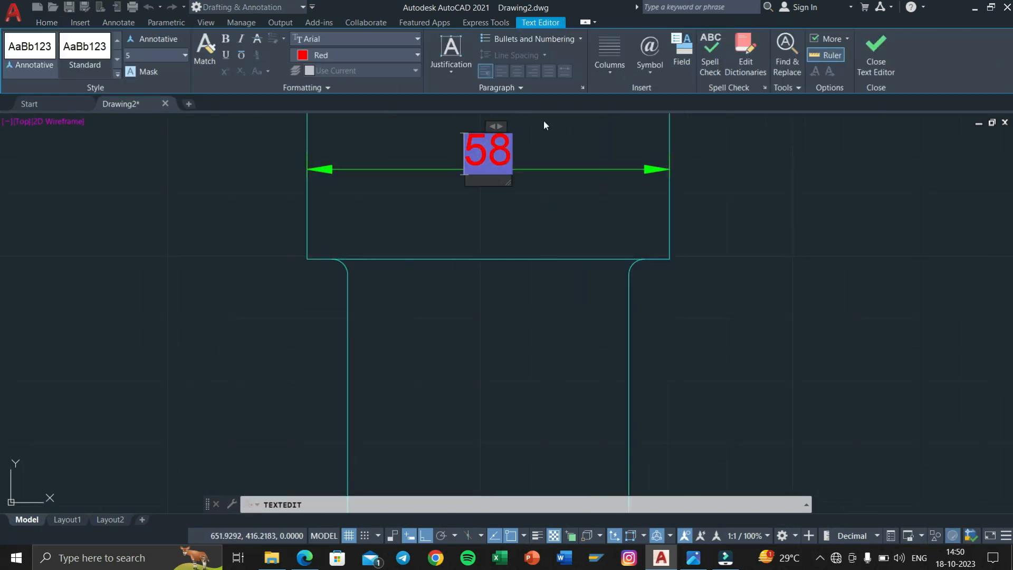
{"action": "left_click", "coordinate": [650, 66]}
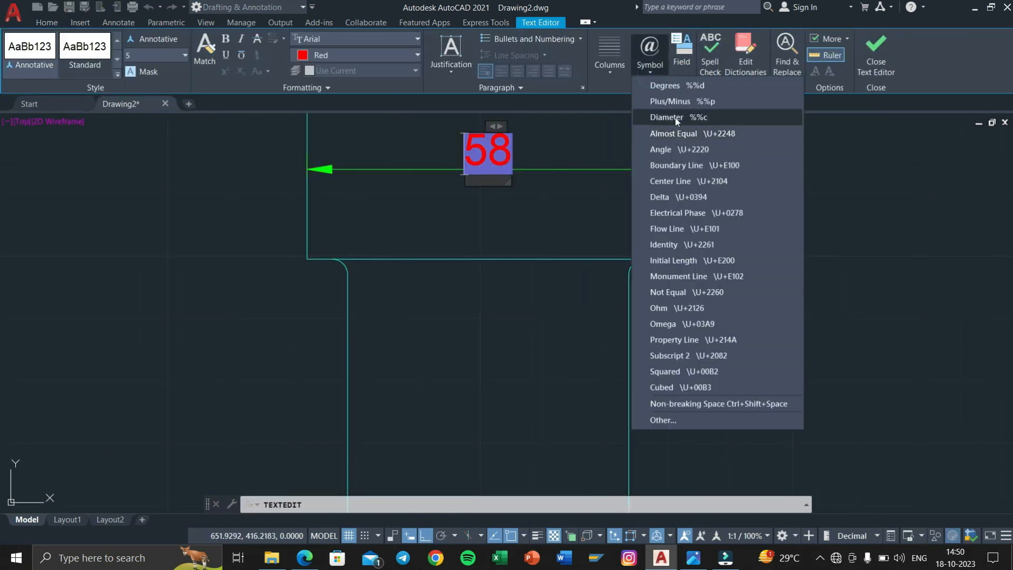
{"action": "left_click", "coordinate": [674, 117]}
{"action": "left_click", "coordinate": [875, 58]}
{"action": "key", "text": "Escape"}
Step: Add a vertical linear dimension for the shaft's narrow portion, from its lower corner to the shoulder, on the right side
{"action": "scroll", "coordinate": [686, 248], "scroll_direction": "down", "scroll_amount": 6}
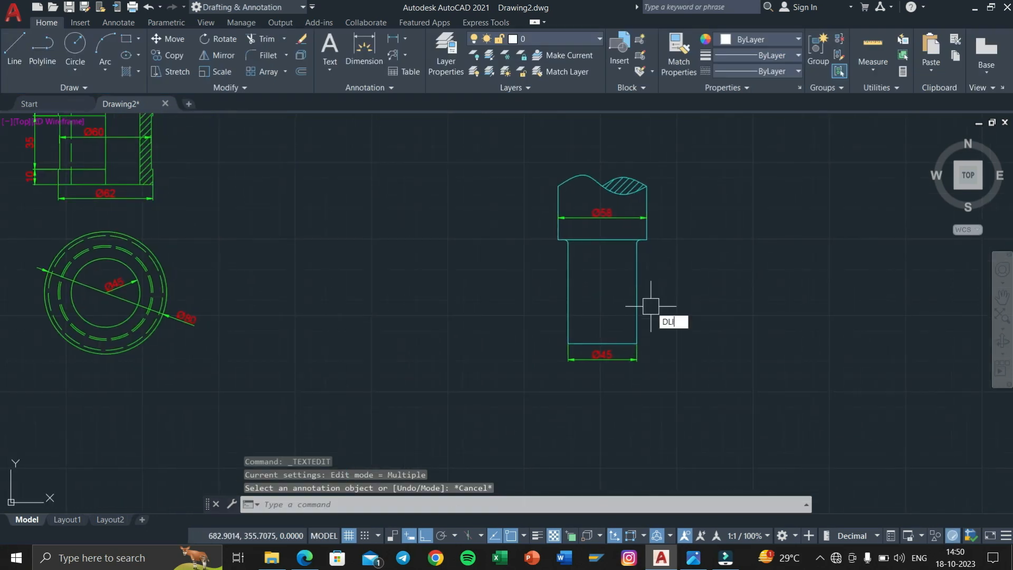
{"action": "key", "text": "Return"}
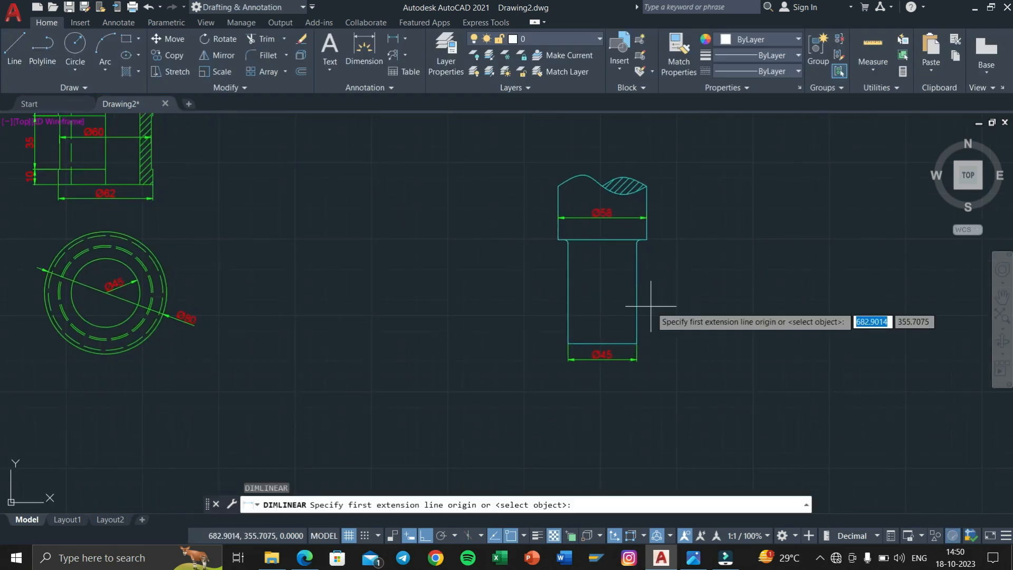
{"action": "left_click", "coordinate": [637, 344]}
{"action": "scroll", "coordinate": [631, 250], "scroll_direction": "up", "scroll_amount": 4}
{"action": "scroll", "coordinate": [644, 226], "scroll_direction": "up", "scroll_amount": 2}
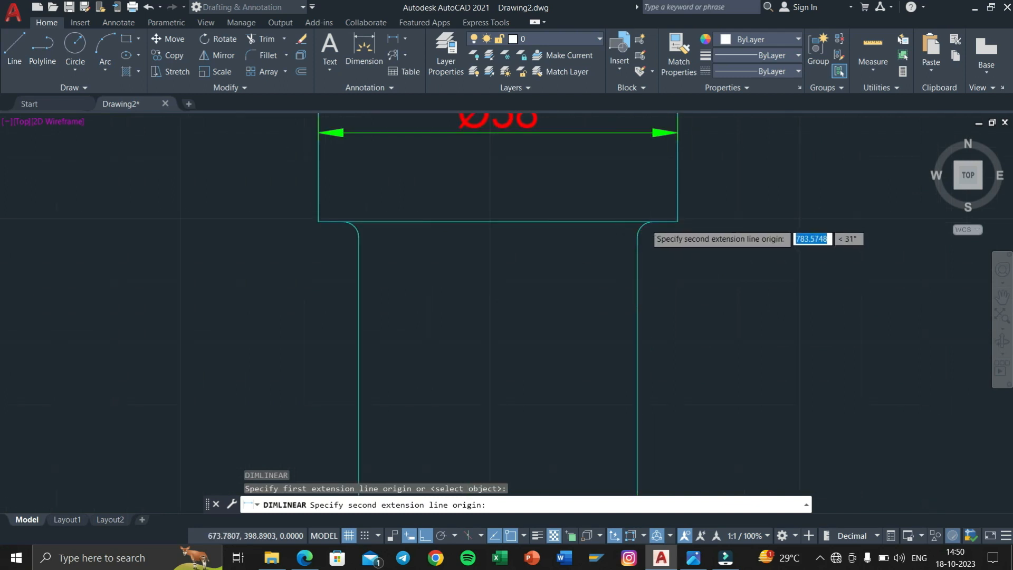
{"action": "scroll", "coordinate": [635, 219], "scroll_direction": "up", "scroll_amount": 3}
{"action": "left_click", "coordinate": [621, 218]}
{"action": "scroll", "coordinate": [707, 265], "scroll_direction": "down", "scroll_amount": 5}
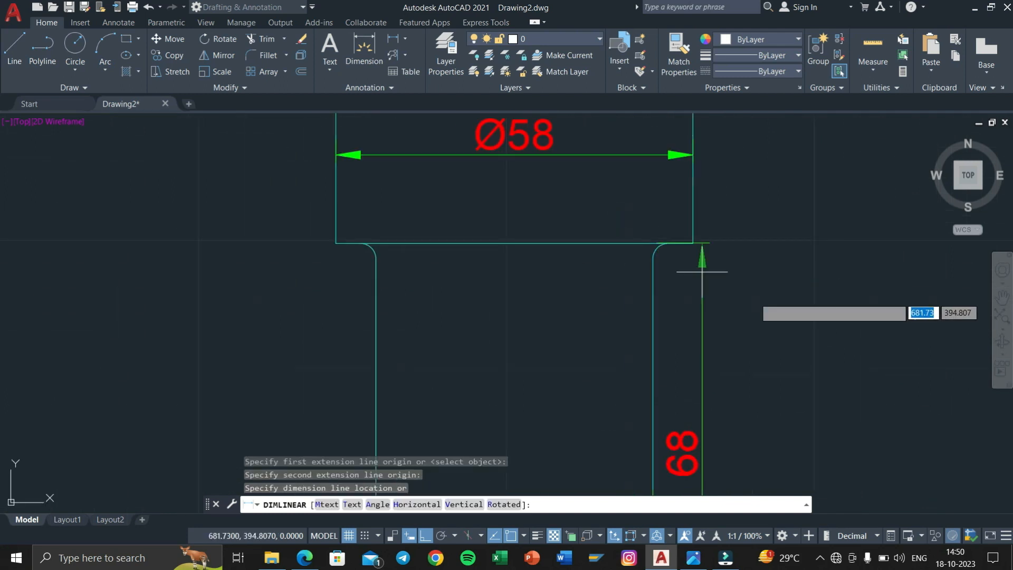
{"action": "left_click", "coordinate": [701, 282]}
Step: Continue the shaft's vertical dimension from the shoulder up to the break line's right end and finish the command
{"action": "scroll", "coordinate": [669, 287], "scroll_direction": "down", "scroll_amount": 5}
{"action": "scroll", "coordinate": [673, 283], "scroll_direction": "up", "scroll_amount": 4}
{"action": "type", "text": "DIMCO"}
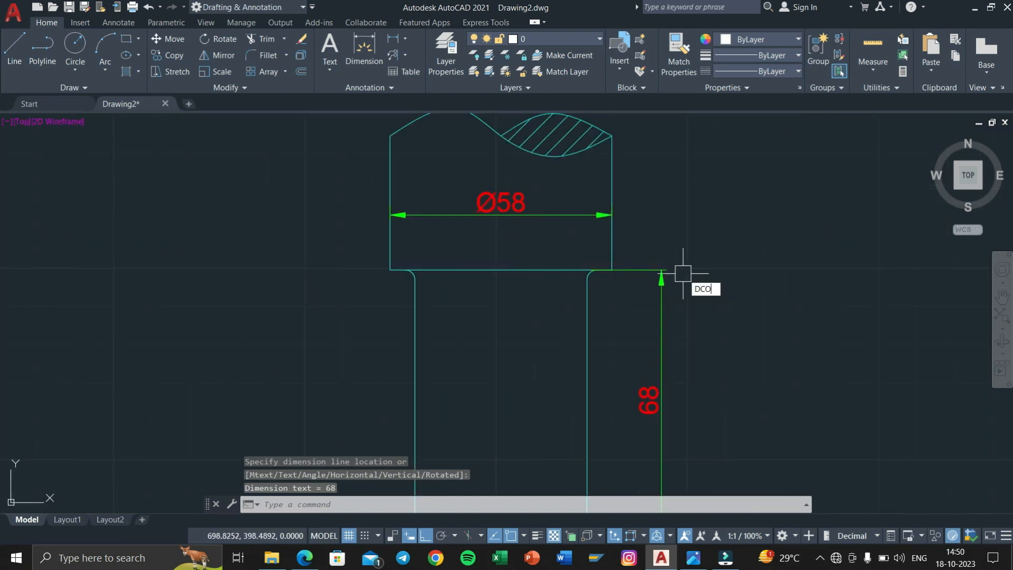
{"action": "key", "text": "Return"}
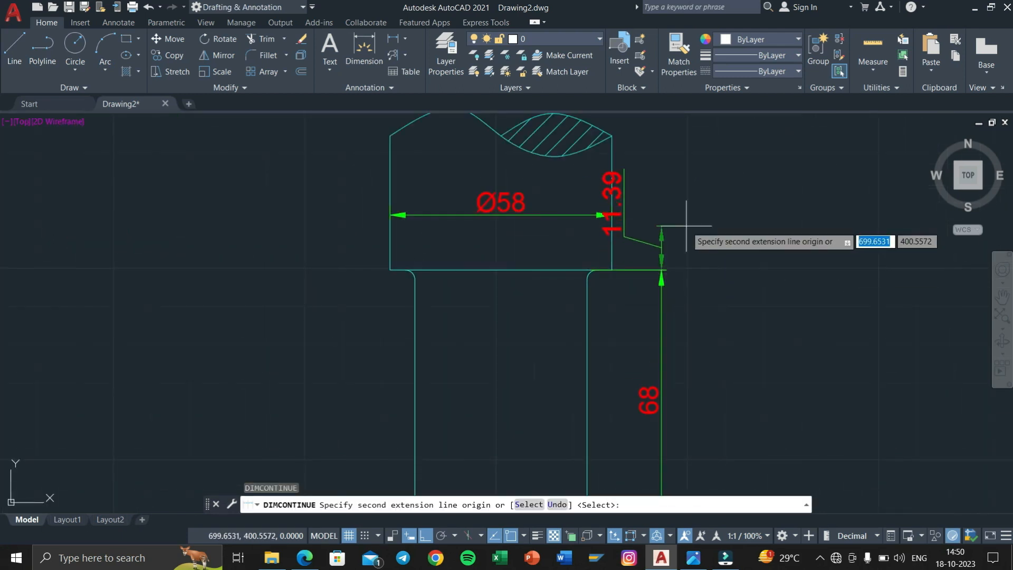
{"action": "left_click", "coordinate": [613, 134]}
{"action": "key", "text": "Escape"}
{"action": "scroll", "coordinate": [656, 152], "scroll_direction": "down", "scroll_amount": 6}
{"action": "key", "text": "Escape"}
Step: Draw a border rectangle about 213 by 272 around the body's dimensioned front and top views
{"action": "scroll", "coordinate": [647, 219], "scroll_direction": "down", "scroll_amount": 4}
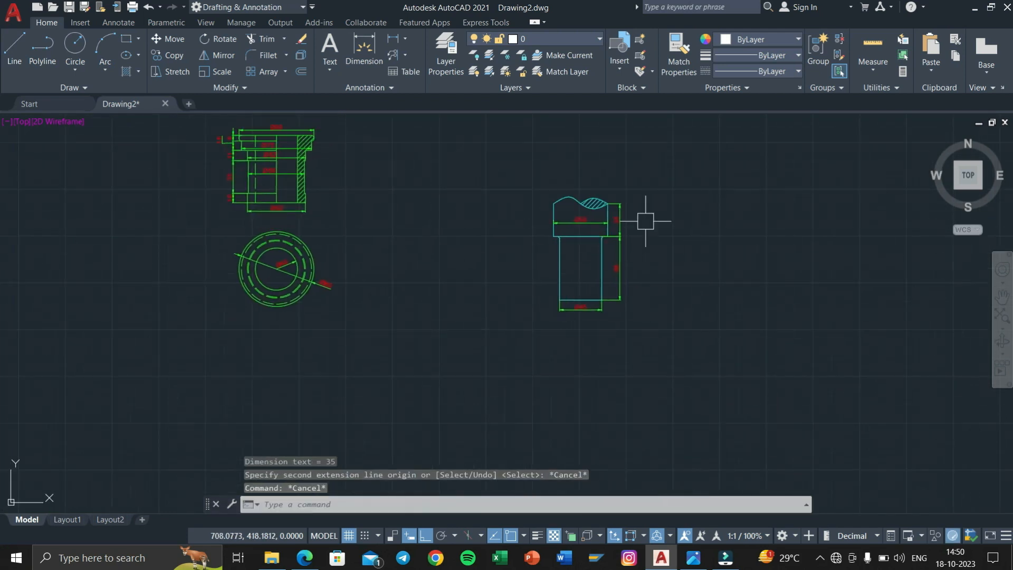
{"action": "scroll", "coordinate": [628, 275], "scroll_direction": "up", "scroll_amount": 2}
{"action": "mouse_move", "coordinate": [610, 248]}
{"action": "middle_mouse_down"}
{"action": "mouse_move", "coordinate": [631, 338]}
{"action": "mouse_move", "coordinate": [640, 338]}
{"action": "middle_mouse_up"}
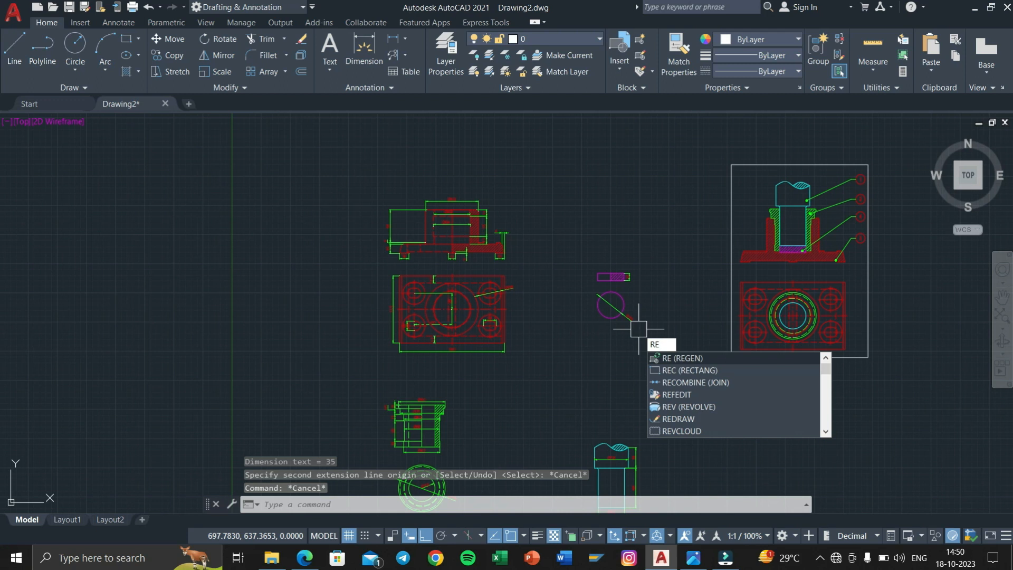
{"action": "type", "text": "c"}
{"action": "key", "text": "Return"}
{"action": "scroll", "coordinate": [382, 193], "scroll_direction": "up", "scroll_amount": 2}
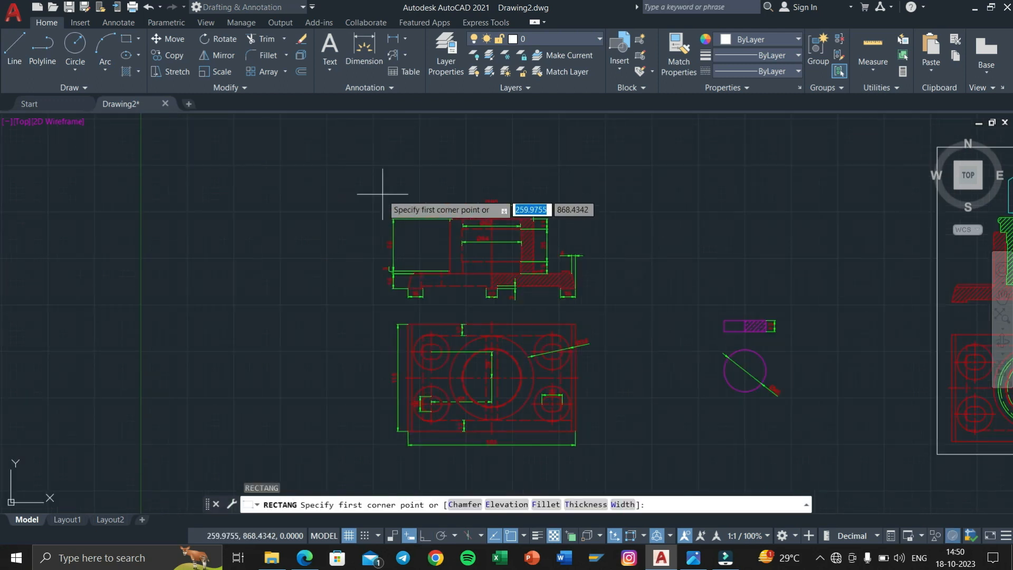
{"action": "left_click", "coordinate": [386, 198]}
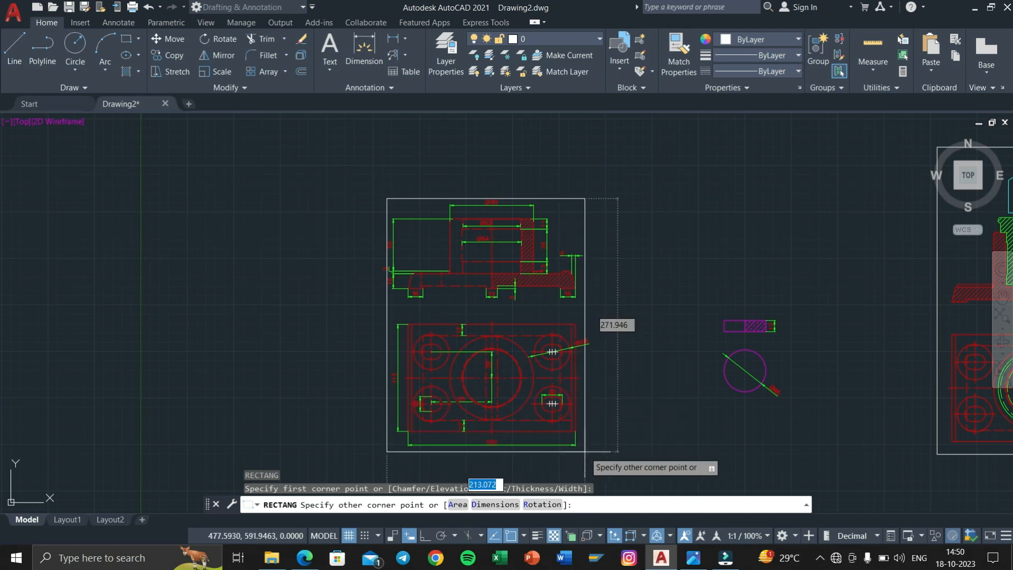
{"action": "left_click", "coordinate": [571, 430]}
{"action": "scroll", "coordinate": [388, 292], "scroll_direction": "up", "scroll_amount": 2}
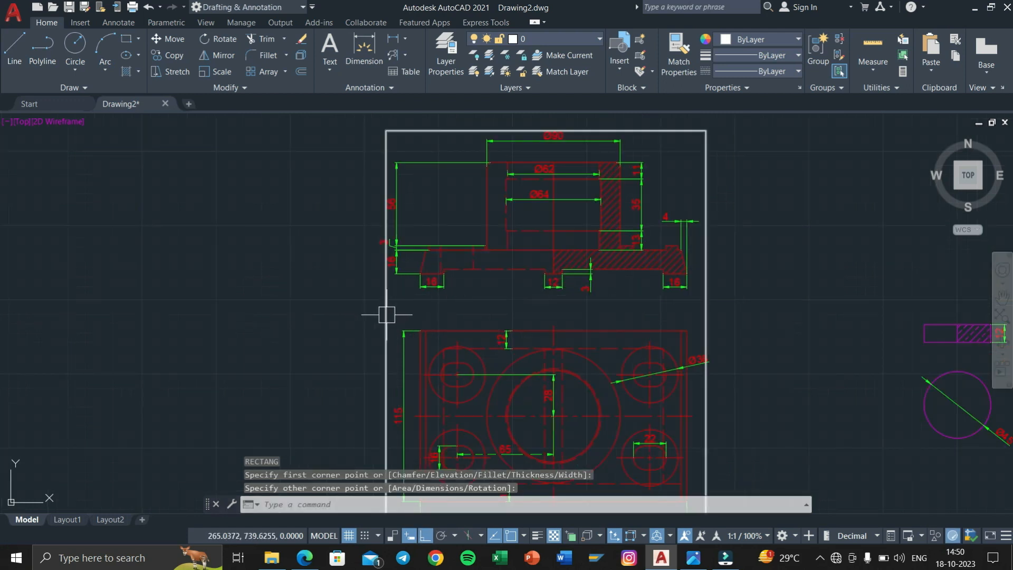
Step: Shift the new border rectangle slightly left and down relative to the body views
{"action": "left_click", "coordinate": [387, 315]}
{"action": "left_click_drag", "start_coordinate": [389, 327], "coordinate": [371, 338]}
{"action": "scroll", "coordinate": [379, 343], "scroll_direction": "down", "scroll_amount": 3}
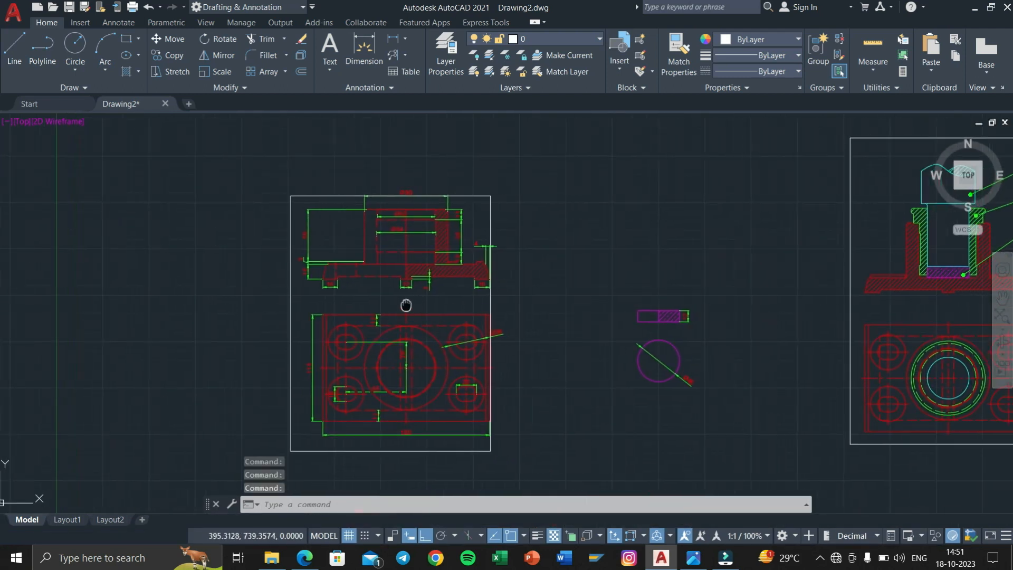
Step: Draw a border rectangle around the magenta pad's dimensioned section and circular view, enclosing the diameter dimension
{"action": "key", "text": "Return"}
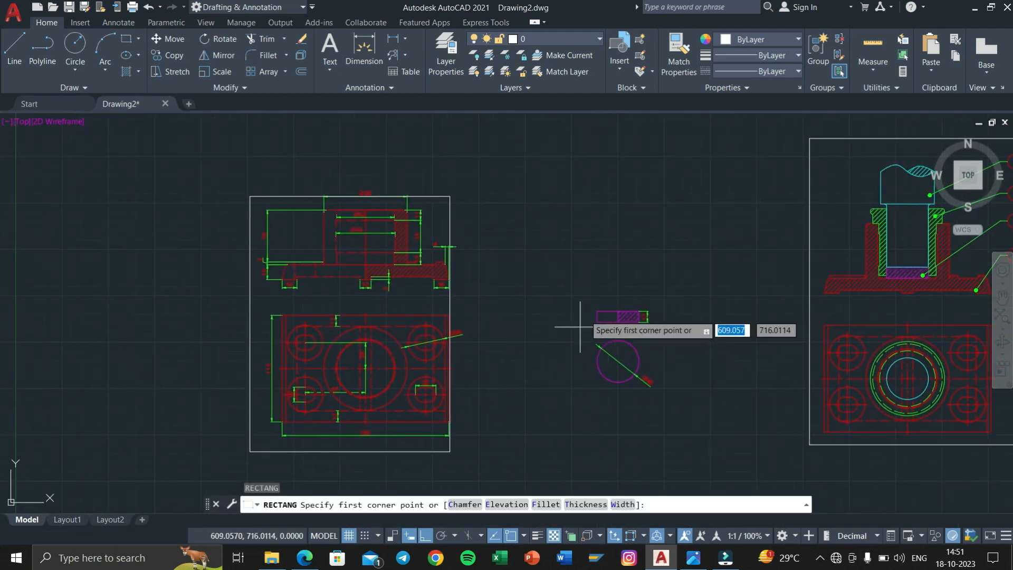
{"action": "left_click", "coordinate": [586, 298]}
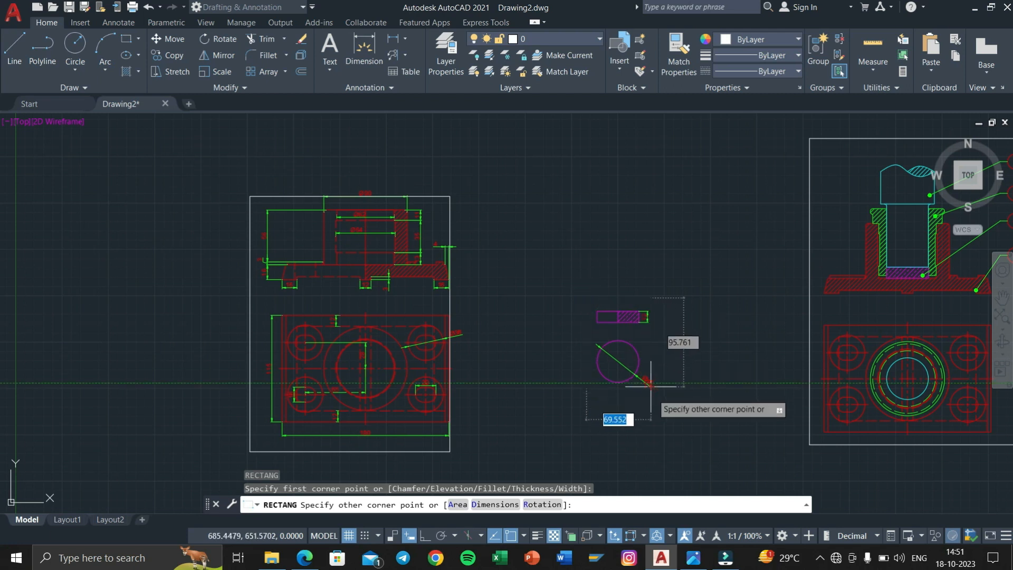
{"action": "left_click", "coordinate": [664, 397]}
{"action": "scroll", "coordinate": [659, 401], "scroll_direction": "down", "scroll_amount": 3}
{"action": "scroll", "coordinate": [501, 335], "scroll_direction": "up", "scroll_amount": 5}
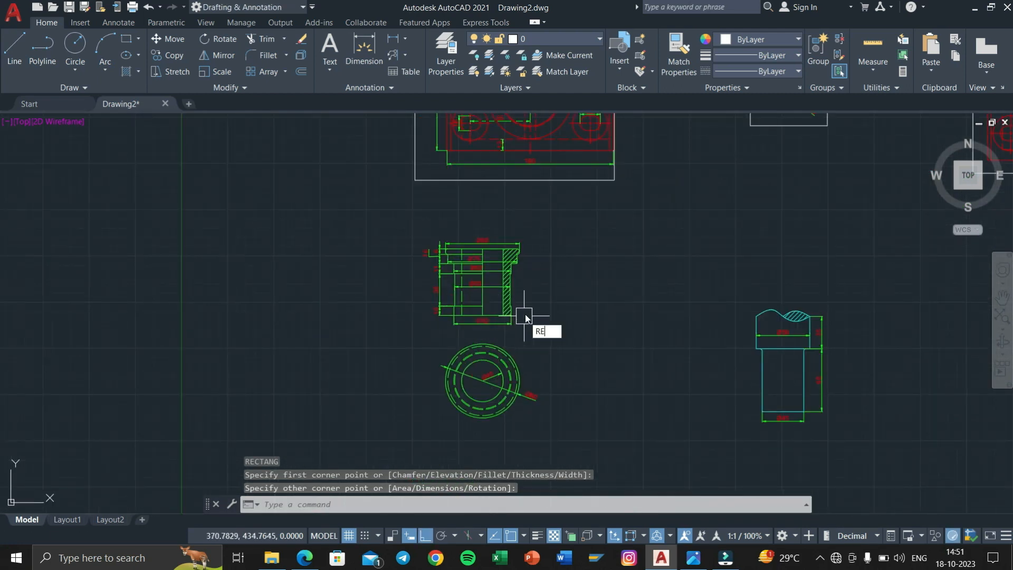
Step: Draw a border rectangle about 147 wide around the bush's dimensioned front and top views
{"action": "key", "text": "Return"}
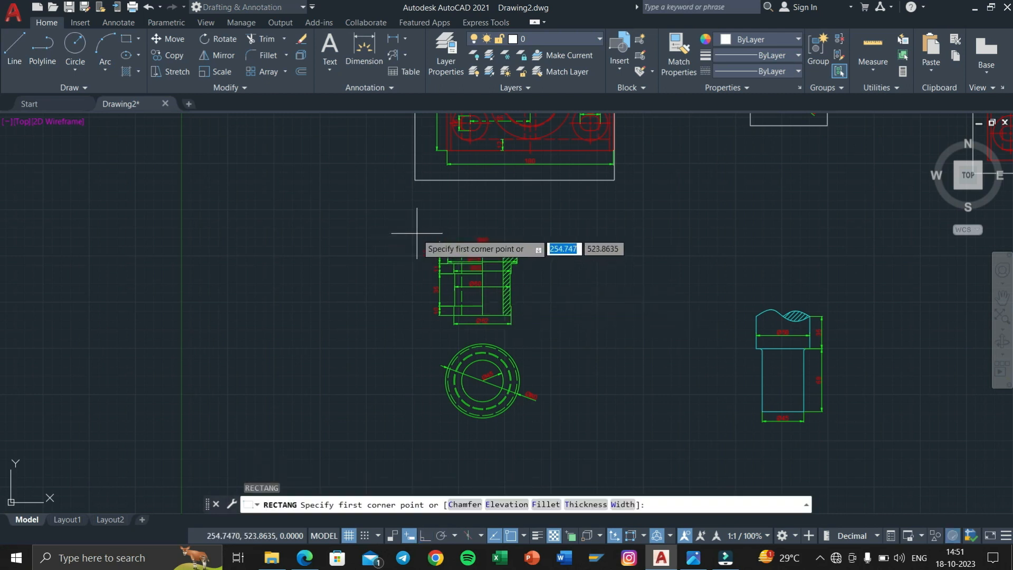
{"action": "left_click", "coordinate": [417, 233]}
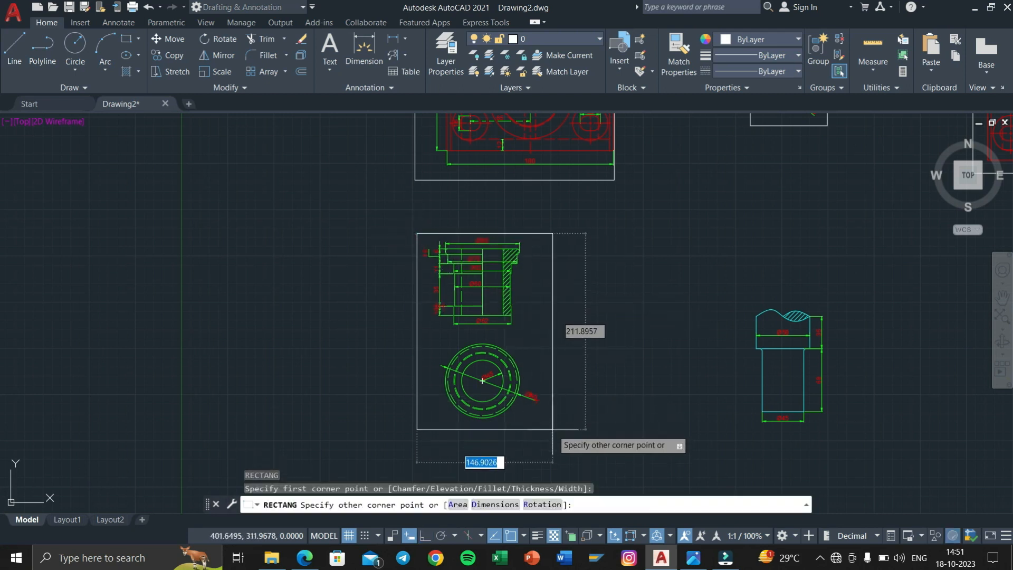
{"action": "left_click", "coordinate": [552, 429]}
{"action": "middle_click_drag", "start_coordinate": [694, 412], "coordinate": [504, 424]}
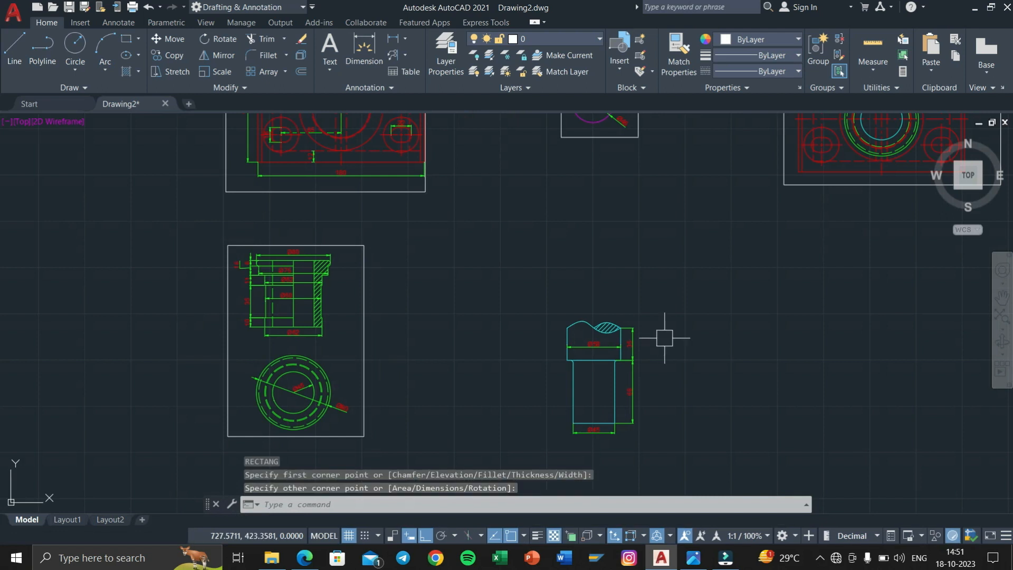
Step: Draw a border rectangle around the dimensioned shaft view
{"action": "key", "text": "Return"}
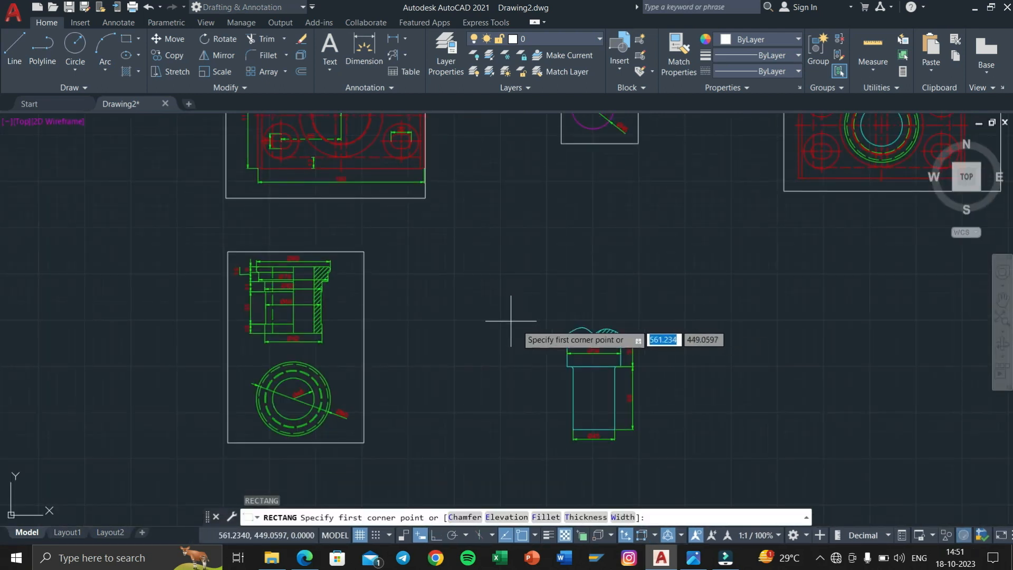
{"action": "left_click", "coordinate": [552, 319]}
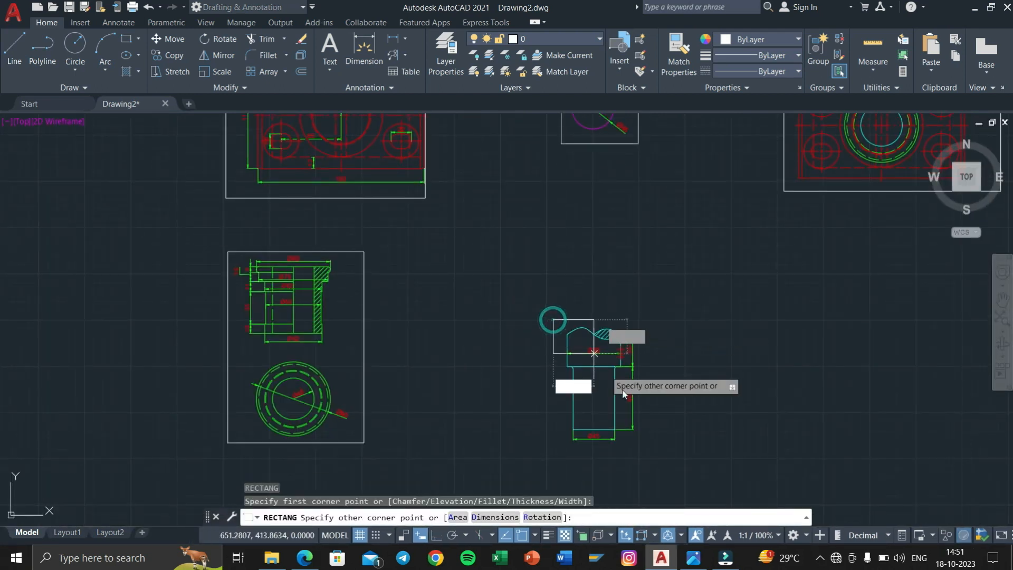
{"action": "left_click", "coordinate": [640, 450]}
Step: Stretch the body border's top edge upward so it clears the Ø90 dimension
{"action": "middle_click_drag", "start_coordinate": [482, 167], "coordinate": [531, 373]}
{"action": "scroll", "coordinate": [527, 357], "scroll_direction": "up", "scroll_amount": 4}
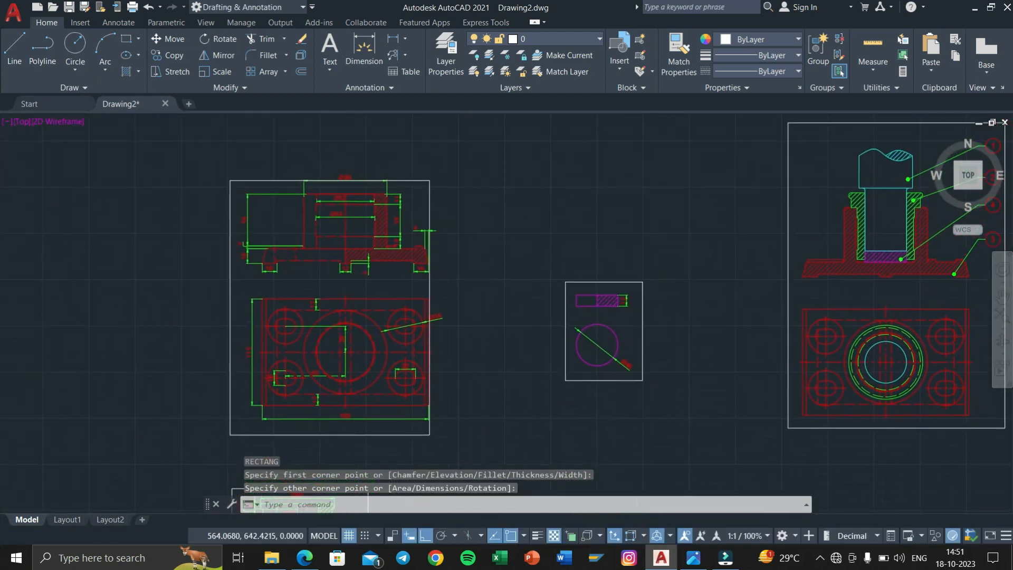
{"action": "scroll", "coordinate": [367, 153], "scroll_direction": "up", "scroll_amount": 2}
{"action": "left_click", "coordinate": [256, 208]}
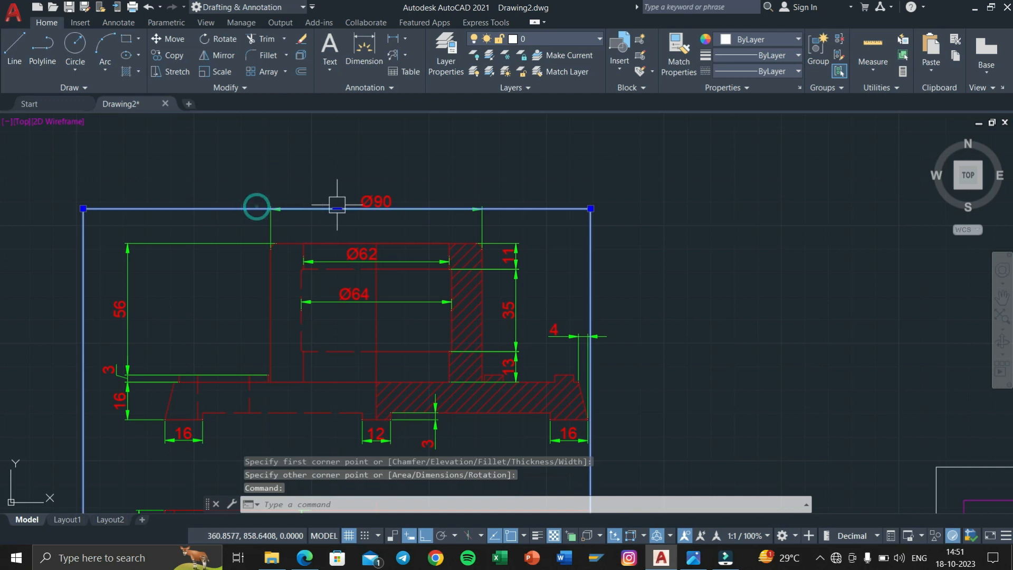
{"action": "left_click", "coordinate": [337, 208]}
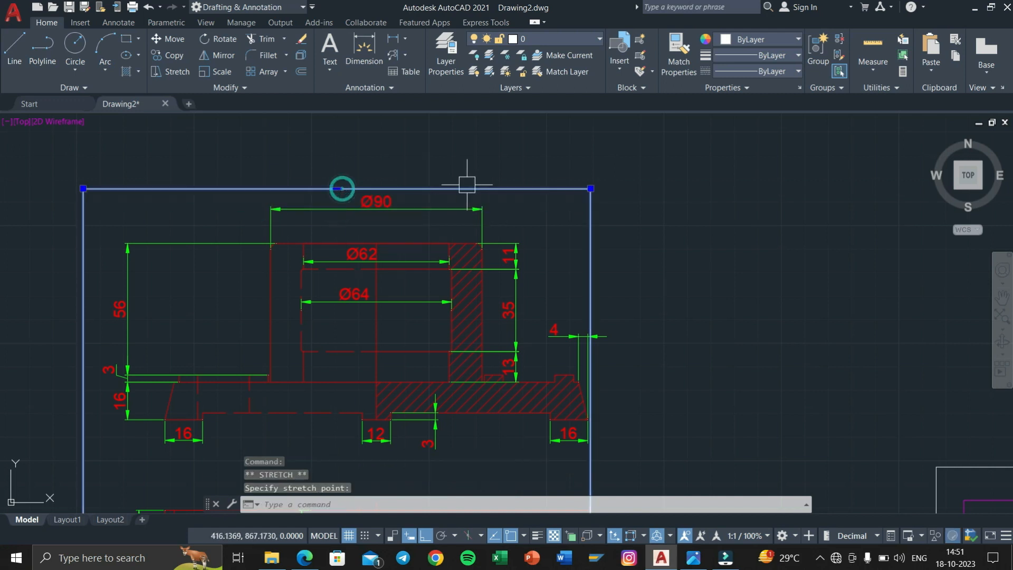
{"action": "key", "text": "Escape"}
Step: Move the pad views with their border to the empty area right of the shaft, with Ortho mode off
{"action": "scroll", "coordinate": [625, 248], "scroll_direction": "down", "scroll_amount": 2}
{"action": "scroll", "coordinate": [625, 248], "scroll_direction": "down", "scroll_amount": 2}
{"action": "left_click", "coordinate": [647, 363]}
{"action": "left_click", "coordinate": [499, 224]}
{"action": "type", "text": "m"}
{"action": "key", "text": "Return"}
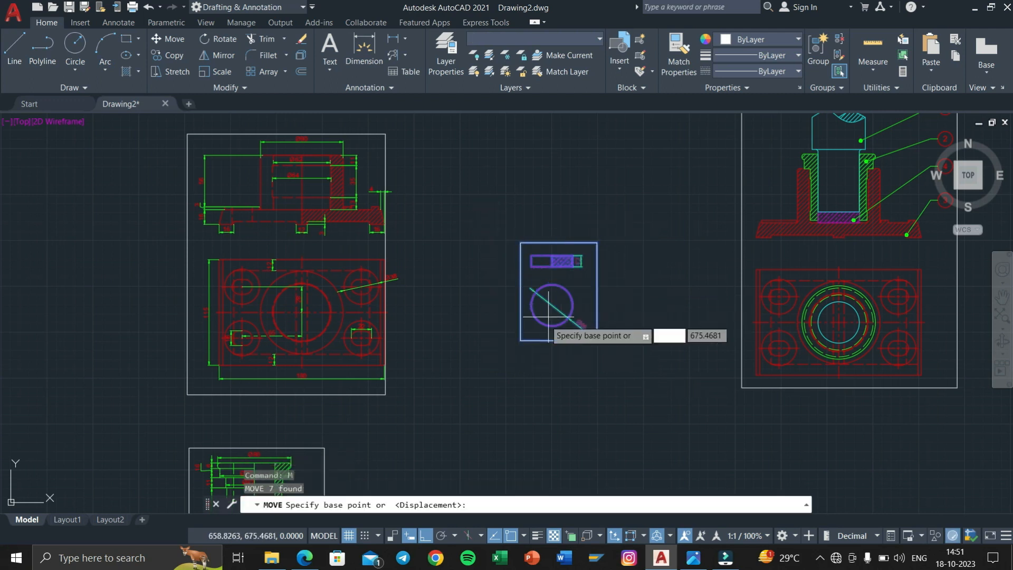
{"action": "left_click", "coordinate": [521, 340]}
{"action": "middle_click_drag", "start_coordinate": [592, 434], "coordinate": [498, 187]}
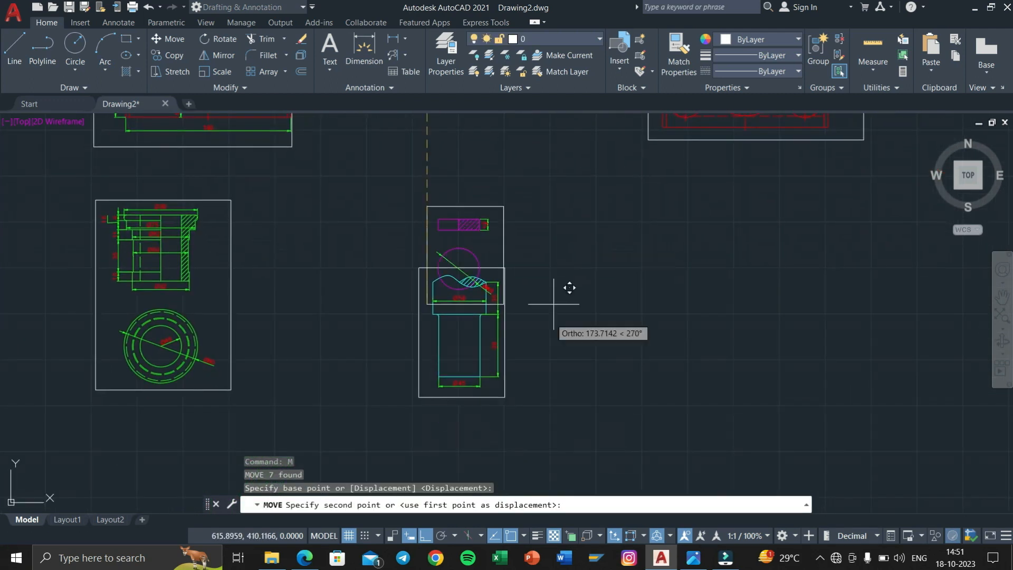
{"action": "left_click", "coordinate": [424, 536]}
{"action": "left_click", "coordinate": [585, 255]}
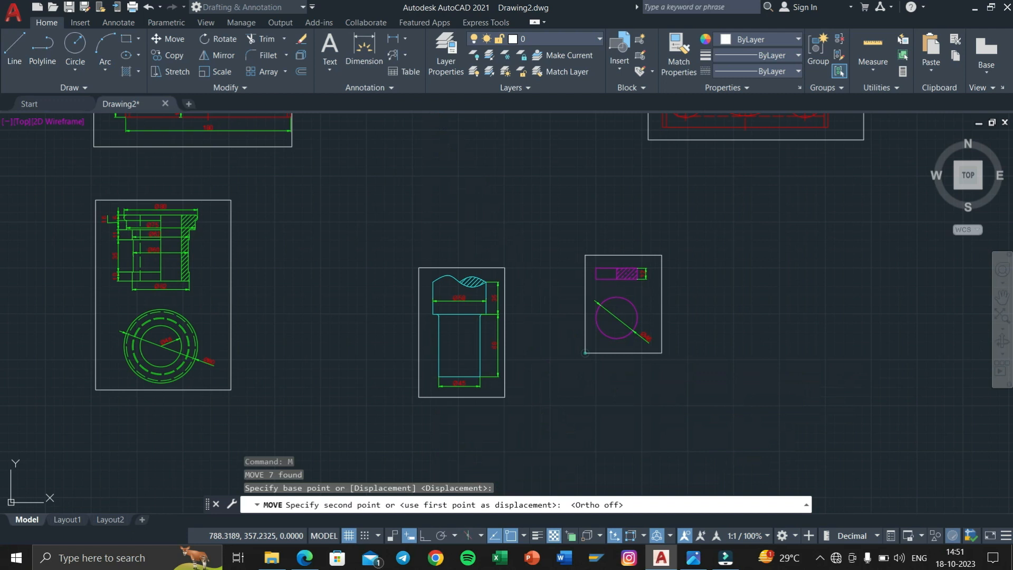
Step: Move the shaft view with its border to the right of the body's border, aligning their top edges
{"action": "left_click", "coordinate": [532, 420]}
{"action": "left_click", "coordinate": [361, 224]}
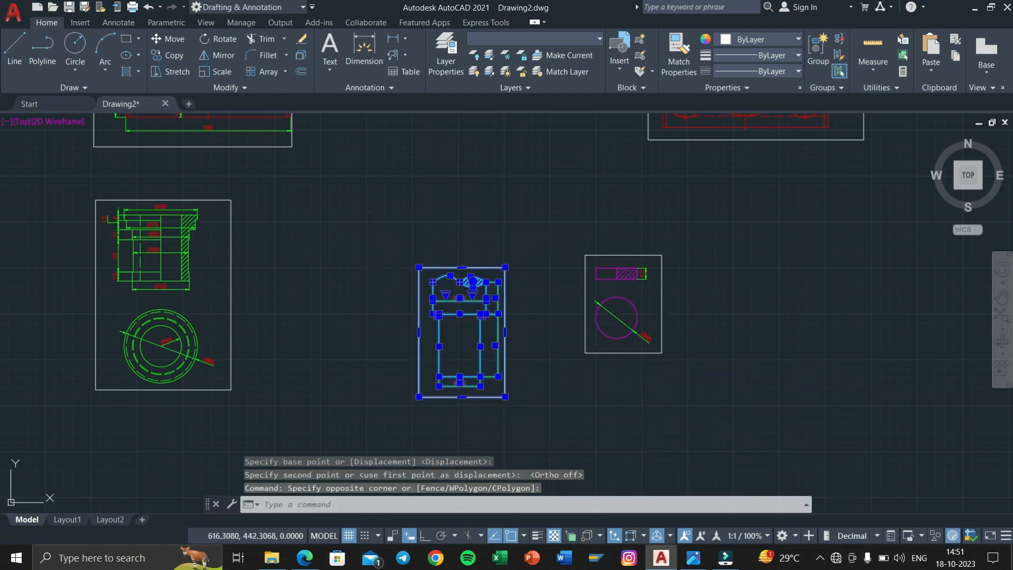
{"action": "type", "text": "m"}
{"action": "key", "text": "Return"}
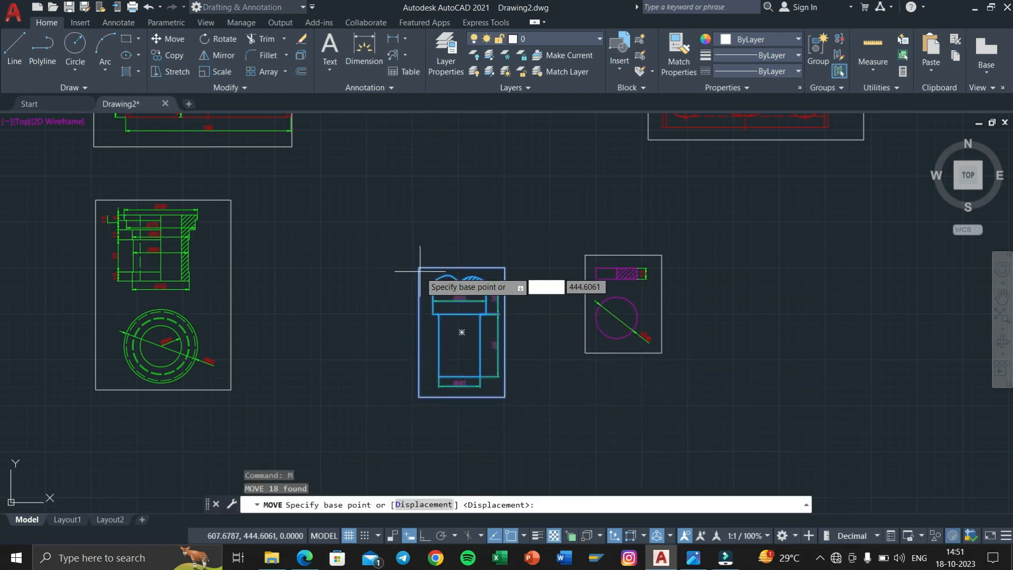
{"action": "left_click", "coordinate": [420, 271]}
{"action": "middle_click_drag", "start_coordinate": [434, 253], "coordinate": [488, 398]}
{"action": "scroll", "coordinate": [438, 204], "scroll_direction": "up", "scroll_amount": 2}
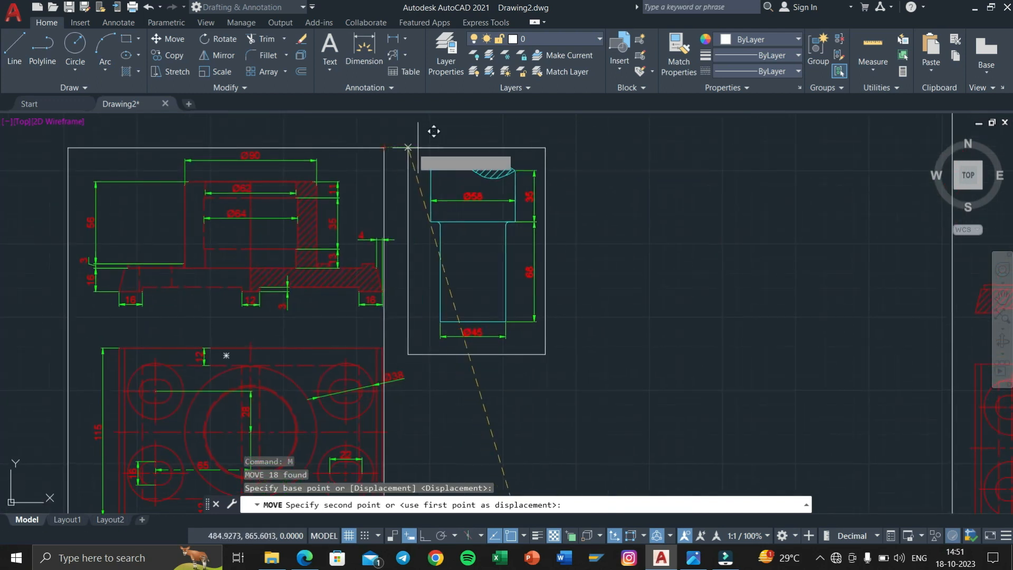
{"action": "left_click", "coordinate": [449, 148]}
Step: Stretch the body border's right edge outward to enclose the 4 and Ø38 dimensions
{"action": "scroll", "coordinate": [369, 247], "scroll_direction": "up", "scroll_amount": 2}
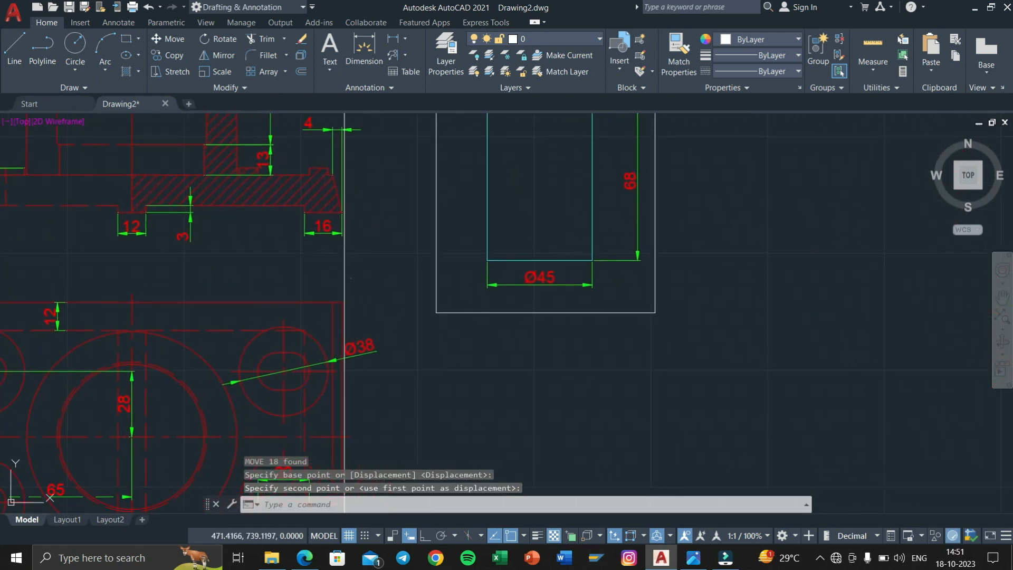
{"action": "left_click", "coordinate": [344, 314]}
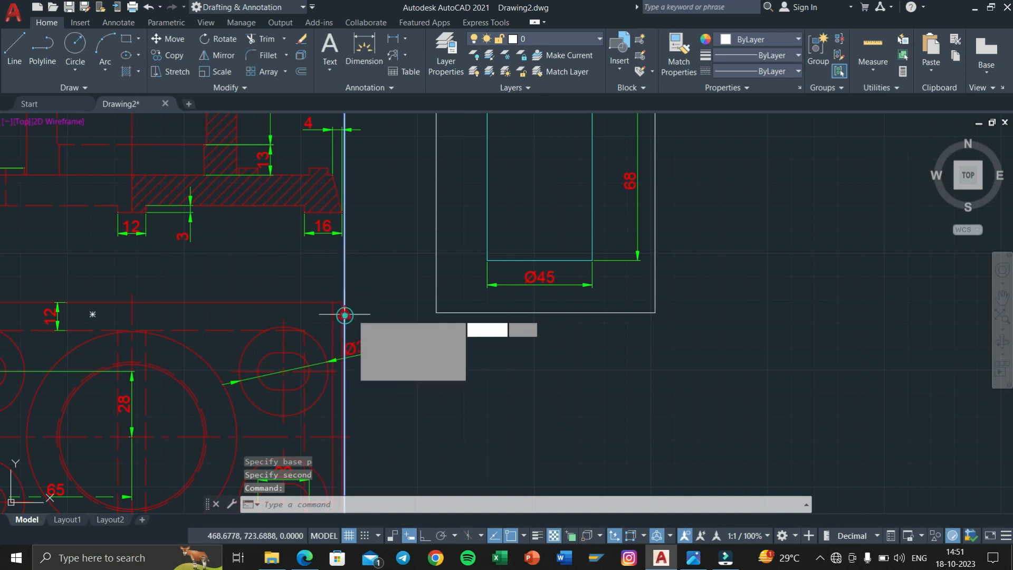
{"action": "left_click", "coordinate": [344, 314]}
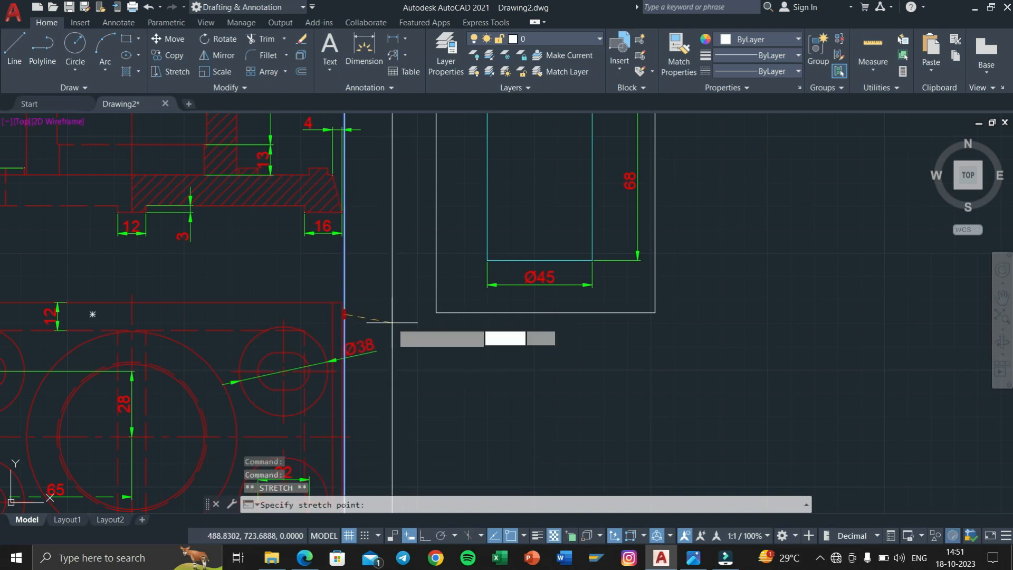
{"action": "key", "text": "Escape"}
{"action": "scroll", "coordinate": [391, 314], "scroll_direction": "down", "scroll_amount": 5}
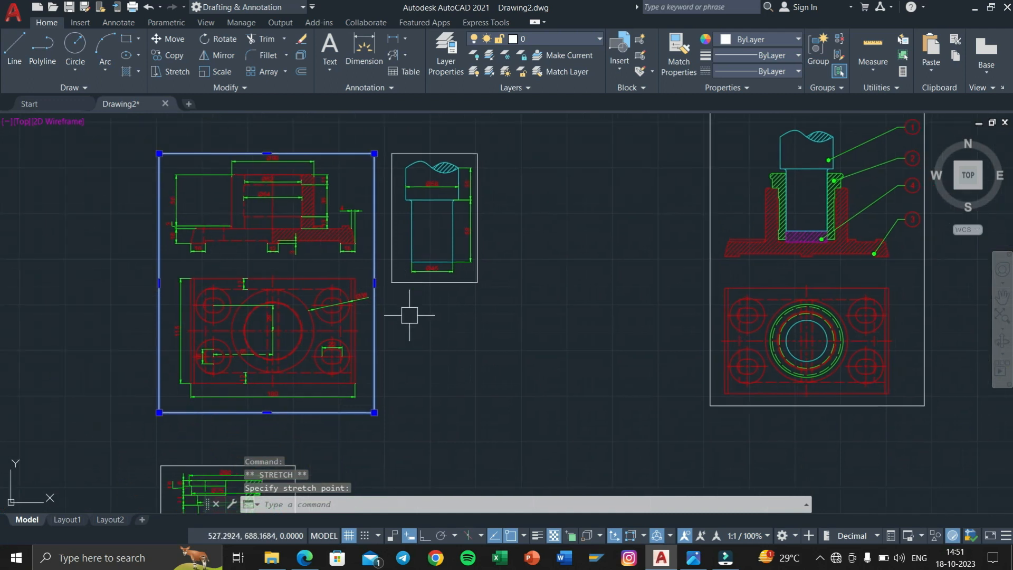
{"action": "key", "text": "Escape"}
Step: Move the bush views with their border up to just below the body's border, aligning their left edges
{"action": "middle_click_drag", "start_coordinate": [456, 357], "coordinate": [466, 306]}
{"action": "scroll", "coordinate": [439, 322], "scroll_direction": "down", "scroll_amount": 2}
{"action": "middle_click_drag", "start_coordinate": [409, 386], "coordinate": [428, 272]}
{"action": "left_click", "coordinate": [215, 221]}
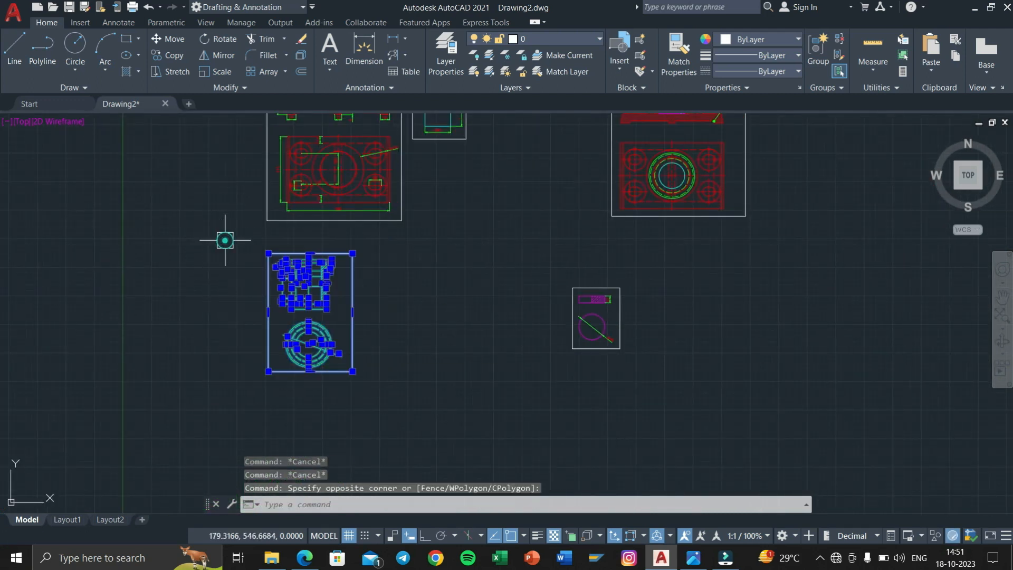
{"action": "scroll", "coordinate": [248, 242], "scroll_direction": "up", "scroll_amount": 2}
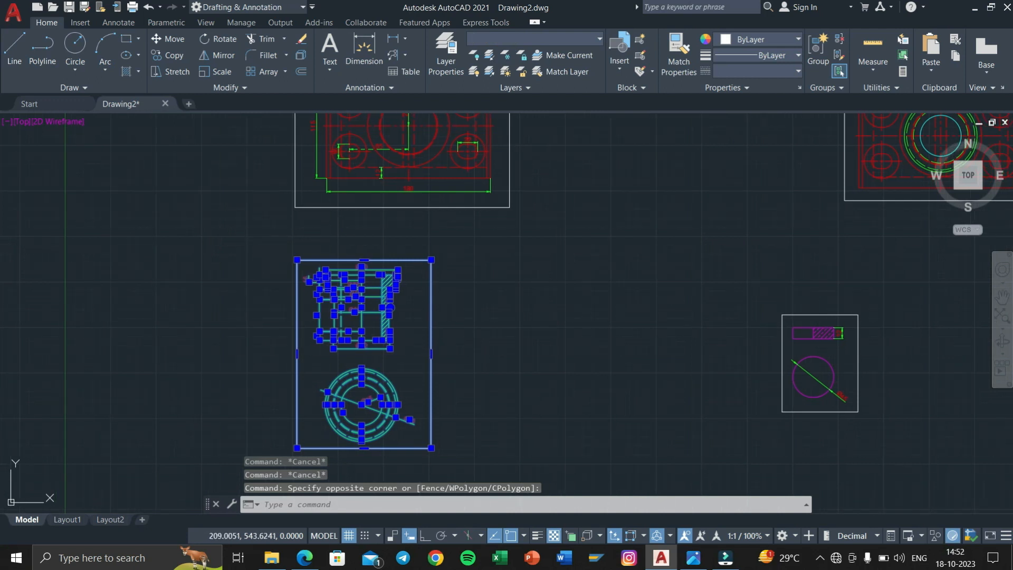
{"action": "type", "text": "m"}
{"action": "key", "text": "Return"}
{"action": "left_click", "coordinate": [297, 267]}
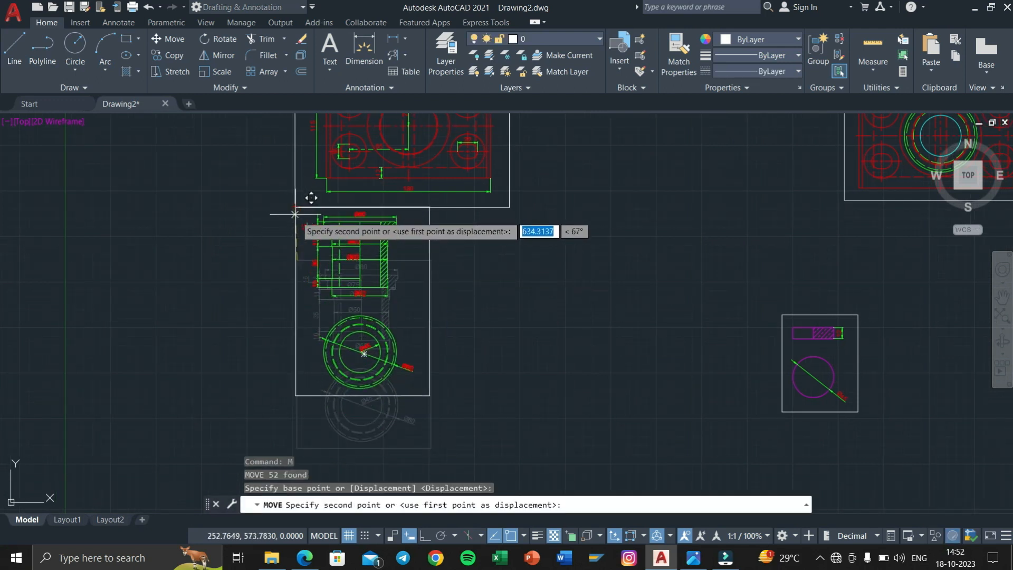
{"action": "left_click", "coordinate": [294, 222]}
Step: Move the pad views with their border directly below the shaft's border, aligning their left edges
{"action": "scroll", "coordinate": [533, 285], "scroll_direction": "down", "scroll_amount": 2}
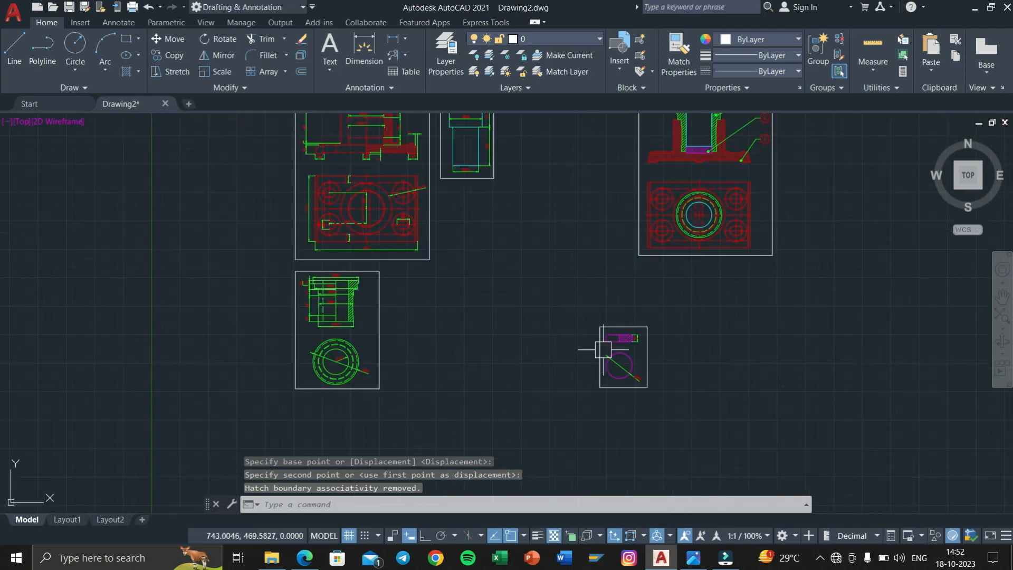
{"action": "left_click", "coordinate": [594, 323]}
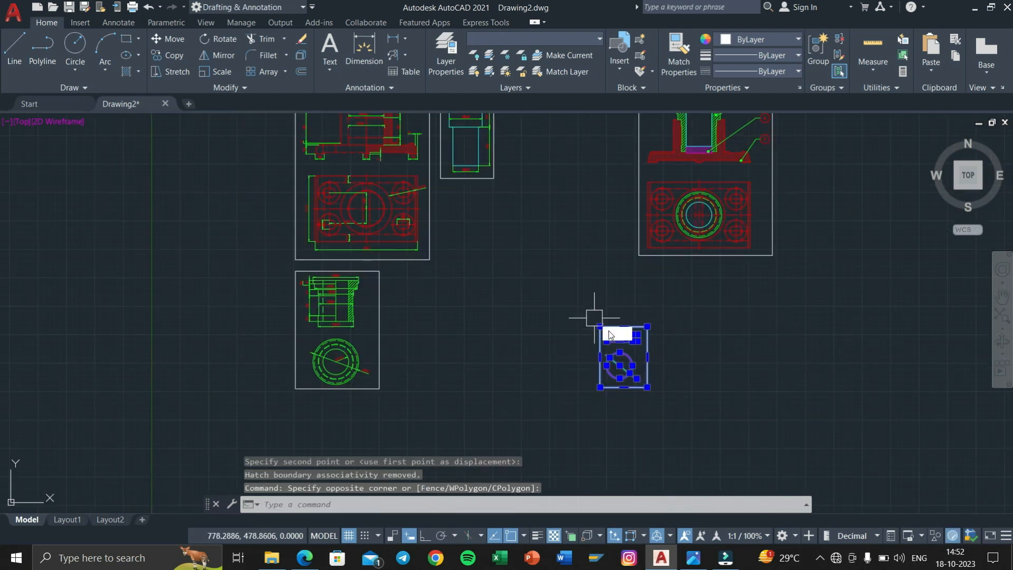
{"action": "type", "text": "m"}
{"action": "key", "text": "Return"}
{"action": "scroll", "coordinate": [599, 339], "scroll_direction": "up", "scroll_amount": 2}
{"action": "left_click", "coordinate": [583, 323]}
{"action": "middle_click_drag", "start_coordinate": [479, 276], "coordinate": [620, 413]}
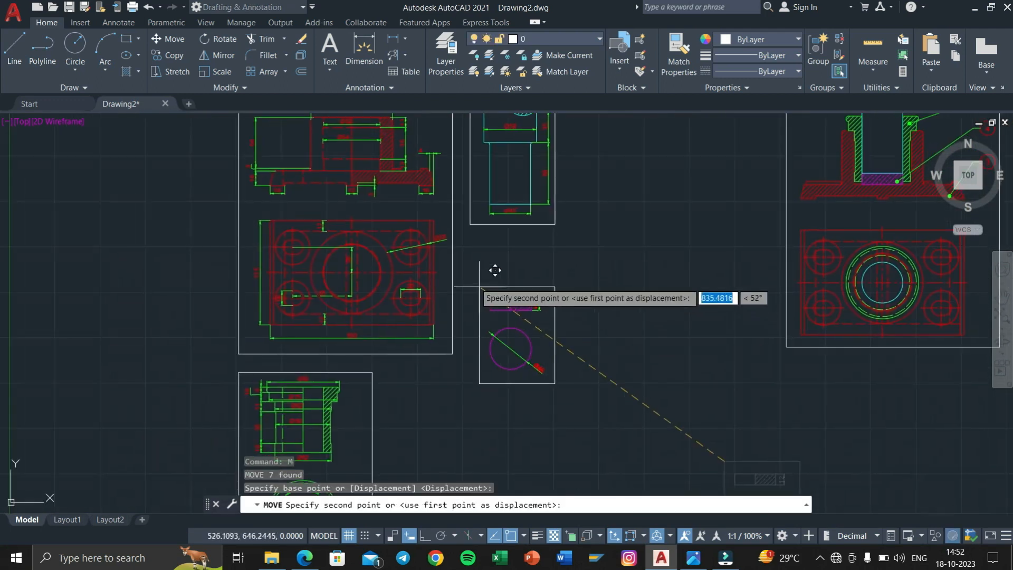
{"action": "left_click", "coordinate": [472, 262]}
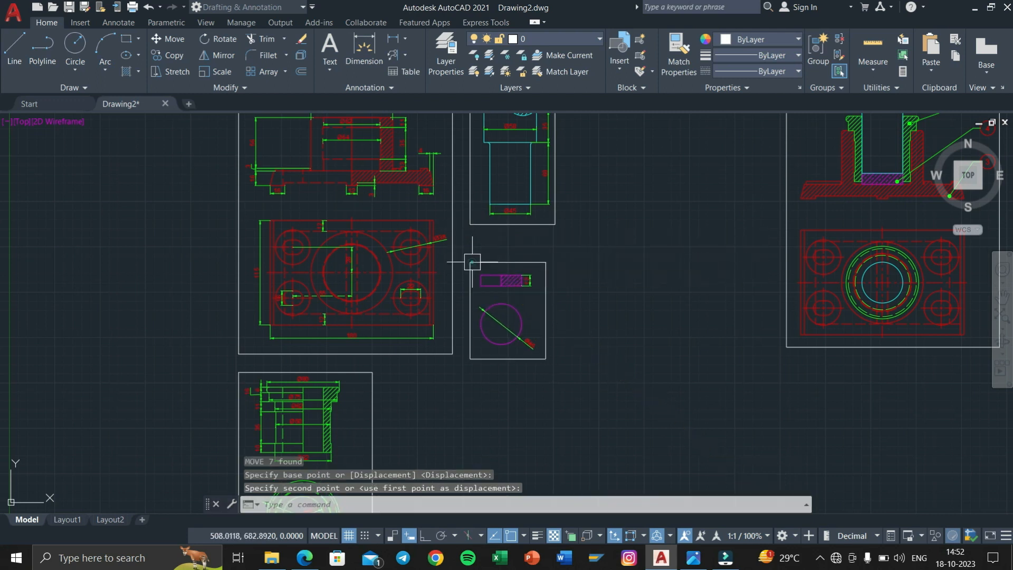
Step: Move the assembly views with their border to the right of the shaft's border, aligning their top edges
{"action": "scroll", "coordinate": [472, 262], "scroll_direction": "down", "scroll_amount": 3}
{"action": "left_click", "coordinate": [834, 386]}
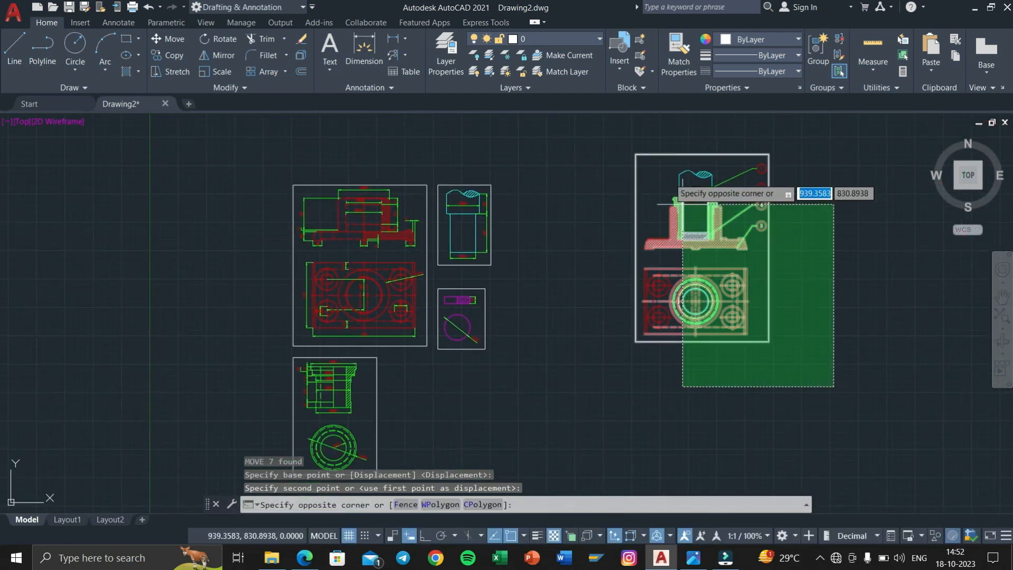
{"action": "left_click", "coordinate": [597, 138]}
{"action": "type", "text": "m"}
{"action": "key", "text": "Return"}
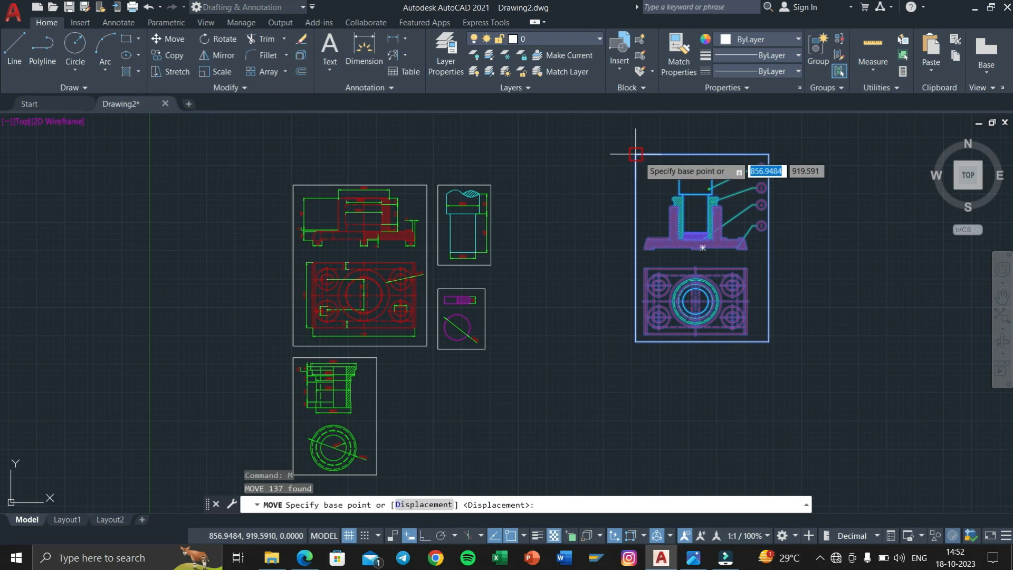
{"action": "left_click", "coordinate": [636, 154]}
{"action": "scroll", "coordinate": [478, 206], "scroll_direction": "up", "scroll_amount": 5}
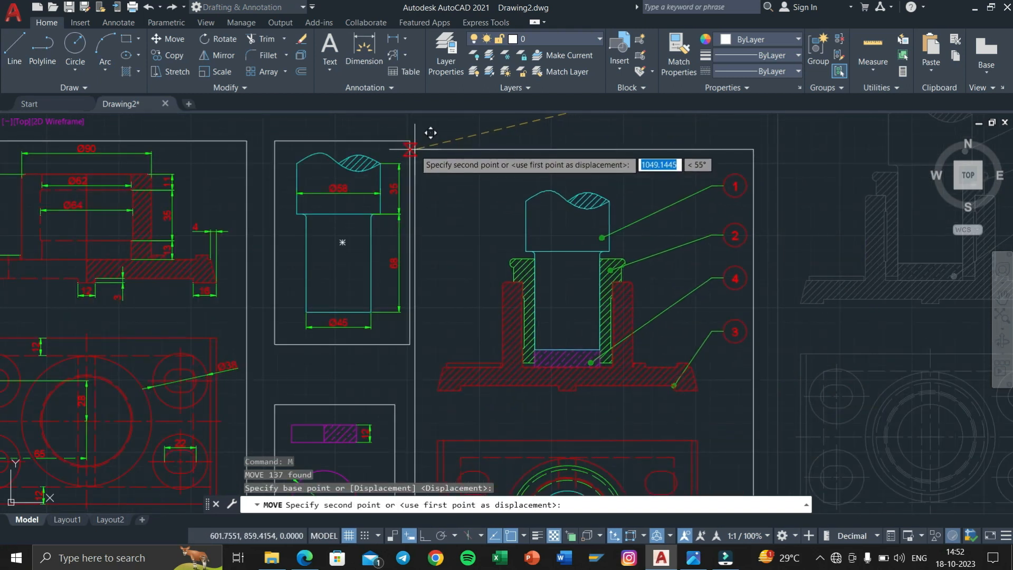
{"action": "left_click", "coordinate": [430, 141]}
Step: Draw an outer border rectangle about 611 by 521 around all framed views and fit the whole drawing in view
{"action": "scroll", "coordinate": [524, 168], "scroll_direction": "down", "scroll_amount": 4}
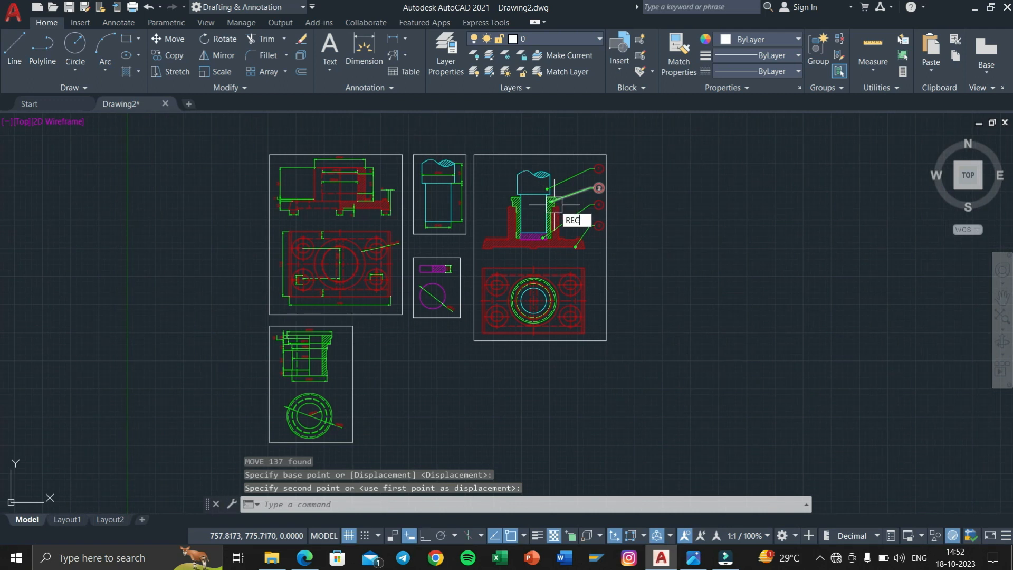
{"action": "key", "text": "Return"}
{"action": "scroll", "coordinate": [338, 211], "scroll_direction": "up", "scroll_amount": 3}
{"action": "scroll", "coordinate": [337, 211], "scroll_direction": "down", "scroll_amount": 2}
{"action": "left_click", "coordinate": [294, 181]}
{"action": "scroll", "coordinate": [407, 253], "scroll_direction": "up", "scroll_amount": 2}
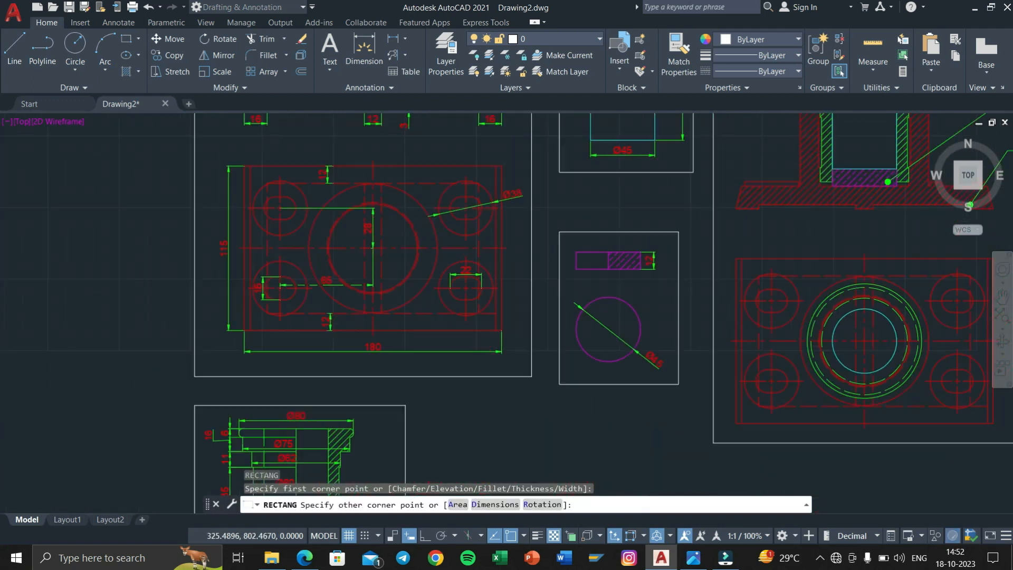
{"action": "scroll", "coordinate": [496, 266], "scroll_direction": "down", "scroll_amount": 4}
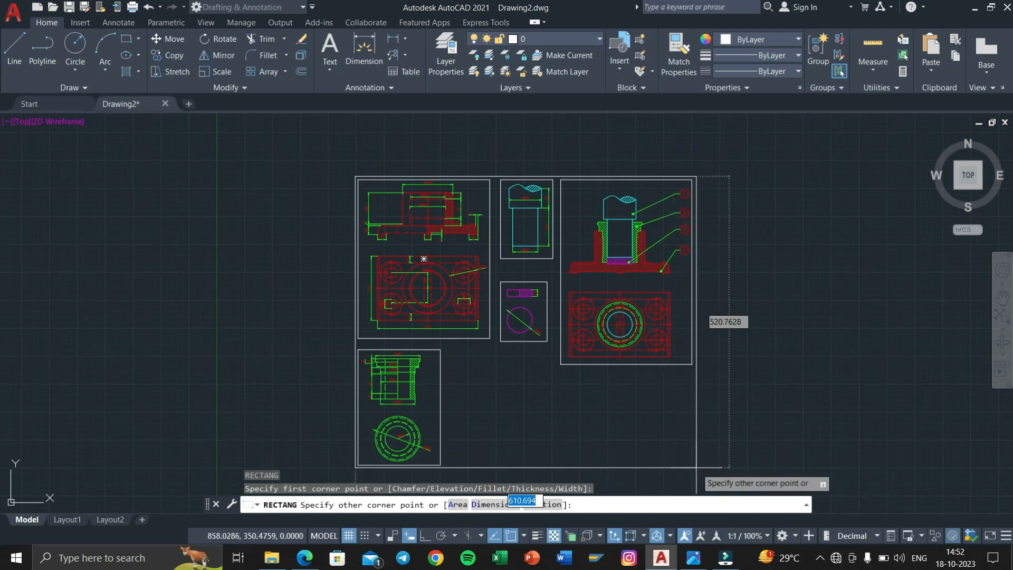
{"action": "left_click", "coordinate": [729, 468]}
{"action": "scroll", "coordinate": [644, 417], "scroll_direction": "down", "scroll_amount": 2}
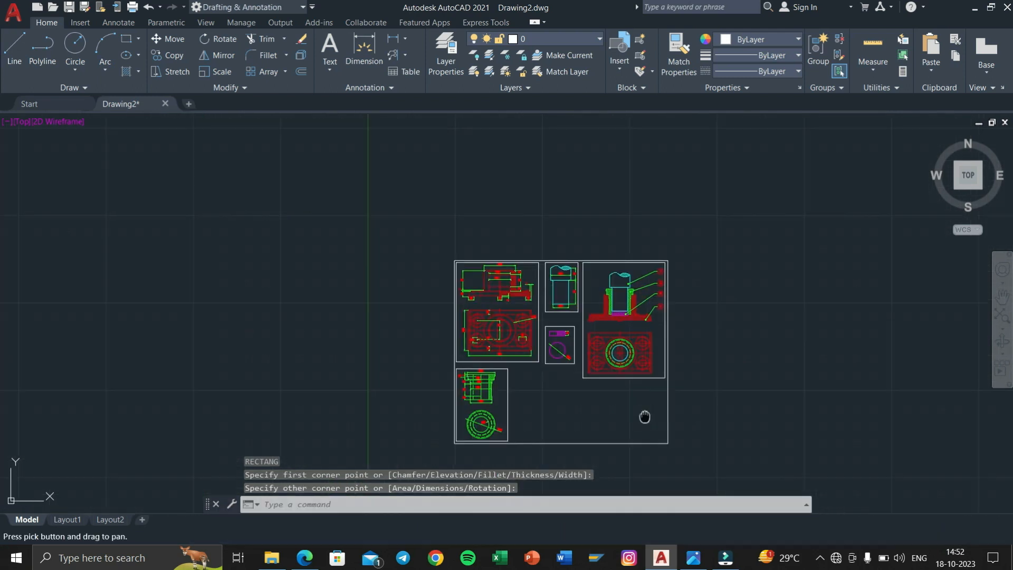
{"action": "middle_click", "coordinate": [644, 413]}
{"action": "middle_click", "coordinate": [644, 413]}
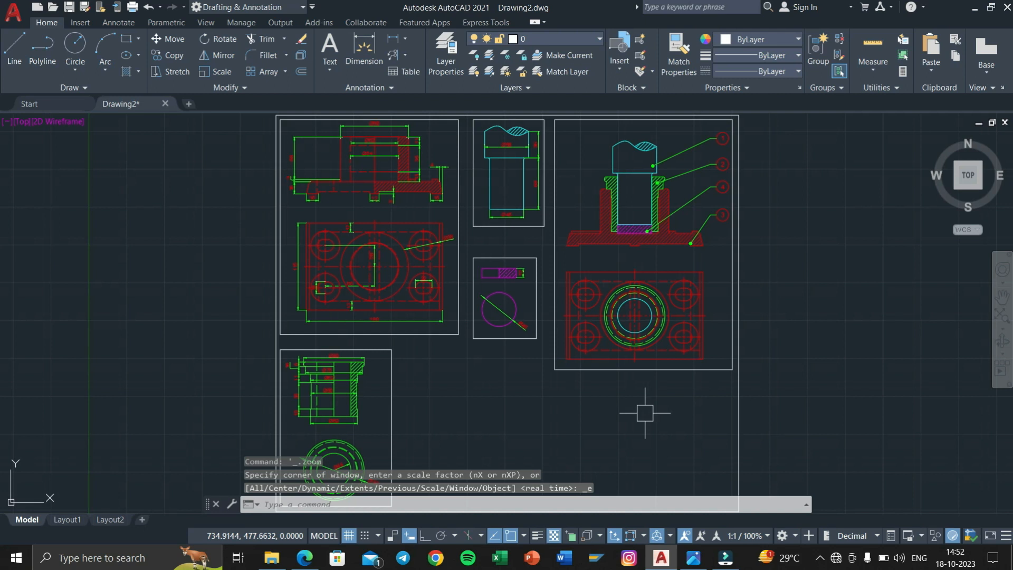